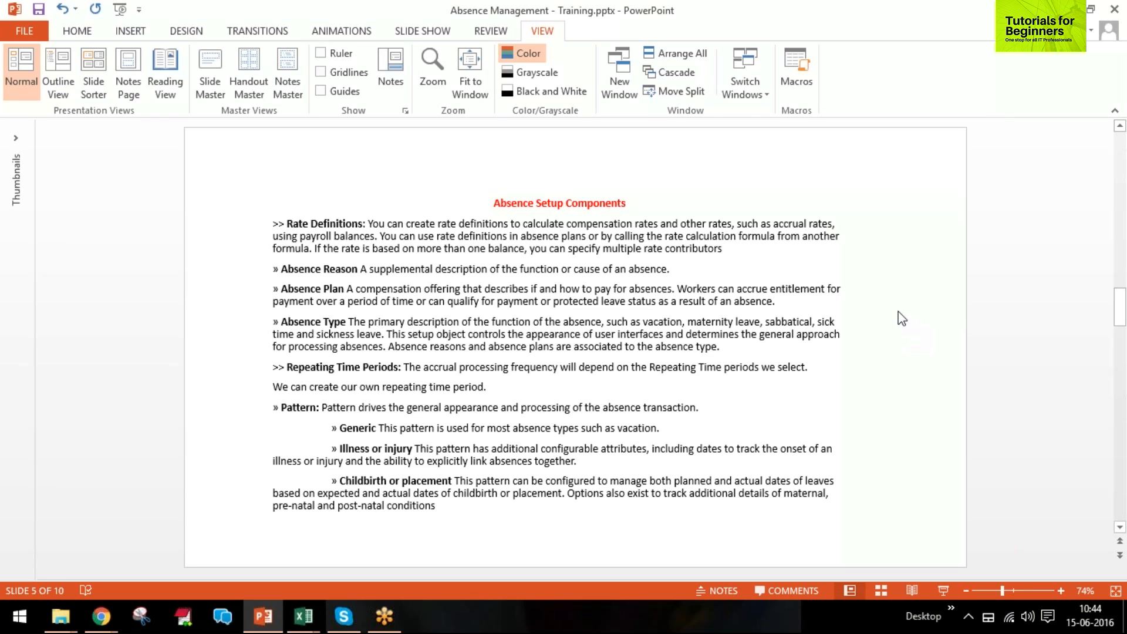
# Switch to the Chrome window showing Manage Absence Plans and go to the Setup and Maintenance area
pyautogui.moveTo(109, 623)
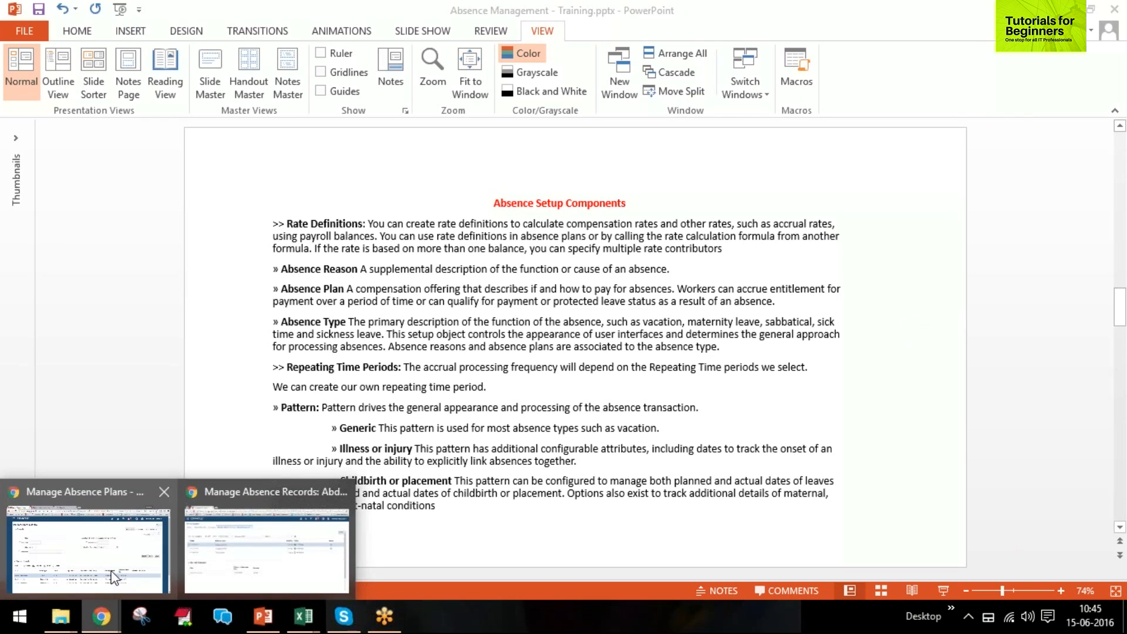
pyautogui.click(88, 546)
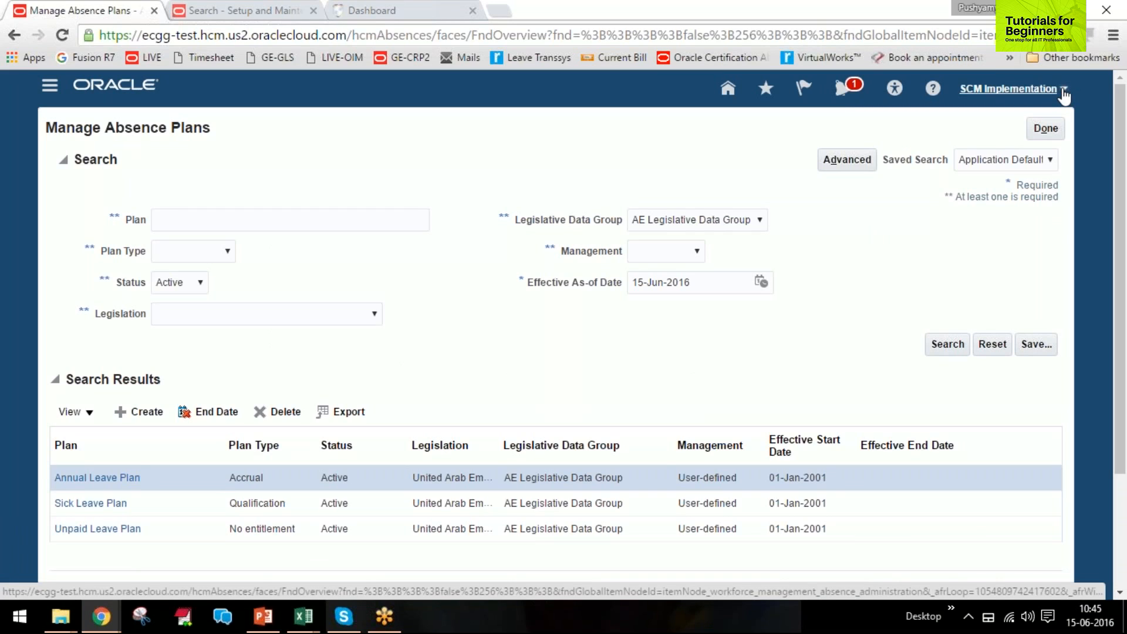
pyautogui.click(1063, 91)
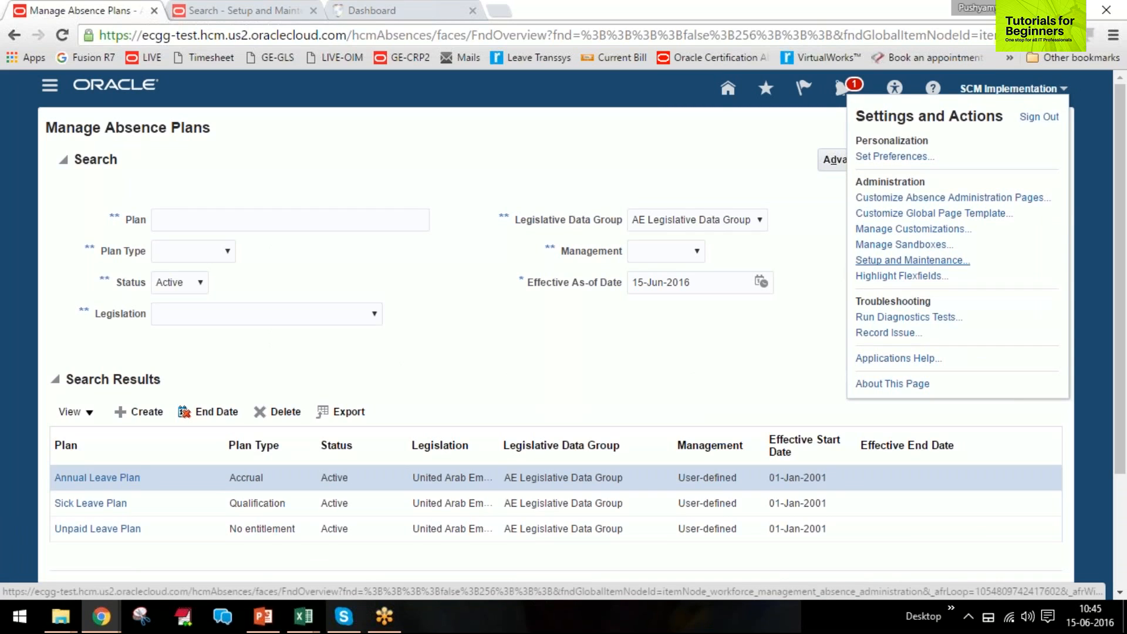
pyautogui.click(912, 260)
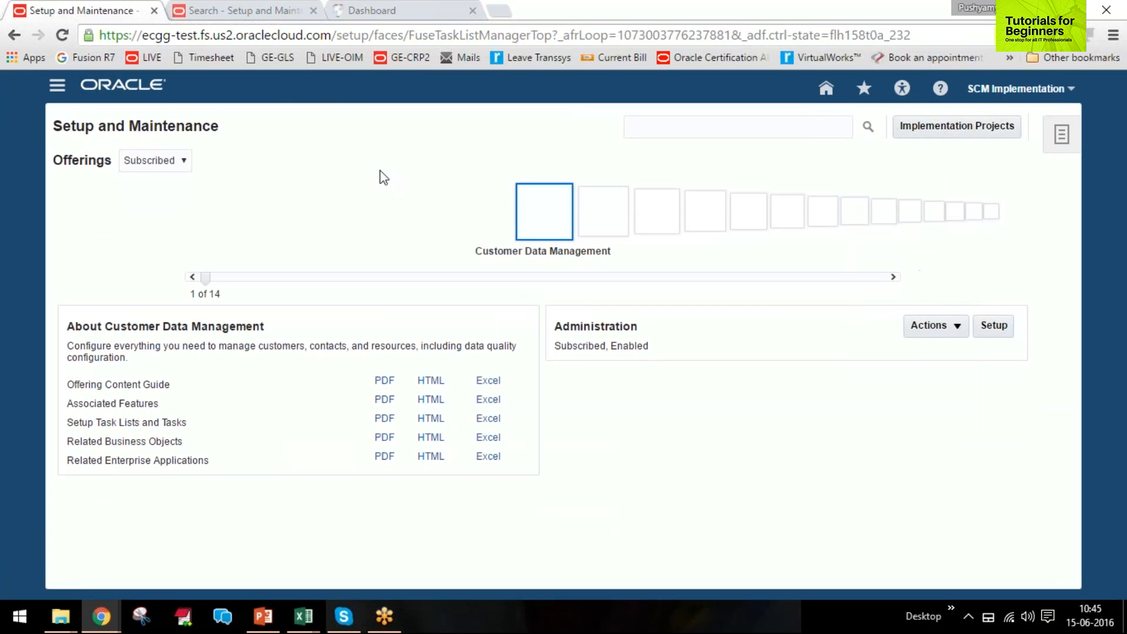
# Search the setup tasks for "manage%work%shift" and open the Manage Work Shifts task
pyautogui.click(742, 134)
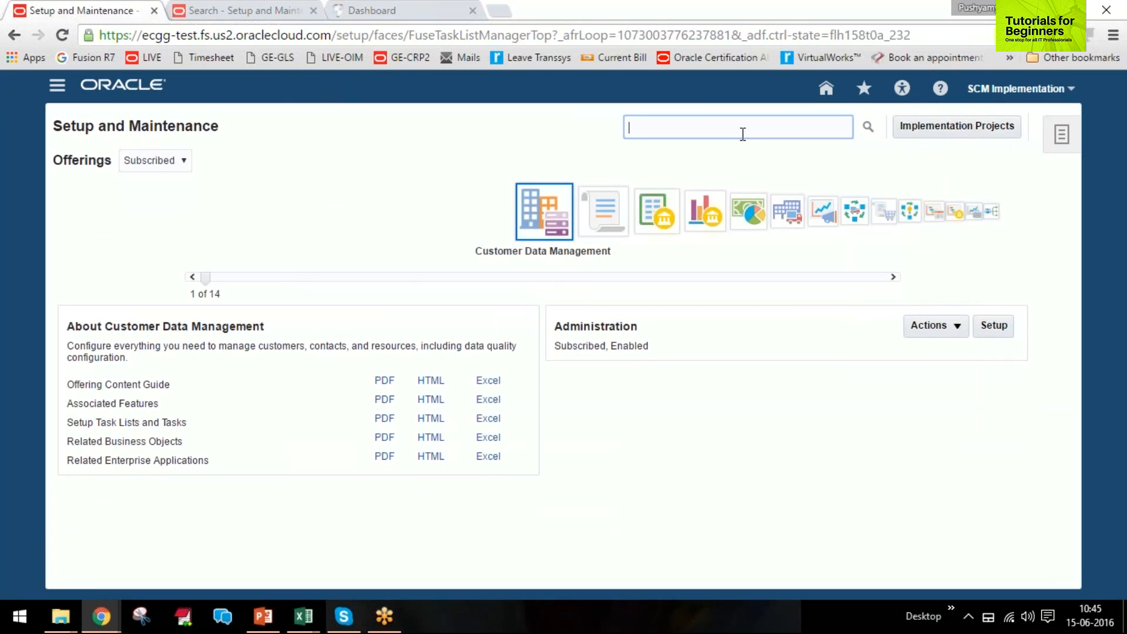
pyautogui.write('manage%work%shift')
pyautogui.press('Return')
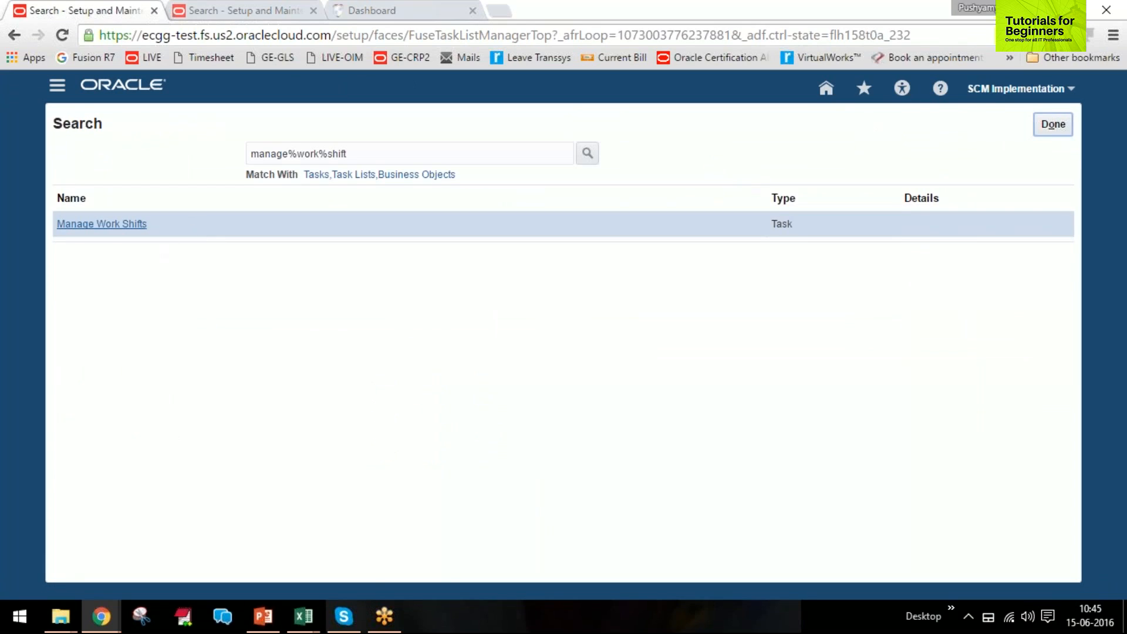
pyautogui.click(114, 224)
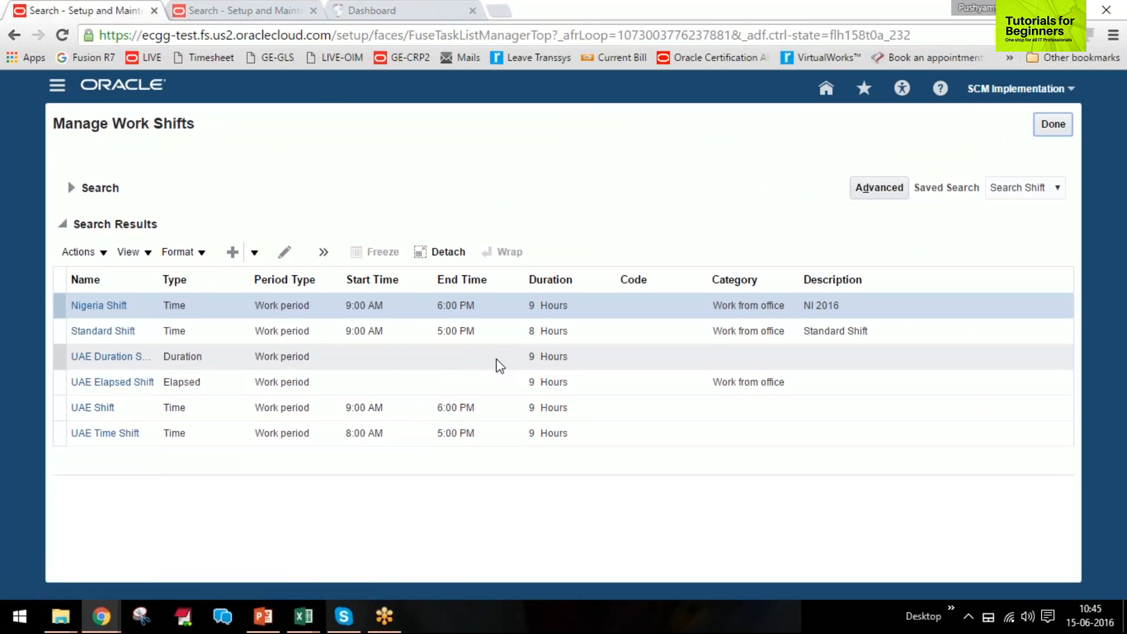
# Start creating a time shift with the name Test Shift and the code TES
pyautogui.click(256, 253)
pyautogui.click(262, 291)
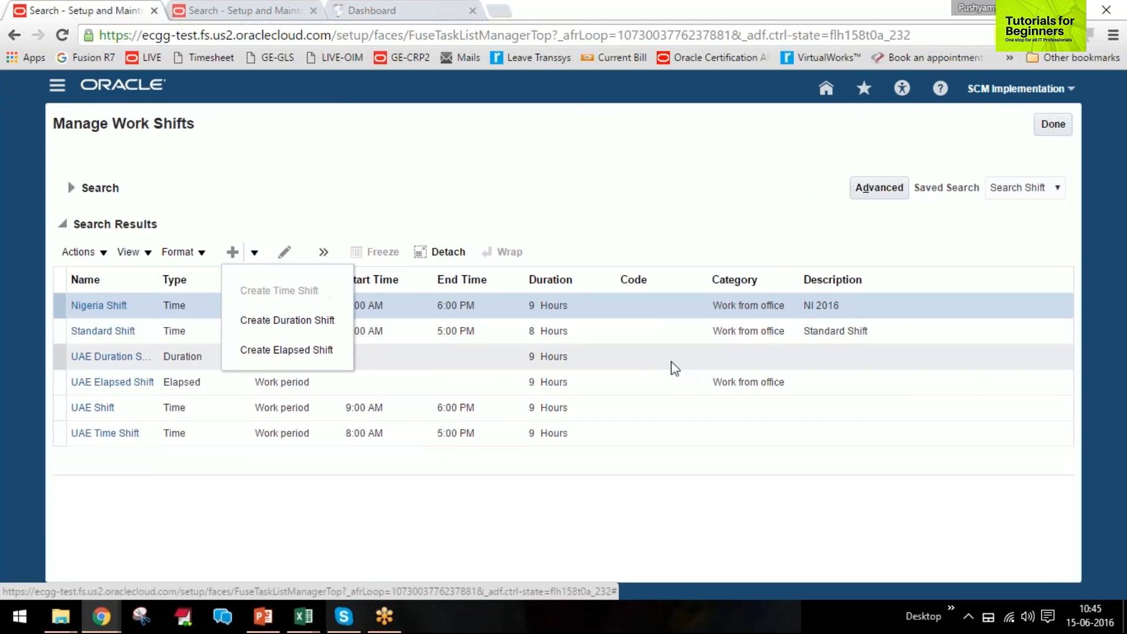
pyautogui.write('Tes')
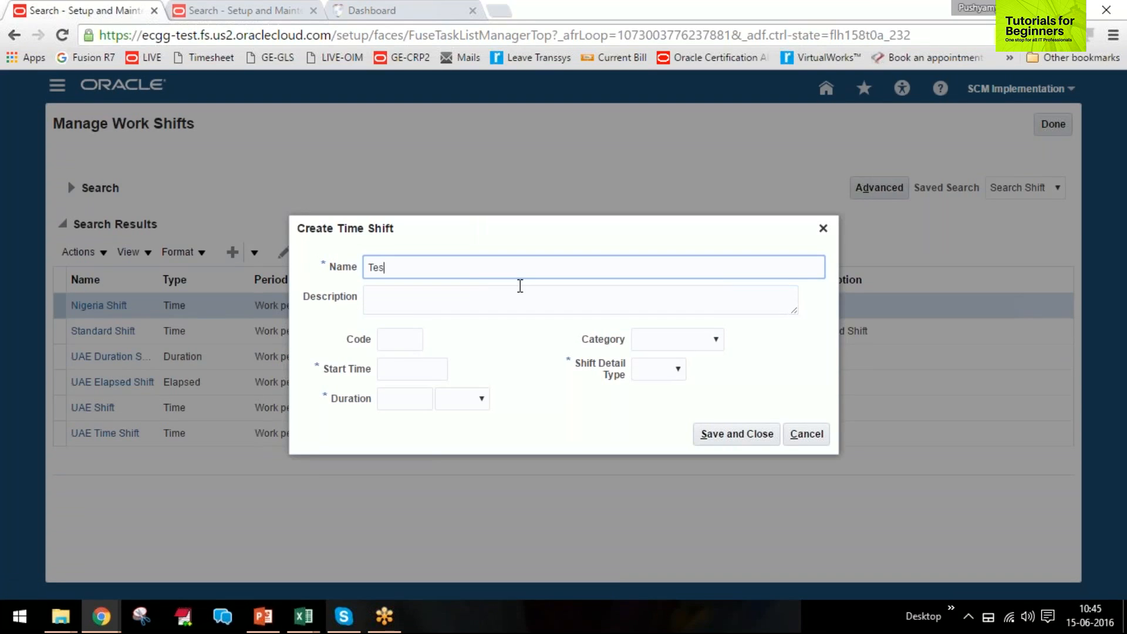
pyautogui.write('t Shift')
pyautogui.press('Tab')
pyautogui.press('Tab')
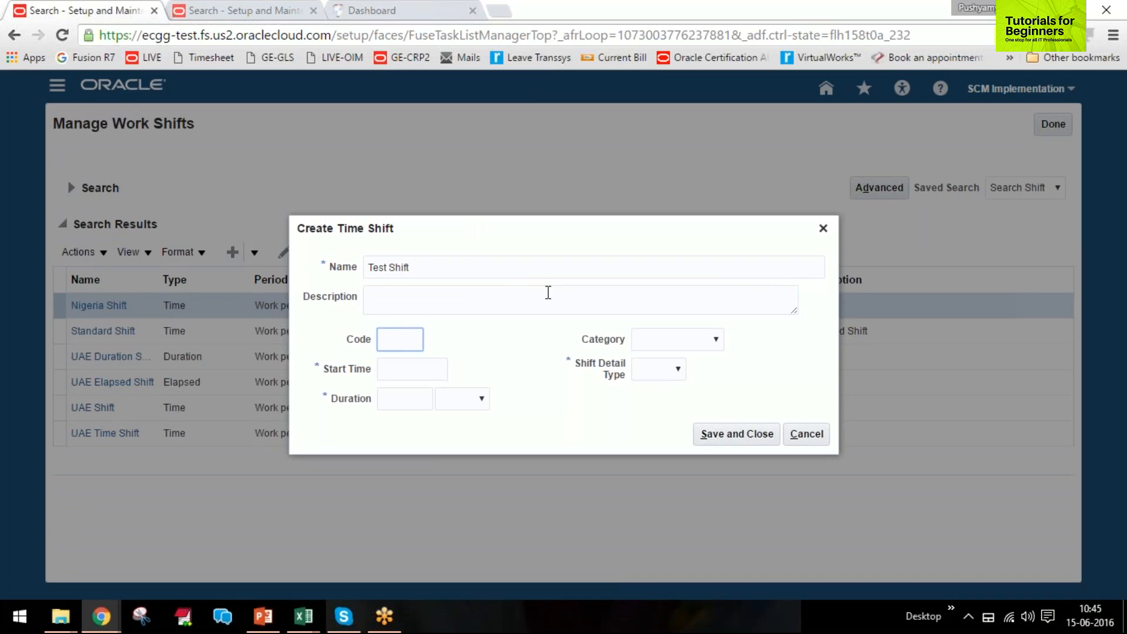
pyautogui.write('TES')
pyautogui.press('Tab')
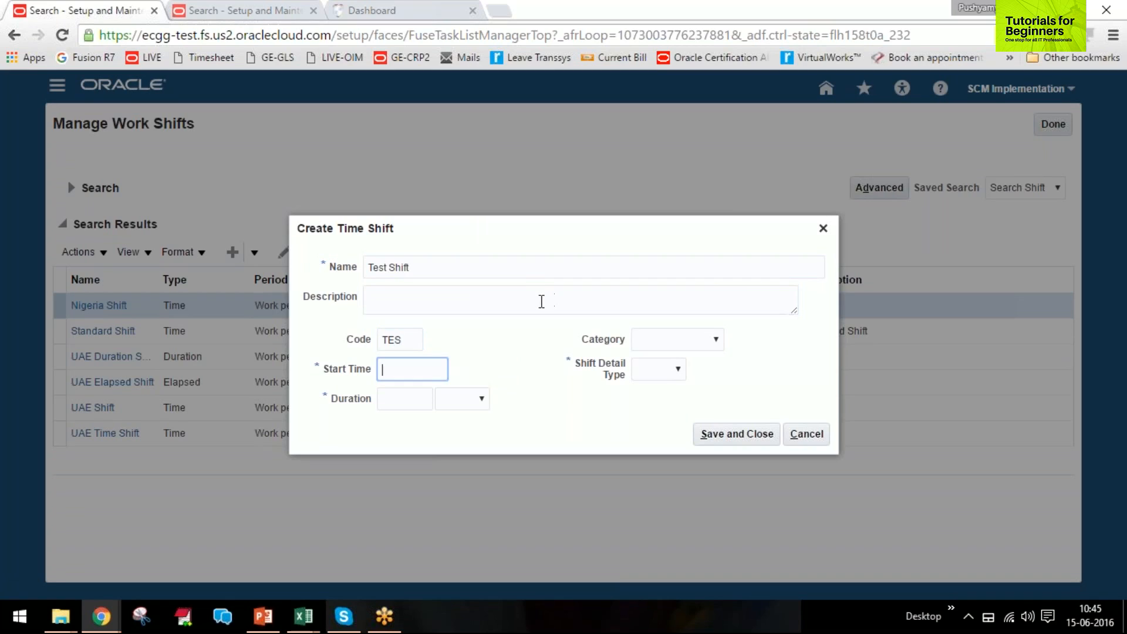
# Set the new time shift's start time to 7:00 AM and its duration to 9 hours
pyautogui.write('7')
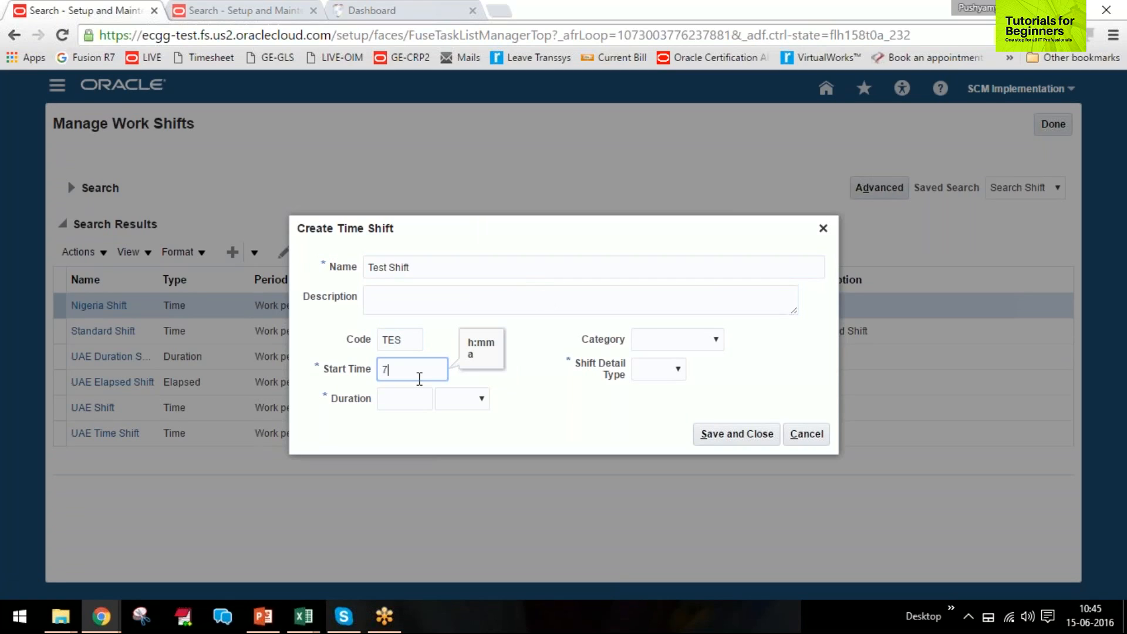
pyautogui.write(':00 AM')
pyautogui.press('Tab')
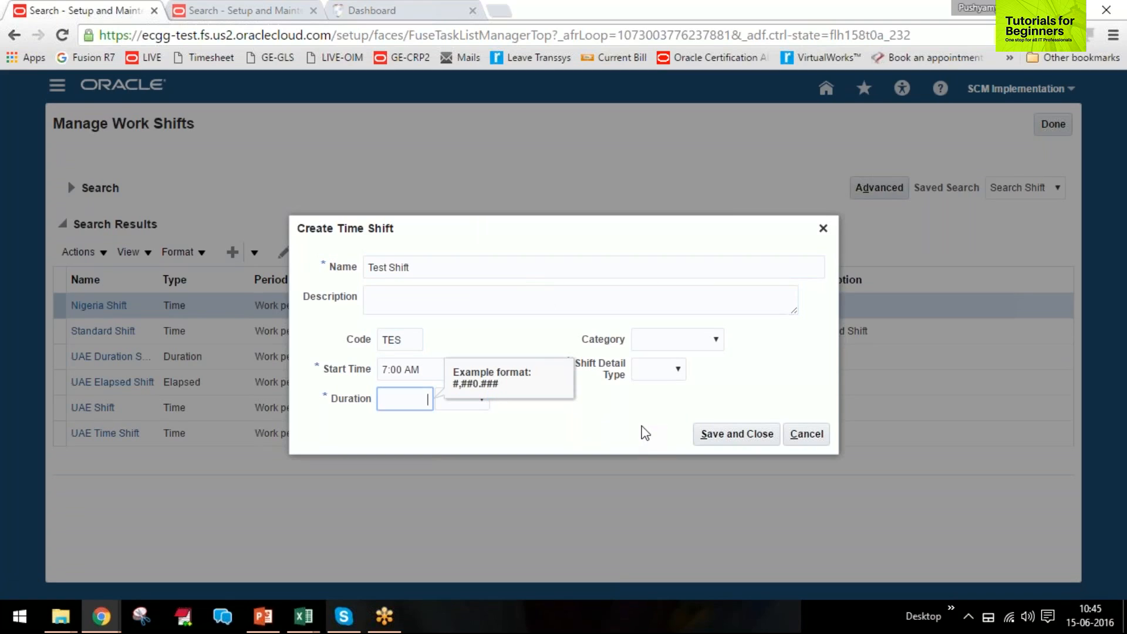
pyautogui.write('9')
pyautogui.press('Tab')
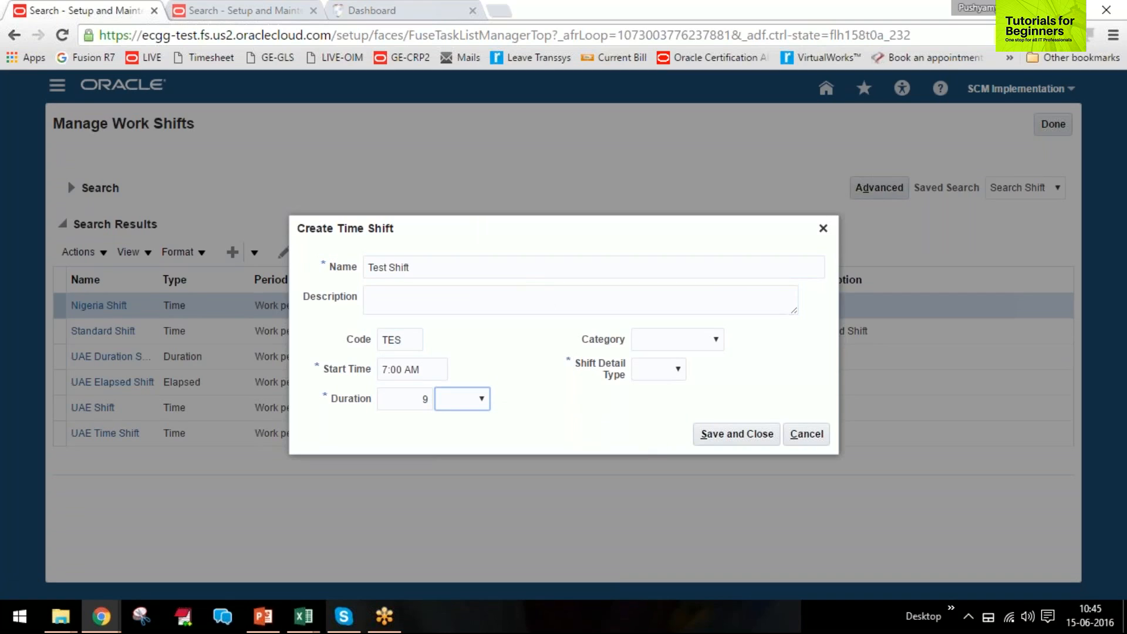
pyautogui.press('Down')
# Set the shift detail type to Flexible and review the columns of the shift details table
pyautogui.click(647, 375)
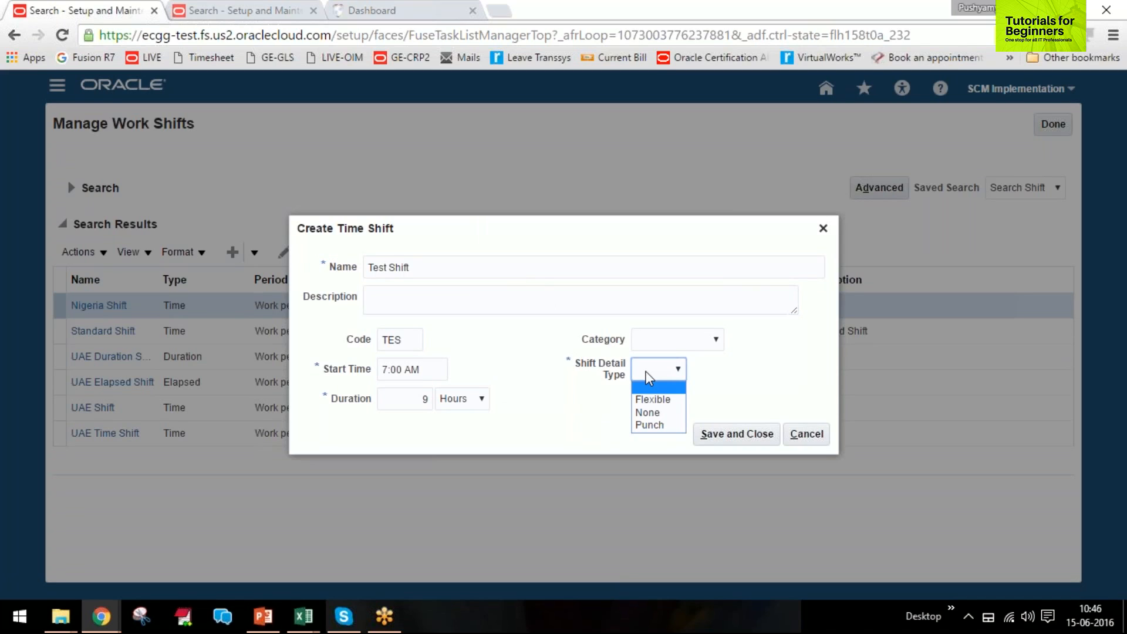
pyautogui.click(656, 398)
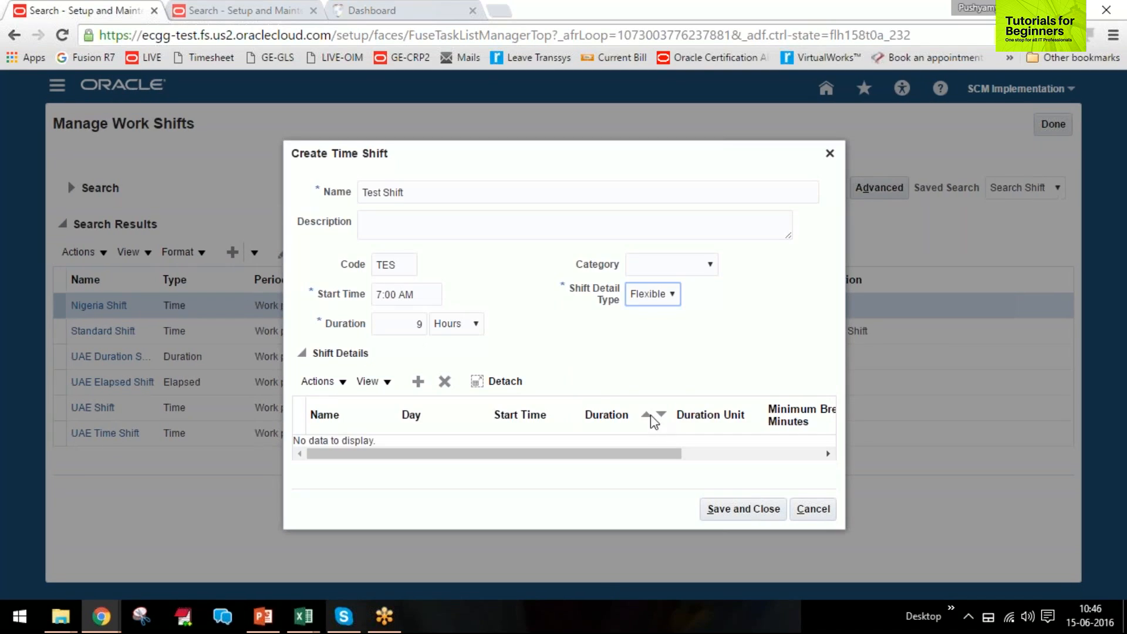
pyautogui.moveTo(660, 455); pyautogui.dragTo(562, 463)
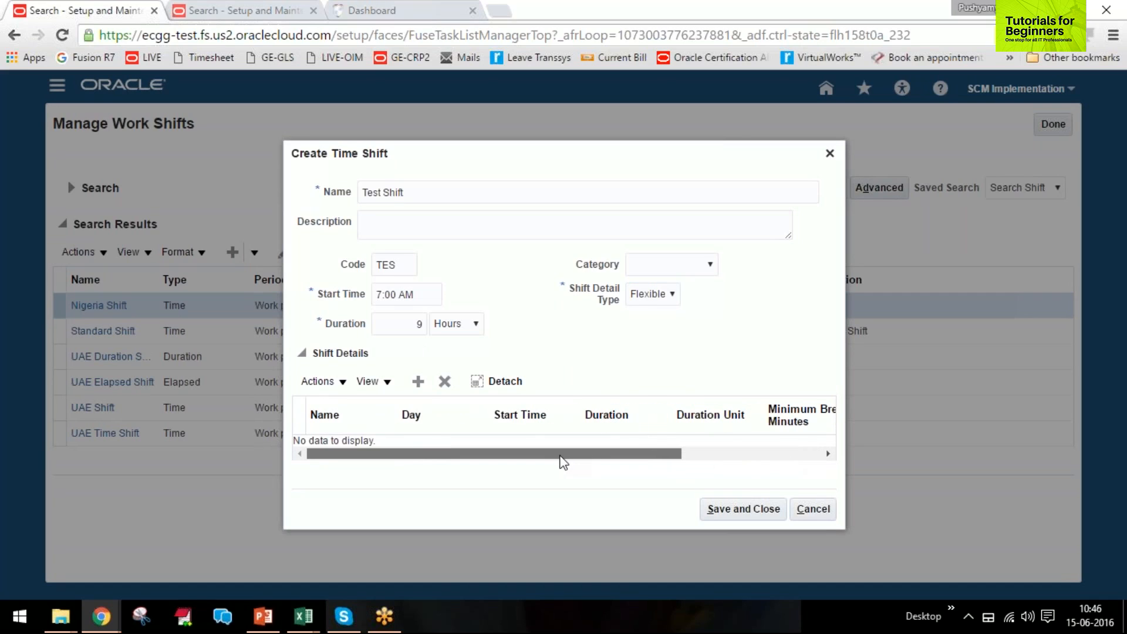
pyautogui.moveTo(562, 457); pyautogui.dragTo(803, 459)
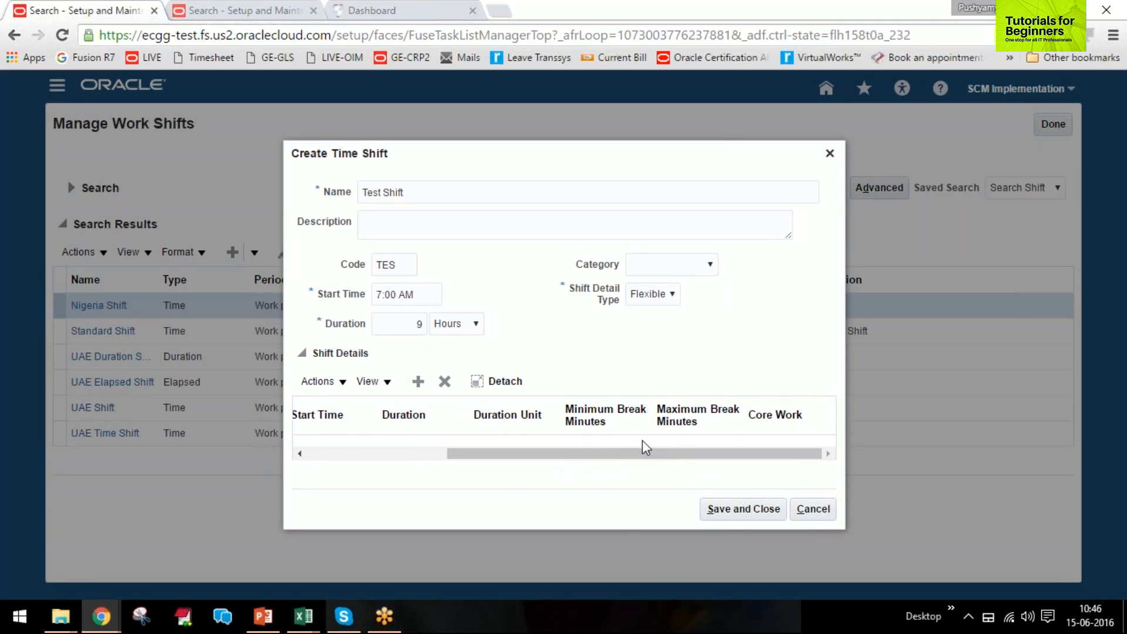
pyautogui.moveTo(642, 451); pyautogui.dragTo(711, 458)
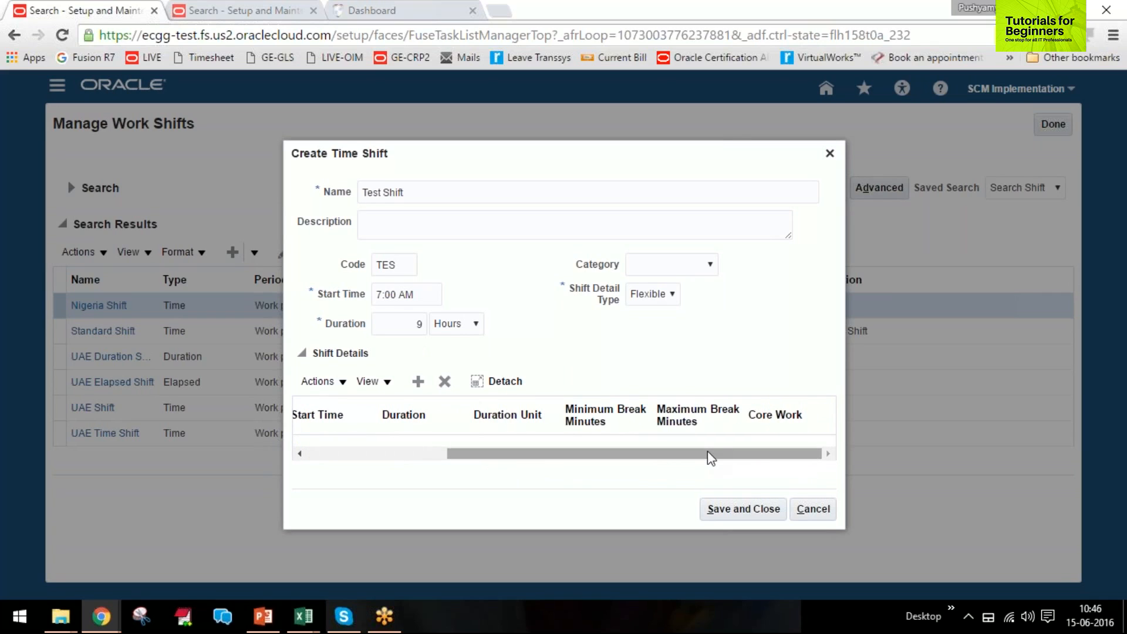
# Add a shift detail row for Flexible shift start meal time with a start time of 12:00 PM
pyautogui.click(413, 384)
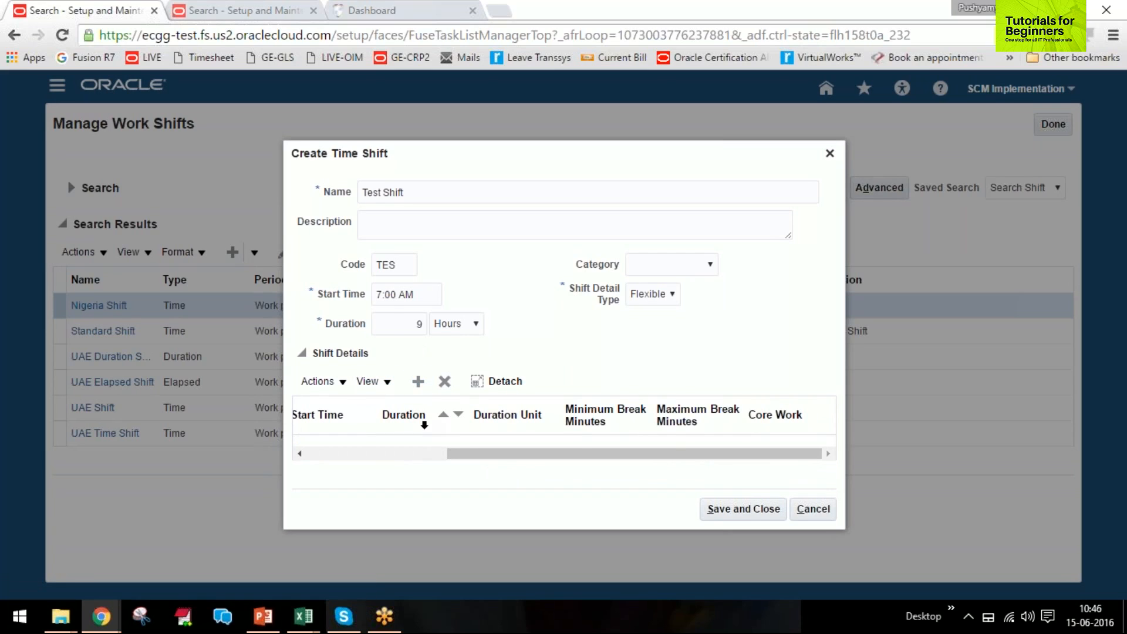
pyautogui.click(354, 442)
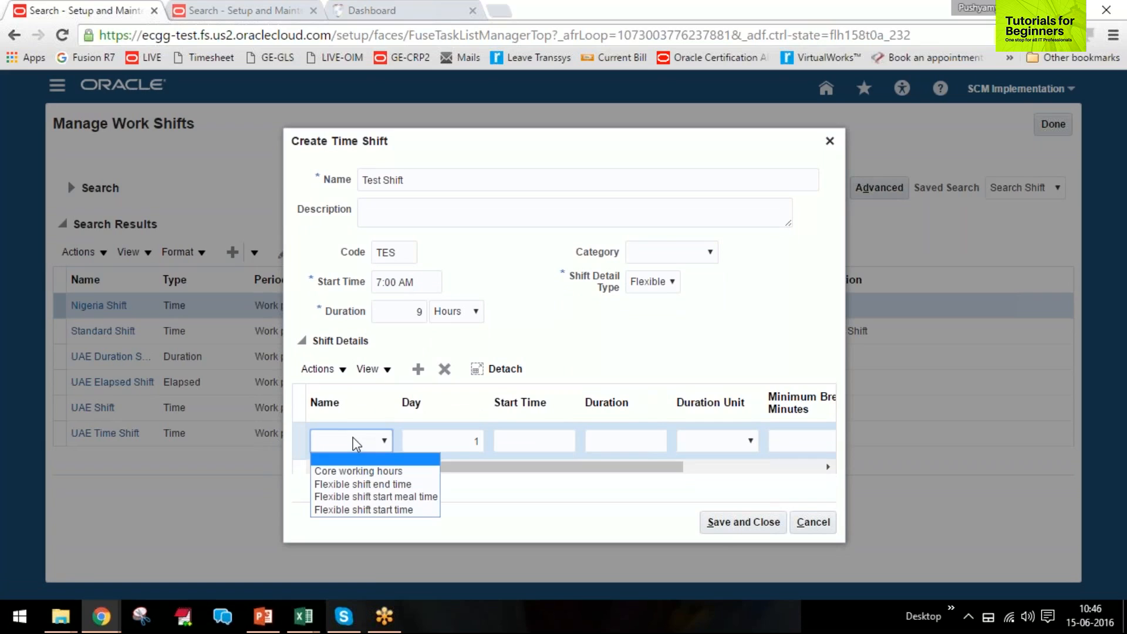
pyautogui.click(376, 470)
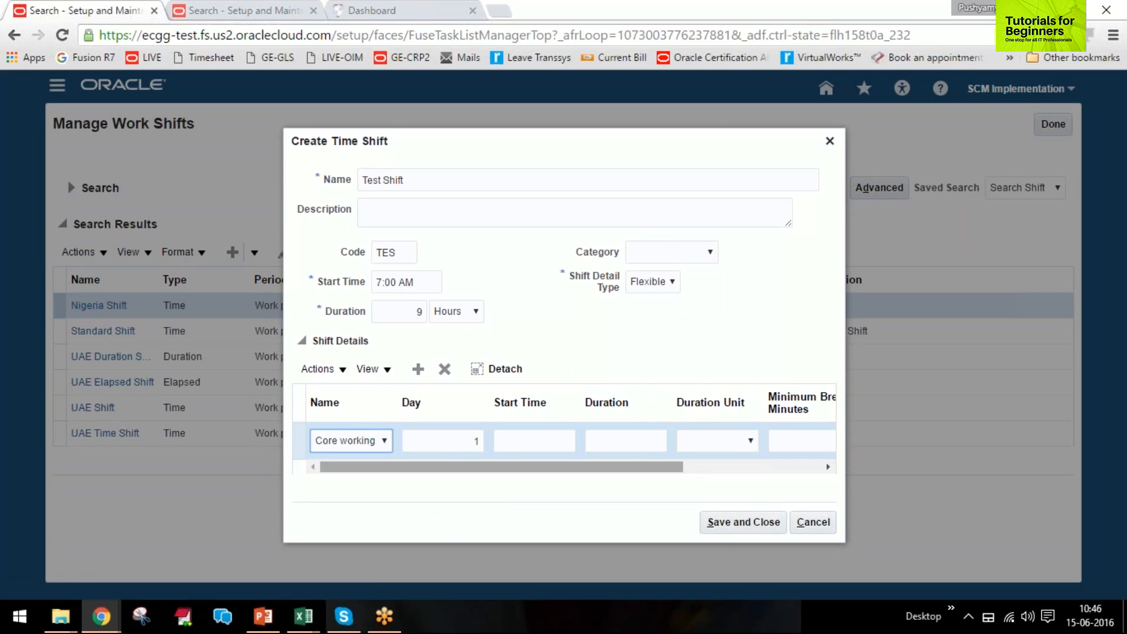
pyautogui.click(359, 440)
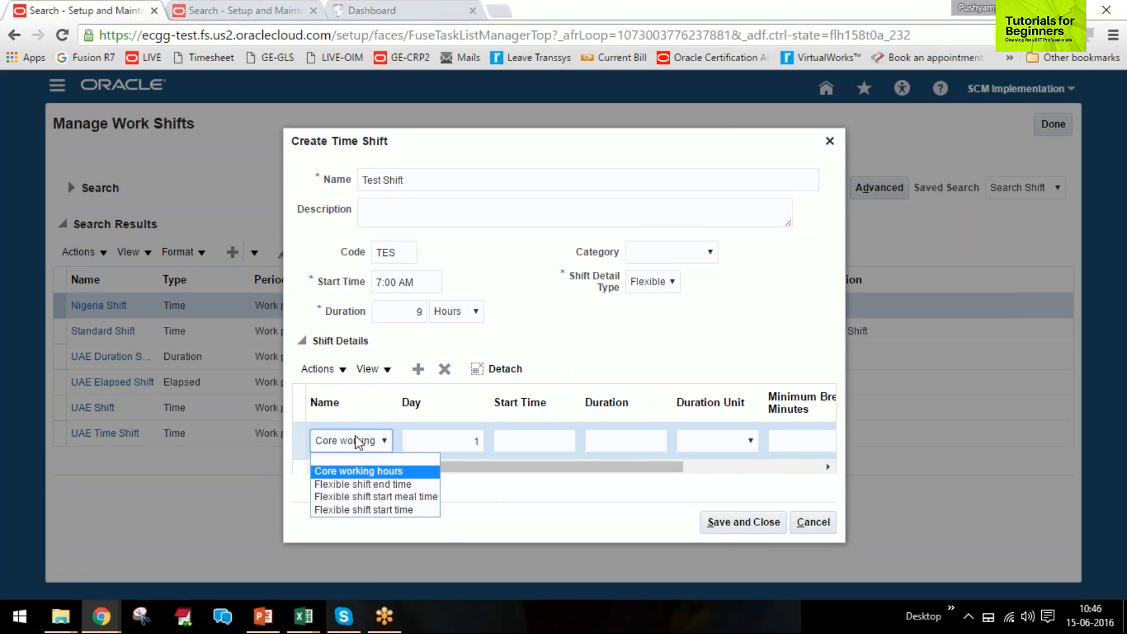
pyautogui.click(387, 496)
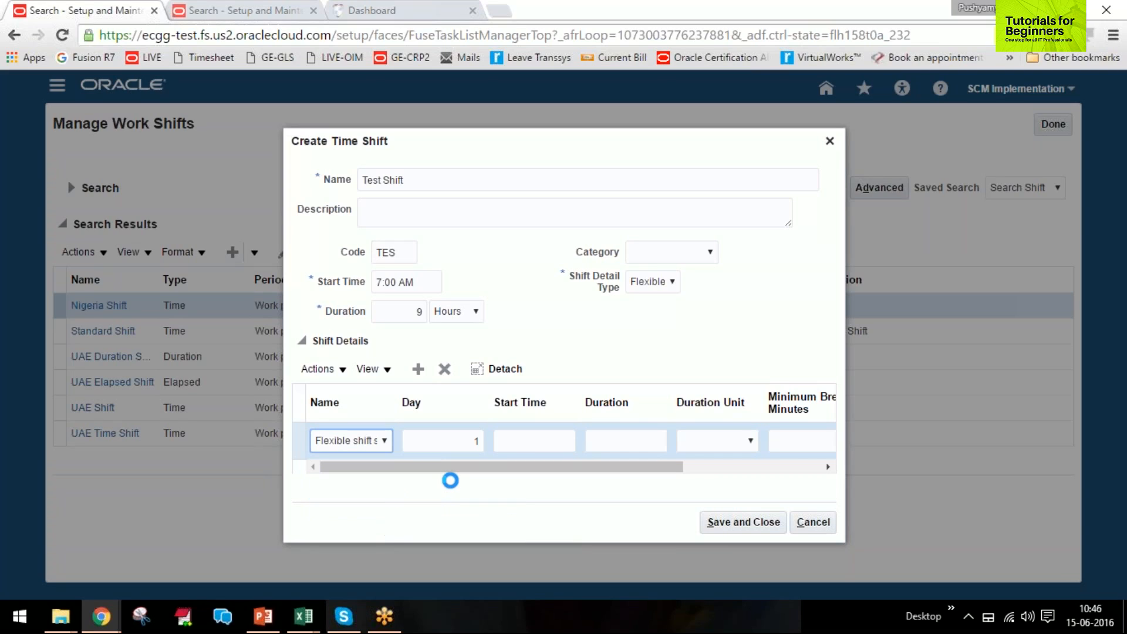
pyautogui.moveTo(453, 466); pyautogui.dragTo(392, 465)
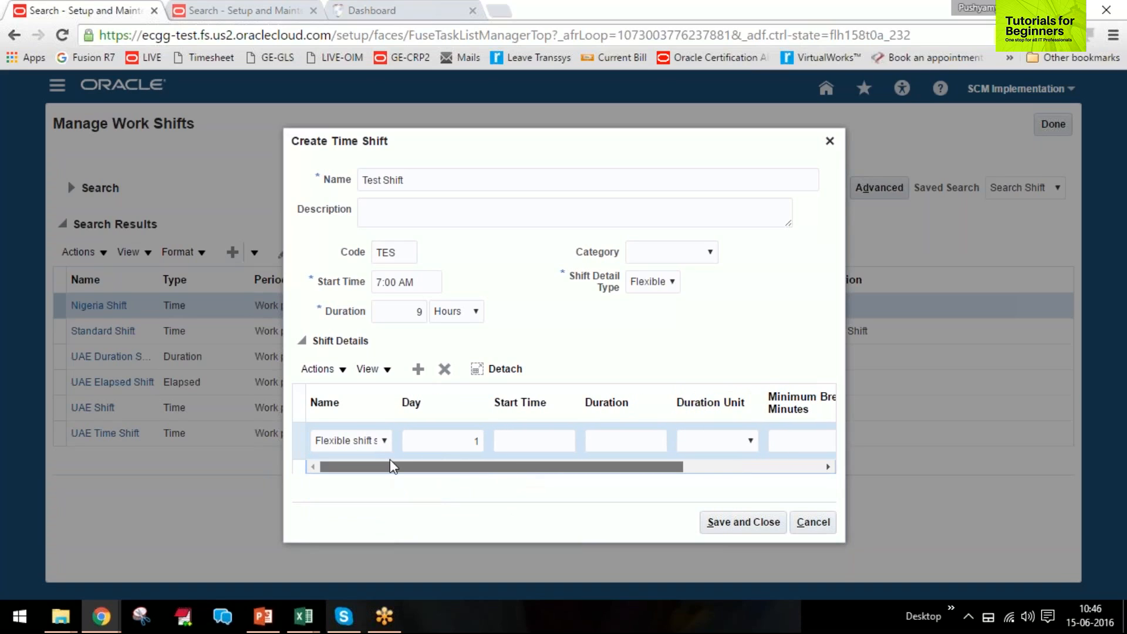
pyautogui.click(510, 441)
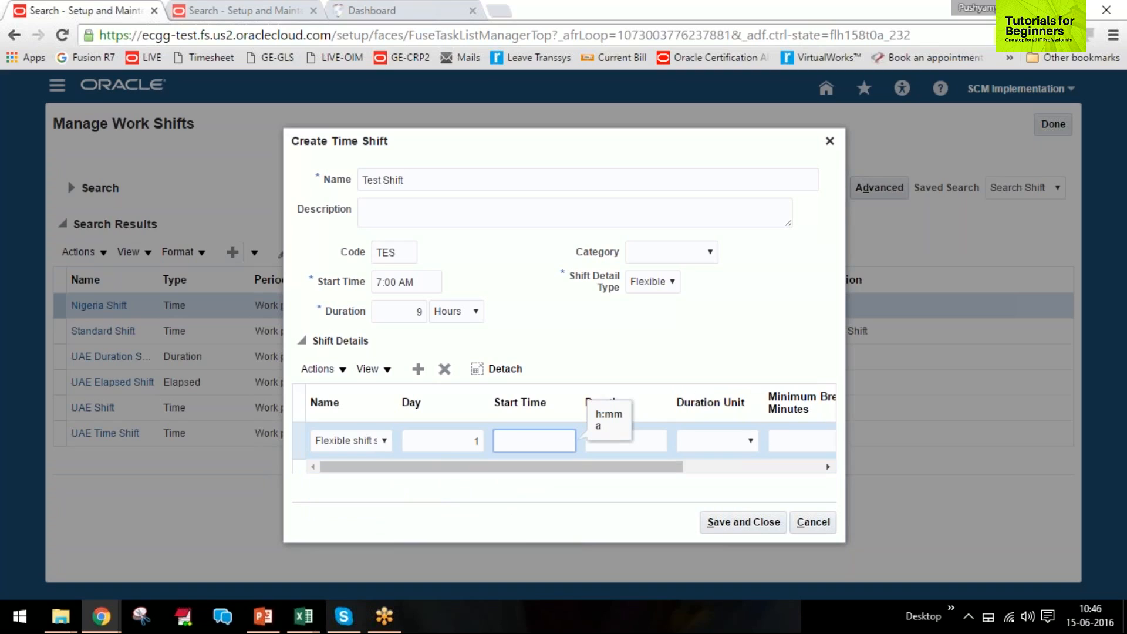
pyautogui.write('12:00 PM')
pyautogui.press('Tab')
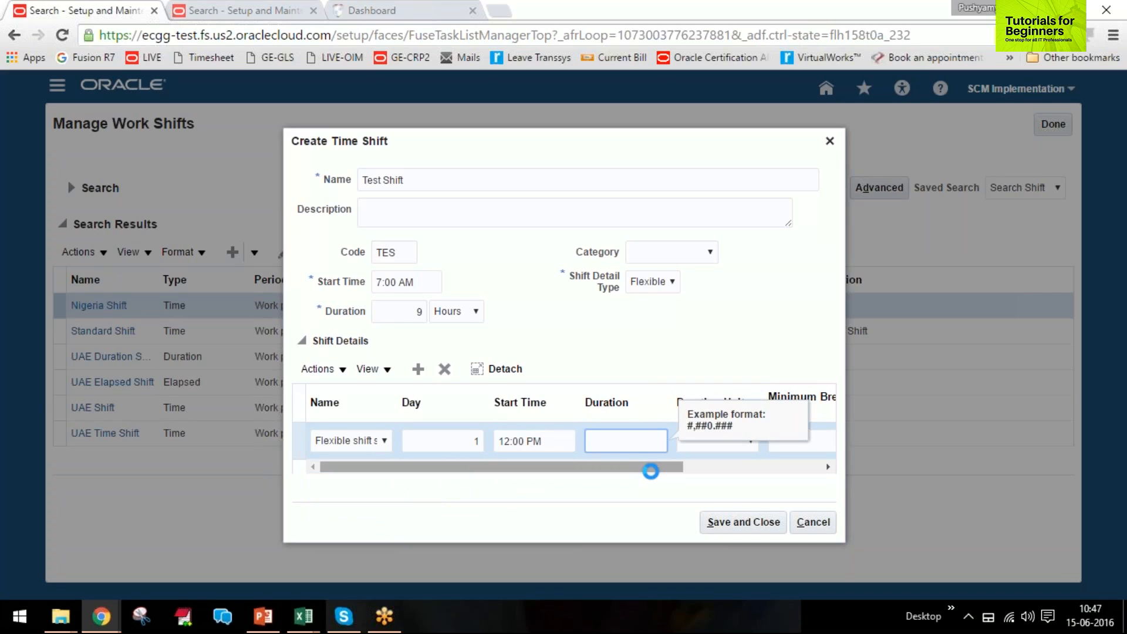
# Review the shift detail row's name, duration, break minutes and core work fields, and discard the new time shift
pyautogui.moveTo(652, 468); pyautogui.dragTo(588, 470)
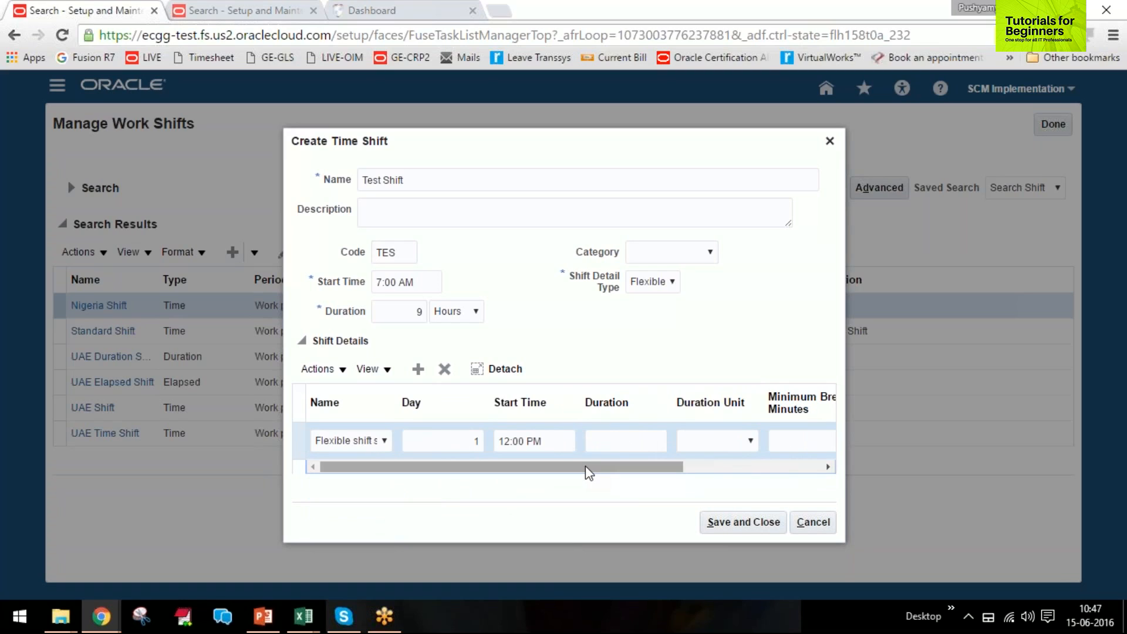
pyautogui.click(632, 442)
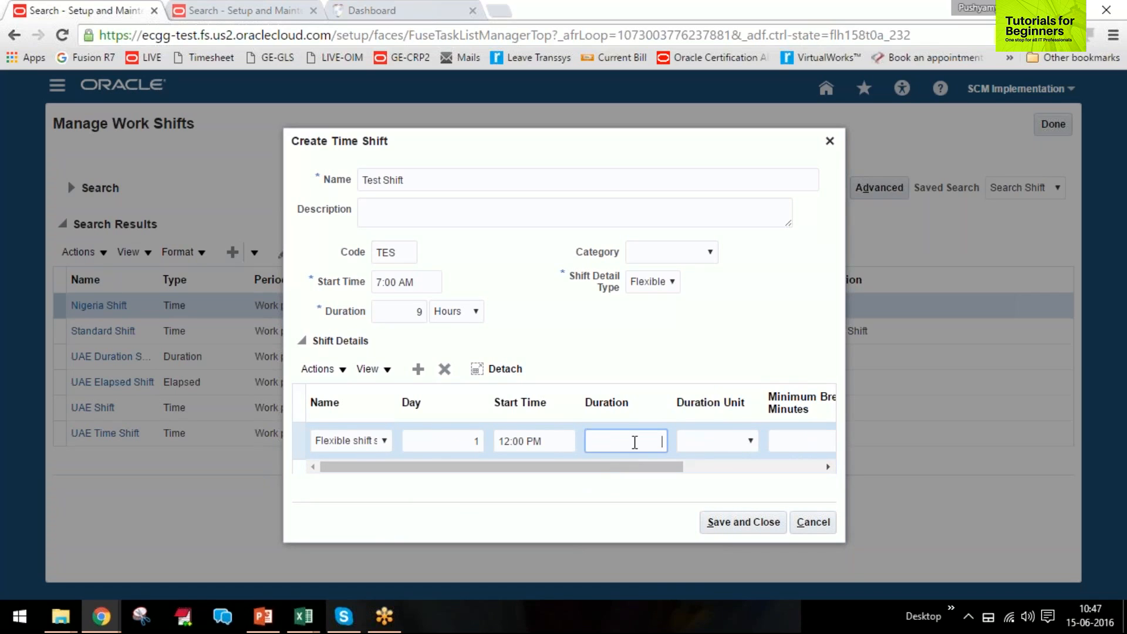
pyautogui.click(376, 444)
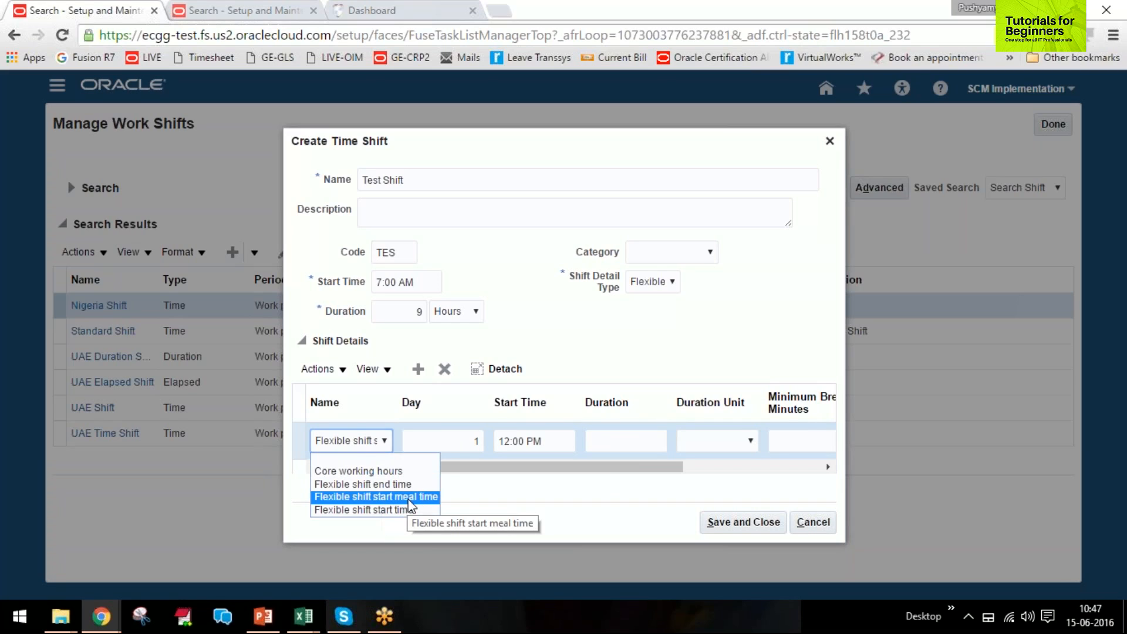
pyautogui.click(604, 441)
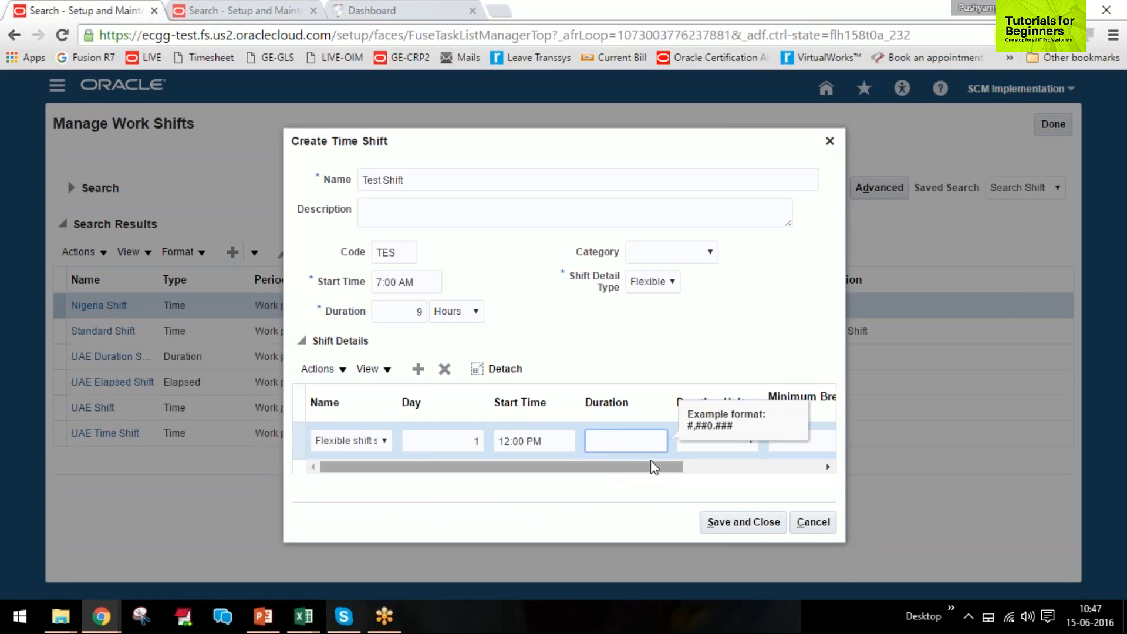
pyautogui.moveTo(654, 470); pyautogui.dragTo(833, 469)
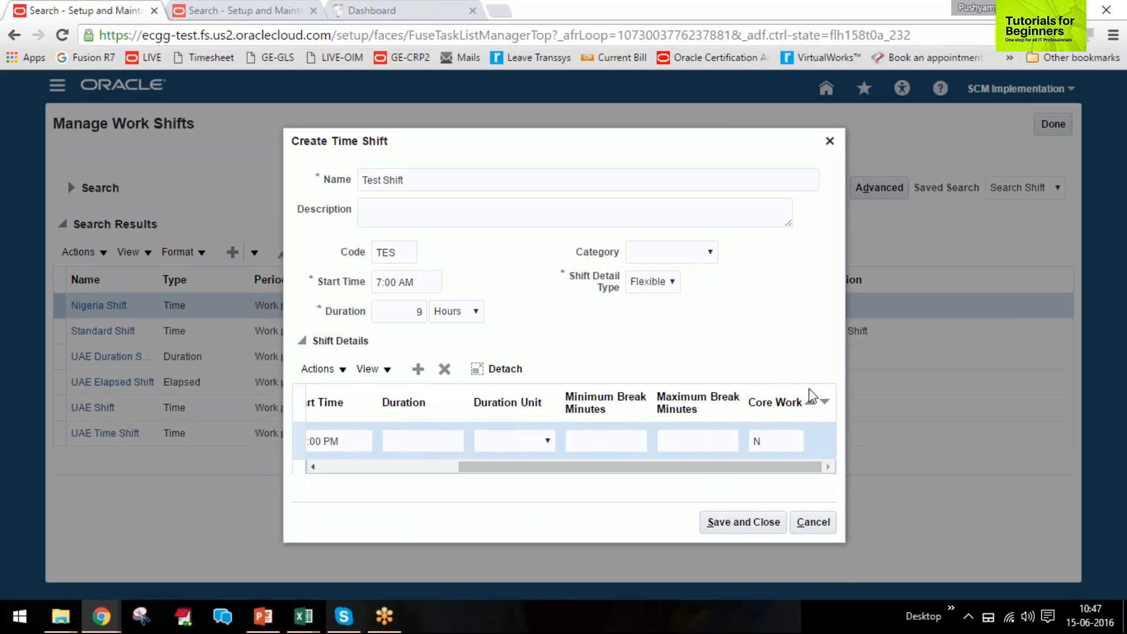
pyautogui.doubleClick(768, 444)
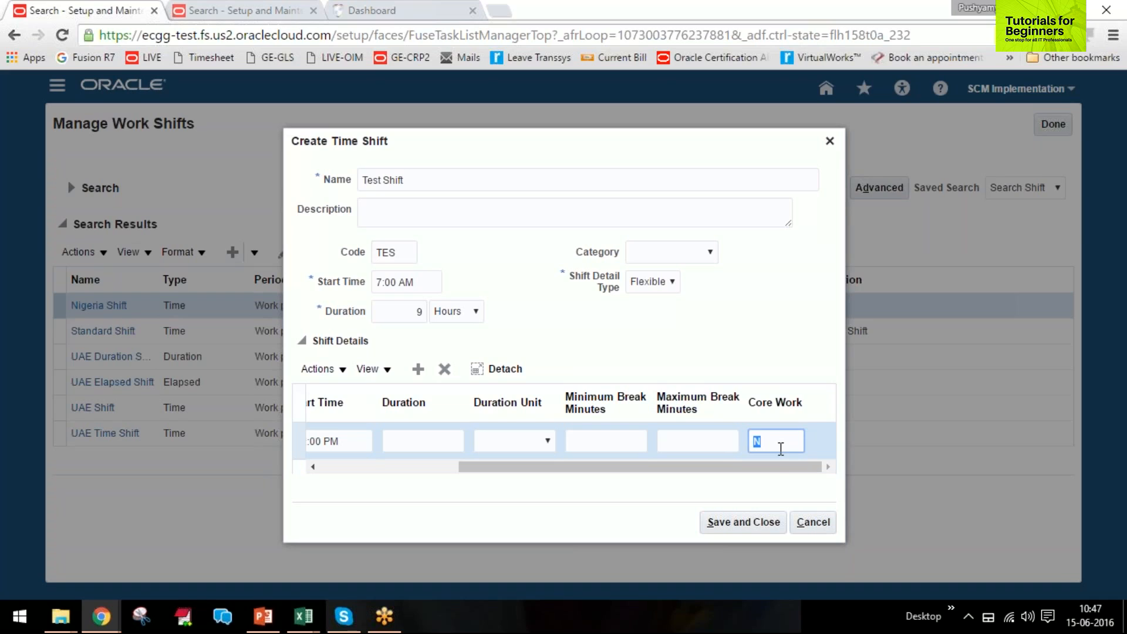
pyautogui.moveTo(778, 471); pyautogui.dragTo(581, 470)
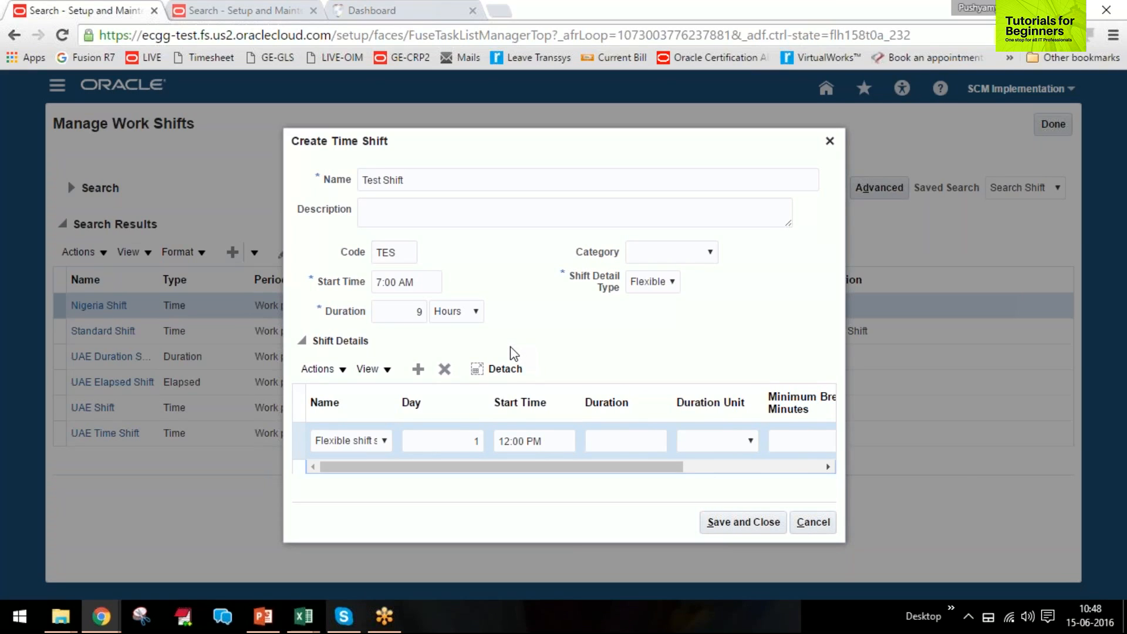
pyautogui.click(799, 522)
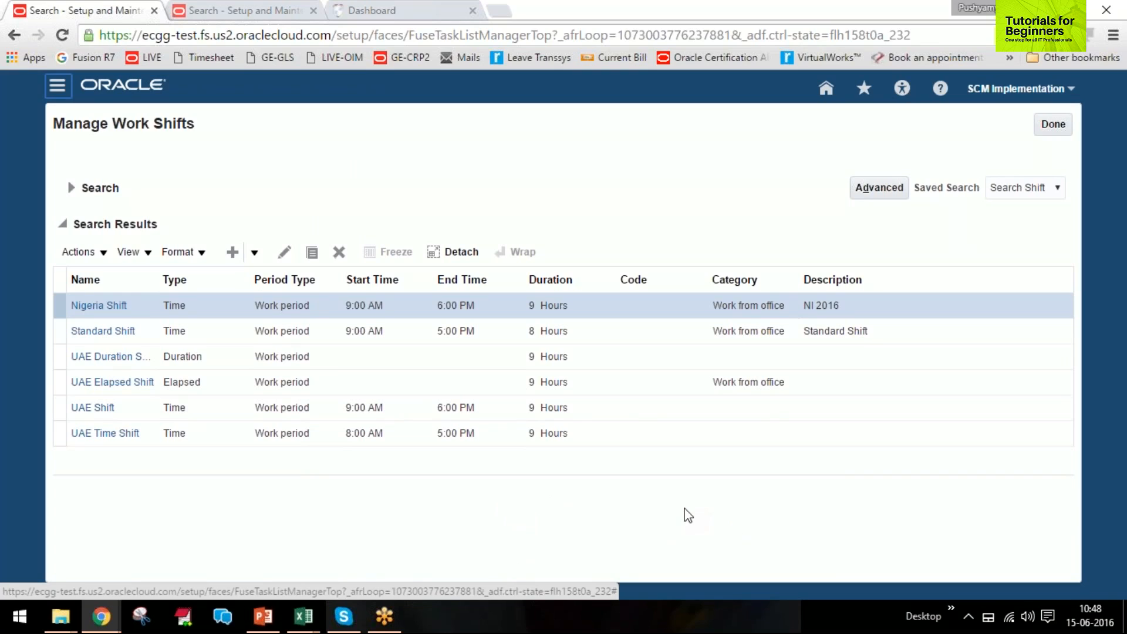
# Leave Manage Work Shifts, search the setup tasks for manage%work%schedule and open the Manage Work Schedules task
pyautogui.click(1050, 124)
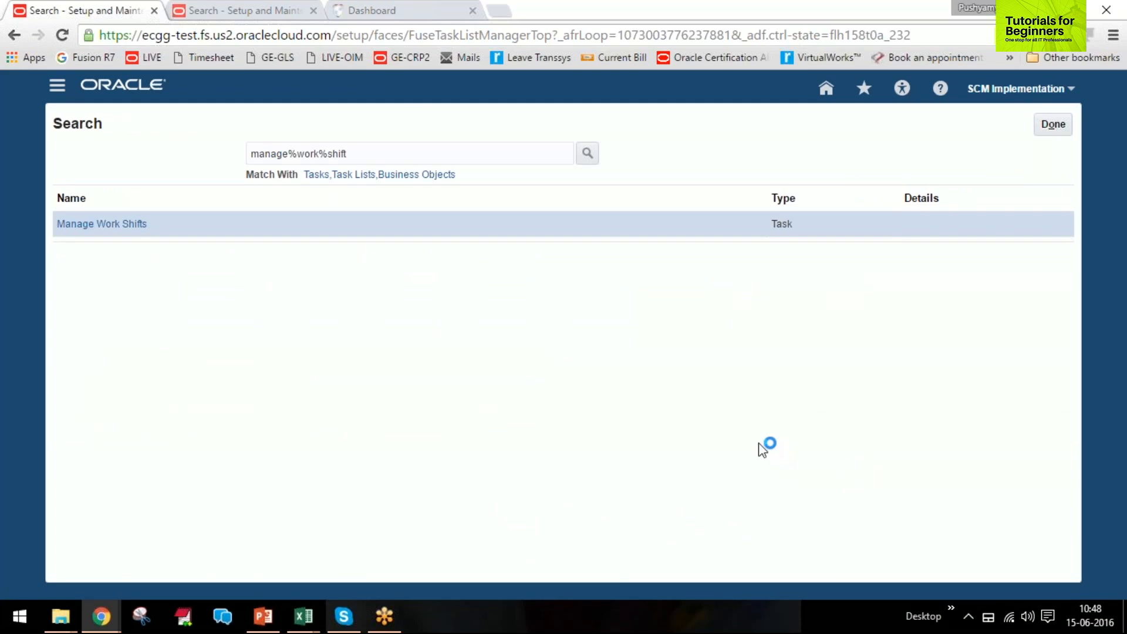
pyautogui.click(334, 154)
pyautogui.doubleClick(334, 154)
pyautogui.write('schedule')
pyautogui.press('Return')
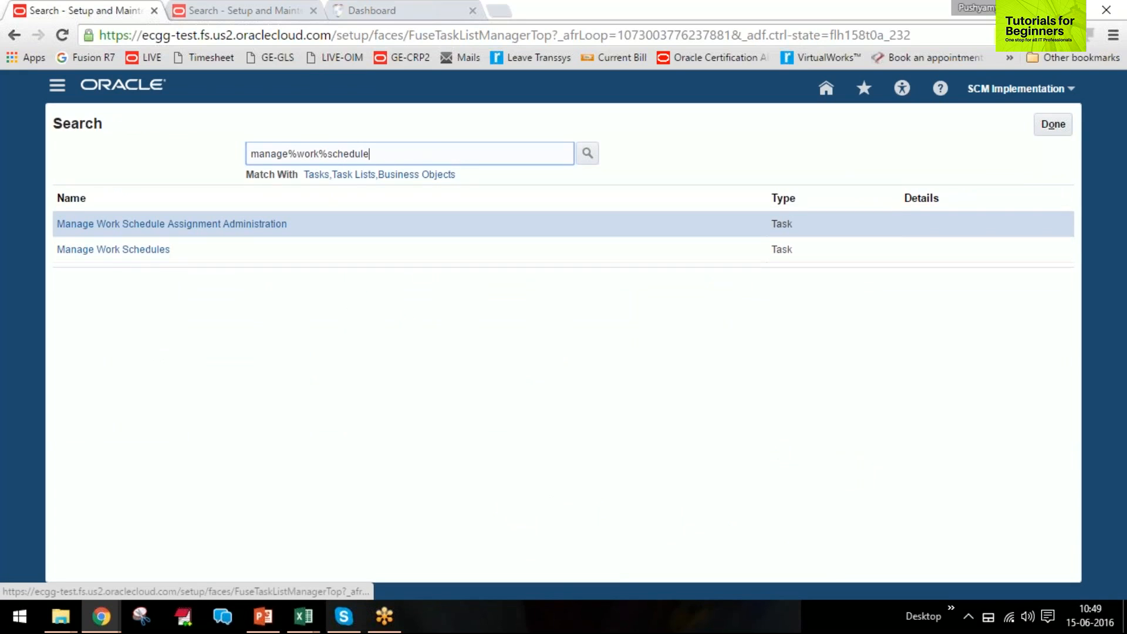
pyautogui.click(134, 252)
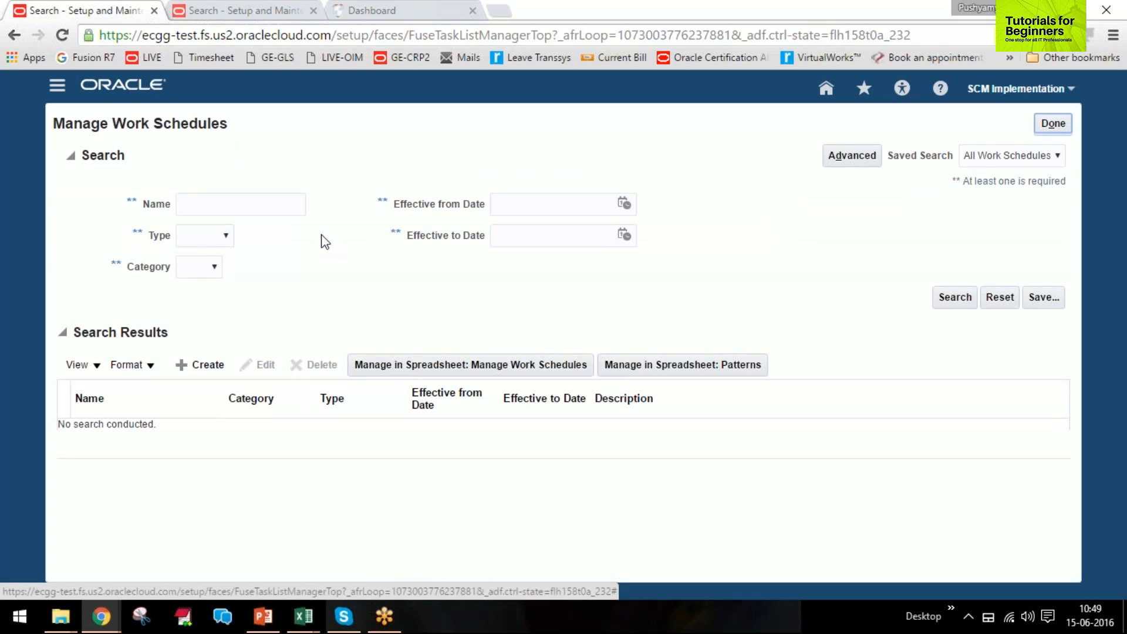
# Start a new work schedule named Test and set its type to Time
pyautogui.click(254, 198)
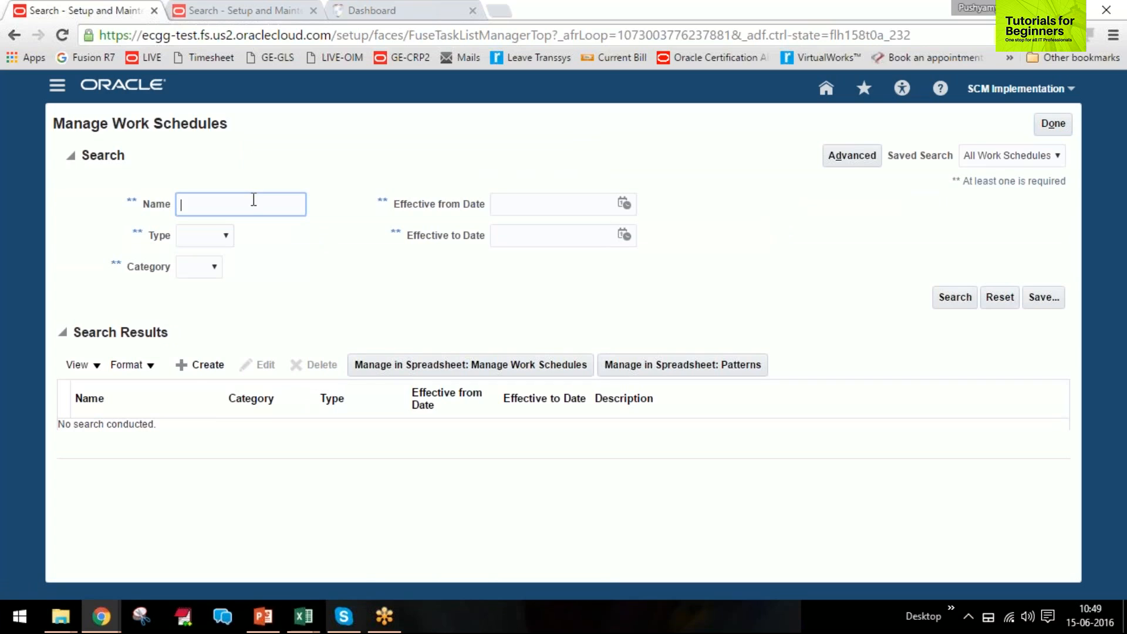
pyautogui.click(190, 371)
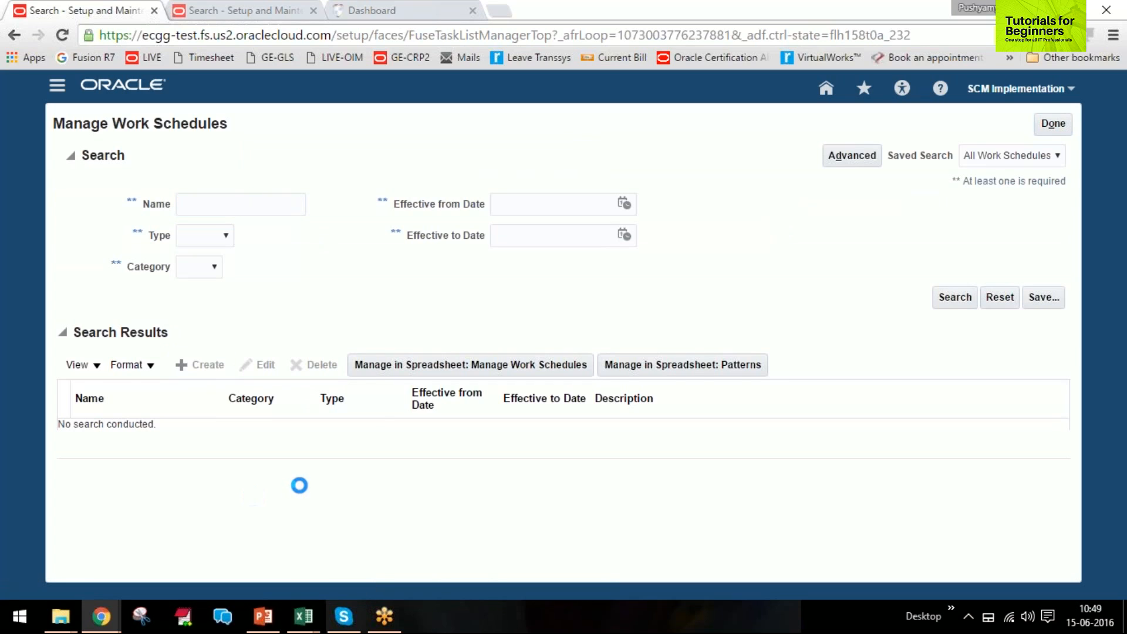
pyautogui.click(1041, 125)
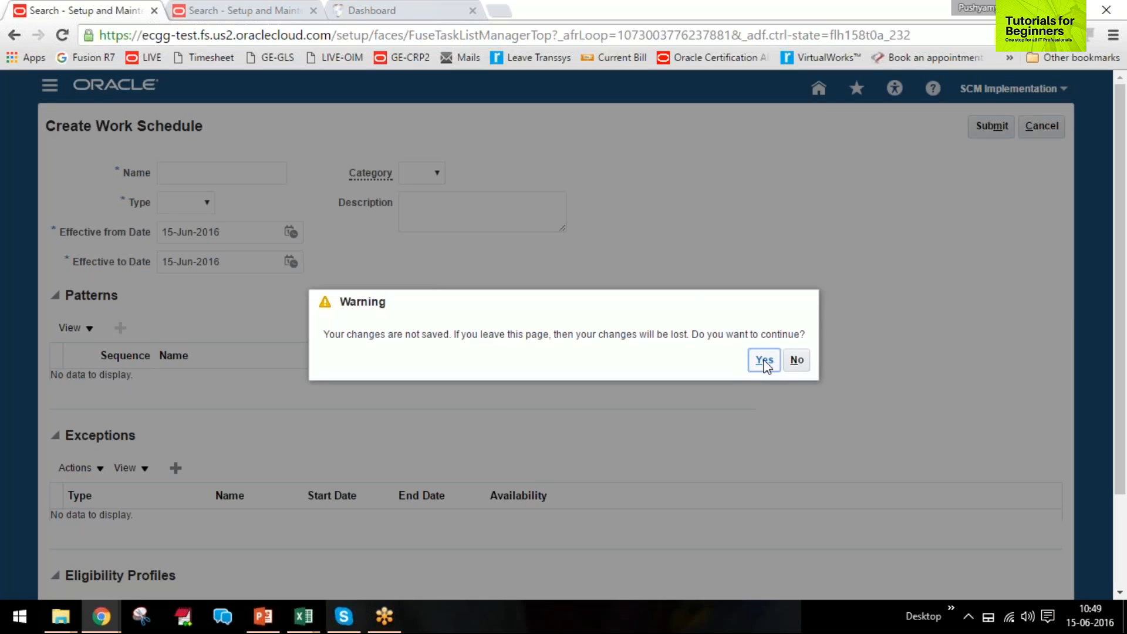
pyautogui.click(797, 362)
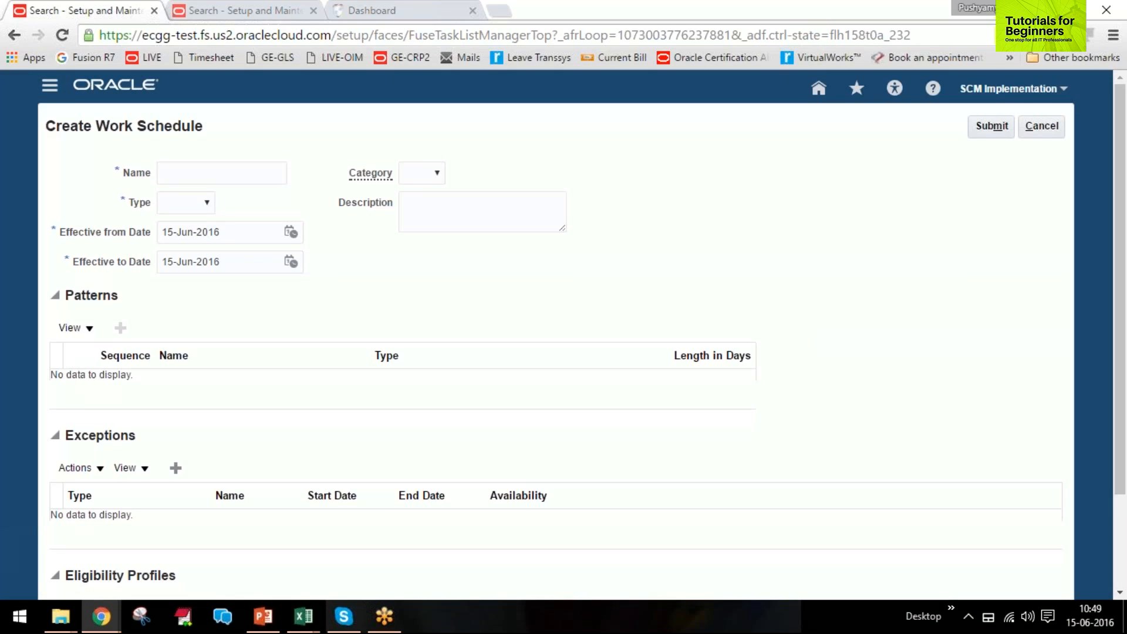
pyautogui.click(182, 173)
pyautogui.write('T')
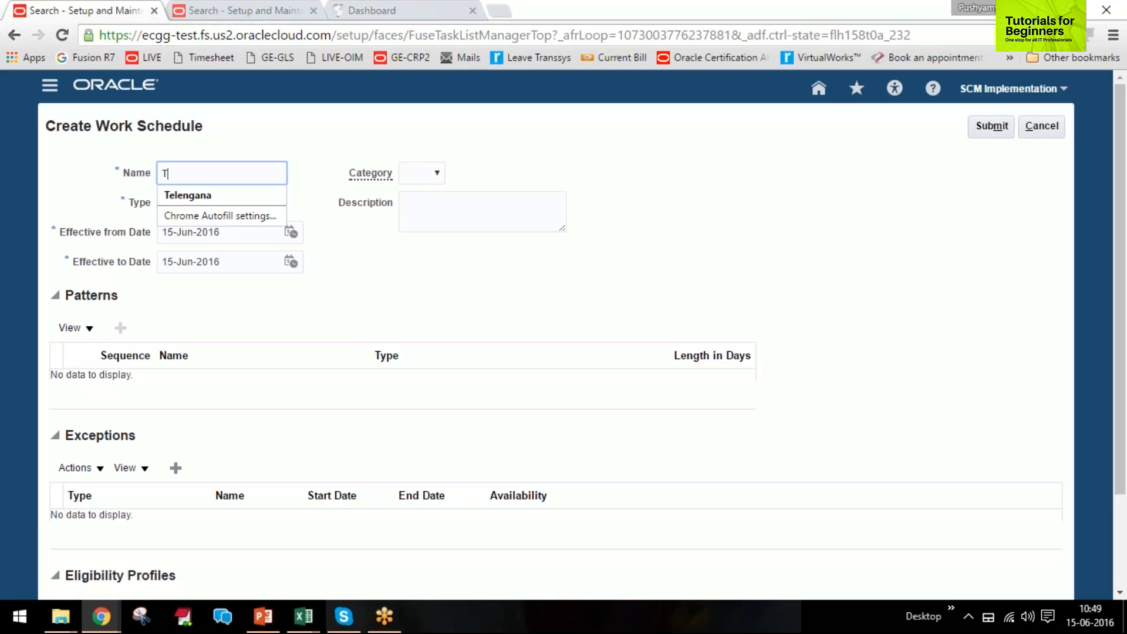
pyautogui.write('est')
pyautogui.press('Tab')
pyautogui.click(188, 209)
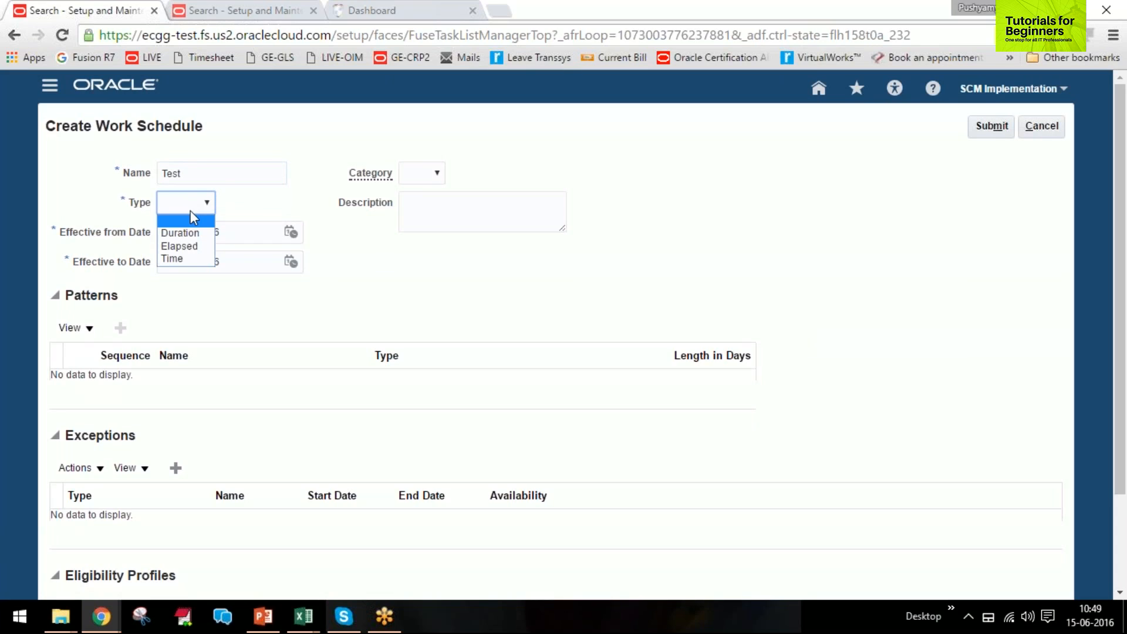
pyautogui.click(193, 260)
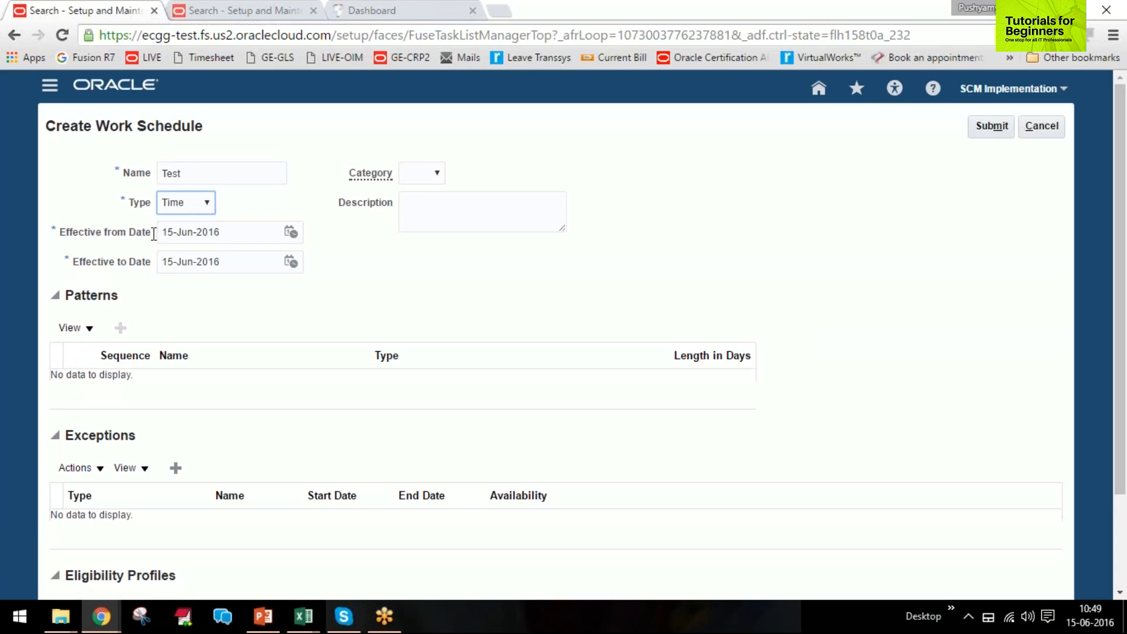
# Add a pattern row to the Test work schedule with sequence 1 and the UAE Time Wrokday Pattern
pyautogui.scroll(-2, 237, 347)
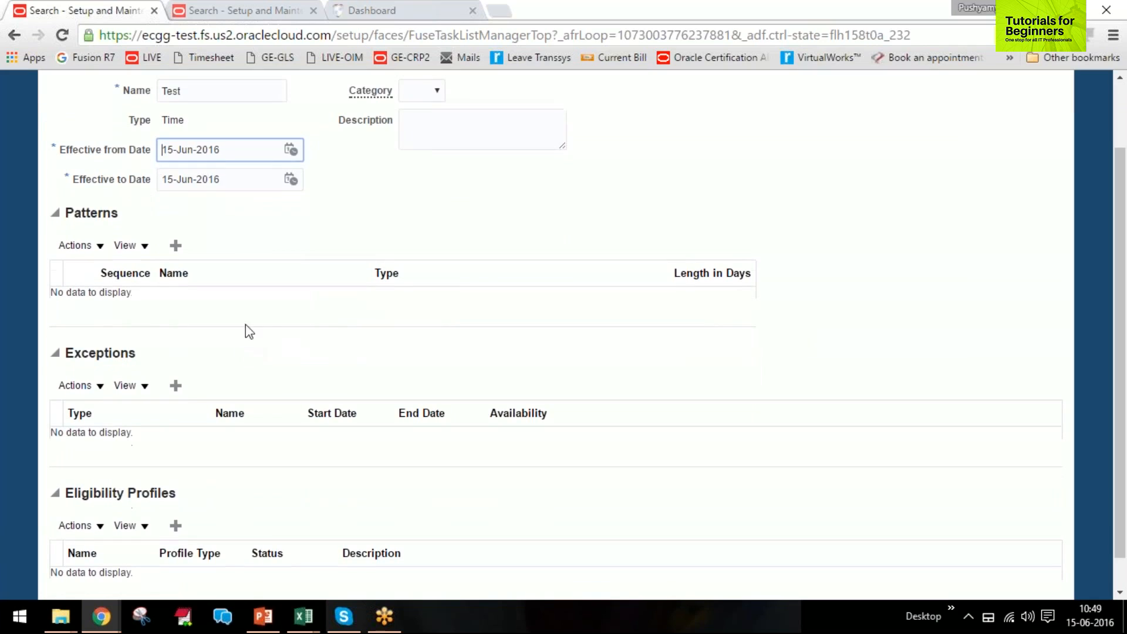
pyautogui.scroll(-1, 305, 367)
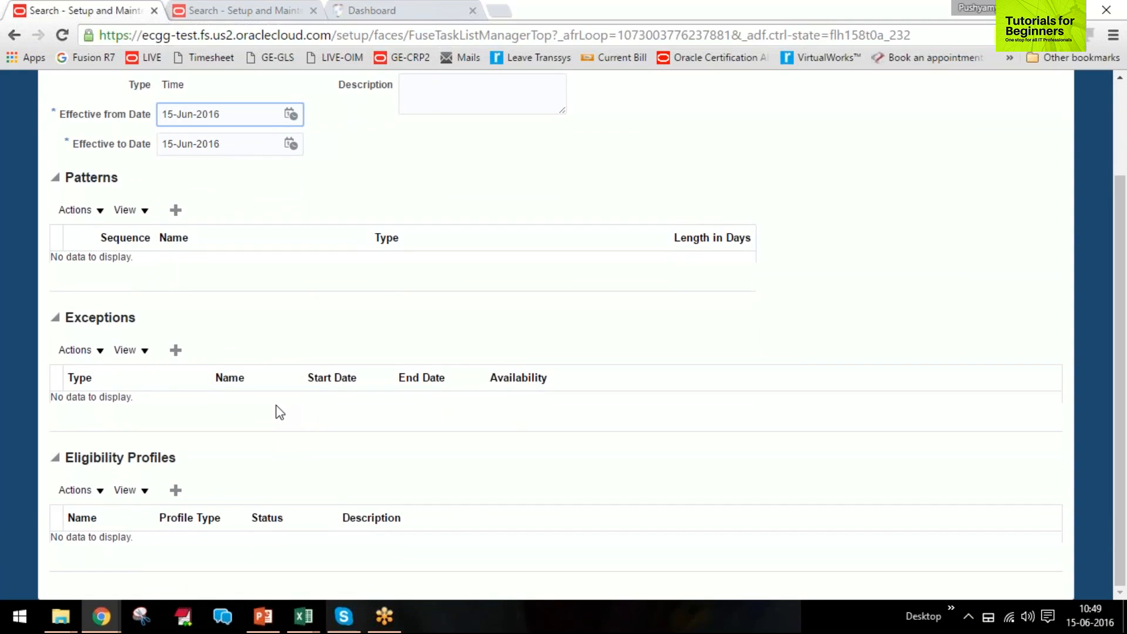
pyautogui.click(176, 351)
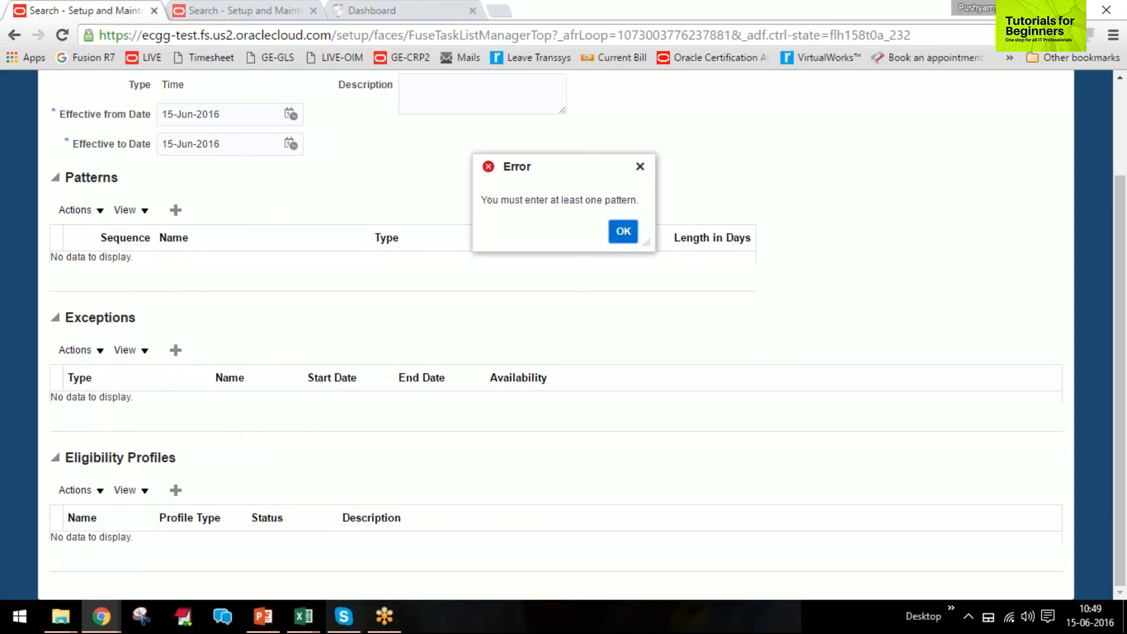
pyautogui.click(623, 231)
pyautogui.click(176, 210)
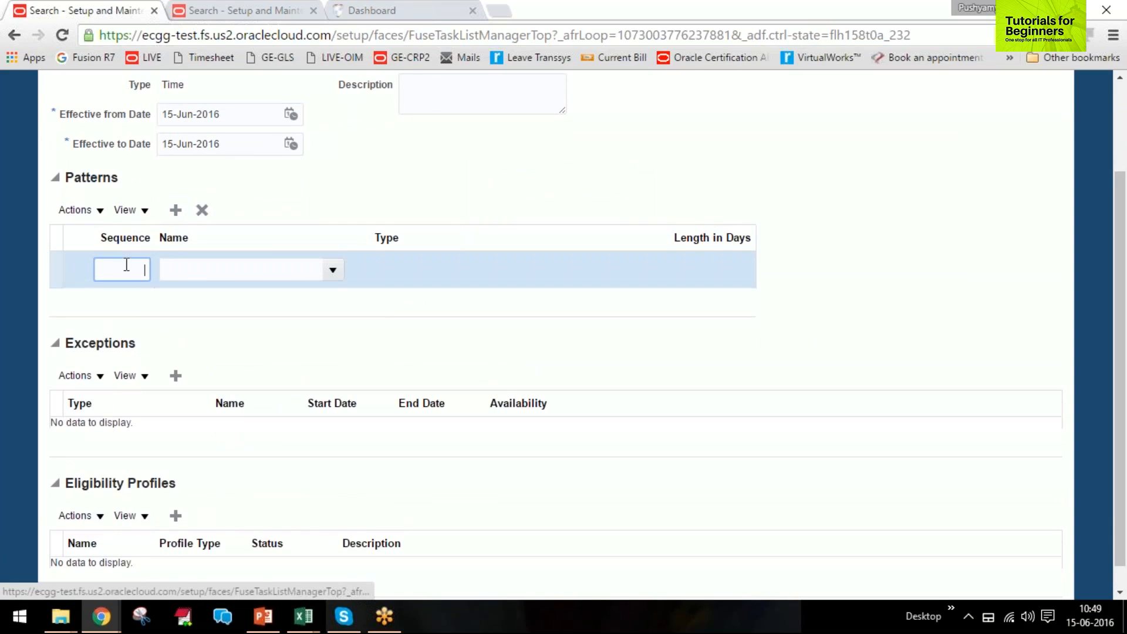
pyautogui.click(126, 264)
pyautogui.write('1')
pyautogui.press('Tab')
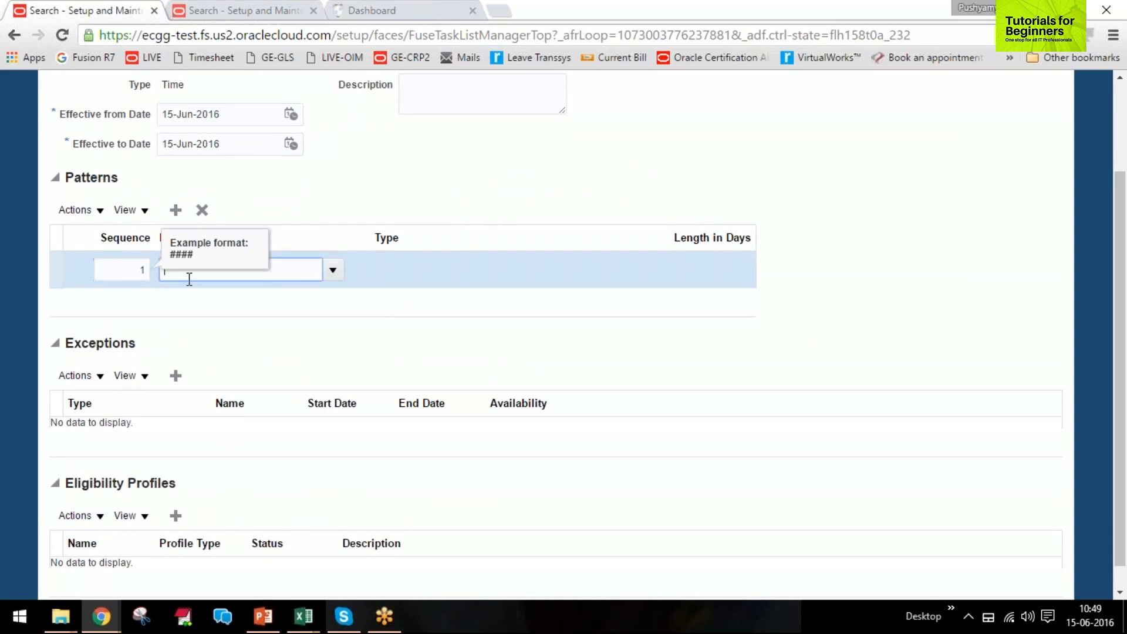
pyautogui.click(335, 272)
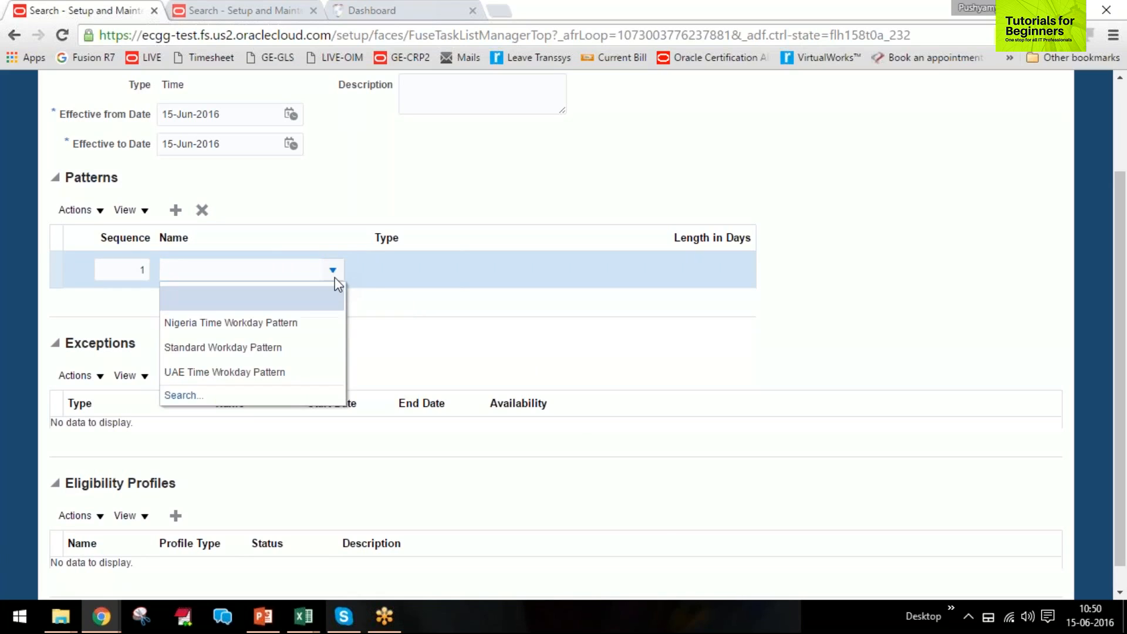
pyautogui.click(245, 365)
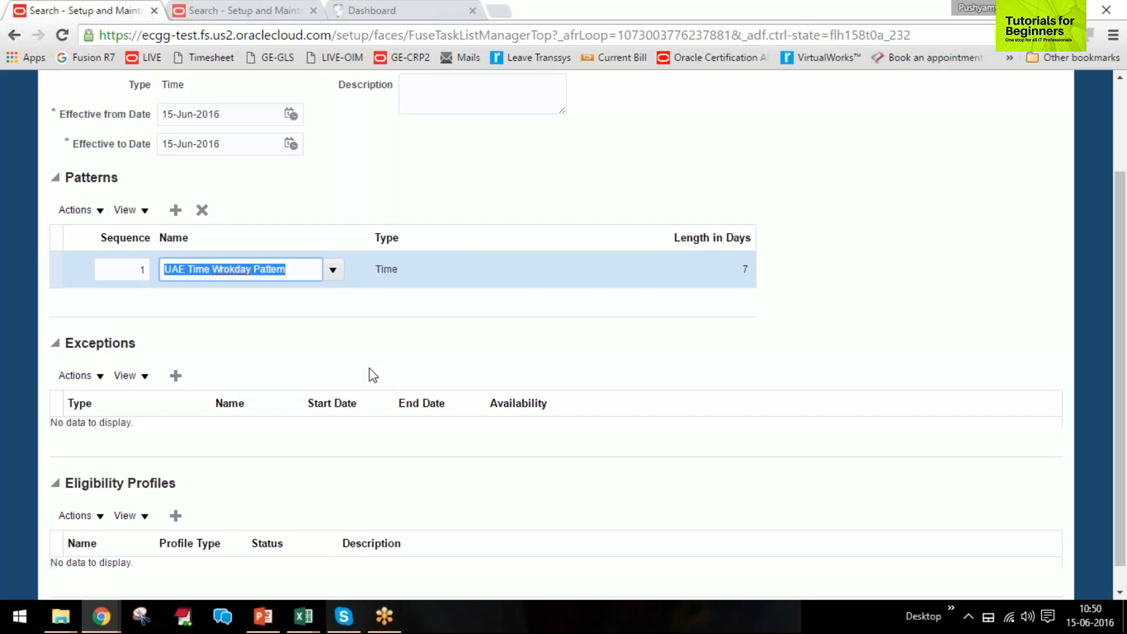
# Add an exception row of type Calendar event category and review the category names offered for it
pyautogui.click(176, 378)
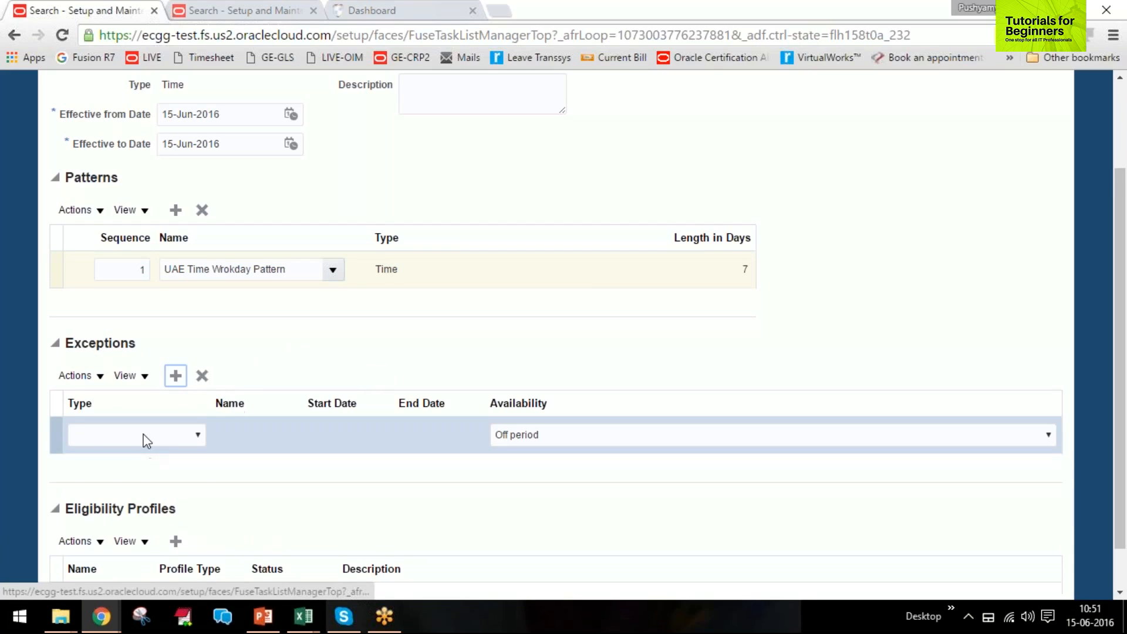
pyautogui.click(145, 439)
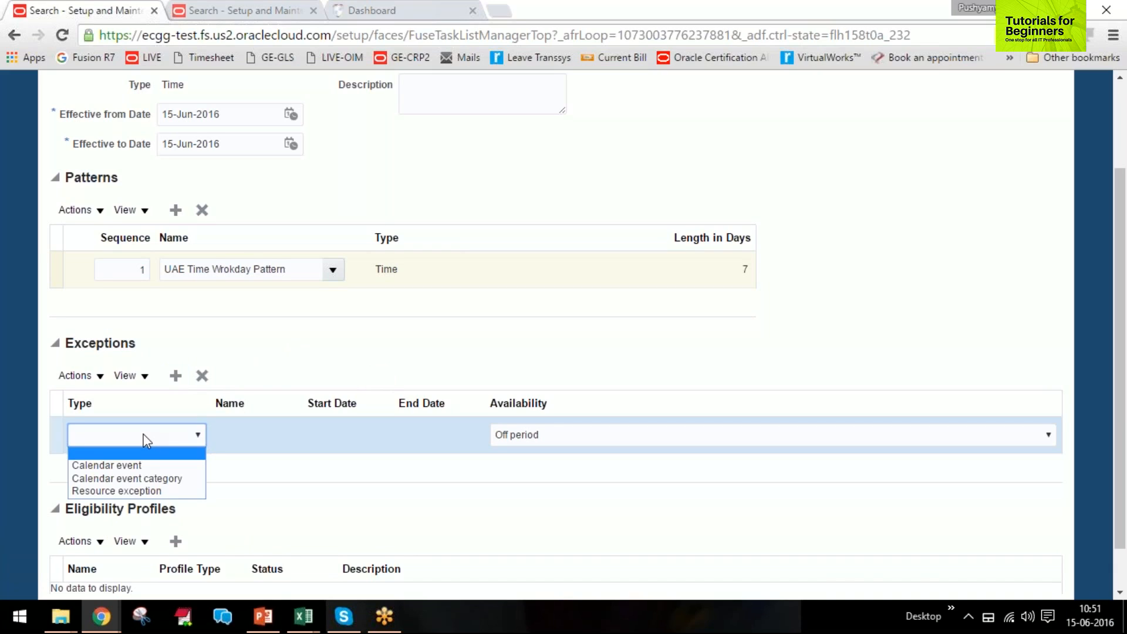
pyautogui.click(149, 478)
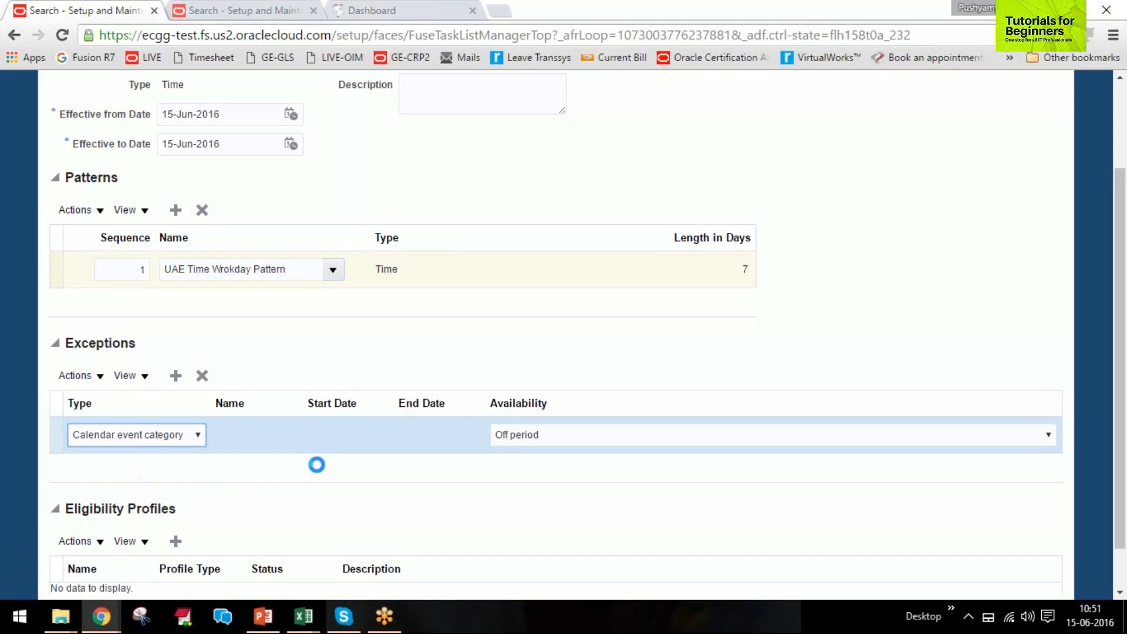
pyautogui.click(270, 436)
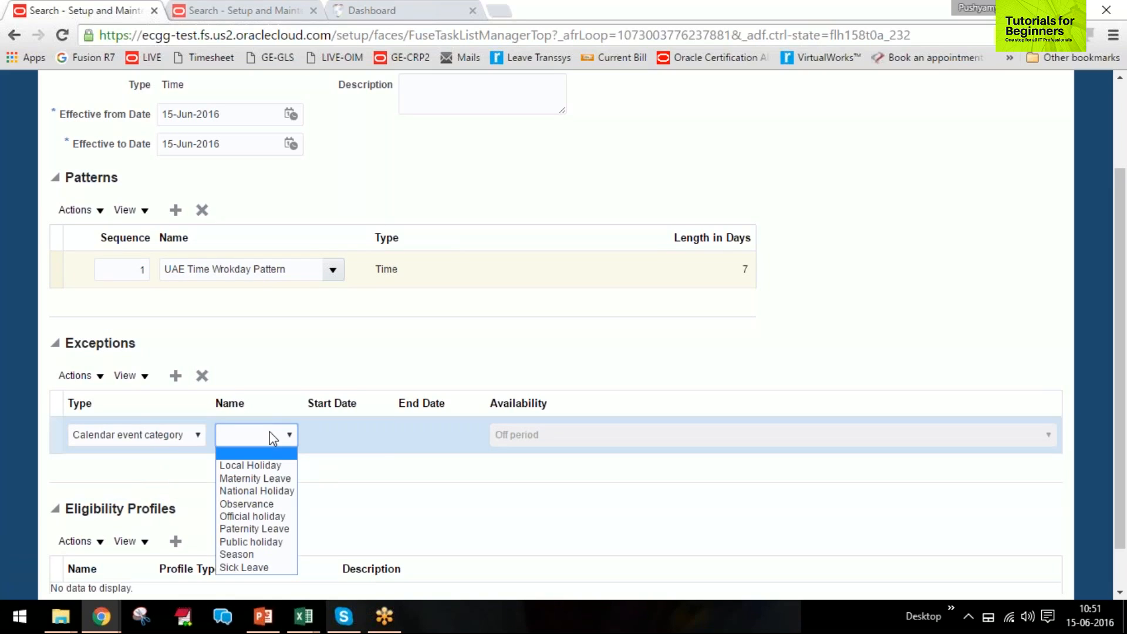
pyautogui.click(333, 533)
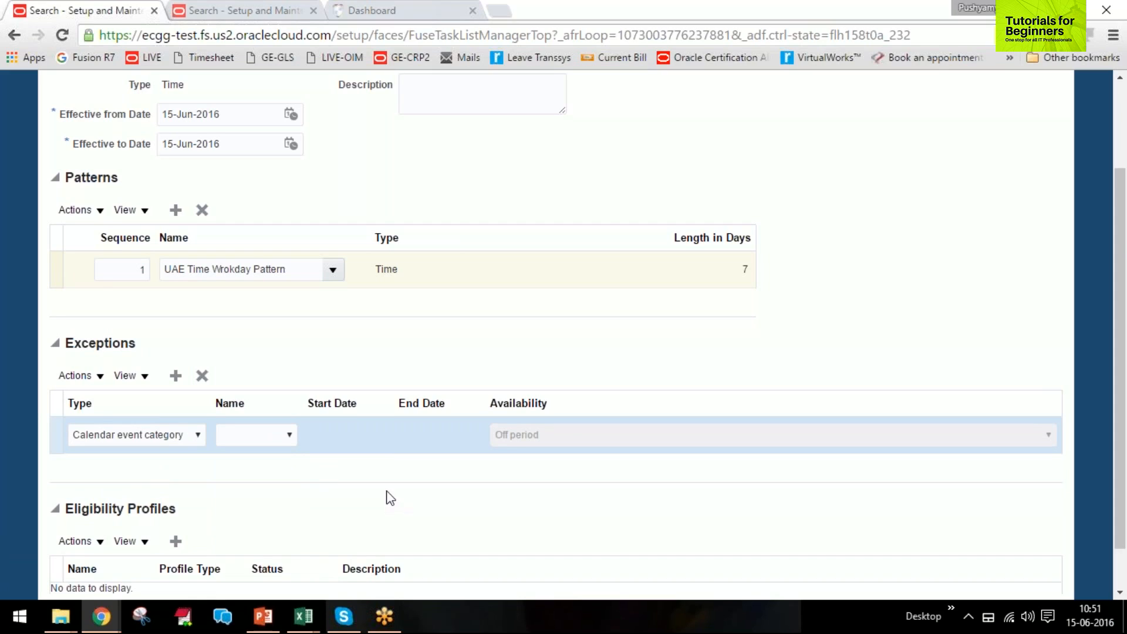
pyautogui.click(231, 435)
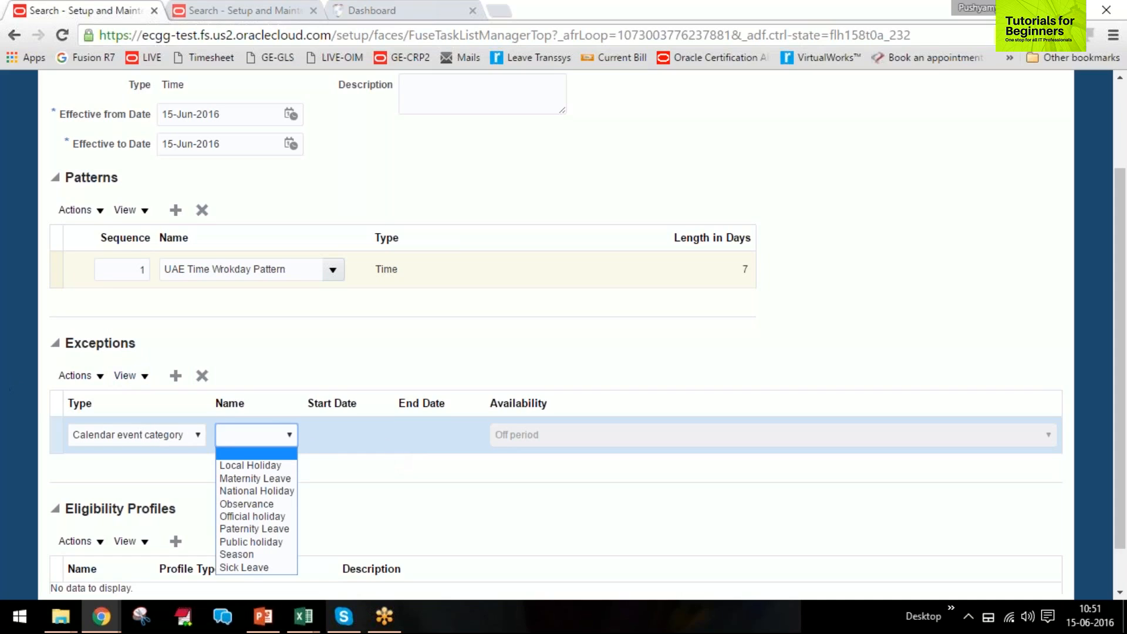
pyautogui.click(138, 435)
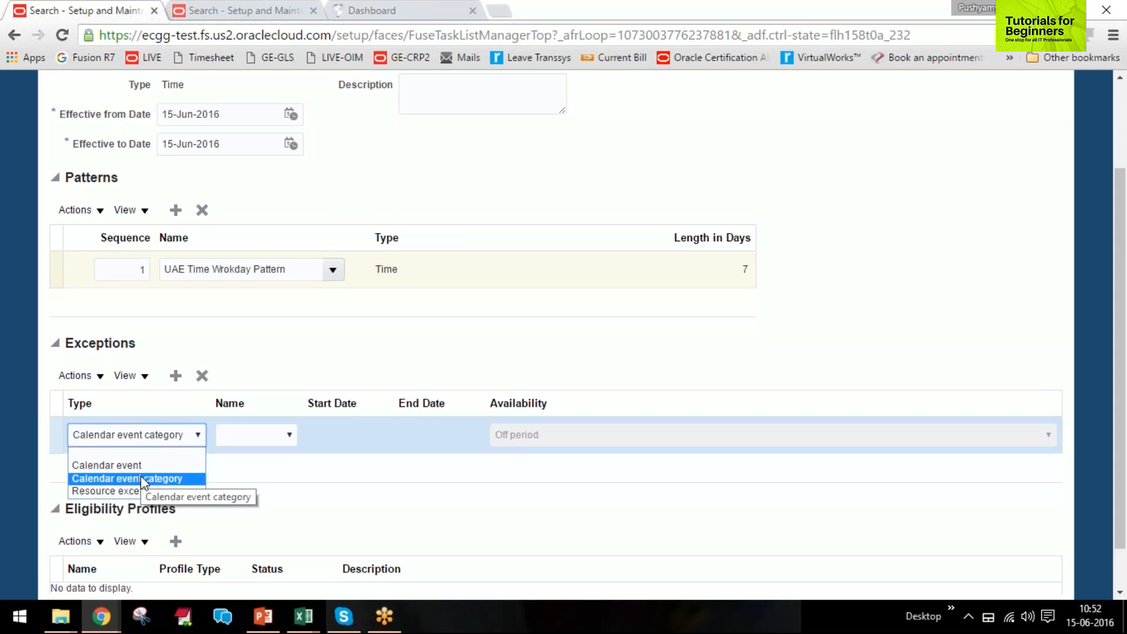
pyautogui.click(143, 480)
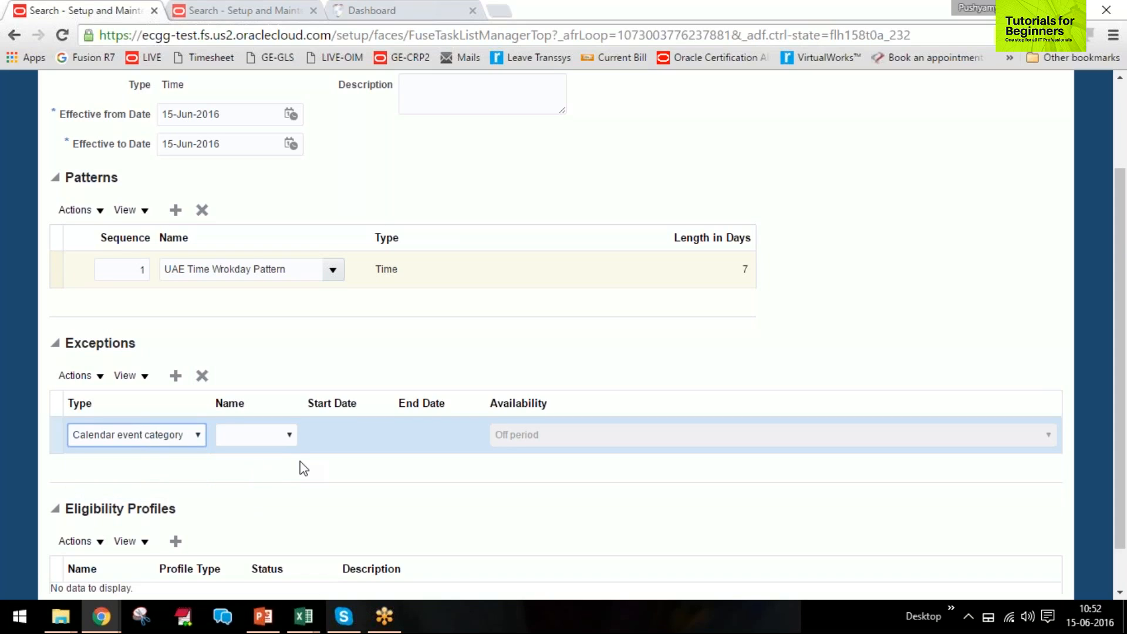
pyautogui.click(281, 440)
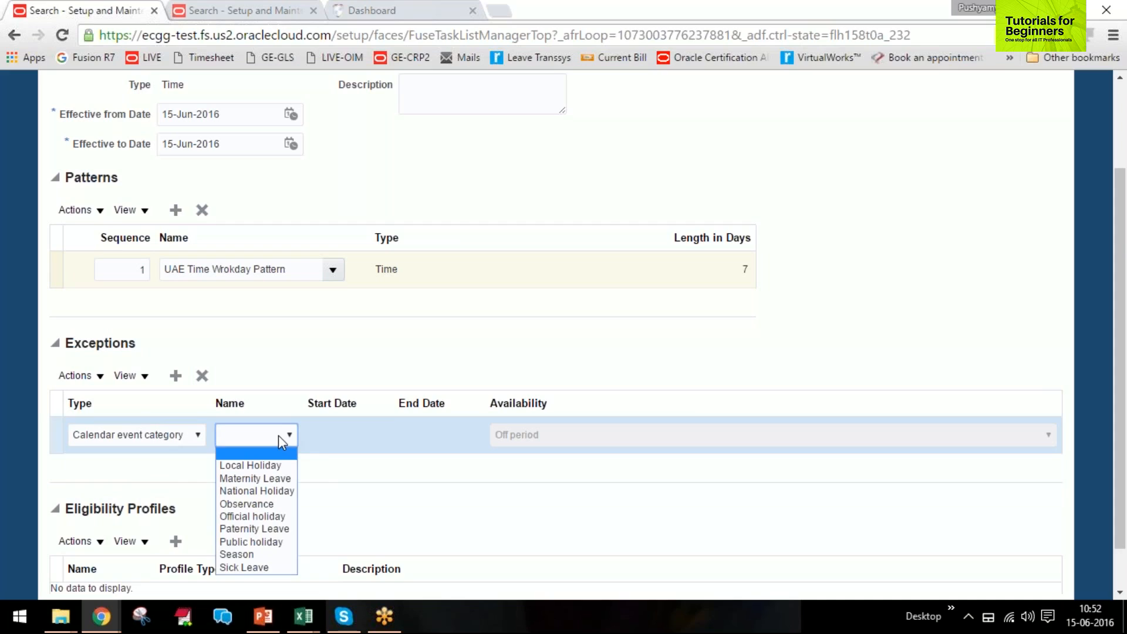
pyautogui.click(325, 462)
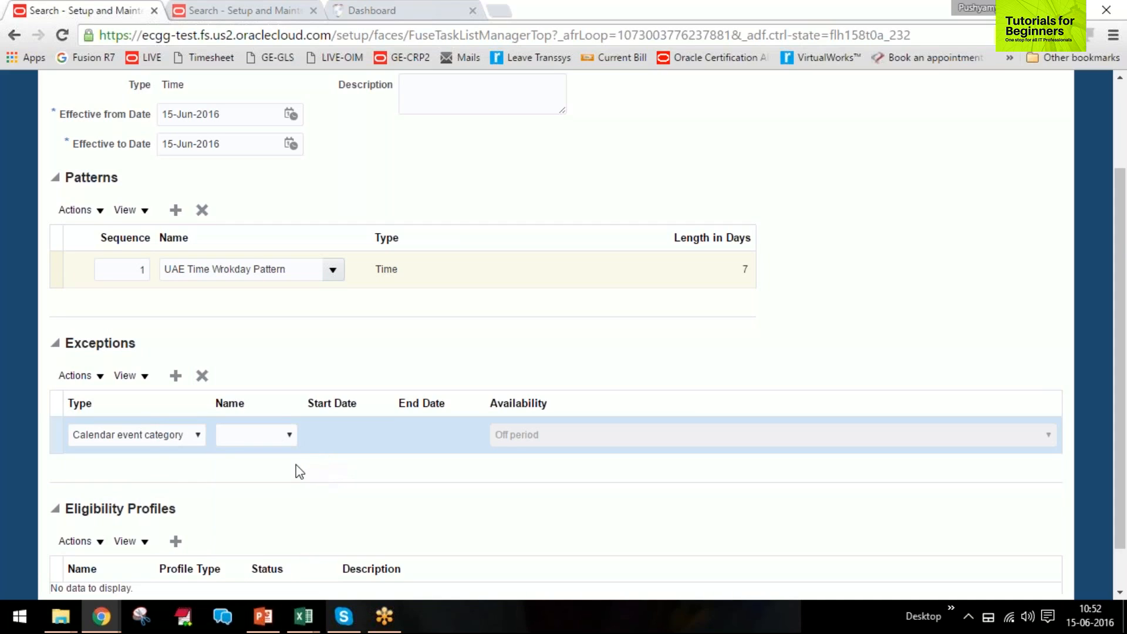
# Set the exception row's type to Calendar event and review the calendar events offered as its name
pyautogui.click(161, 440)
pyautogui.click(117, 463)
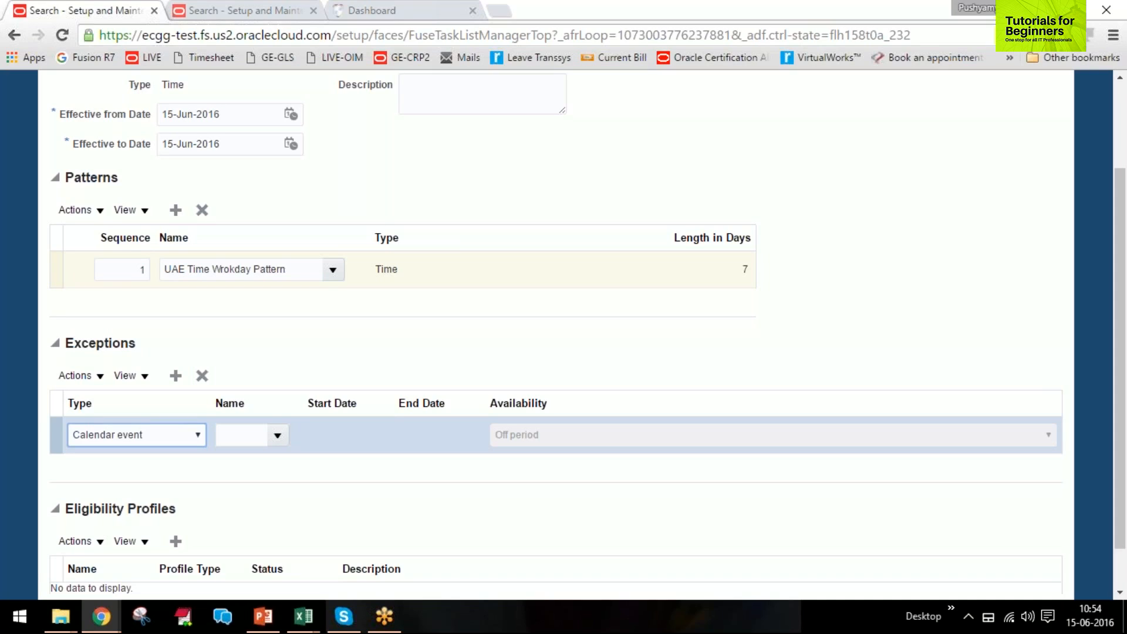
pyautogui.click(283, 443)
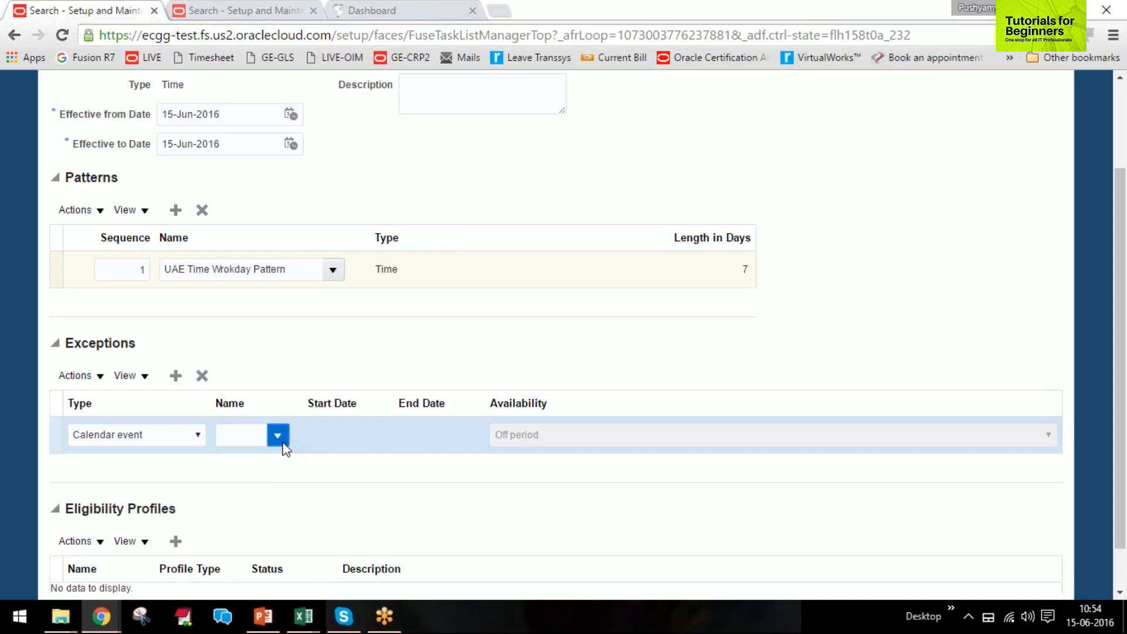
pyautogui.click(276, 439)
pyautogui.click(276, 439)
pyautogui.click(276, 440)
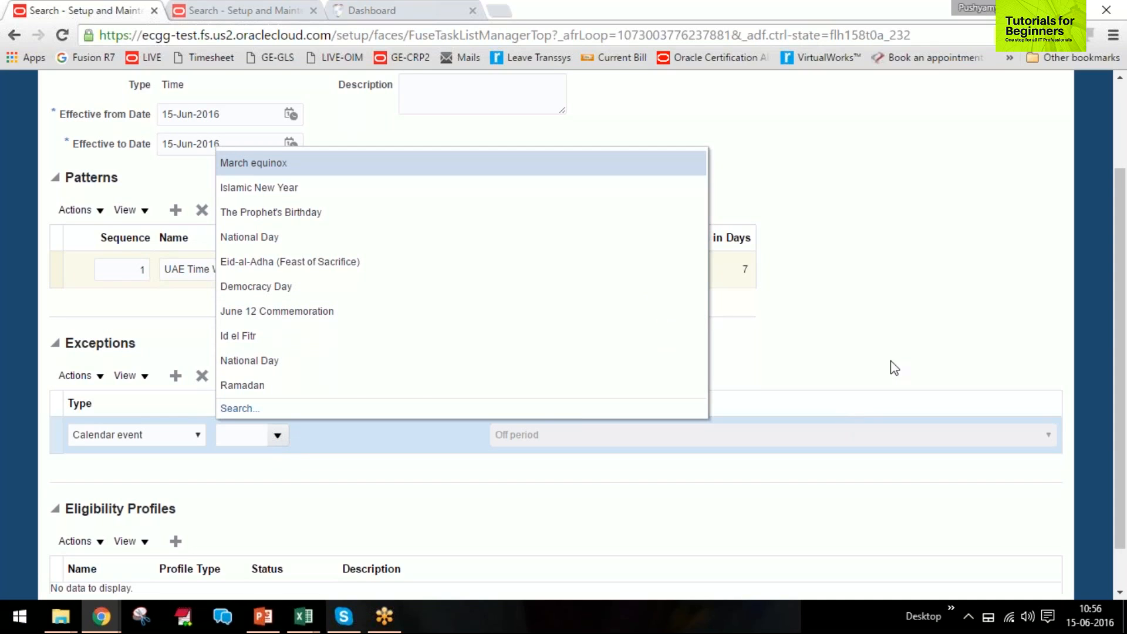
# Cancel the creation of the Test work schedule and discard its unsaved changes
pyautogui.press('Escape')
pyautogui.scroll(2, 903, 280)
pyautogui.click(1042, 126)
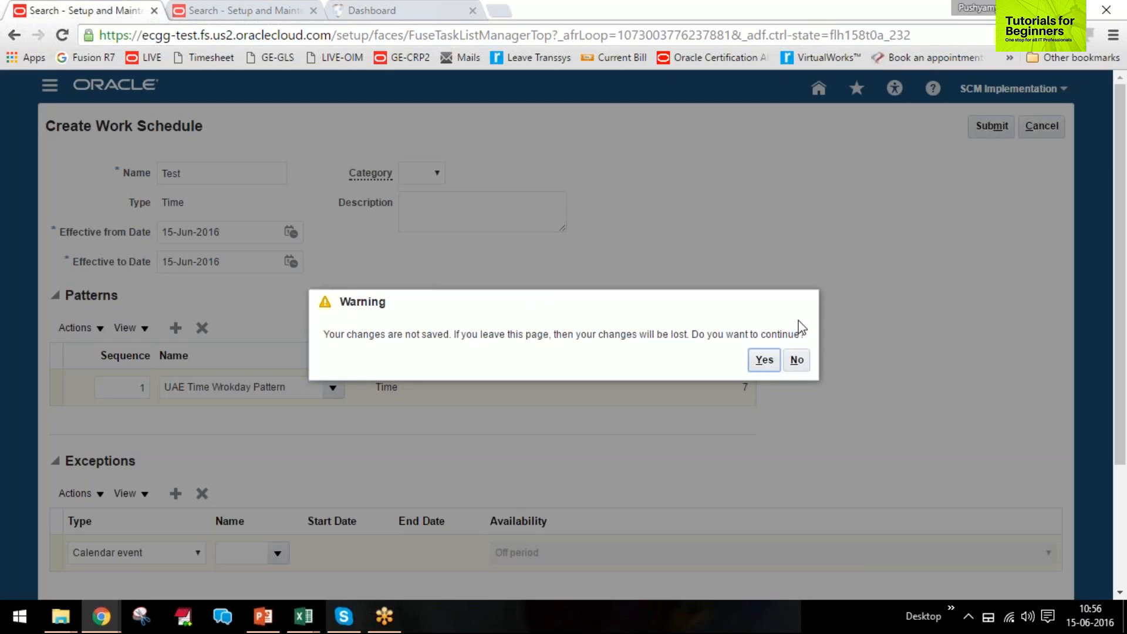
pyautogui.click(763, 360)
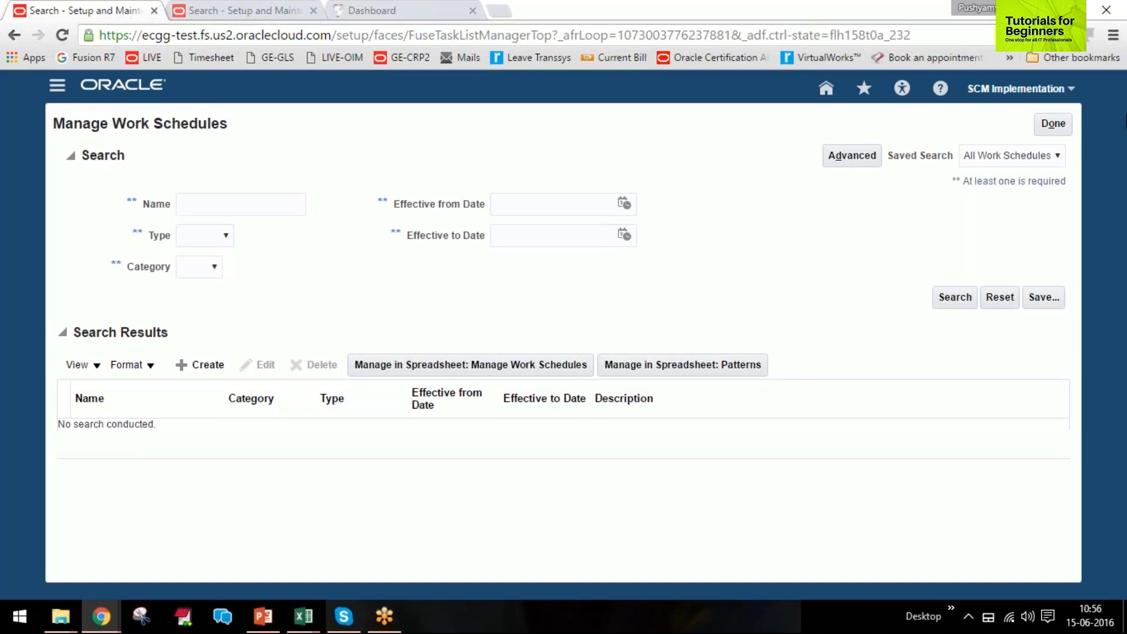
# Leave Manage Work Schedules, search the setup tasks for manage%calendar event and open the Manage Calendar Events task
pyautogui.click(1055, 125)
pyautogui.click(299, 152)
pyautogui.moveTo(299, 153); pyautogui.dragTo(566, 147)
pyautogui.write('calenda')
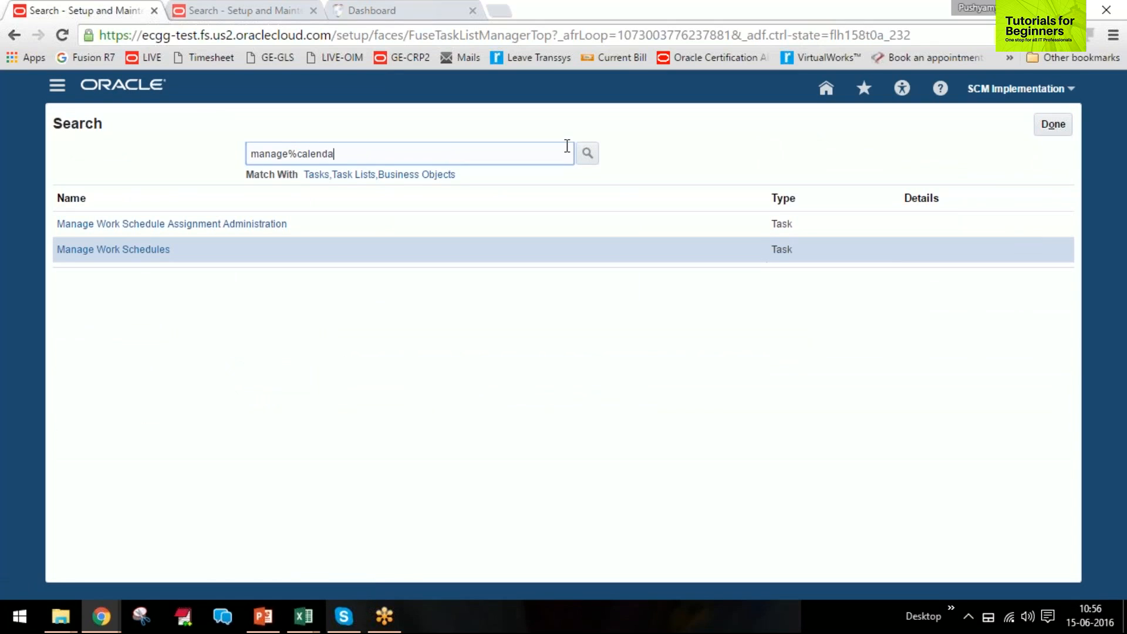
pyautogui.write('r event')
pyautogui.press('Return')
pyautogui.click(144, 226)
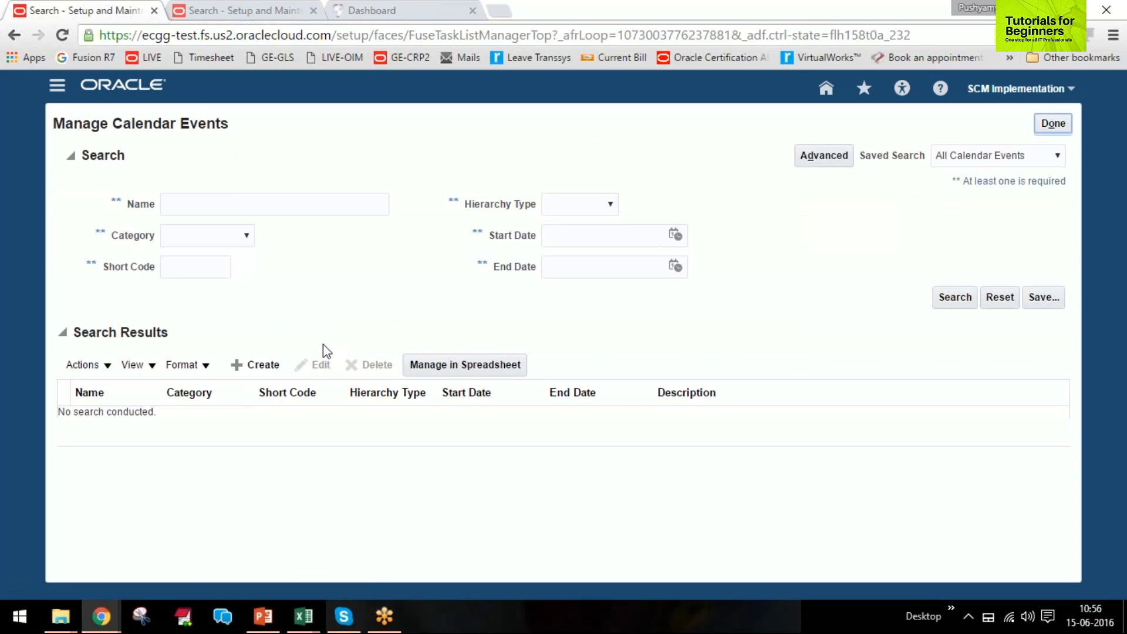
pyautogui.click(282, 207)
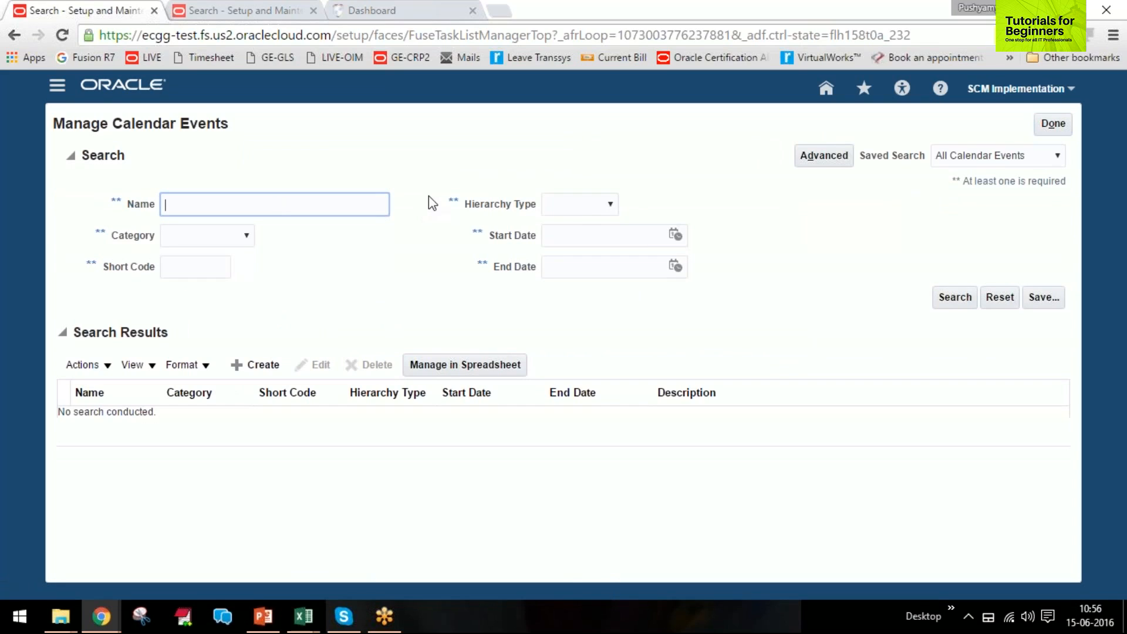
# Search the calendar events by the name Ram and open the Ramadan event for editing
pyautogui.write('Ra')
pyautogui.press('BackSpace')
pyautogui.write('am')
pyautogui.press('Return')
pyautogui.click(97, 418)
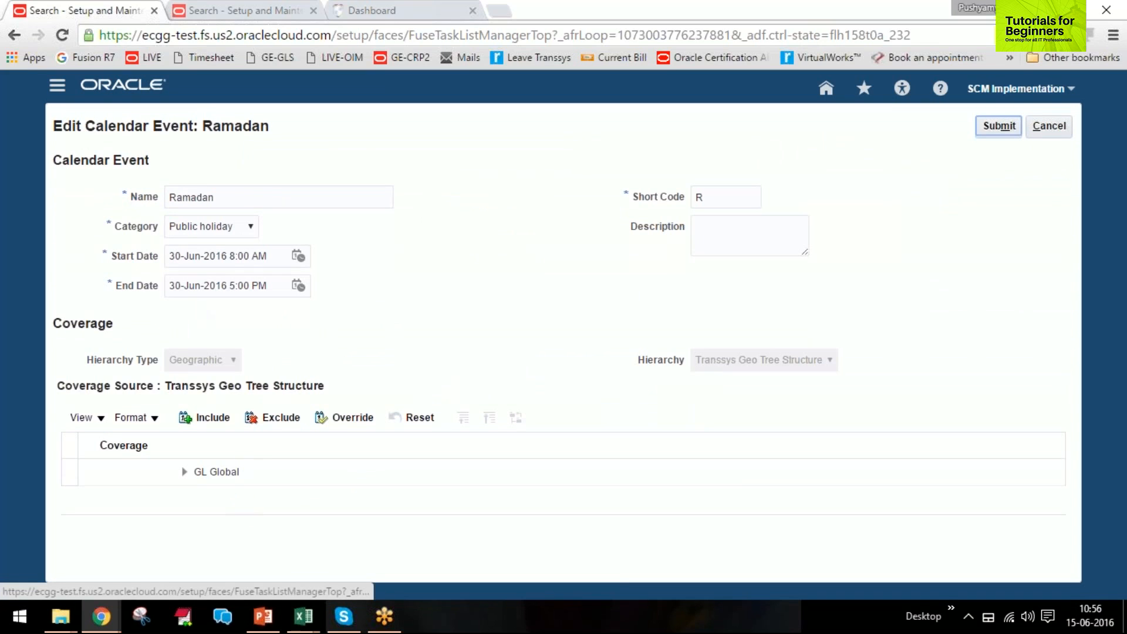
# Set the start time of the Ramadan calendar event to 12:00 AM on 30-Jun-2016
pyautogui.click(232, 257)
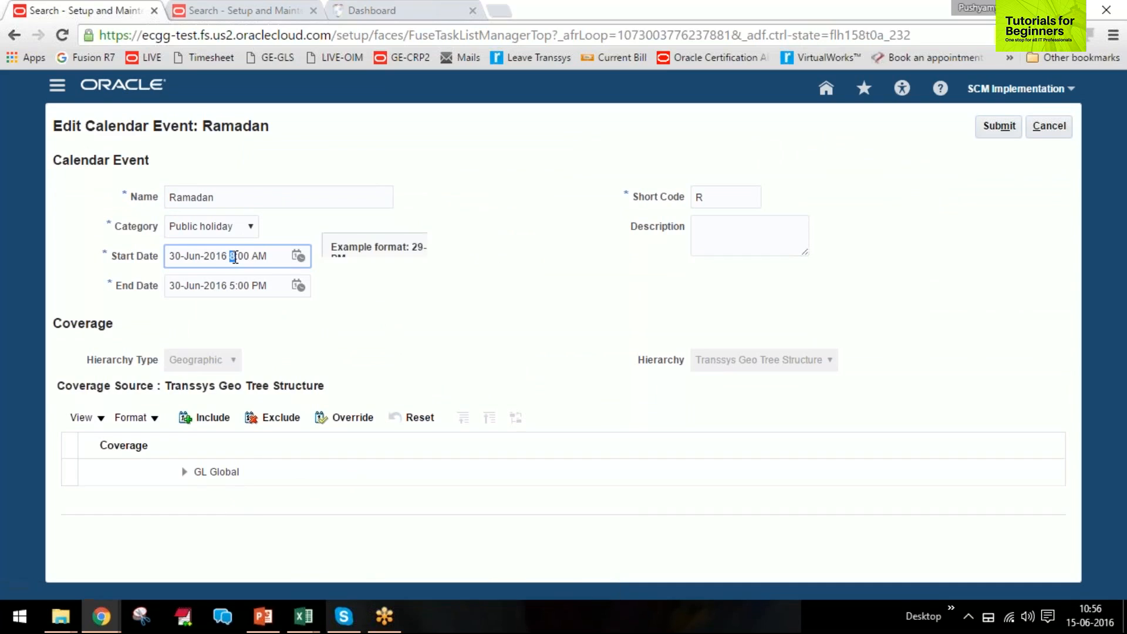
pyautogui.press('BackSpace')
pyautogui.write('12')
pyautogui.press('Tab')
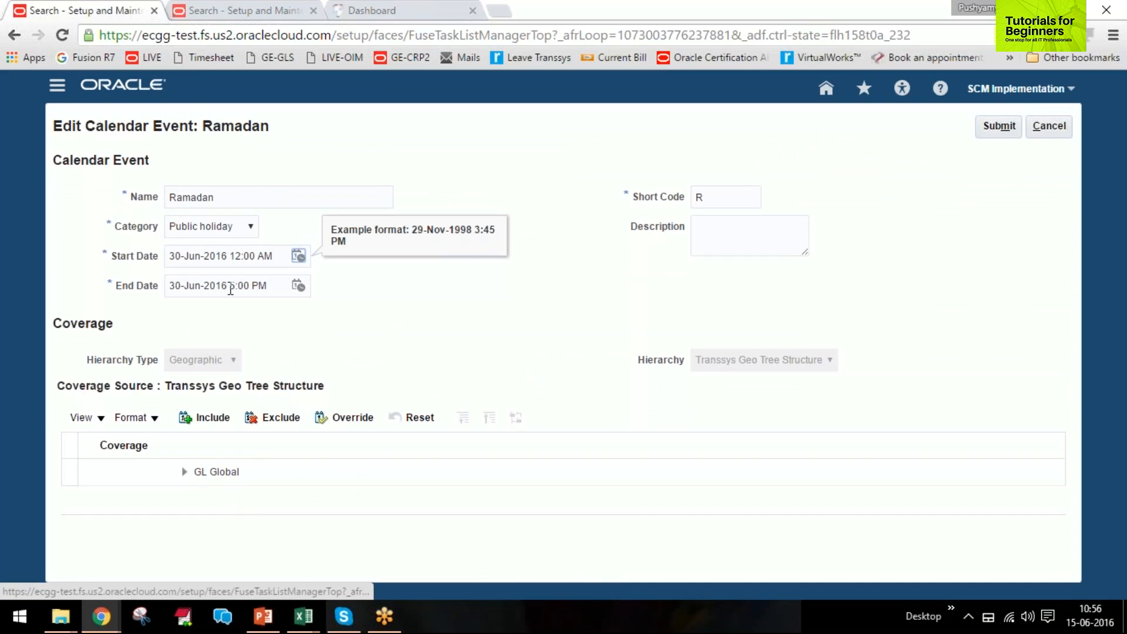
# Set the end time of the Ramadan event to 11:59 PM on 30-Jun-2016 and submit the updated calendar event
pyautogui.doubleClick(234, 286)
pyautogui.write('11')
pyautogui.press('Right')
pyautogui.press('Delete')
pyautogui.press('Delete')
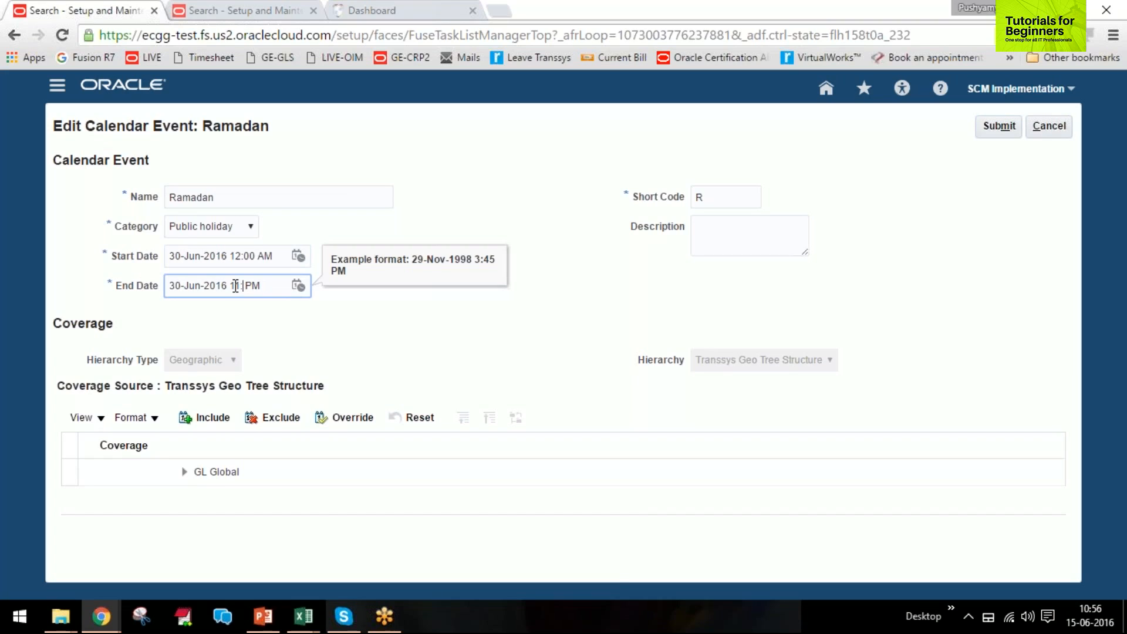
pyautogui.write('59')
pyautogui.press('Tab')
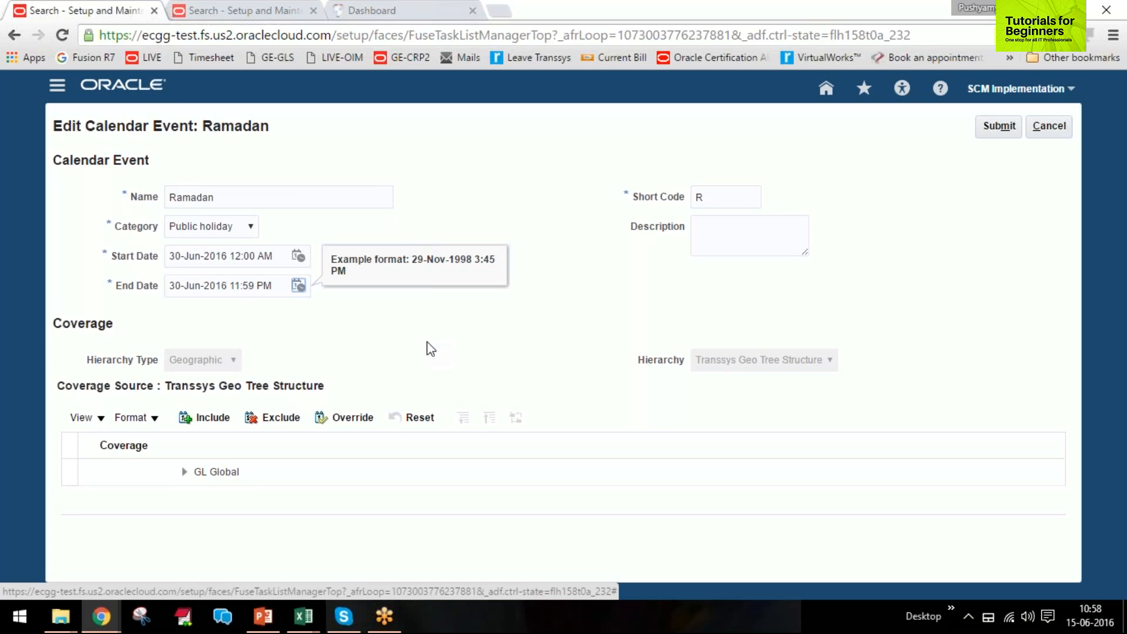
pyautogui.click(999, 126)
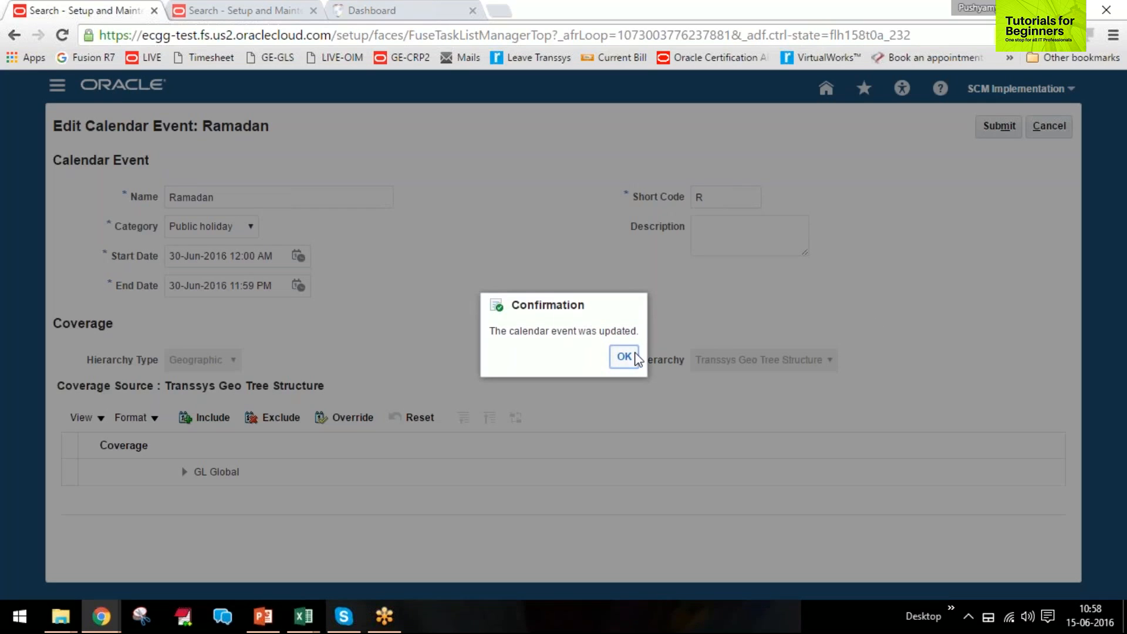
pyautogui.click(635, 358)
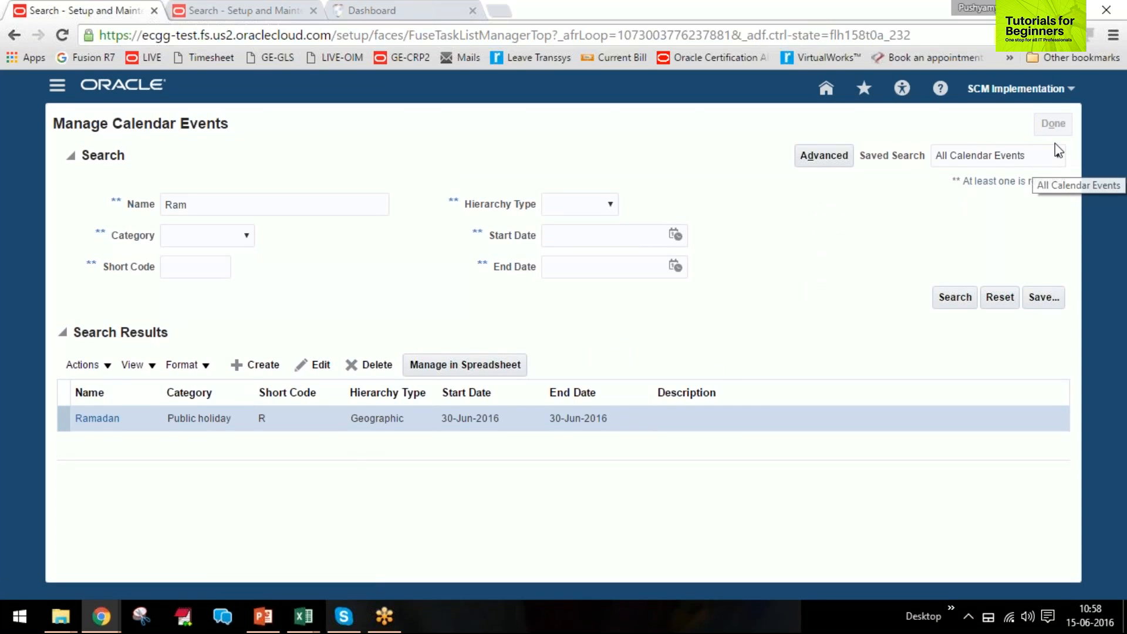
# Finish Manage Calendar Events, go to Absence Administration and open the Manage Repeating Time Periods task
pyautogui.click(1052, 125)
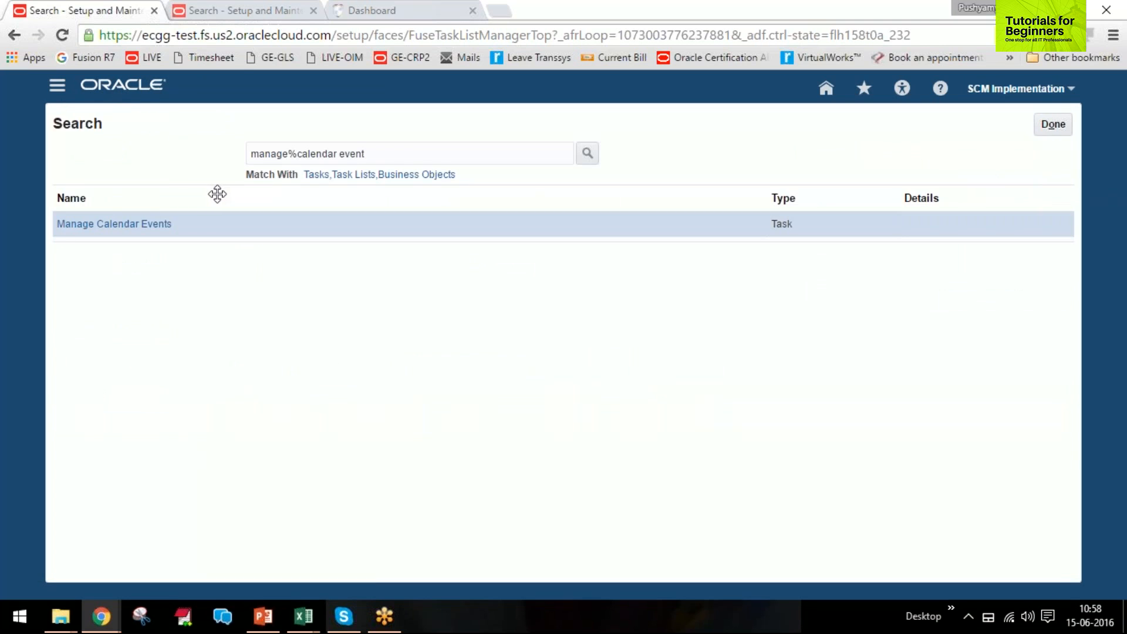
pyautogui.click(503, 345)
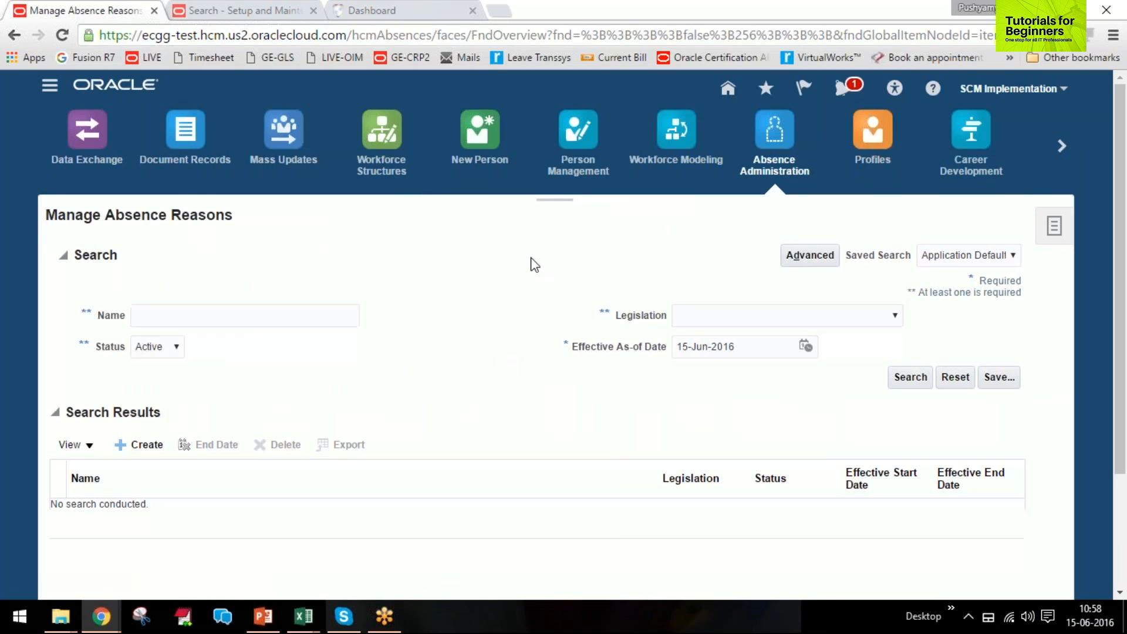
pyautogui.click(1054, 229)
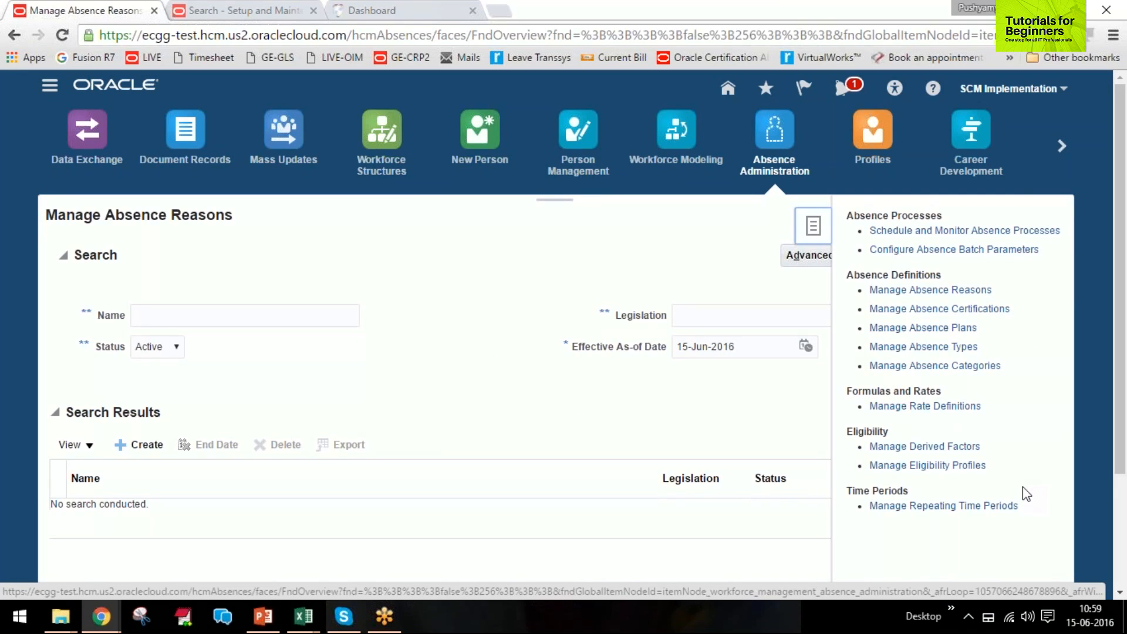
pyautogui.click(1001, 506)
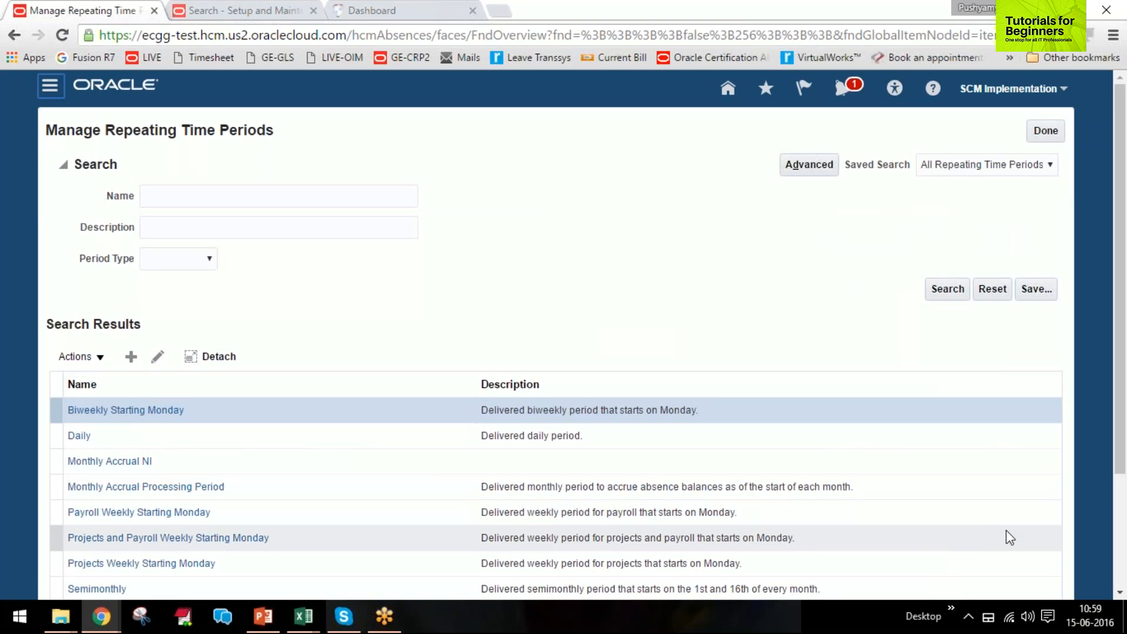
# Look over the existing repeating time periods, and start a new one named Yearly Repeating Time Period
pyautogui.scroll(-3, 1009, 537)
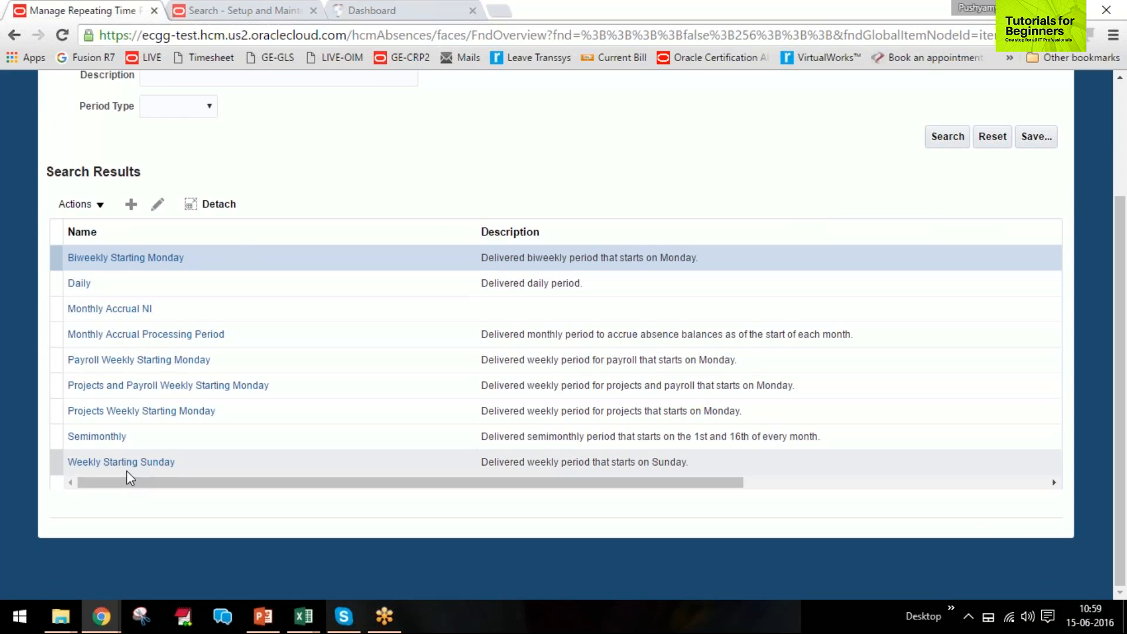
pyautogui.click(120, 284)
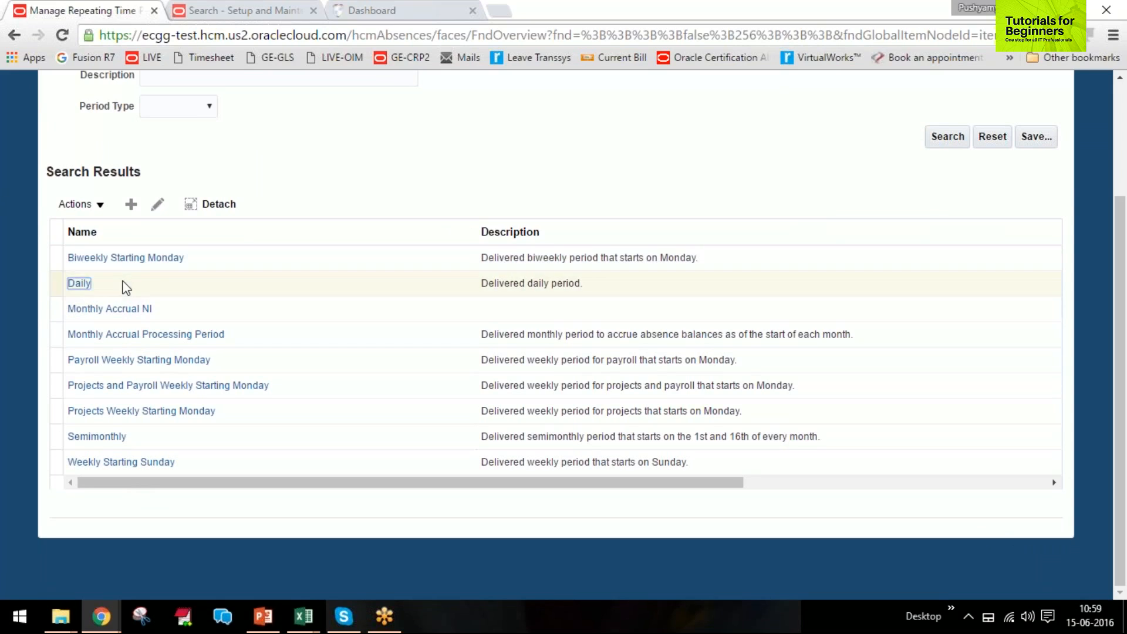
pyautogui.click(301, 345)
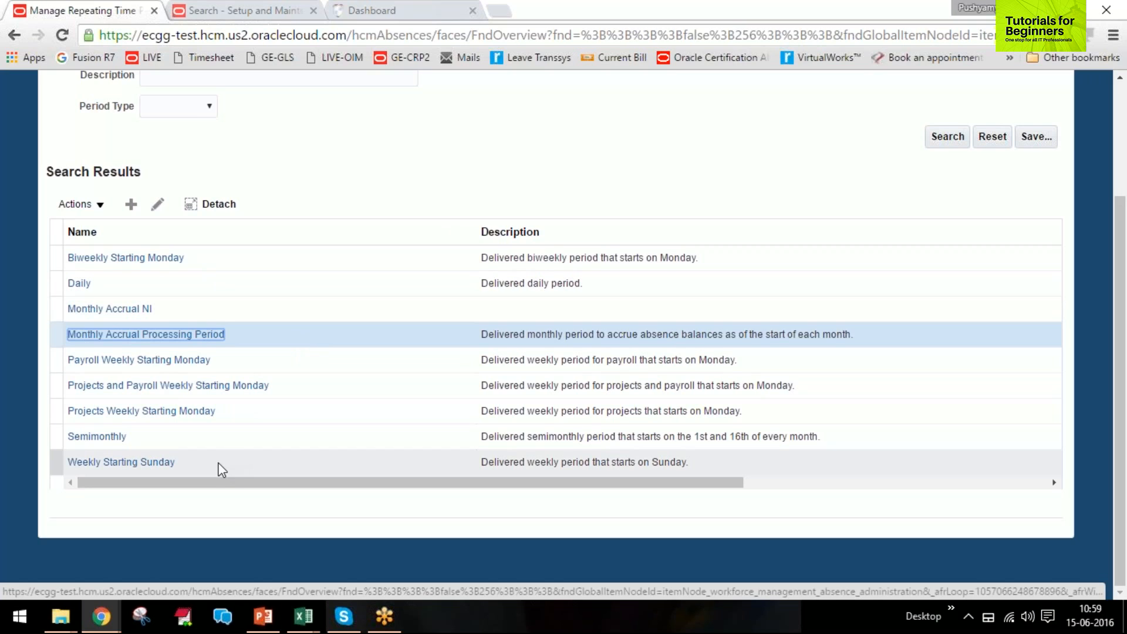
pyautogui.scroll(3, 278, 448)
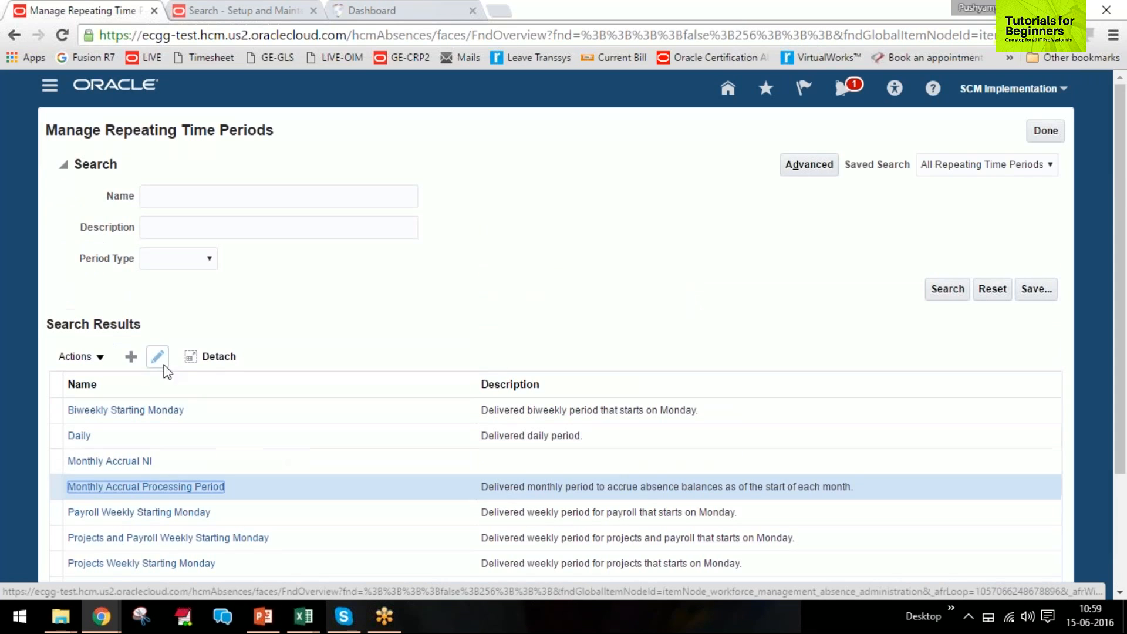
pyautogui.click(130, 356)
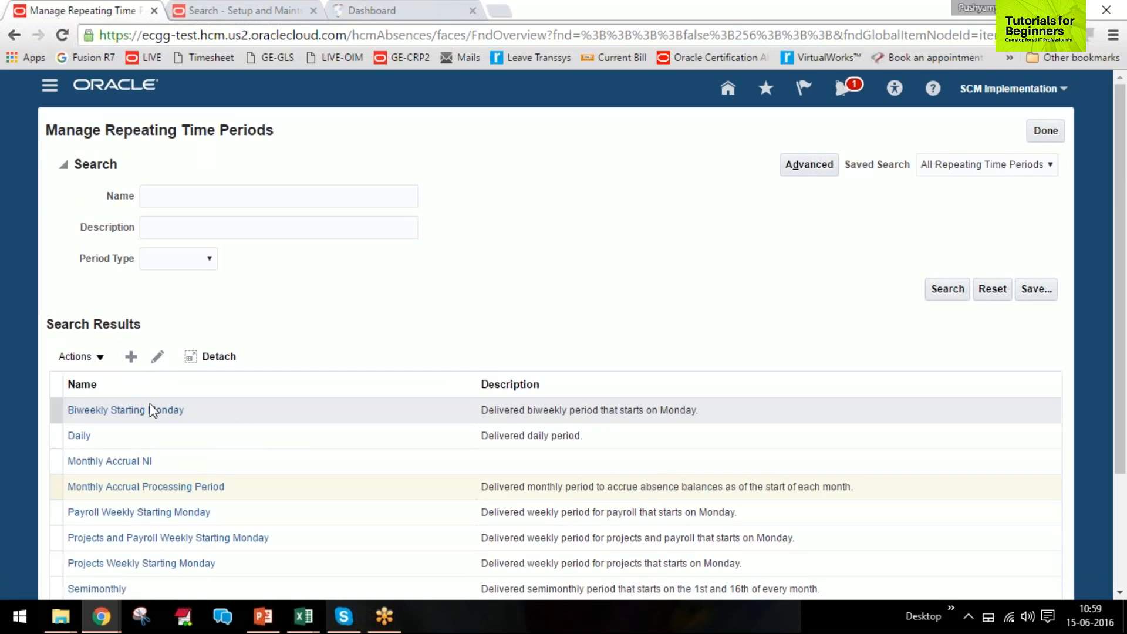
pyautogui.click(287, 202)
pyautogui.write('Yearly')
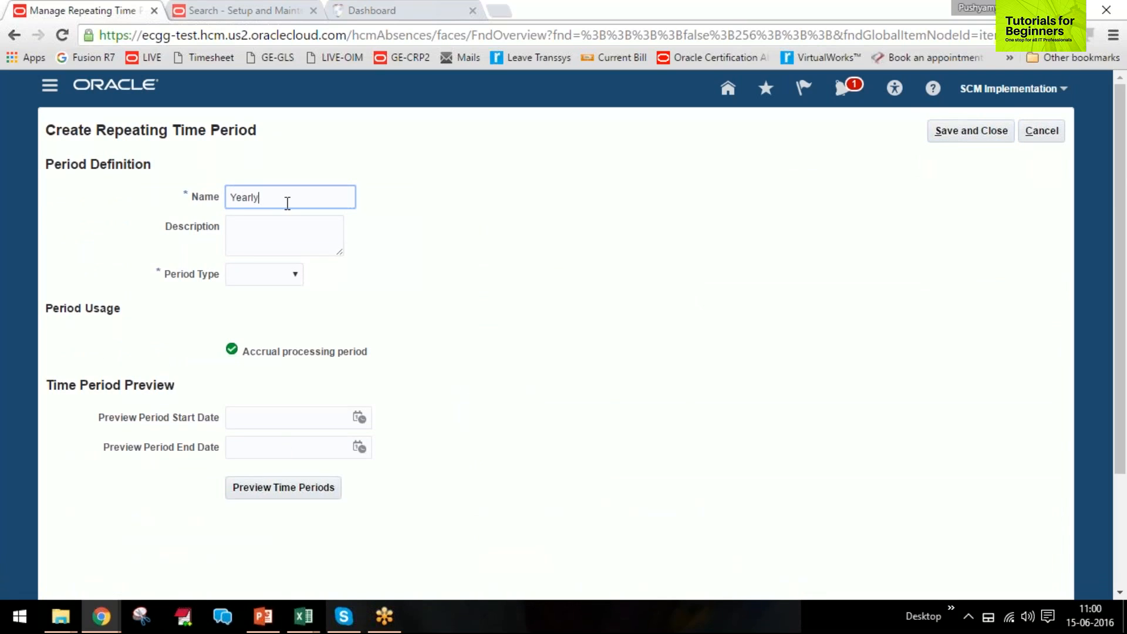
pyautogui.write(' Repeating Time Period')
pyautogui.press('Tab')
pyautogui.press('Tab')
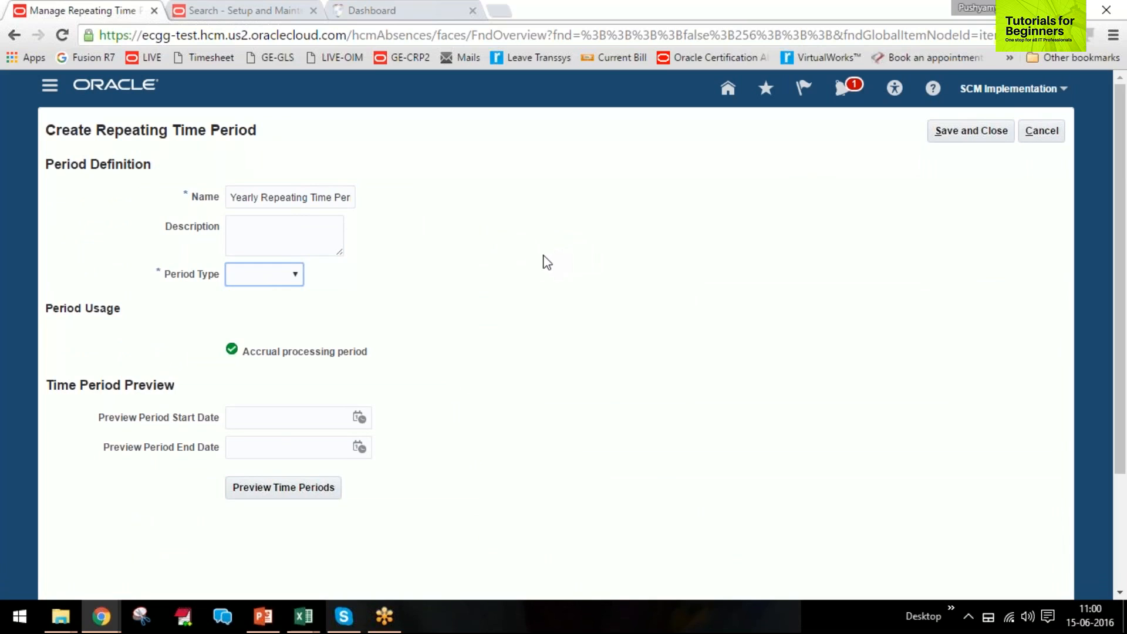
# Set the new time period's period type to Monthly and its period length to Year
pyautogui.click(287, 274)
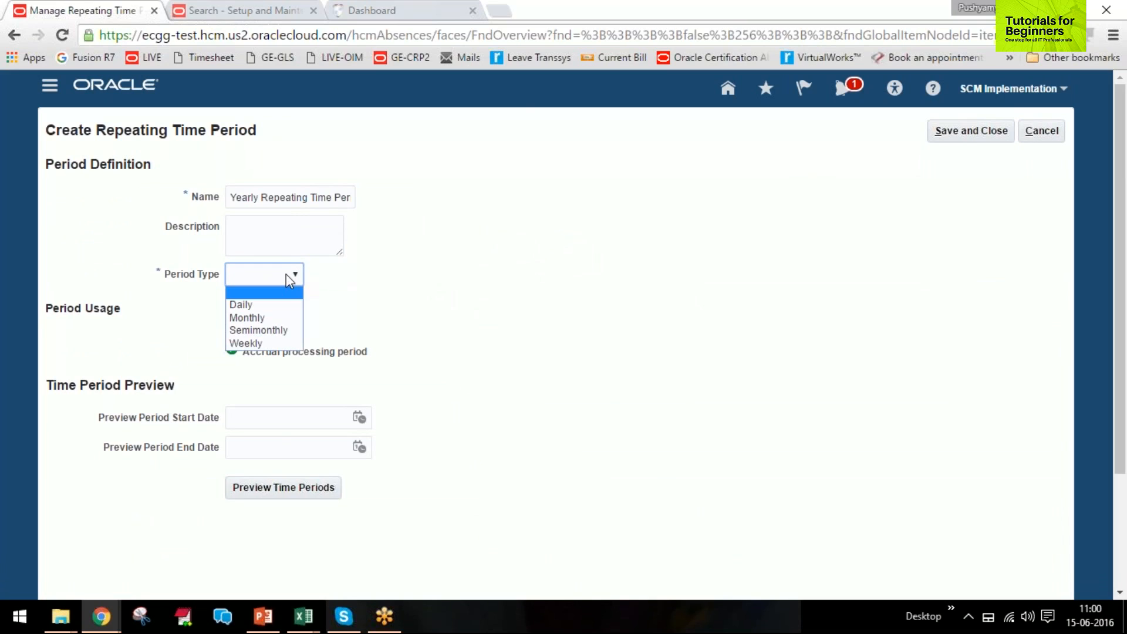
pyautogui.click(283, 315)
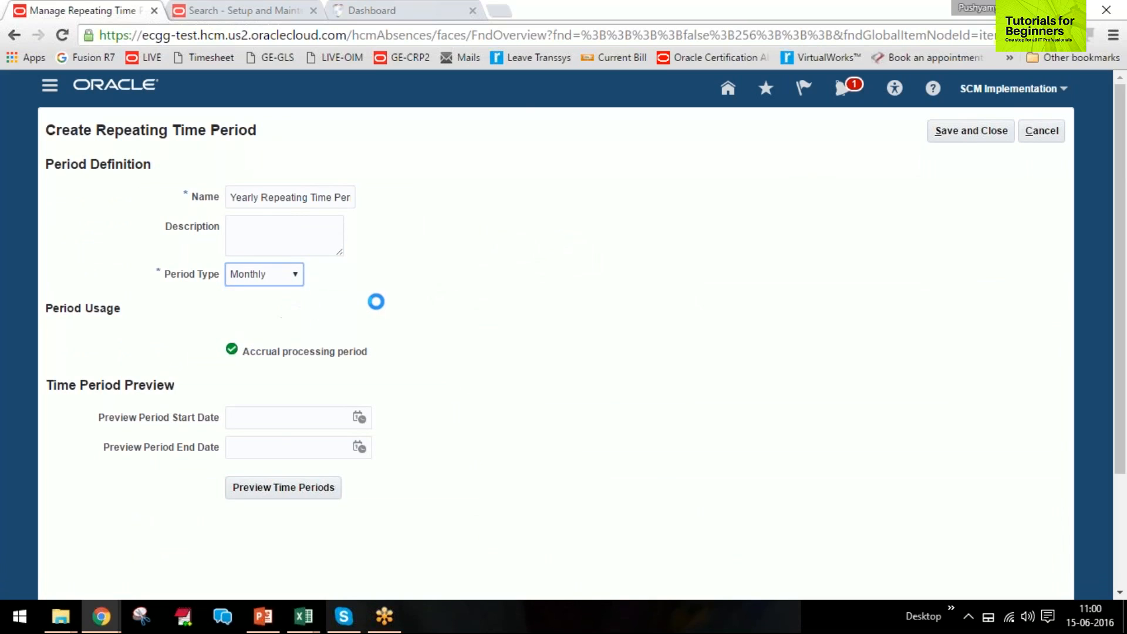
pyautogui.click(289, 279)
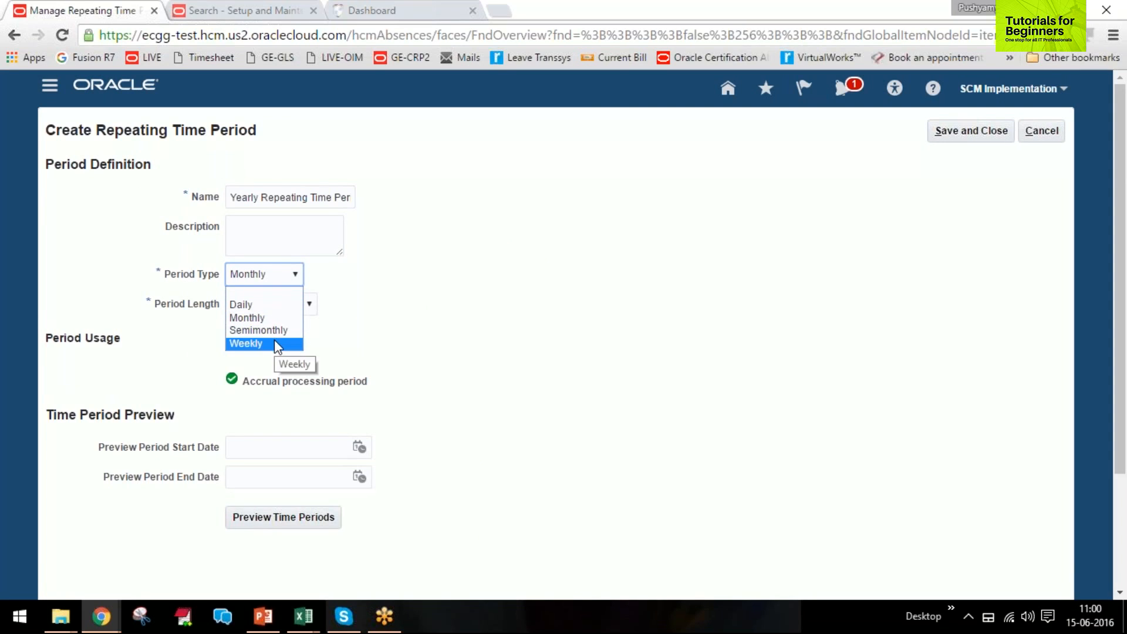
pyautogui.click(272, 317)
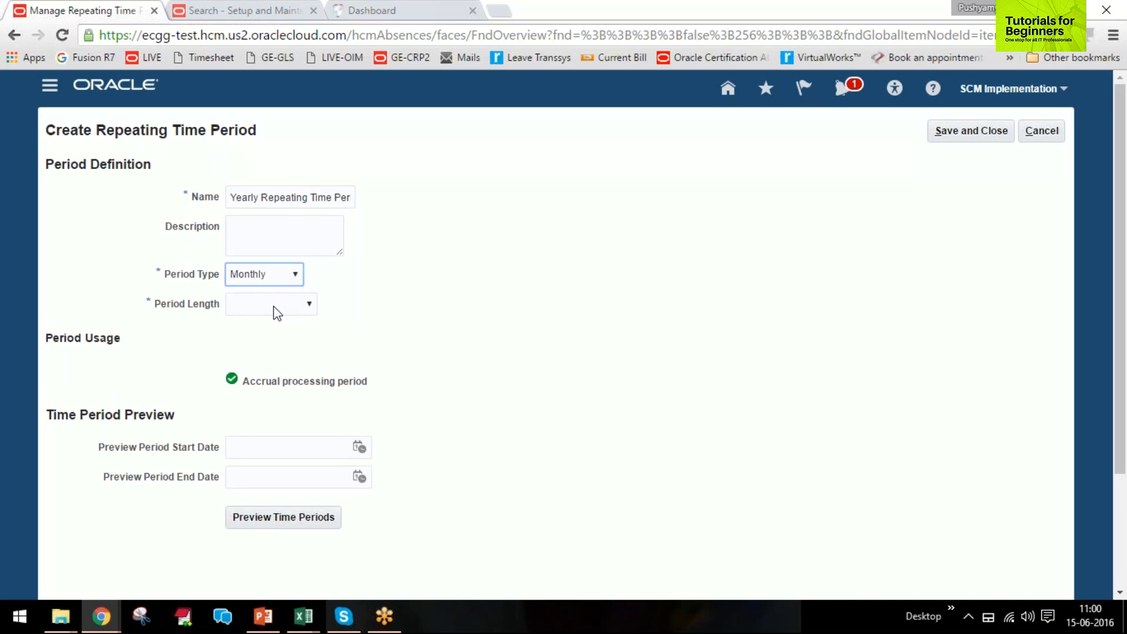
pyautogui.click(272, 305)
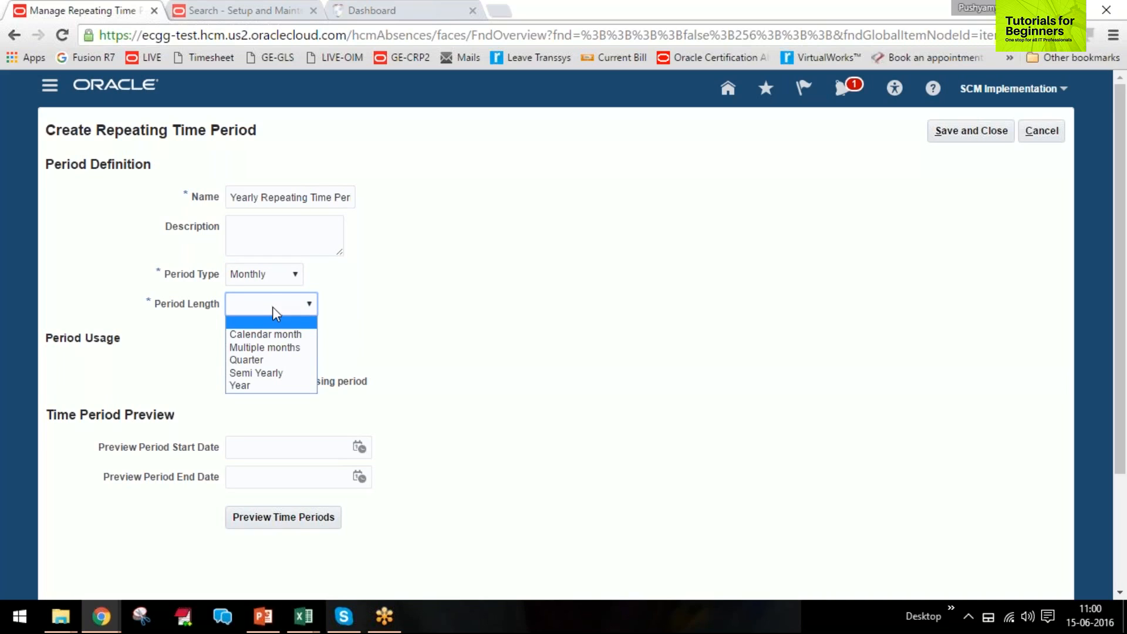
pyautogui.click(279, 387)
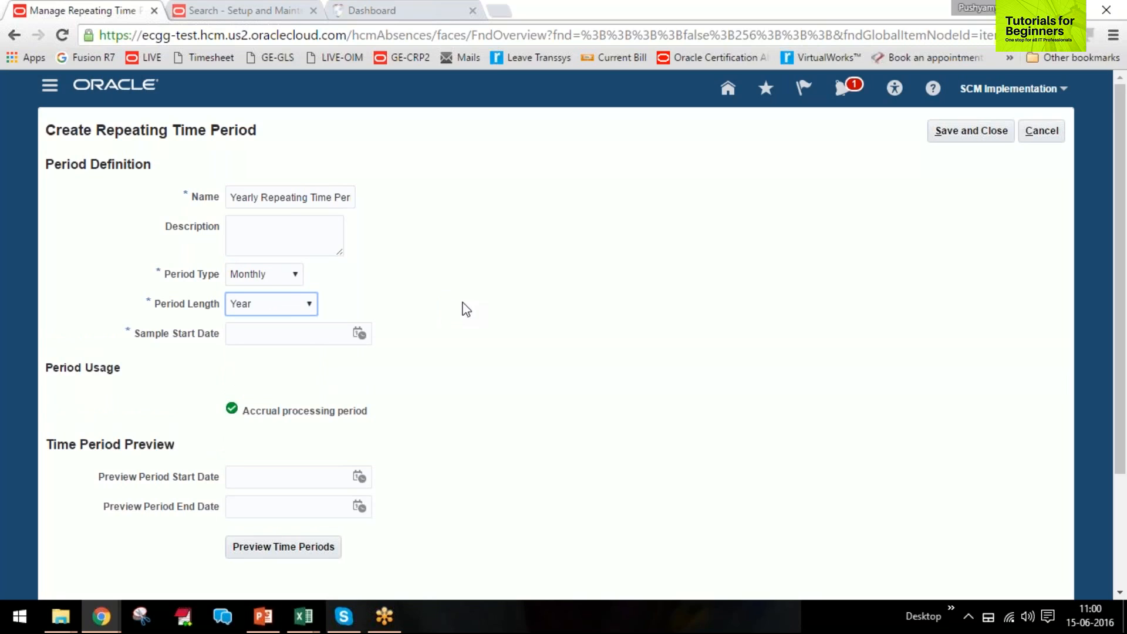
pyautogui.moveTo(147, 303); pyautogui.dragTo(366, 304)
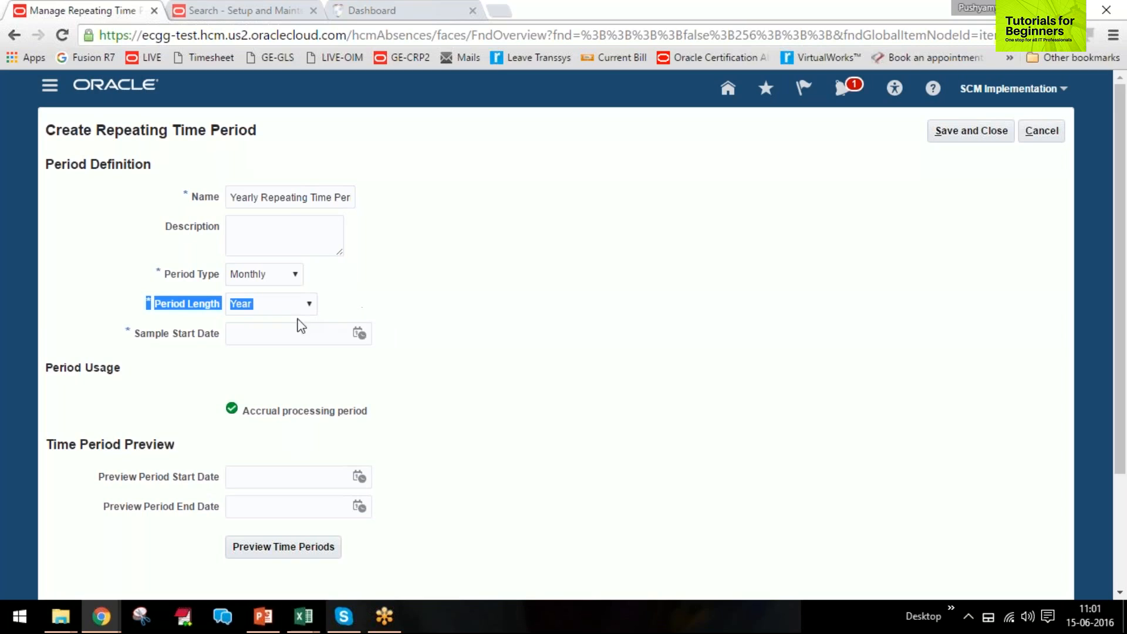
# Set the sample start date to 01-Jan-2015, then save and close the repeating time period
pyautogui.click(284, 334)
pyautogui.write('/1/')
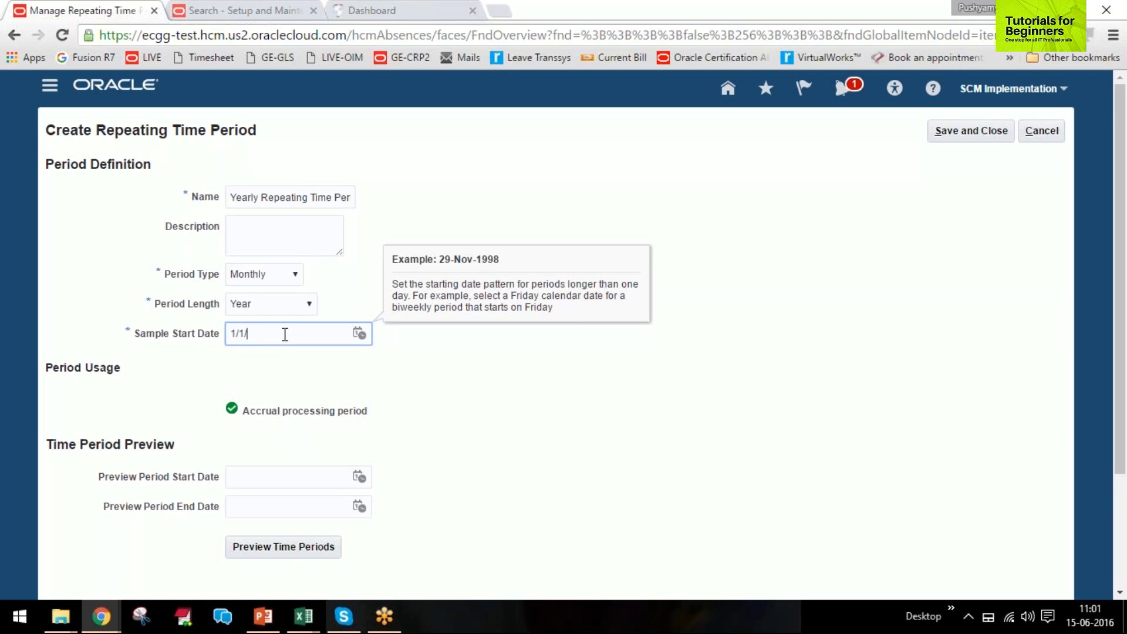
pyautogui.write('2015')
pyautogui.press('Tab')
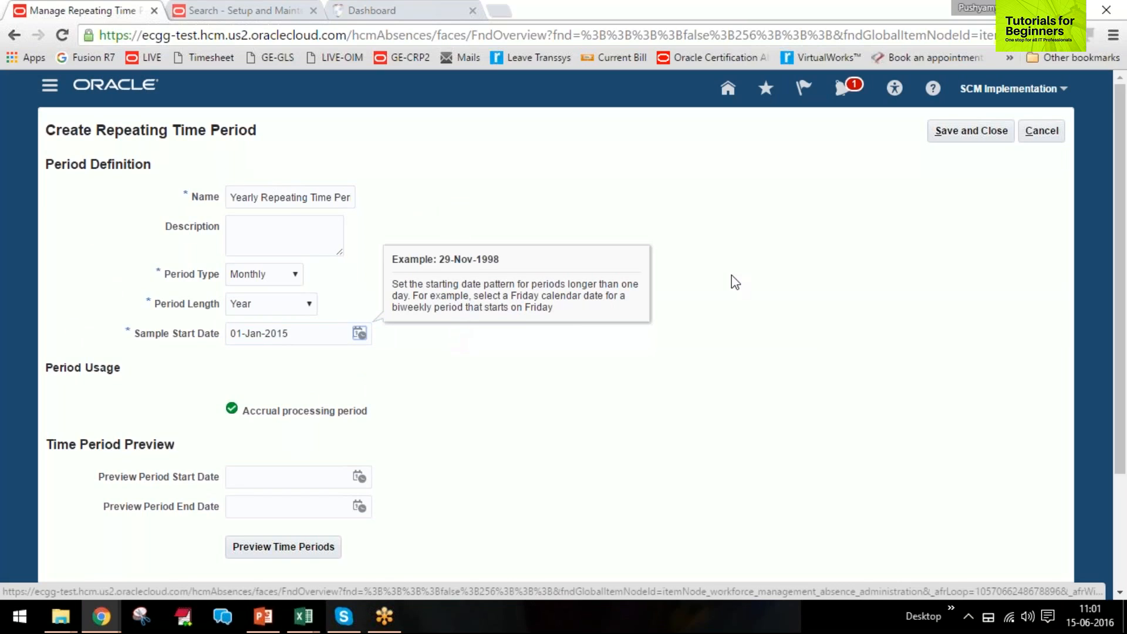
pyautogui.click(979, 132)
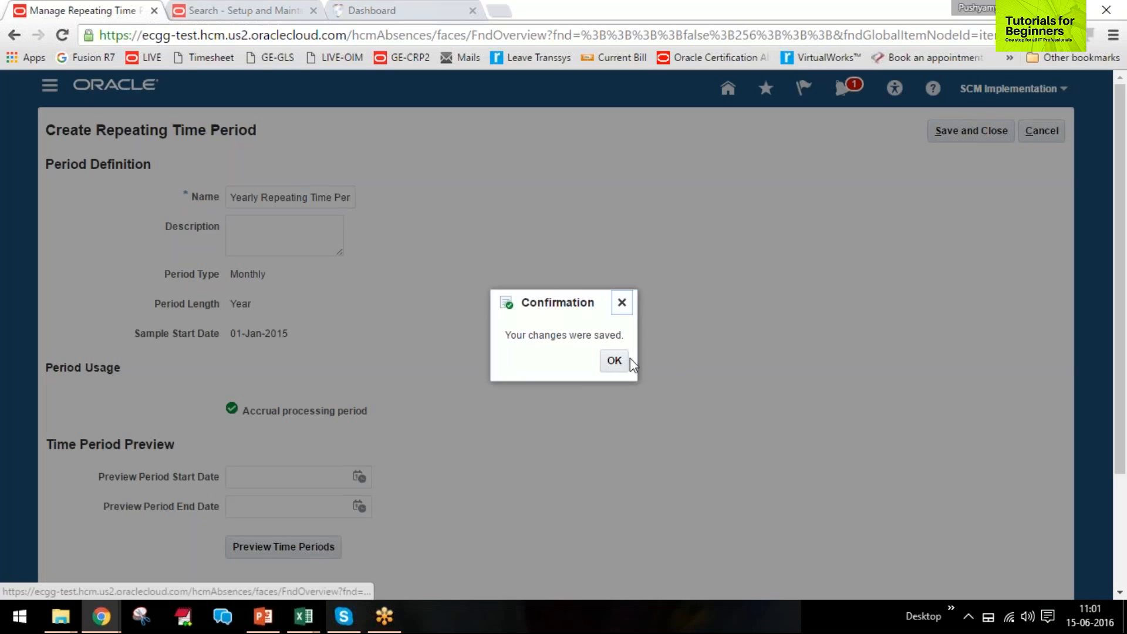
pyautogui.click(621, 363)
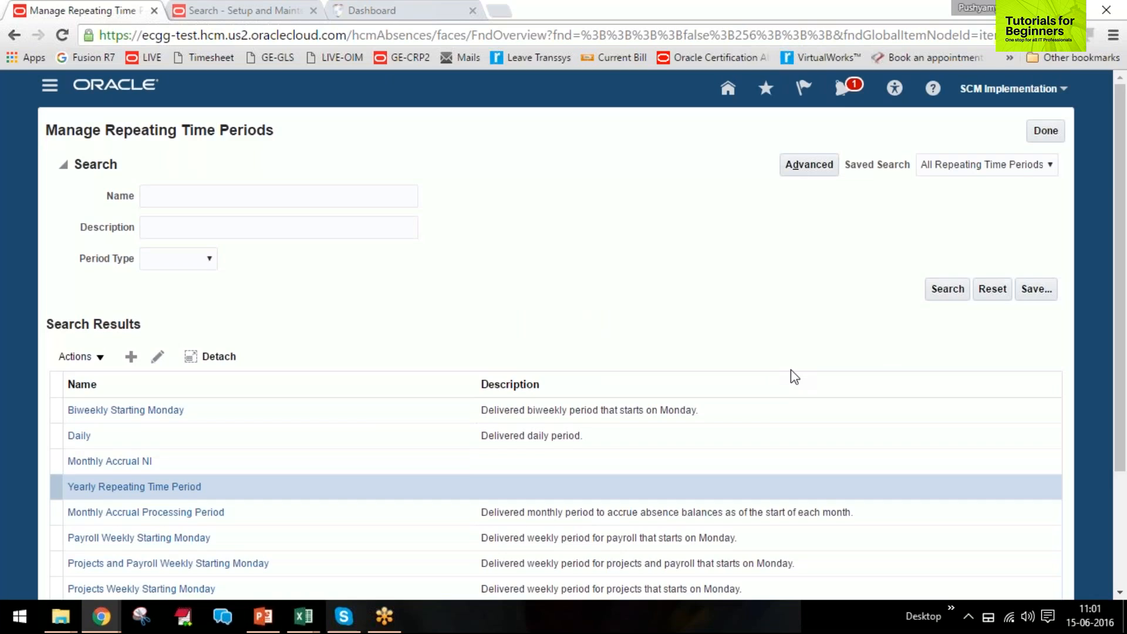
# Review the list of repeating time periods, then leave it and show the Absence Administration tasks
pyautogui.scroll(-3, 790, 371)
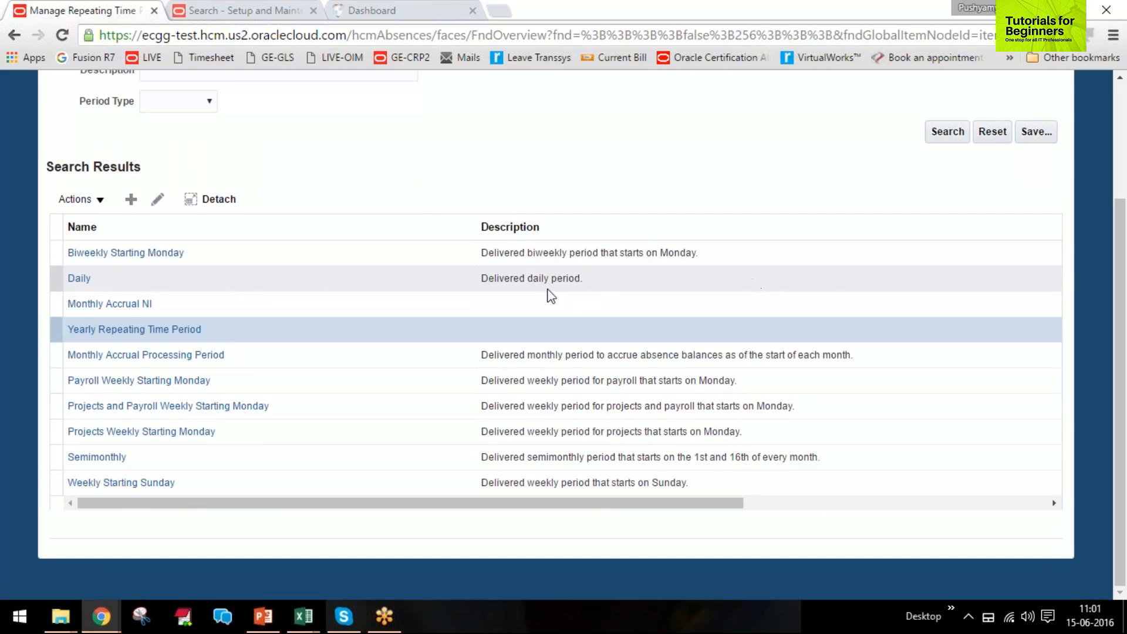
pyautogui.click(53, 281)
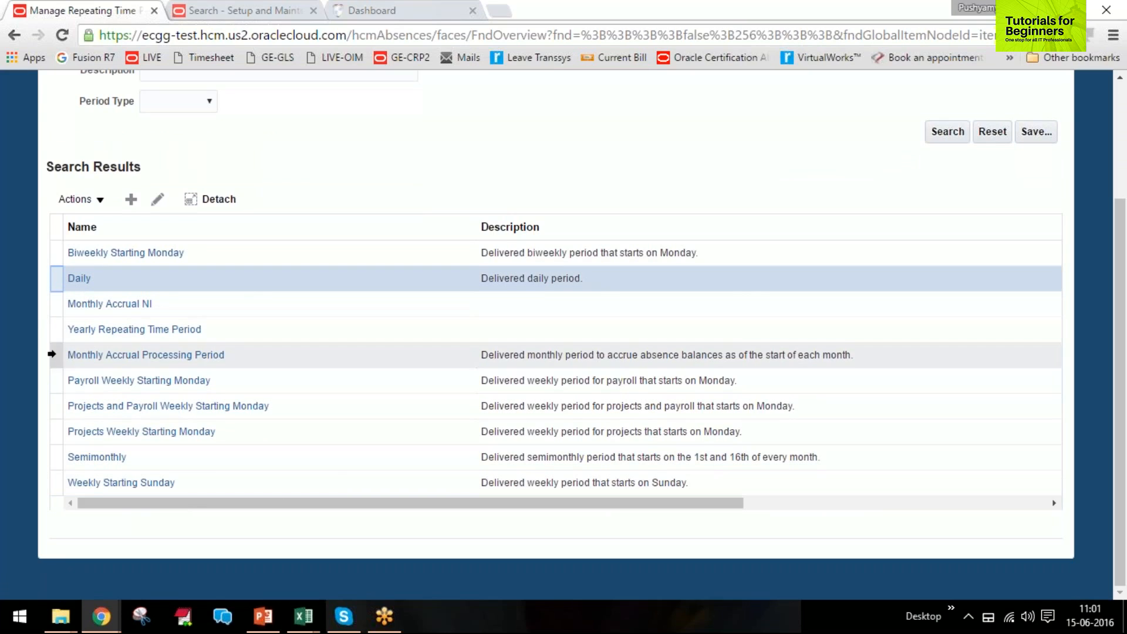
pyautogui.click(53, 357)
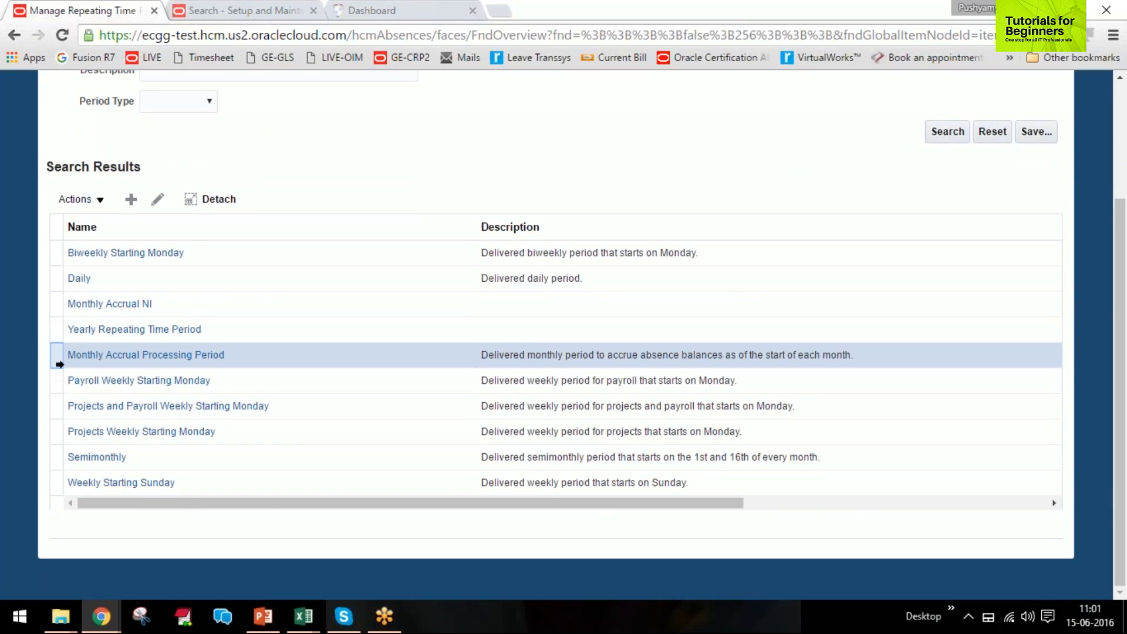
pyautogui.scroll(3, 410, 264)
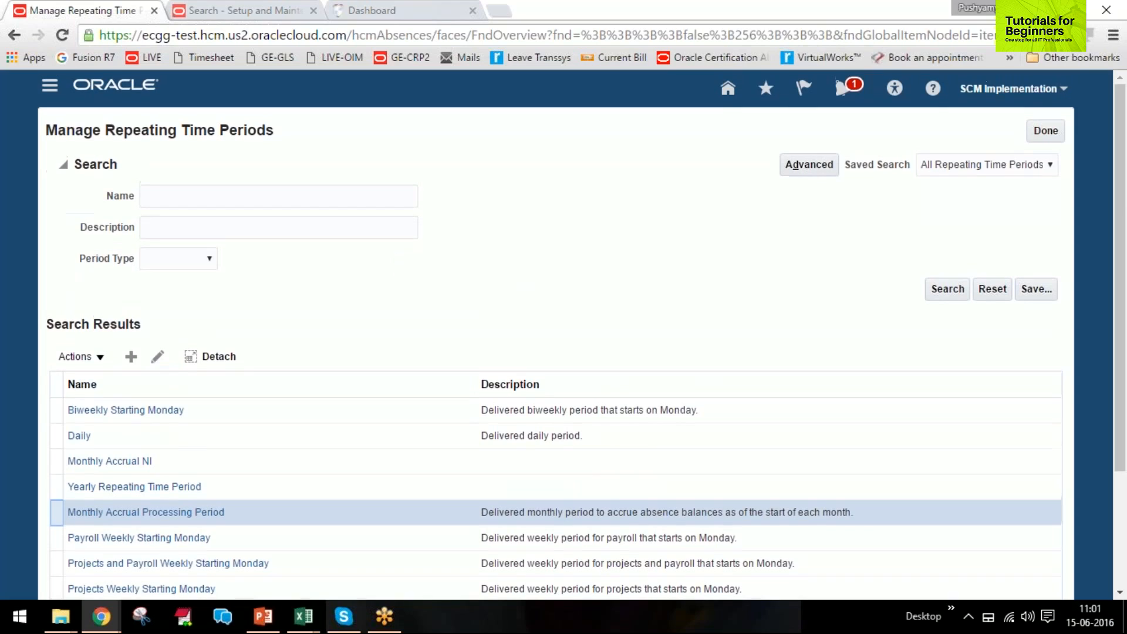
pyautogui.click(1046, 131)
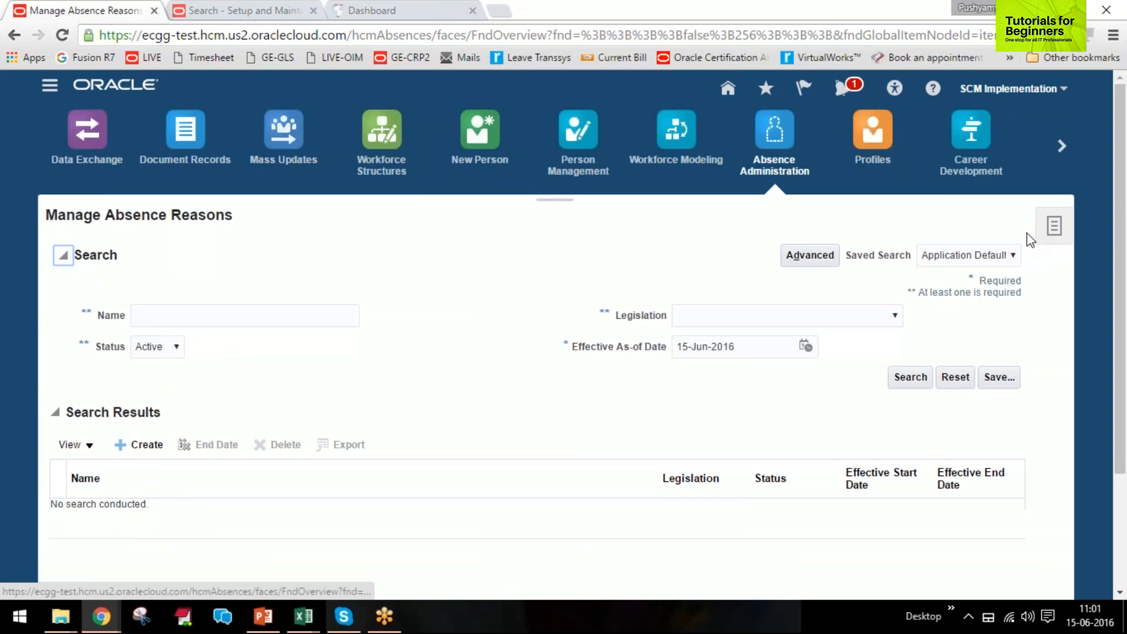
pyautogui.click(1046, 232)
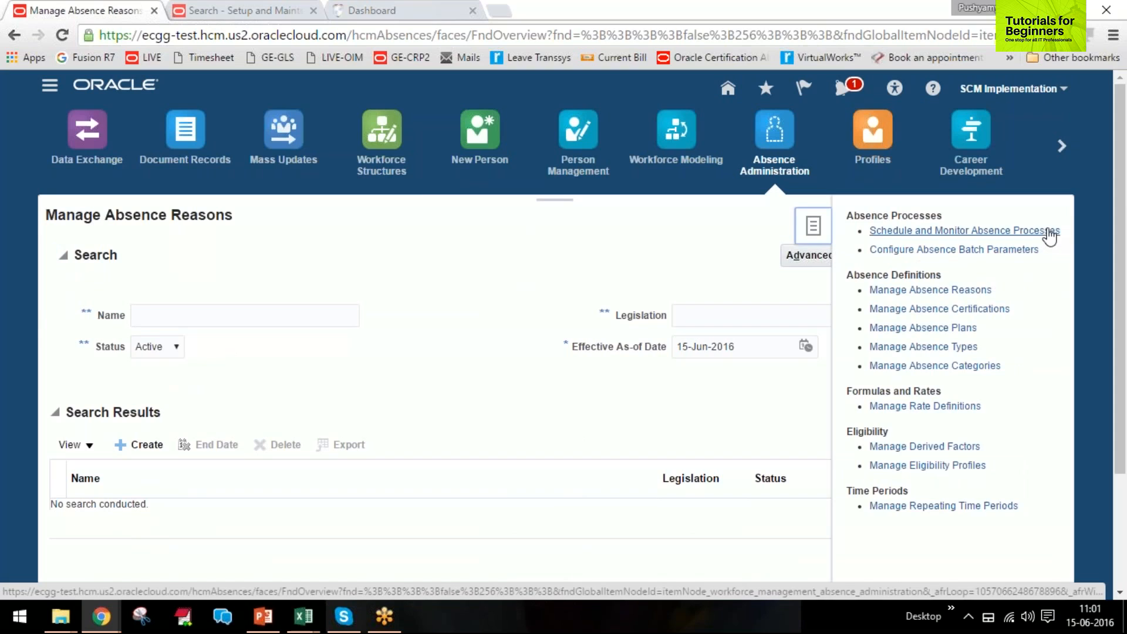
# Start a new absence plan with an effective as-of date of 01-Jan-2001
pyautogui.click(962, 327)
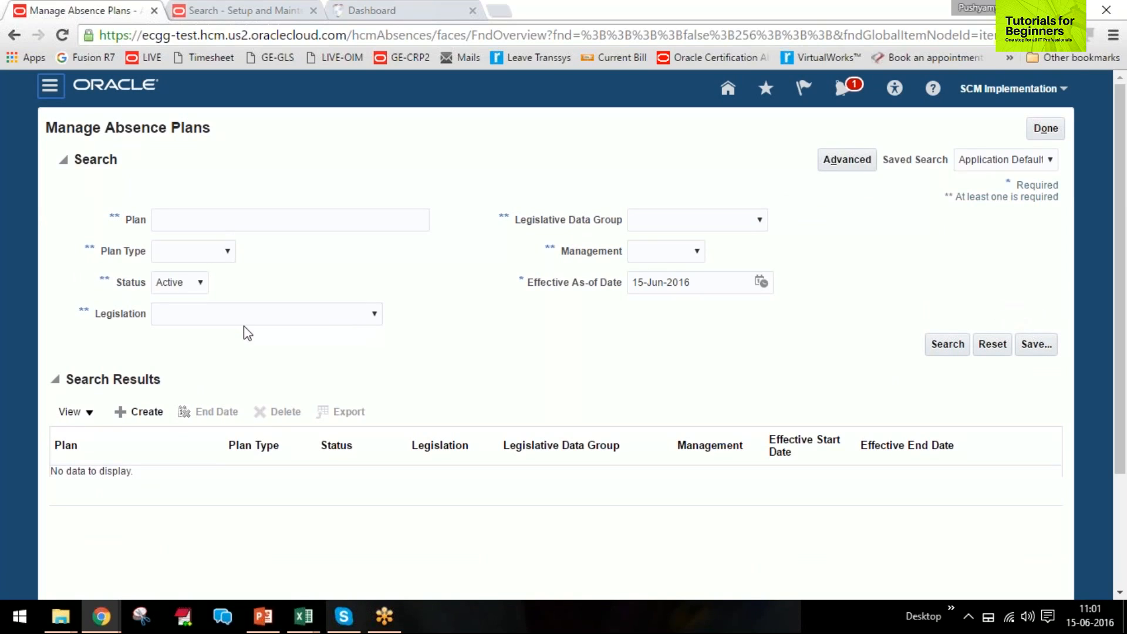
pyautogui.click(147, 414)
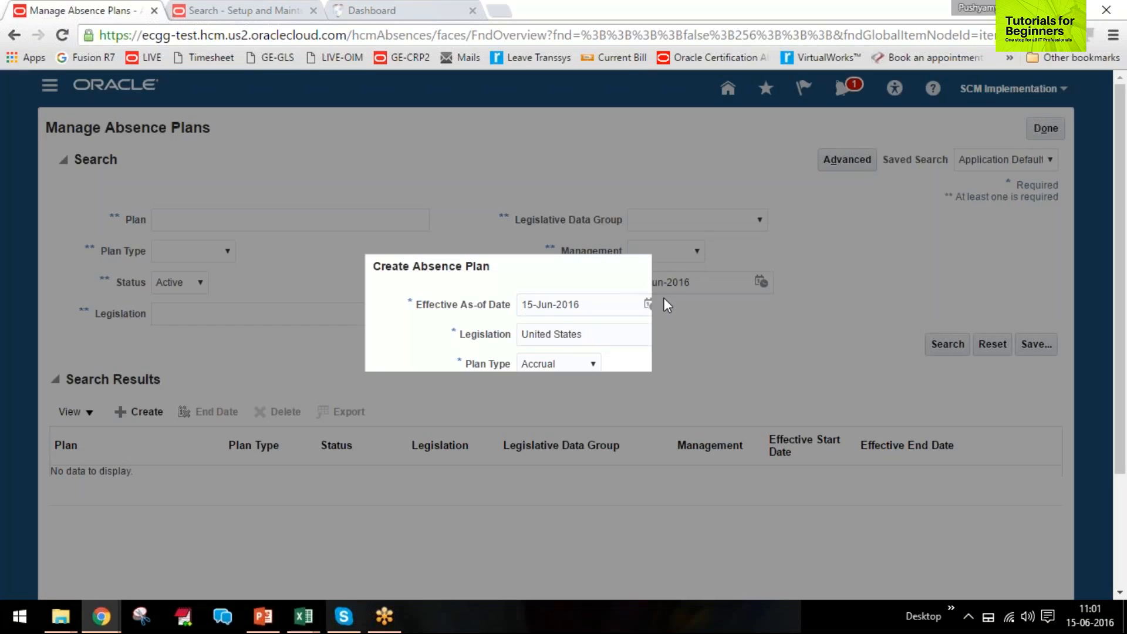
pyautogui.moveTo(585, 305); pyautogui.dragTo(486, 320)
pyautogui.write('1')
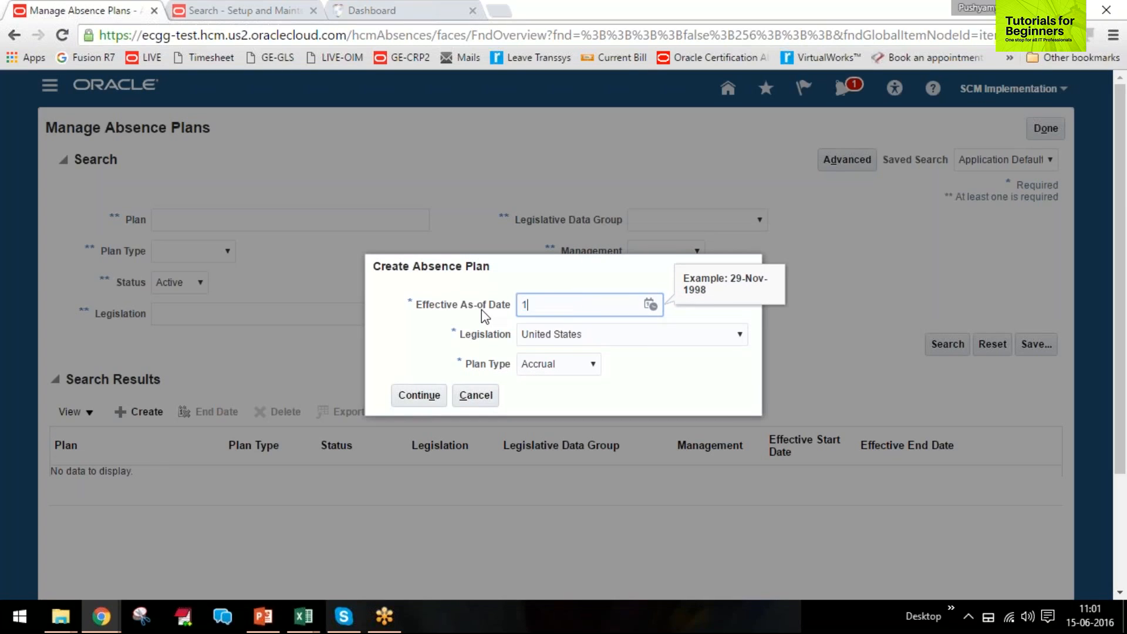
pyautogui.write('/1/2001')
pyautogui.press('Tab')
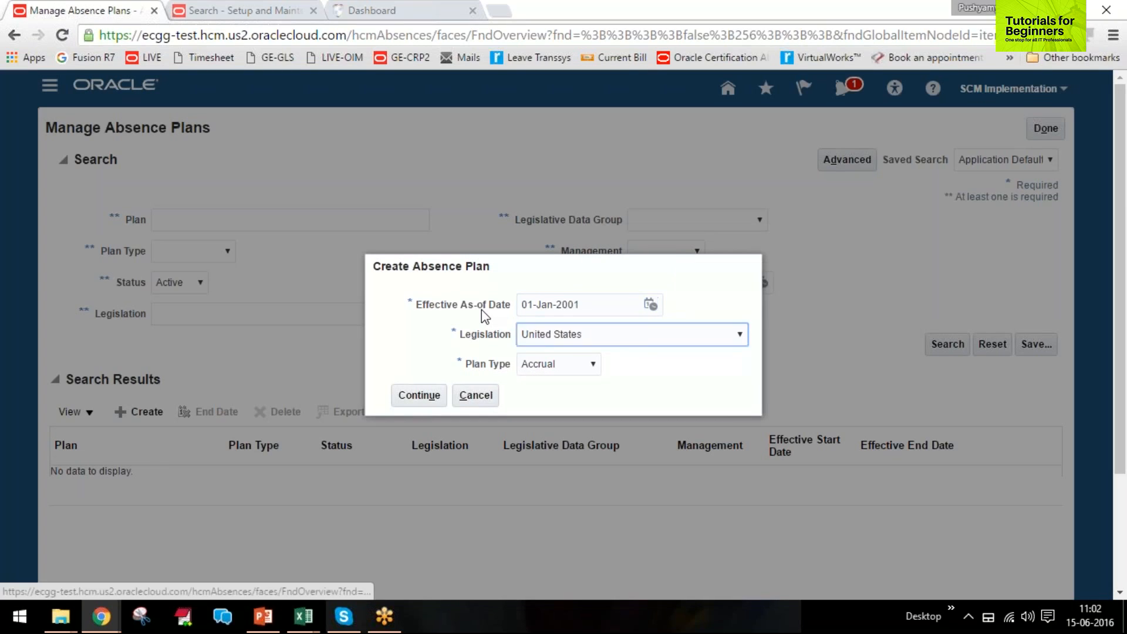
# Set the new plan's legislation to United Arab Emirates and its plan type to Accrual, and continue to the plan details
pyautogui.click(611, 338)
pyautogui.click(605, 291)
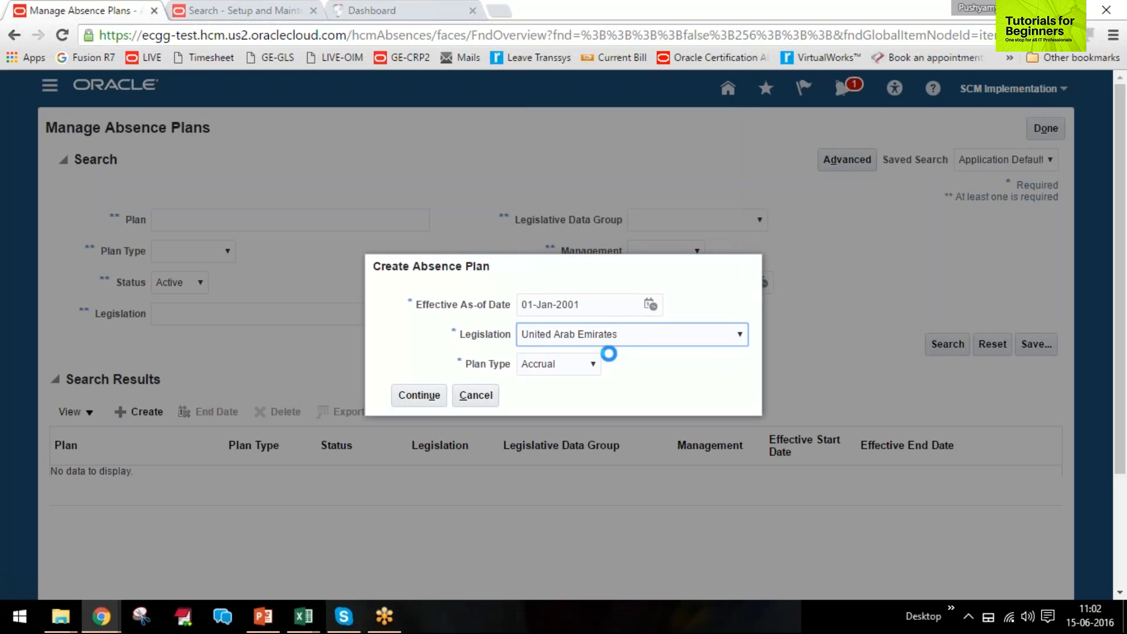
pyautogui.click(557, 365)
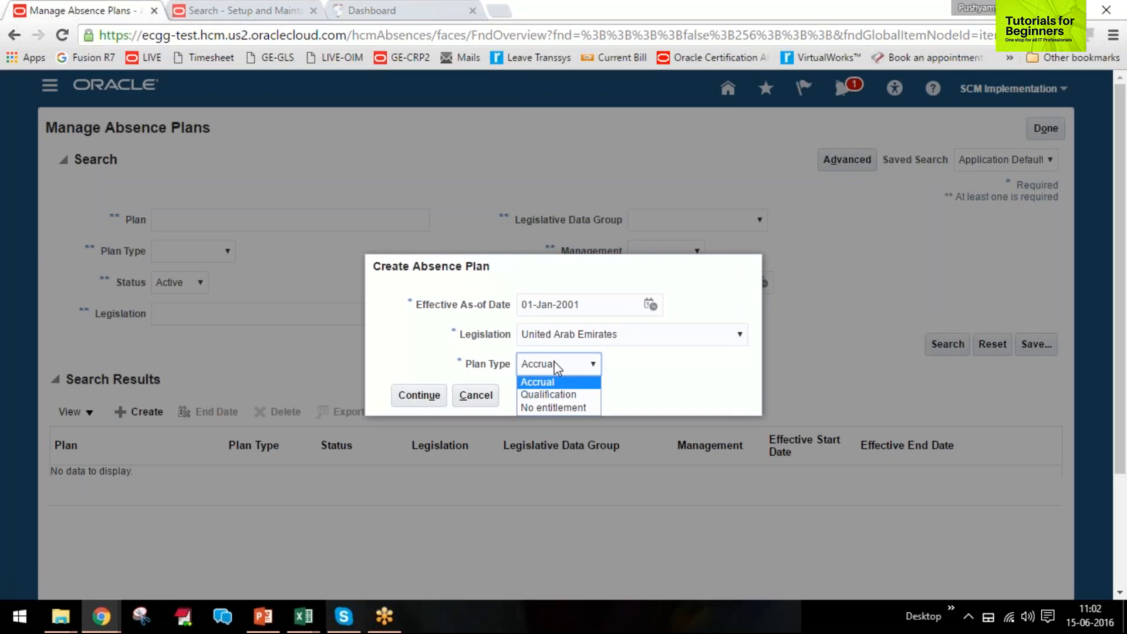
pyautogui.click(540, 378)
pyautogui.click(421, 395)
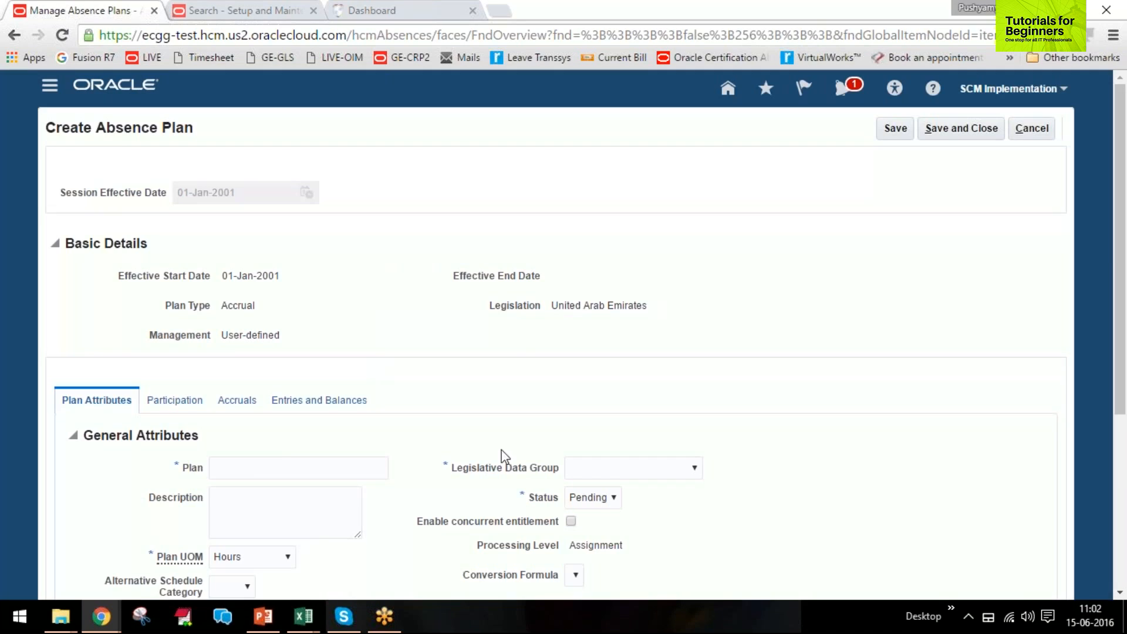
# Name the absence plan Vacation plan and set its unit of measure to Days
pyautogui.scroll(-1, 244, 476)
pyautogui.click(239, 386)
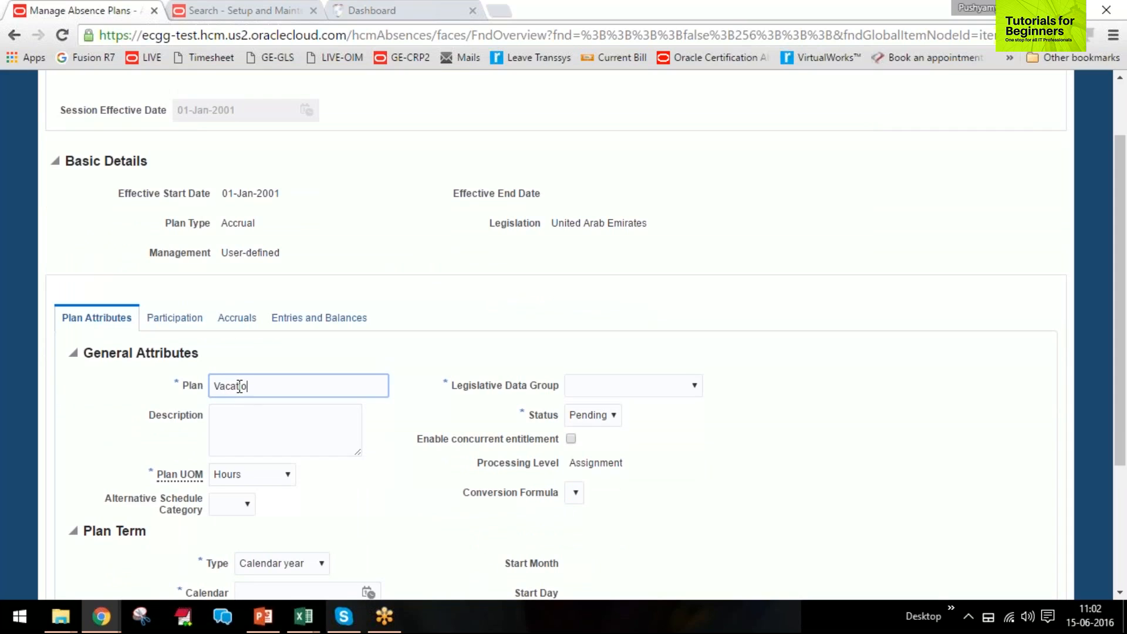
pyautogui.write('Vacation plan')
pyautogui.press('Tab')
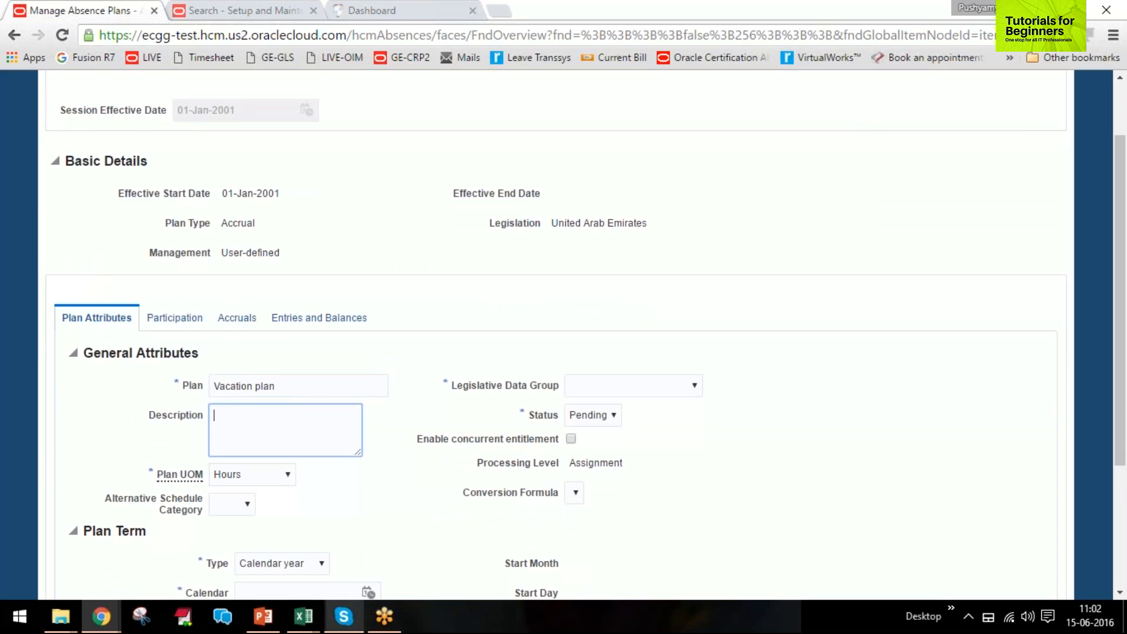
pyautogui.scroll(-2, 314, 382)
pyautogui.click(265, 308)
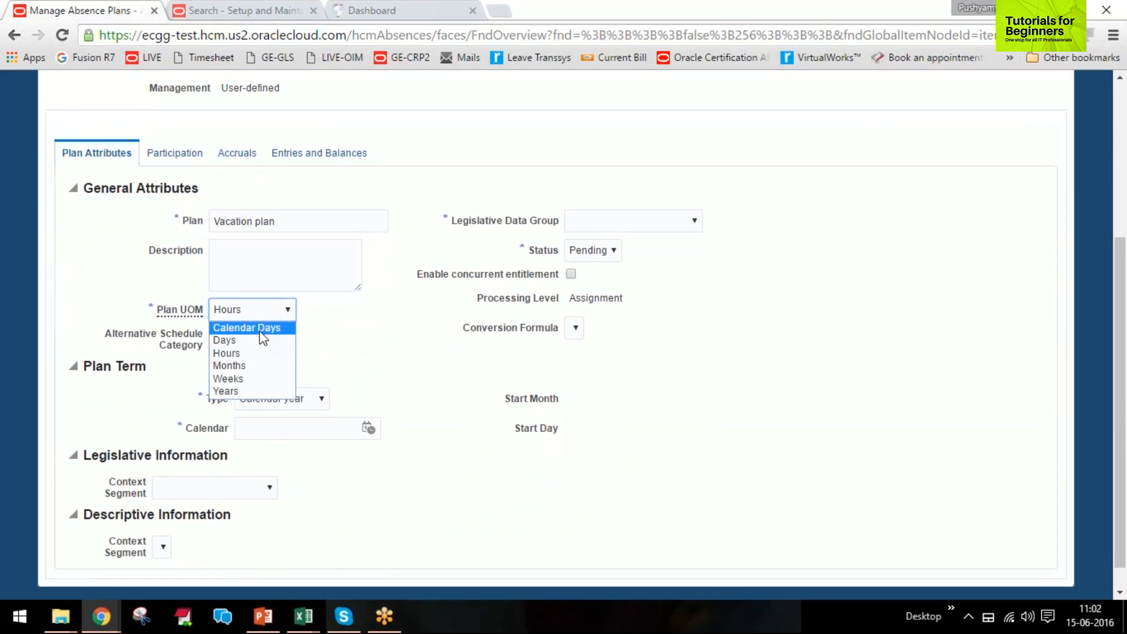
pyautogui.click(261, 342)
# Assign the plan to AE Legislative Data Group and set its status to Active
pyautogui.click(641, 222)
pyautogui.click(634, 252)
pyautogui.click(606, 251)
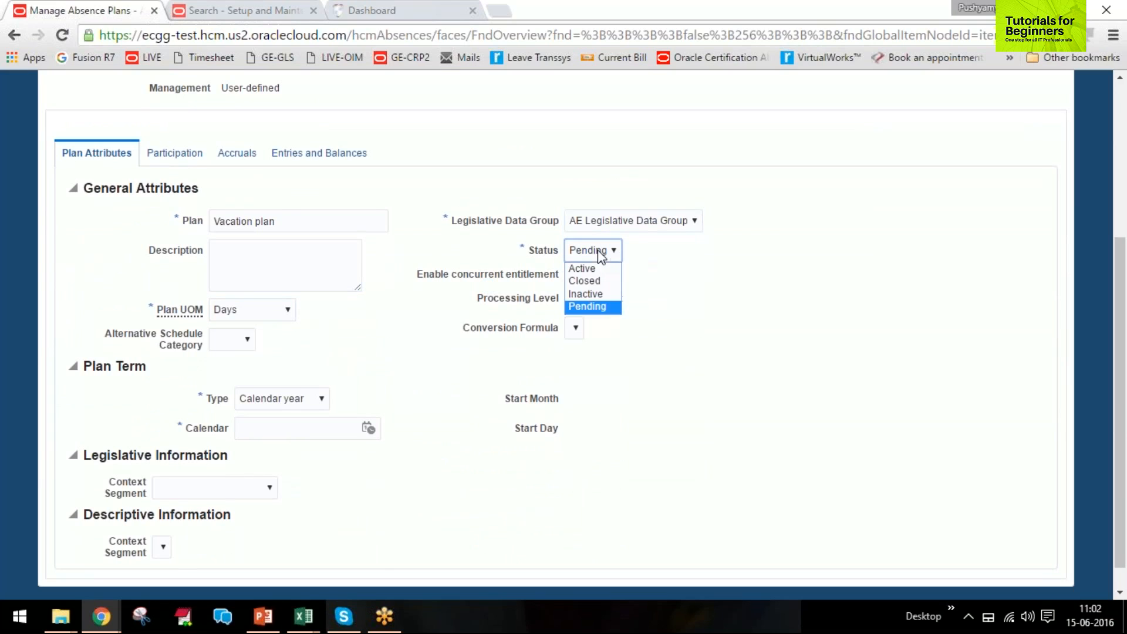
pyautogui.click(595, 257)
pyautogui.click(587, 265)
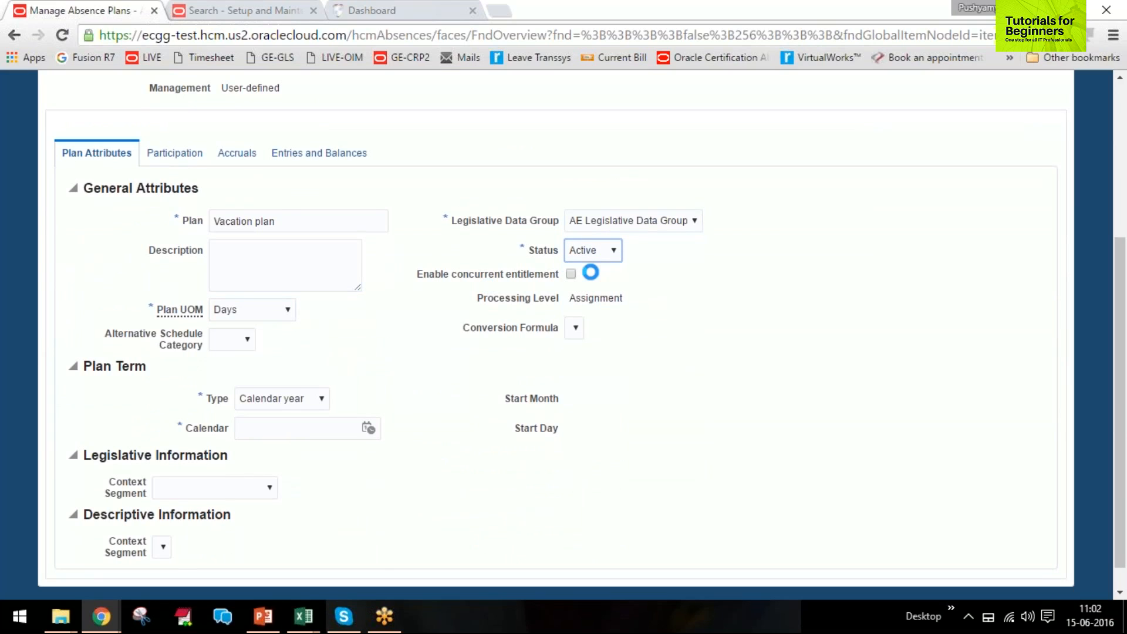
# Set the Calendar date of the plan term to 01-Jan-2001 and check the plan attributes
pyautogui.click(274, 425)
pyautogui.write('1/1/2001')
pyautogui.press('Tab')
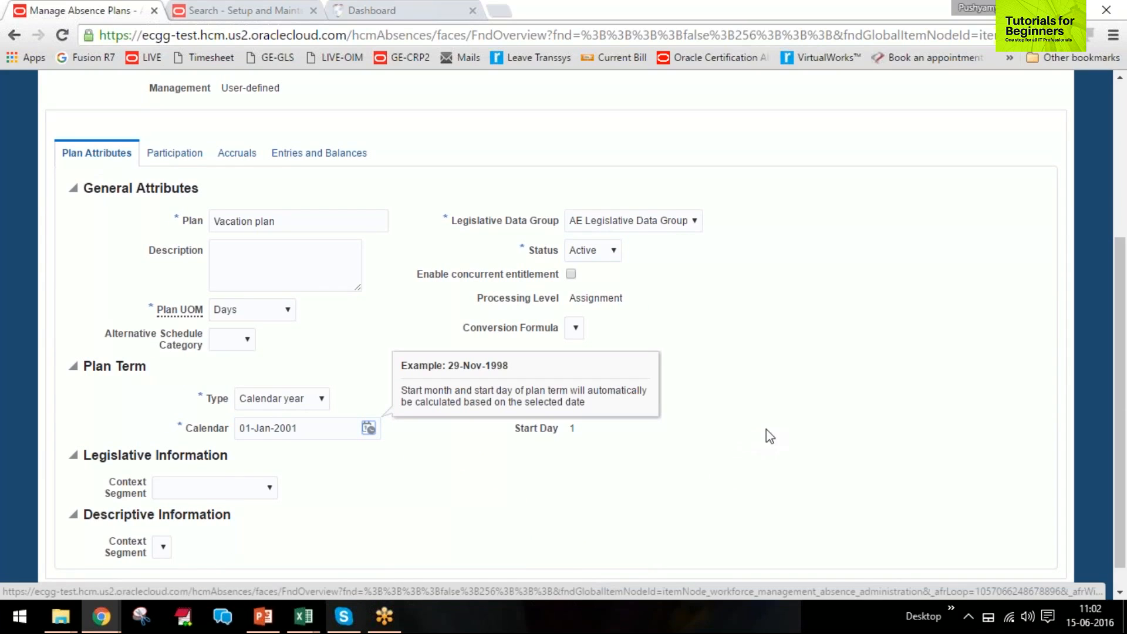
pyautogui.scroll(1, 518, 516)
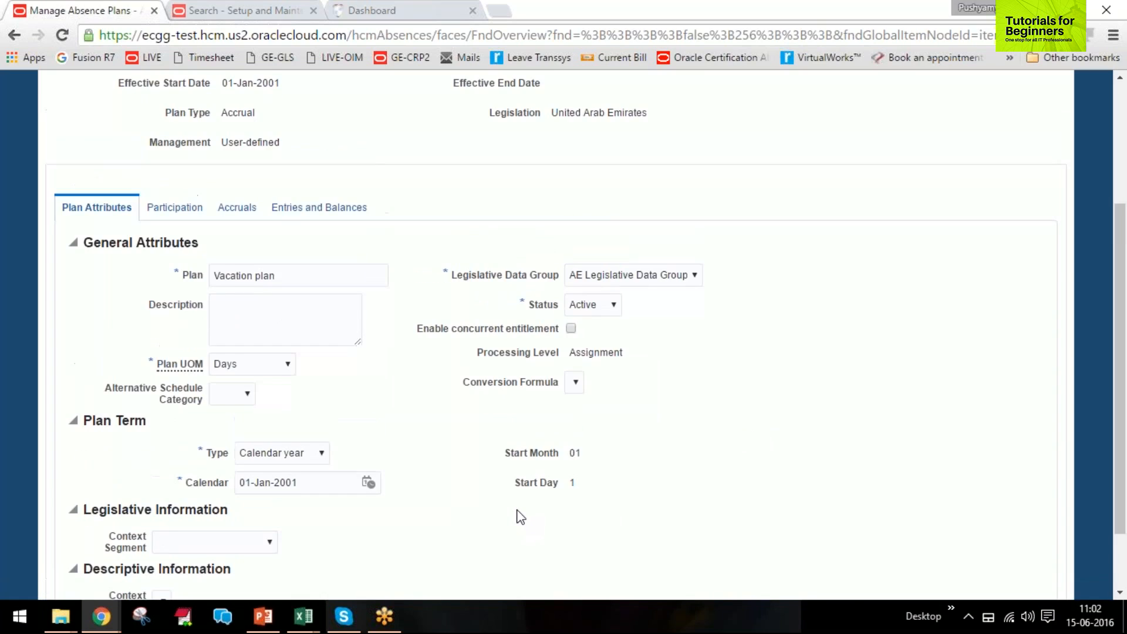
pyautogui.scroll(-2, 516, 510)
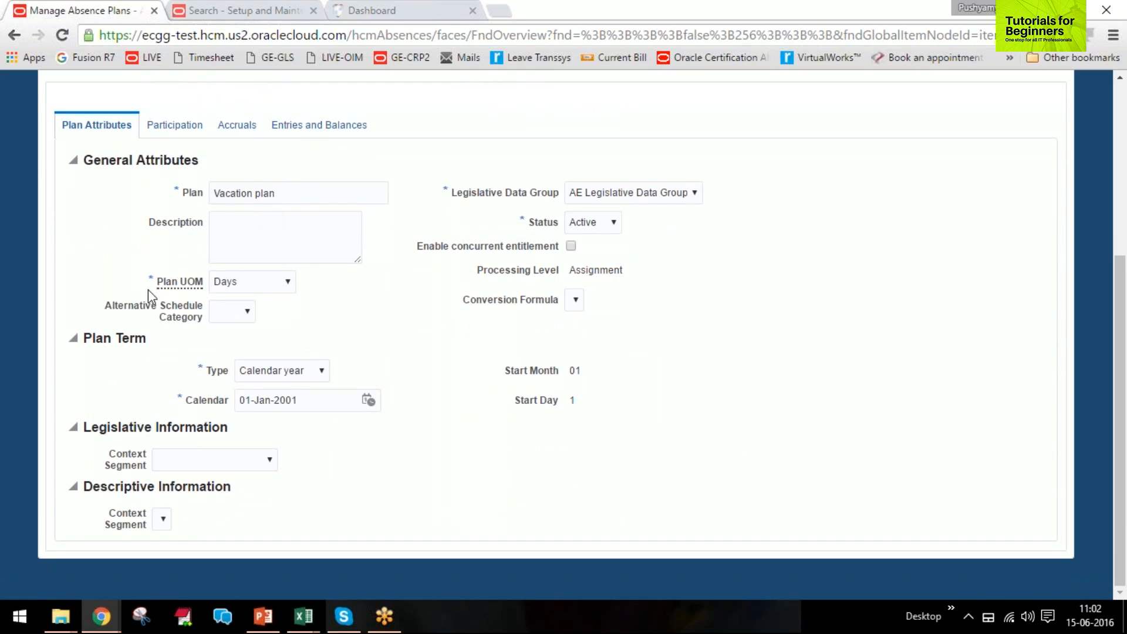
pyautogui.moveTo(183, 289); pyautogui.dragTo(258, 290)
pyautogui.click(321, 288)
# In the participation settings, enable disbursing positive balances and recovering negative balances on employment termination
pyautogui.click(174, 126)
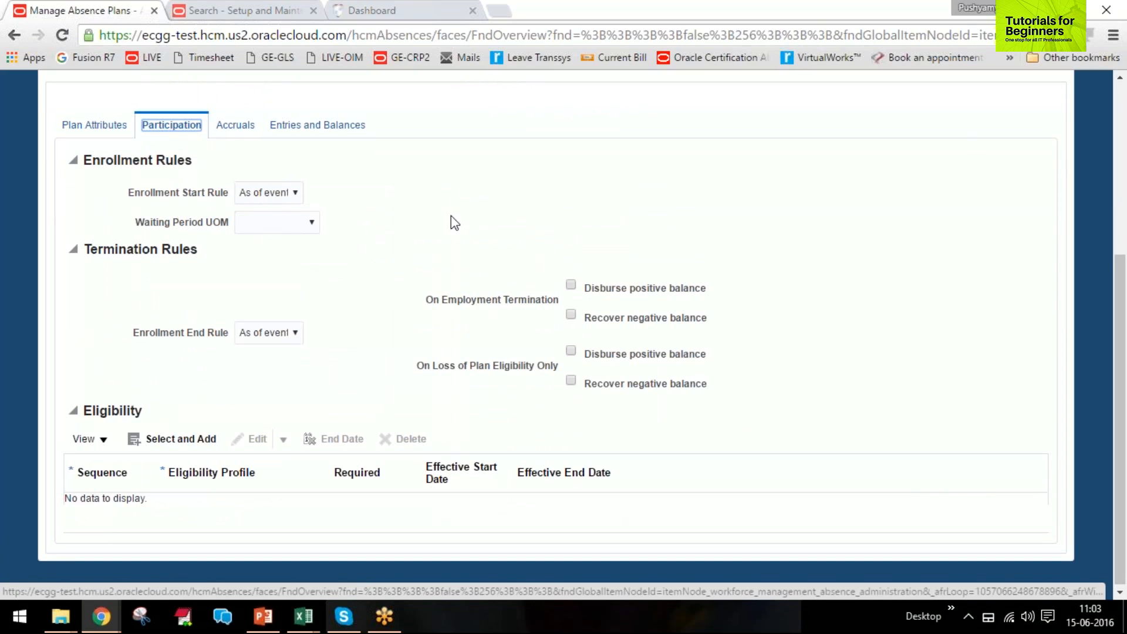
pyautogui.moveTo(125, 194); pyautogui.dragTo(252, 192)
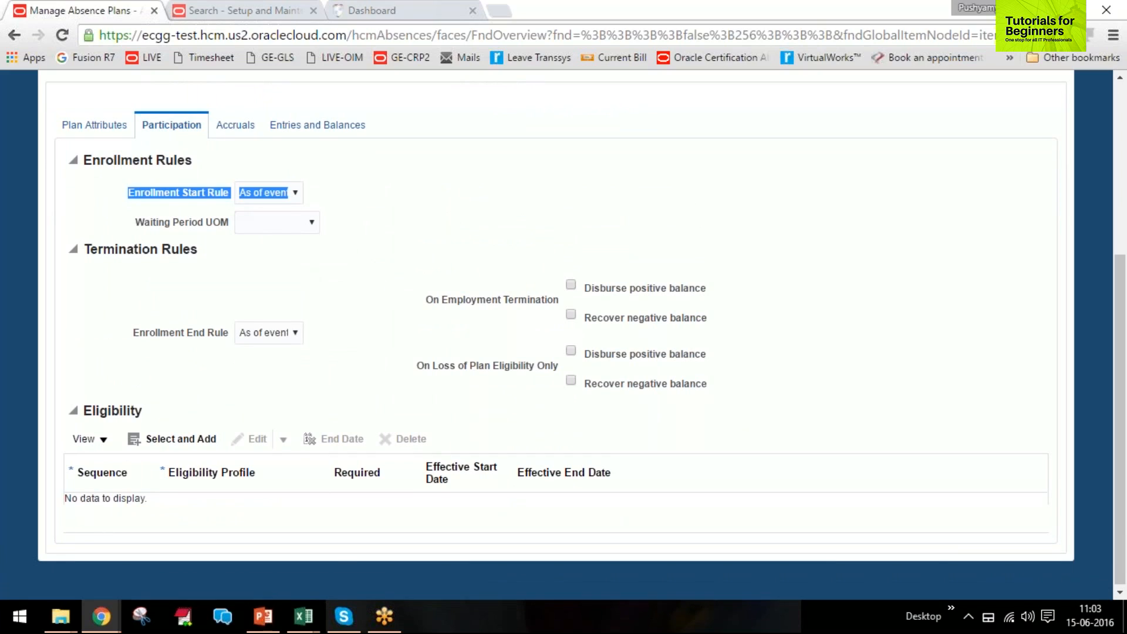
pyautogui.click(355, 197)
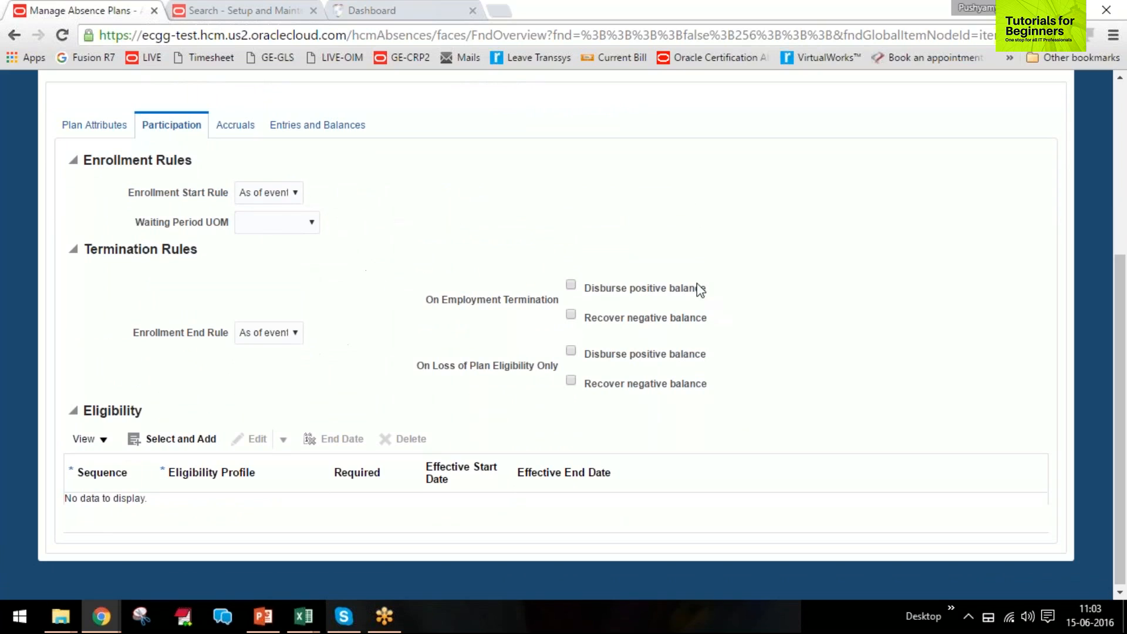
pyautogui.click(571, 284)
pyautogui.click(571, 315)
# Examine the options for the enrollment start rule and the waiting period unit of measure
pyautogui.moveTo(131, 197); pyautogui.dragTo(229, 204)
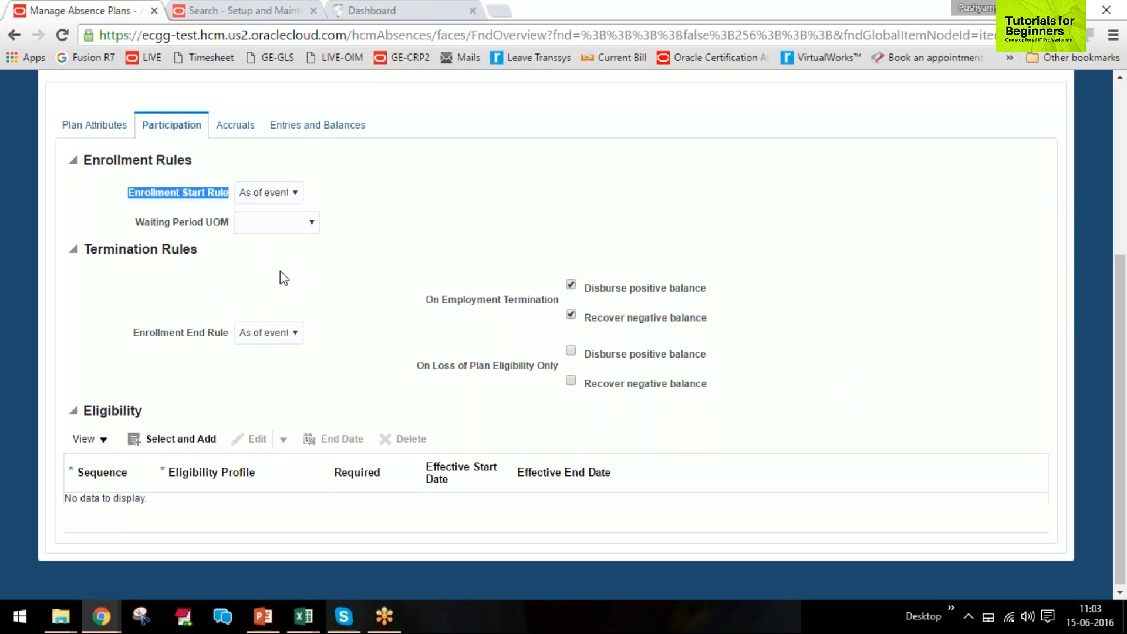
pyautogui.click(308, 201)
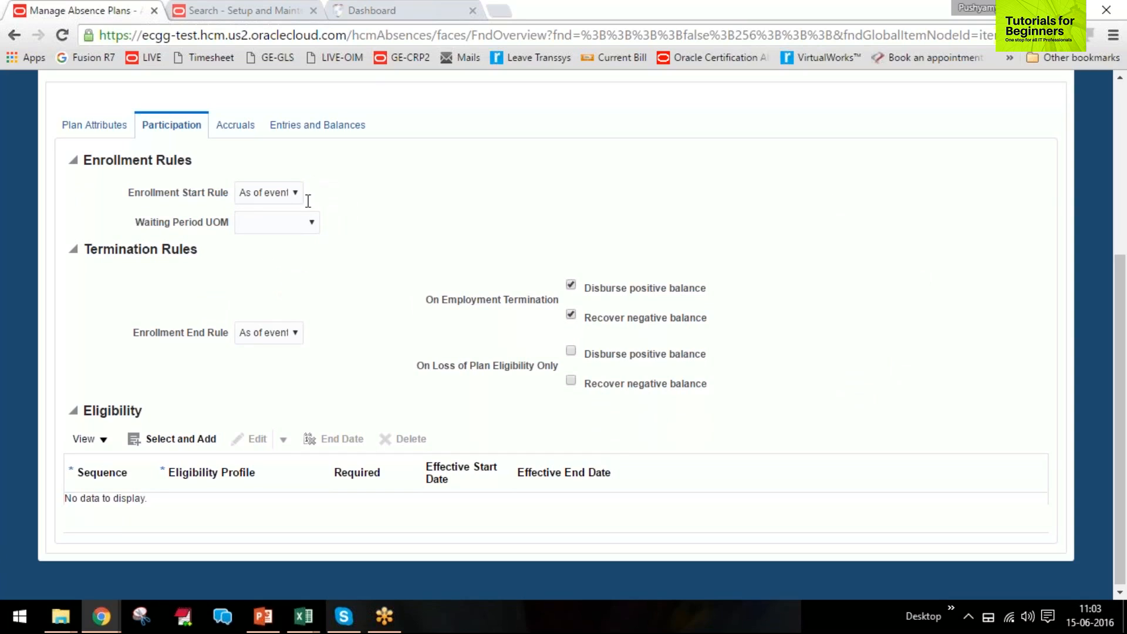
pyautogui.moveTo(319, 188); pyautogui.dragTo(113, 189)
pyautogui.click(346, 185)
pyautogui.click(284, 227)
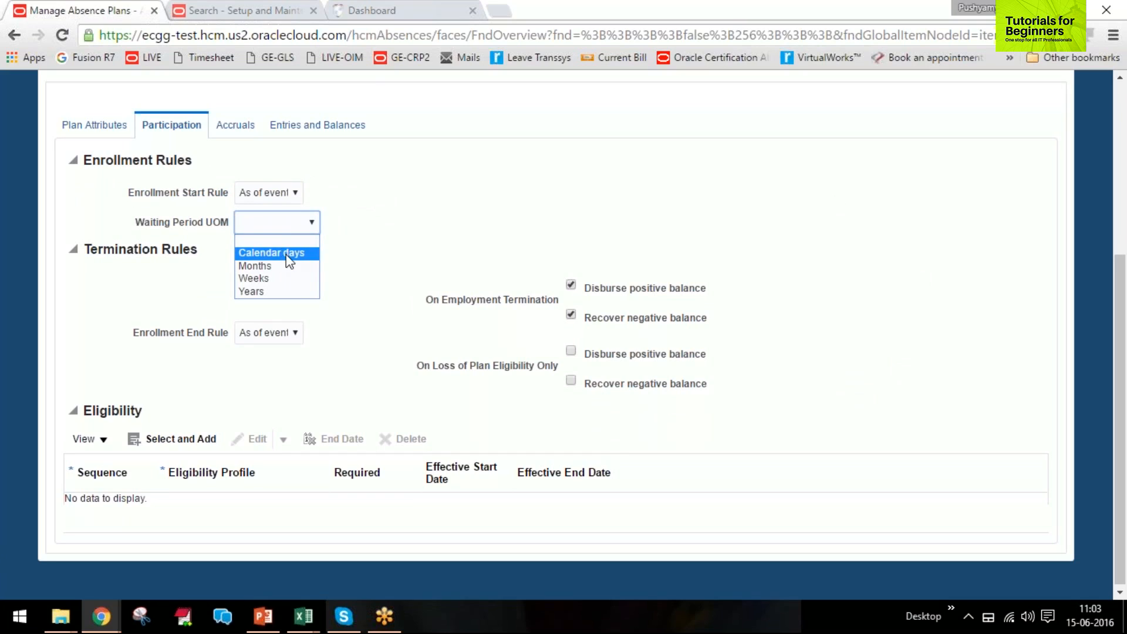
pyautogui.click(284, 253)
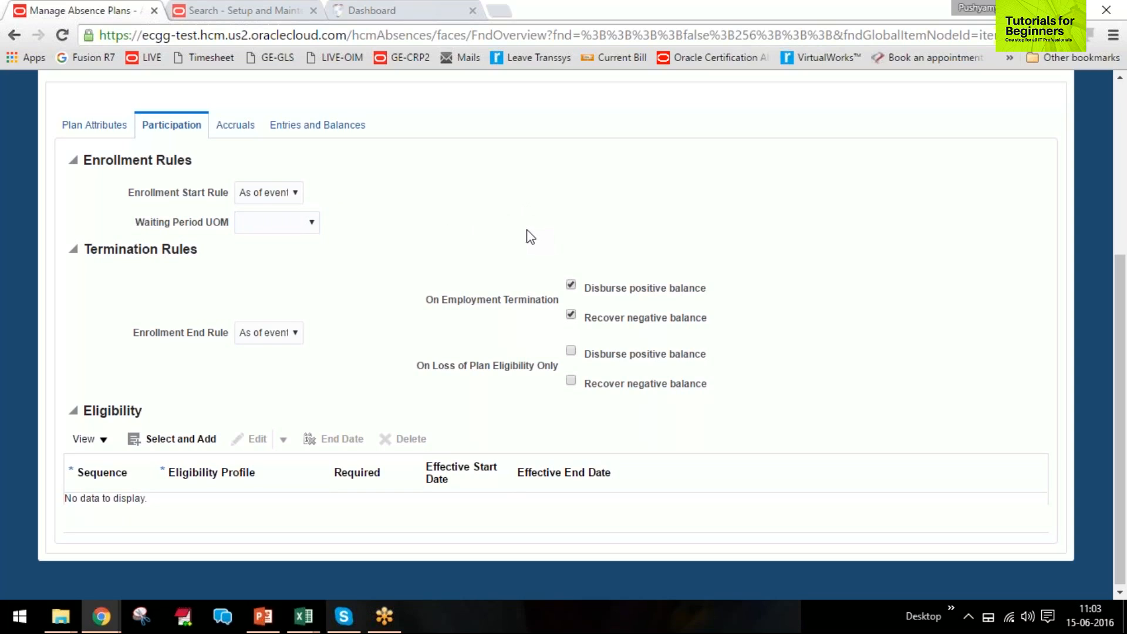
pyautogui.click(263, 193)
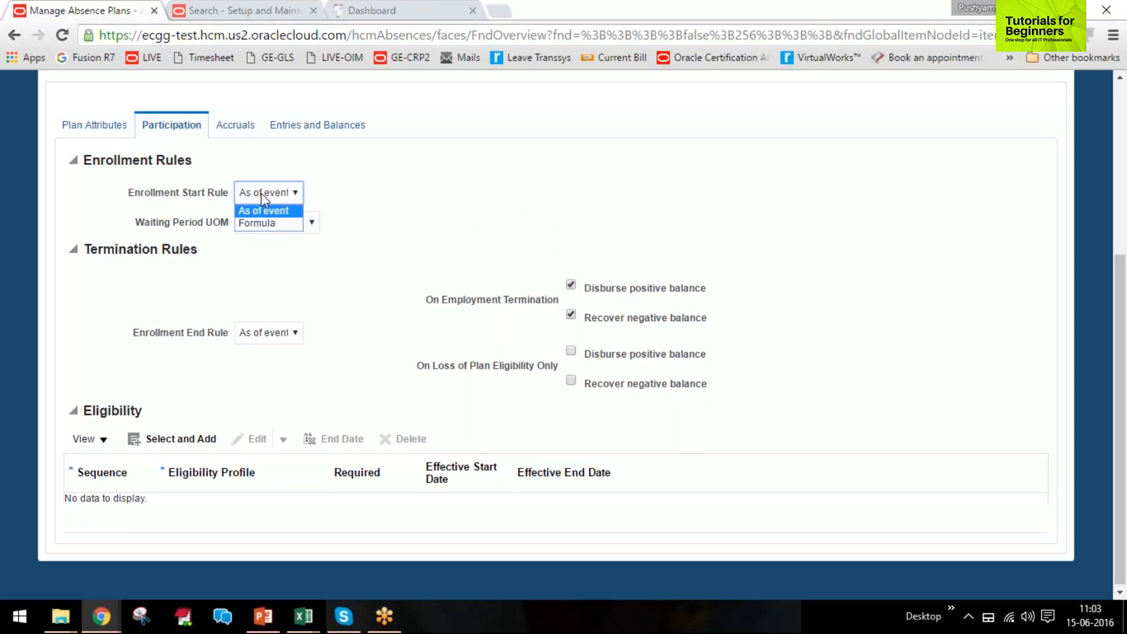
pyautogui.click(462, 196)
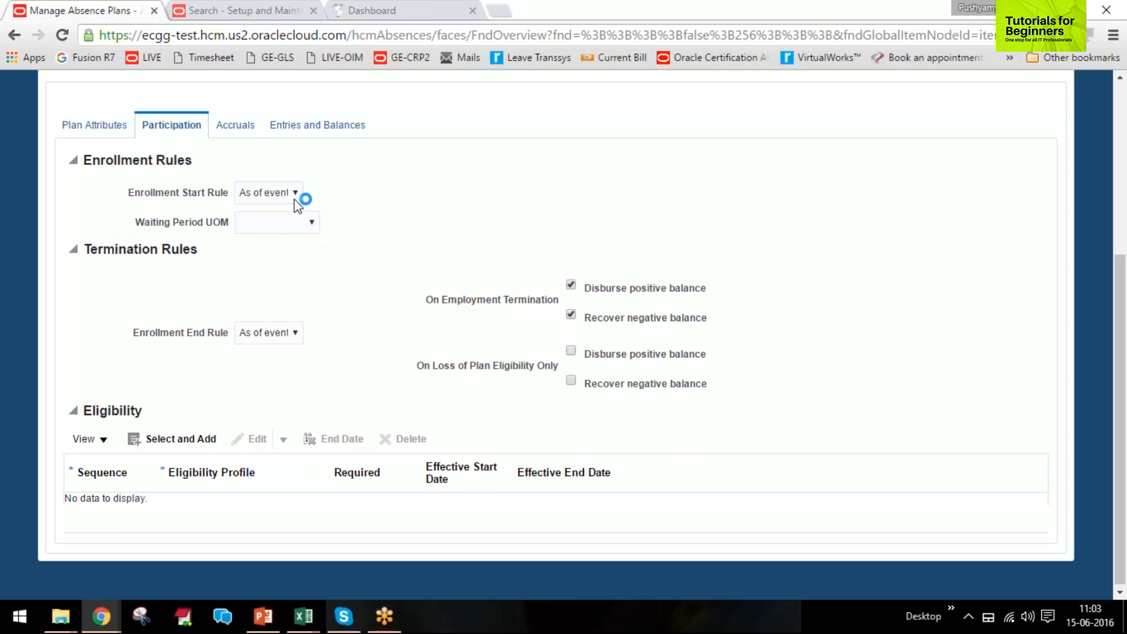
pyautogui.click(277, 197)
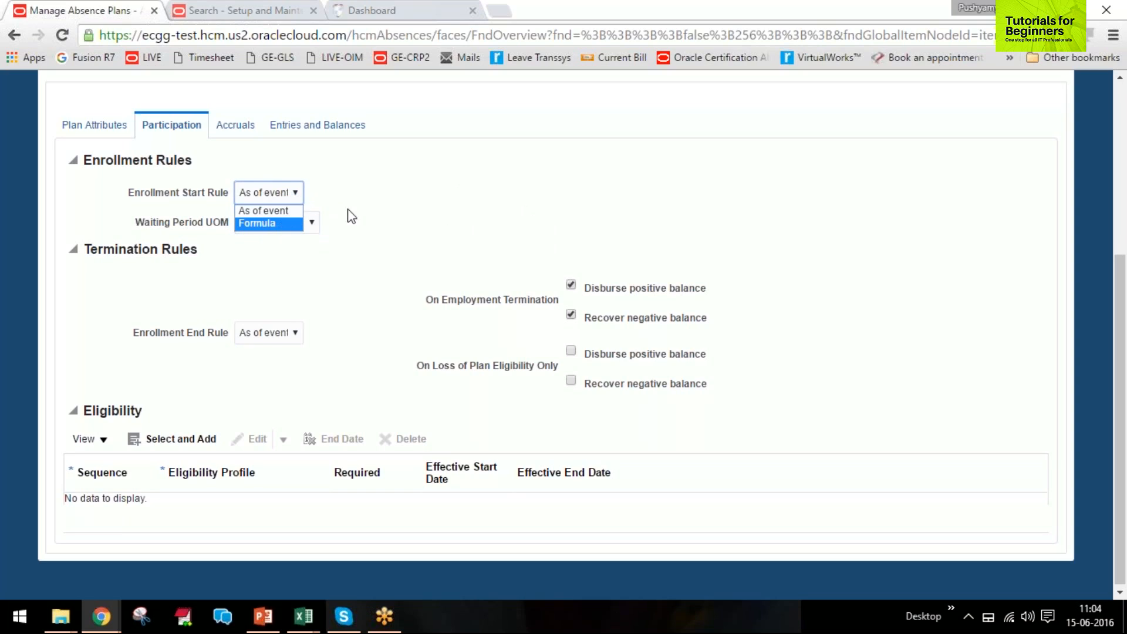
pyautogui.click(409, 202)
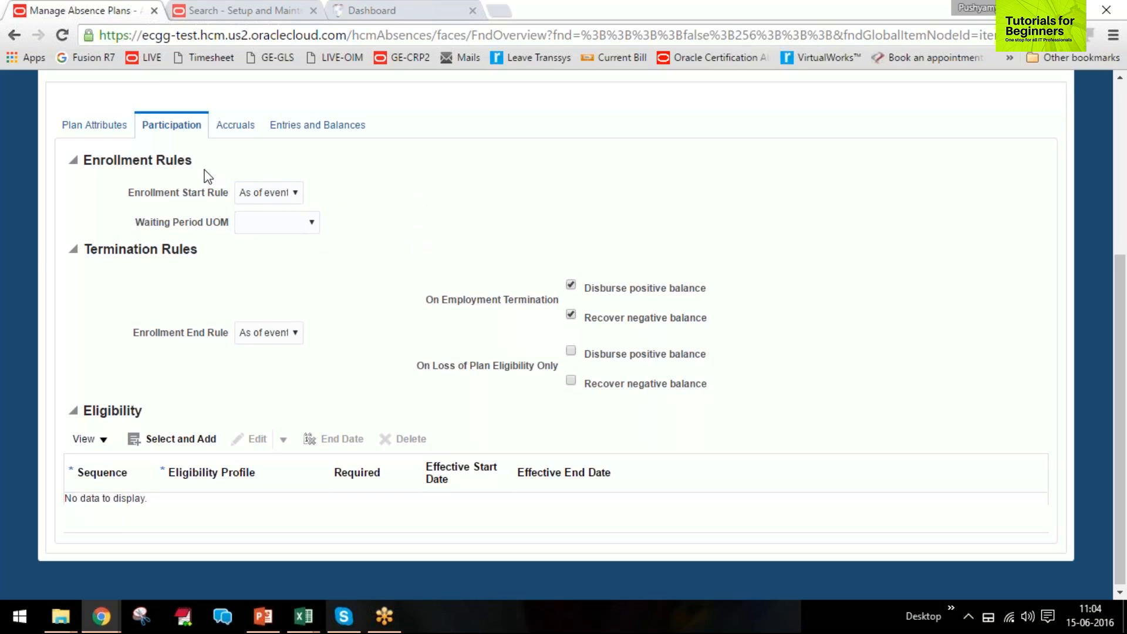
# Review the termination rules, including the enrollment end rule and the balance handling on employment termination
pyautogui.moveTo(83, 161); pyautogui.dragTo(203, 165)
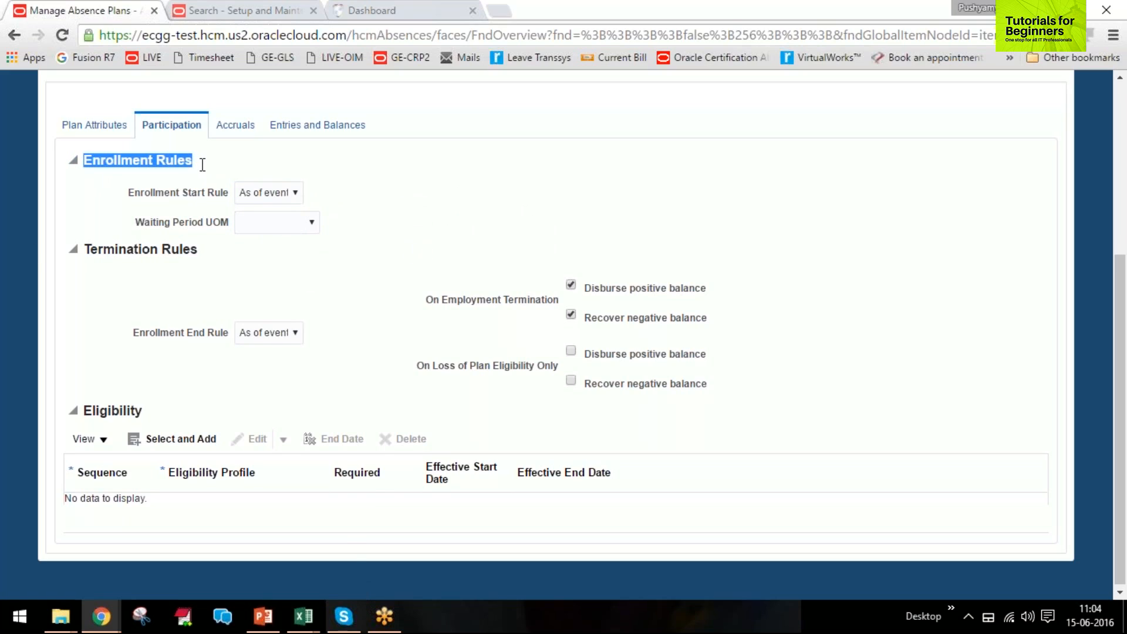
pyautogui.moveTo(90, 249); pyautogui.dragTo(203, 249)
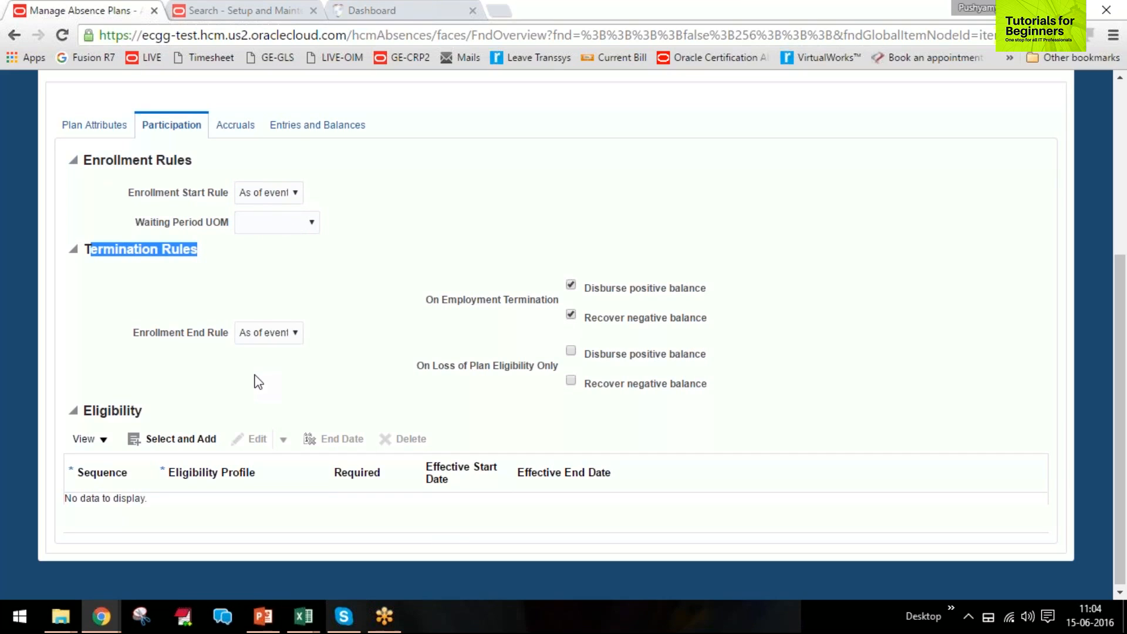
pyautogui.click(262, 336)
pyautogui.click(264, 341)
pyautogui.click(590, 296)
pyautogui.moveTo(589, 296); pyautogui.dragTo(593, 324)
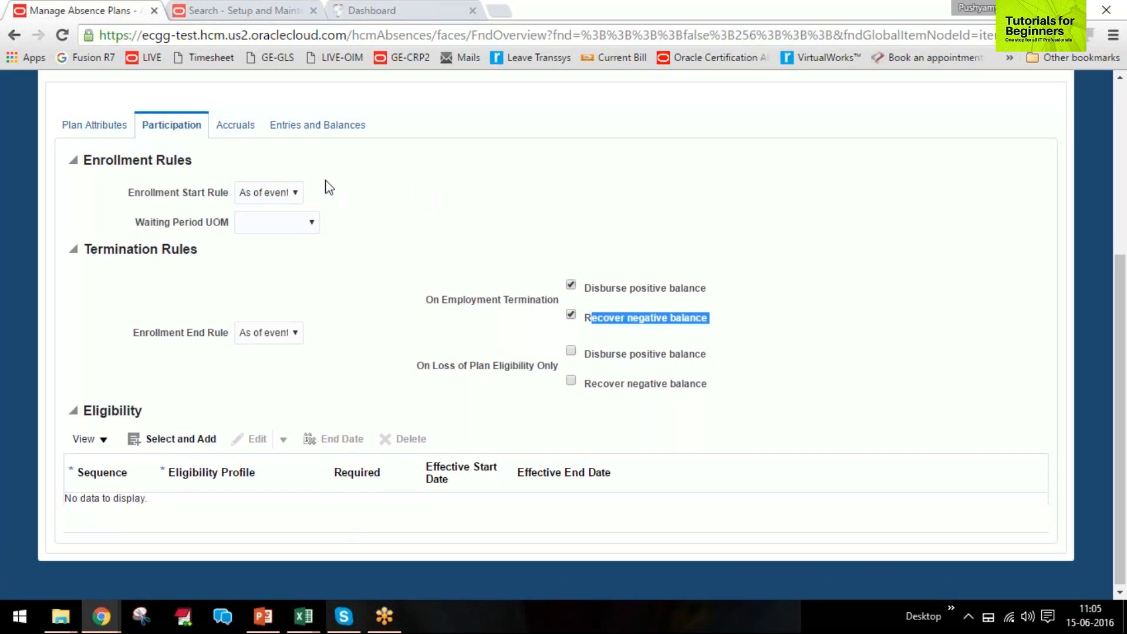
# Examine the plan's accrual settings under both the Matrix and Formula accrual definitions, leaving Matrix selected
pyautogui.click(252, 126)
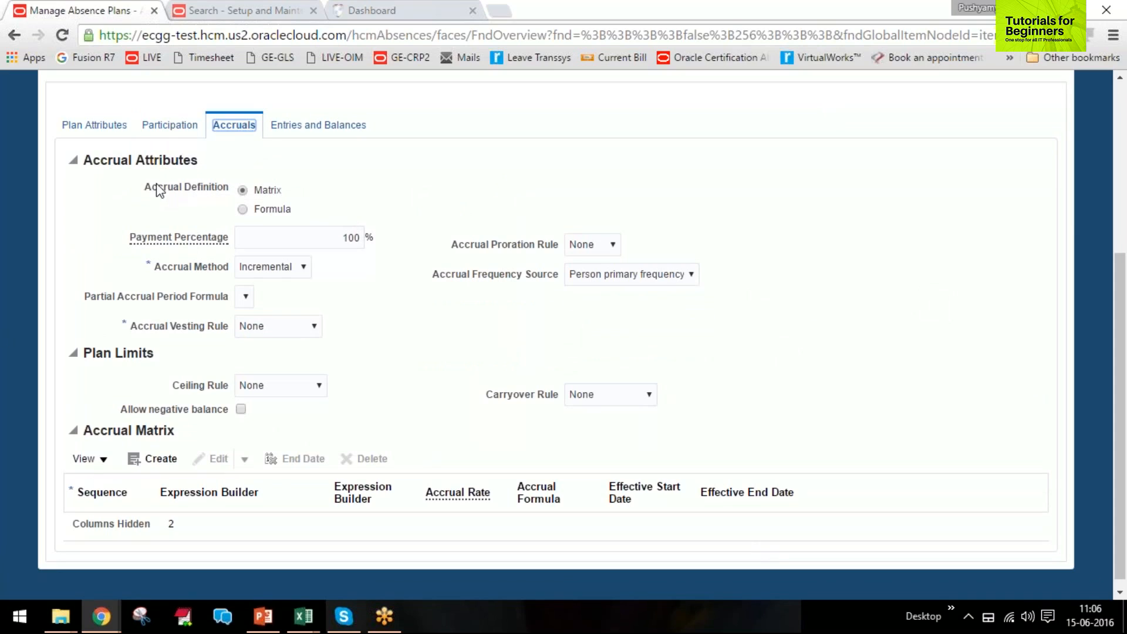
pyautogui.moveTo(145, 187); pyautogui.dragTo(228, 193)
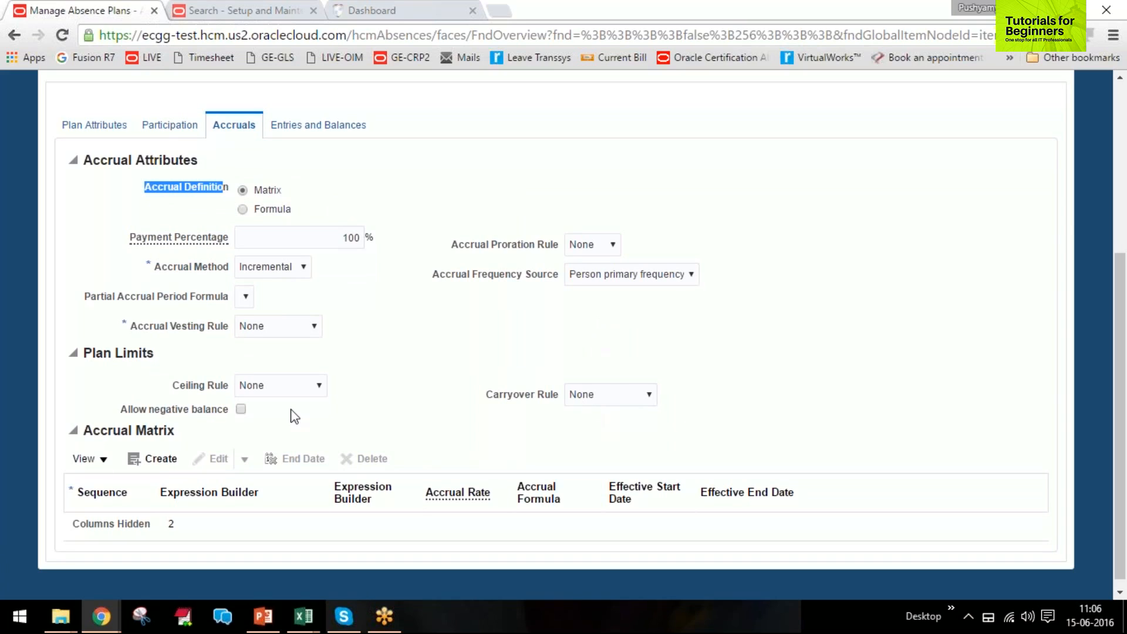
pyautogui.moveTo(792, 493); pyautogui.dragTo(66, 493)
pyautogui.click(422, 405)
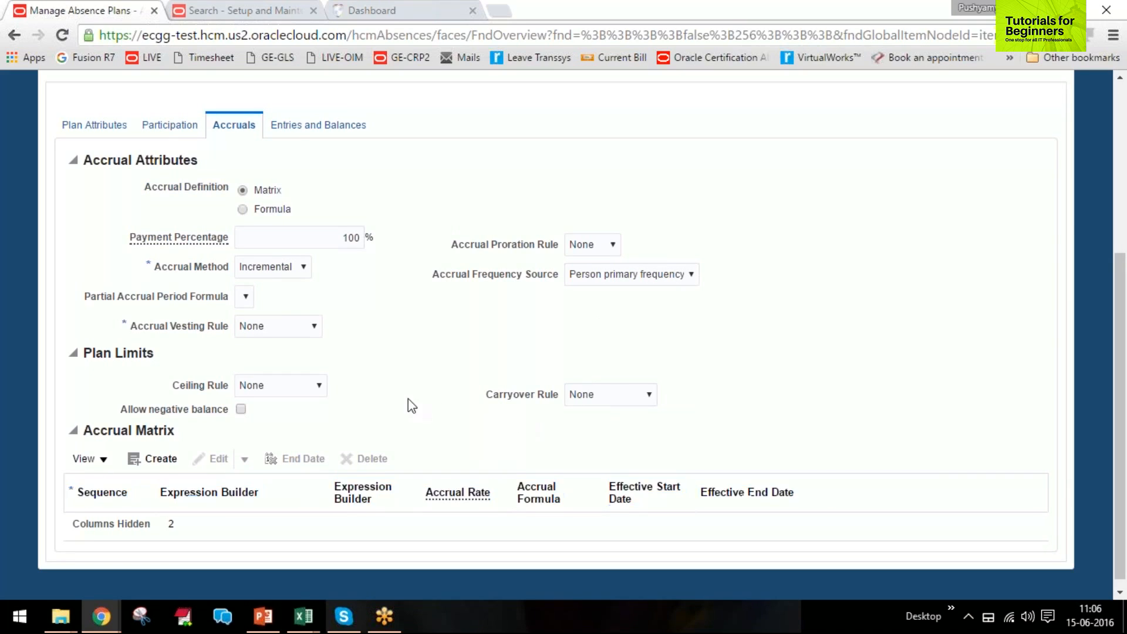
pyautogui.click(242, 209)
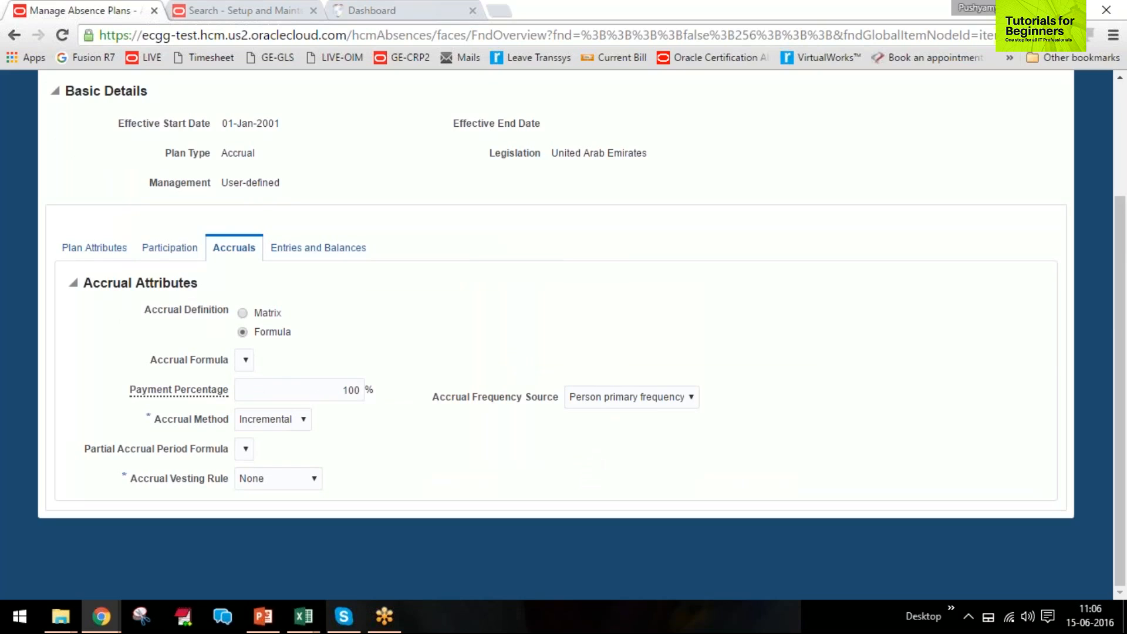
pyautogui.moveTo(277, 340); pyautogui.dragTo(291, 334)
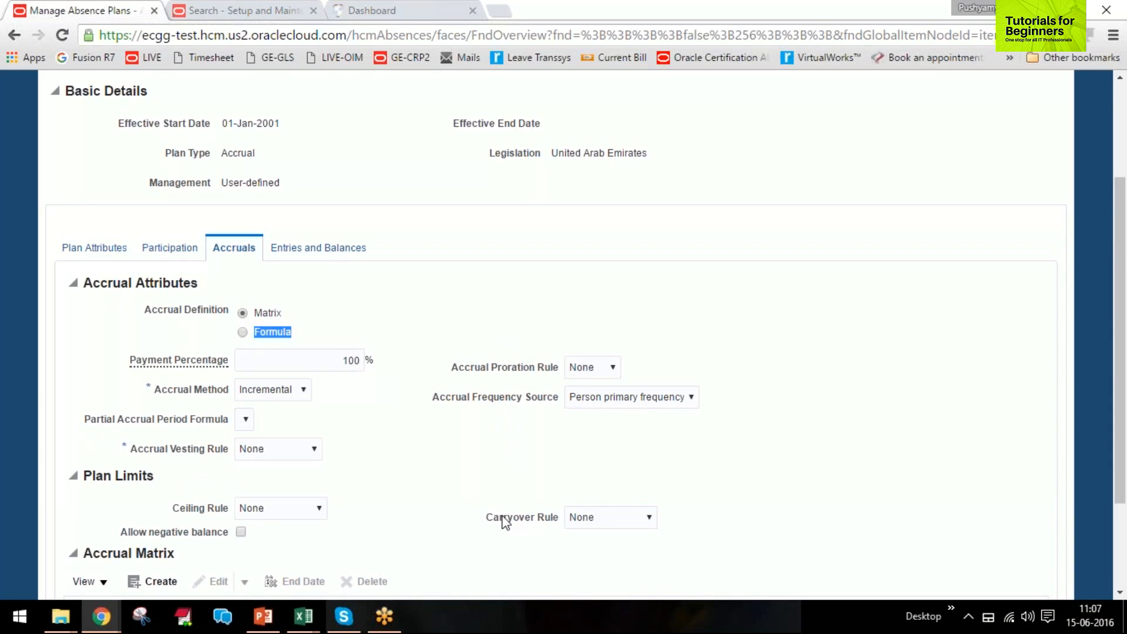
pyautogui.scroll(-3, 504, 520)
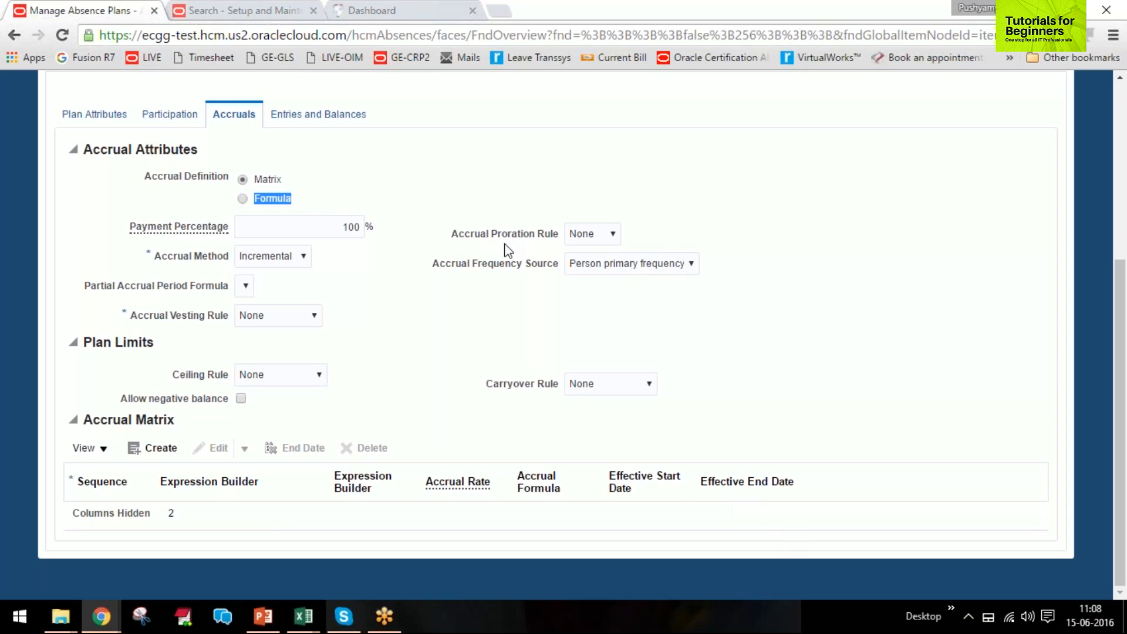
# Try the Front-loaded accrual method and return the plan's accrual method to Incremental
pyautogui.doubleClick(325, 227)
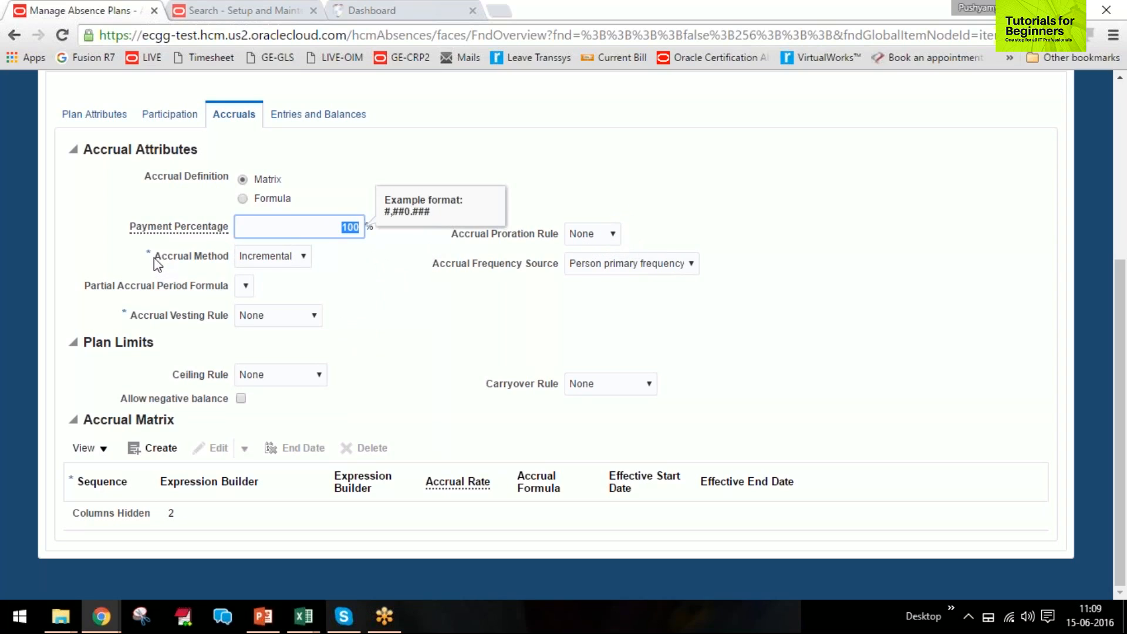
pyautogui.moveTo(154, 259); pyautogui.dragTo(220, 258)
pyautogui.click(274, 257)
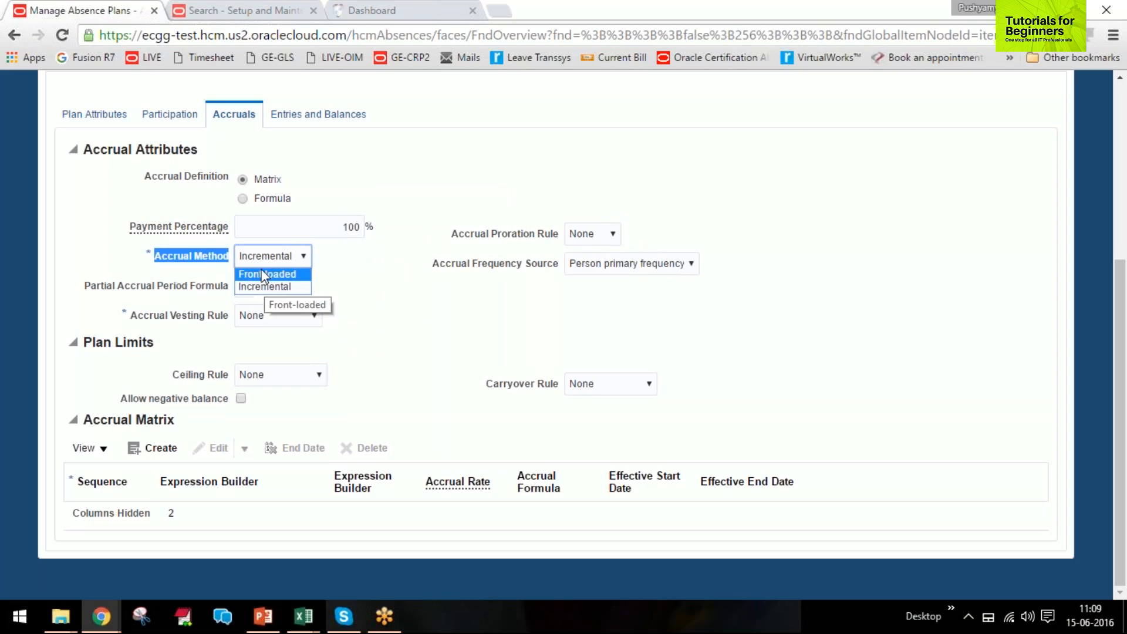
pyautogui.click(261, 273)
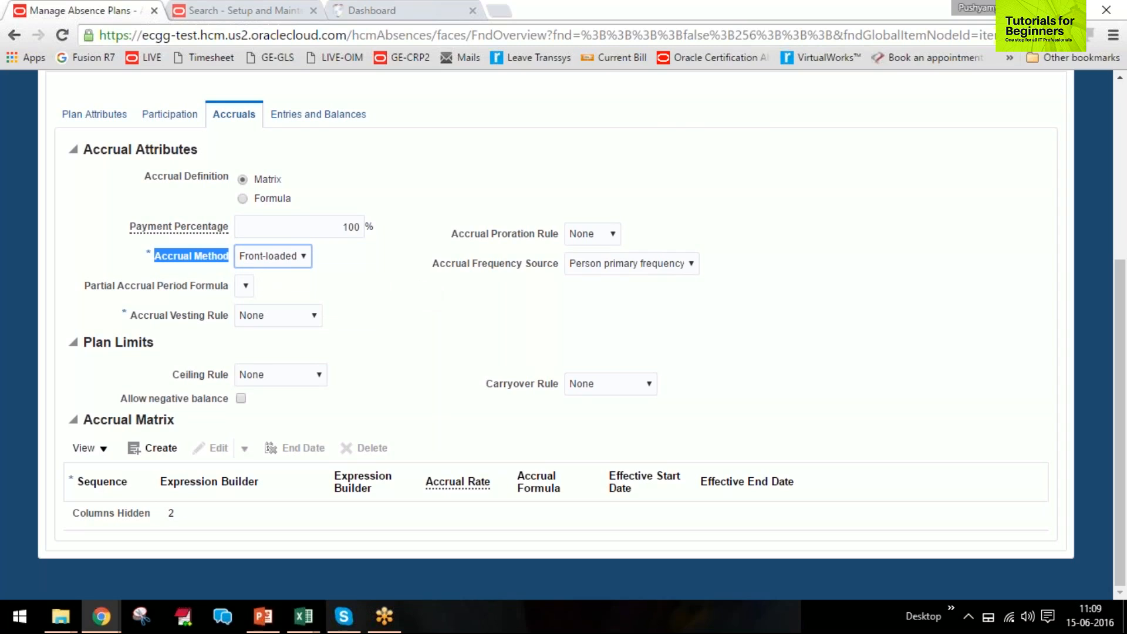
pyautogui.click(267, 258)
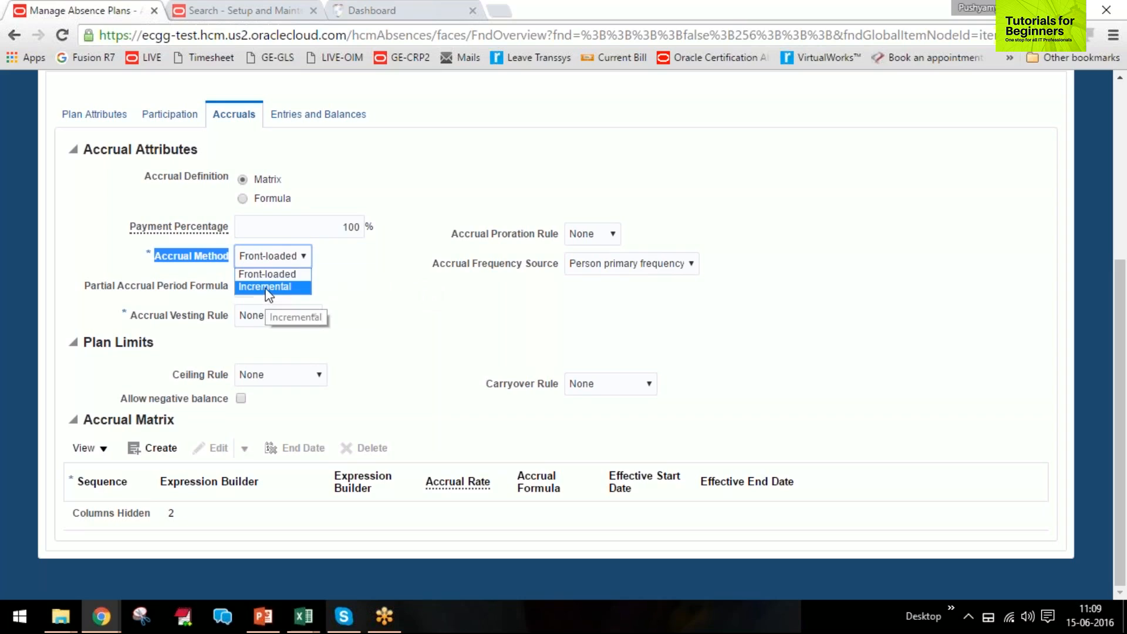
pyautogui.click(269, 288)
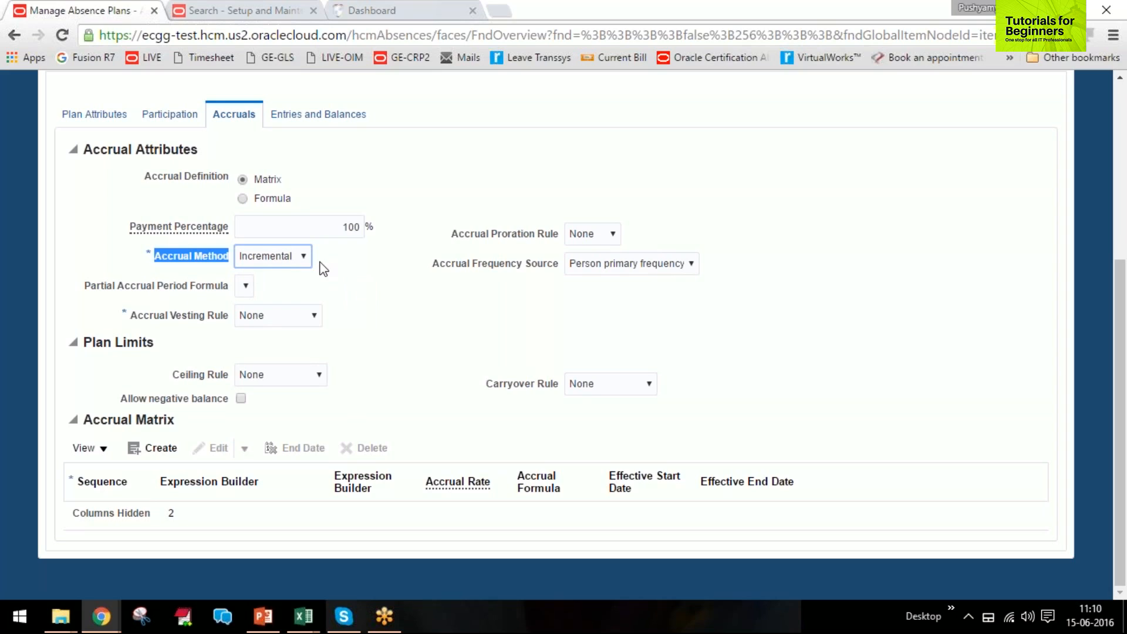
# Set the accrual frequency source to Repeating period and choose Monthly Accrual Processing Period as the repeating period
pyautogui.click(446, 272)
pyautogui.moveTo(445, 270)
pyautogui.mouseDown()
pyautogui.moveTo(559, 265)
pyautogui.moveTo(434, 268)
pyautogui.mouseUp()
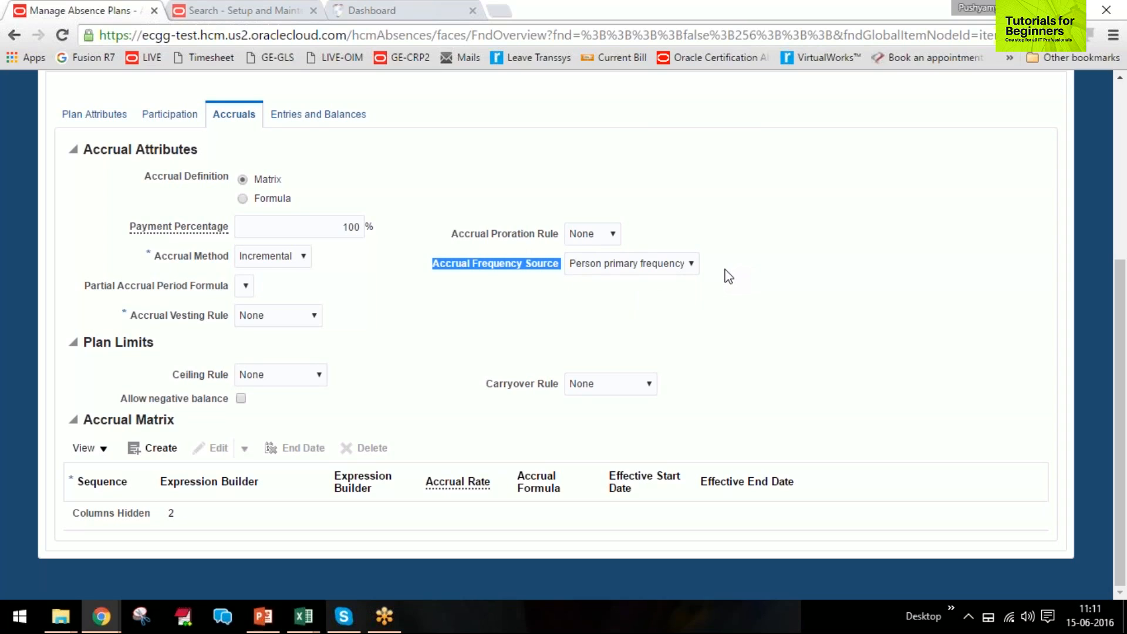
pyautogui.click(678, 263)
pyautogui.click(666, 295)
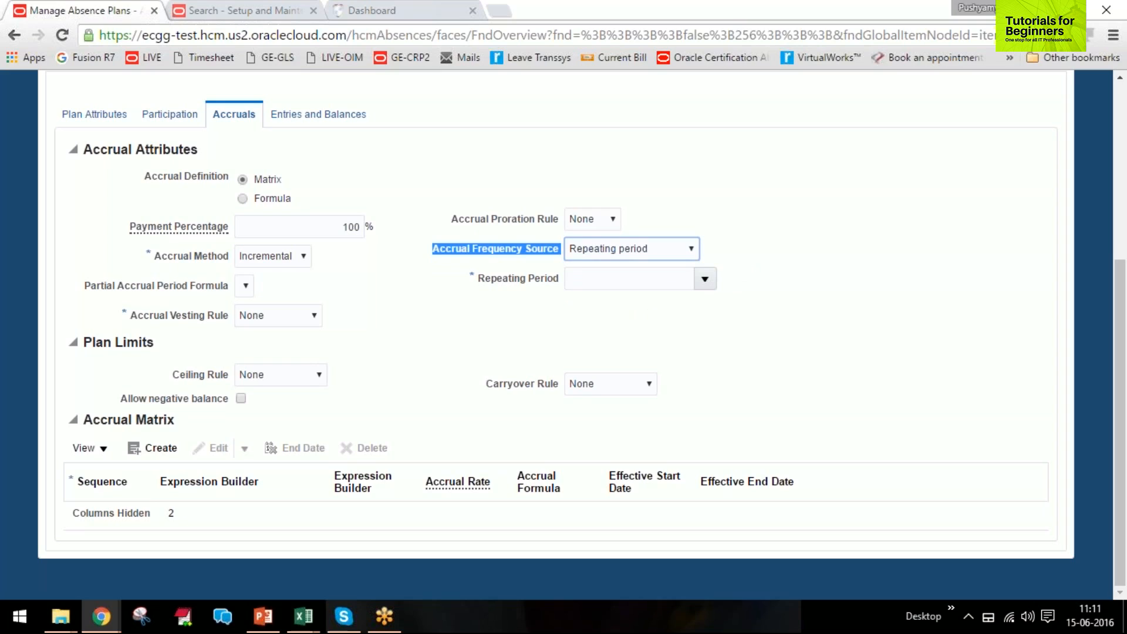
pyautogui.click(704, 279)
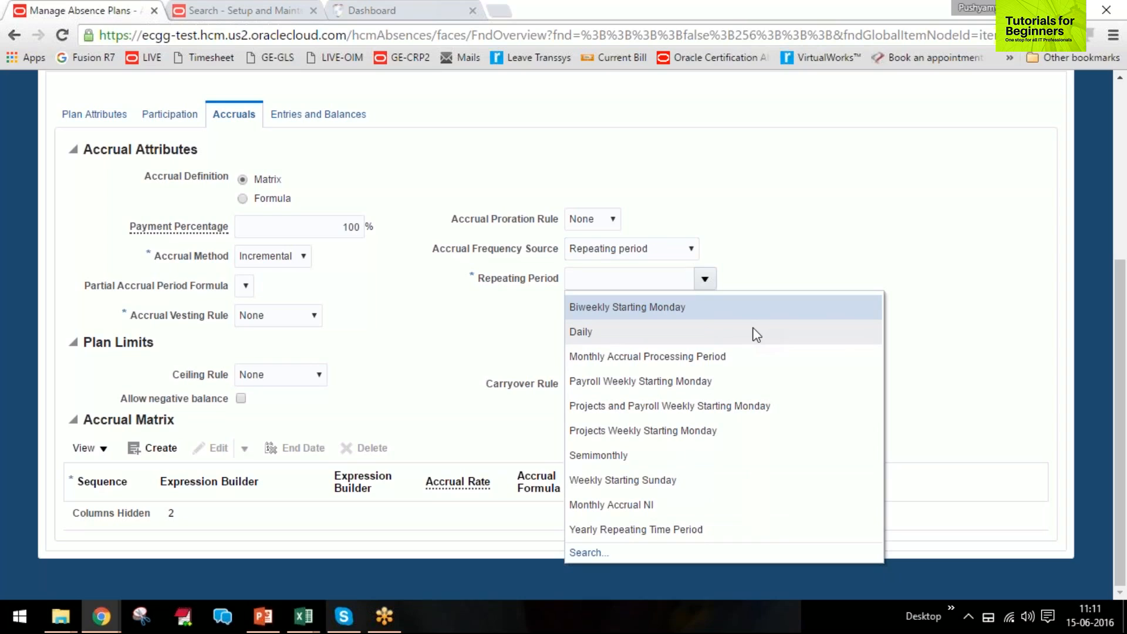
pyautogui.click(742, 357)
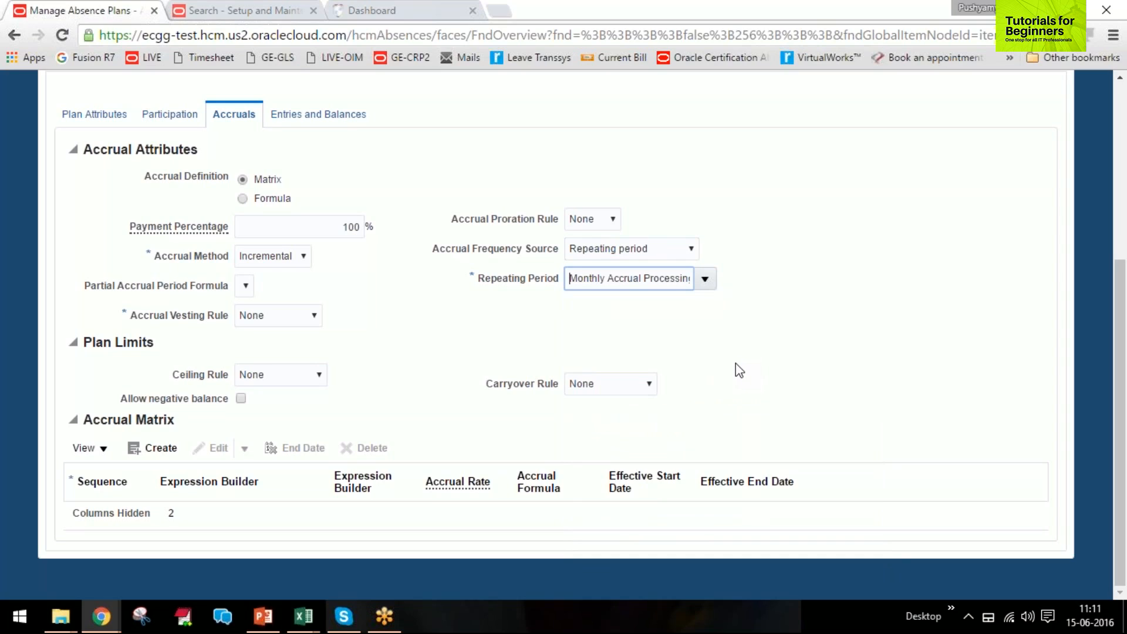
pyautogui.moveTo(479, 278); pyautogui.dragTo(539, 284)
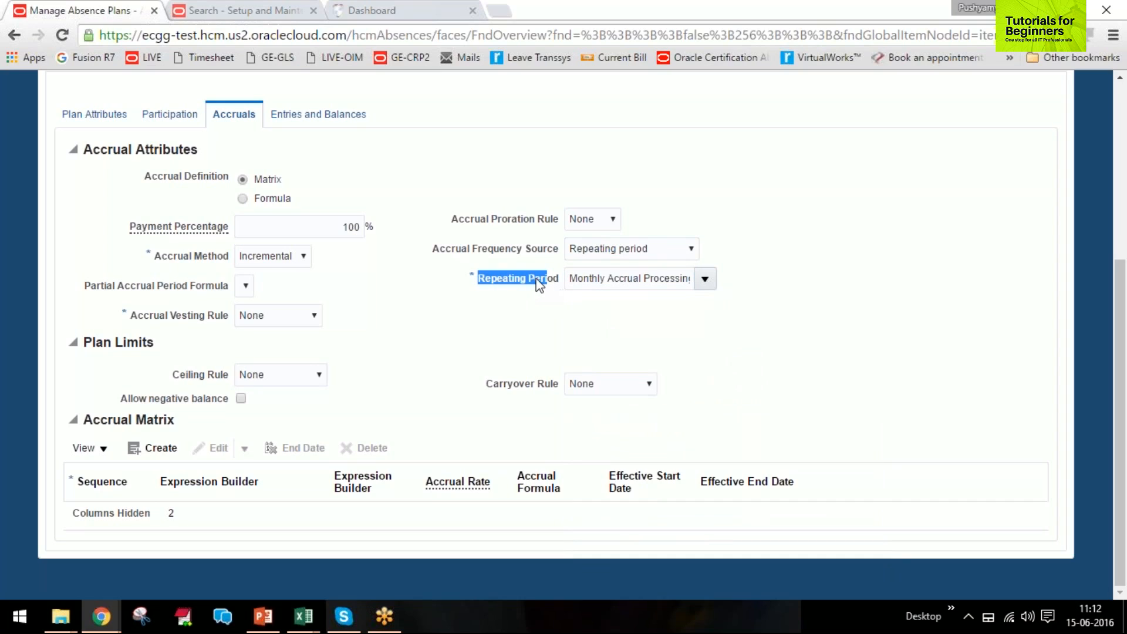
pyautogui.click(186, 234)
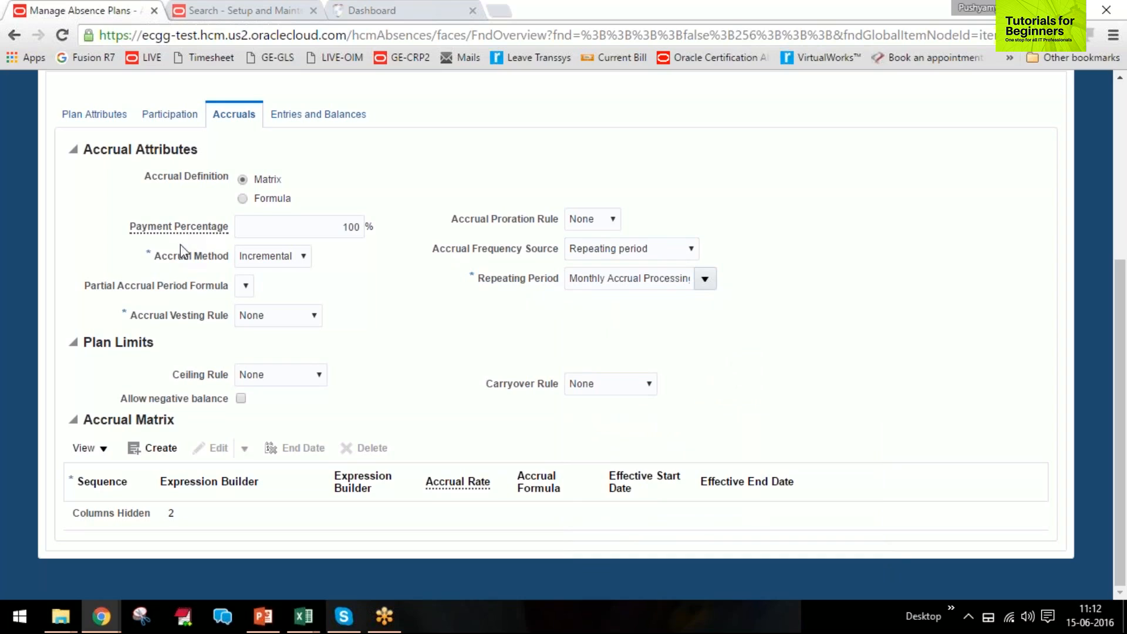
pyautogui.click(183, 256)
pyautogui.click(503, 248)
pyautogui.click(506, 276)
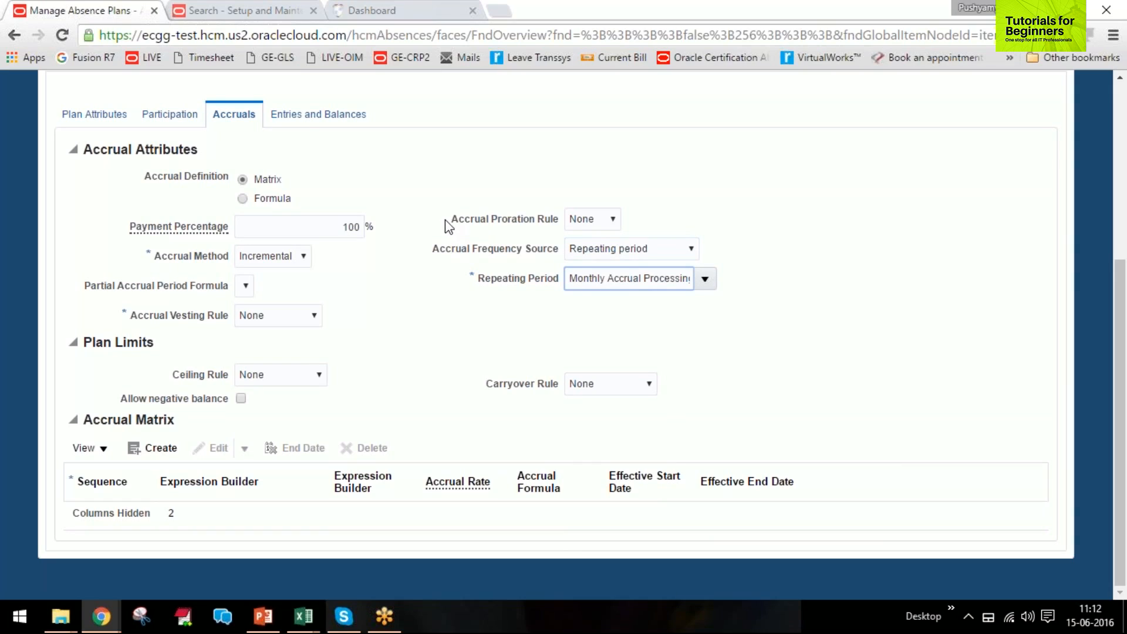
# Set the plan's accrual proration rule to FTE after looking through its options
pyautogui.moveTo(449, 219); pyautogui.dragTo(559, 230)
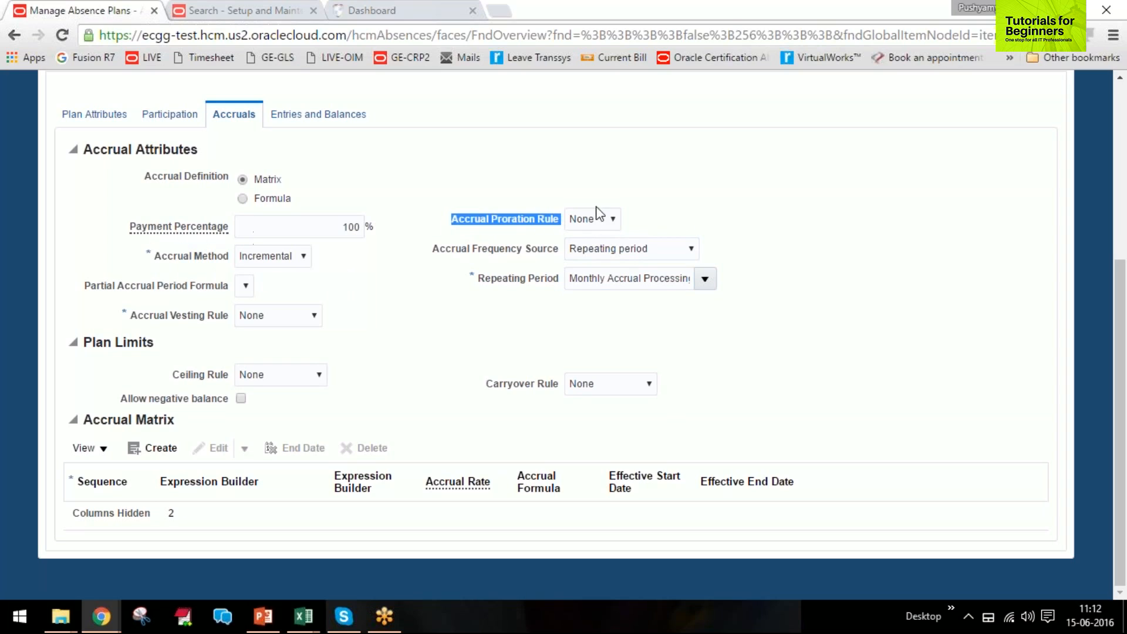
pyautogui.click(586, 222)
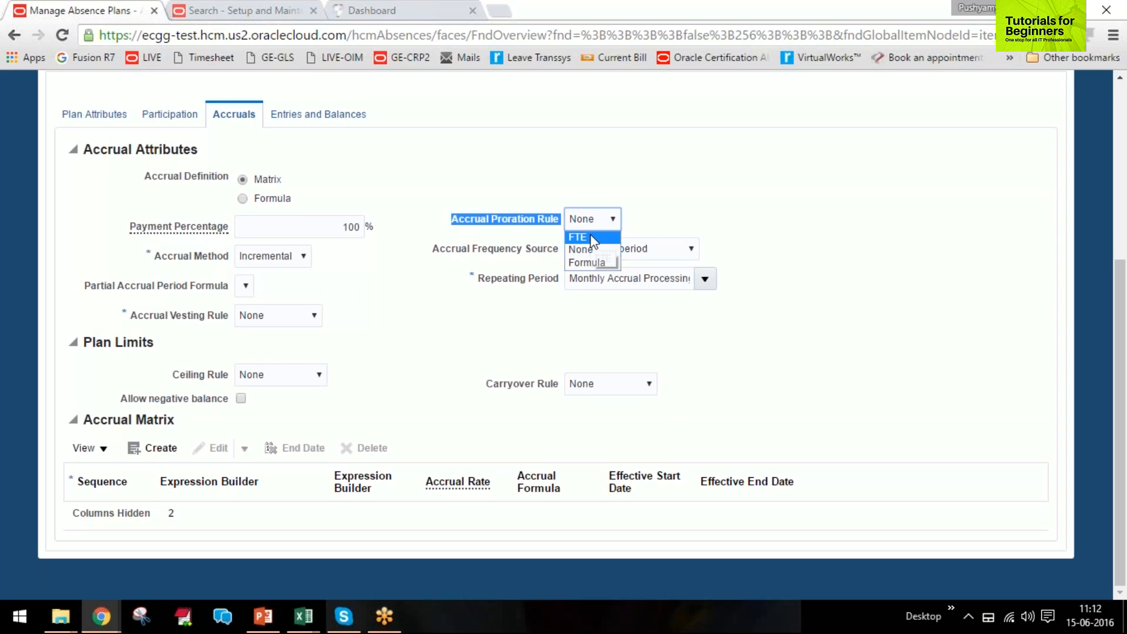
pyautogui.click(590, 233)
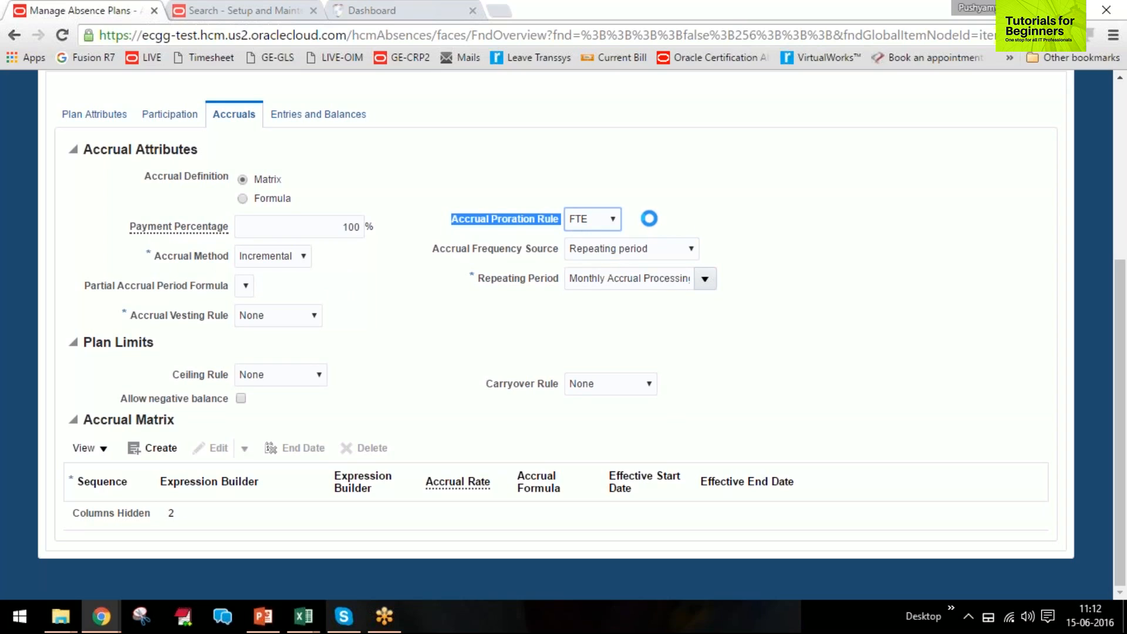
pyautogui.click(605, 220)
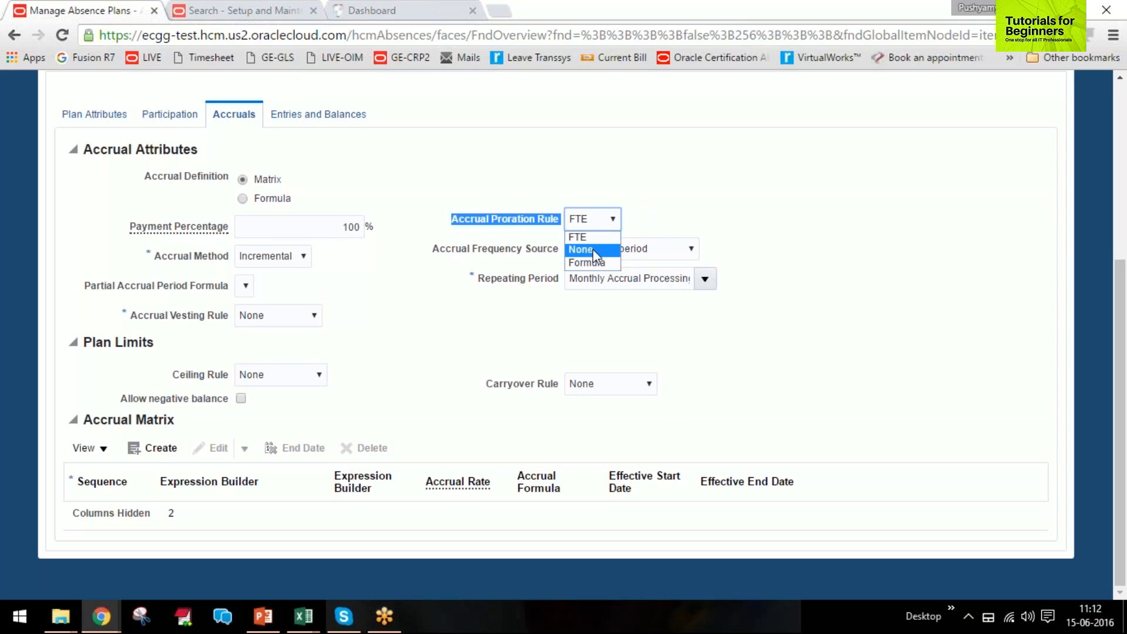
pyautogui.click(587, 233)
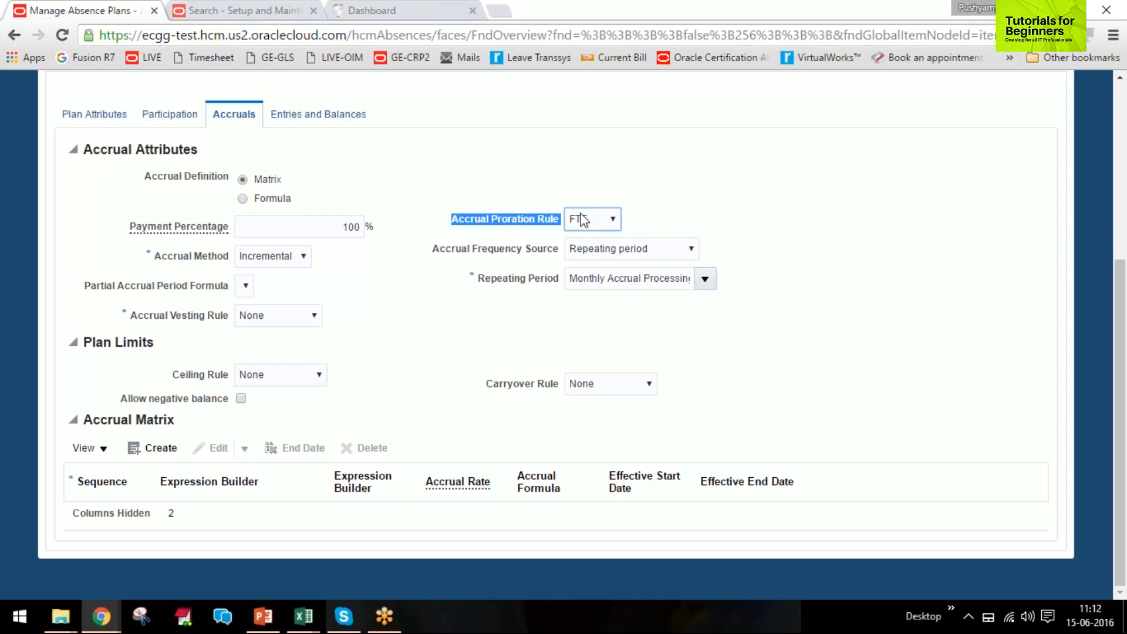
pyautogui.moveTo(154, 257); pyautogui.dragTo(275, 260)
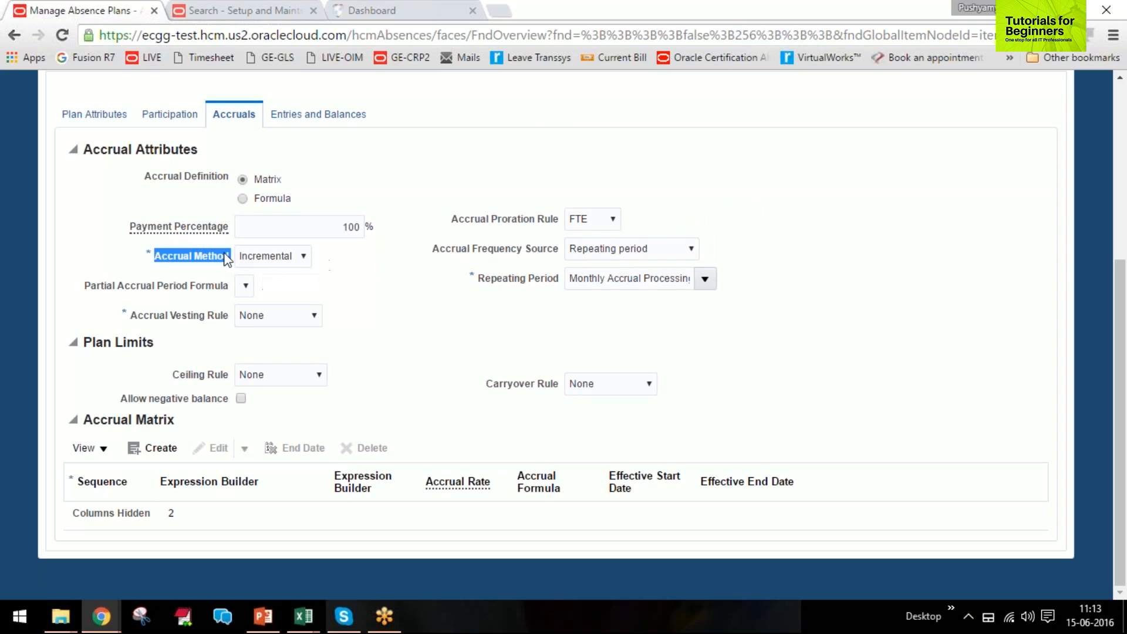
# Set the accrual proration rule to Formula and review the accrual proration formula field alongside the accrual method
pyautogui.moveTo(458, 220); pyautogui.dragTo(547, 226)
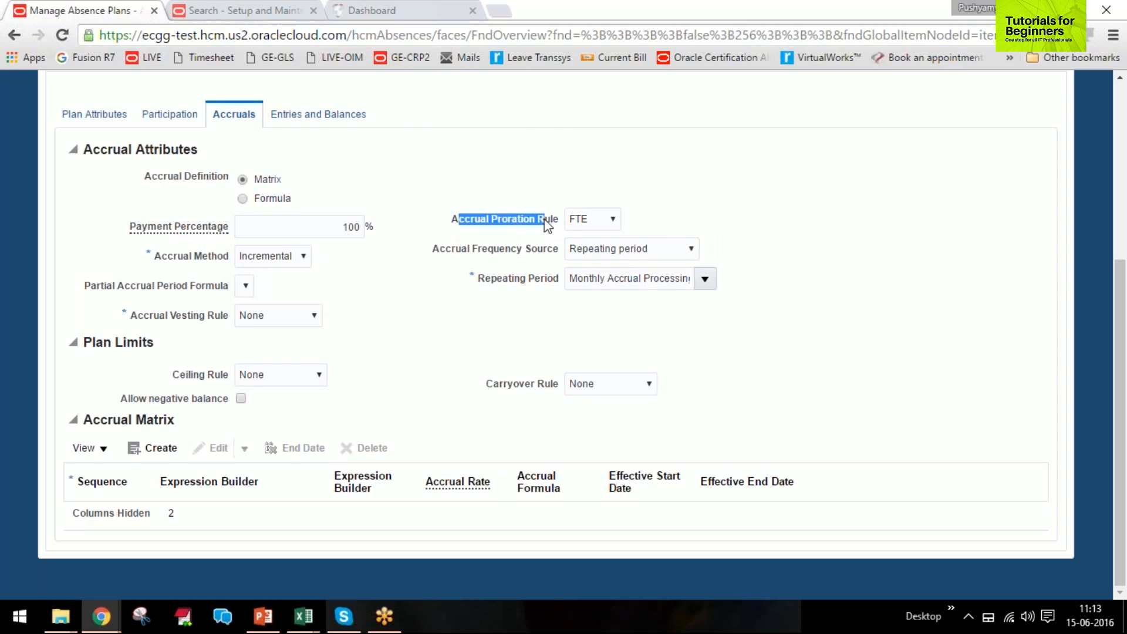
pyautogui.click(571, 221)
pyautogui.click(575, 262)
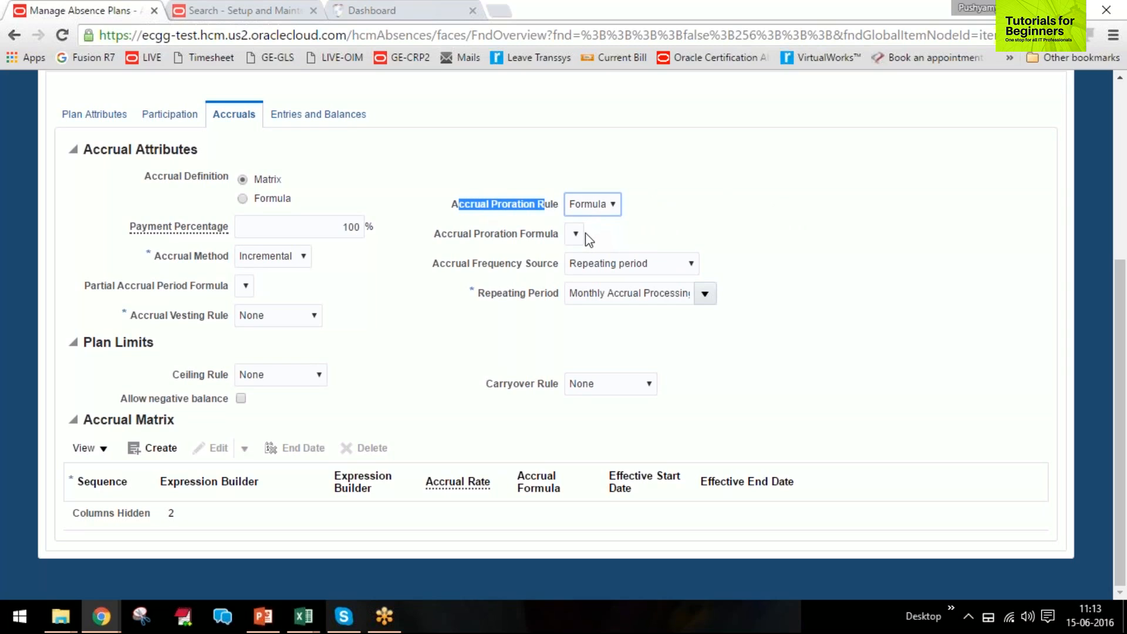
pyautogui.moveTo(431, 238); pyautogui.dragTo(549, 238)
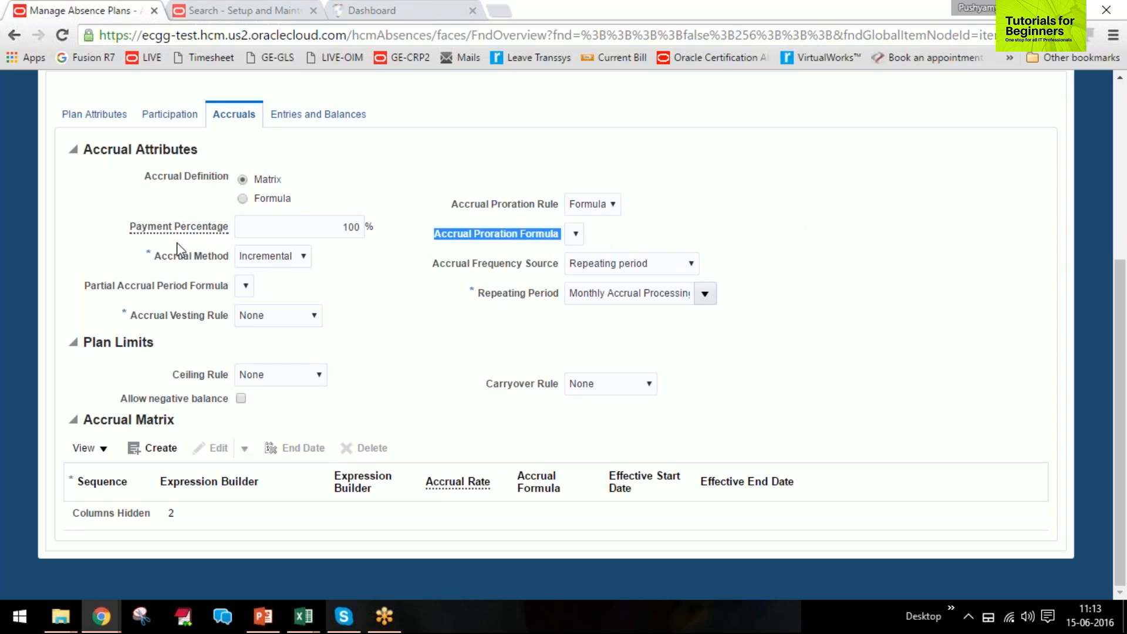
pyautogui.moveTo(154, 258); pyautogui.dragTo(330, 263)
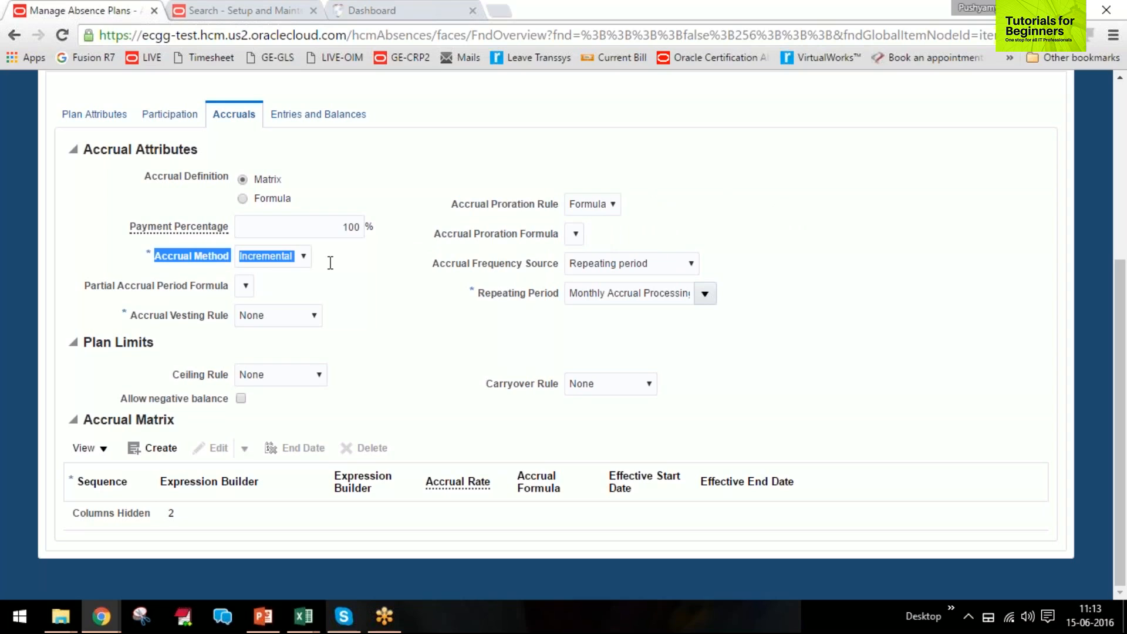
pyautogui.click(332, 263)
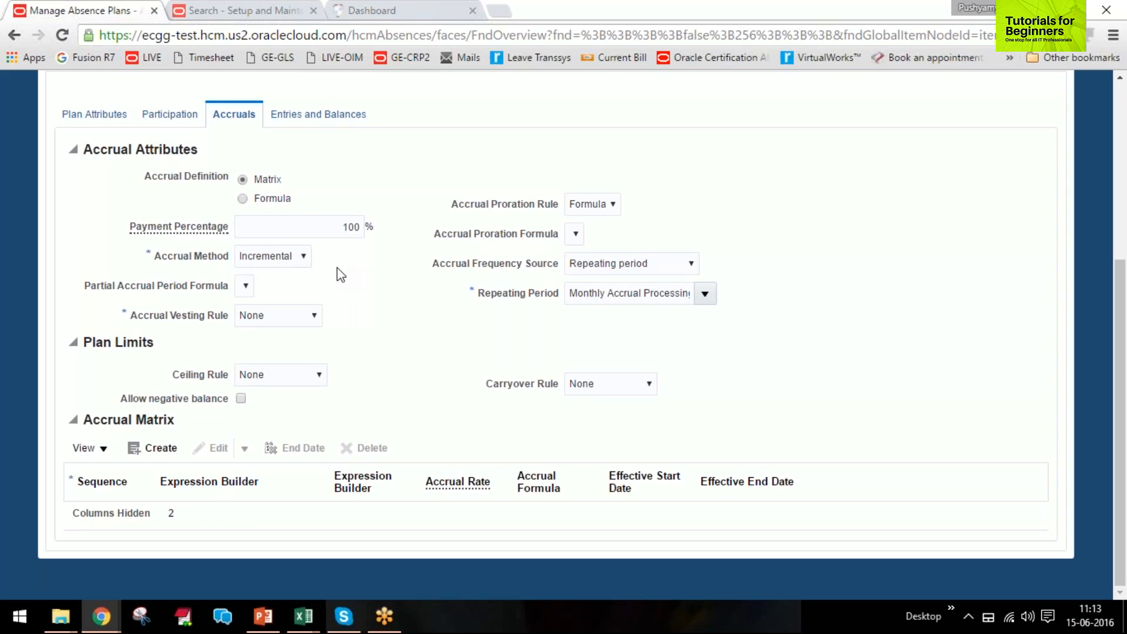
pyautogui.moveTo(435, 236); pyautogui.dragTo(558, 238)
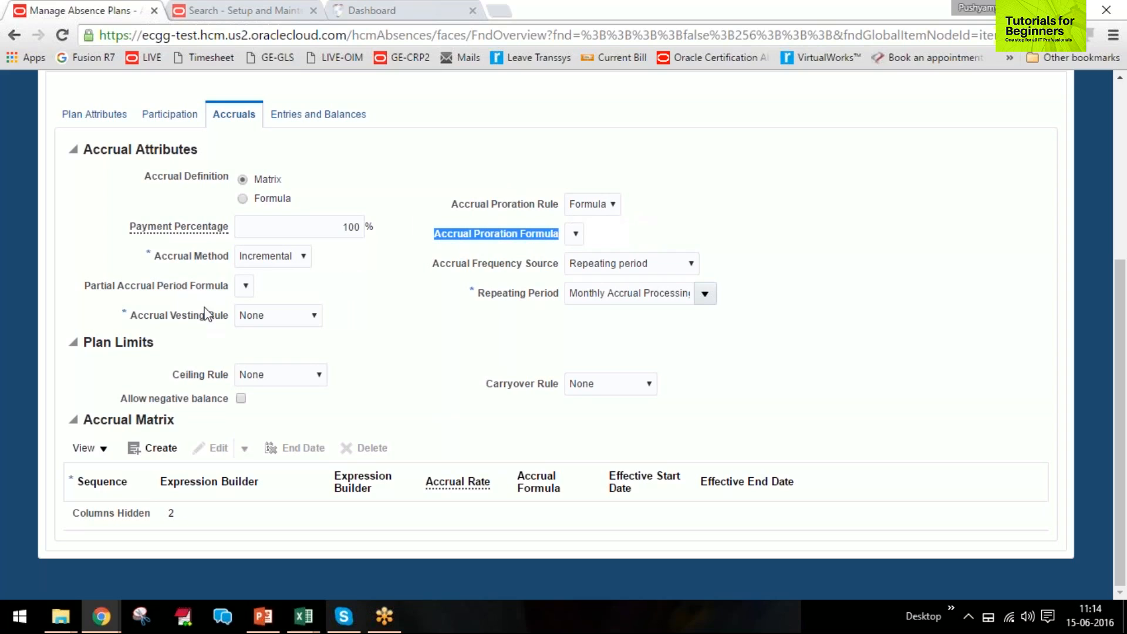
# Point out the partial accrual period formula field and set the accrual method to Front-loaded
pyautogui.moveTo(83, 289); pyautogui.dragTo(231, 296)
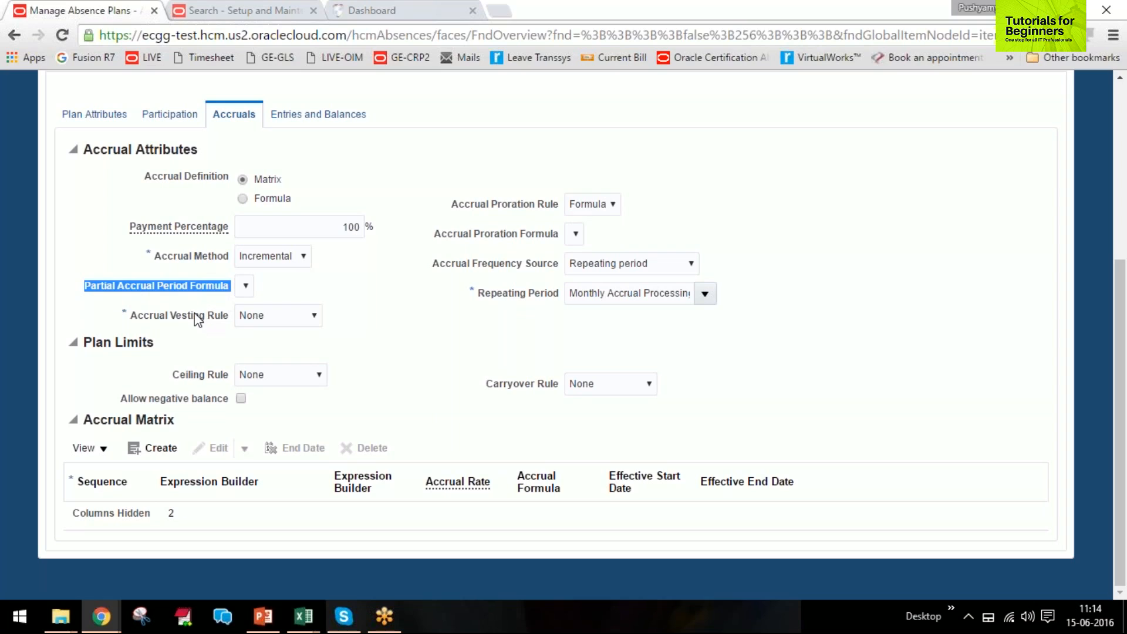
pyautogui.click(256, 257)
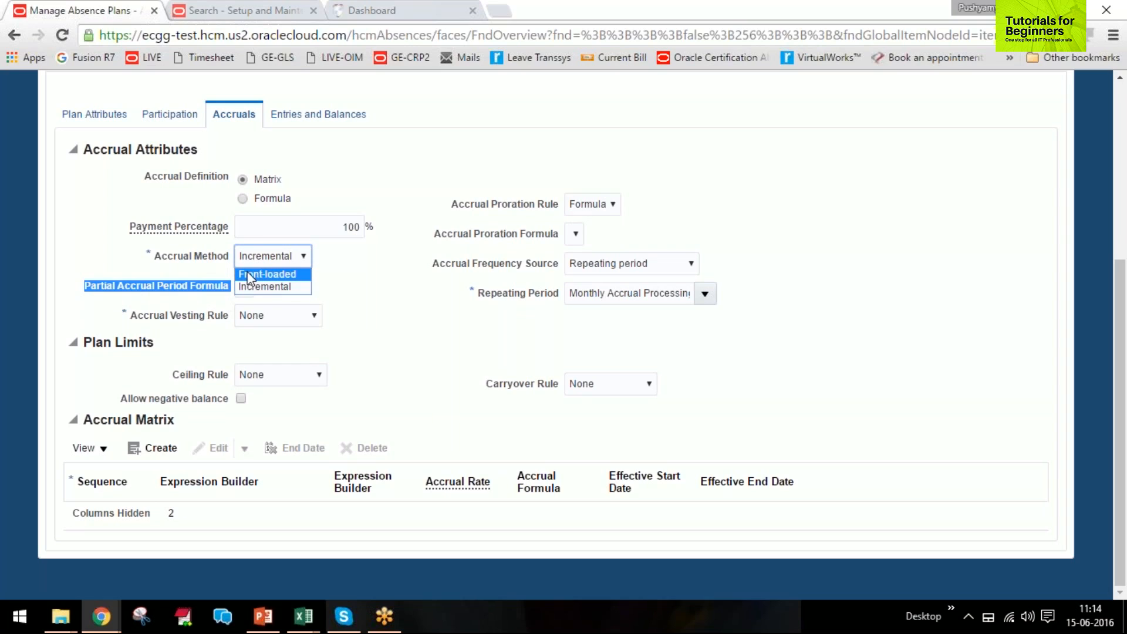
pyautogui.click(248, 275)
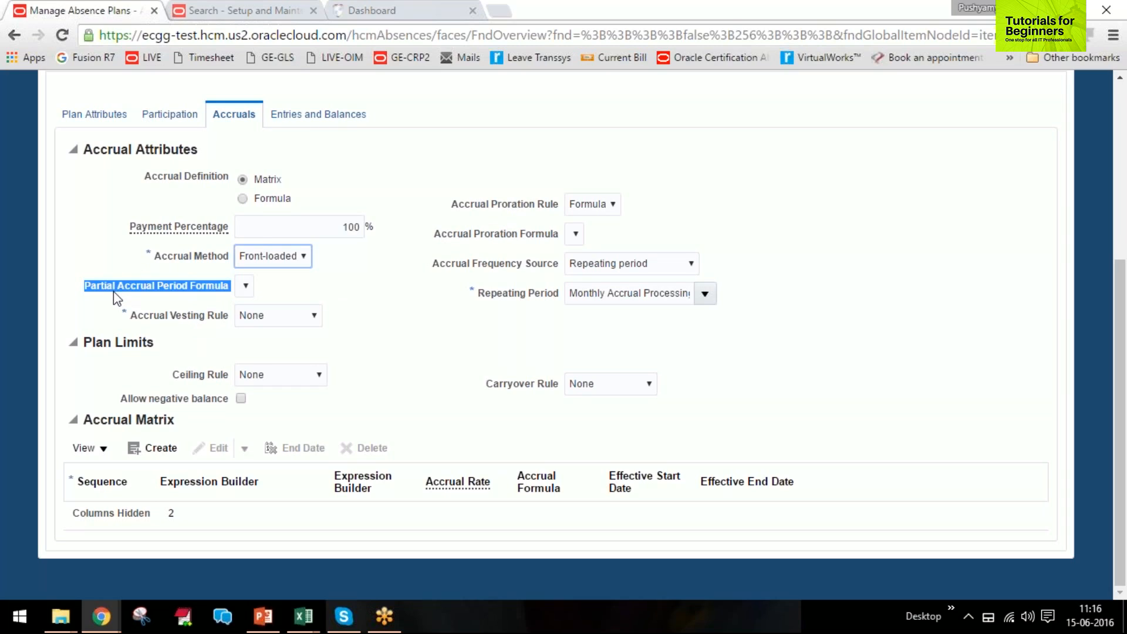
# Try the Elapsed period option for the accrual vesting rule and set the rule to Formula
pyautogui.moveTo(130, 317); pyautogui.dragTo(228, 324)
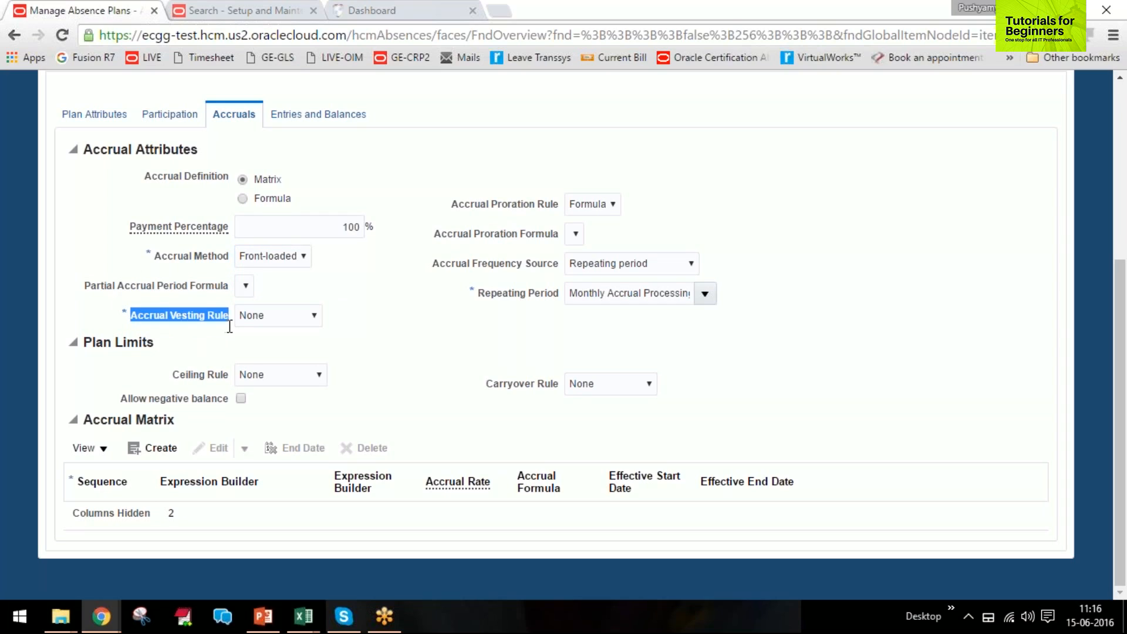
pyautogui.click(292, 319)
pyautogui.click(294, 320)
pyautogui.click(378, 330)
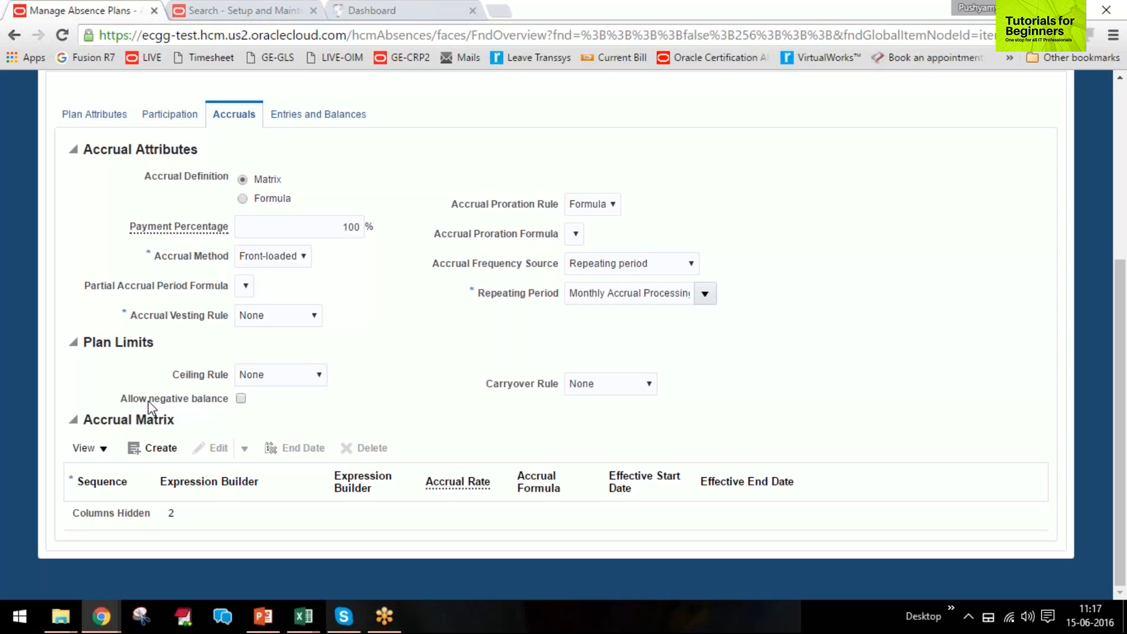
pyautogui.click(299, 322)
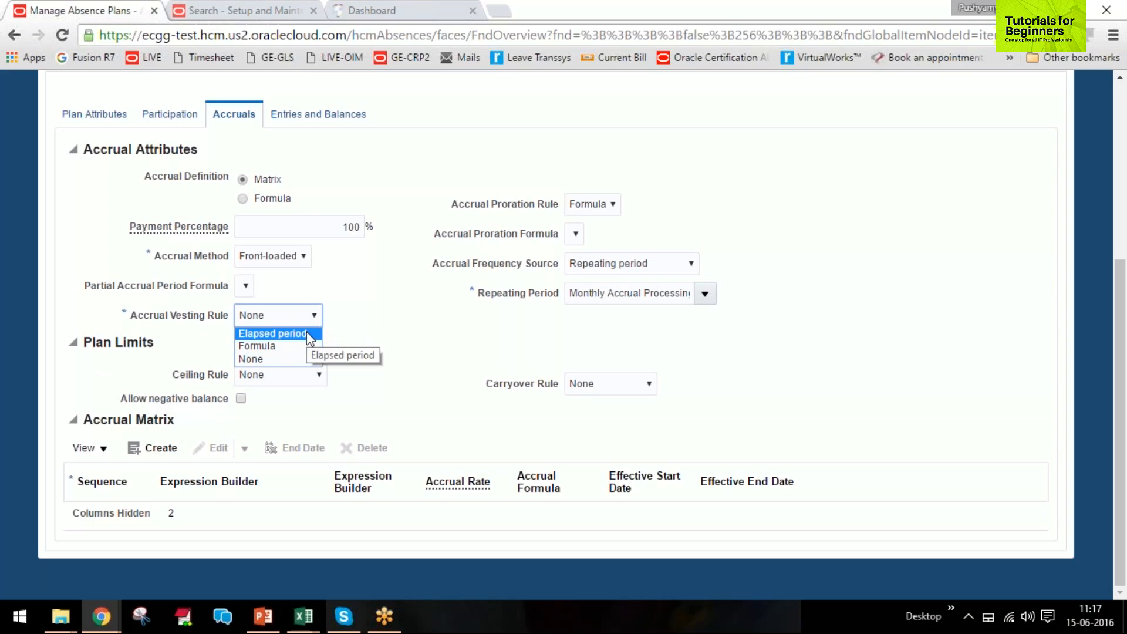
pyautogui.click(302, 333)
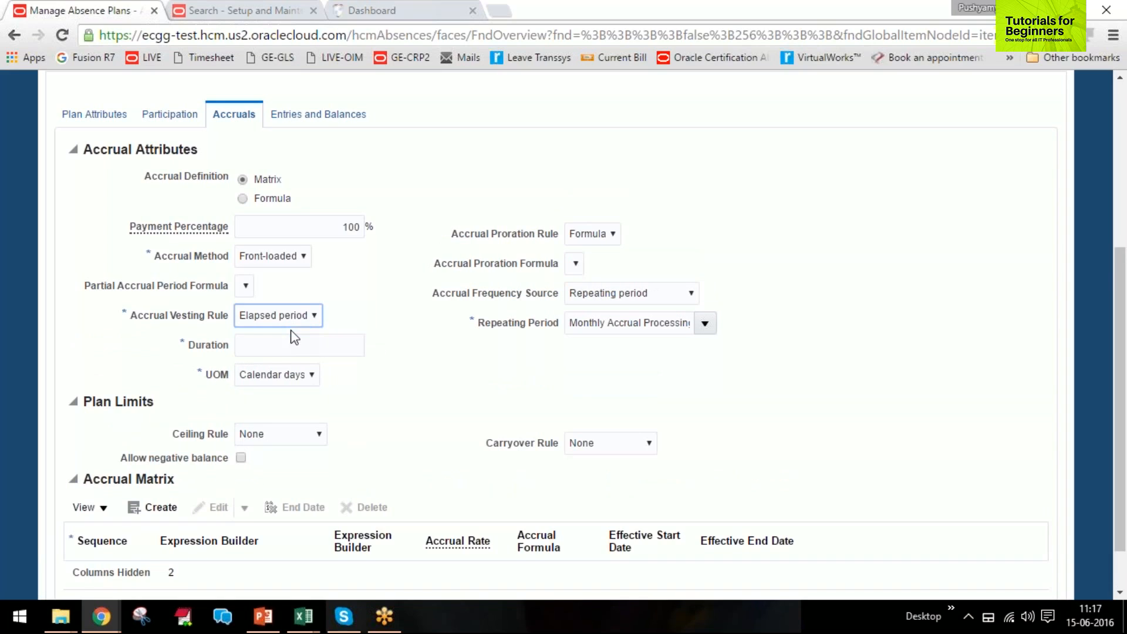
pyautogui.click(274, 318)
pyautogui.click(271, 348)
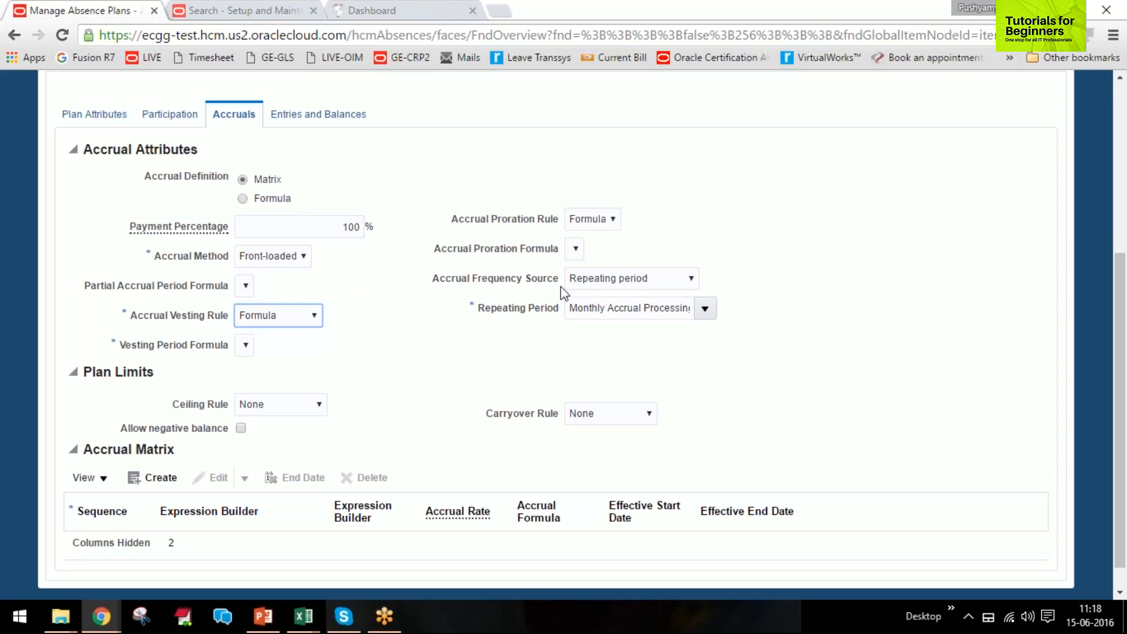
# In the plan limits, set the ceiling rule to Include in matrix
pyautogui.scroll(-1, 460, 334)
pyautogui.moveTo(83, 342); pyautogui.dragTo(160, 344)
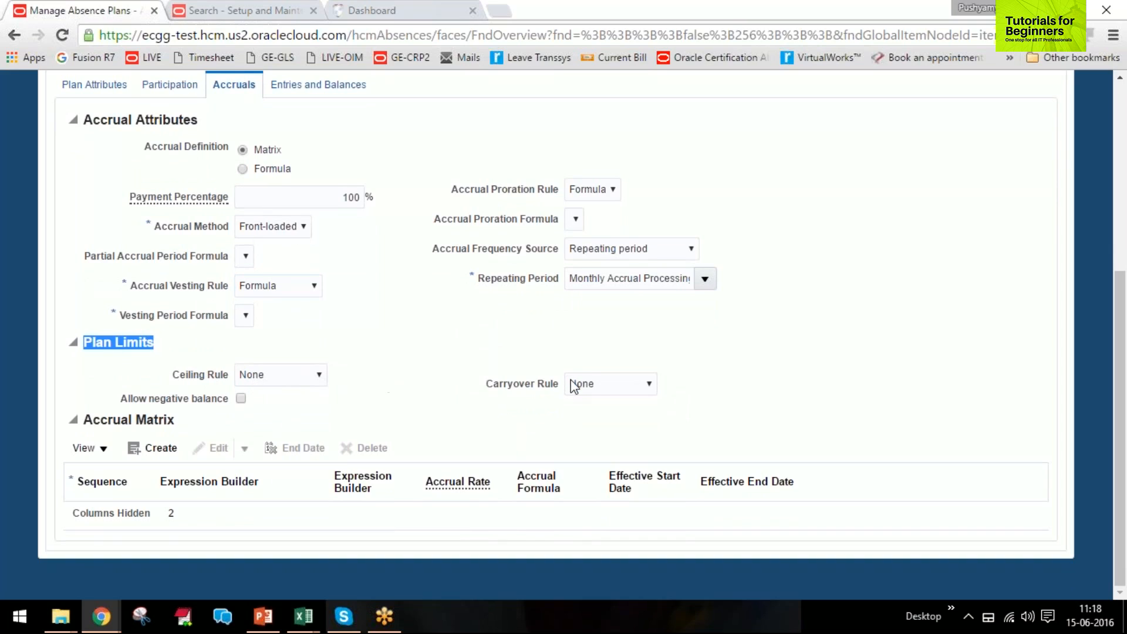
pyautogui.click(256, 380)
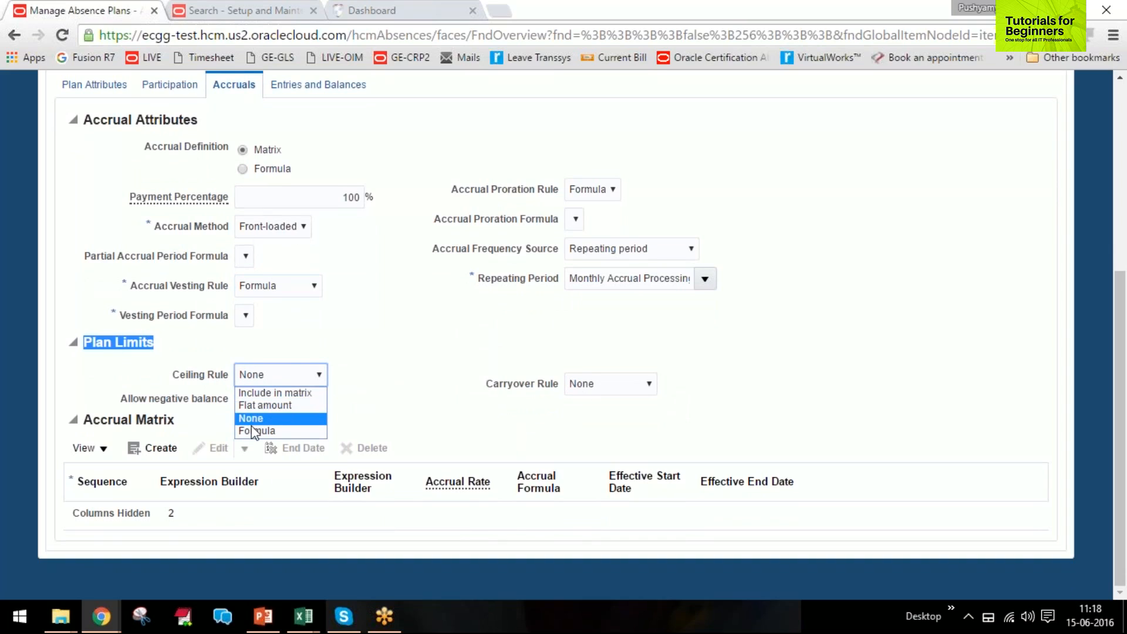
pyautogui.click(258, 392)
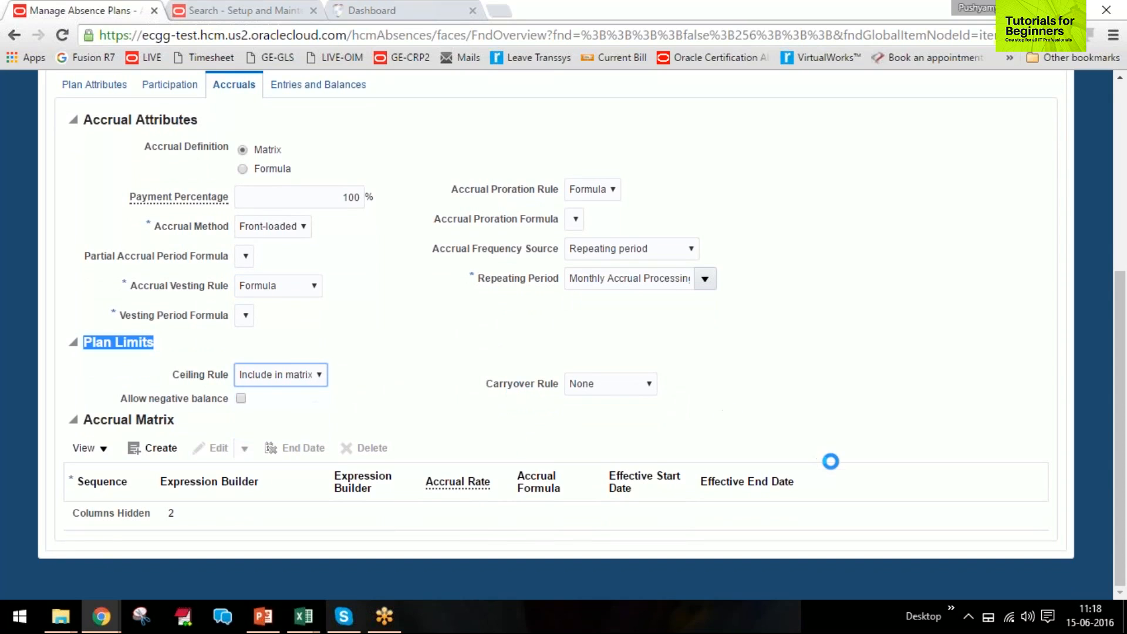
# Point out the Ceiling column in the accrual matrix, review the ceiling rule options and keep Include in matrix
pyautogui.scroll(-1, 733, 546)
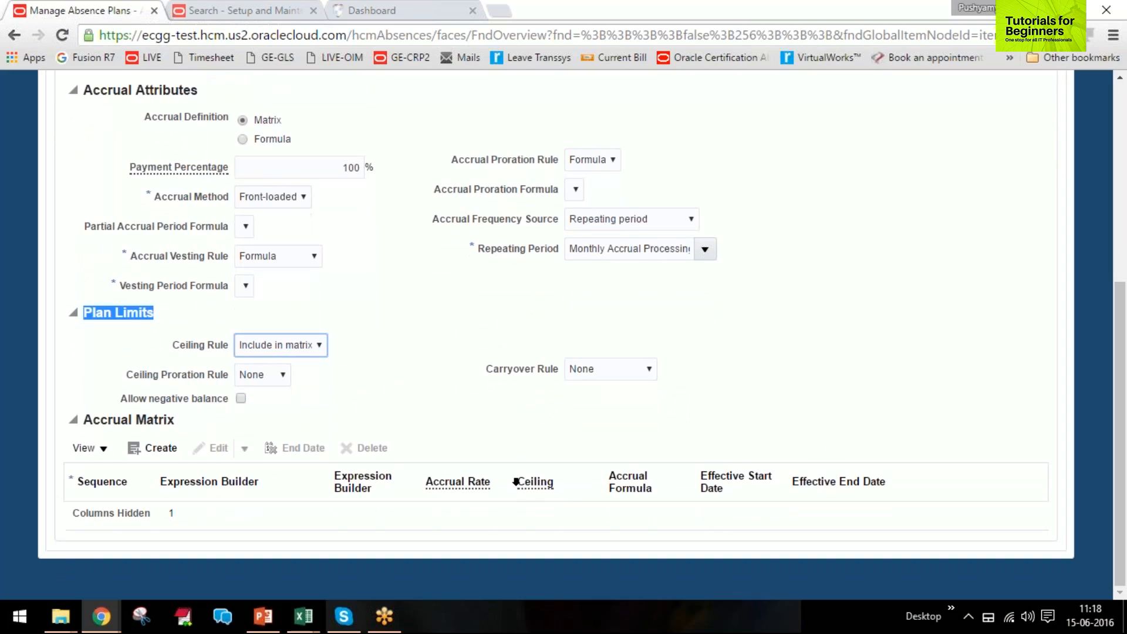
pyautogui.moveTo(517, 481); pyautogui.dragTo(562, 482)
pyautogui.click(252, 342)
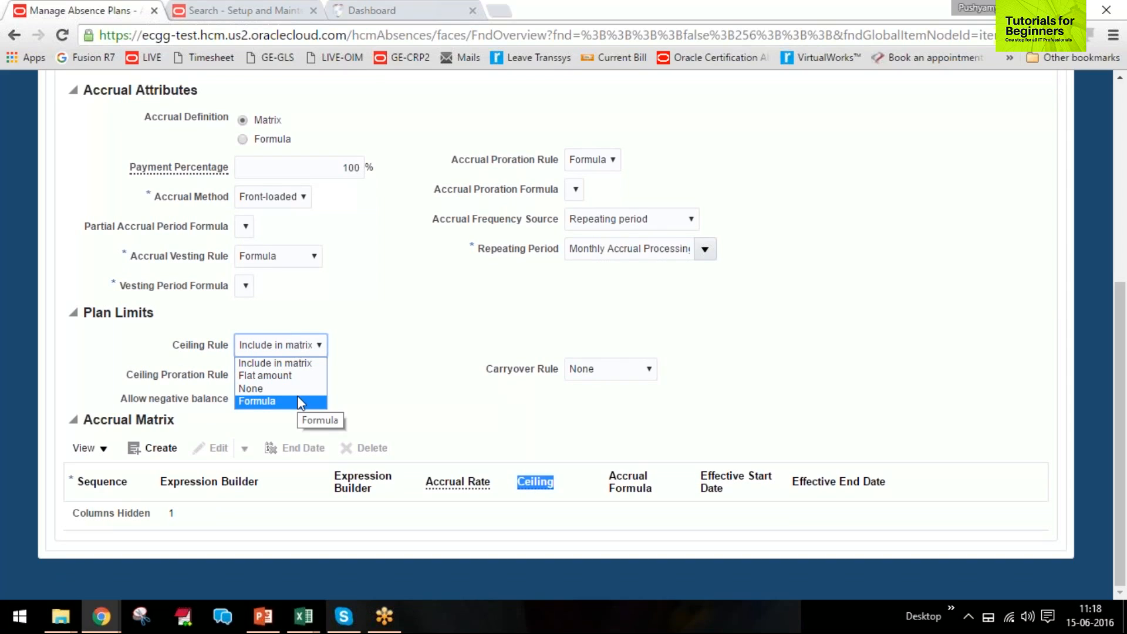
pyautogui.click(288, 364)
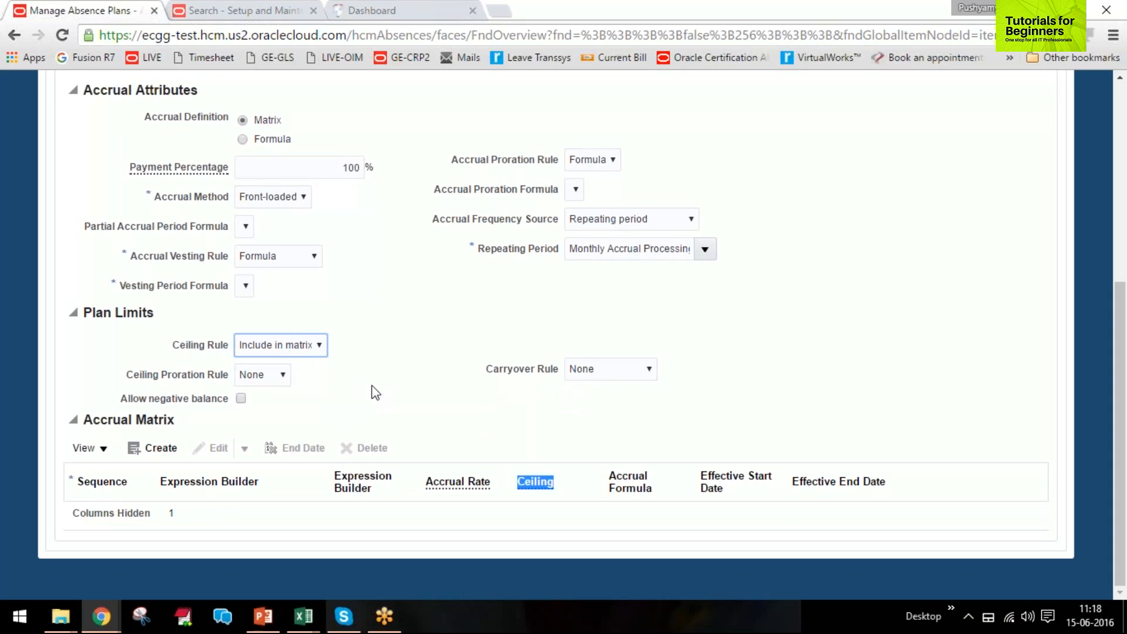
# Review the ceiling proration rule options and keep the rule at None
pyautogui.click(269, 381)
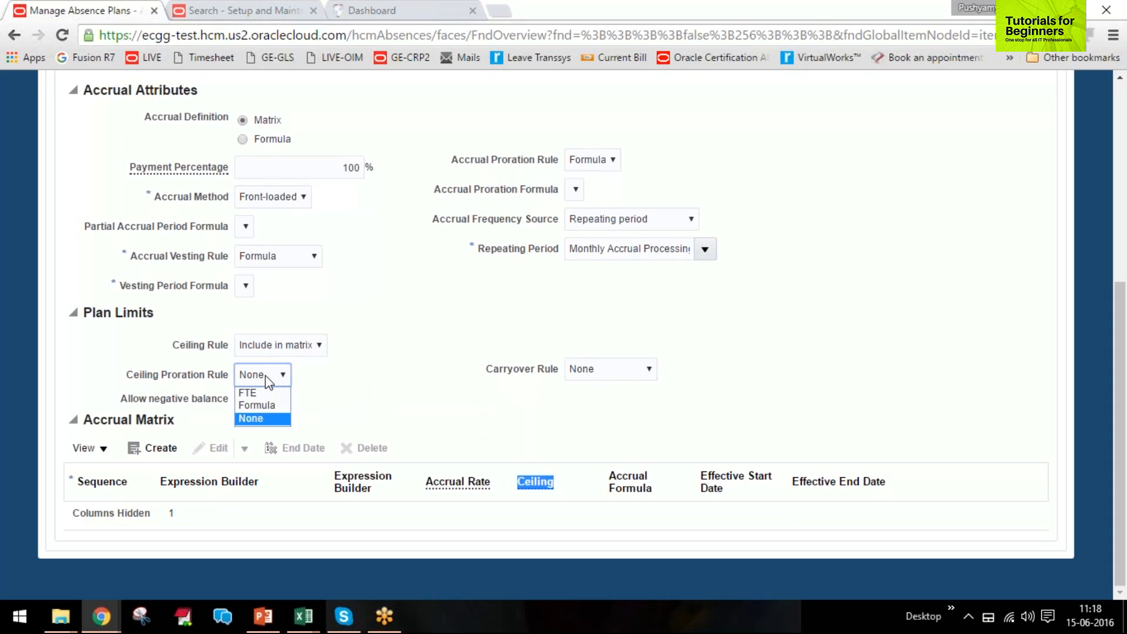
pyautogui.click(273, 380)
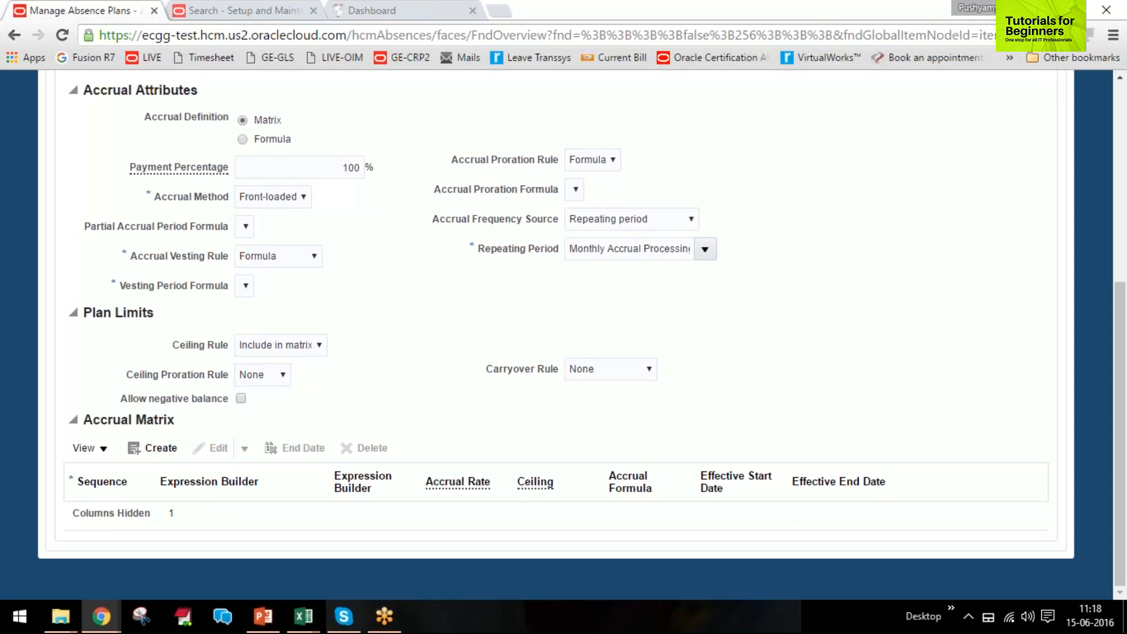
pyautogui.click(278, 379)
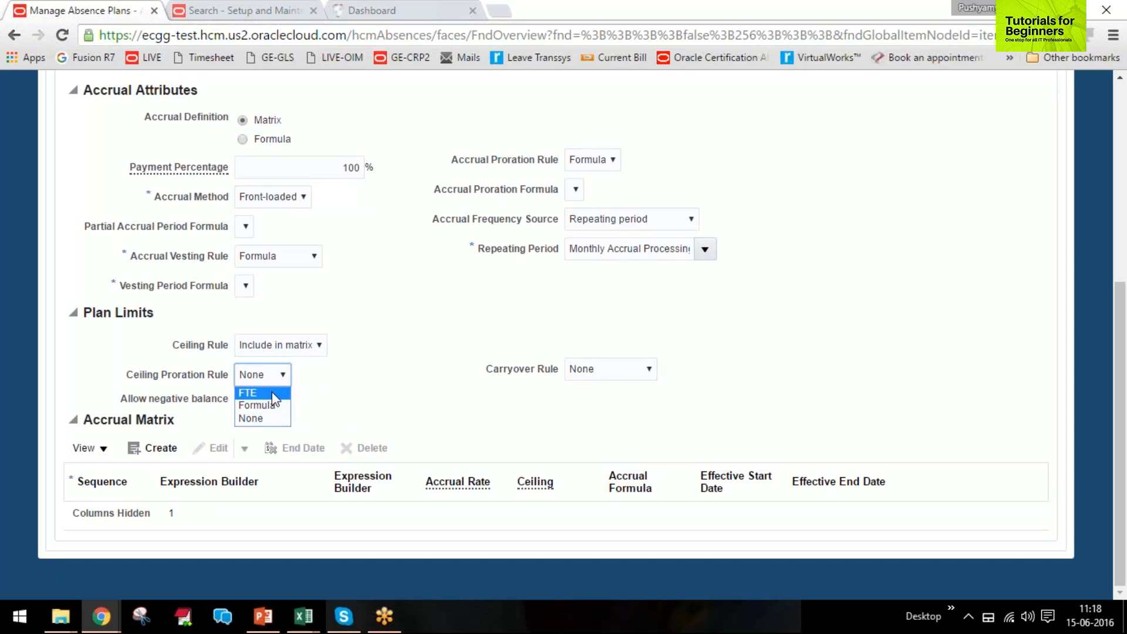
pyautogui.click(273, 418)
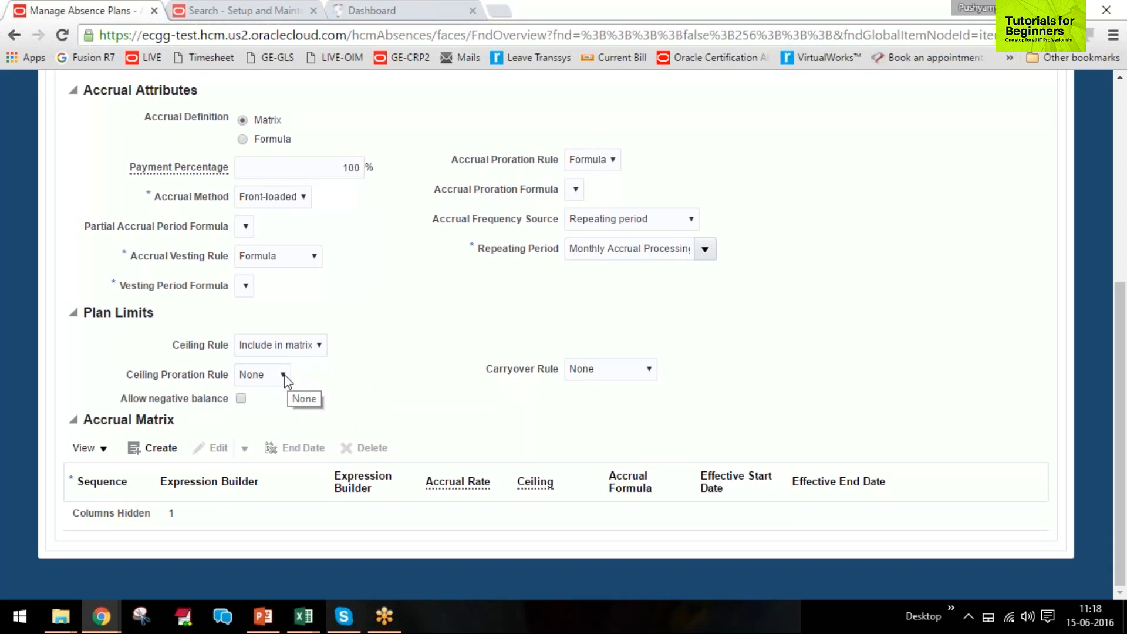
# Set the carryover rule to Include in matrix and point out the Carryover Limit column in the accrual matrix
pyautogui.click(616, 368)
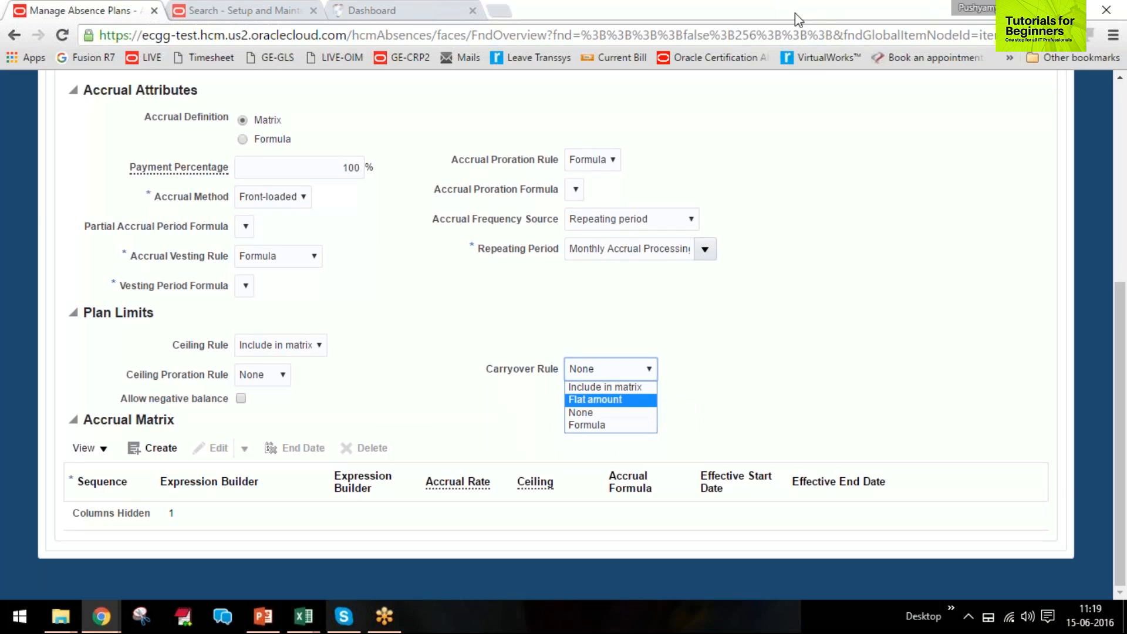
pyautogui.click(828, 9)
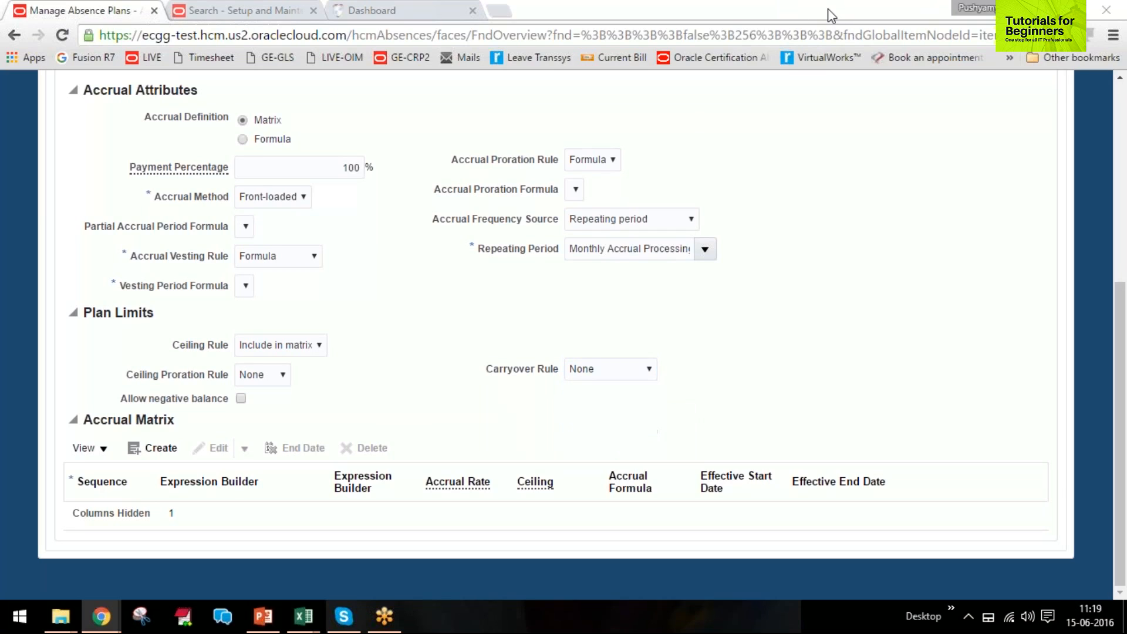
pyautogui.click(1098, 18)
pyautogui.click(637, 371)
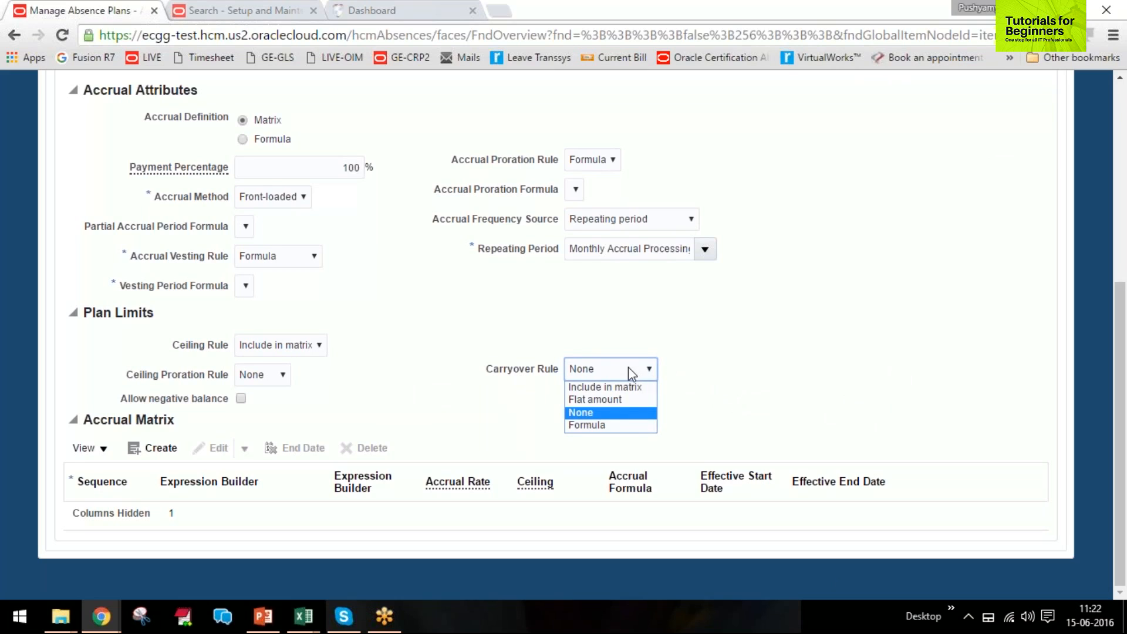
pyautogui.click(626, 387)
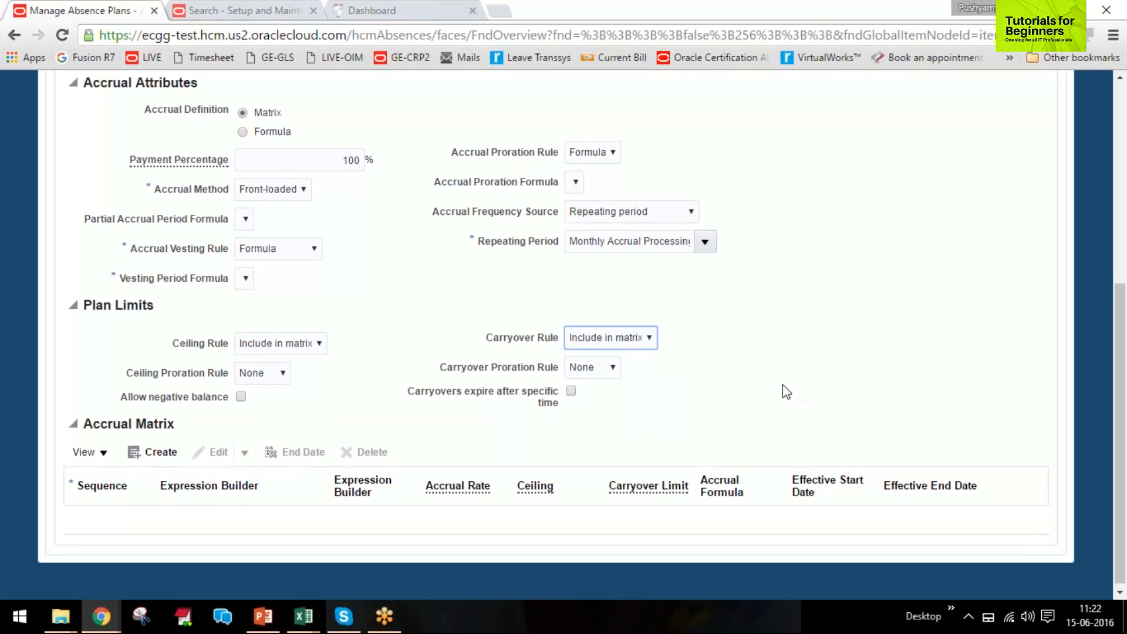
pyautogui.moveTo(610, 481); pyautogui.dragTo(693, 480)
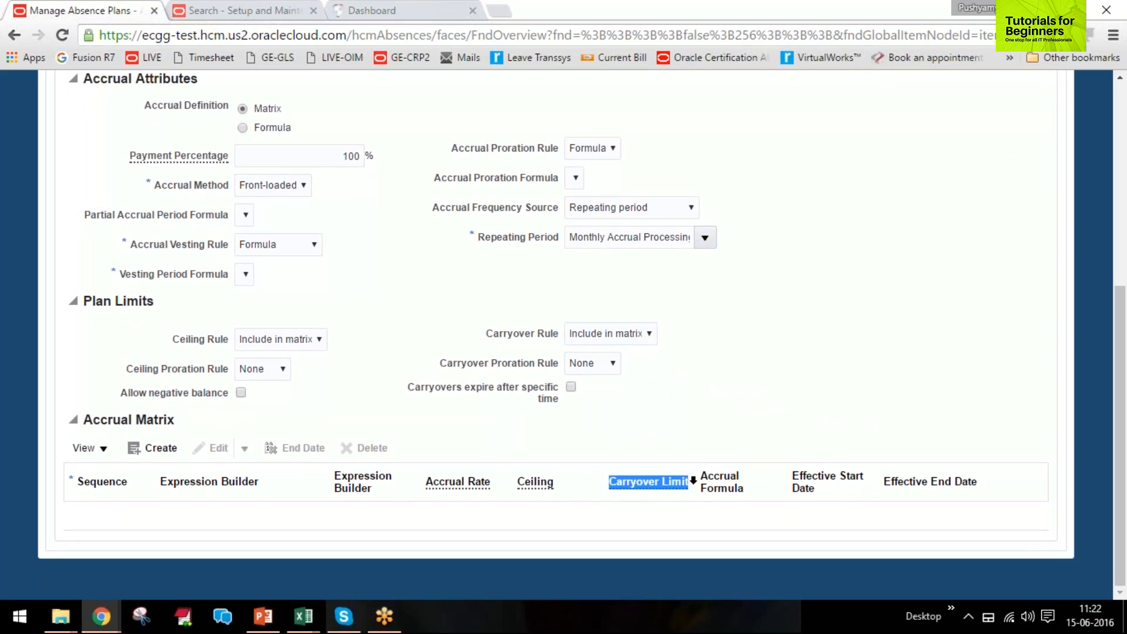
# Try Formula as the carryover rule and return the rule to Include in matrix
pyautogui.click(621, 334)
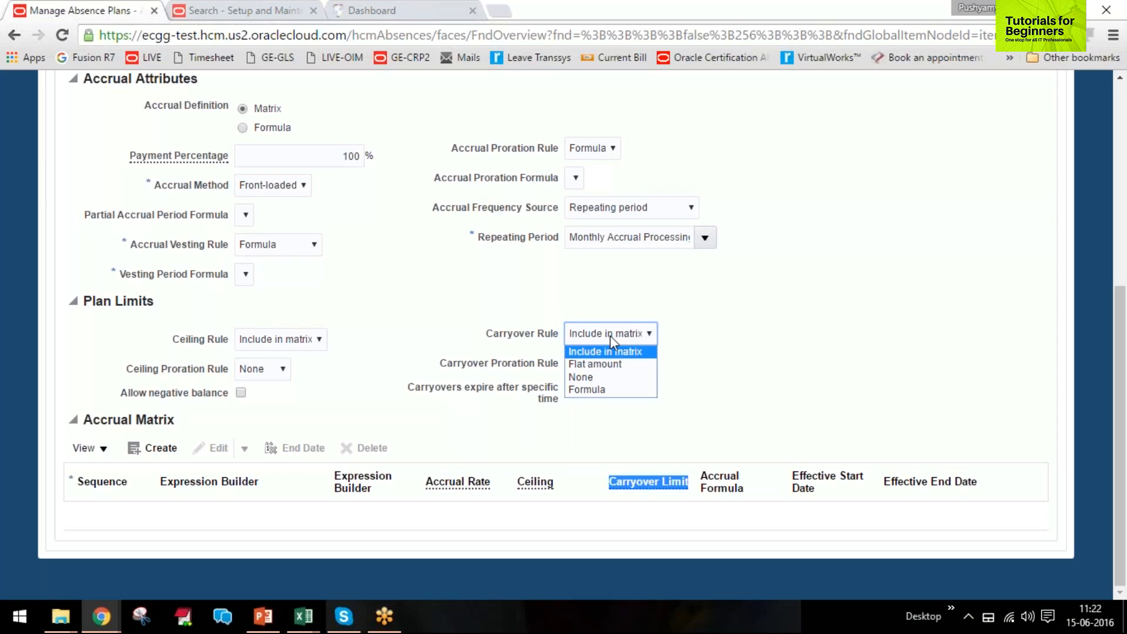
pyautogui.click(596, 388)
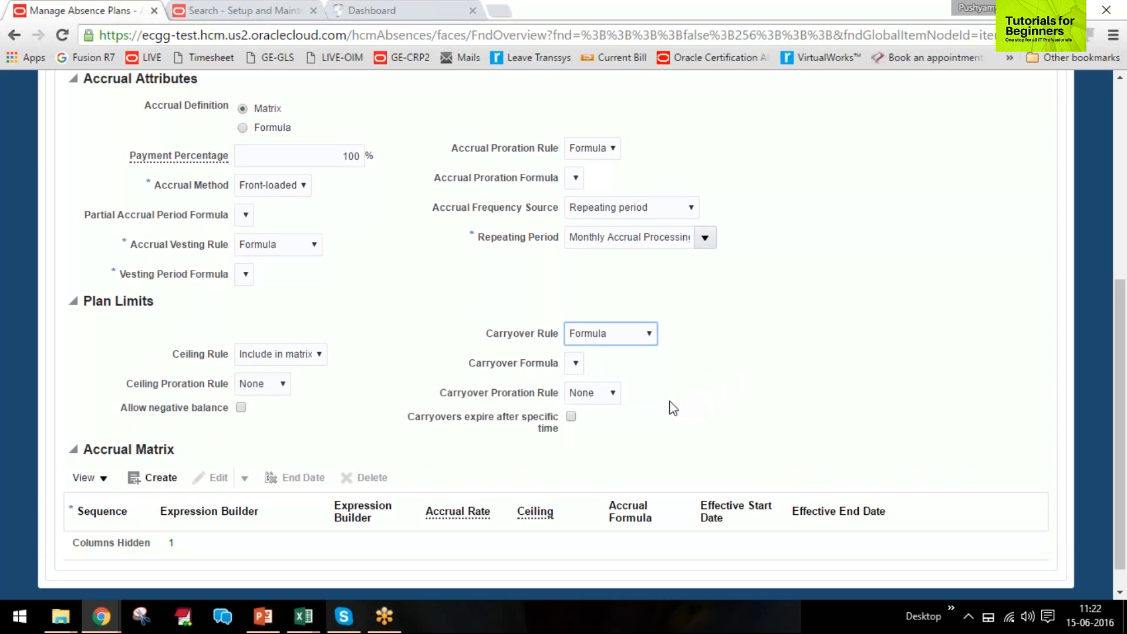
pyautogui.click(637, 336)
pyautogui.click(622, 350)
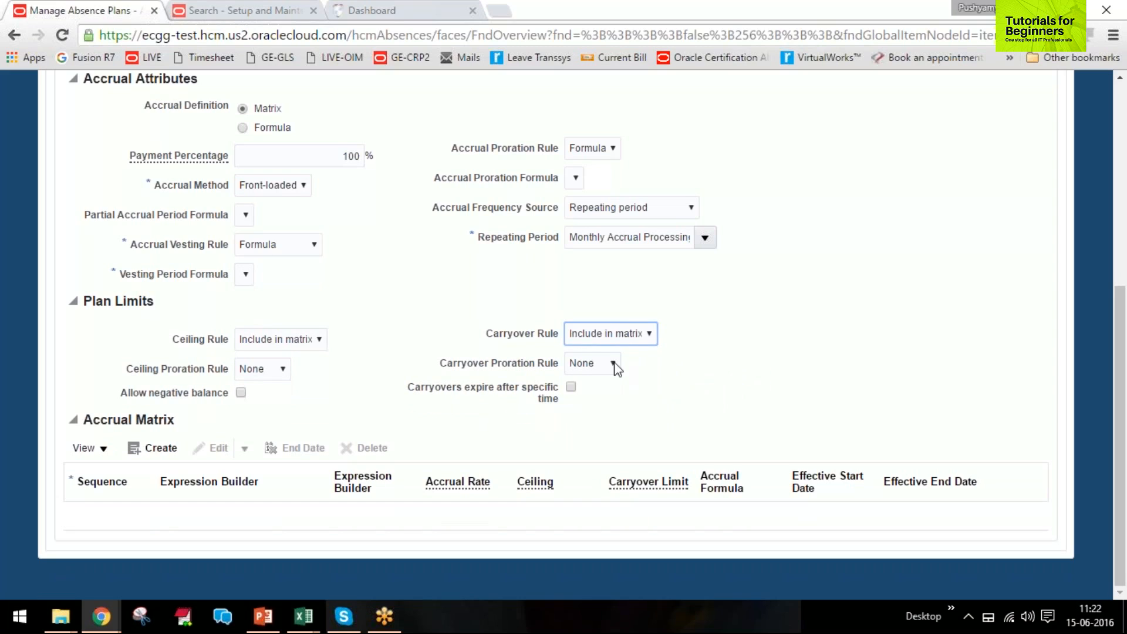
# Point out the carryover proration rule and enable carryovers to expire after a specific time
pyautogui.moveTo(442, 365); pyautogui.dragTo(723, 374)
pyautogui.click(723, 373)
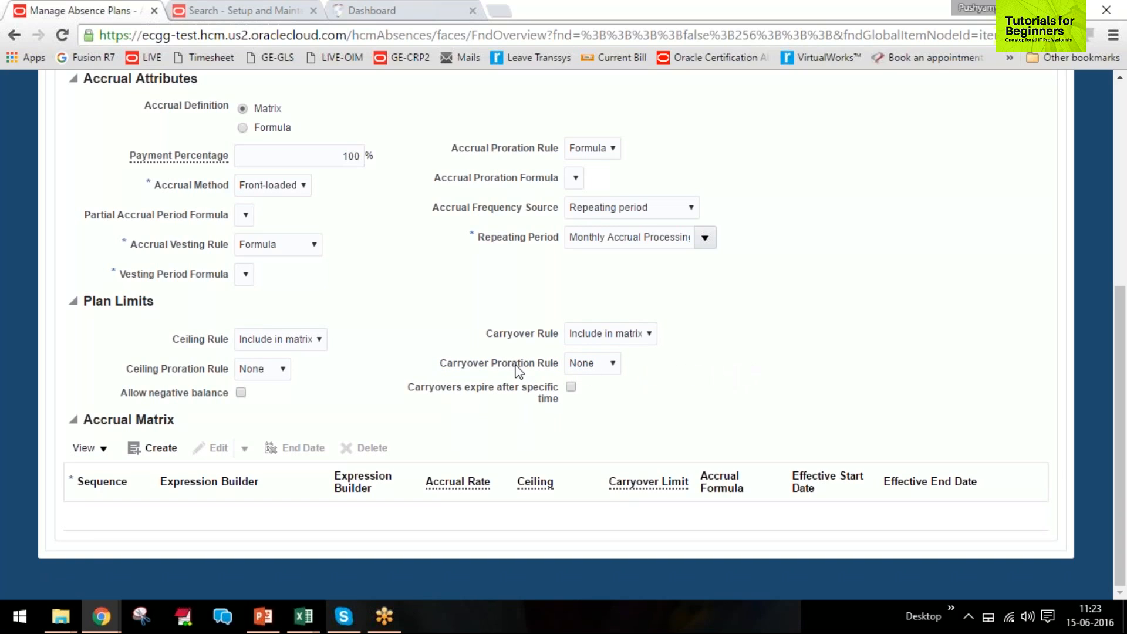
pyautogui.moveTo(408, 387); pyautogui.dragTo(562, 404)
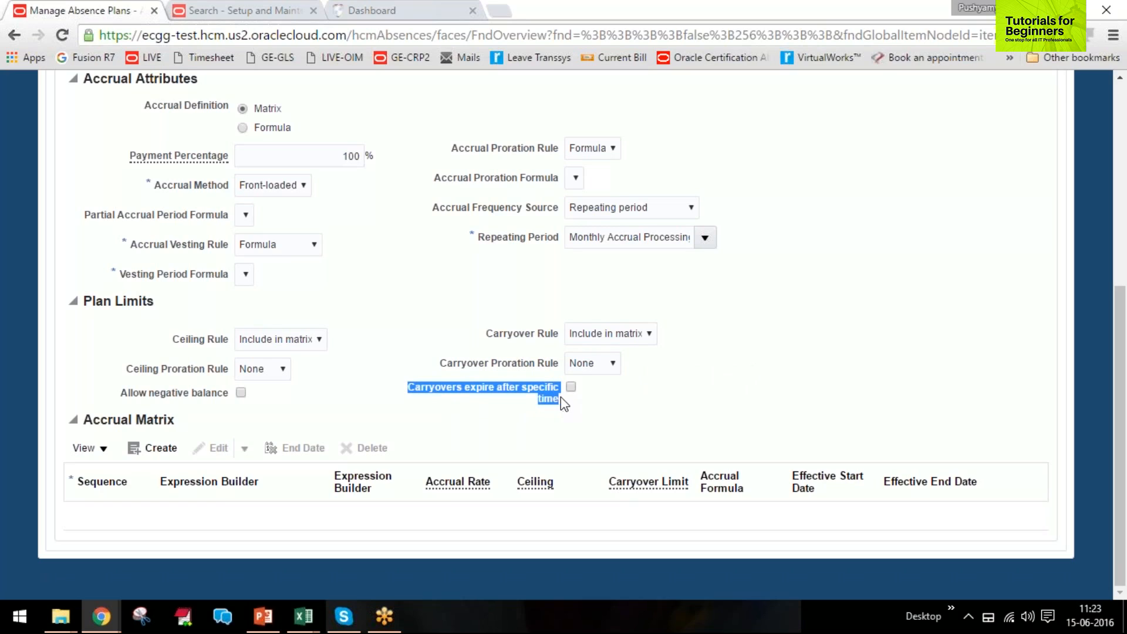
pyautogui.moveTo(573, 394)
pyautogui.click(571, 387)
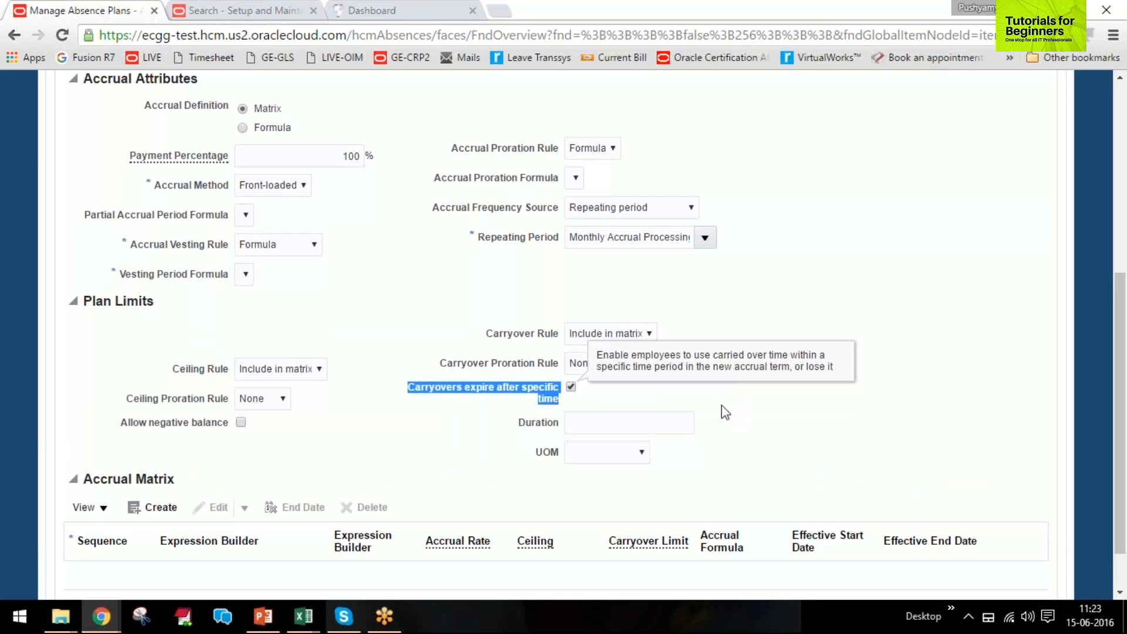
# Set the carryover expiration duration to 3 with Months as its unit of measure
pyautogui.click(673, 423)
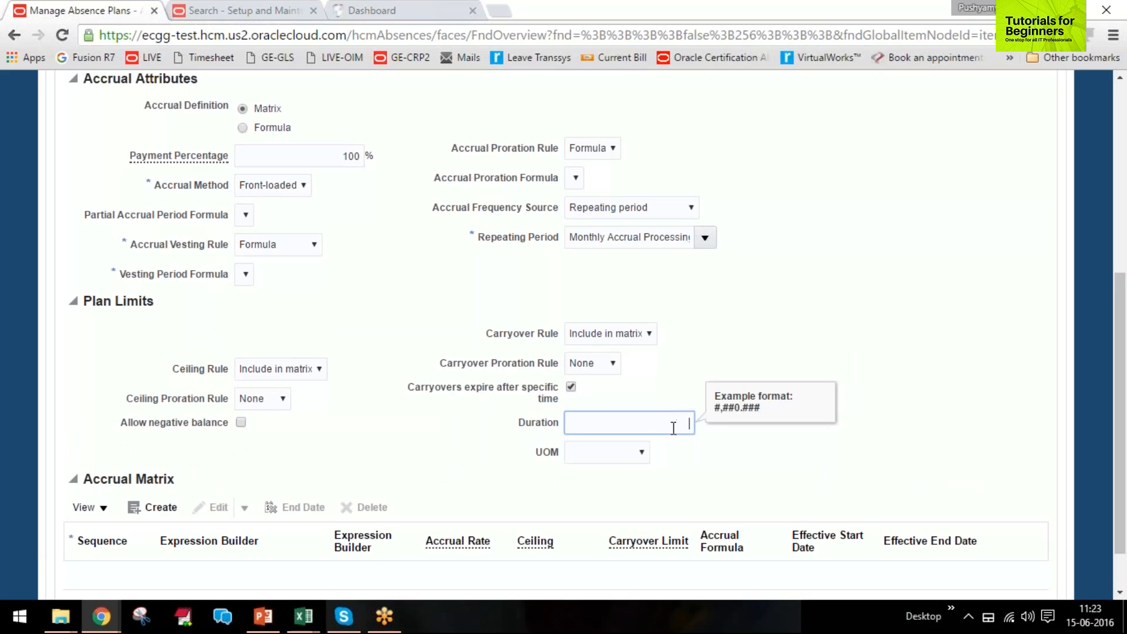
pyautogui.click(625, 453)
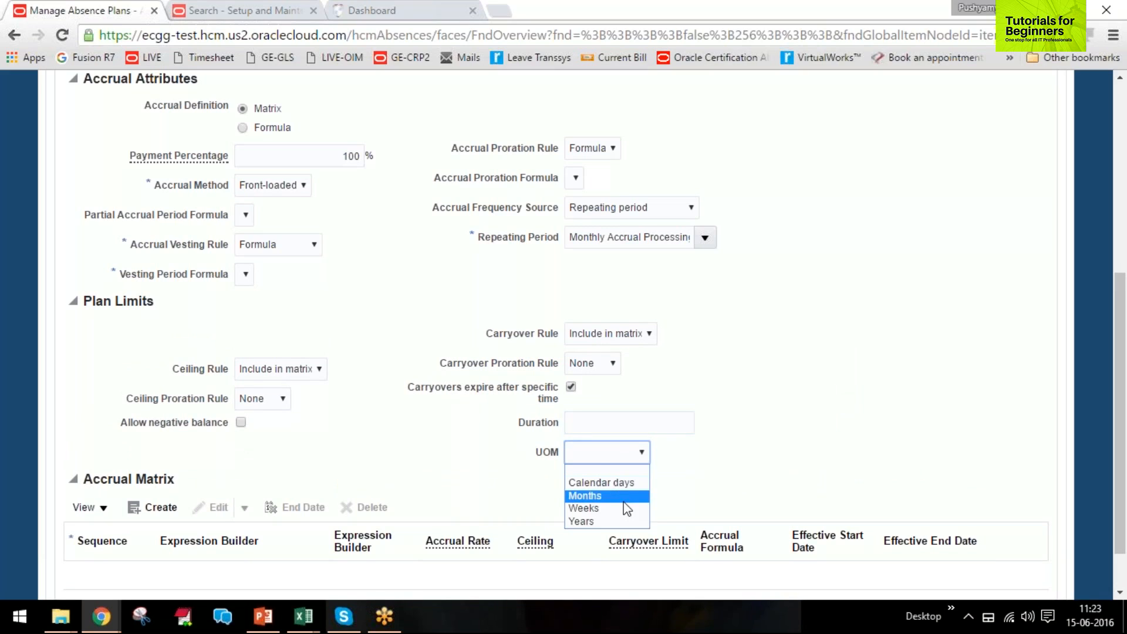
pyautogui.click(772, 427)
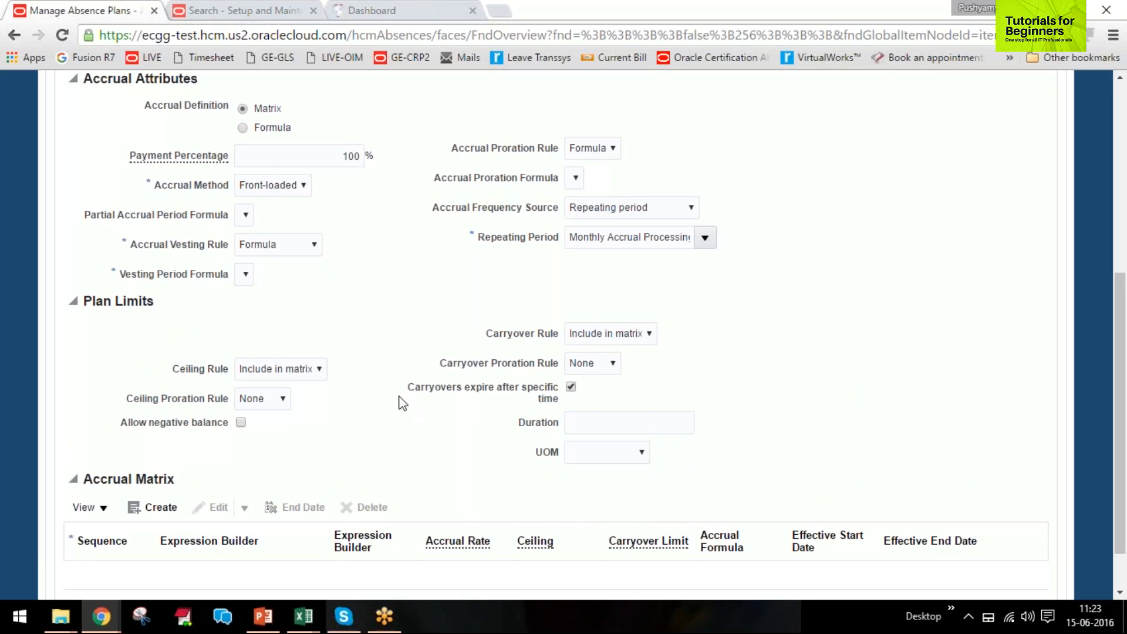
pyautogui.click(638, 424)
pyautogui.write('3')
pyautogui.press('Tab')
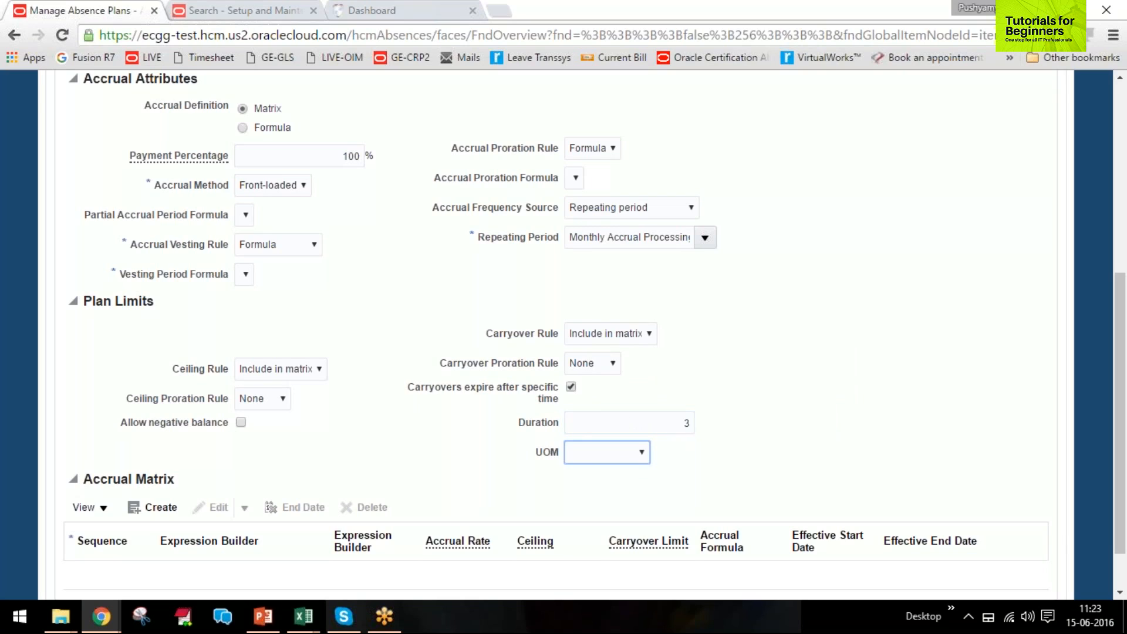
pyautogui.press('m')
pyautogui.press('Tab')
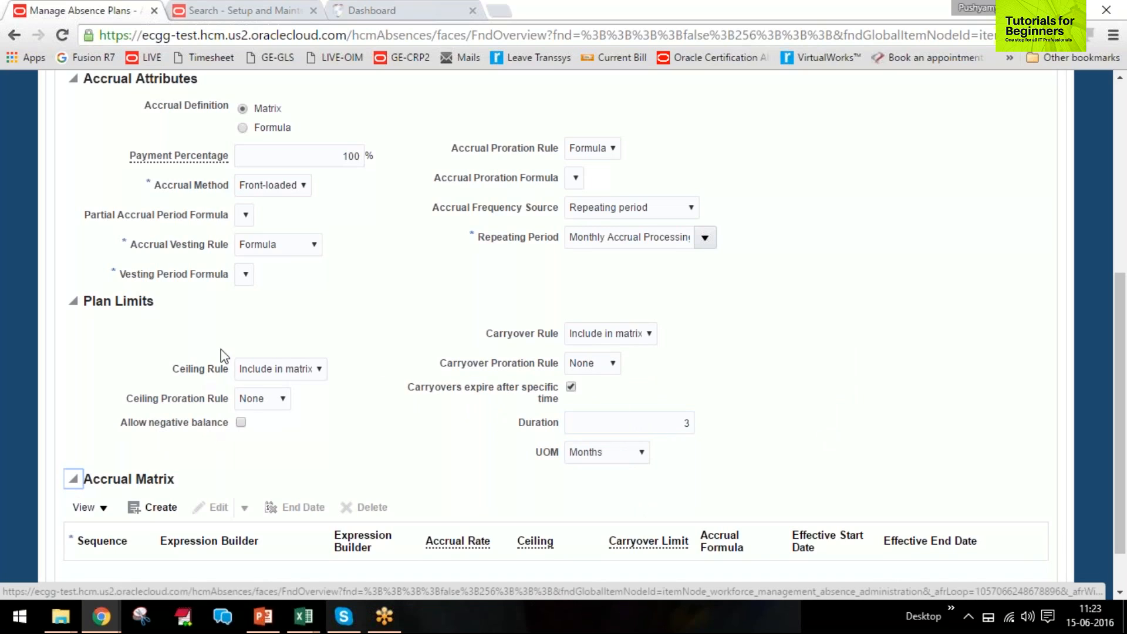
# Allow a negative balance in the plan limits and set the negative balance limit to 5 days
pyautogui.moveTo(121, 423); pyautogui.dragTo(230, 433)
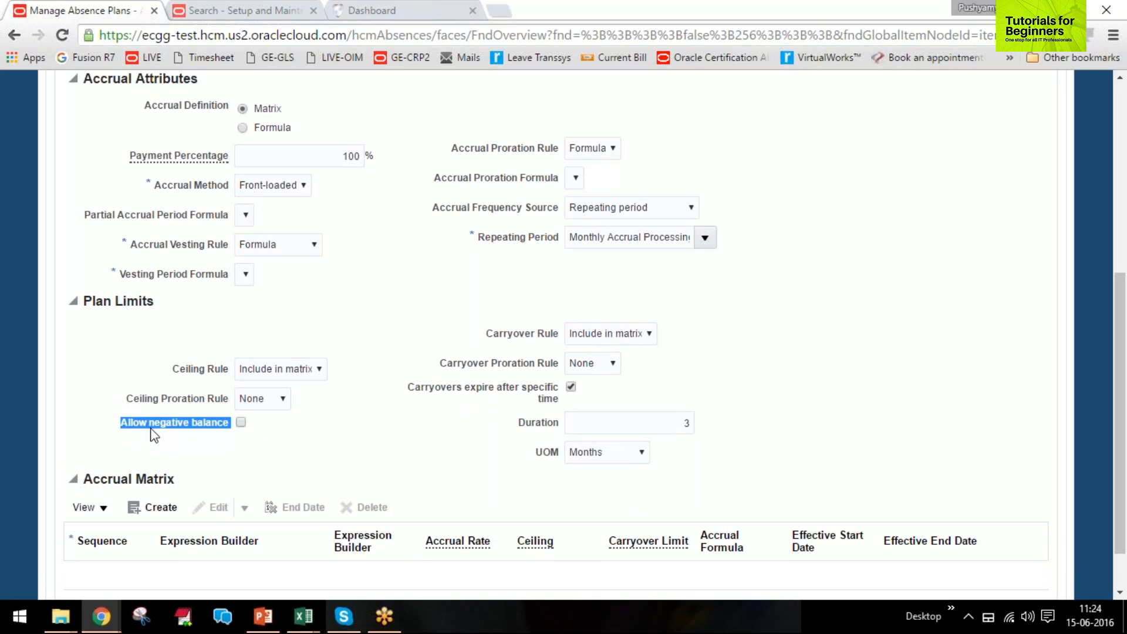
pyautogui.scroll(-1, 157, 432)
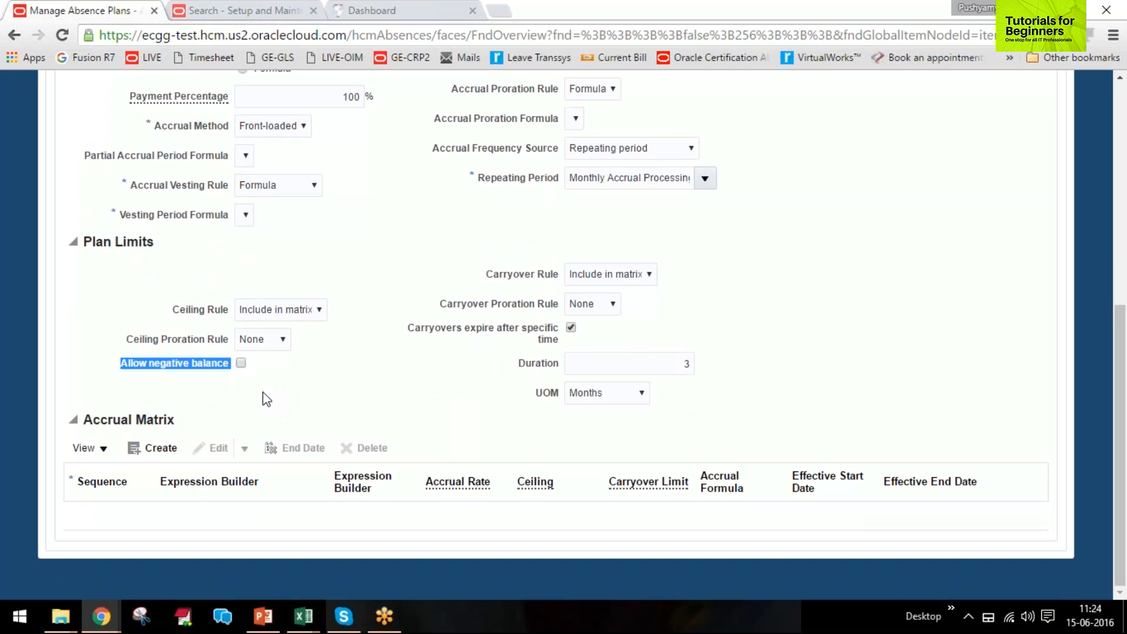
pyautogui.click(241, 364)
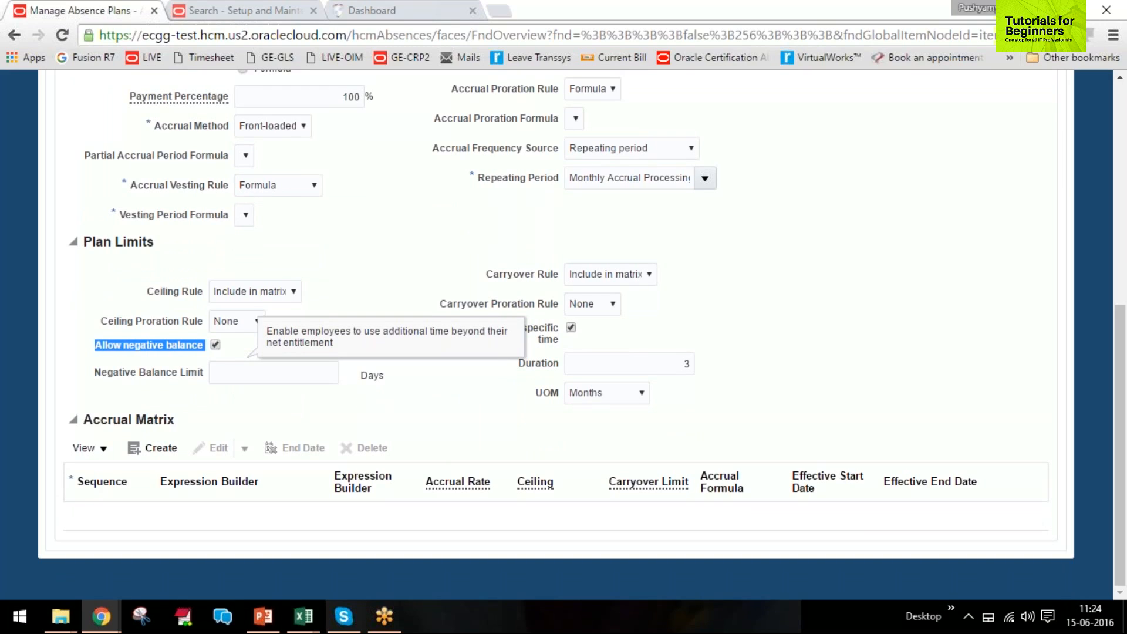
pyautogui.click(308, 373)
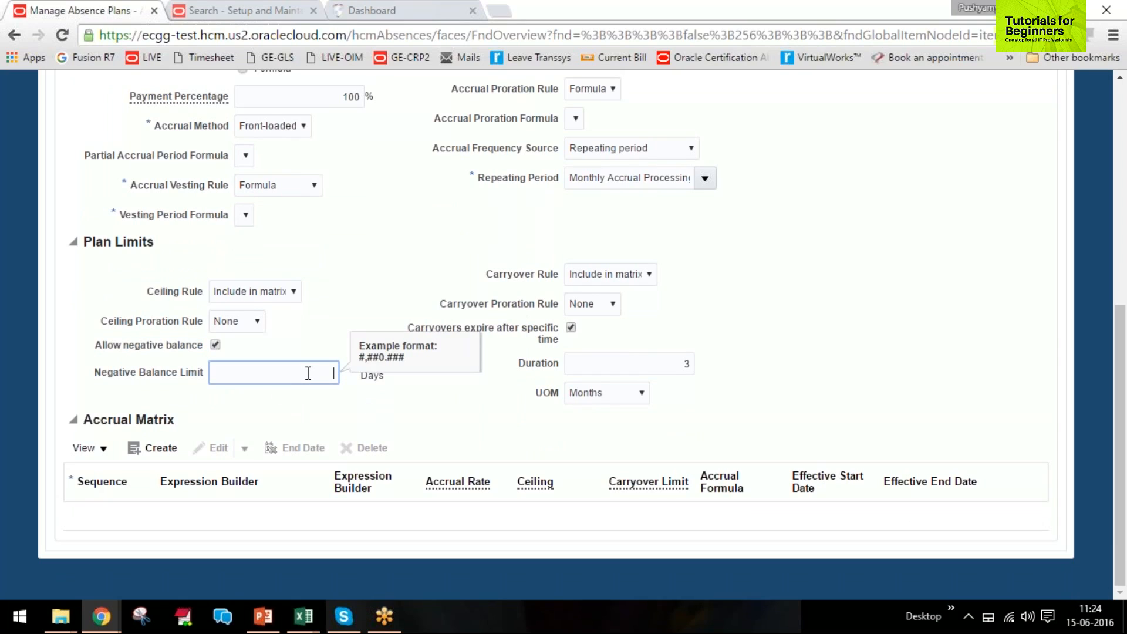
pyautogui.press('Tab')
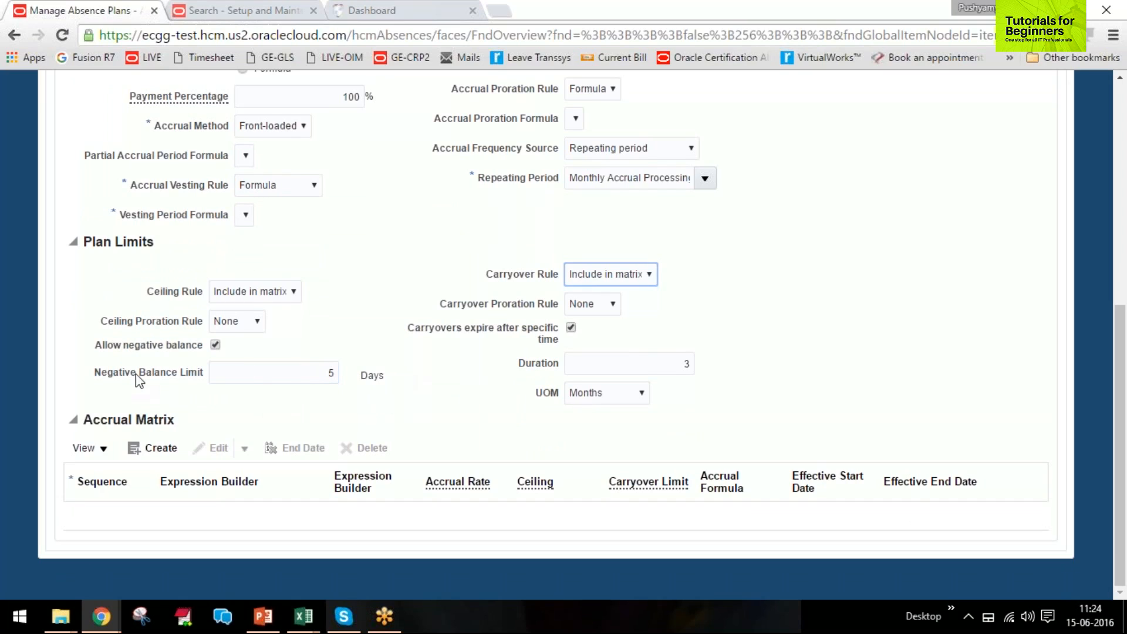
# Change the negative balance limit to 0 days
pyautogui.doubleClick(332, 373)
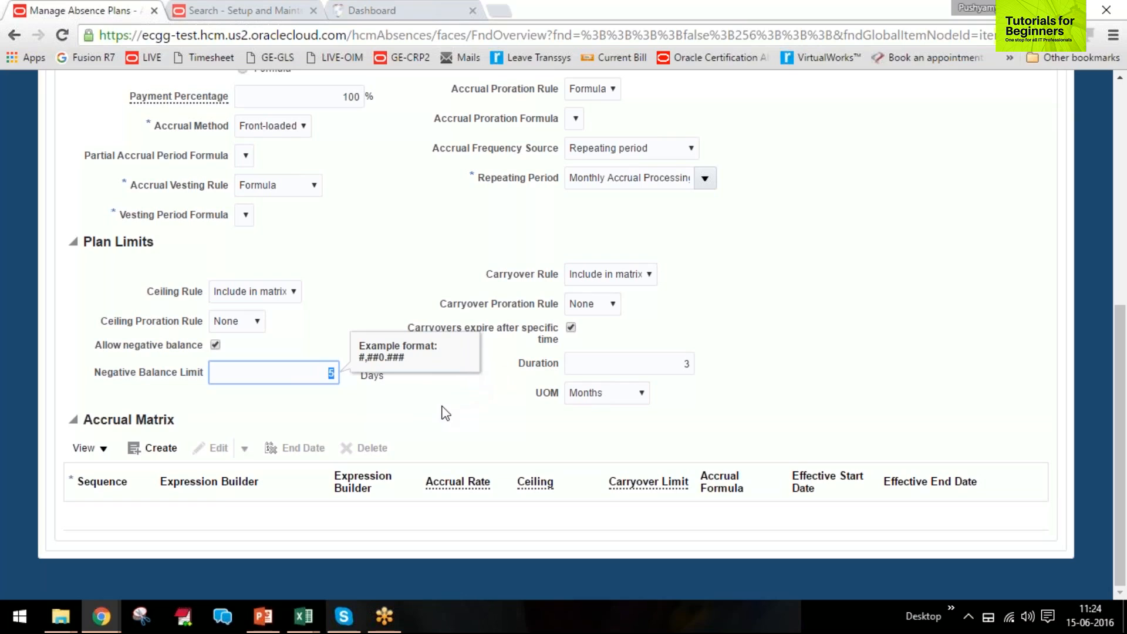
pyautogui.write('0')
pyautogui.press('Tab')
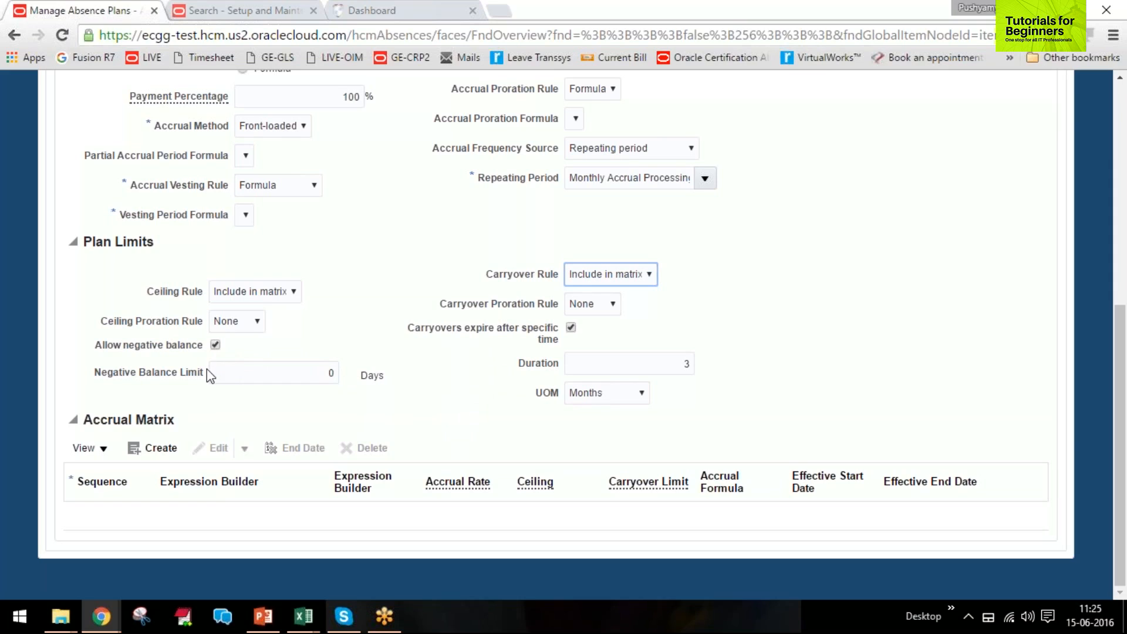
pyautogui.moveTo(216, 347)
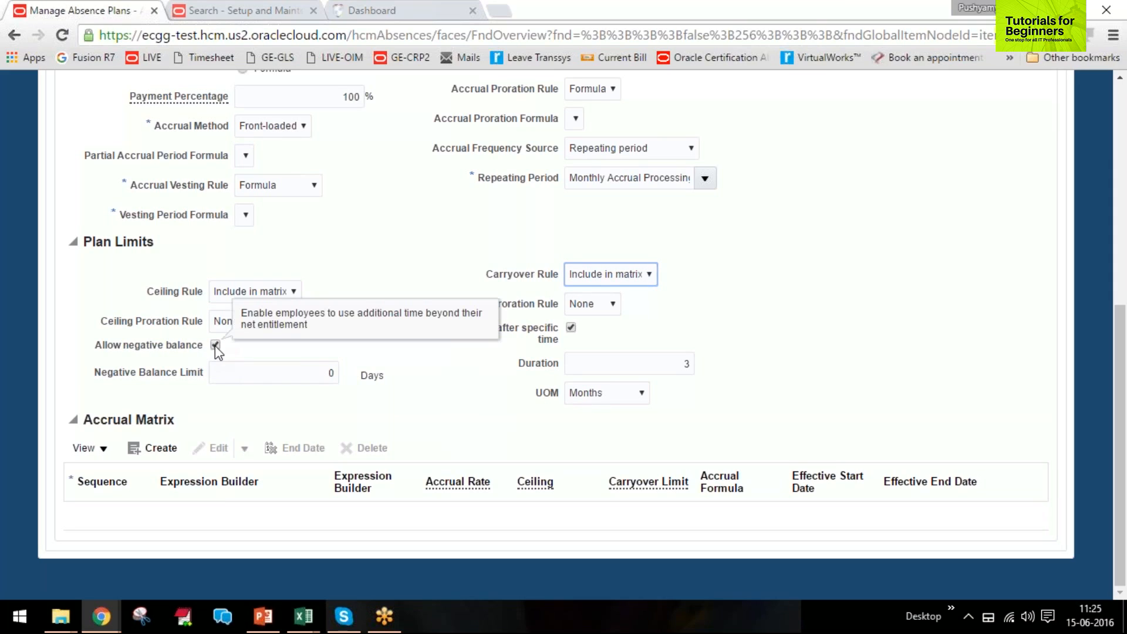
pyautogui.doubleClick(332, 373)
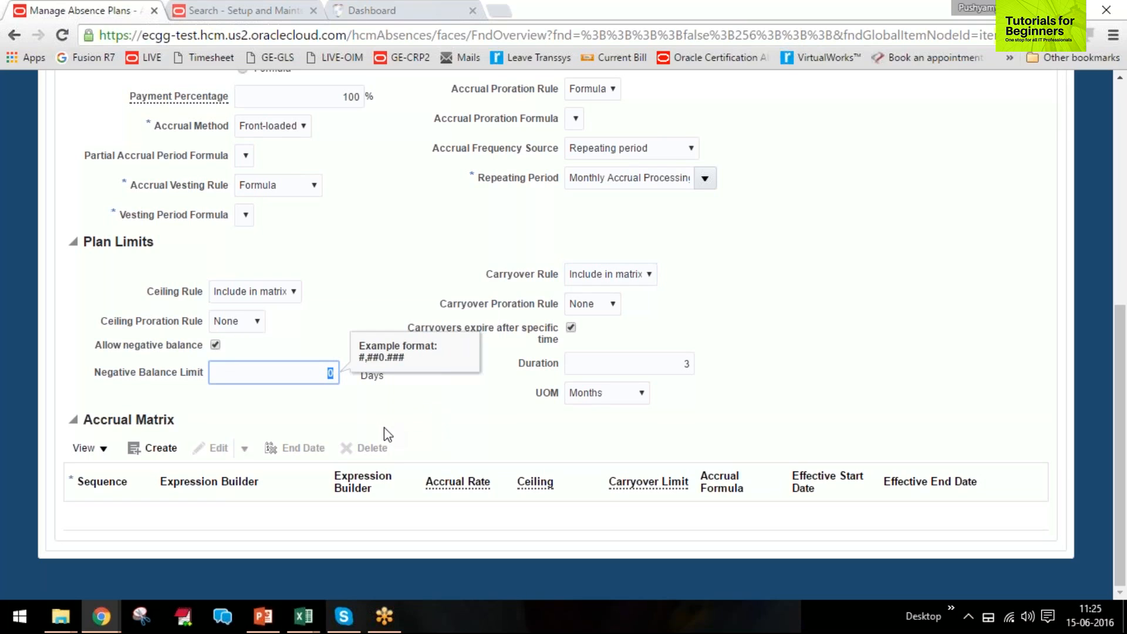
# Review the completed plan limits and try to create a new row in the accrual matrix
pyautogui.scroll(3, 382, 452)
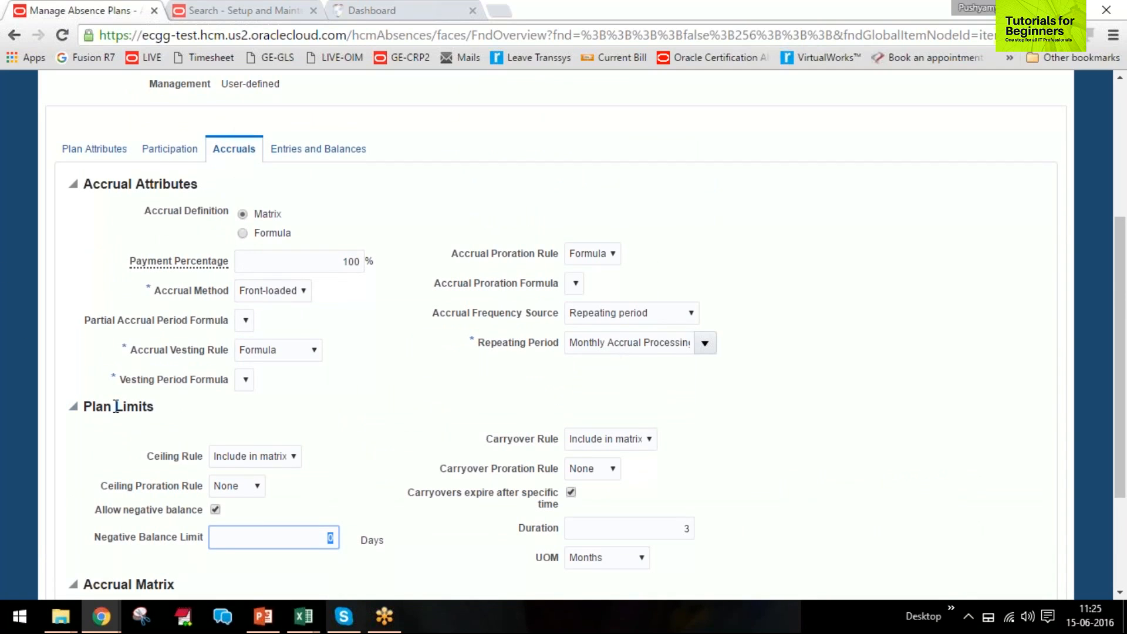
pyautogui.scroll(-3, 352, 387)
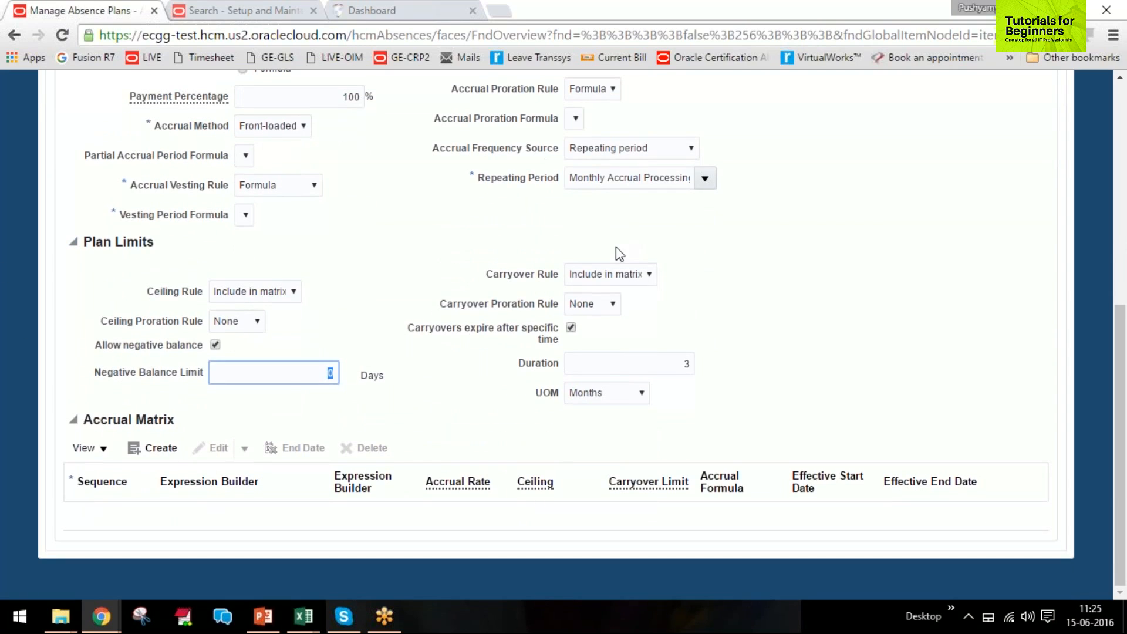
pyautogui.moveTo(571, 340)
pyautogui.click(163, 447)
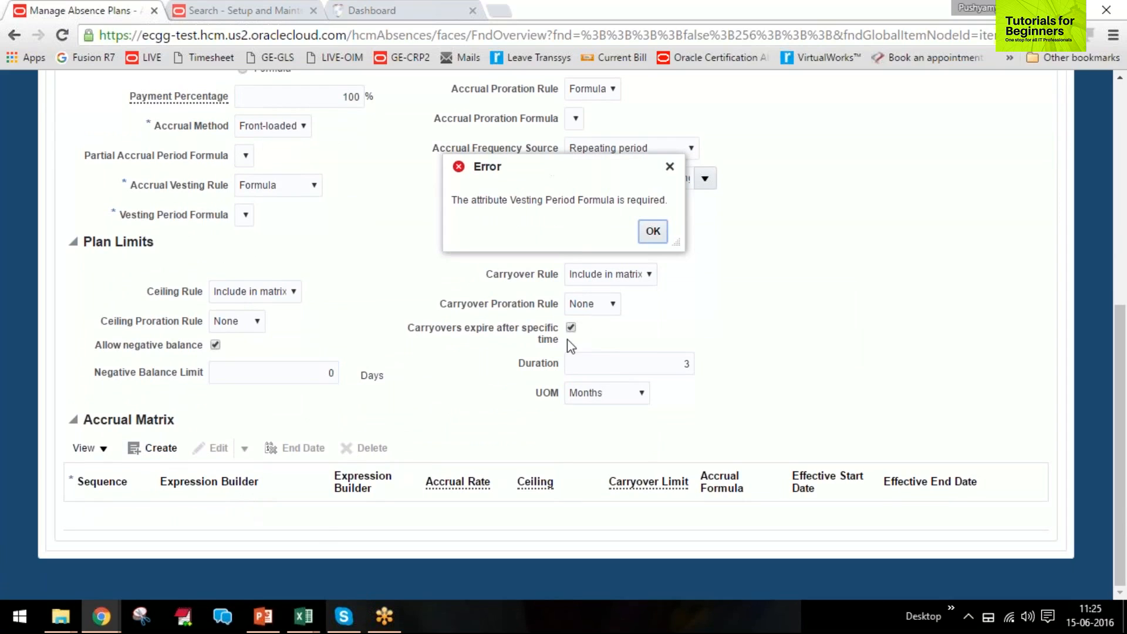
# Dismiss the vesting period formula error and set the accrual vesting rule to None
pyautogui.click(653, 231)
pyautogui.click(270, 184)
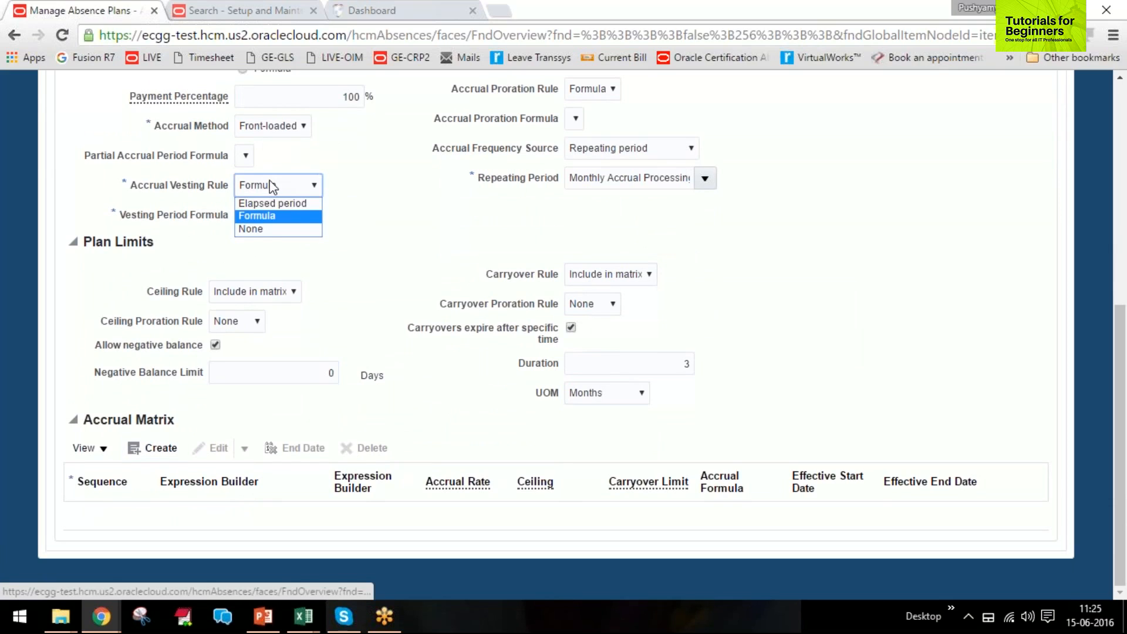
pyautogui.click(273, 229)
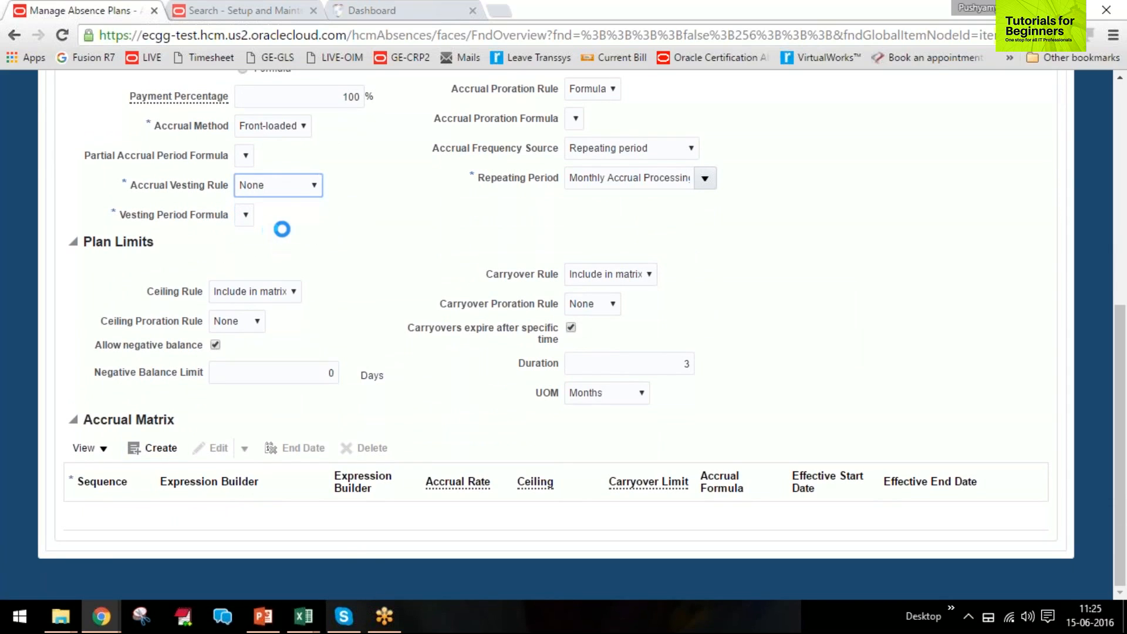
pyautogui.scroll(2, 373, 259)
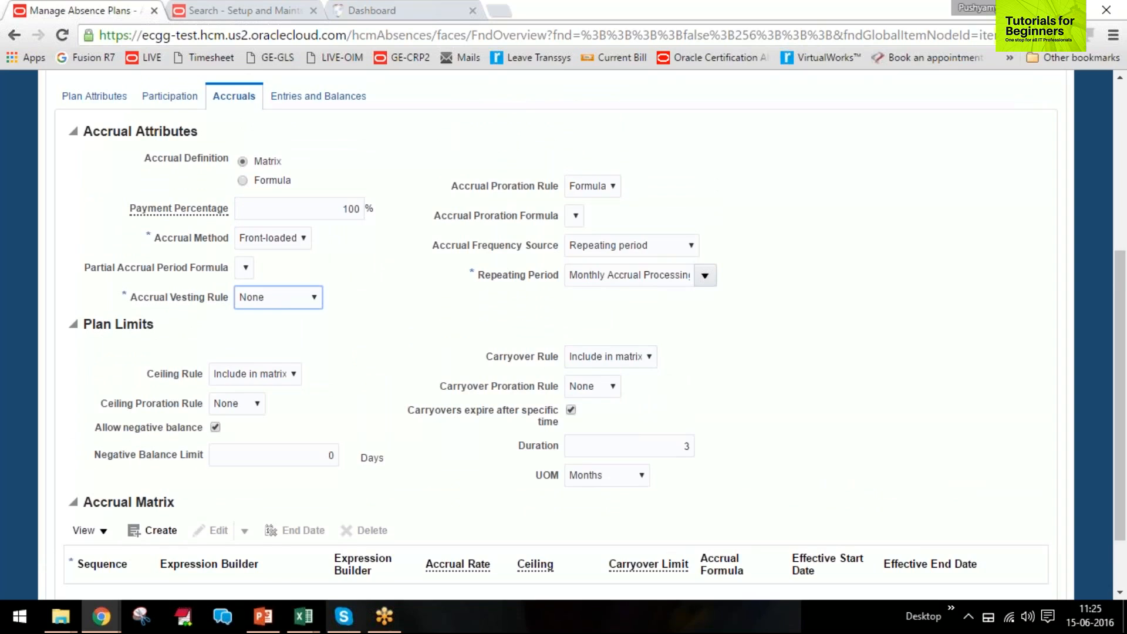
pyautogui.scroll(-2, 197, 418)
# Create a new row in the accrual matrix and give it sequence 1
pyautogui.click(158, 448)
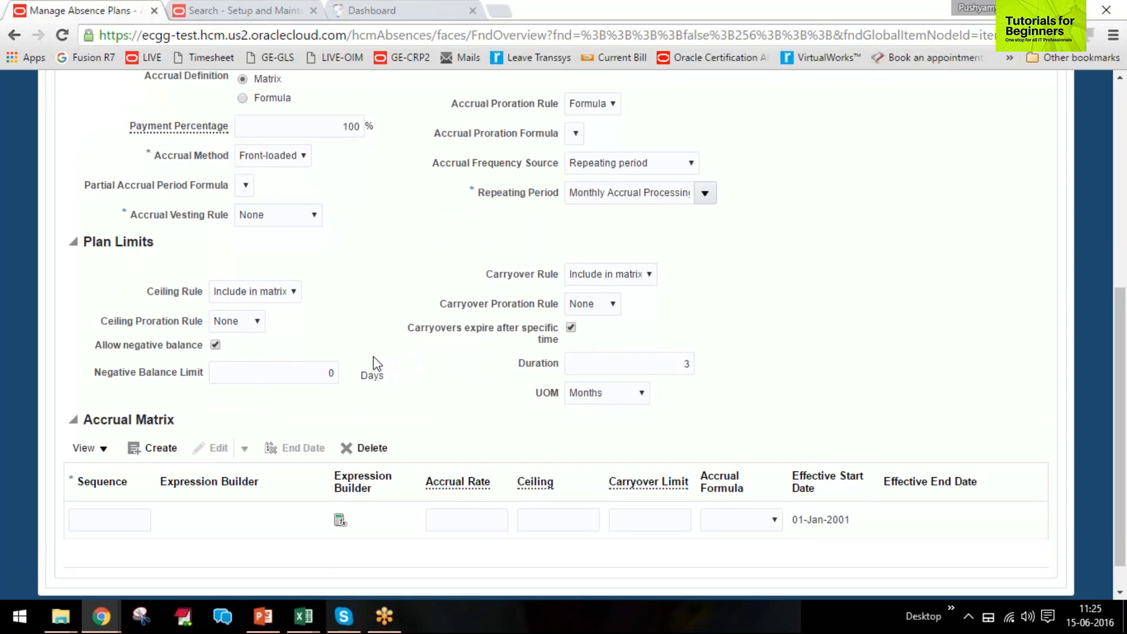
pyautogui.scroll(-1, 378, 364)
pyautogui.click(110, 484)
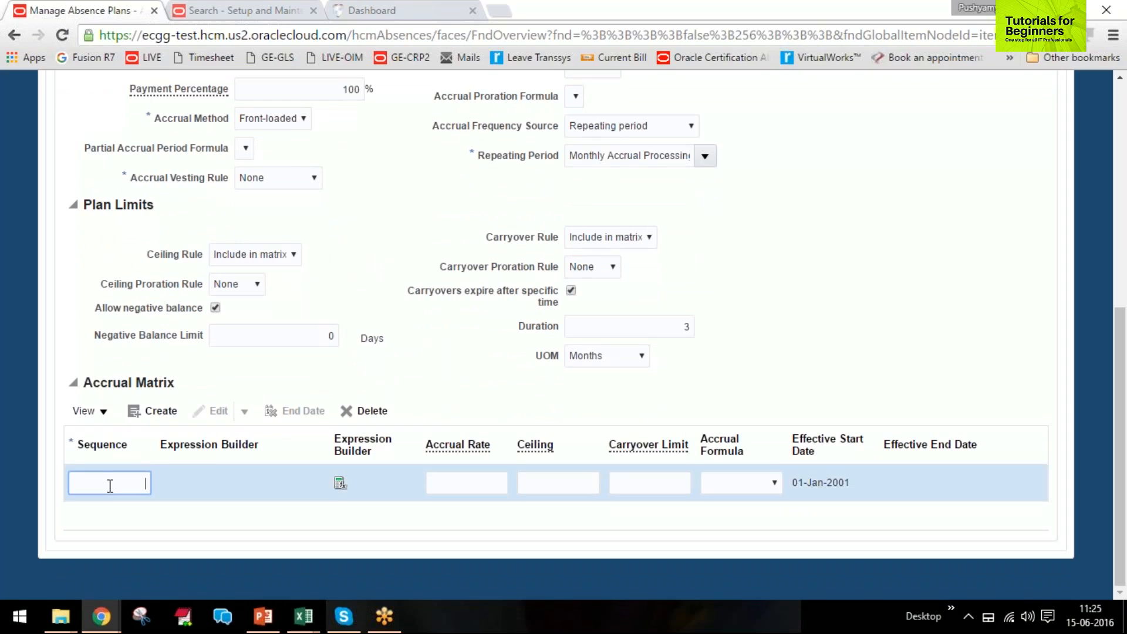
# Open the expression builder for the sequence 1 row and examine the attributes offered under the Person entity
pyautogui.click(339, 485)
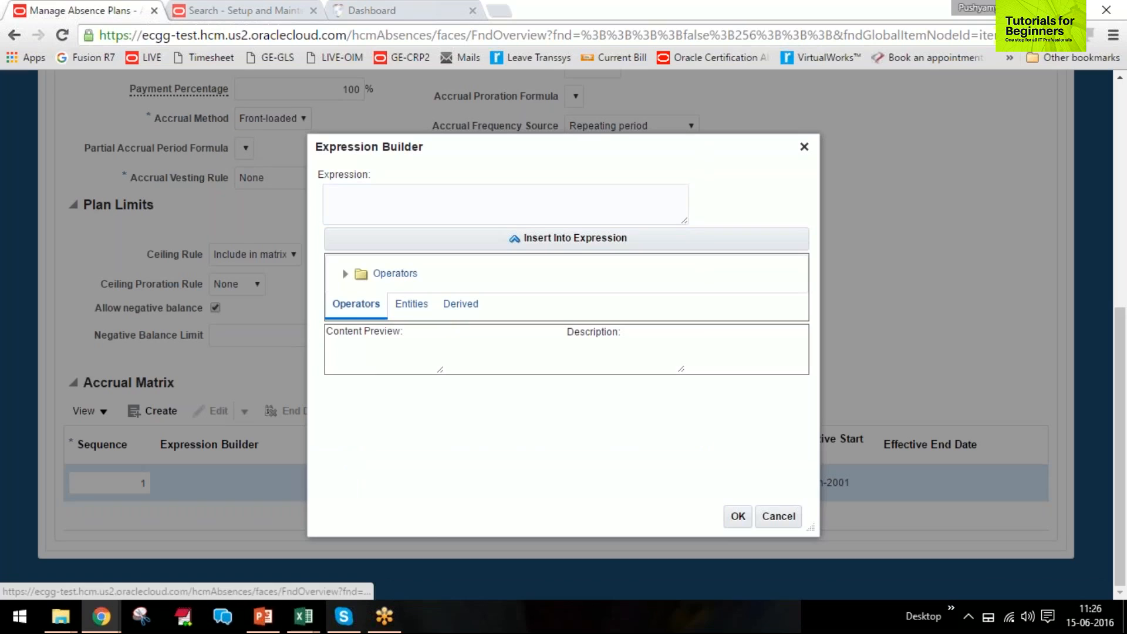
pyautogui.click(456, 305)
pyautogui.click(456, 306)
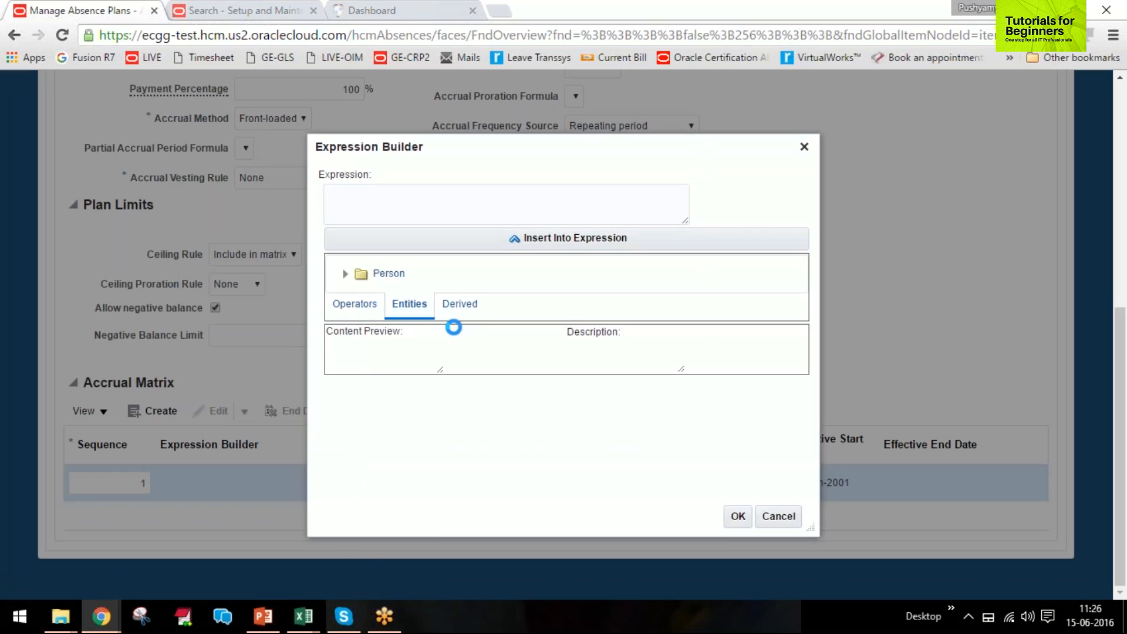
pyautogui.click(406, 306)
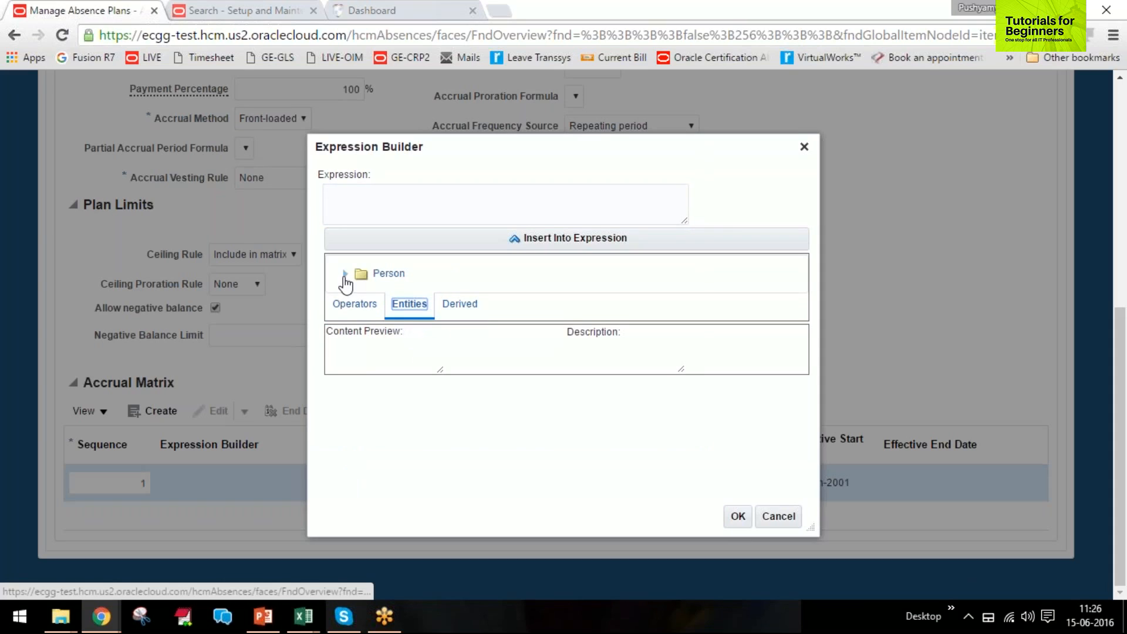
pyautogui.click(345, 275)
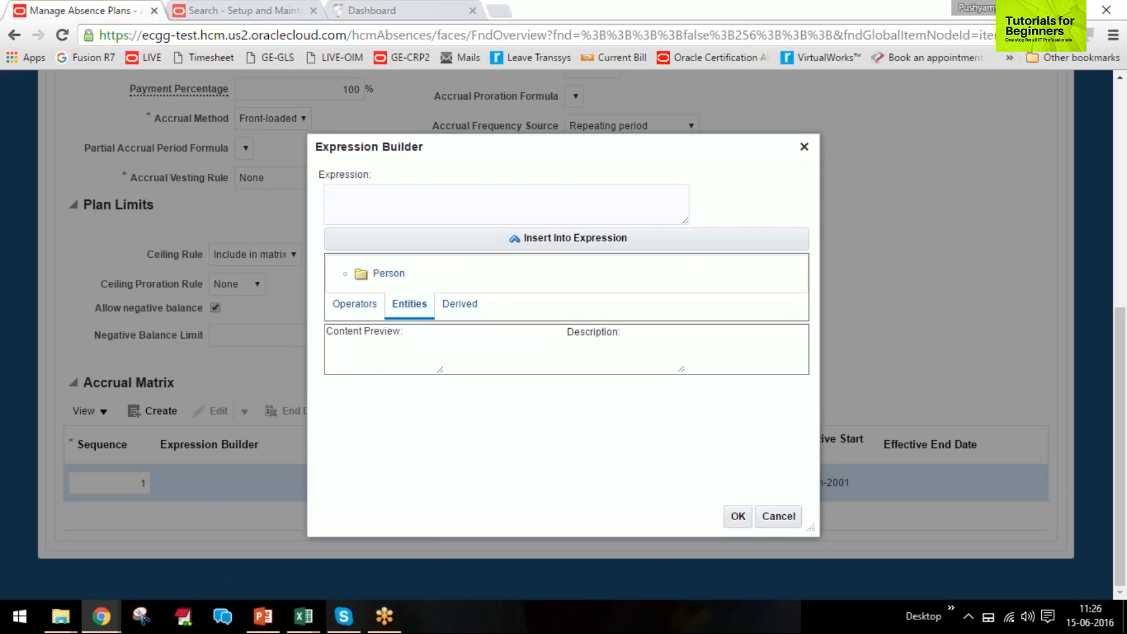
pyautogui.scroll(-3, 649, 297)
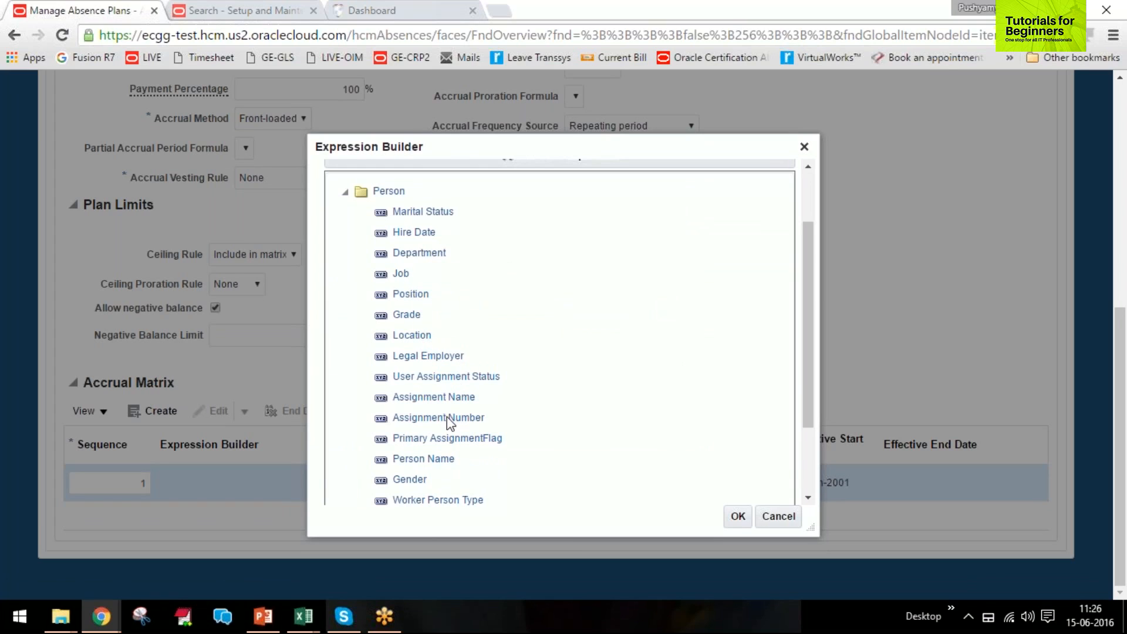
pyautogui.scroll(-2, 449, 422)
pyautogui.scroll(4, 433, 420)
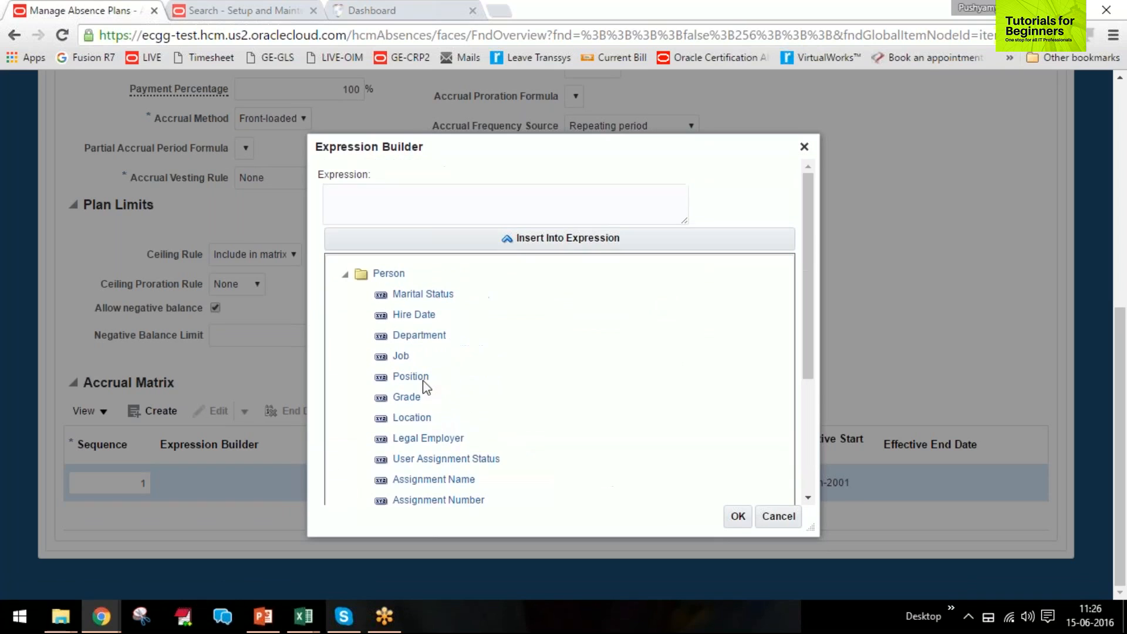
pyautogui.scroll(-3, 424, 347)
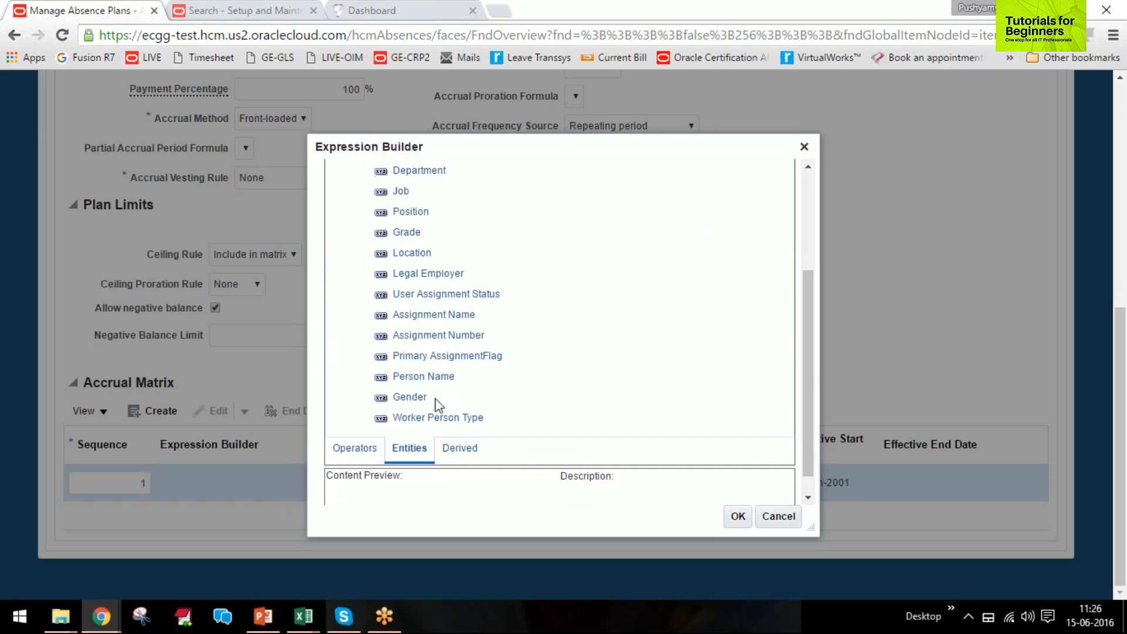
pyautogui.scroll(2, 442, 419)
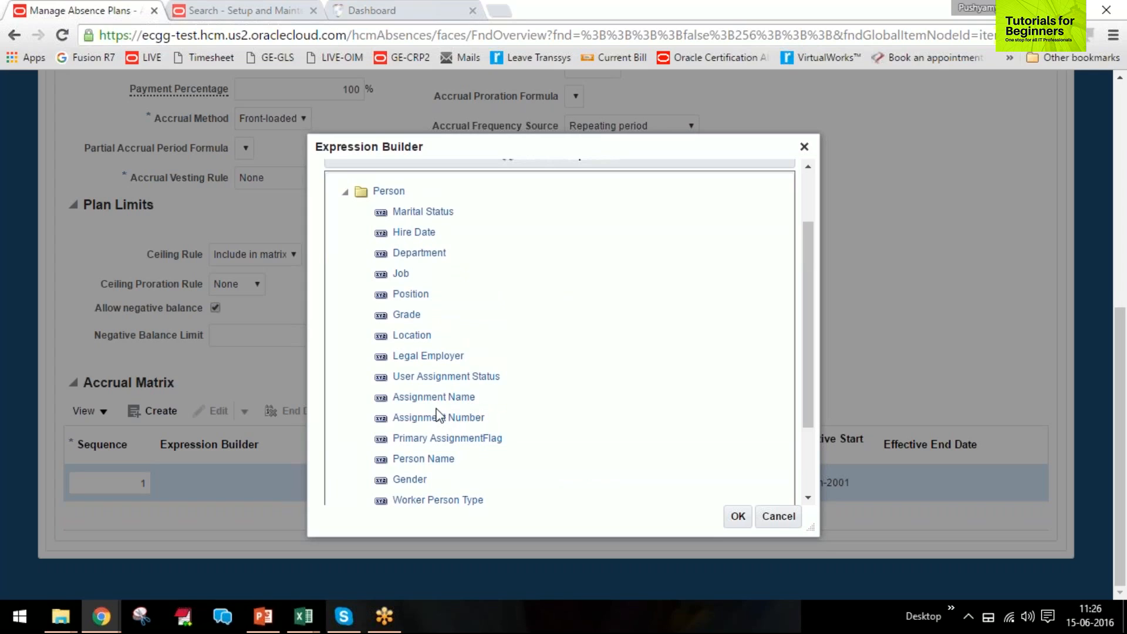
pyautogui.scroll(2, 440, 417)
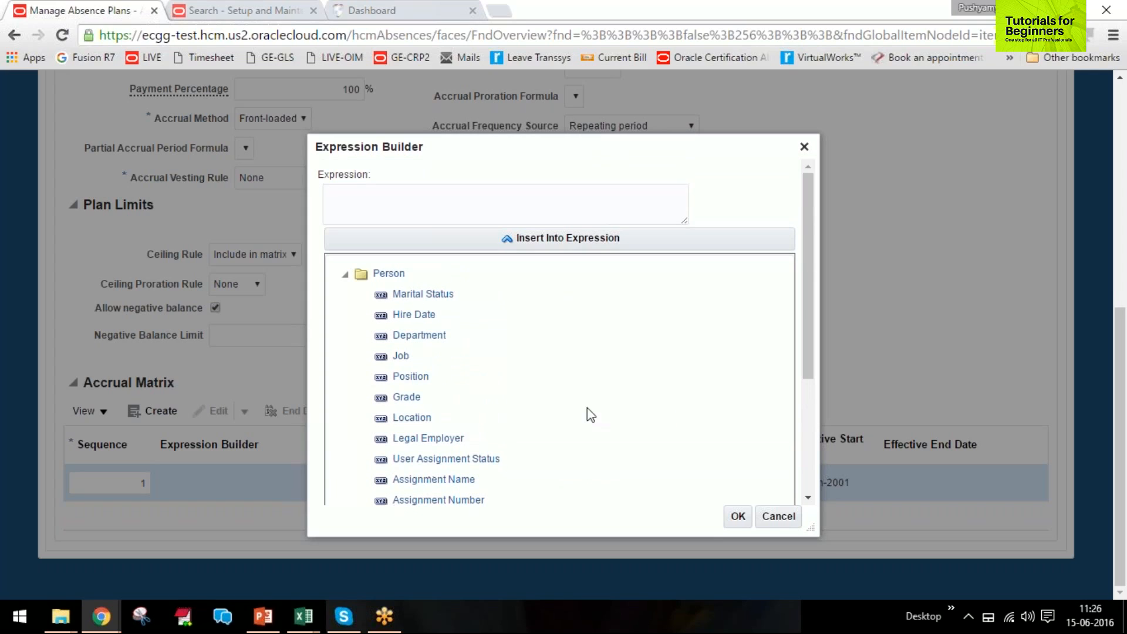
# Insert the Person Grade attribute, complete the condition as [Person.Grade]='G1', and apply it to the accrual matrix row
pyautogui.click(404, 397)
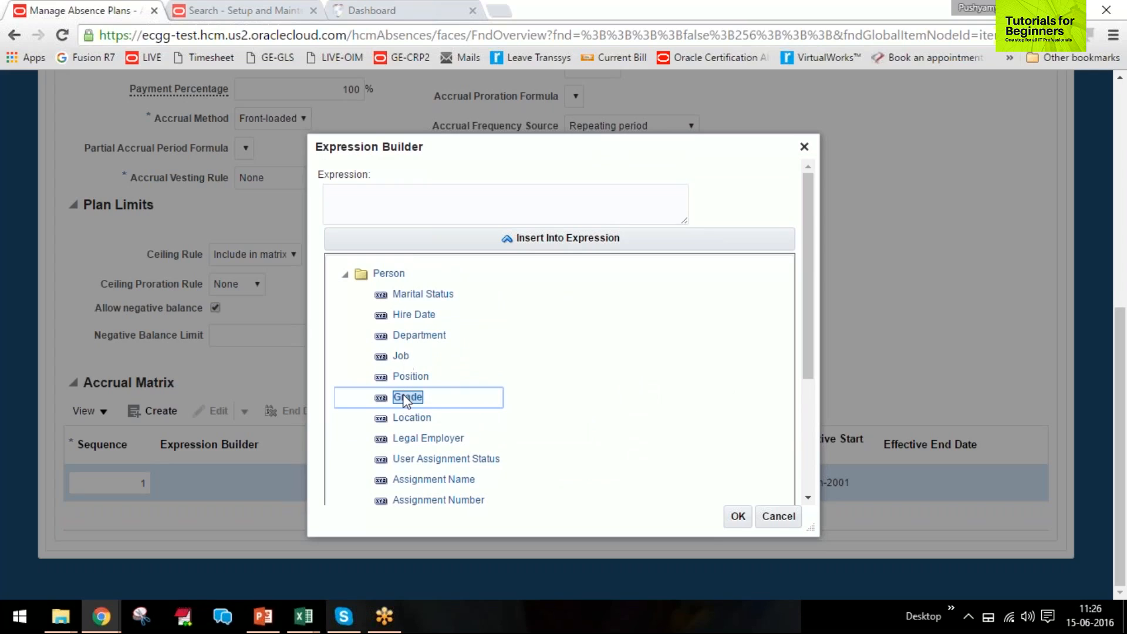
pyautogui.click(550, 240)
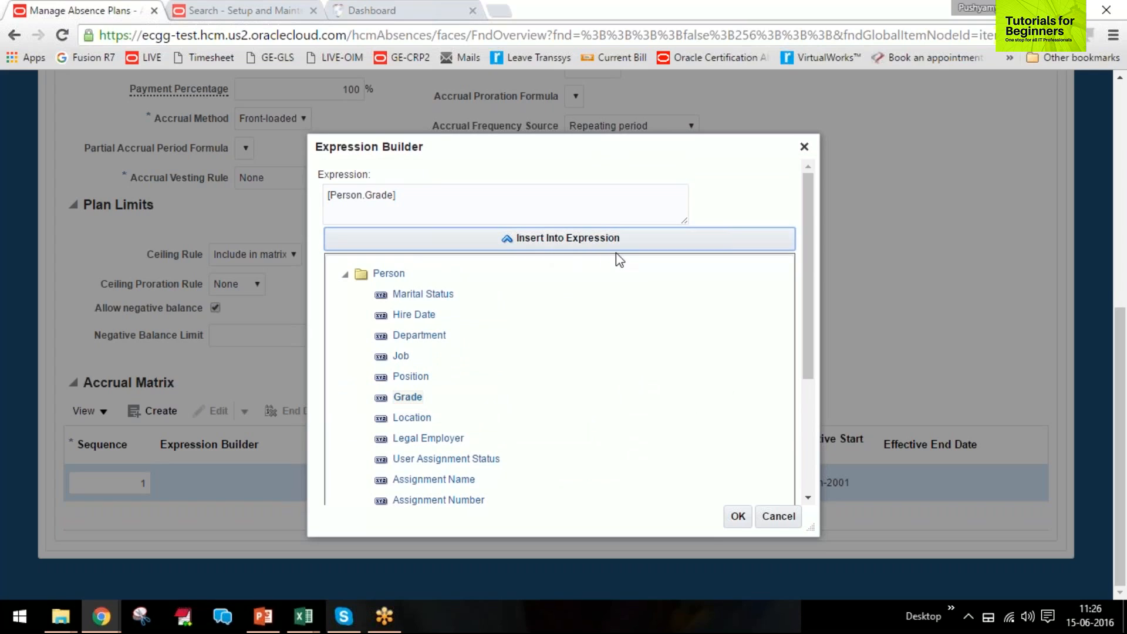
pyautogui.moveTo(396, 195); pyautogui.dragTo(322, 194)
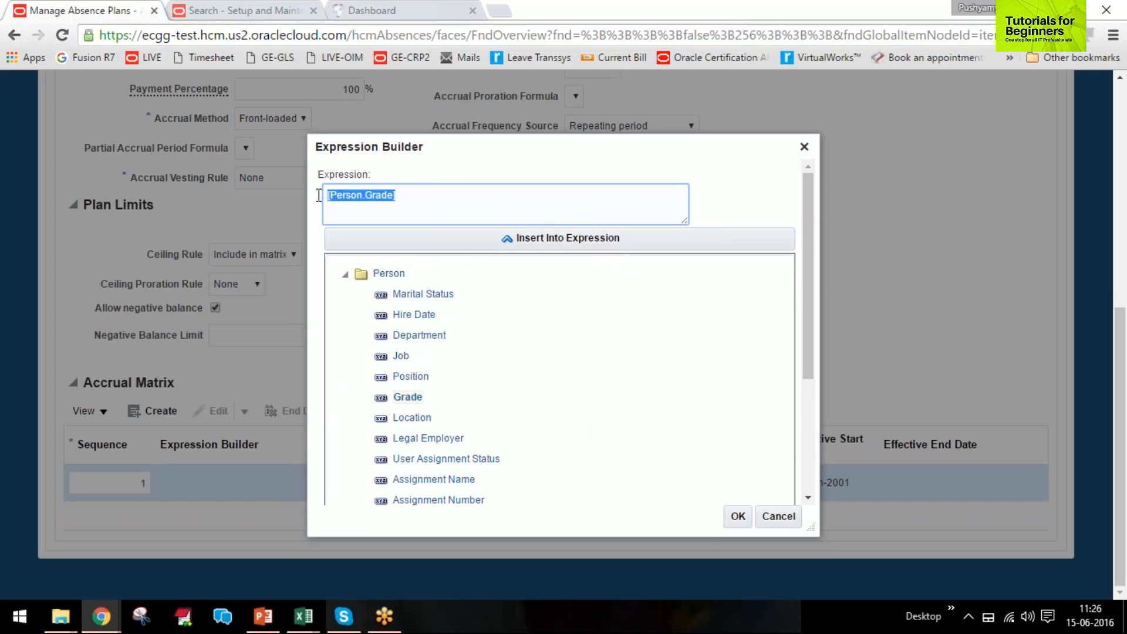
pyautogui.click(433, 195)
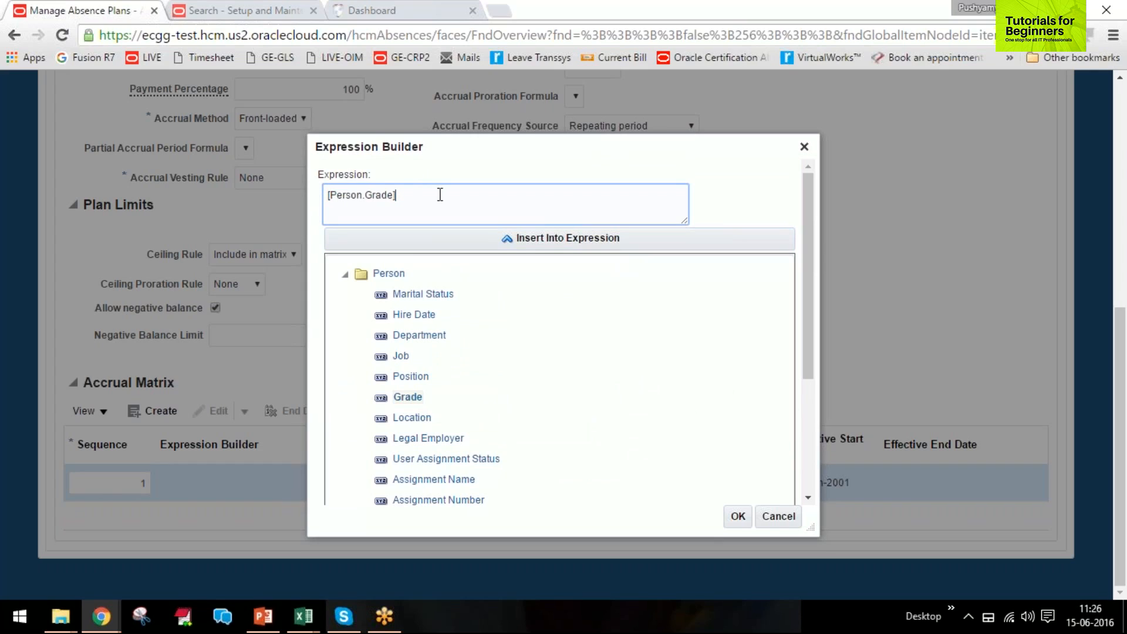
pyautogui.write("='G1")
pyautogui.click(738, 517)
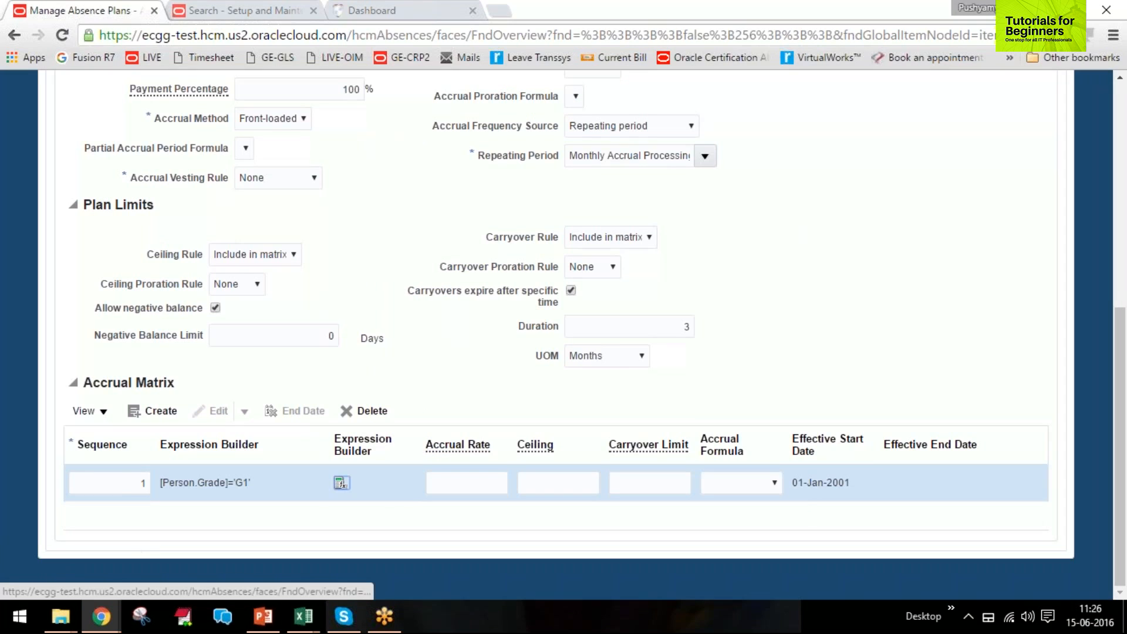
pyautogui.click(162, 487)
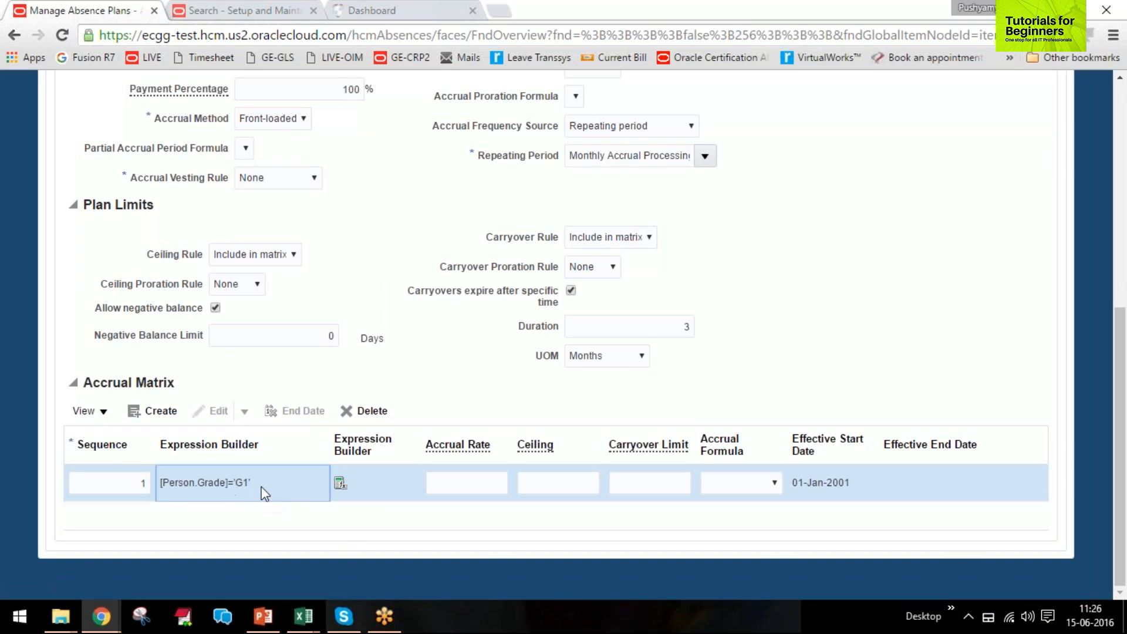
# Set the accrual rate of the G1 grade row to 24
pyautogui.click(472, 483)
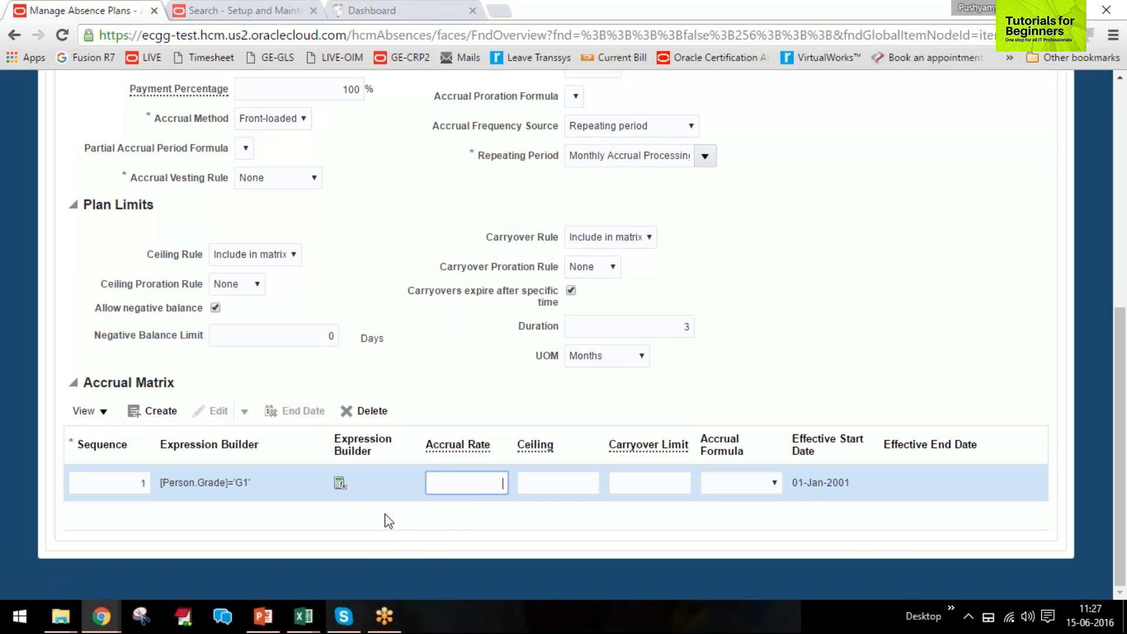
pyautogui.write('21')
pyautogui.press('Tab')
pyautogui.doubleClick(507, 483)
pyautogui.write('24')
pyautogui.press('Tab')
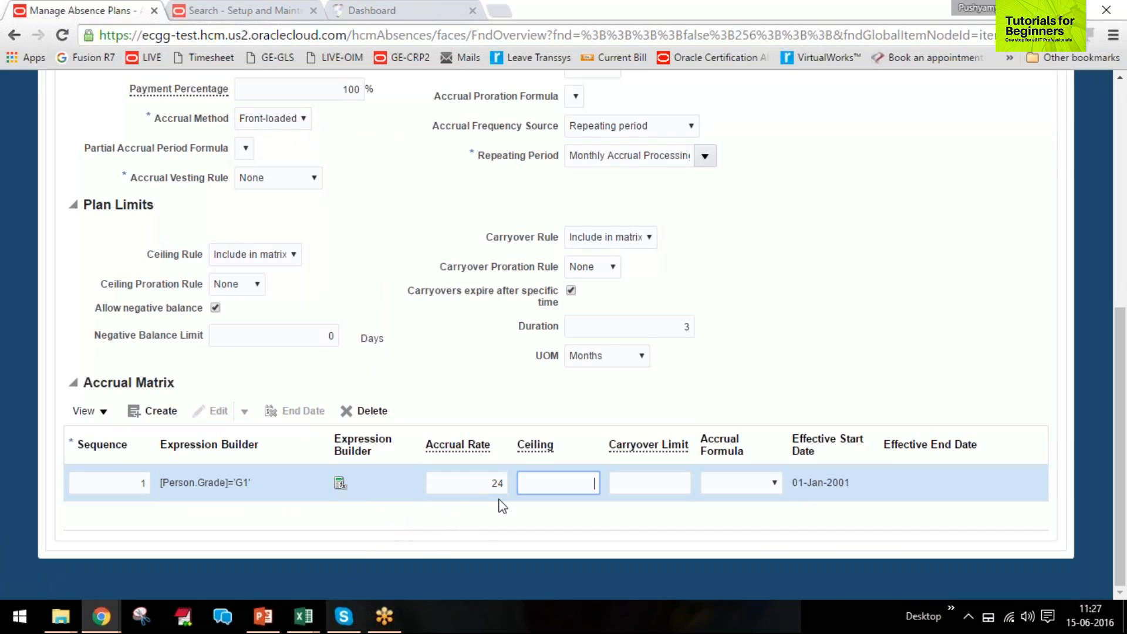
# Change the accrual method to Incremental and set the G1 row's accrual rate to 2
pyautogui.click(271, 119)
pyautogui.click(270, 150)
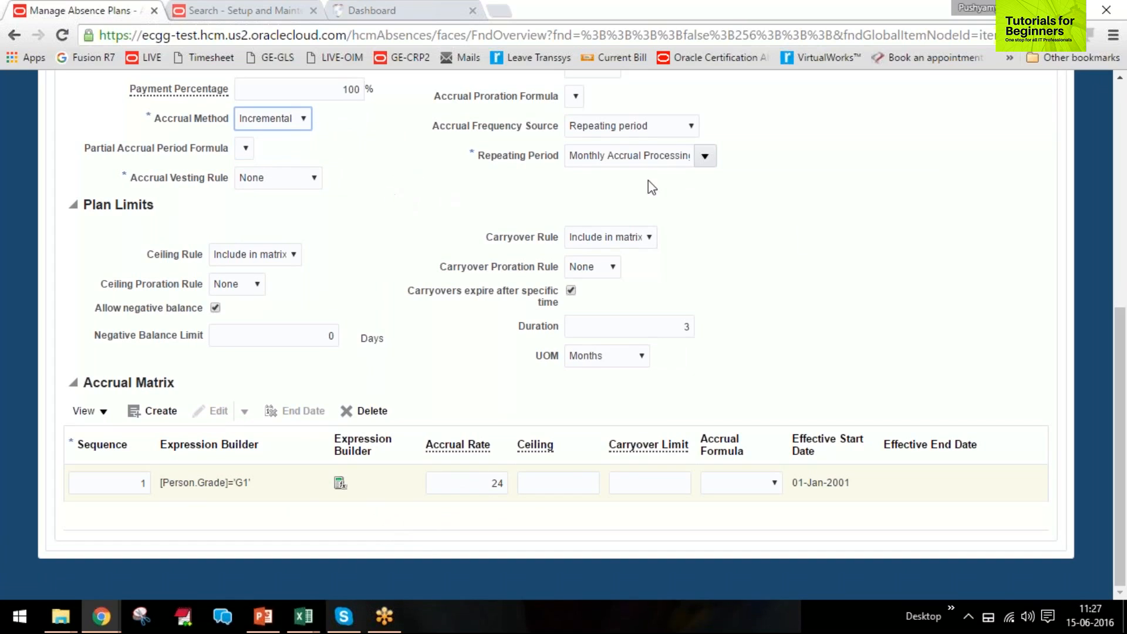
pyautogui.moveTo(572, 155); pyautogui.dragTo(697, 155)
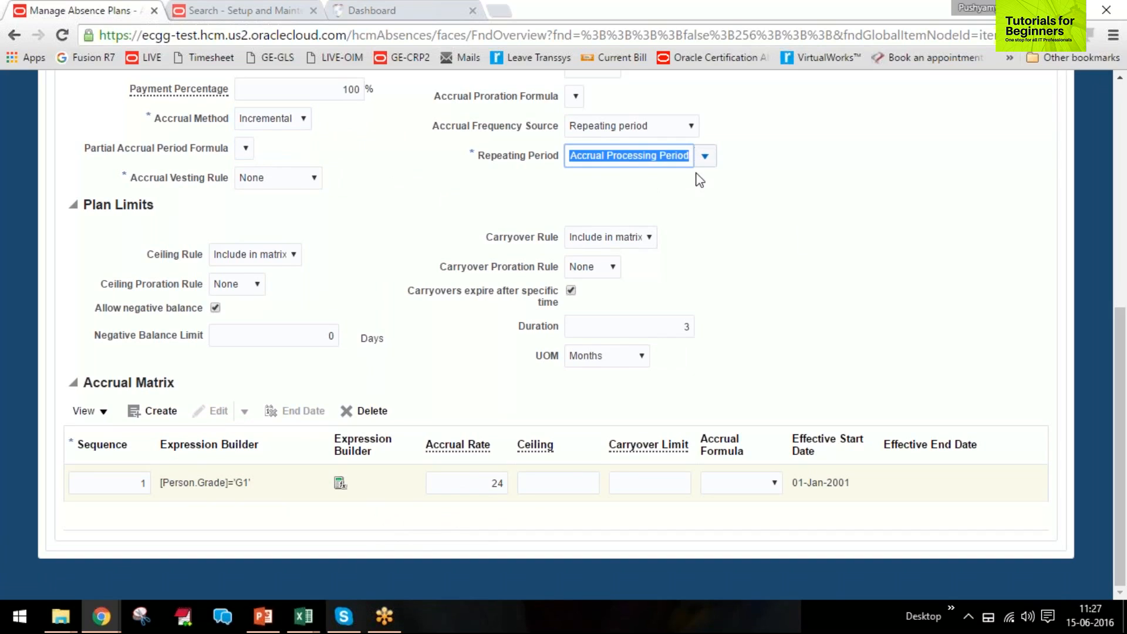
pyautogui.click(476, 482)
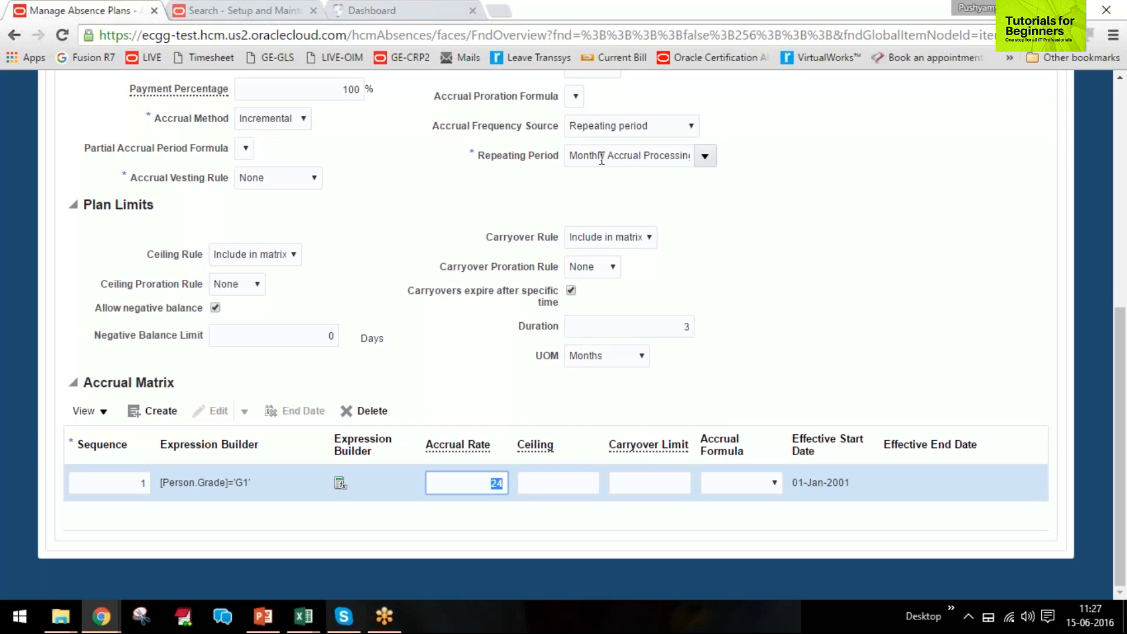
pyautogui.write('2')
pyautogui.press('Tab')
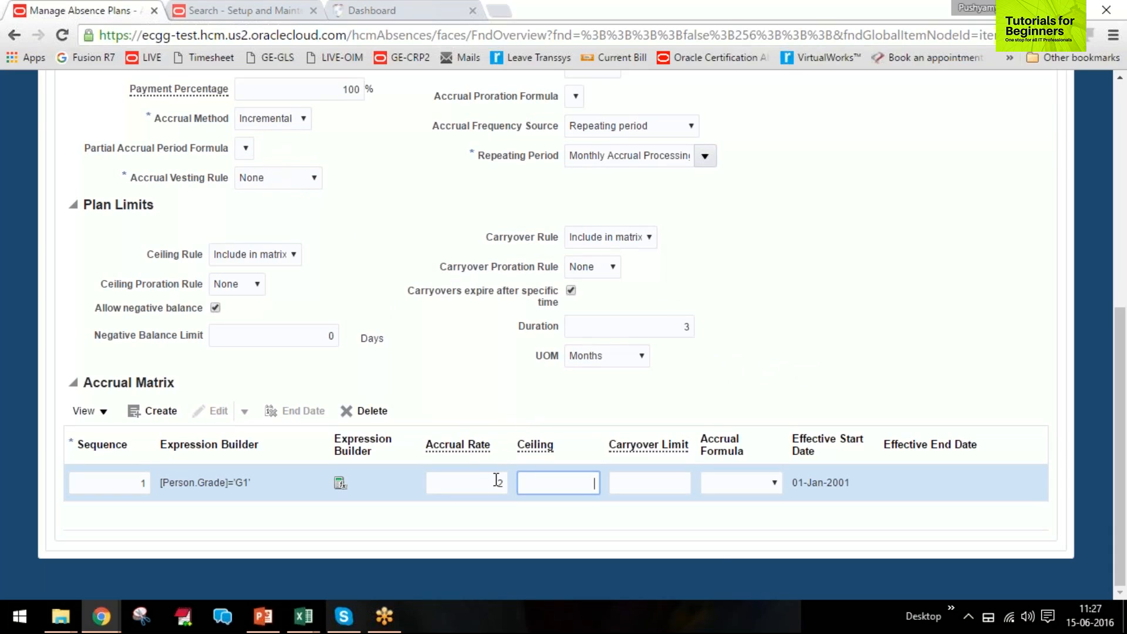
# Switch the accrual method back to Front-loaded and set the G1 row's accrual rate to 24 again
pyautogui.click(296, 124)
pyautogui.click(296, 136)
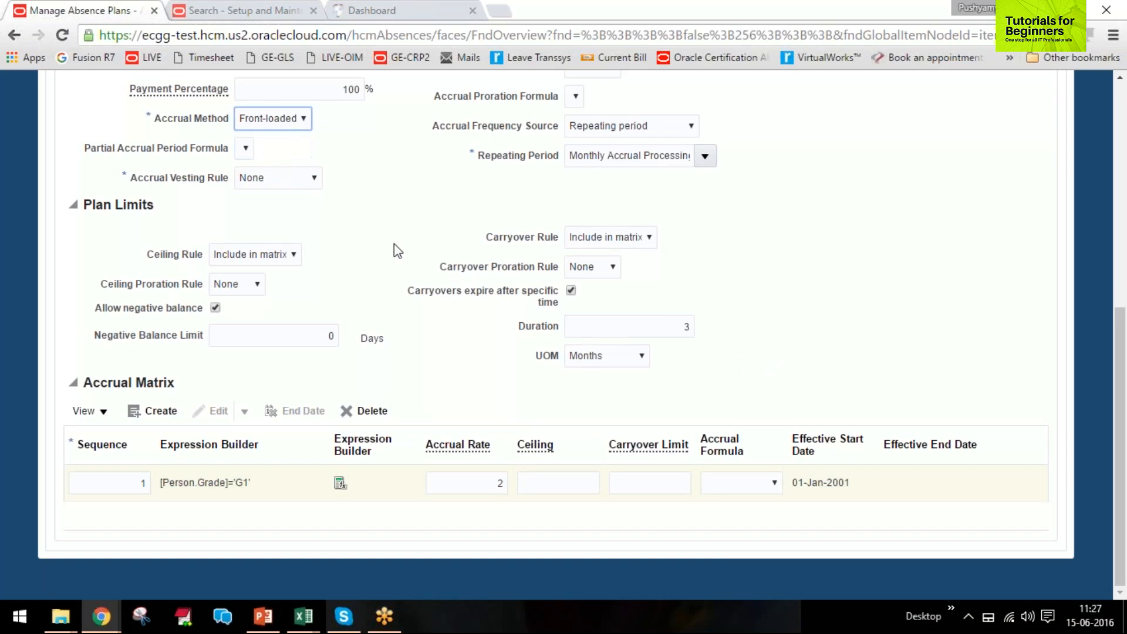
pyautogui.moveTo(489, 487); pyautogui.dragTo(518, 491)
pyautogui.write('24')
pyautogui.press('Tab')
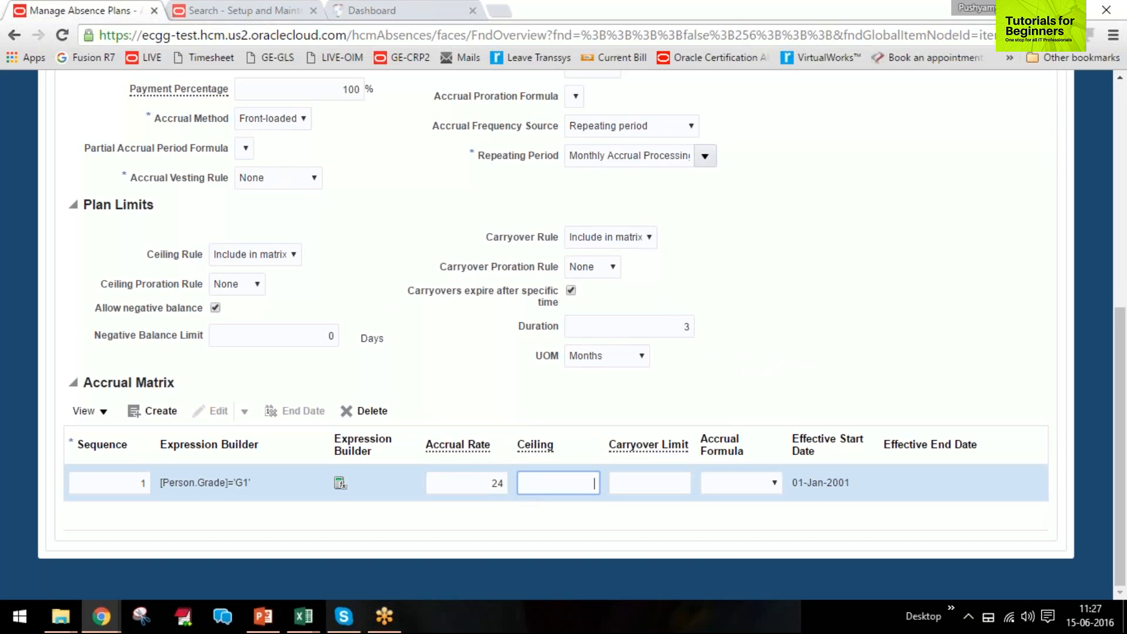
# Set the G1 row's ceiling to 40 and its carryover limit to 5
pyautogui.write('40')
pyautogui.click(677, 489)
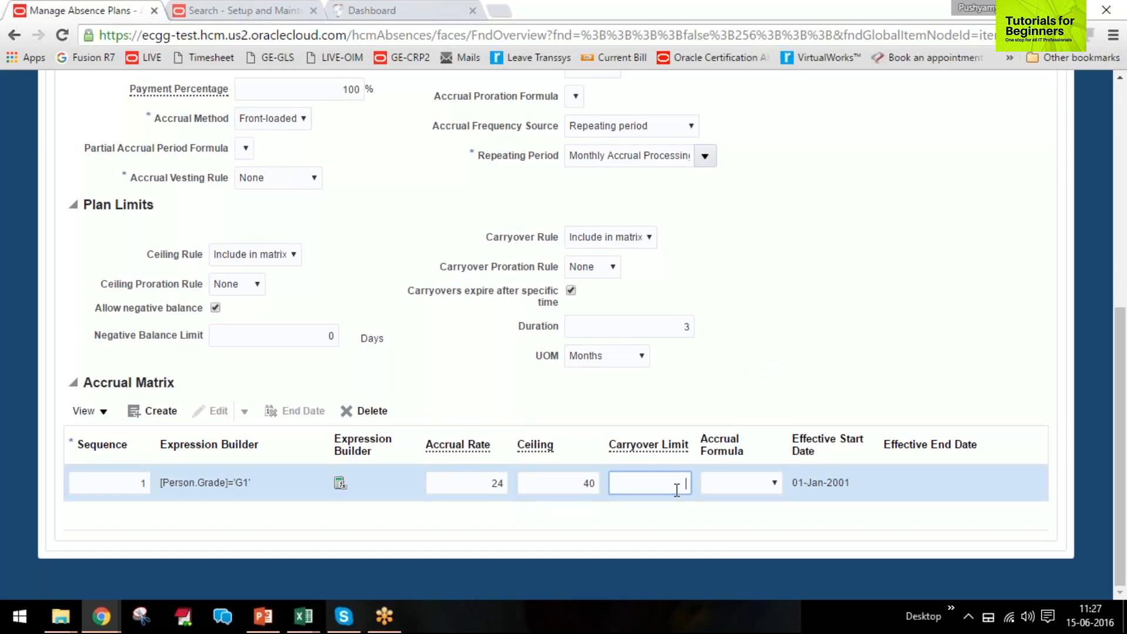
pyautogui.write('5')
pyautogui.press('Tab')
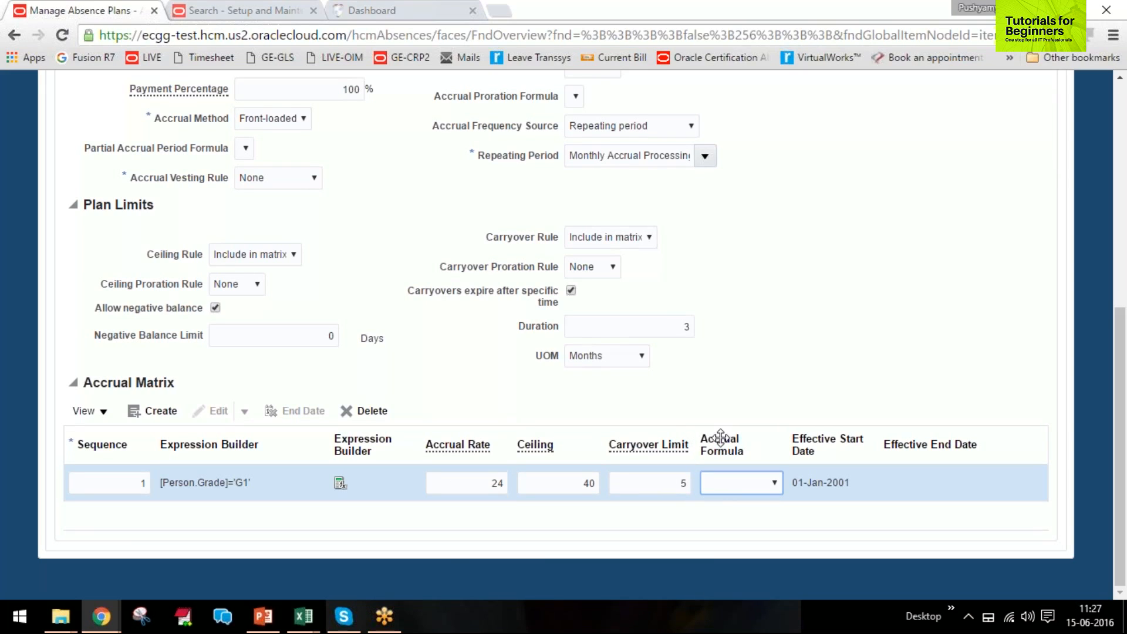
# Set the accrual proration rule in the accrual attributes to None
pyautogui.scroll(3, 358, 338)
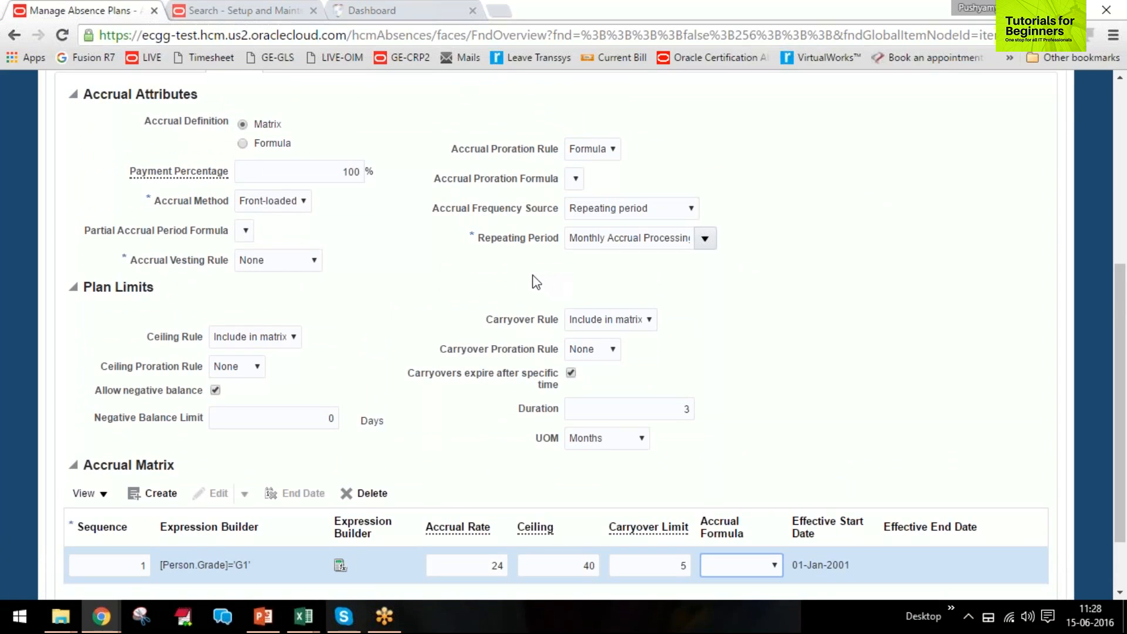
pyautogui.scroll(-3, 437, 279)
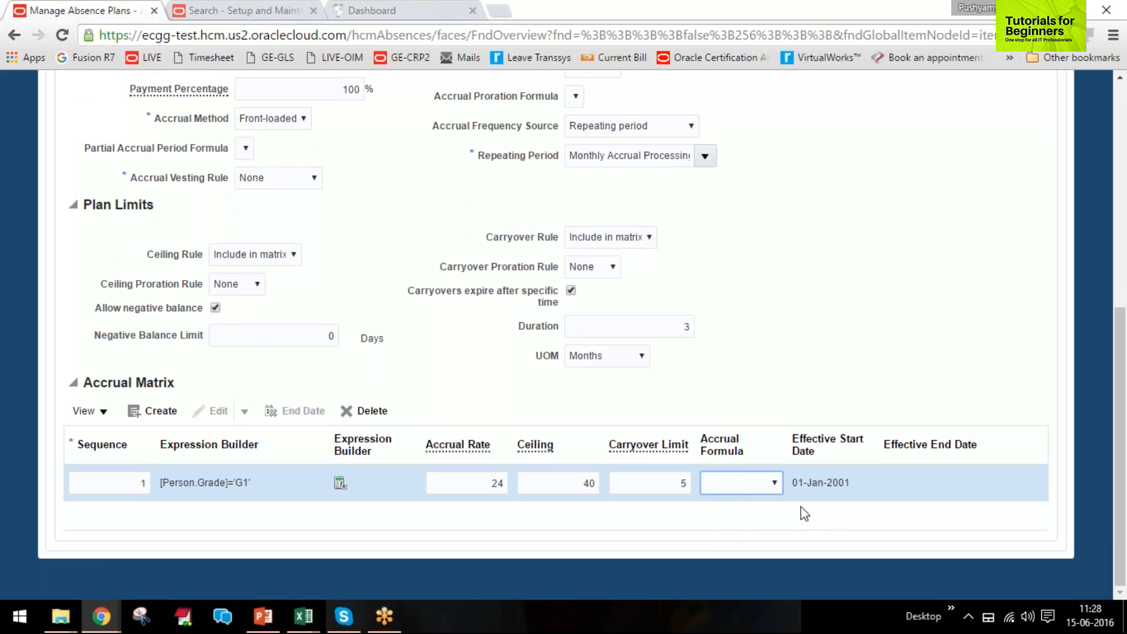
pyautogui.scroll(3, 395, 340)
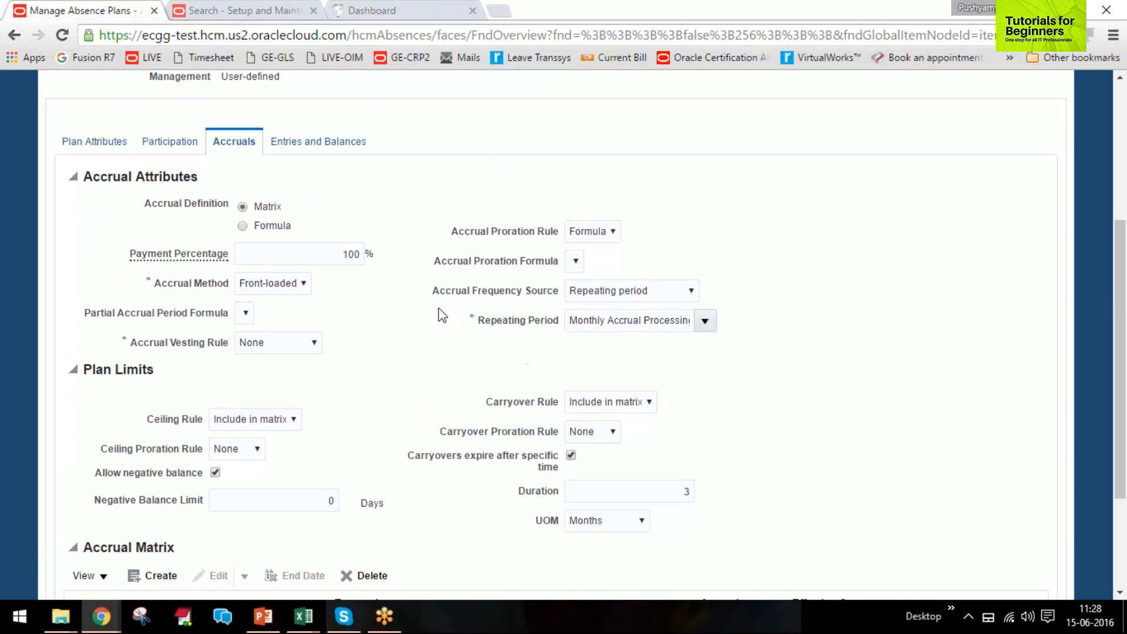
pyautogui.click(609, 233)
pyautogui.click(601, 265)
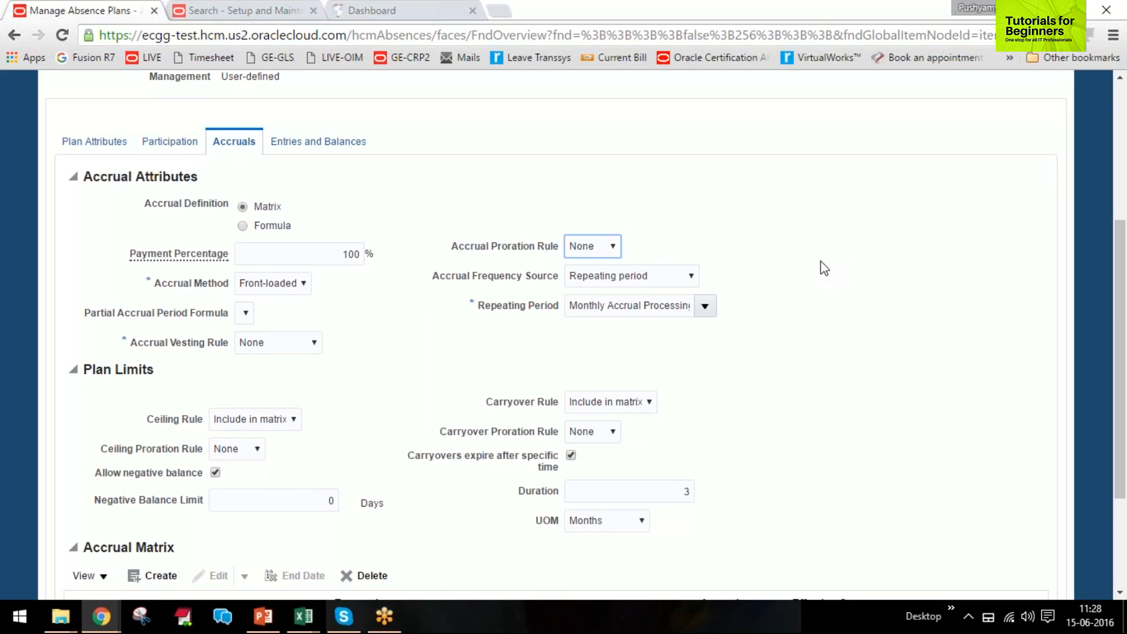
pyautogui.scroll(-3, 820, 270)
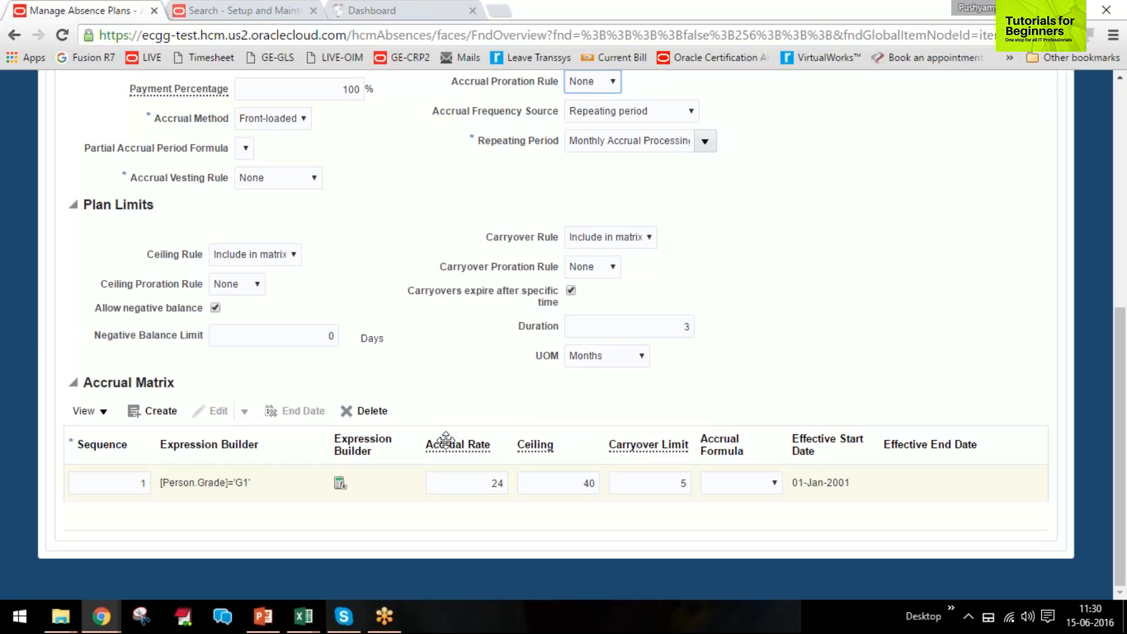
# Add a second row to the accrual matrix with sequence number 2
pyautogui.click(150, 411)
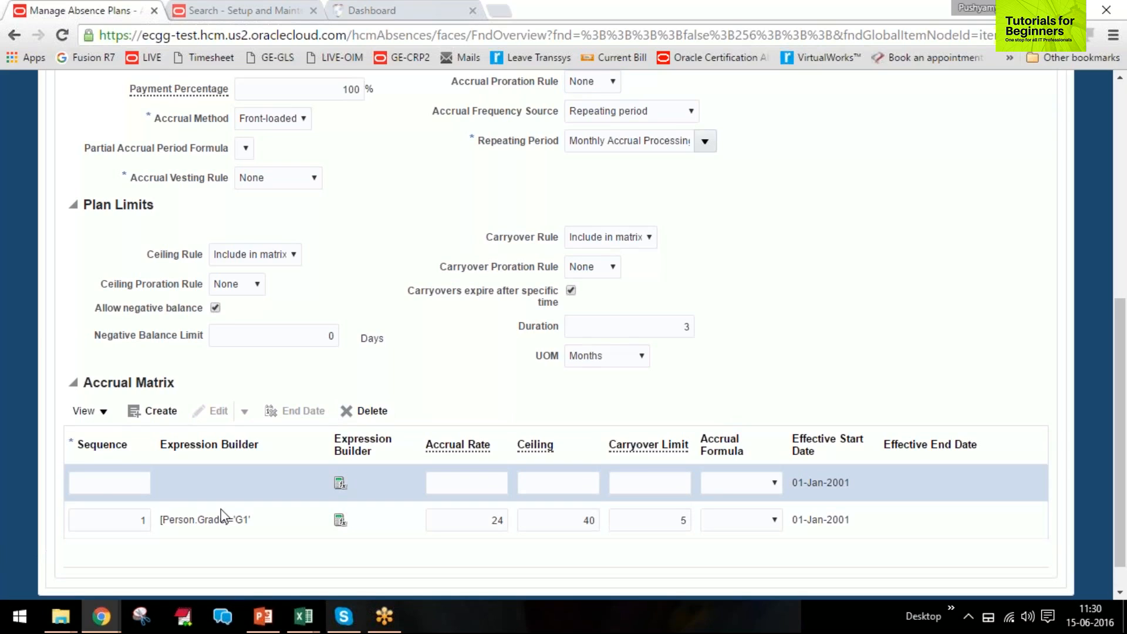
pyautogui.click(134, 483)
pyautogui.write('2')
# Start the sequence 2 row's expression with the derived Length of service attribute
pyautogui.click(341, 485)
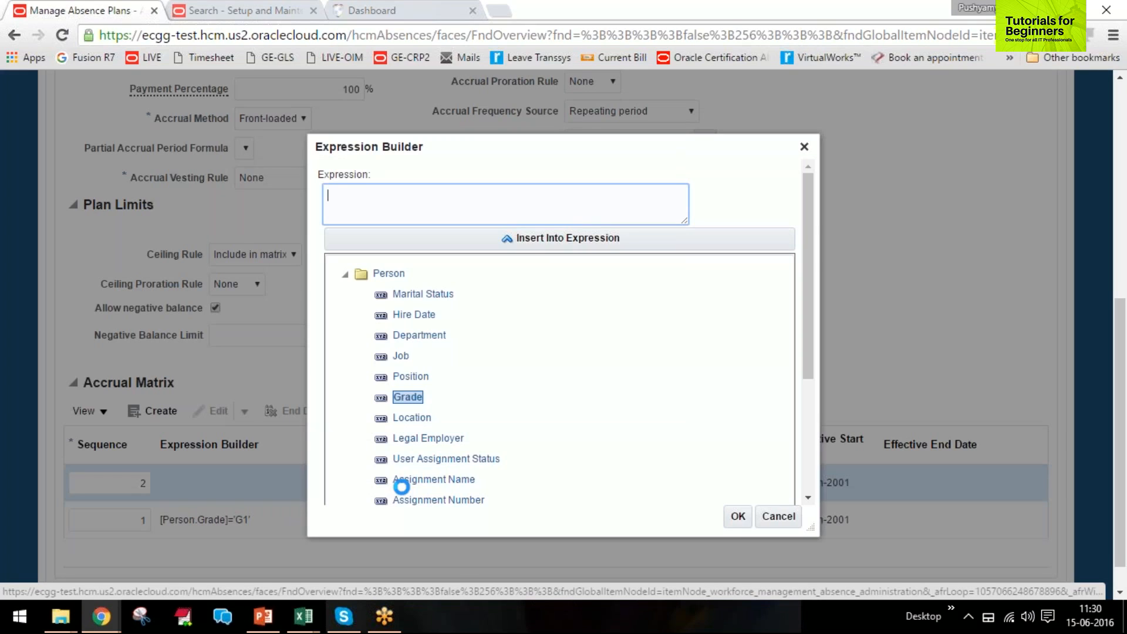
pyautogui.click(345, 274)
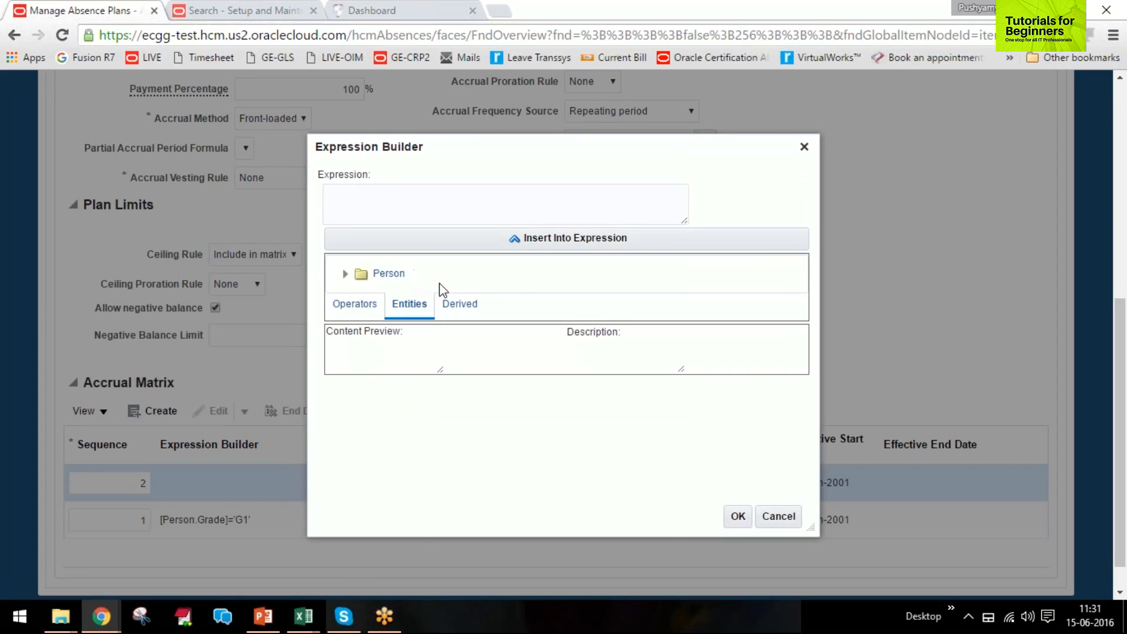
pyautogui.click(459, 304)
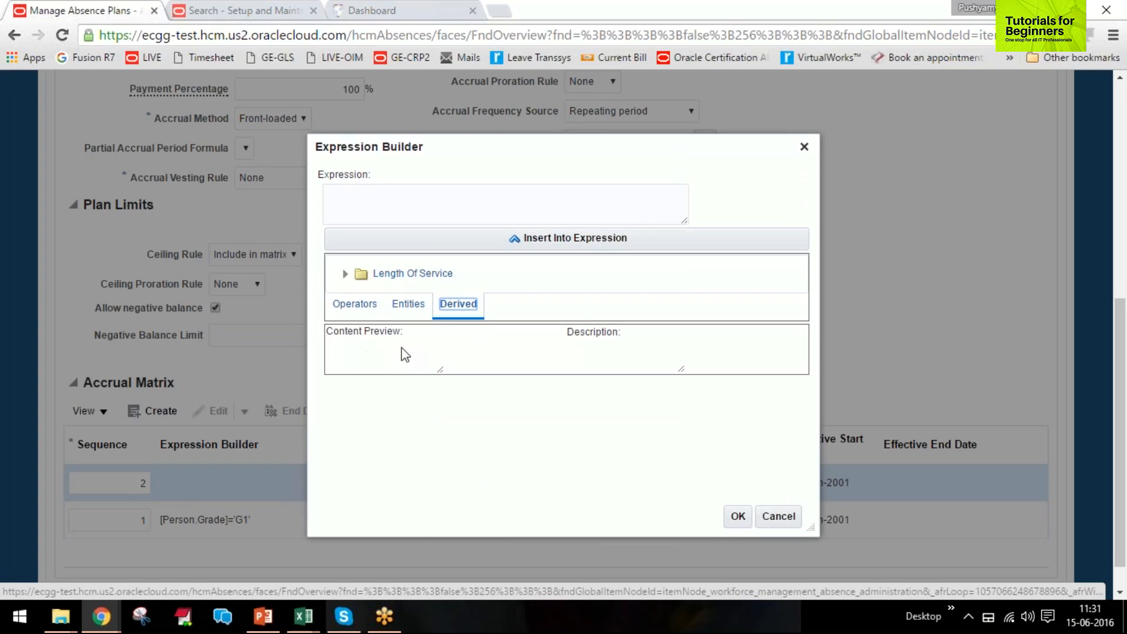
pyautogui.click(346, 274)
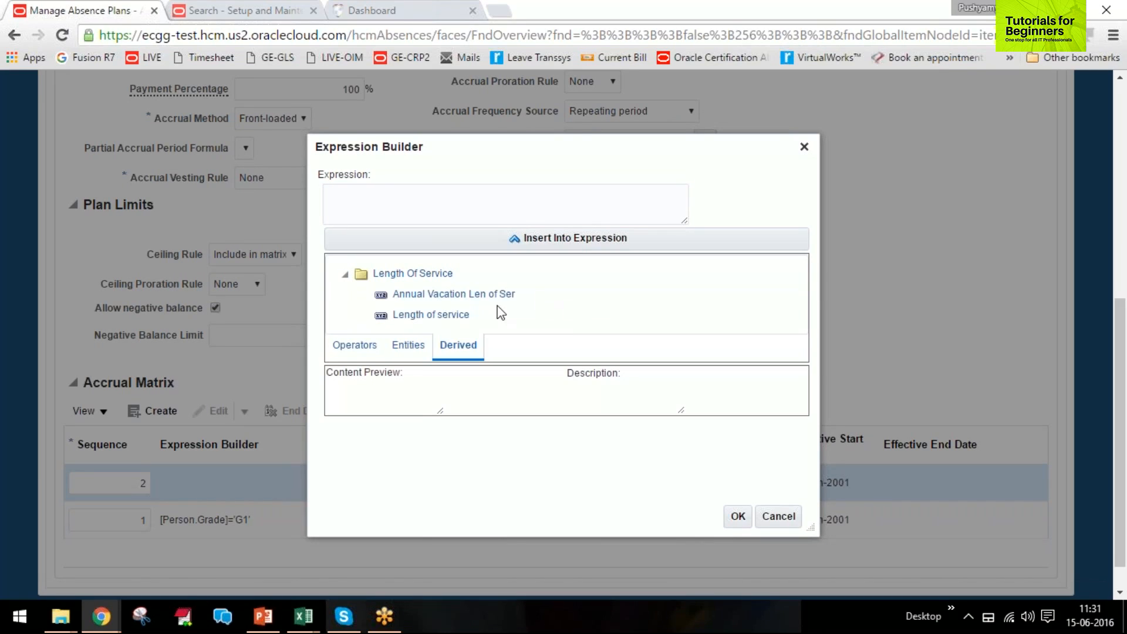
pyautogui.click(435, 315)
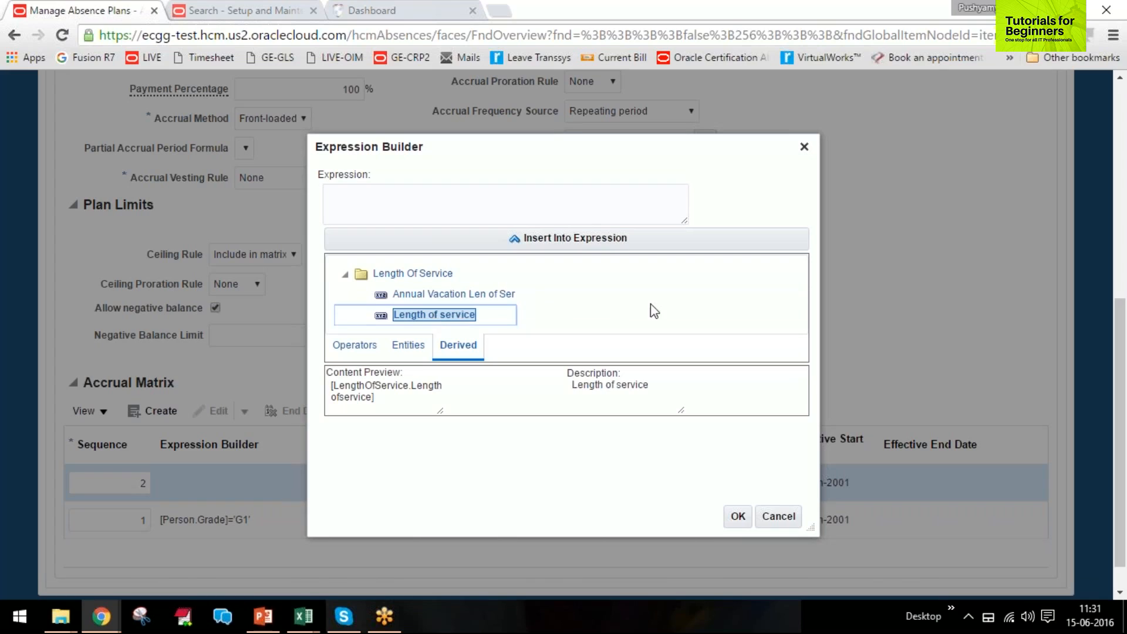
pyautogui.click(578, 237)
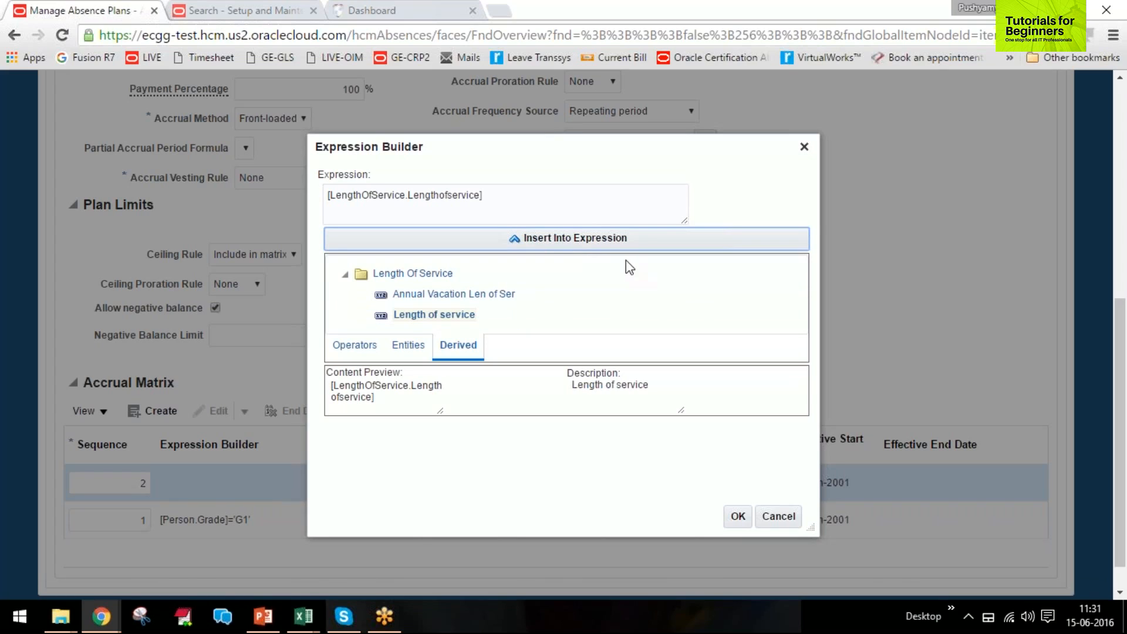
# Extend the expression with the Greater Than Or Equal operator and the value 0
pyautogui.click(346, 346)
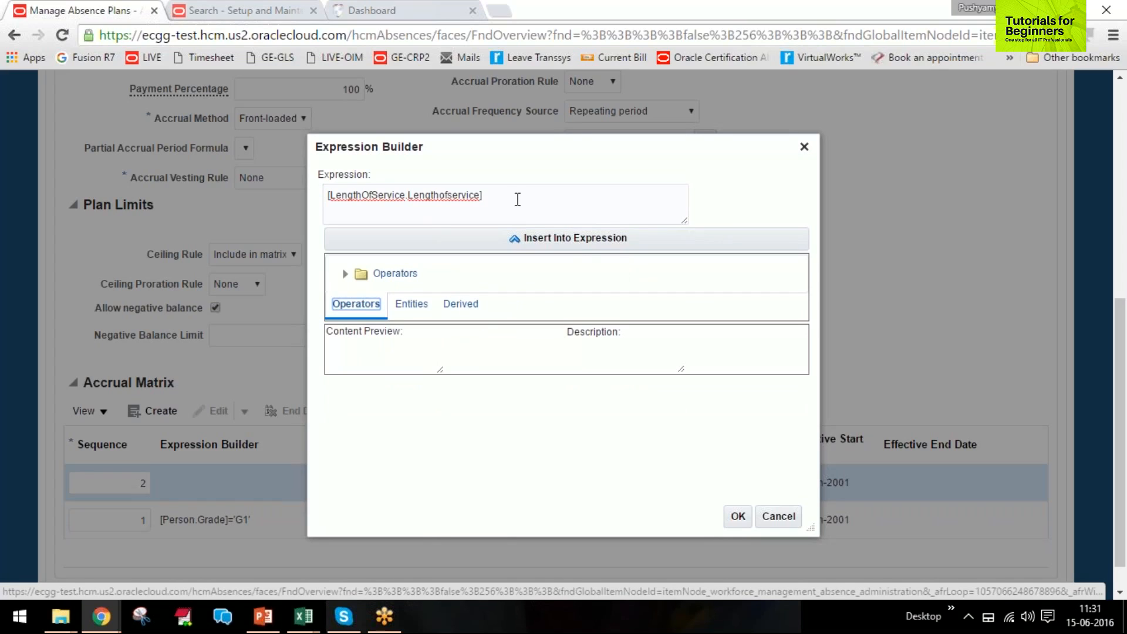
pyautogui.click(345, 274)
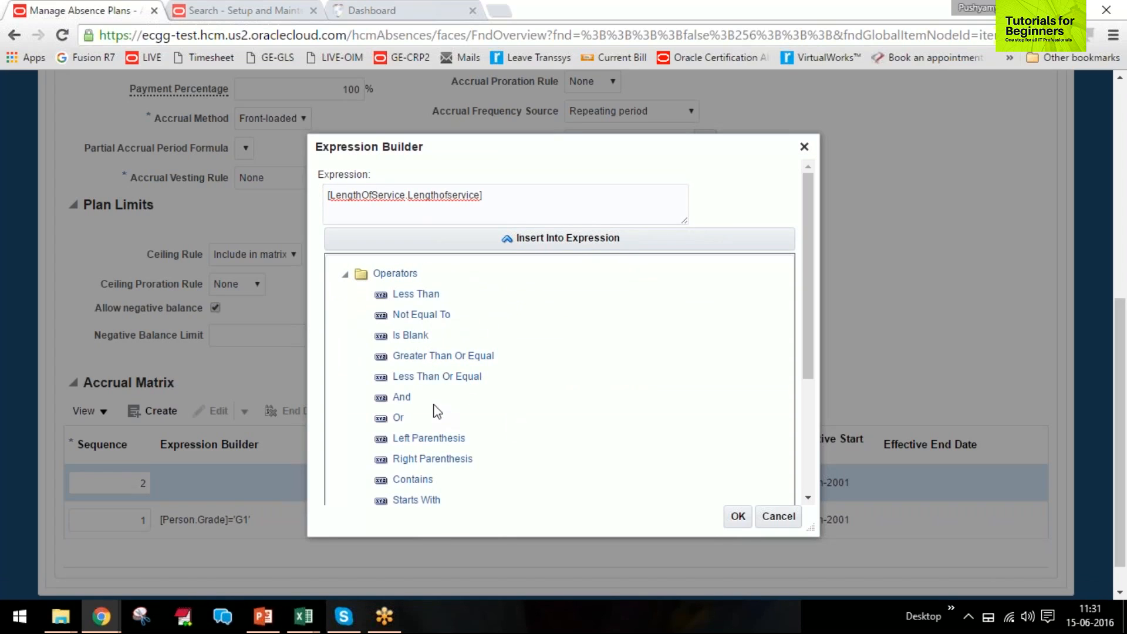
pyautogui.click(463, 355)
pyautogui.click(520, 245)
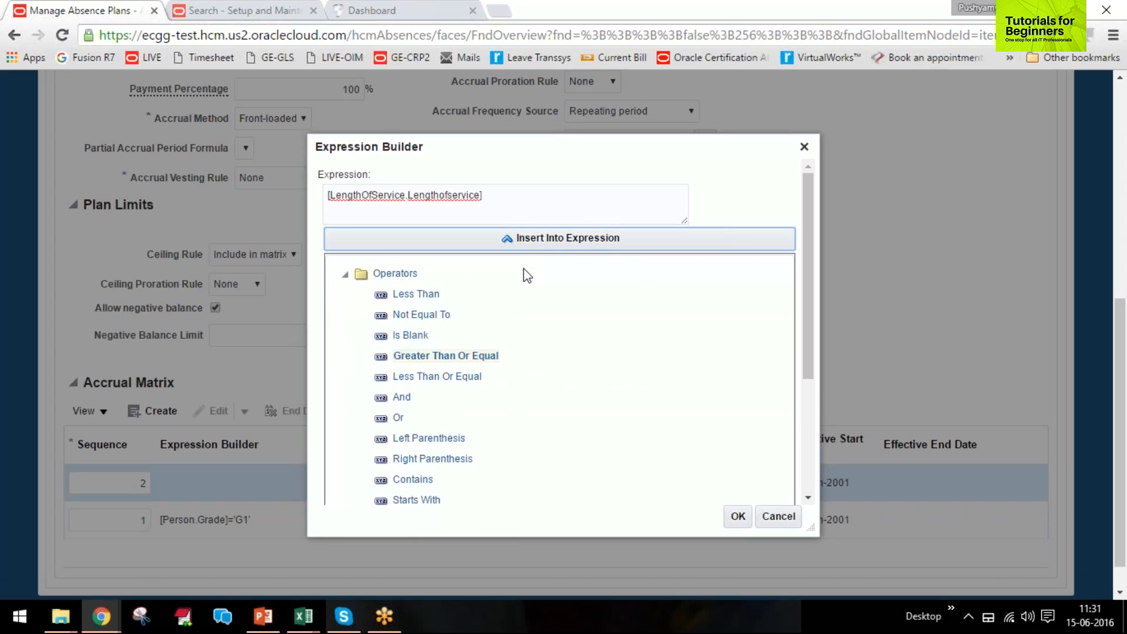
pyautogui.click(432, 355)
pyautogui.click(542, 234)
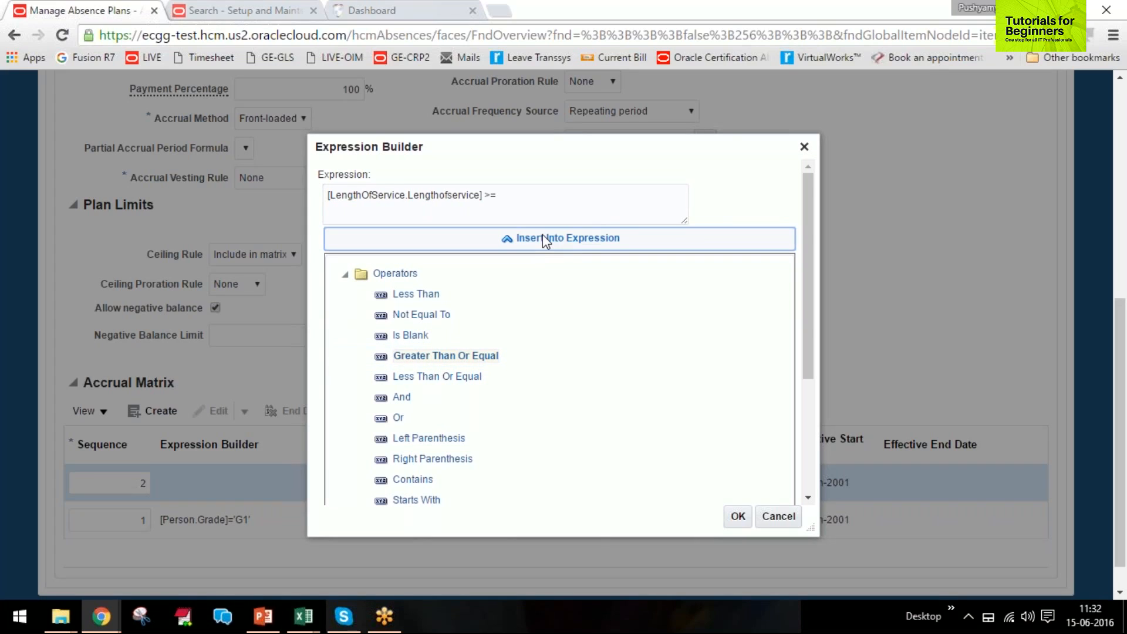
pyautogui.click(526, 200)
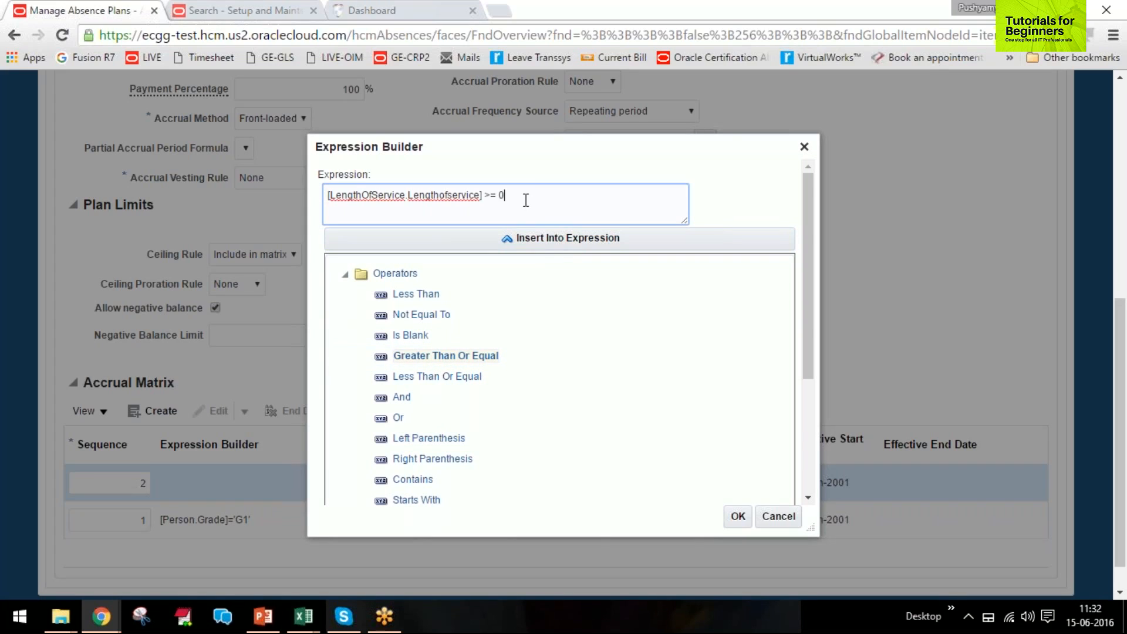
# Append the And operator to the expression, followed by a copy of [LengthOfService.Lengthofservice]
pyautogui.click(411, 398)
pyautogui.click(548, 242)
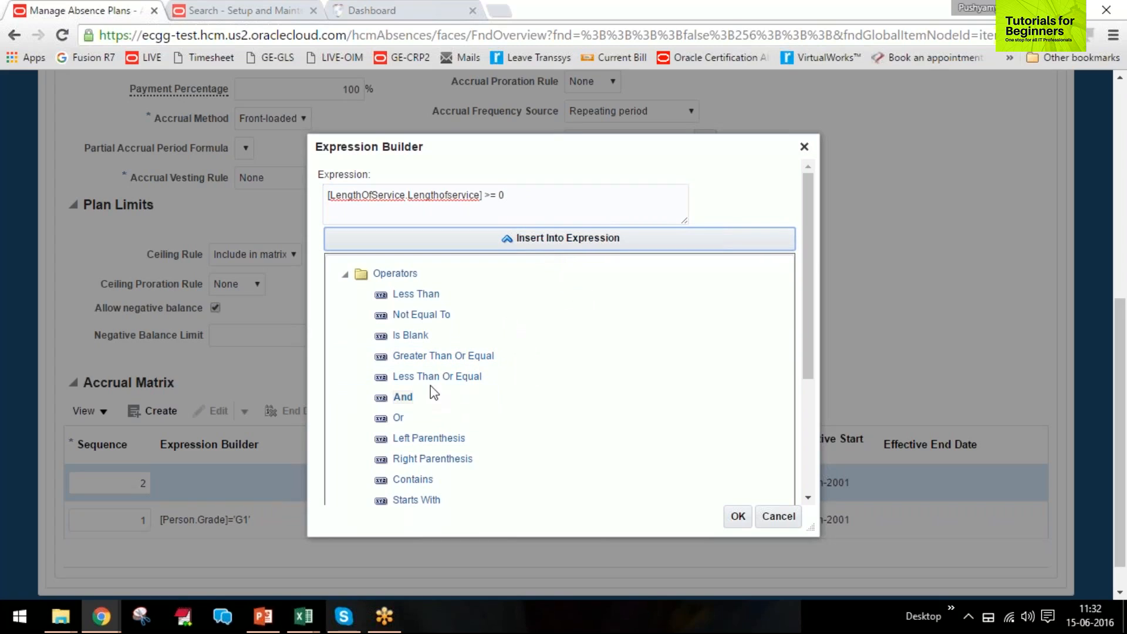
pyautogui.click(404, 398)
pyautogui.click(555, 239)
pyautogui.click(577, 194)
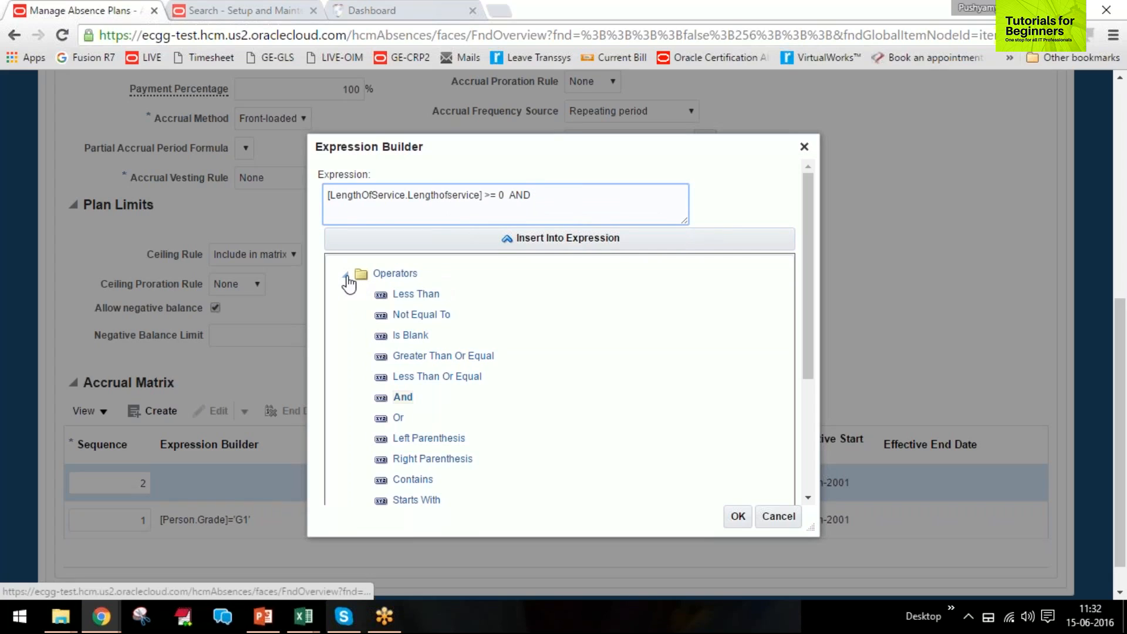
pyautogui.moveTo(485, 195); pyautogui.dragTo(319, 195)
pyautogui.hotkey('ctrl', 'c')
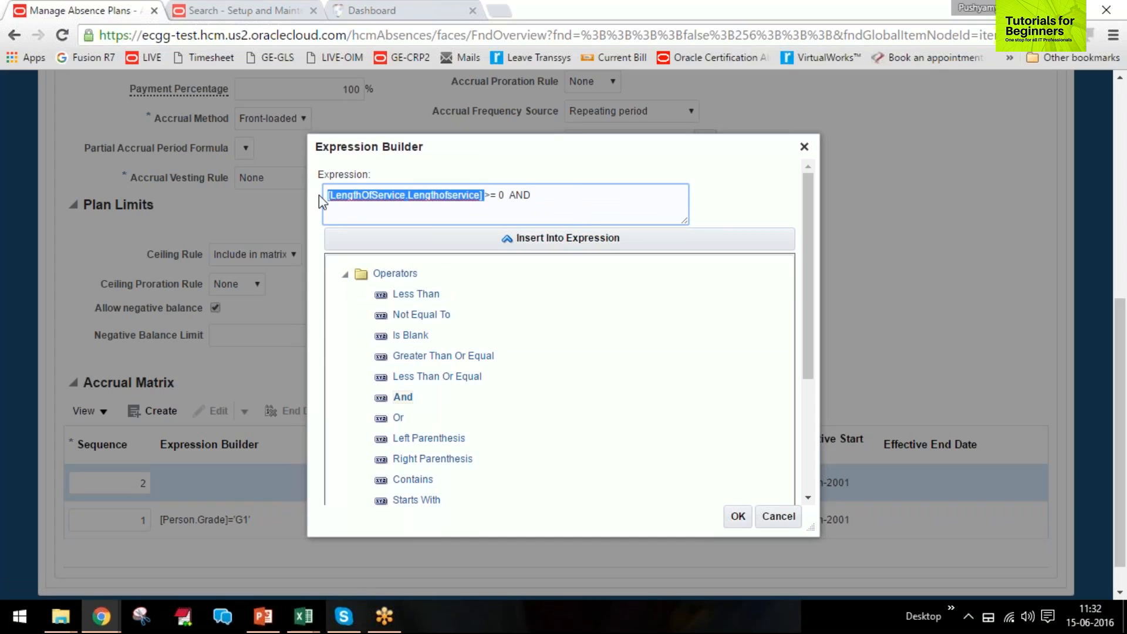
pyautogui.click(577, 195)
pyautogui.hotkey('ctrl', 'v')
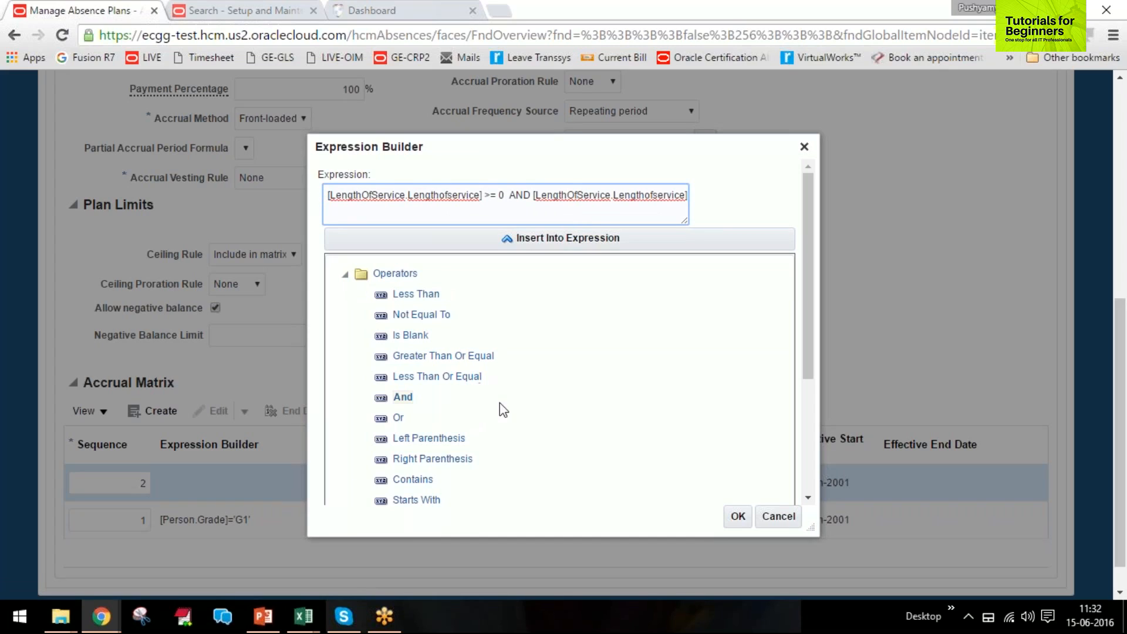
# Complete the expression with the Less Than Or Equal operator and the value 5, and accept it for the sequence 2 row
pyautogui.click(458, 378)
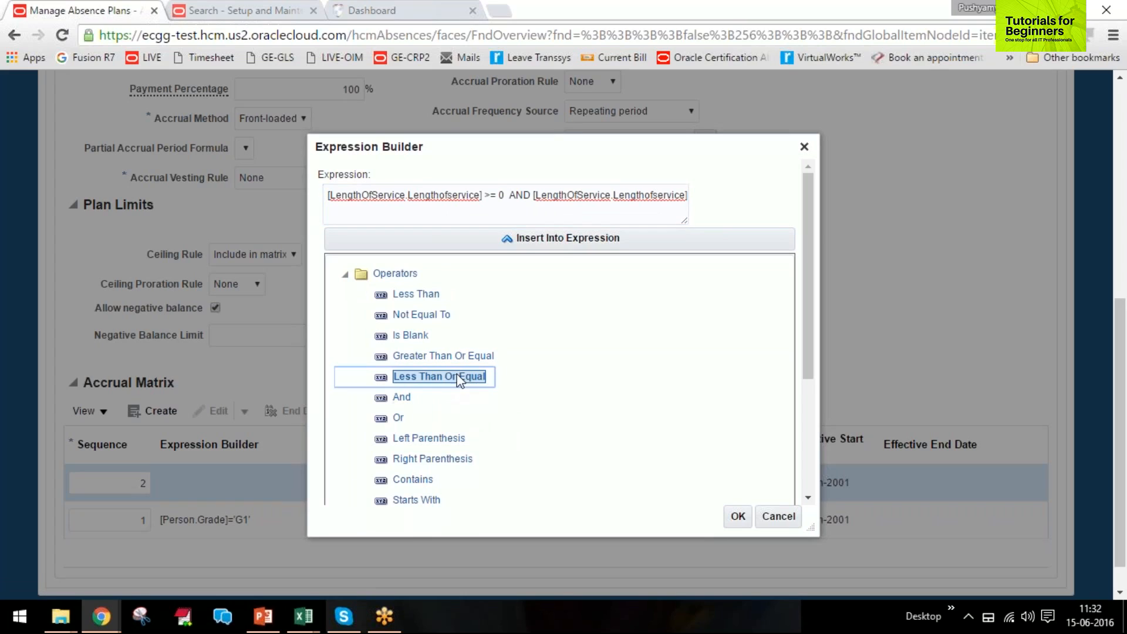
pyautogui.click(555, 237)
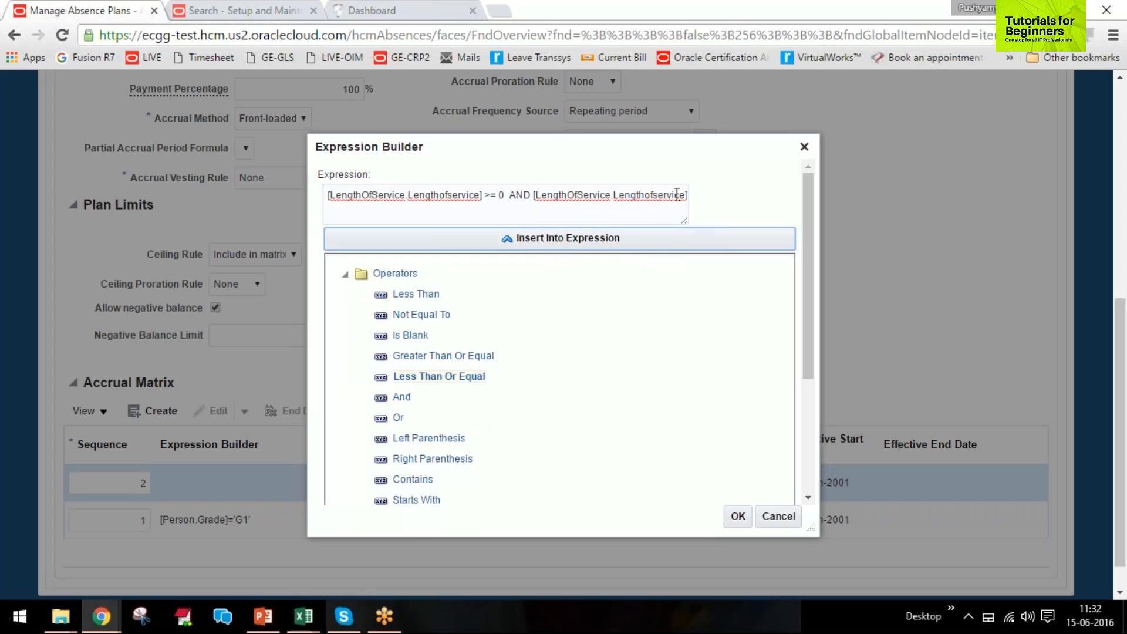
pyautogui.click(542, 235)
pyautogui.click(408, 210)
pyautogui.write('5')
pyautogui.click(738, 516)
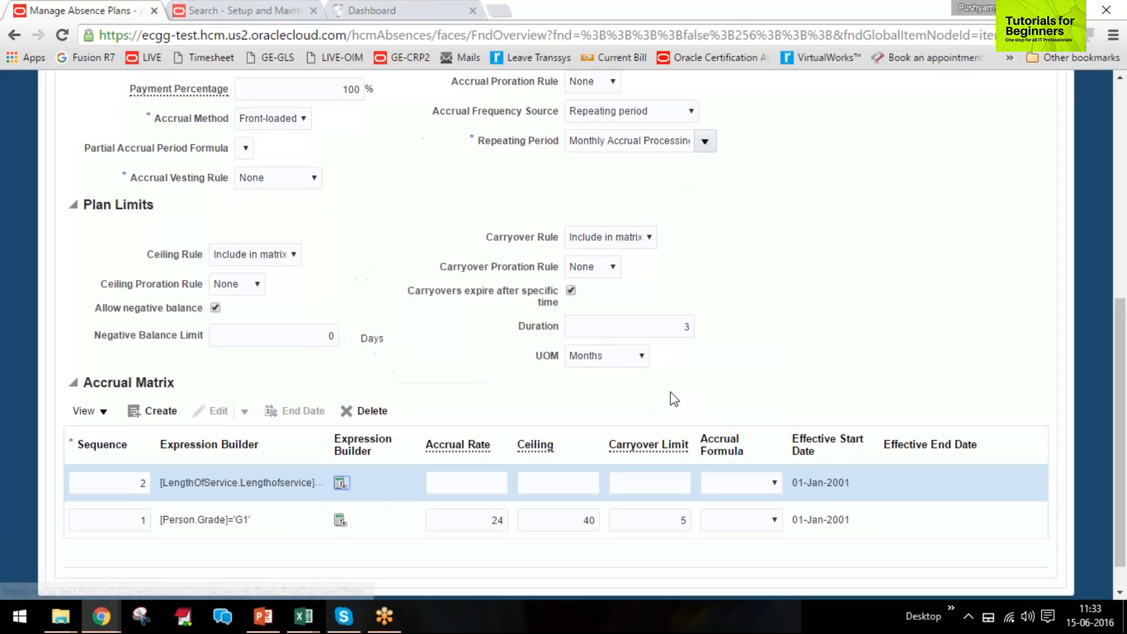
# Set the length-of-service row's accrual rate to 25, its ceiling to 40 and its carryover limit to 5
pyautogui.click(480, 484)
pyautogui.write('25')
pyautogui.press('Tab')
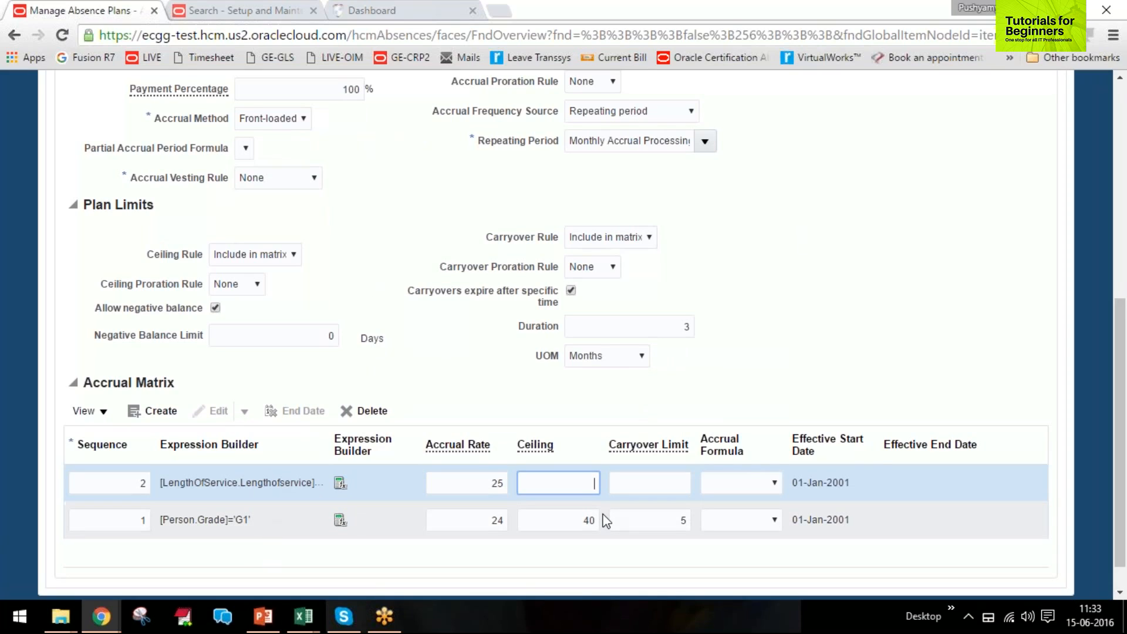
pyautogui.write('0')
pyautogui.click(654, 485)
pyautogui.press('Tab')
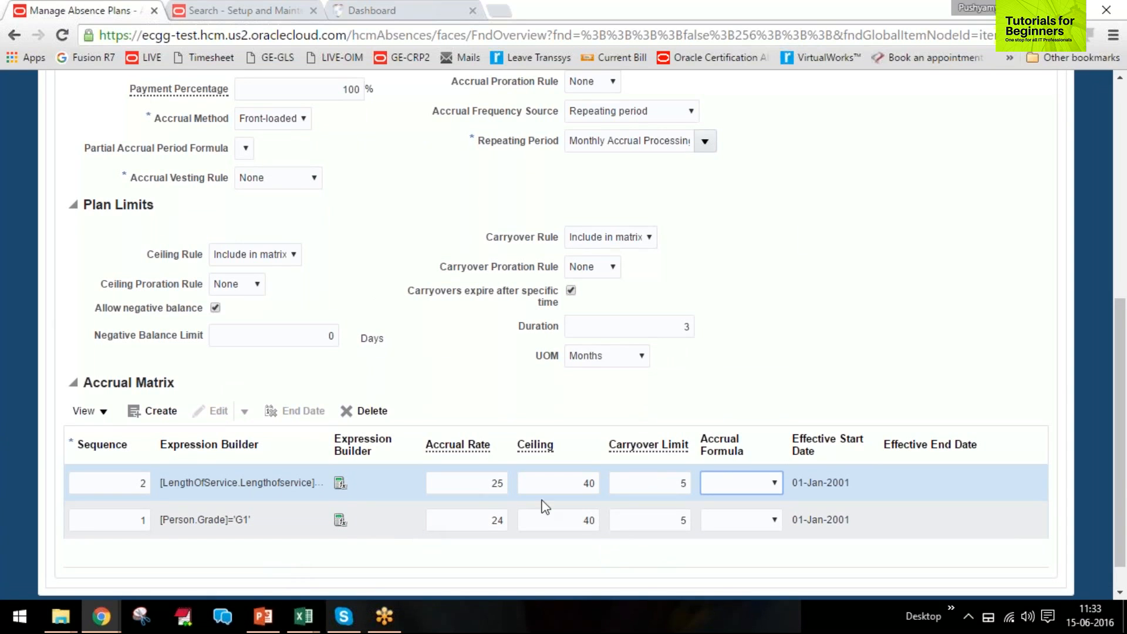
# Review the accrual matrix rows together with the accrual method and vesting rule in the accrual attributes
pyautogui.scroll(2, 543, 498)
pyautogui.scroll(-1, 568, 460)
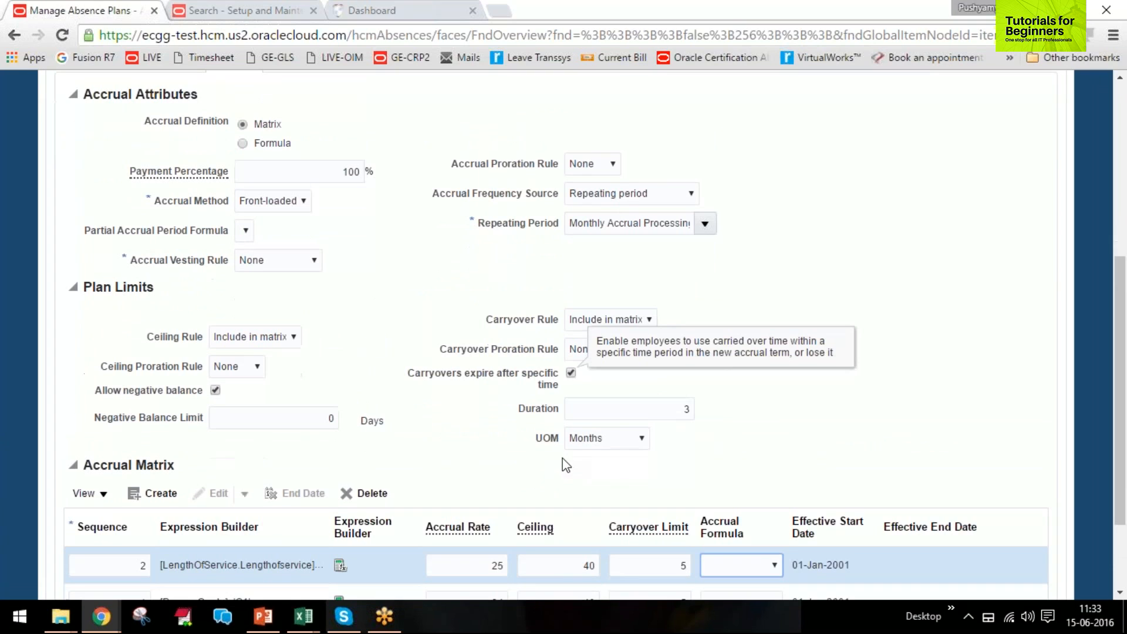
pyautogui.scroll(-2, 727, 456)
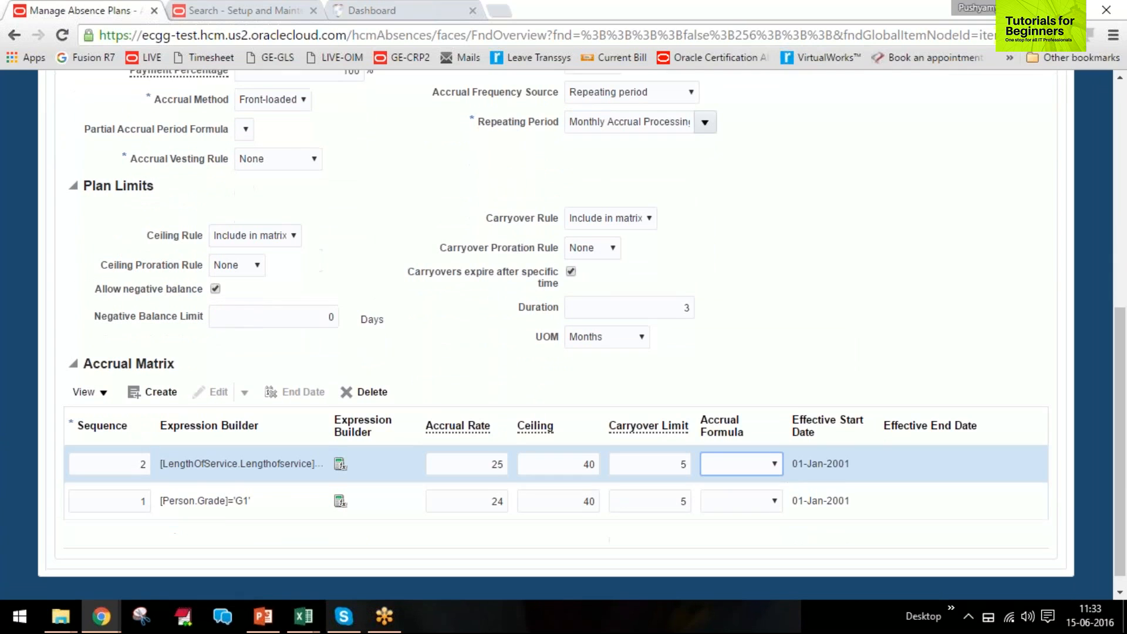
pyautogui.scroll(3, 660, 440)
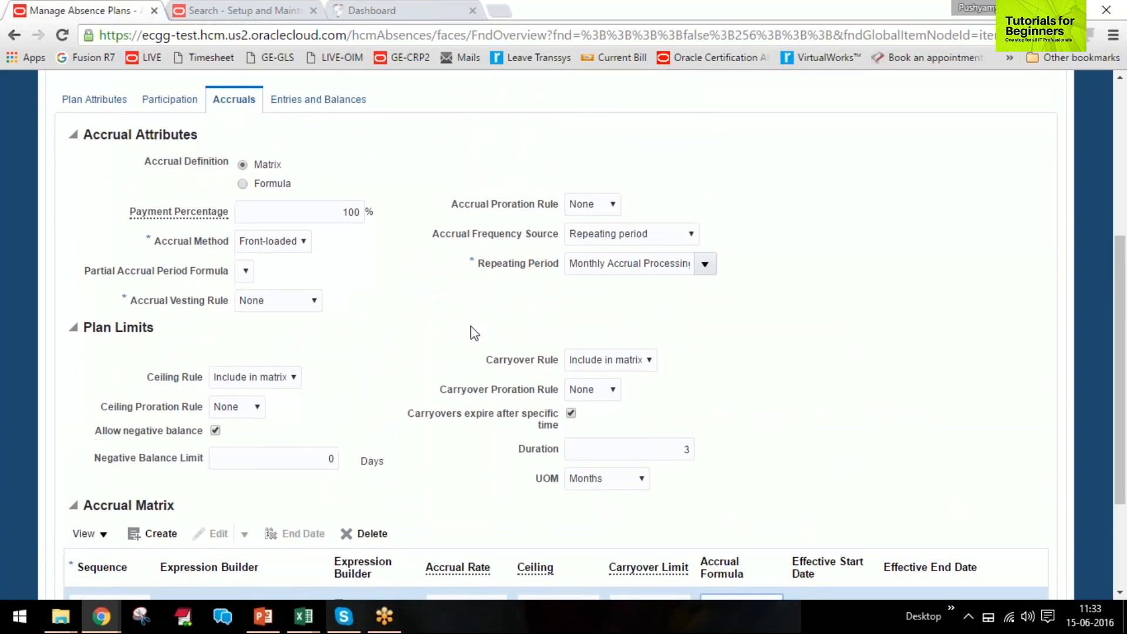
pyautogui.scroll(-3, 472, 352)
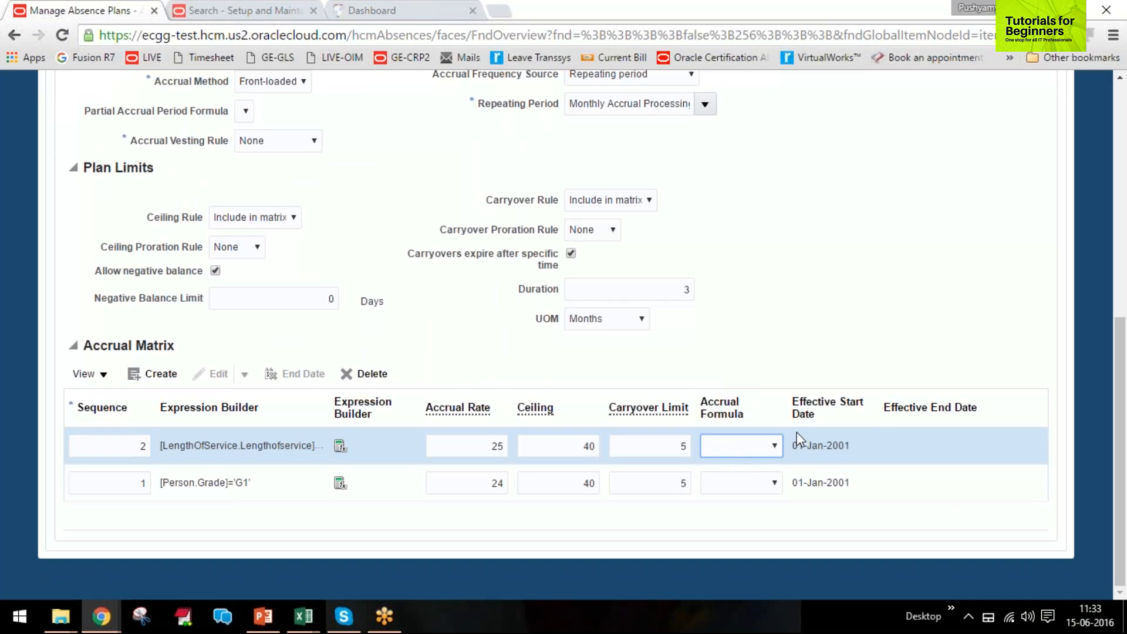
pyautogui.scroll(3, 867, 369)
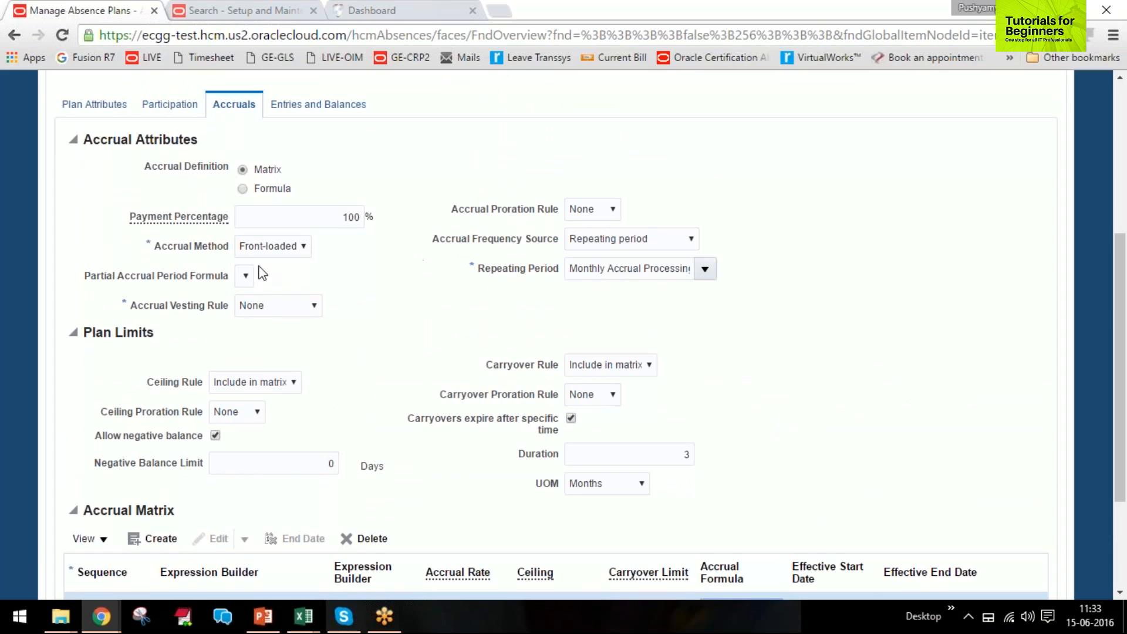
pyautogui.moveTo(155, 246); pyautogui.dragTo(230, 253)
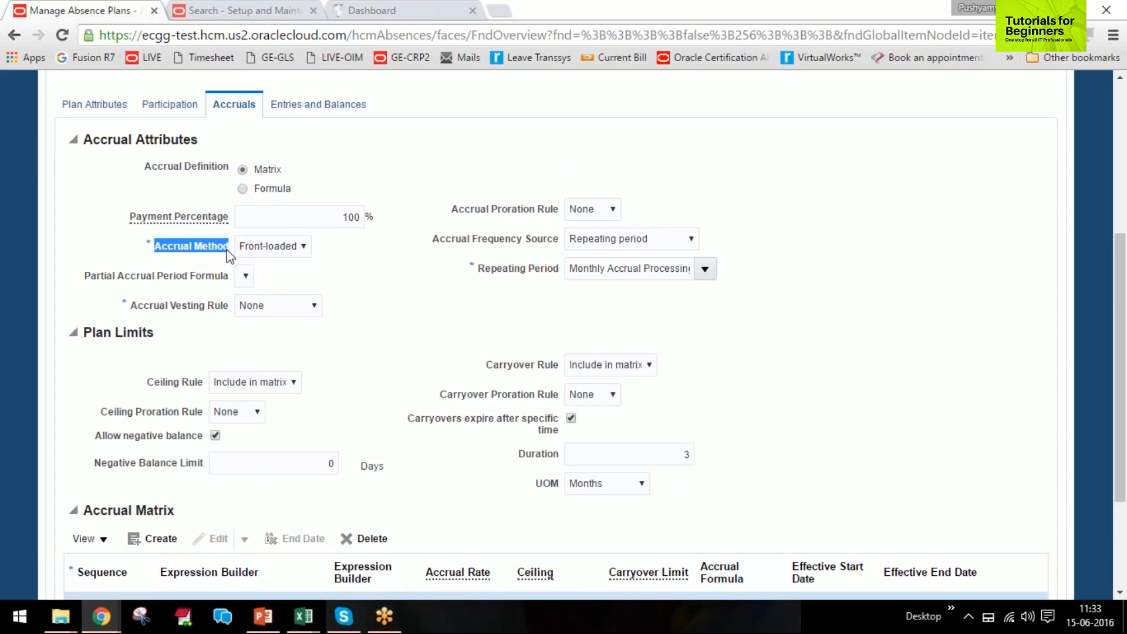
pyautogui.moveTo(130, 307); pyautogui.dragTo(226, 311)
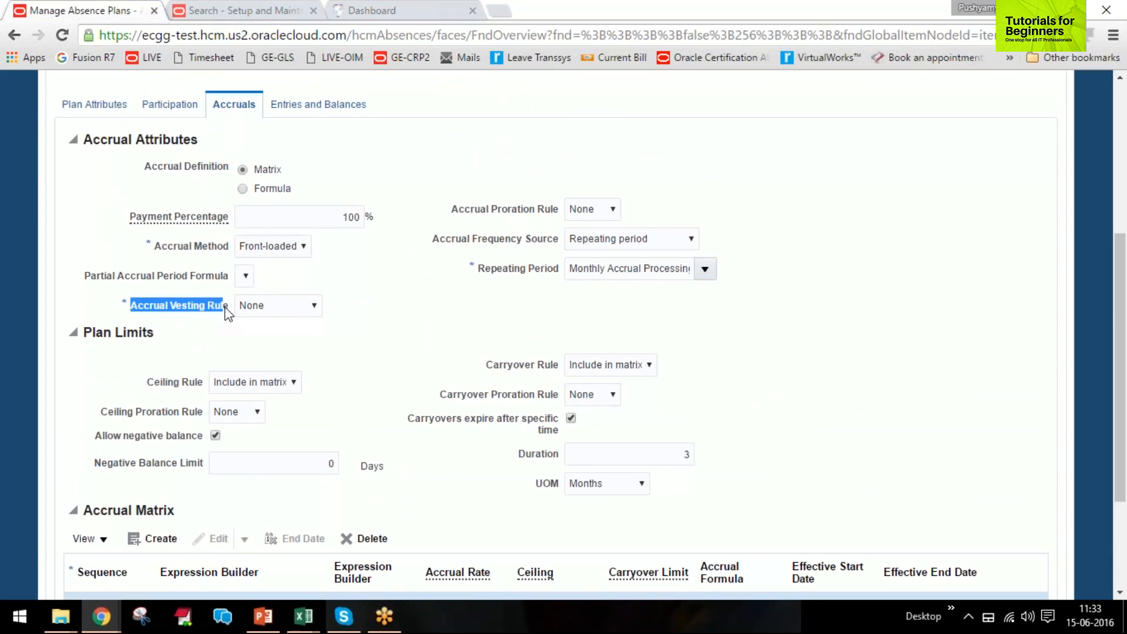
# Review the carryover, expiry and negative balance settings in the plan limits
pyautogui.moveTo(468, 355); pyautogui.dragTo(744, 468)
pyautogui.click(780, 448)
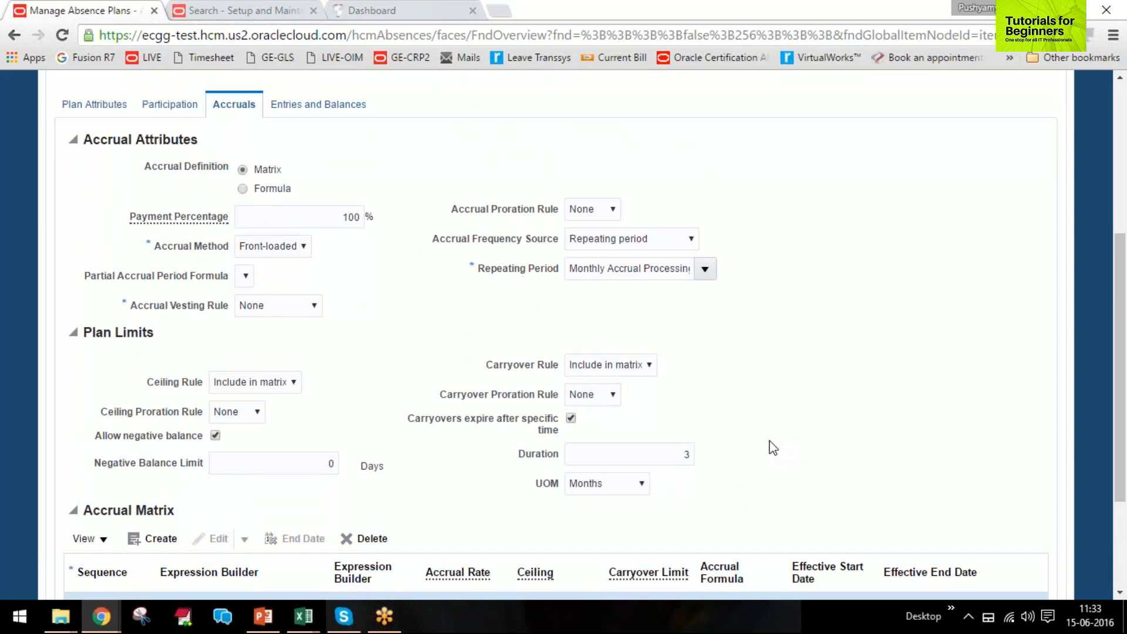
pyautogui.moveTo(461, 359); pyautogui.dragTo(702, 493)
pyautogui.click(763, 444)
pyautogui.moveTo(94, 438); pyautogui.dragTo(206, 438)
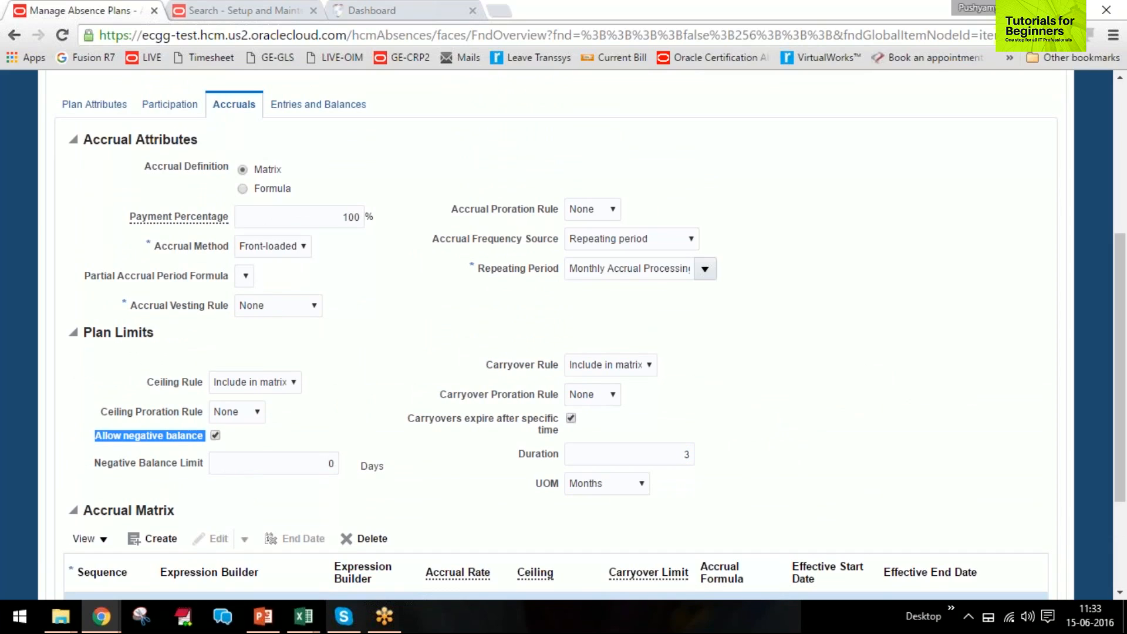
pyautogui.moveTo(315, 463); pyautogui.dragTo(364, 464)
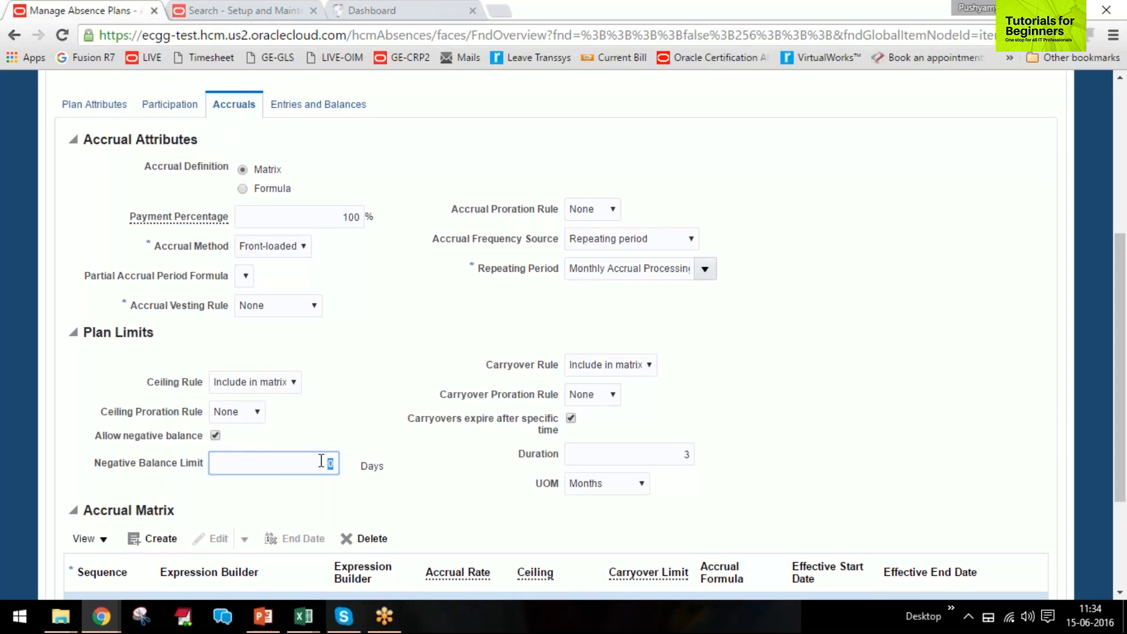
pyautogui.scroll(-3, 286, 423)
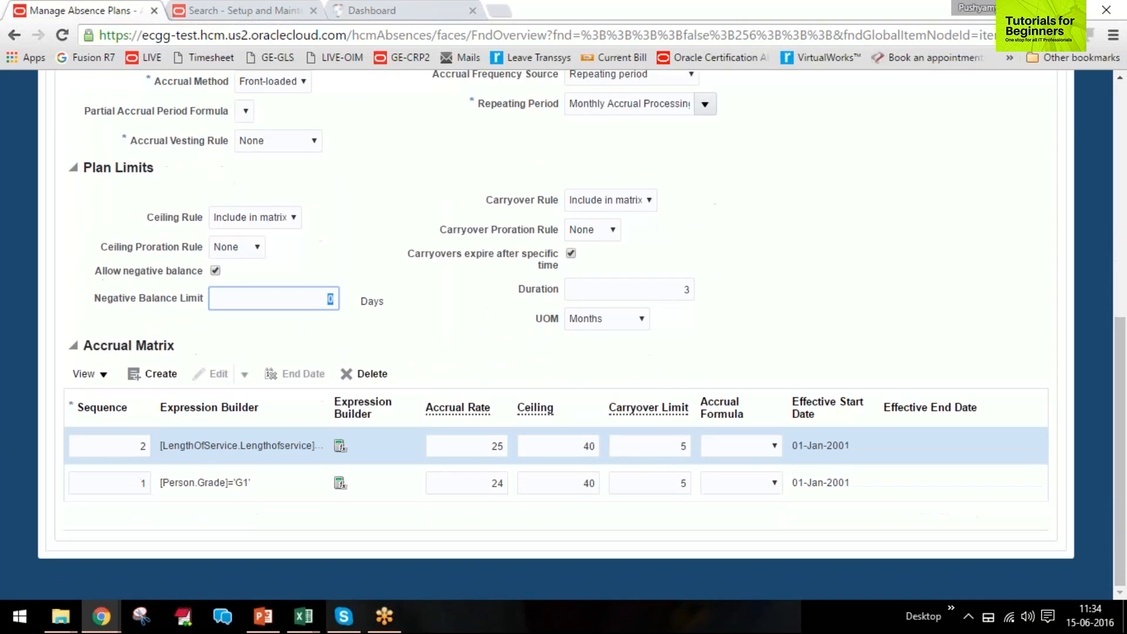
# Open the plan's Entries and Balances settings and examine the balance updates section
pyautogui.scroll(8, 429, 436)
pyautogui.click(307, 403)
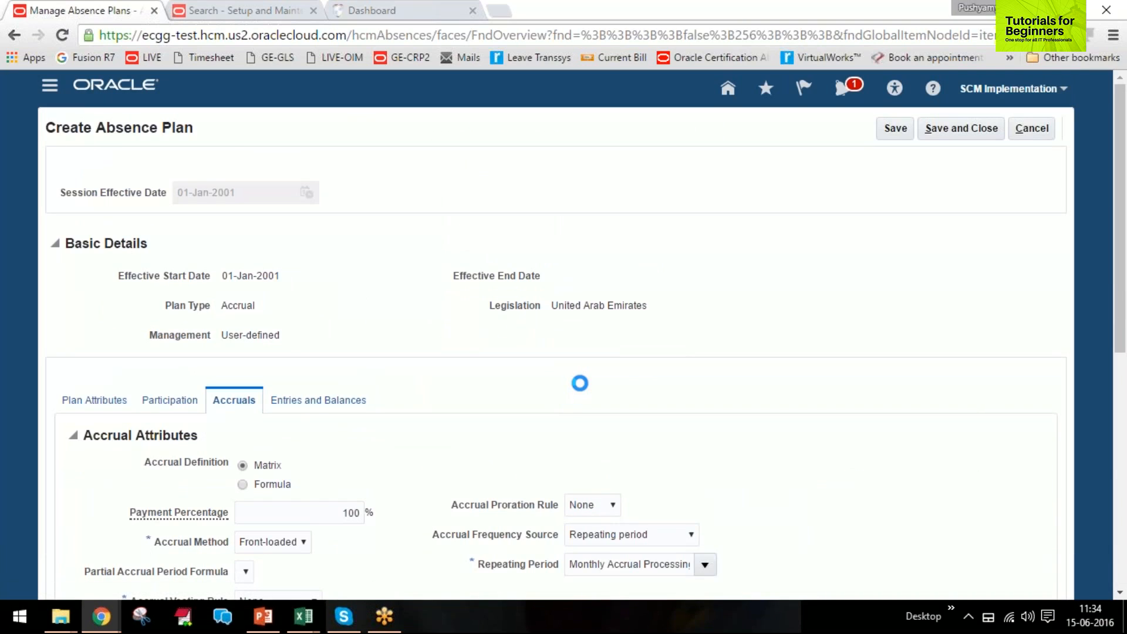
pyautogui.scroll(-3, 516, 396)
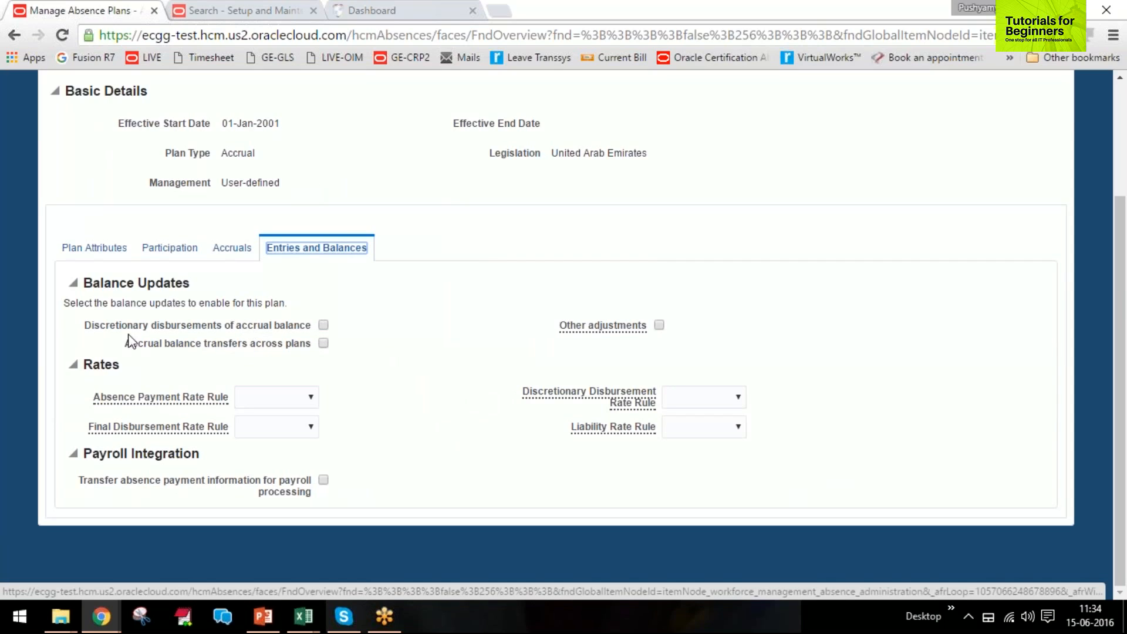
pyautogui.moveTo(84, 283); pyautogui.dragTo(171, 291)
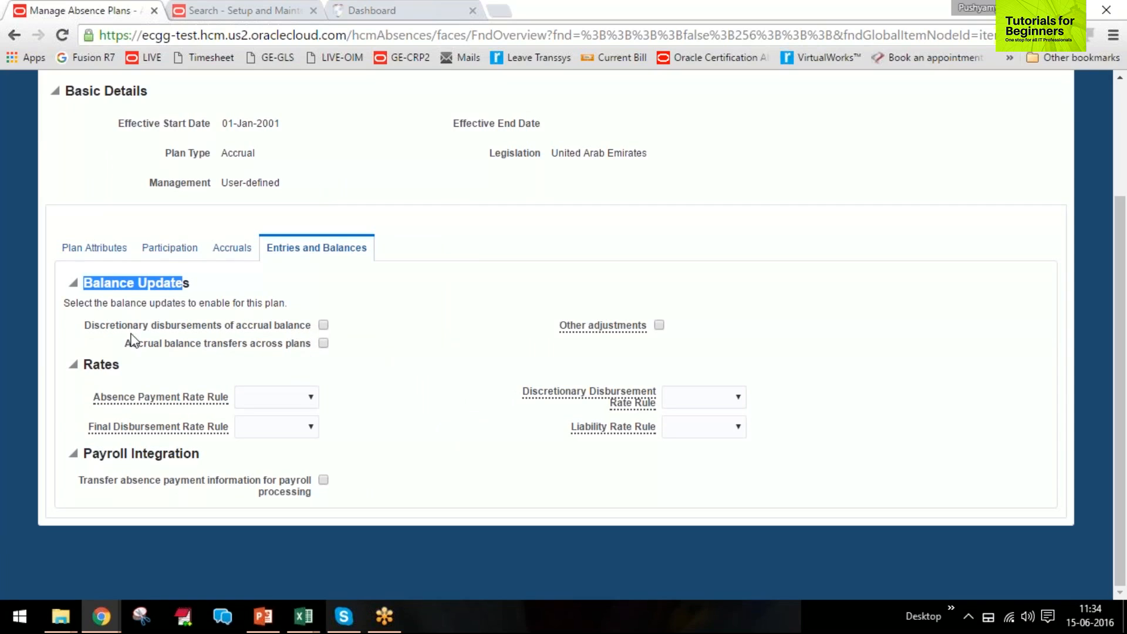
# Enable discretionary disbursements of accrual balance and accrual balance transfers across plans for the absence plan
pyautogui.click(324, 325)
pyautogui.moveTo(126, 343); pyautogui.dragTo(314, 345)
pyautogui.click(323, 343)
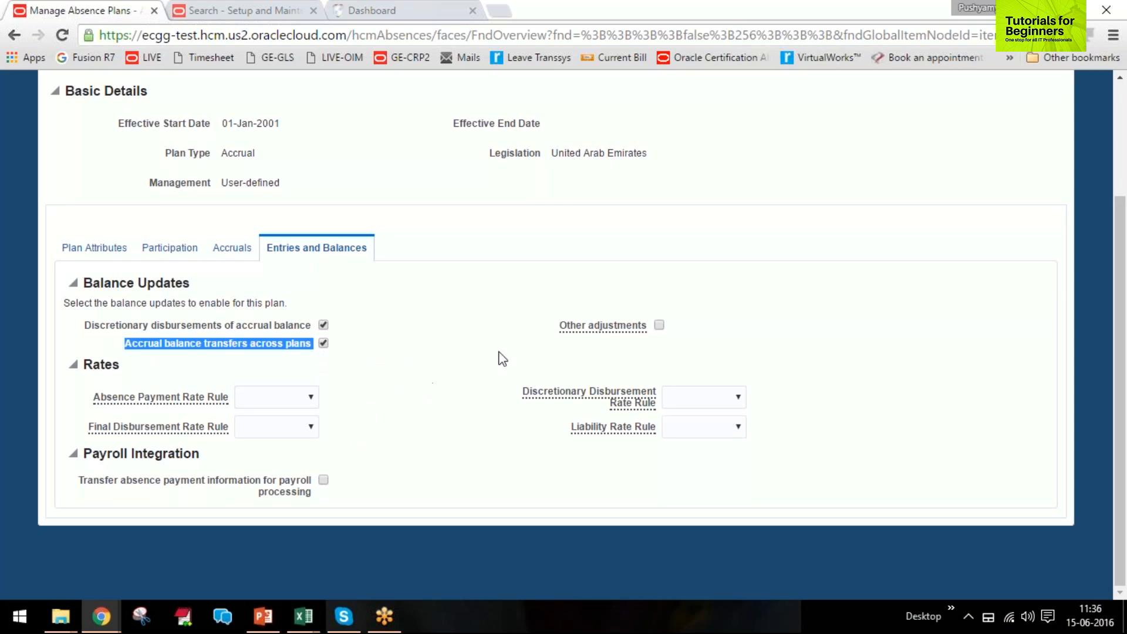
# Enable other adjustments in the plan's balance updates and allow all adjustment reasons
pyautogui.click(658, 326)
pyautogui.click(708, 351)
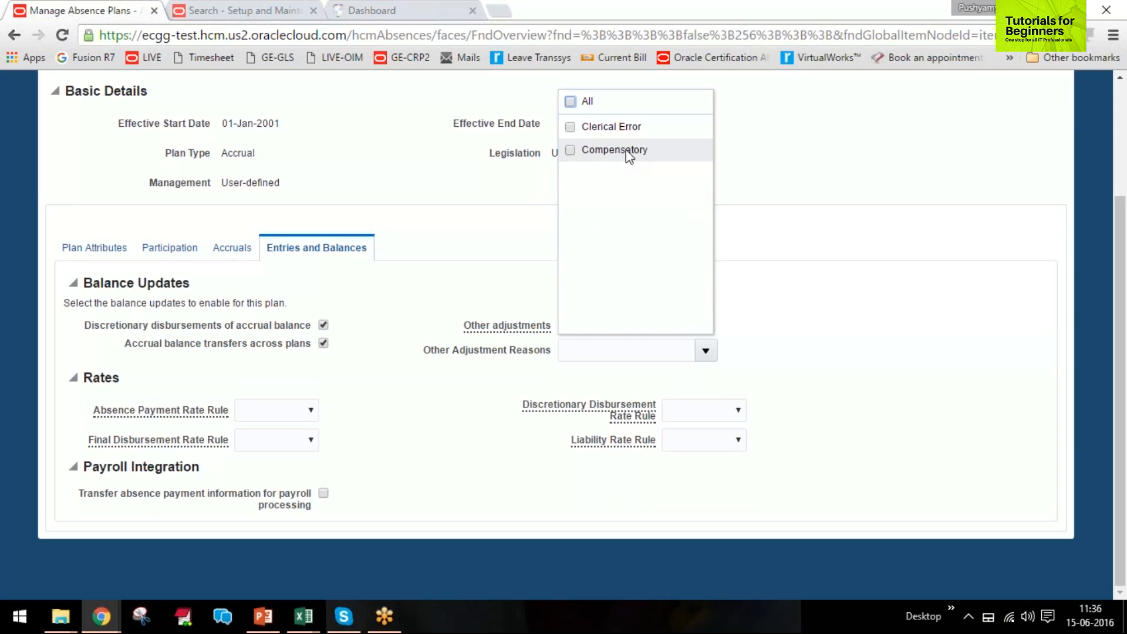
pyautogui.click(570, 101)
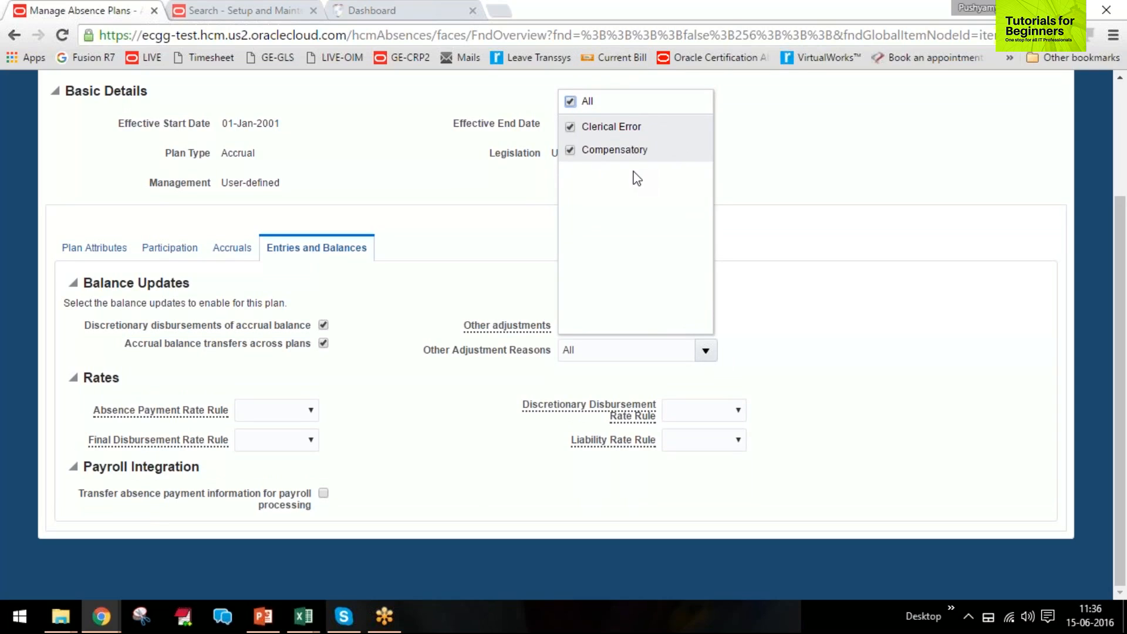
pyautogui.click(761, 287)
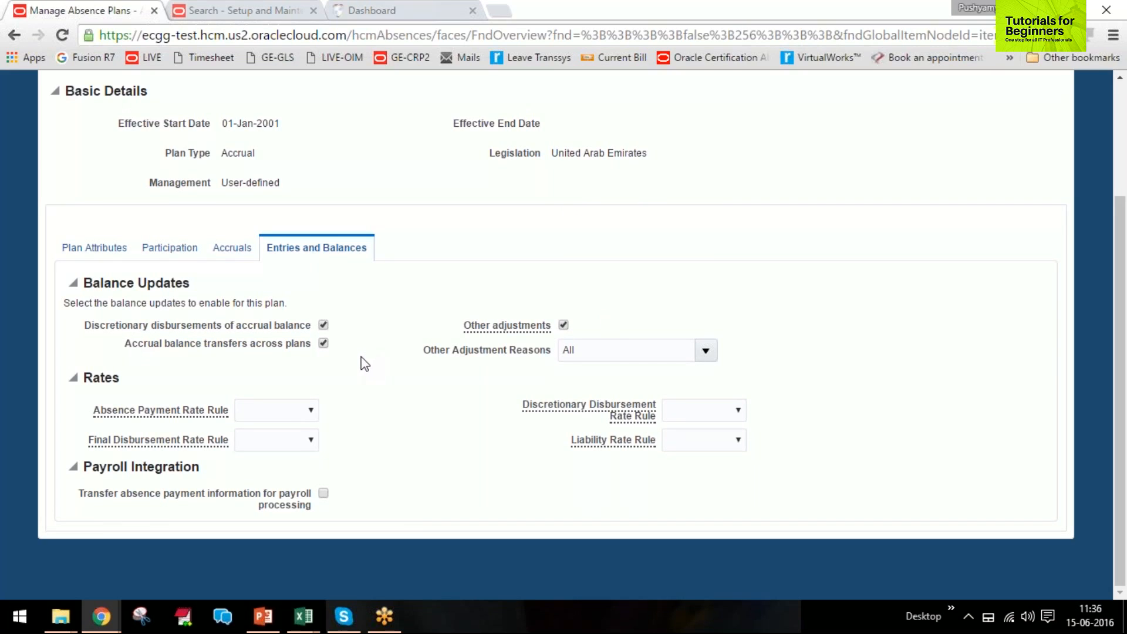
# Set the absence payment rate rule to Rate definition with Absence Payment Rate as its rate name
pyautogui.moveTo(92, 378); pyautogui.dragTo(691, 515)
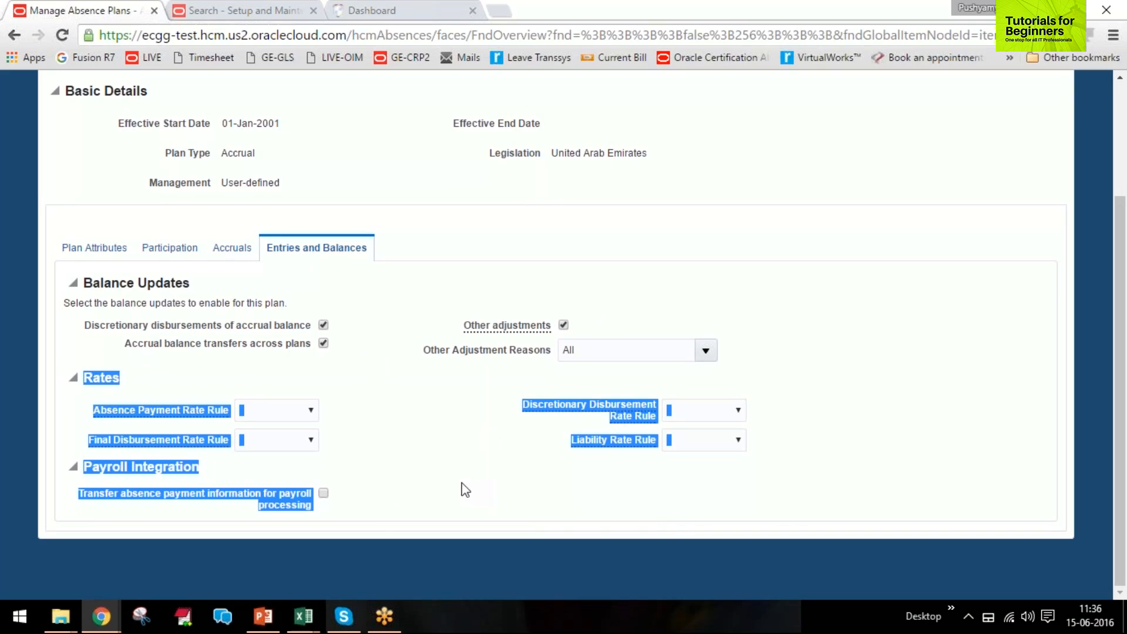
pyautogui.click(366, 490)
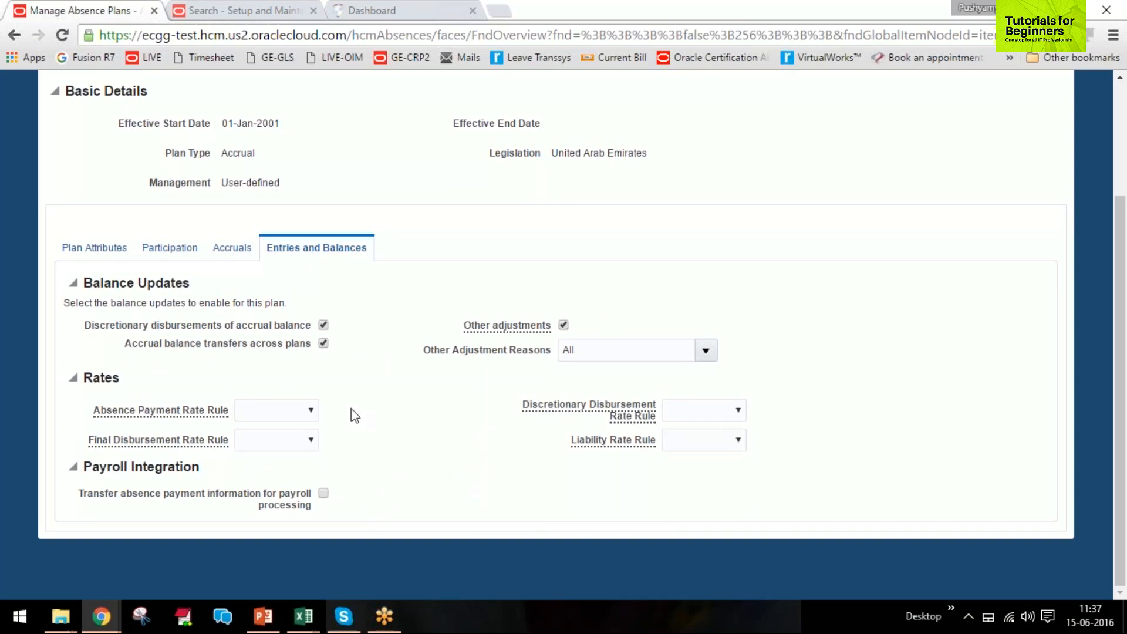
pyautogui.click(265, 413)
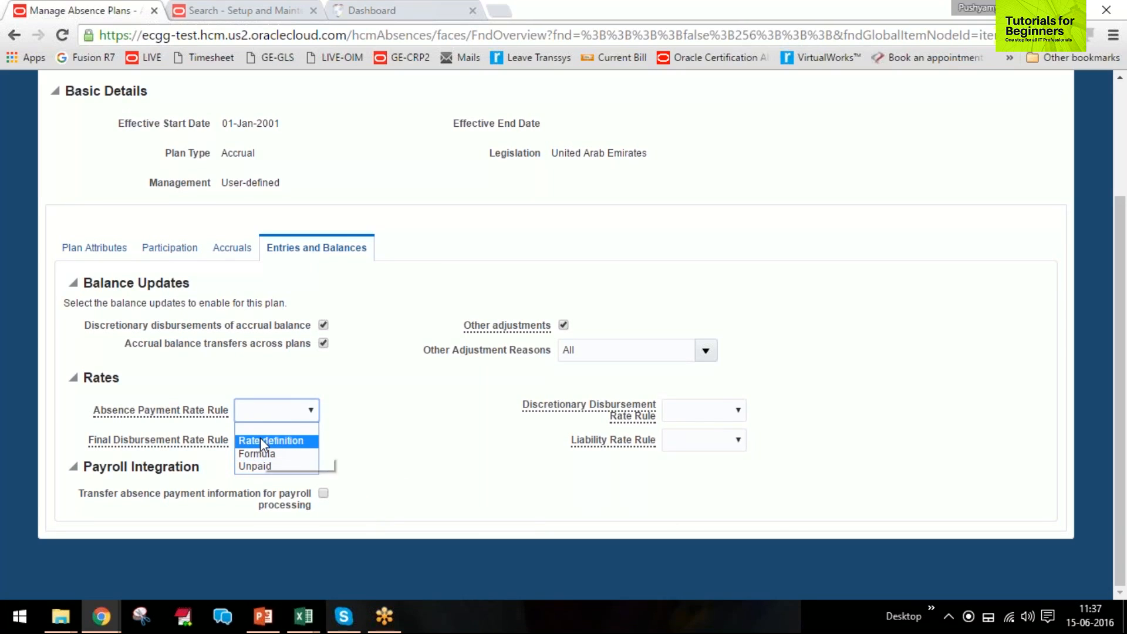
pyautogui.click(259, 440)
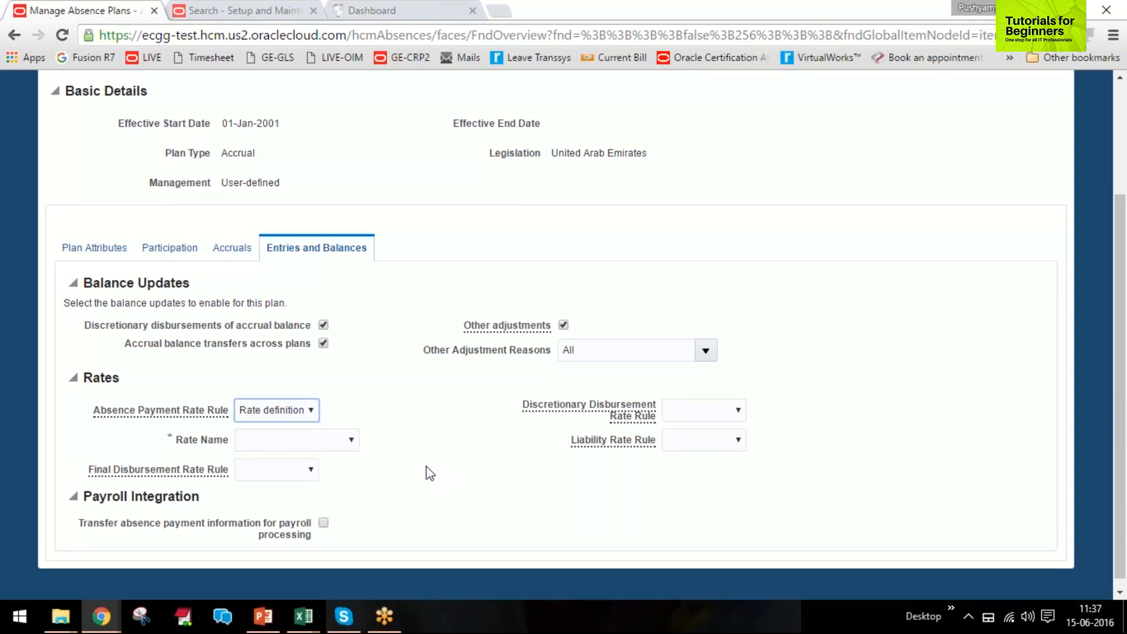
pyautogui.click(269, 447)
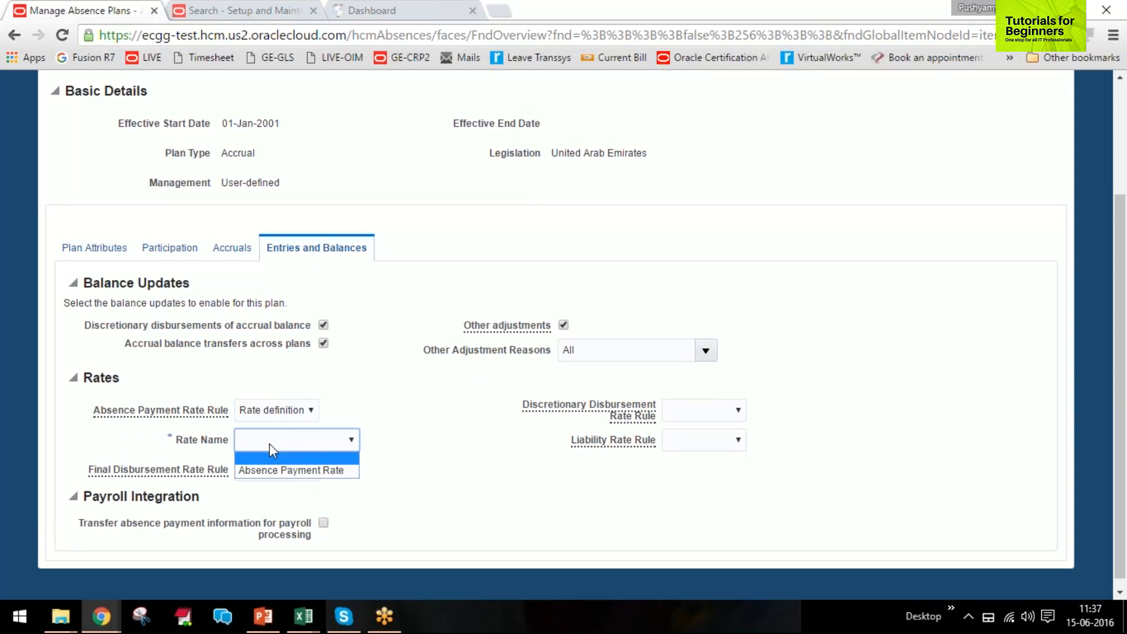
pyautogui.click(275, 471)
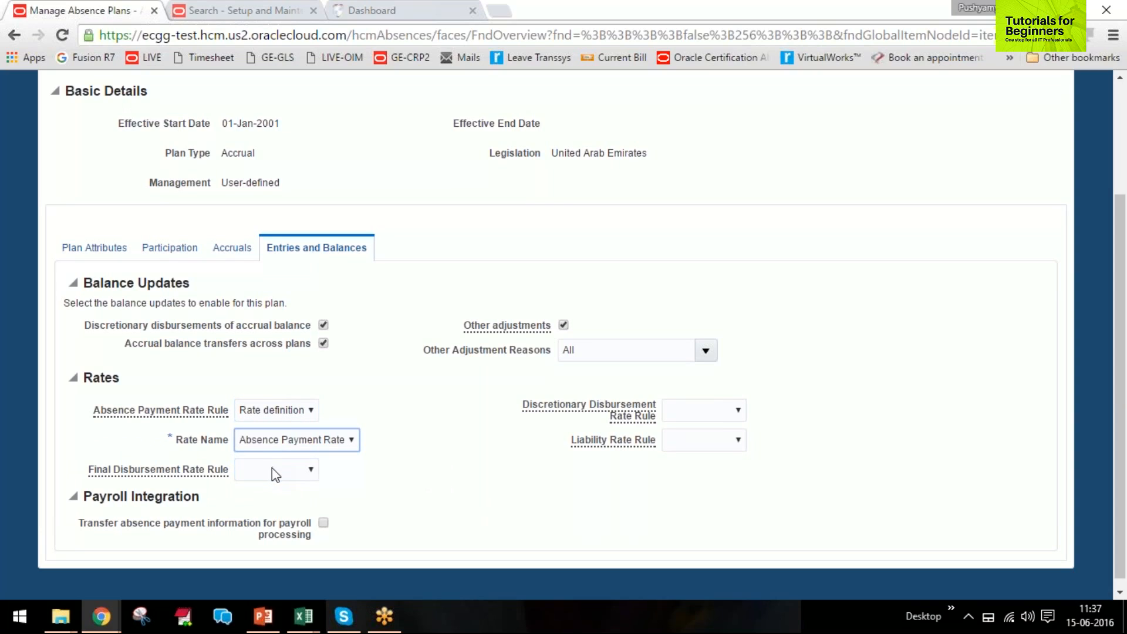
# Set the final disbursement rate rule to Rate definition with Absence Payment Rate as its defined rate
pyautogui.click(273, 473)
pyautogui.moveTo(89, 471); pyautogui.dragTo(229, 477)
pyautogui.click(273, 473)
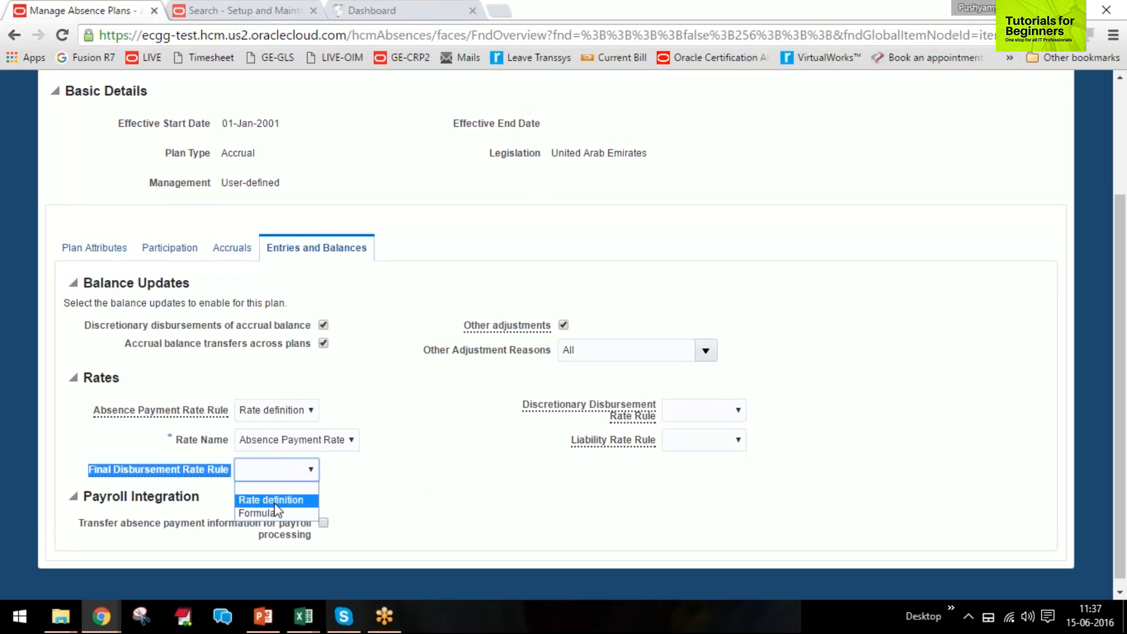
pyautogui.click(274, 500)
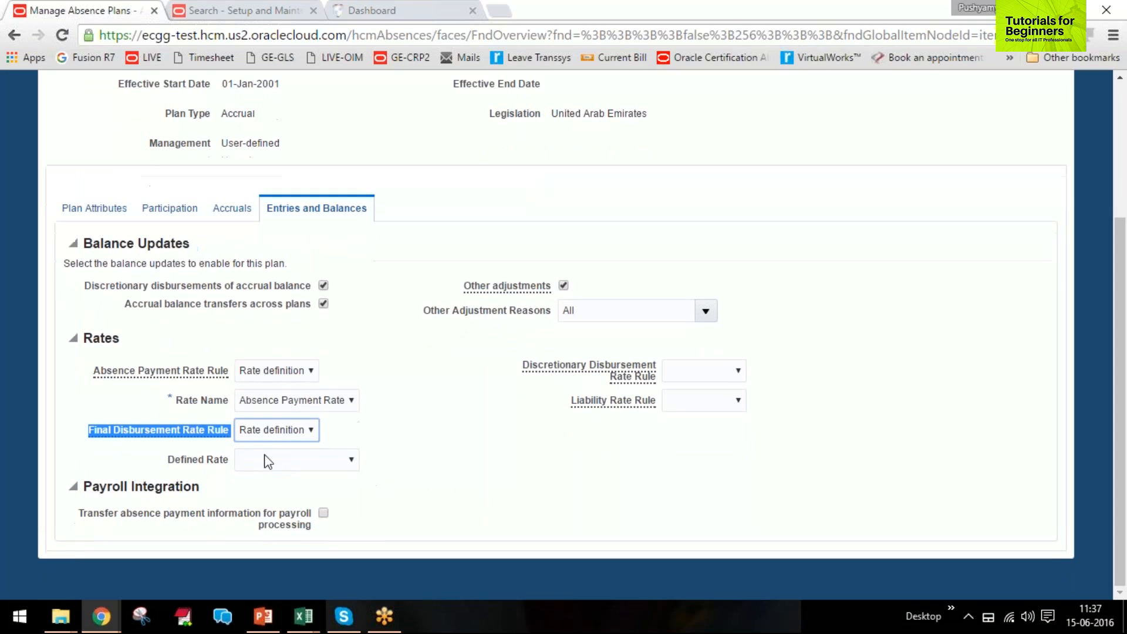
pyautogui.click(277, 460)
pyautogui.click(278, 489)
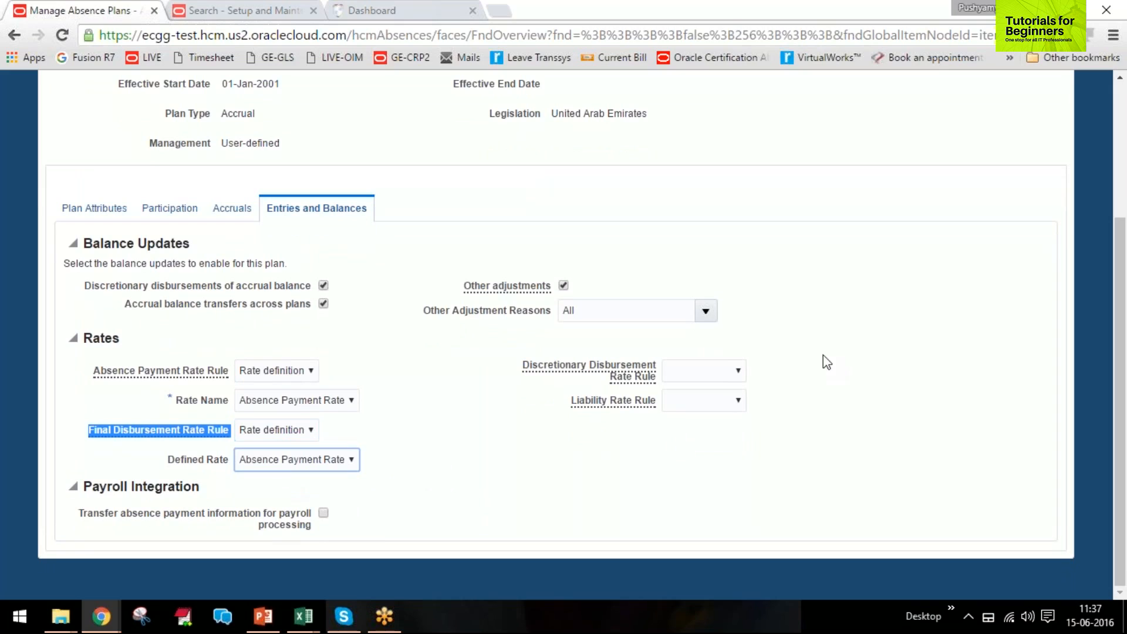
# Set the discretionary disbursement rate rule to Rate definition with Absence Payment Rate as its rate name
pyautogui.click(700, 375)
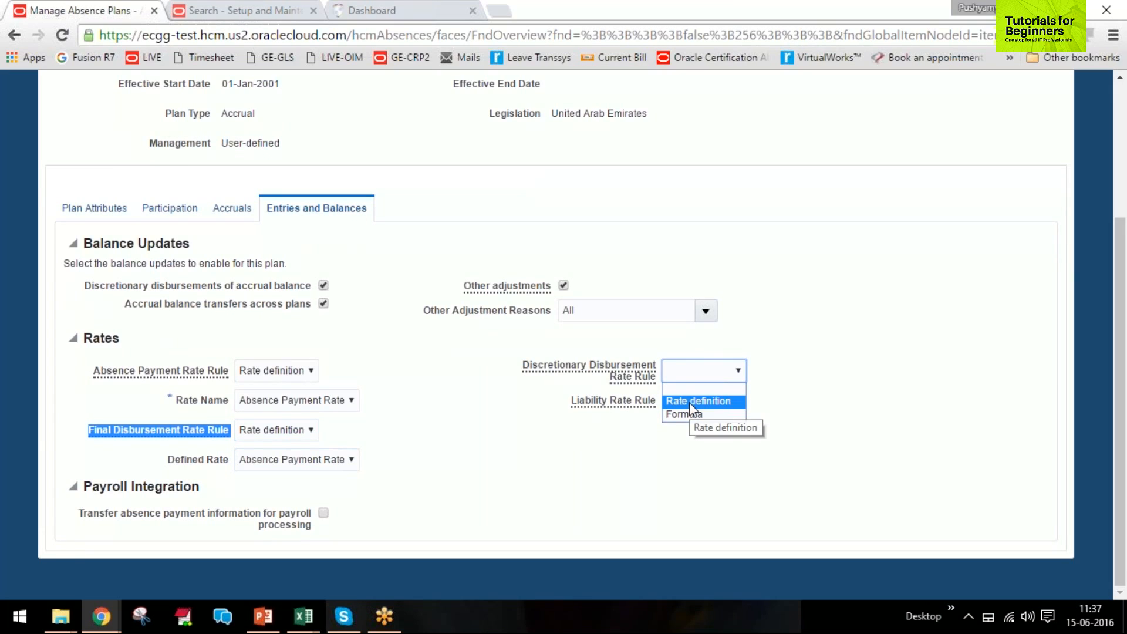
pyautogui.click(689, 401)
pyautogui.click(737, 409)
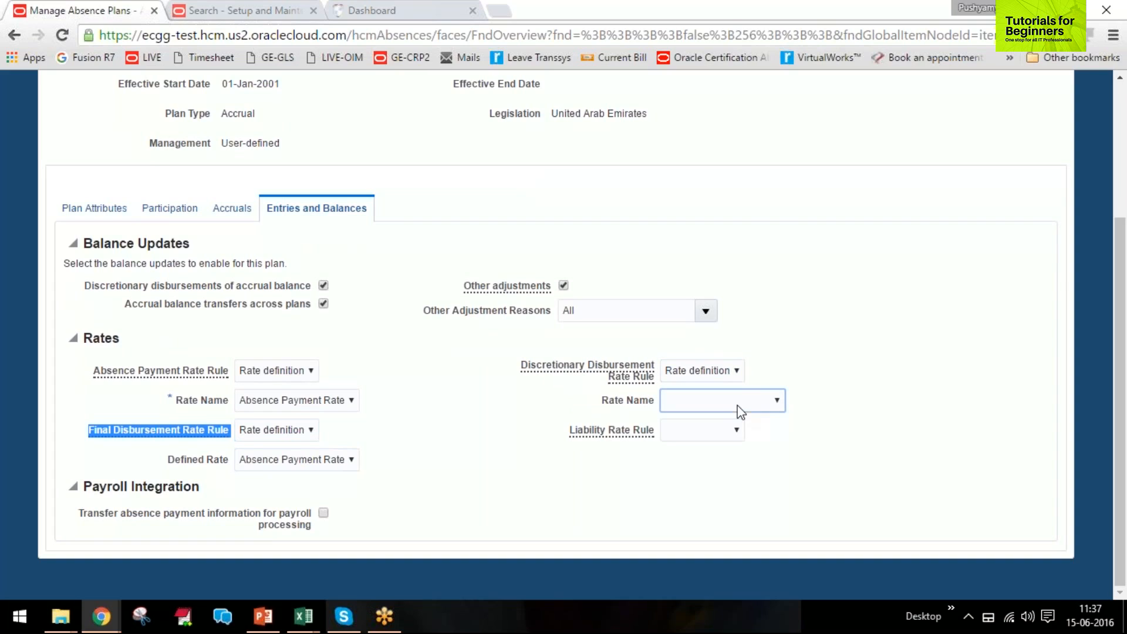
pyautogui.click(725, 430)
# Set the liability rate rule to Rate definition with Absence Payment Rate as its rate name
pyautogui.click(718, 430)
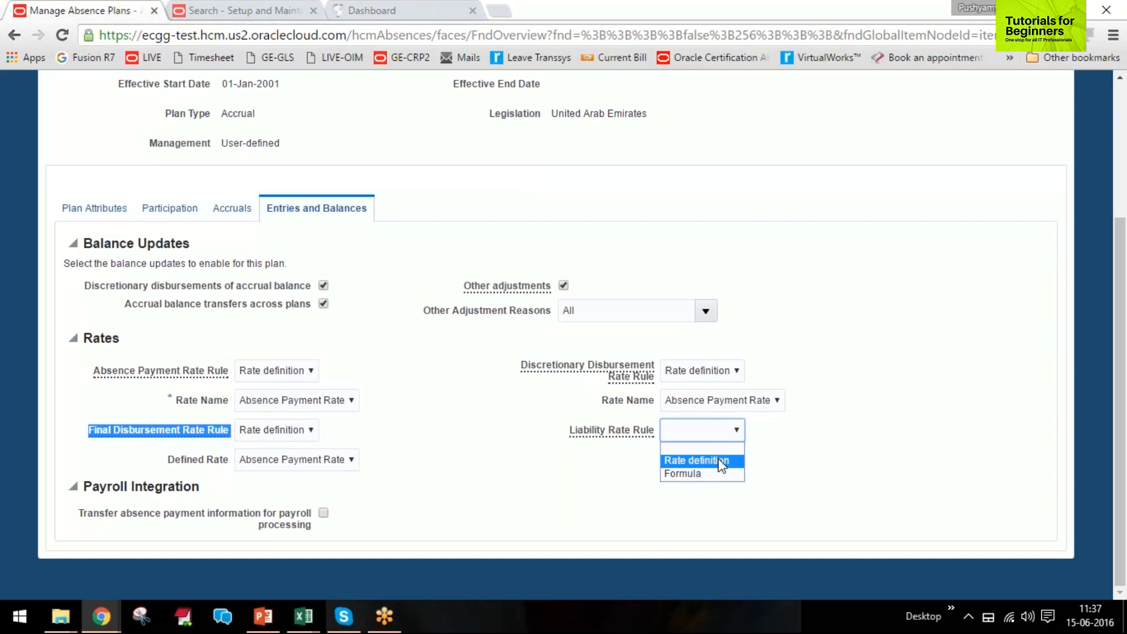
pyautogui.click(717, 458)
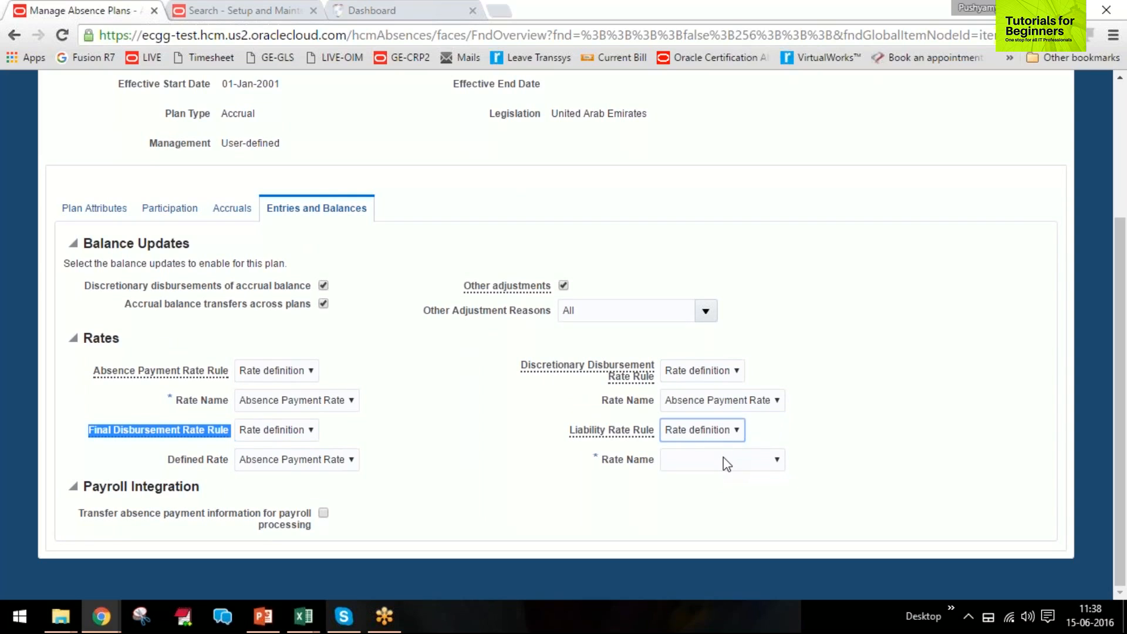
pyautogui.click(727, 464)
pyautogui.click(726, 487)
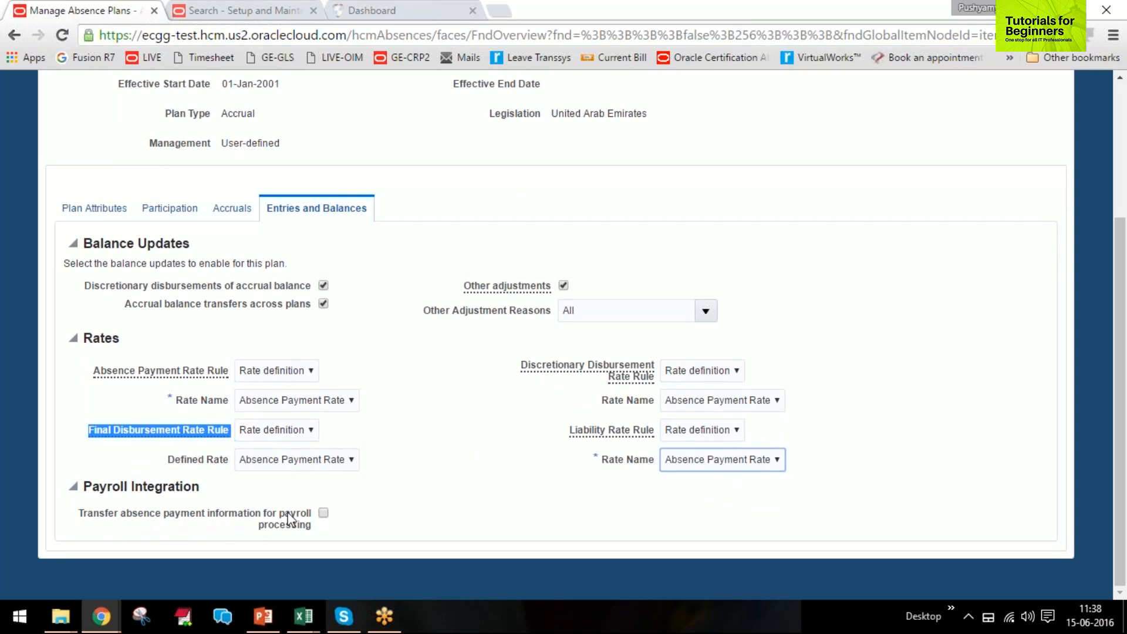
# Enable the transfer of absence payment information for payroll processing and choose Annual Leave as the element
pyautogui.click(323, 513)
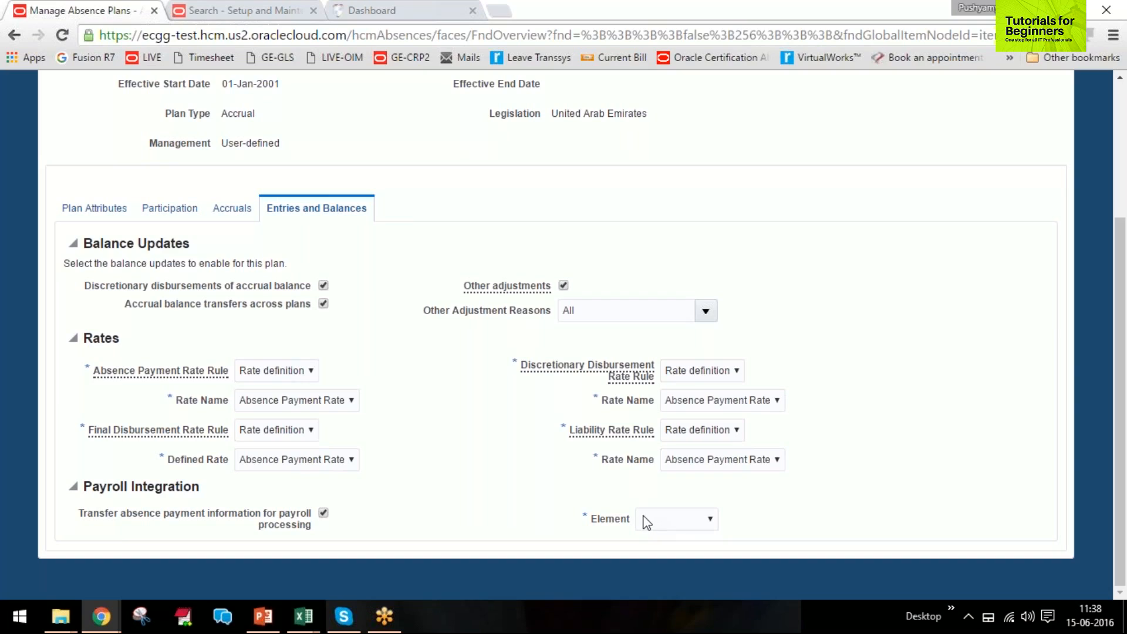
pyautogui.click(668, 521)
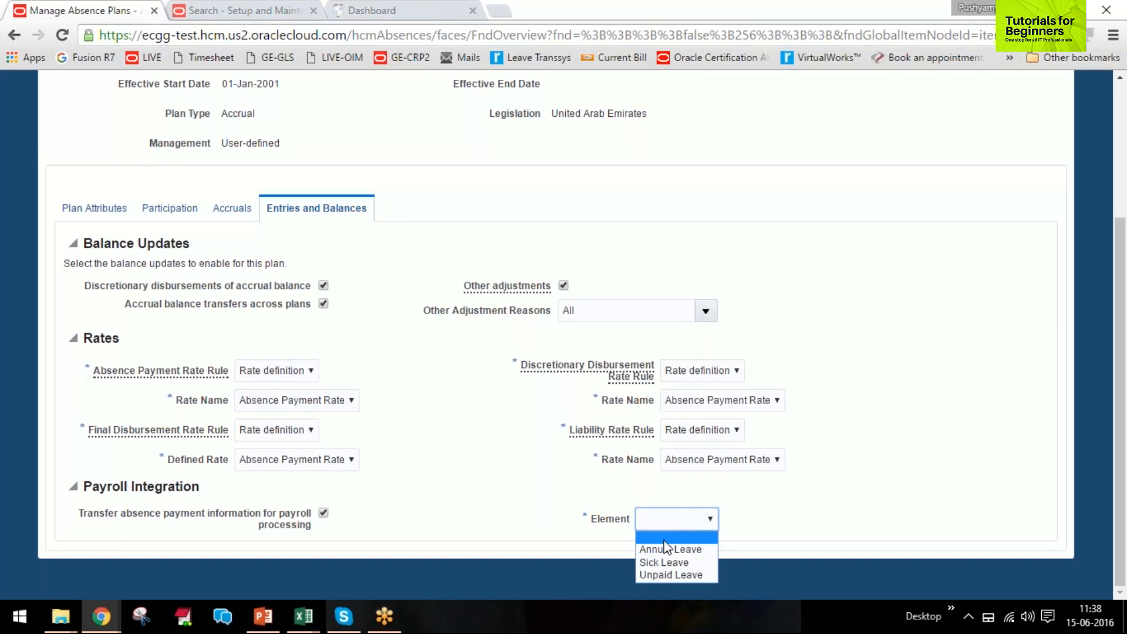
pyautogui.click(664, 547)
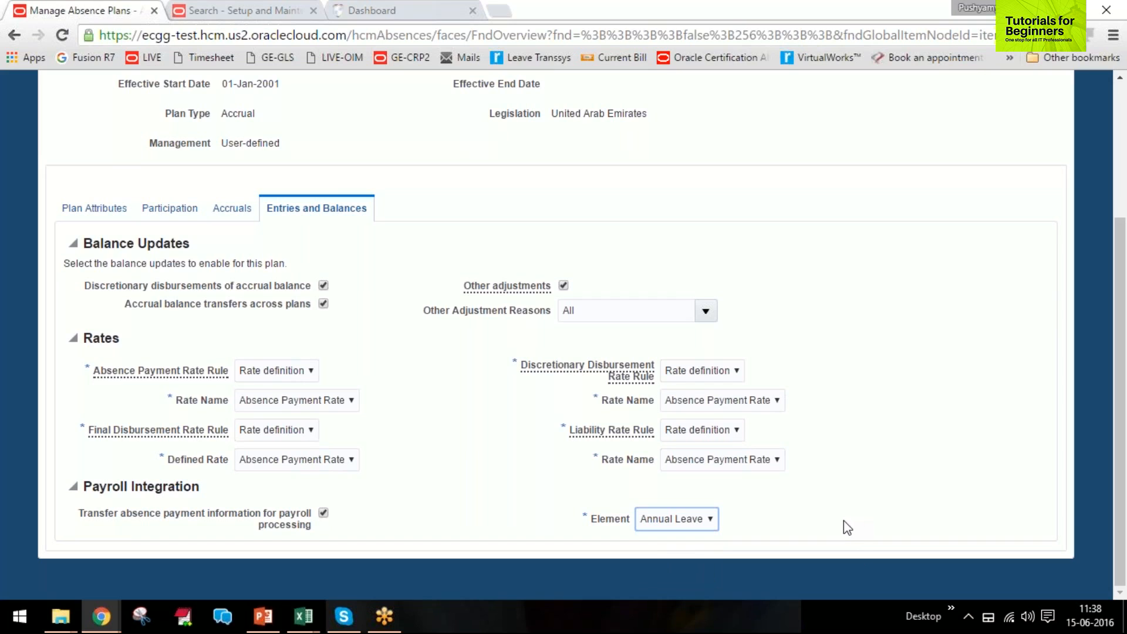
# Check the plan's accrual settings once more, and save and close the new absence plan
pyautogui.scroll(3, 822, 520)
pyautogui.scroll(-3, 787, 491)
pyautogui.click(232, 209)
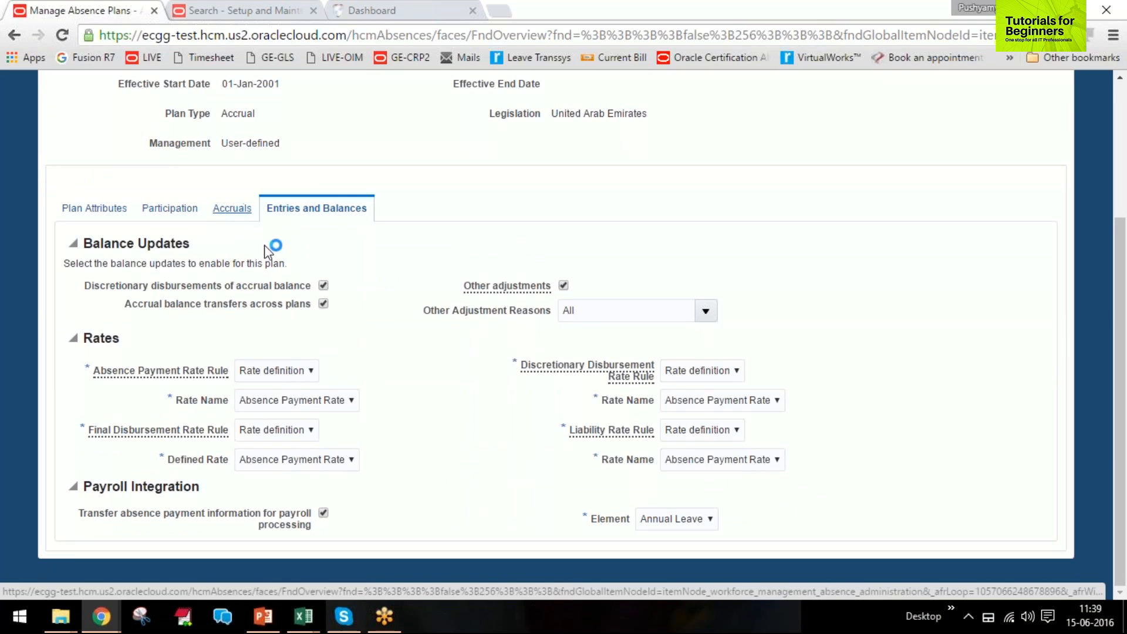
pyautogui.scroll(-4, 332, 350)
pyautogui.scroll(7, 118, 400)
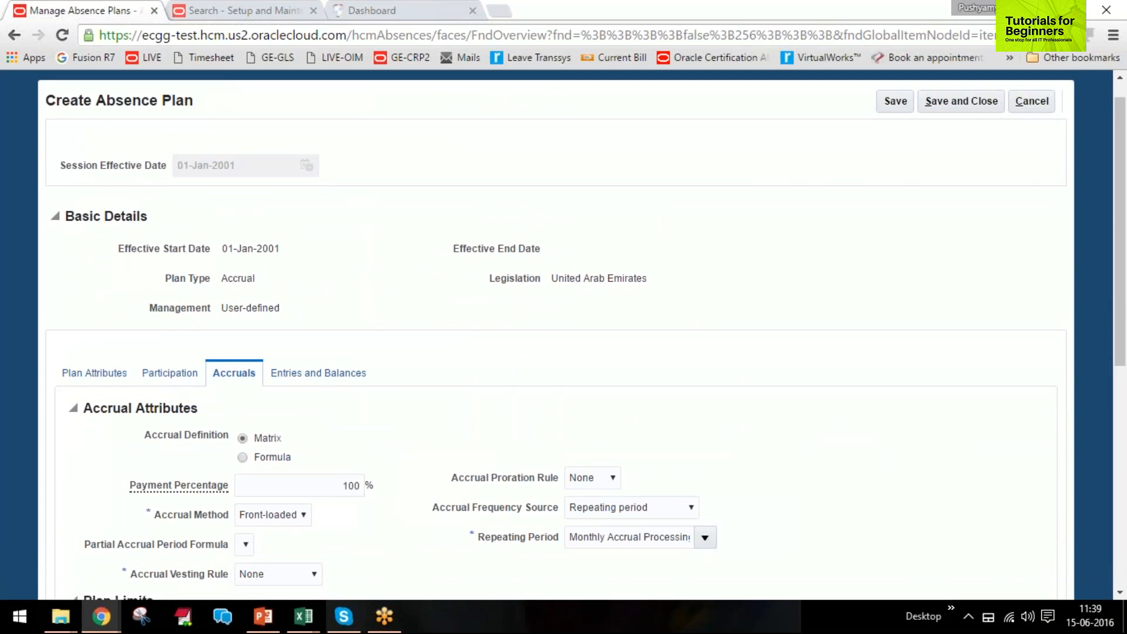
pyautogui.click(970, 105)
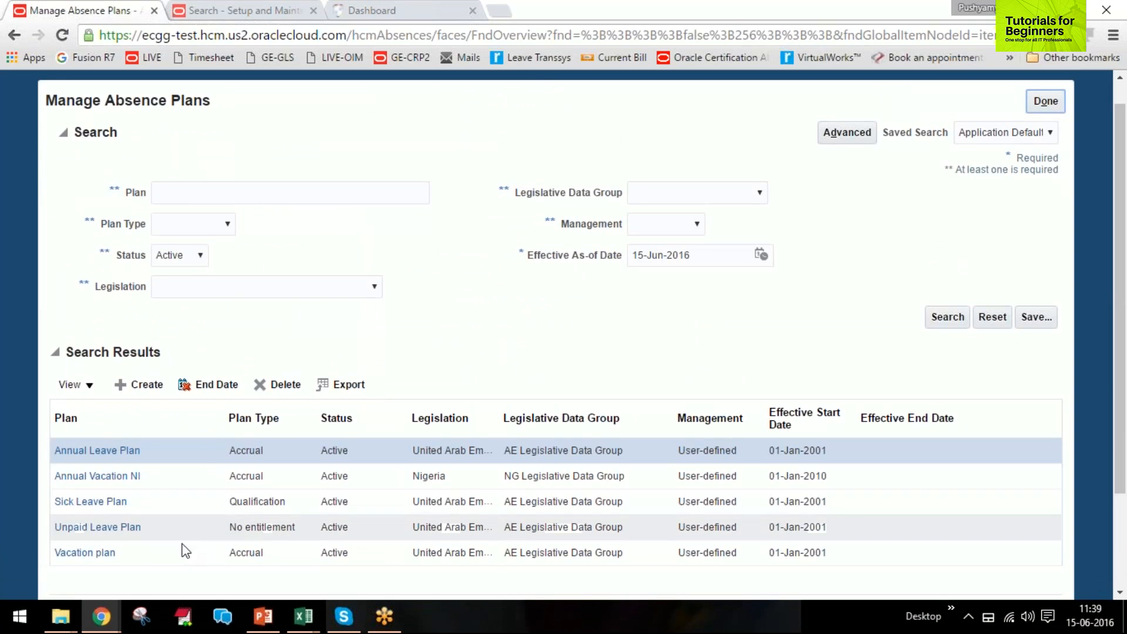
# Open the saved Vacation plan and review its session effective date, plan limits and accrual matrix
pyautogui.click(101, 553)
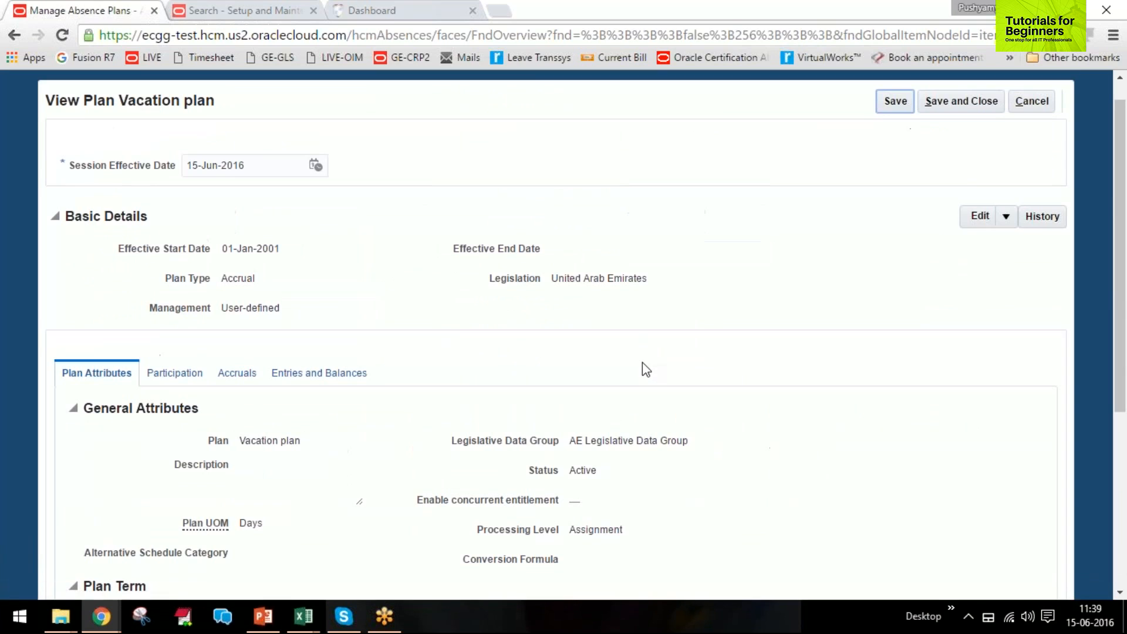
pyautogui.scroll(-5, 643, 340)
pyautogui.scroll(5, 641, 340)
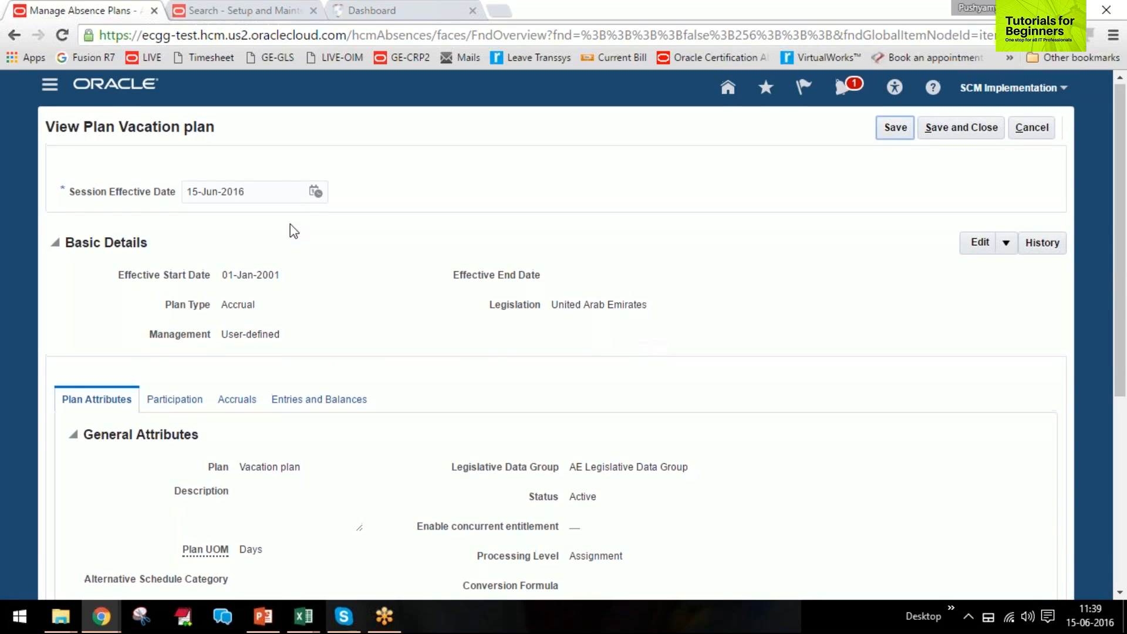
pyautogui.moveTo(281, 191); pyautogui.dragTo(172, 197)
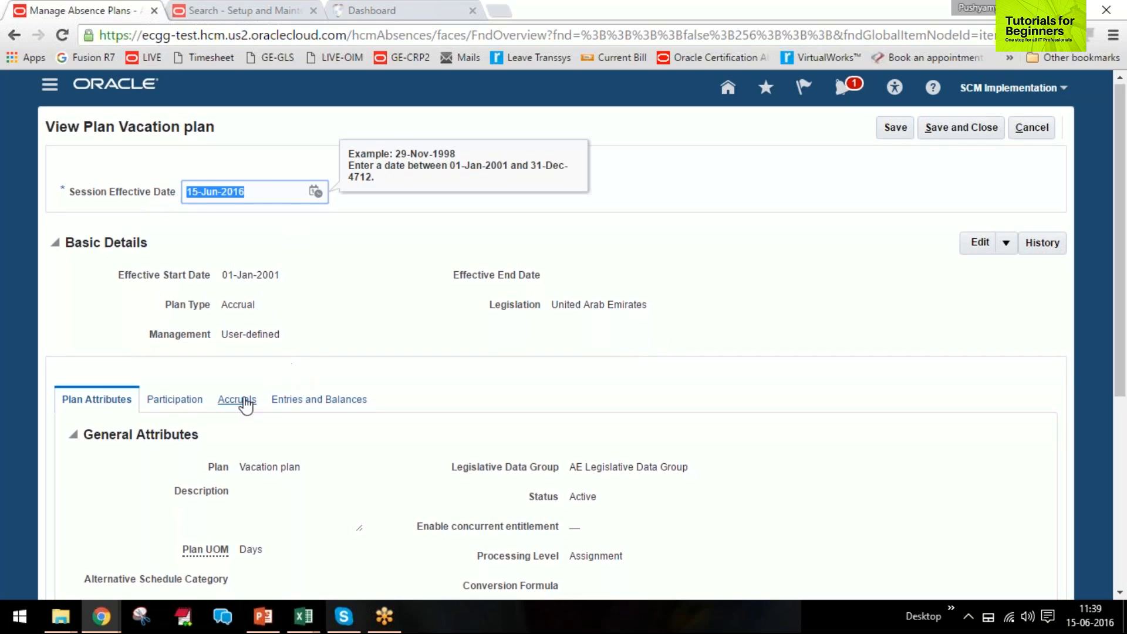
pyautogui.click(241, 400)
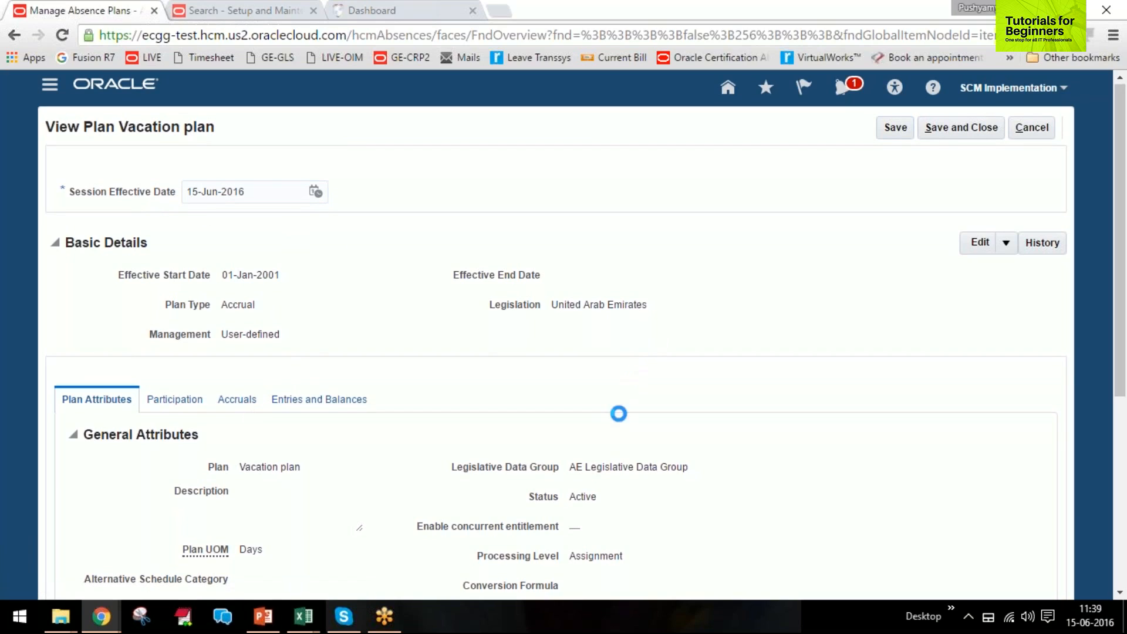
pyautogui.scroll(-5, 621, 449)
pyautogui.scroll(-2, 535, 455)
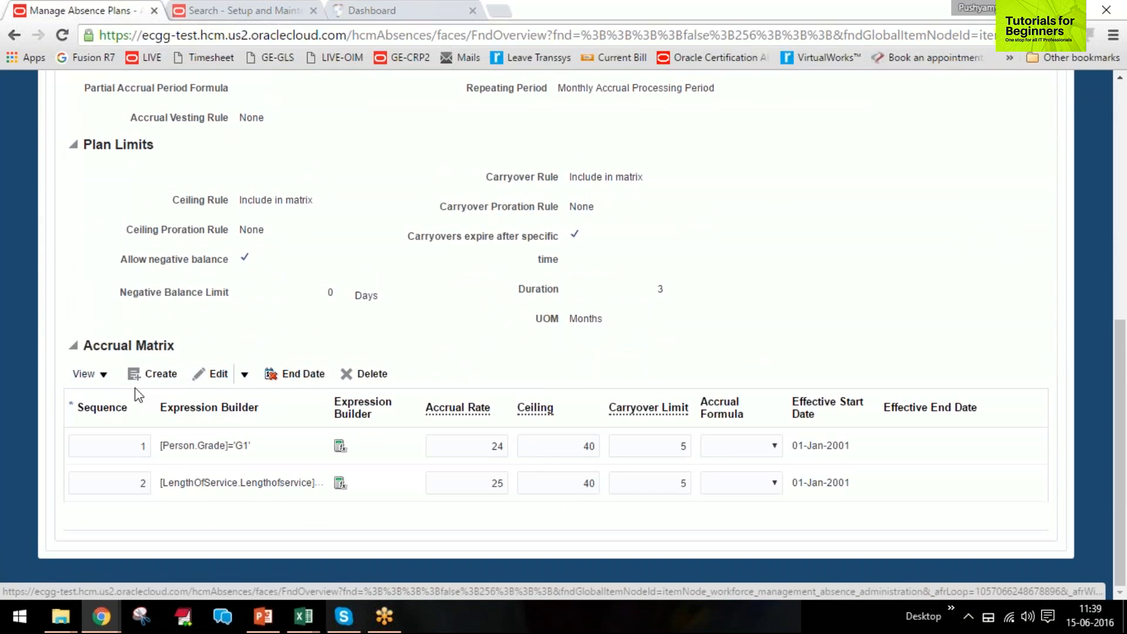
pyautogui.scroll(7, 420, 538)
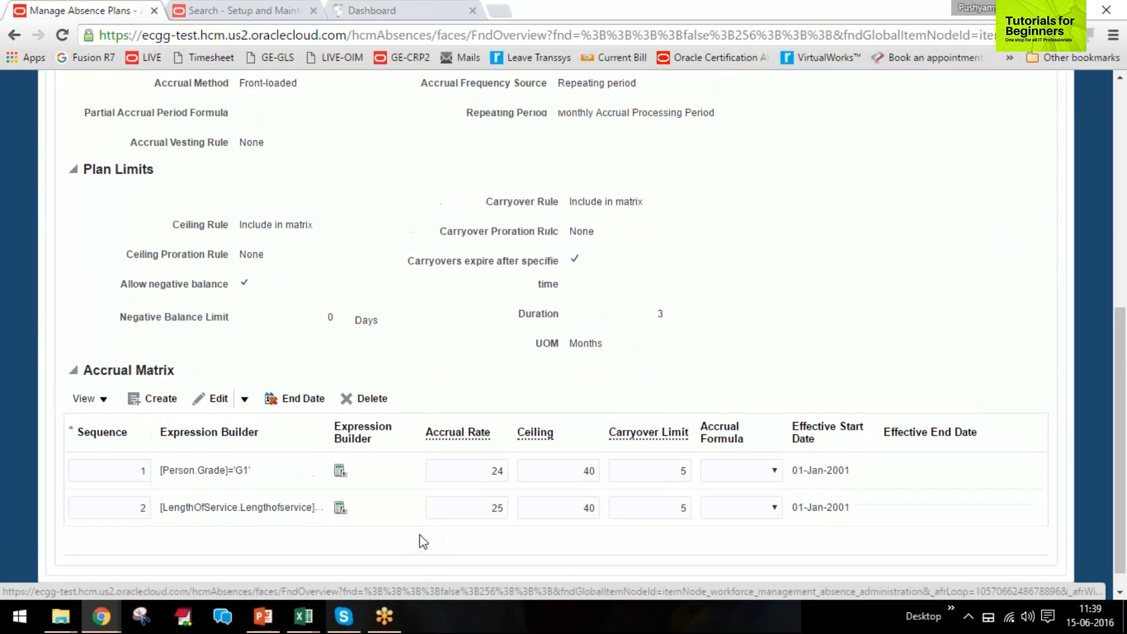
# Examine the Vacation plan's date-effective edit options and the effective dates of its accrual matrix rows
pyautogui.click(264, 137)
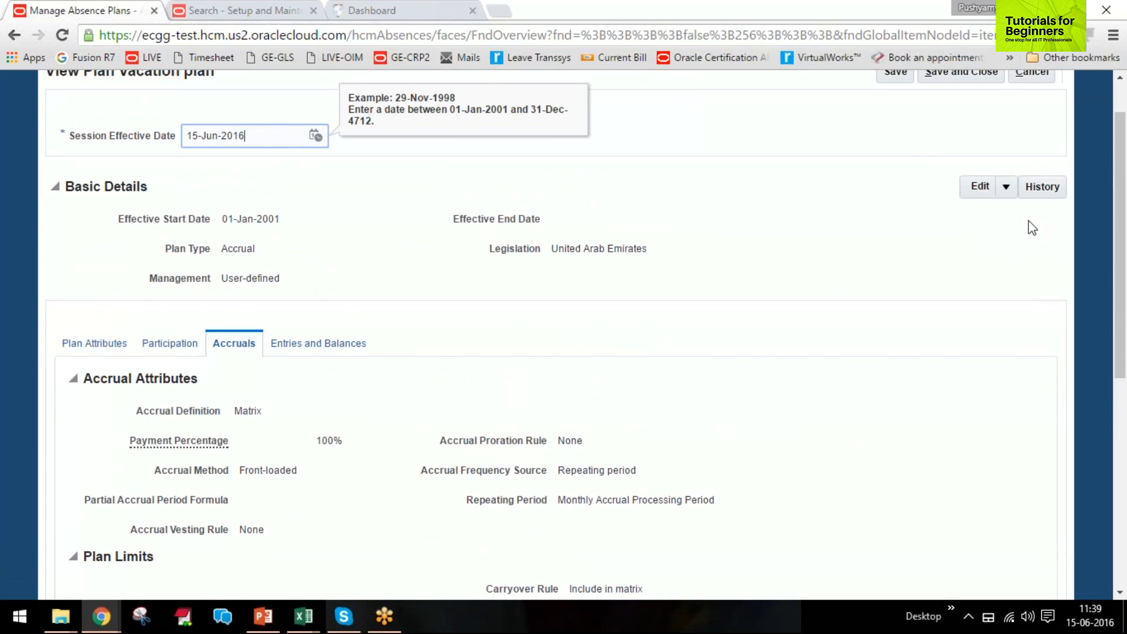
pyautogui.click(1002, 187)
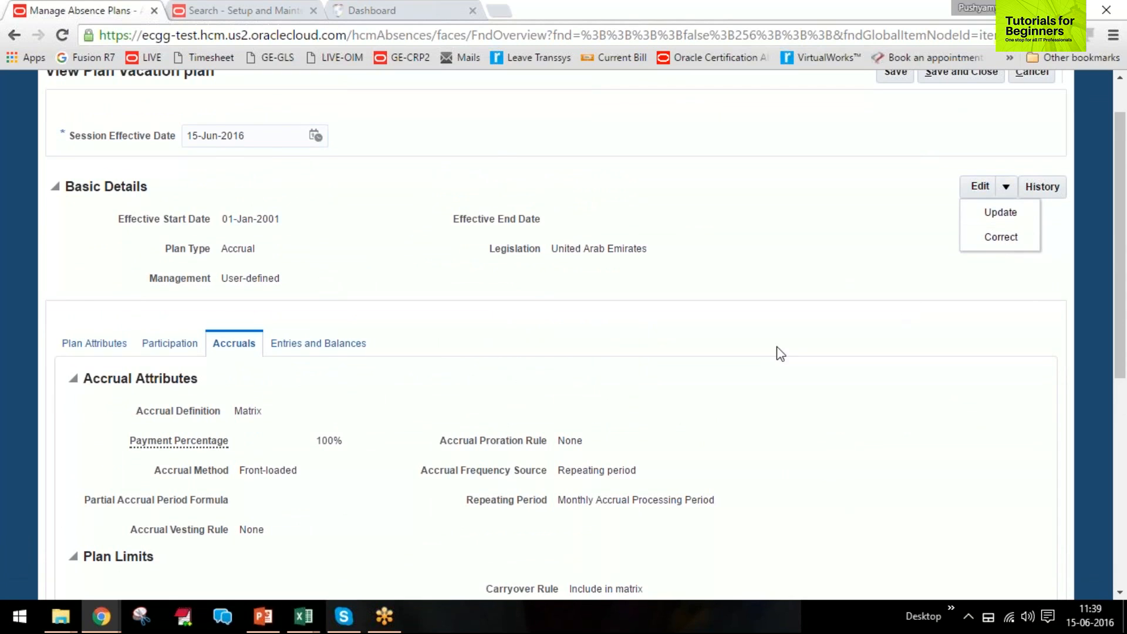
pyautogui.scroll(-7, 774, 352)
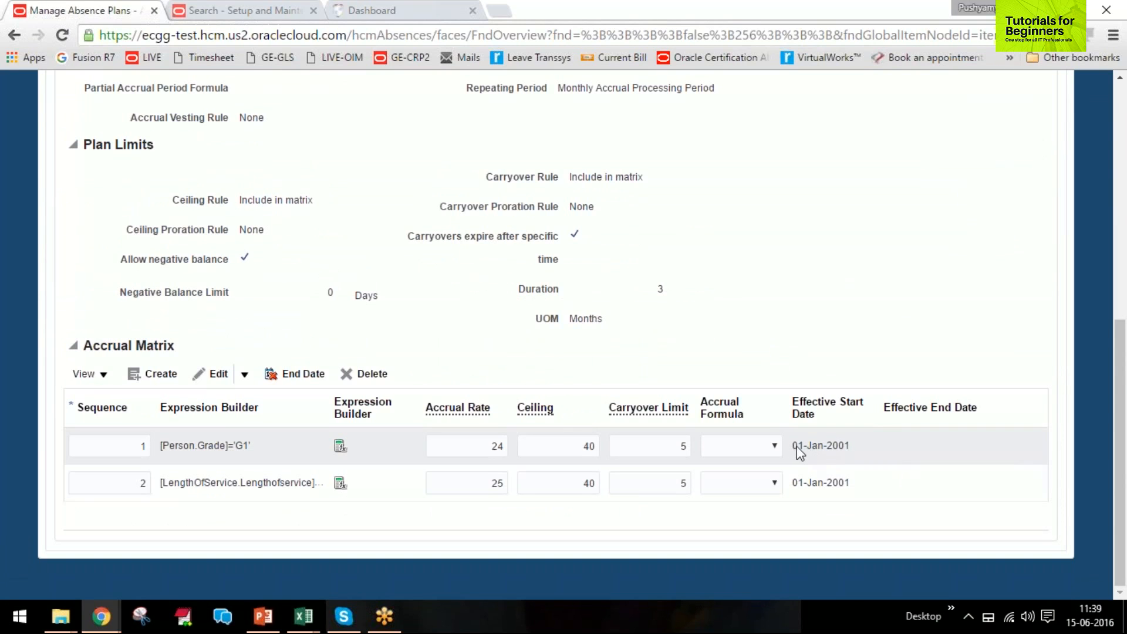
pyautogui.click(848, 448)
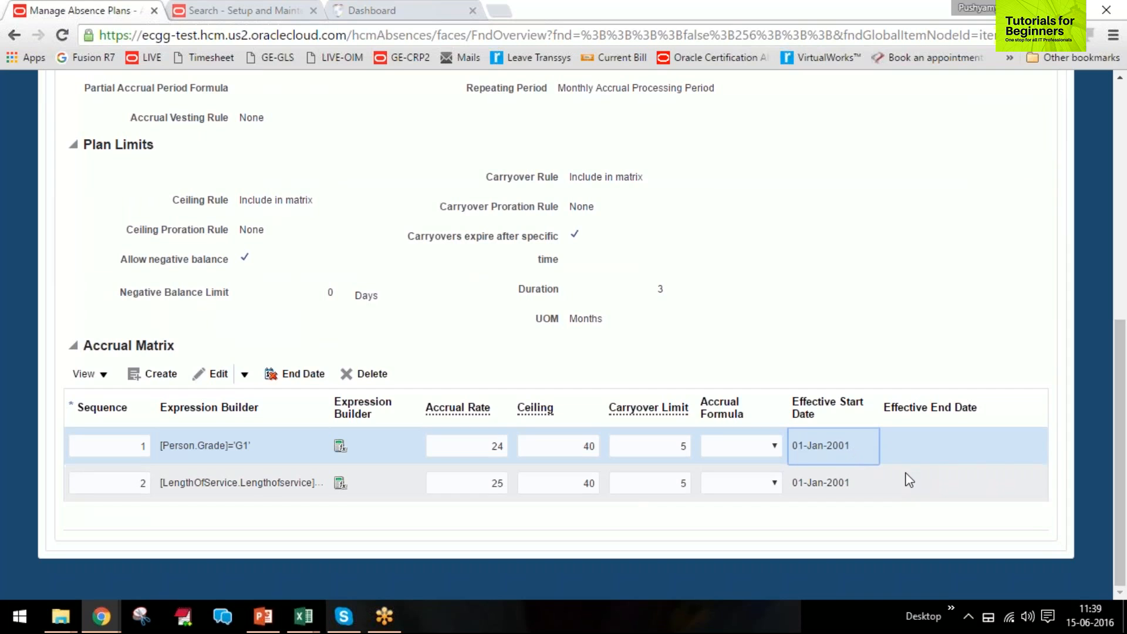
pyautogui.scroll(8, 904, 471)
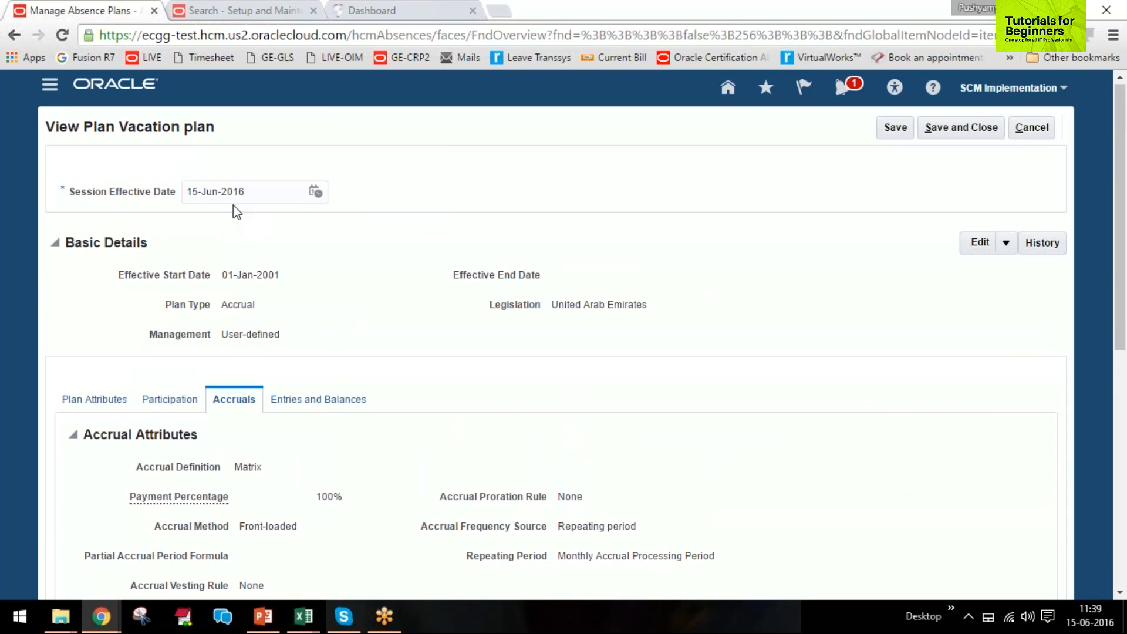
# Check the Vacation plan's session effective date and its Update and Correct edit options, and leave the plan without saving
pyautogui.click(180, 192)
pyautogui.tripleClick(181, 192)
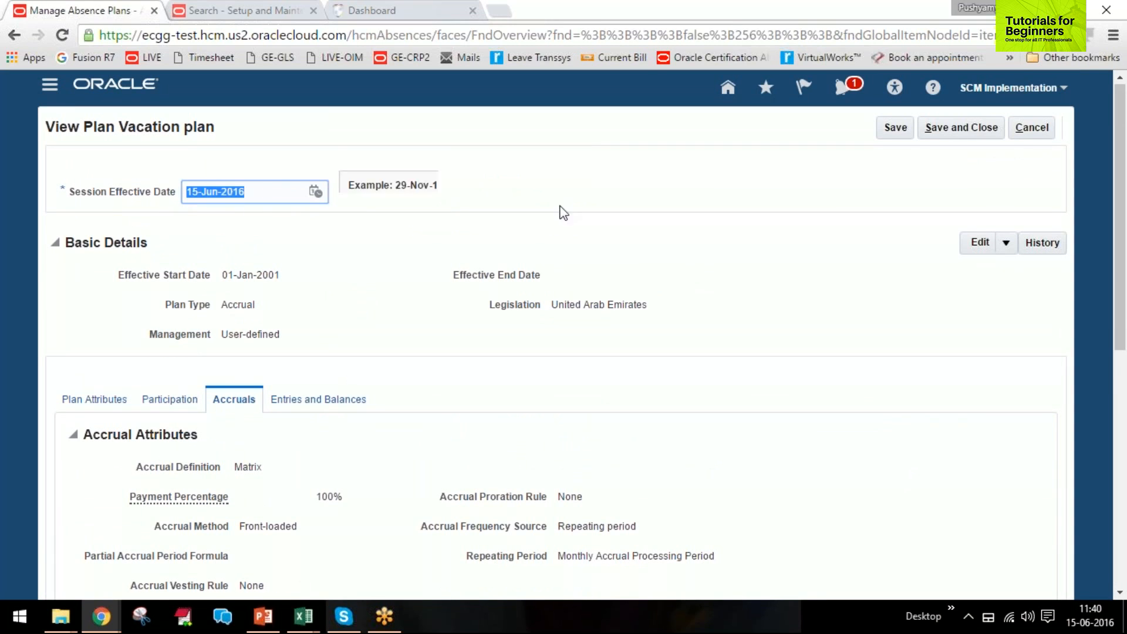
pyautogui.click(1009, 245)
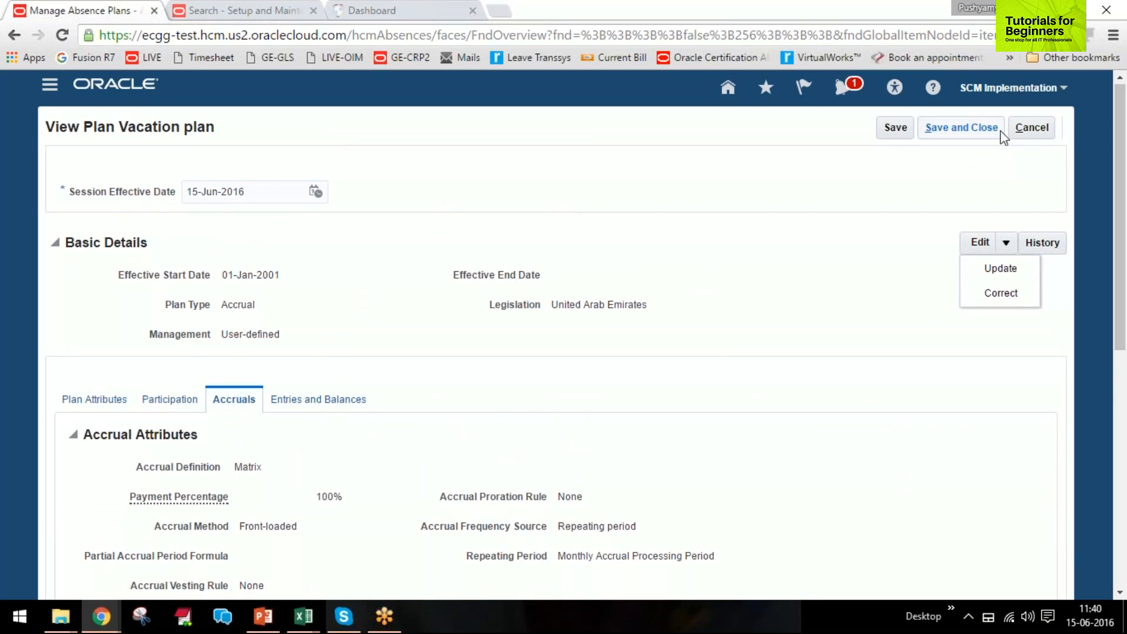
pyautogui.click(1032, 128)
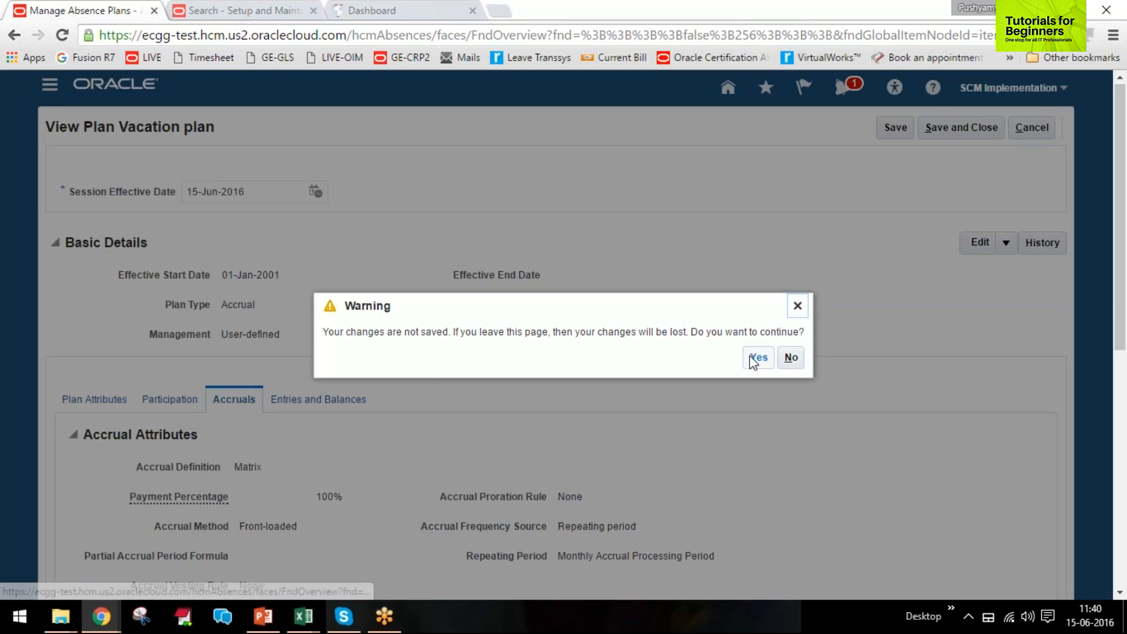
pyautogui.click(758, 358)
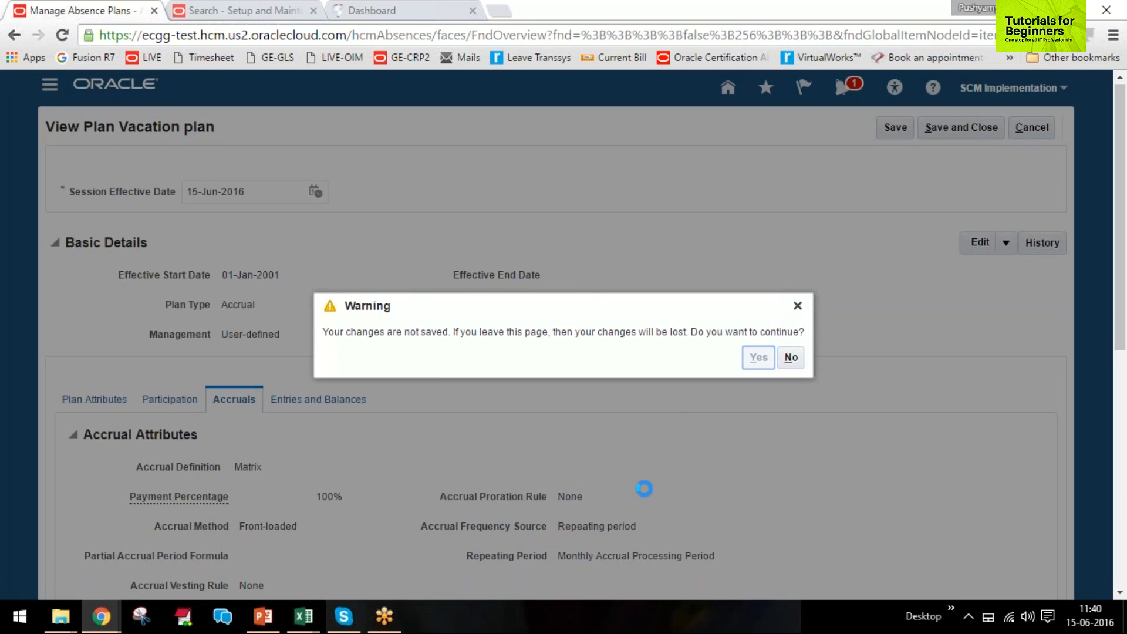
# Look over the listed absence plans and finish managing absence plans, returning to the Absence Administration work area
pyautogui.scroll(-3, 573, 469)
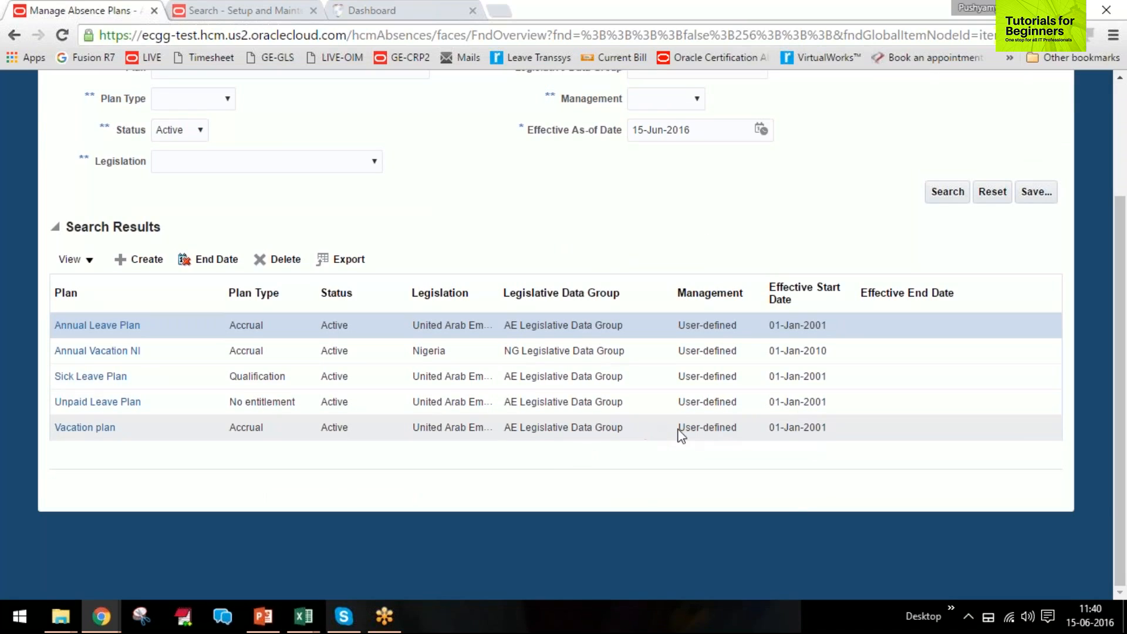
pyautogui.scroll(3, 678, 437)
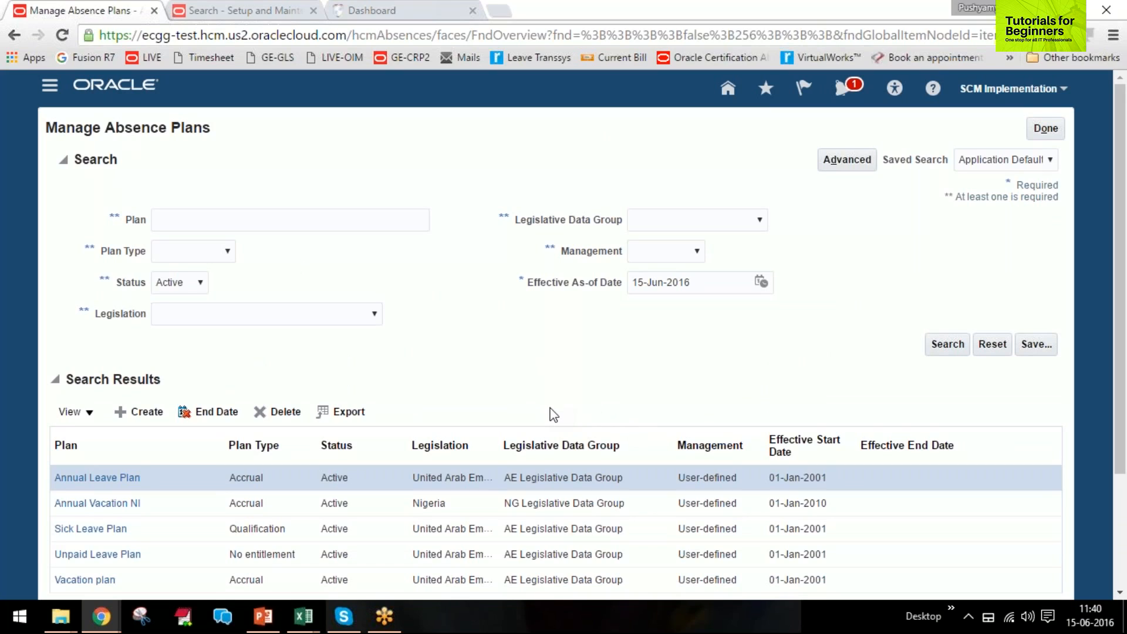
pyautogui.click(1043, 132)
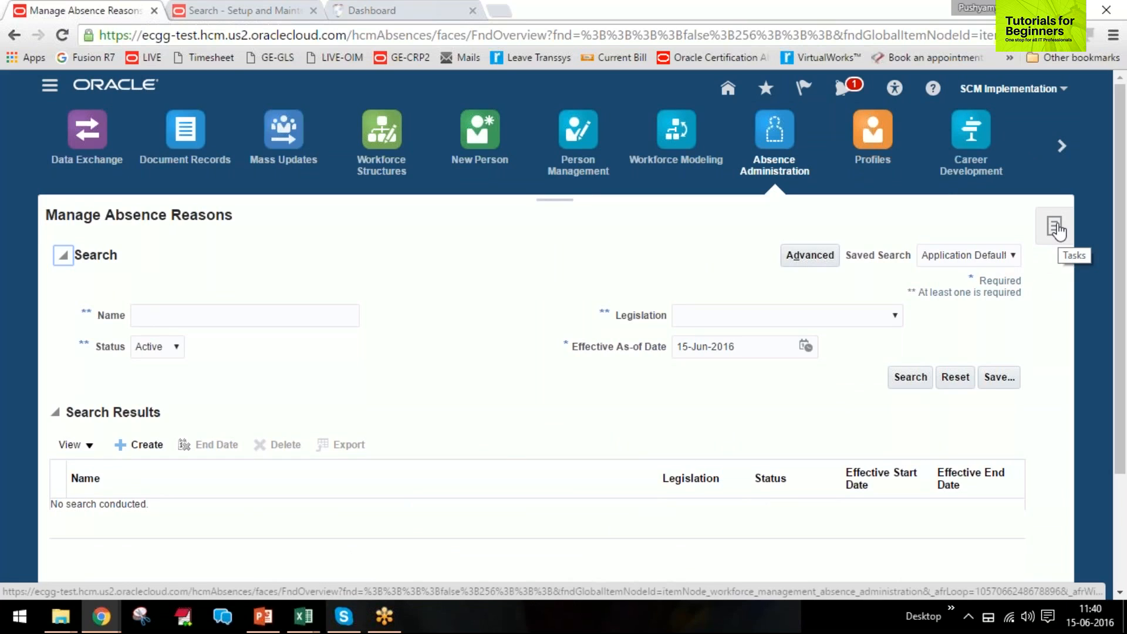
# Open the Manage Absence Types task from the absence administration tasks
pyautogui.click(1058, 230)
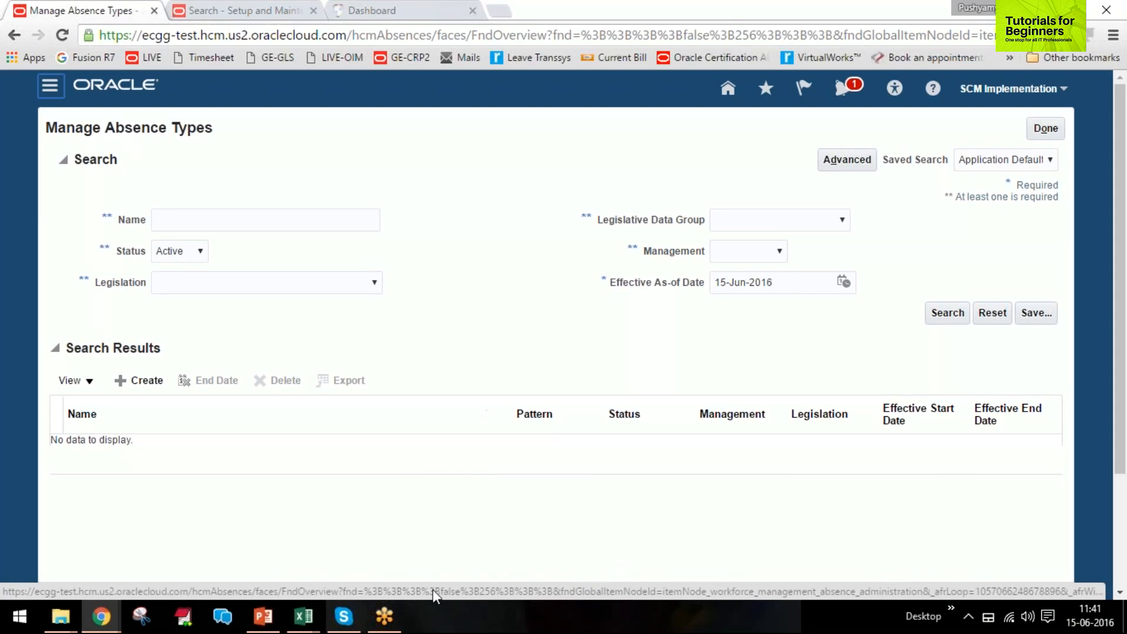
# Switch to PowerPoint to review the Absence Type diagram slide, and return to the Manage Absence Types page in the browser
pyautogui.click(263, 616)
pyautogui.scroll(3, 512, 437)
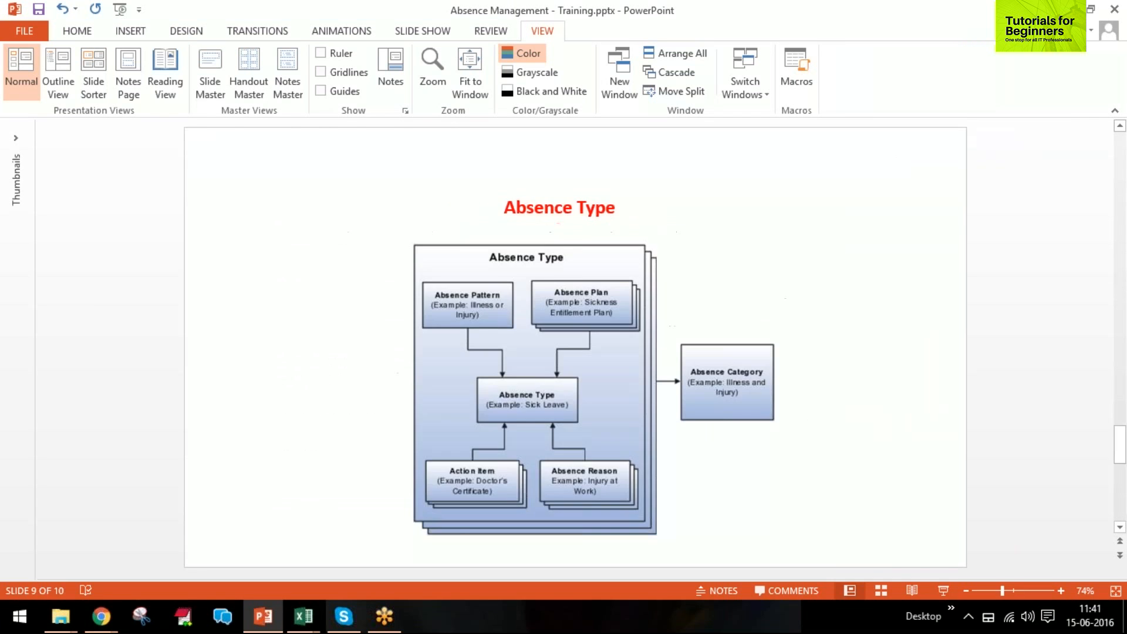
pyautogui.scroll(-1, 513, 437)
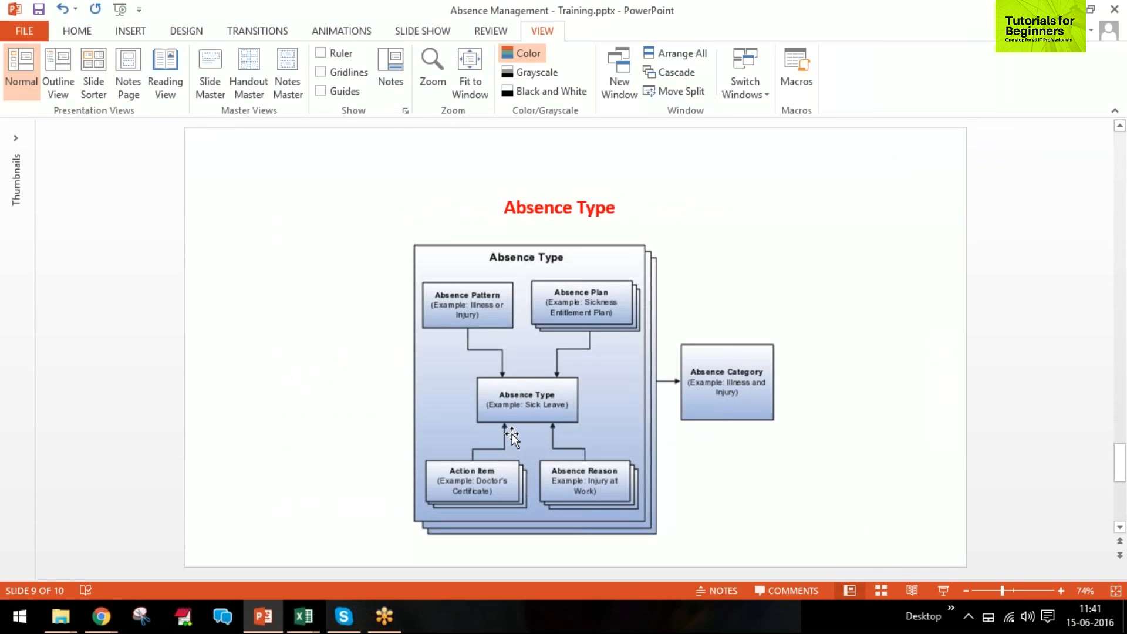
pyautogui.hotkey('alt', 'Tab')
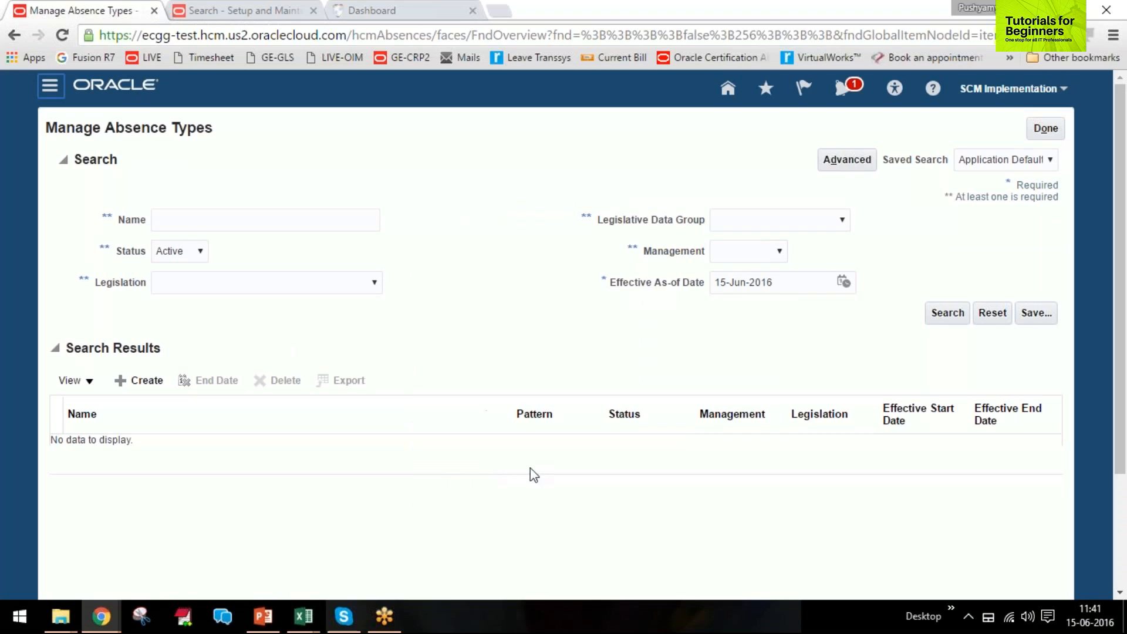
# Start a new absence type effective 01-Jan-2001 with United Arab Emirates legislation, and display the pattern choices
pyautogui.click(150, 383)
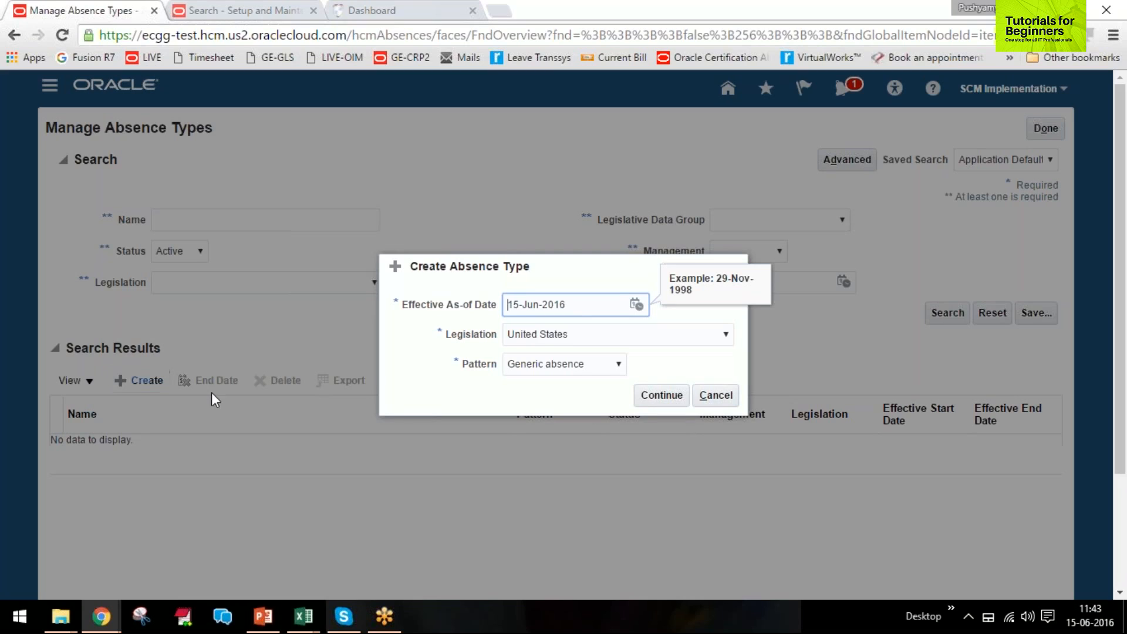
pyautogui.moveTo(598, 305); pyautogui.dragTo(469, 317)
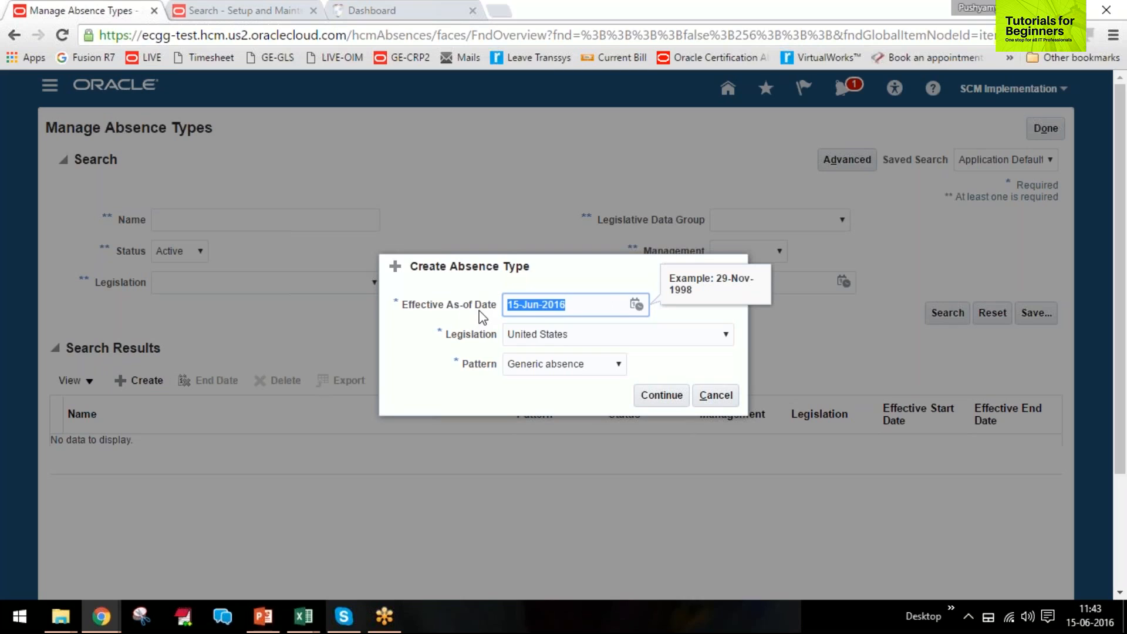
pyautogui.write('1/1/2001')
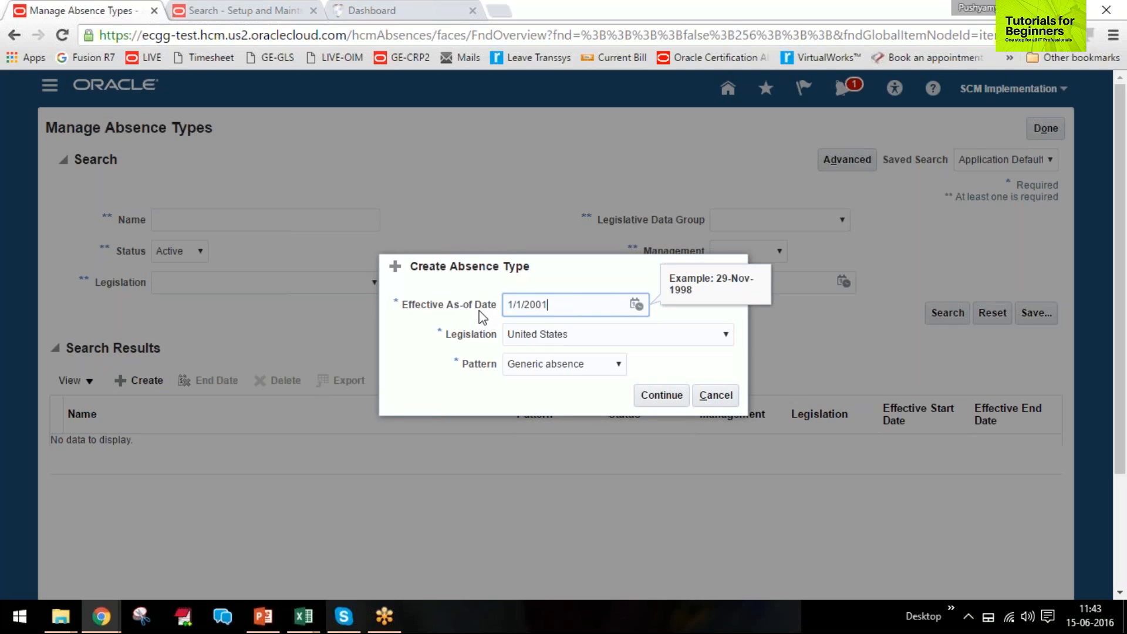
pyautogui.press('Tab')
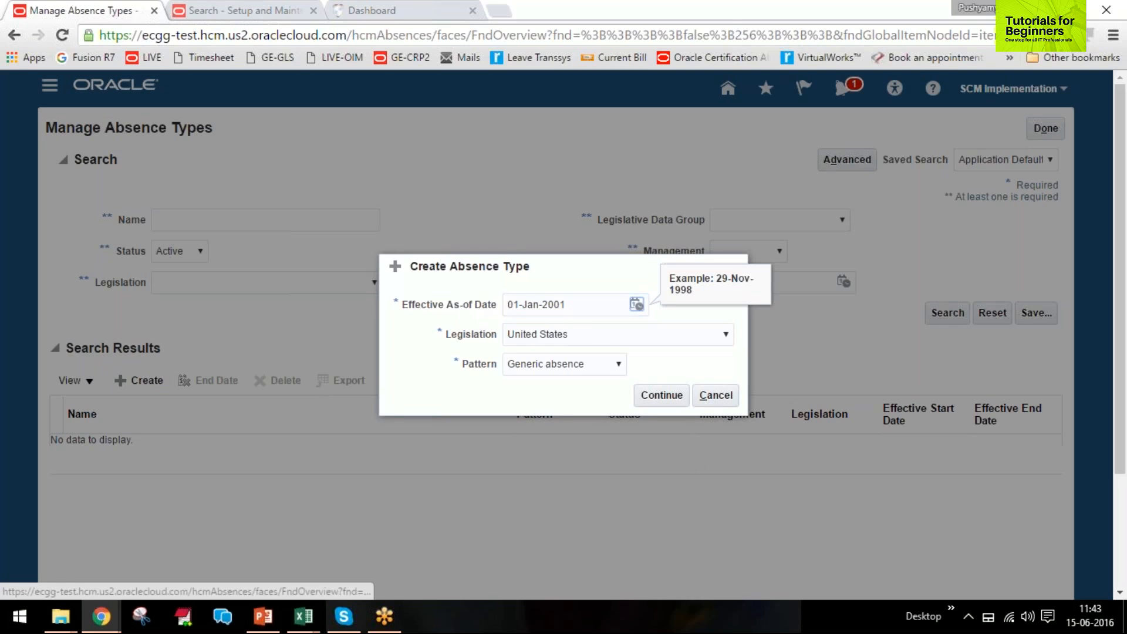
pyautogui.click(576, 334)
pyautogui.click(577, 290)
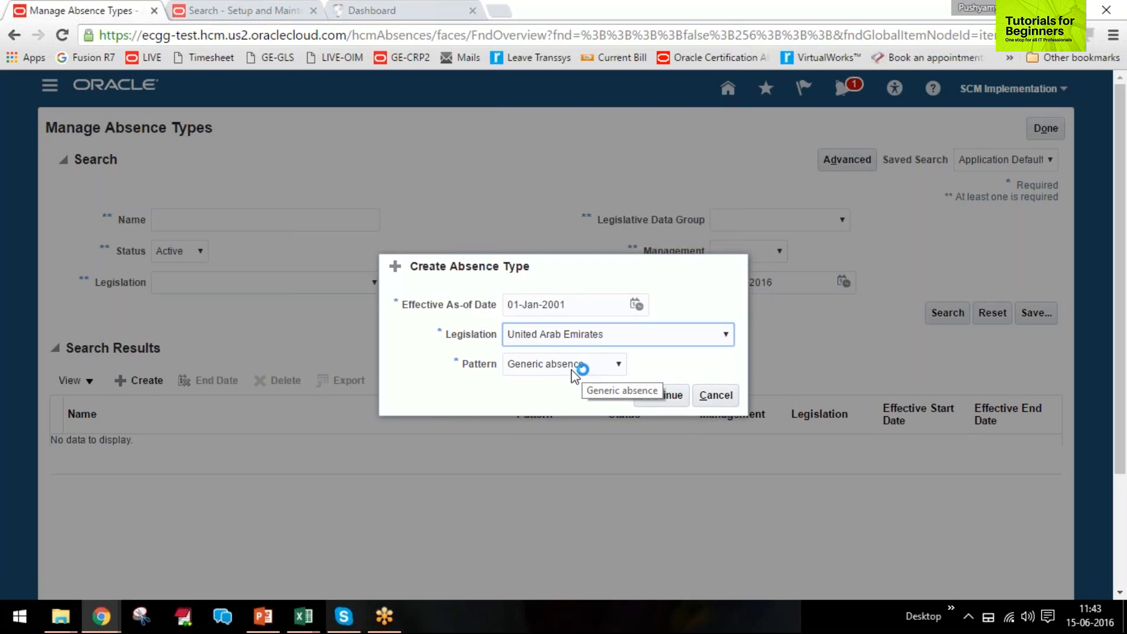
pyautogui.click(535, 365)
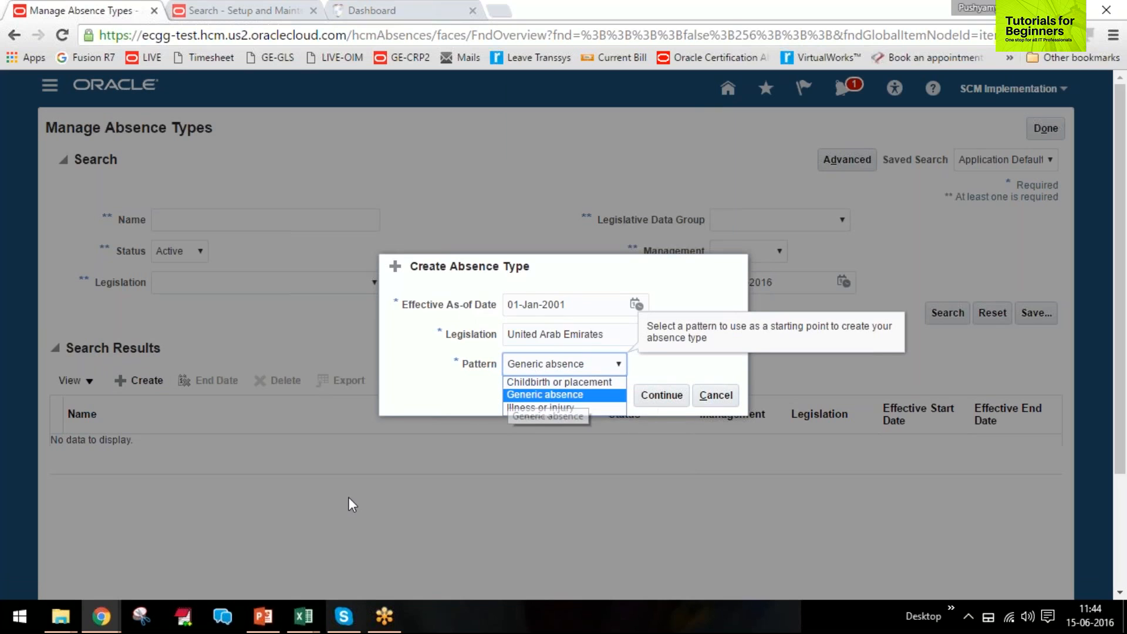
# Switch to PowerPoint and review the Generic, Illness or injury, and Childbirth or placement pattern descriptions on the Absence Setup Components slide
pyautogui.click(263, 616)
pyautogui.scroll(1, 403, 476)
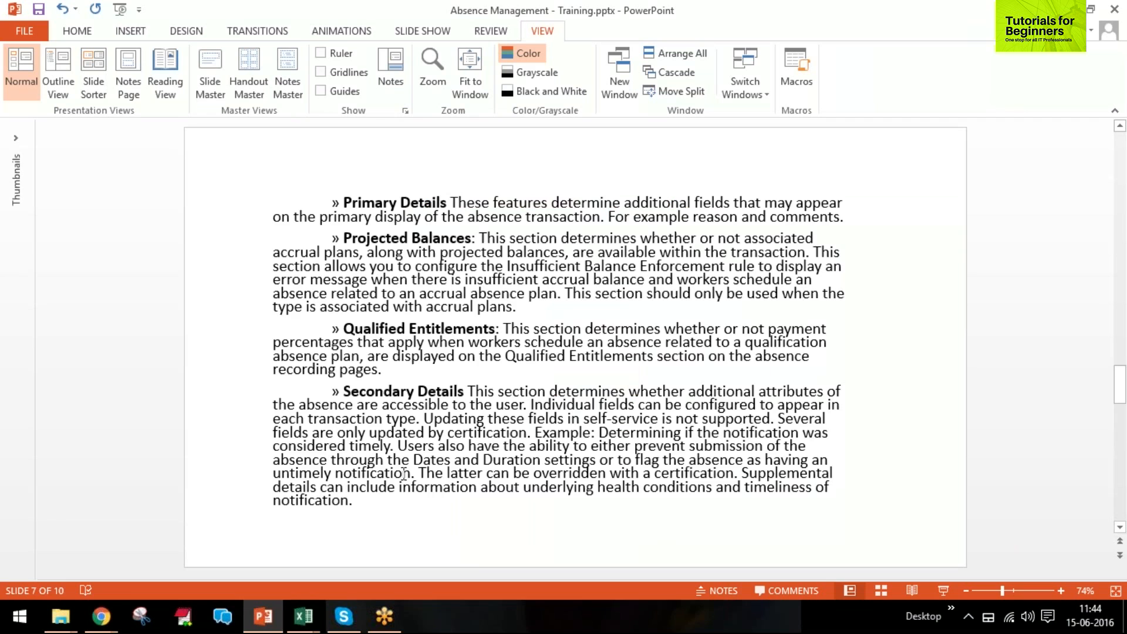
pyautogui.scroll(2, 404, 476)
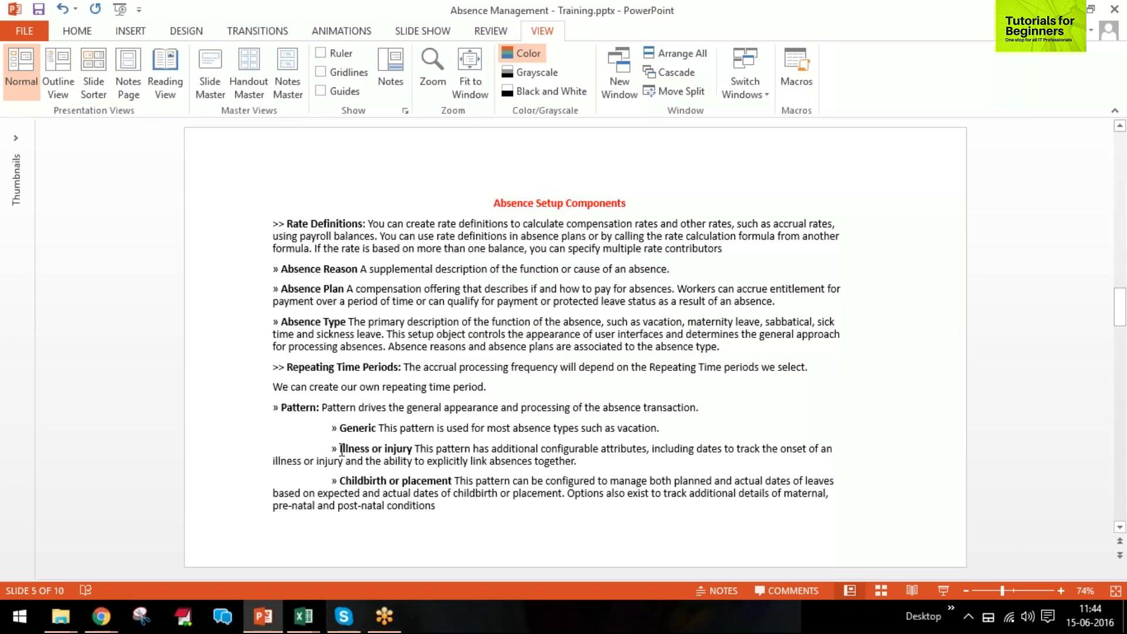
pyautogui.moveTo(339, 450); pyautogui.dragTo(414, 449)
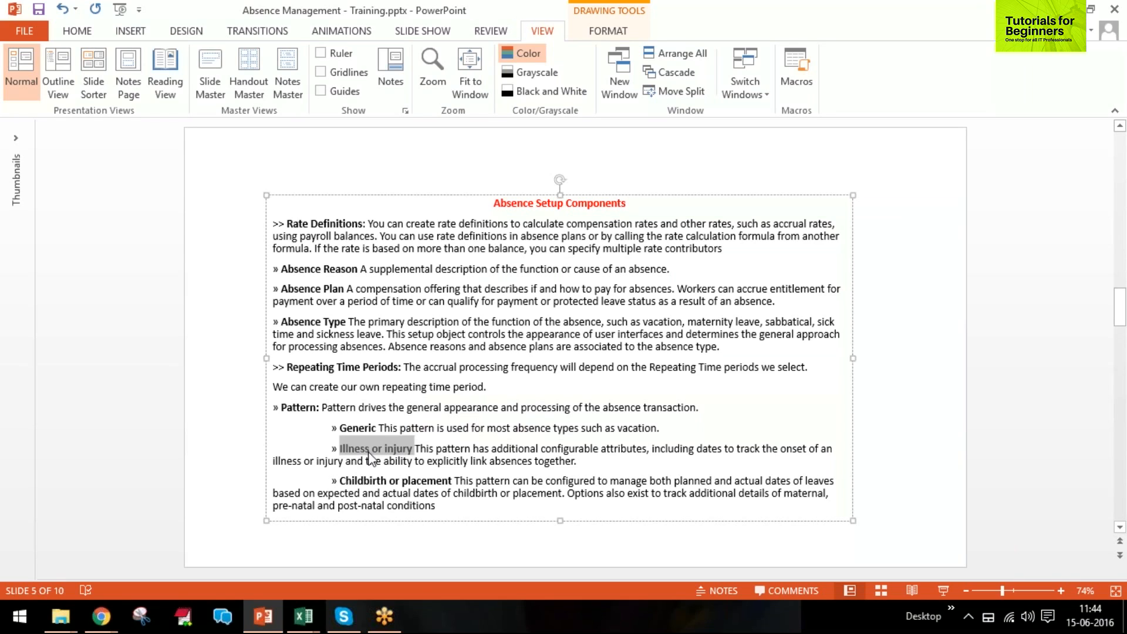
pyautogui.moveTo(341, 483); pyautogui.dragTo(453, 481)
pyautogui.click(402, 450)
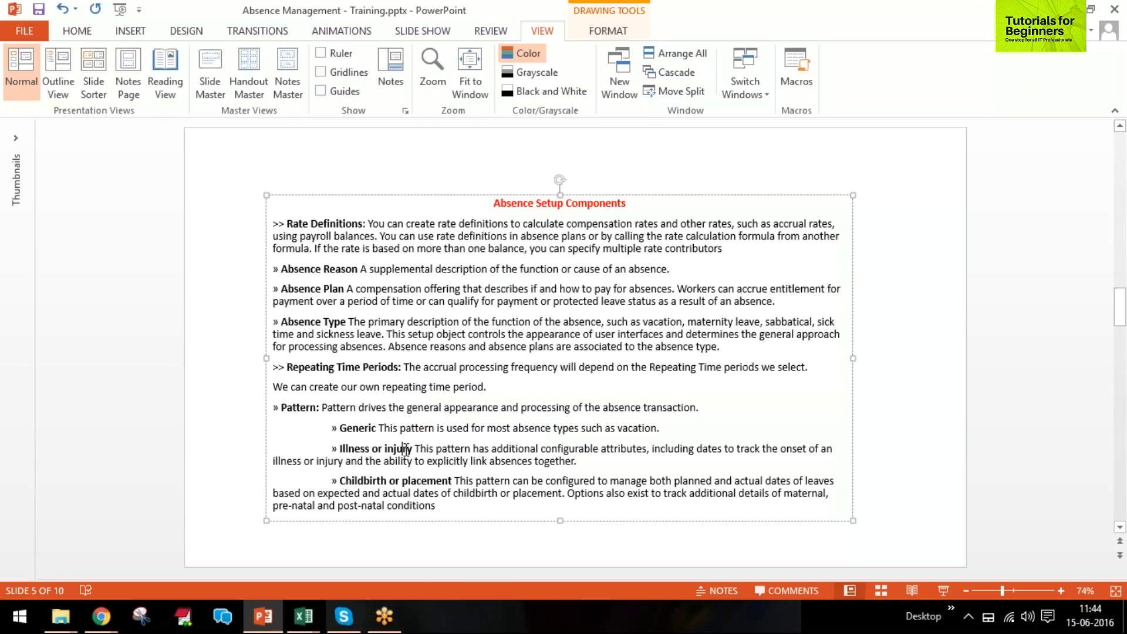
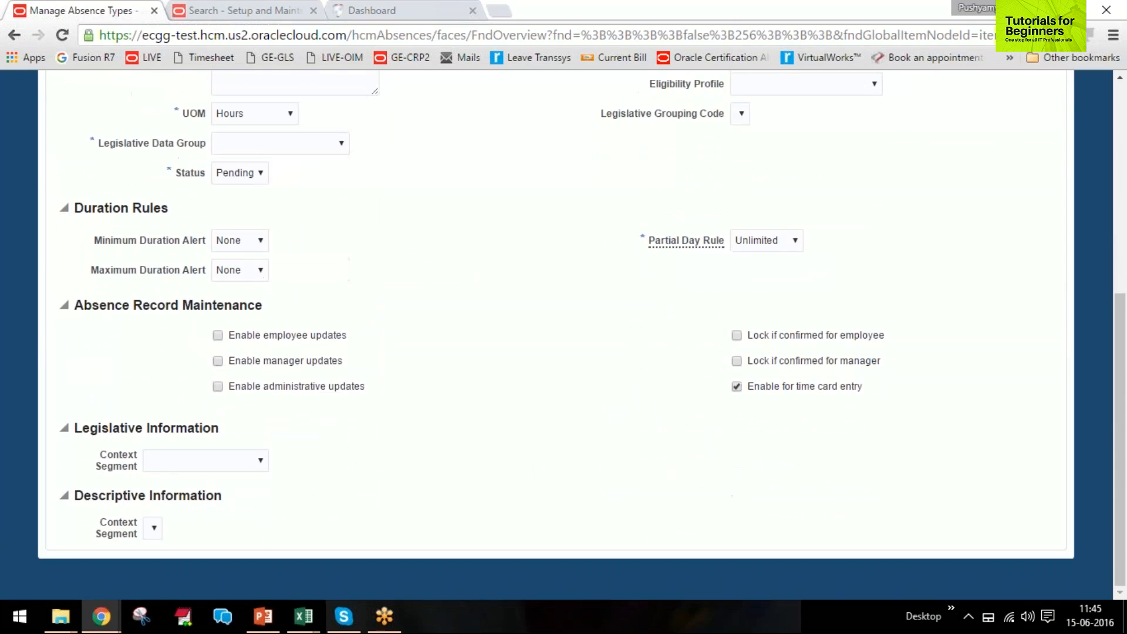
# Name the absence type Vacation and set its UOM to Days
pyautogui.click(218, 403)
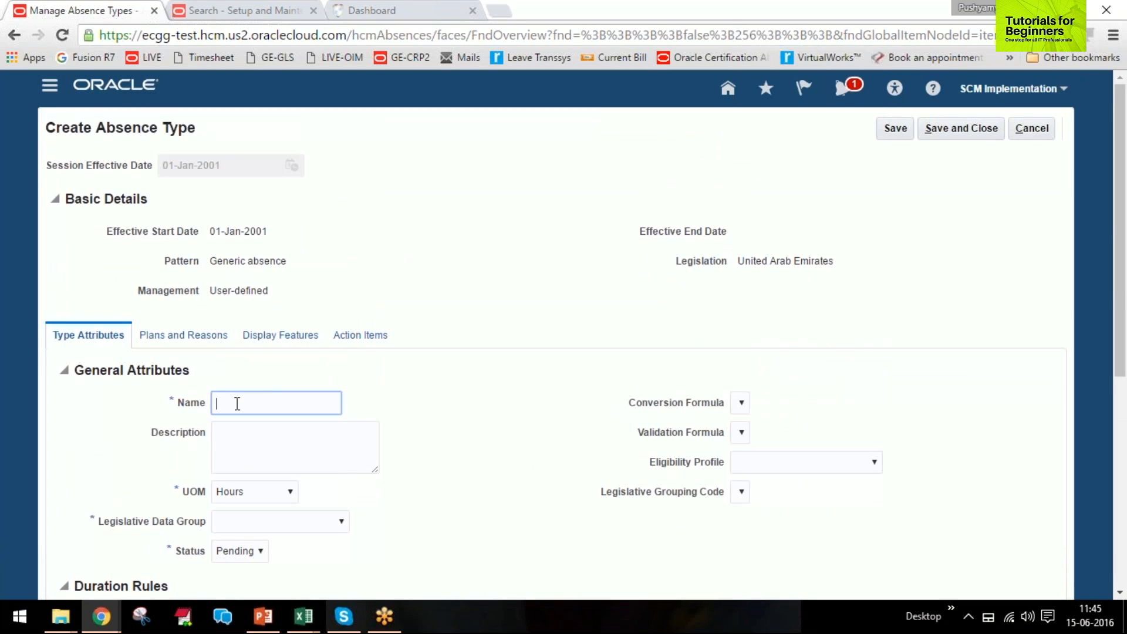
pyautogui.write('Vacation')
pyautogui.press('Tab')
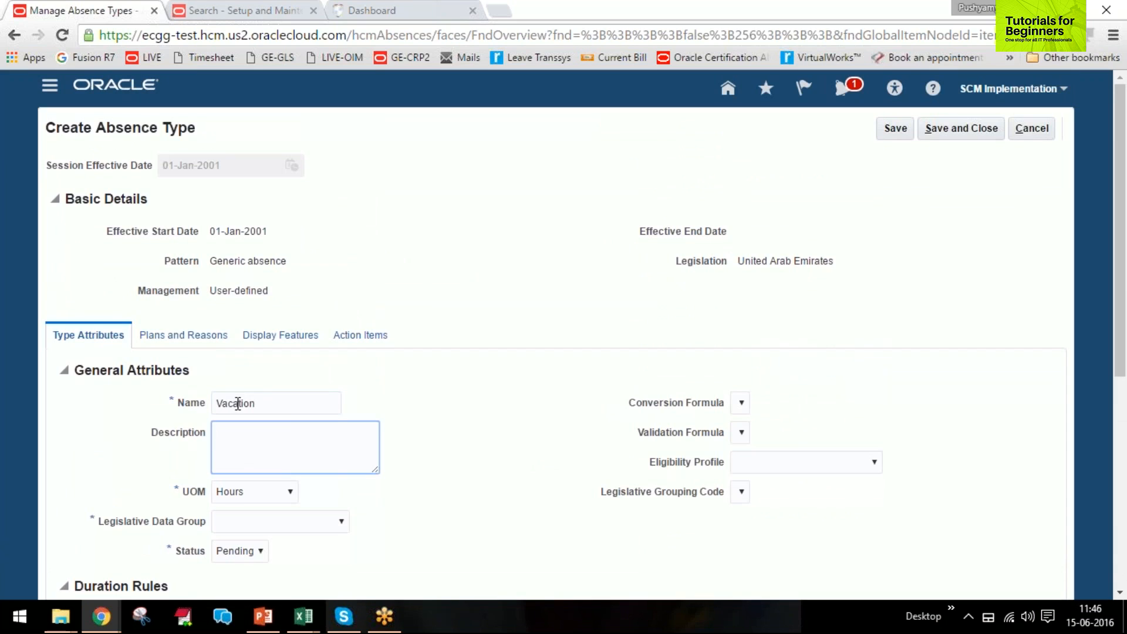
pyautogui.scroll(-3, 260, 331)
pyautogui.click(260, 331)
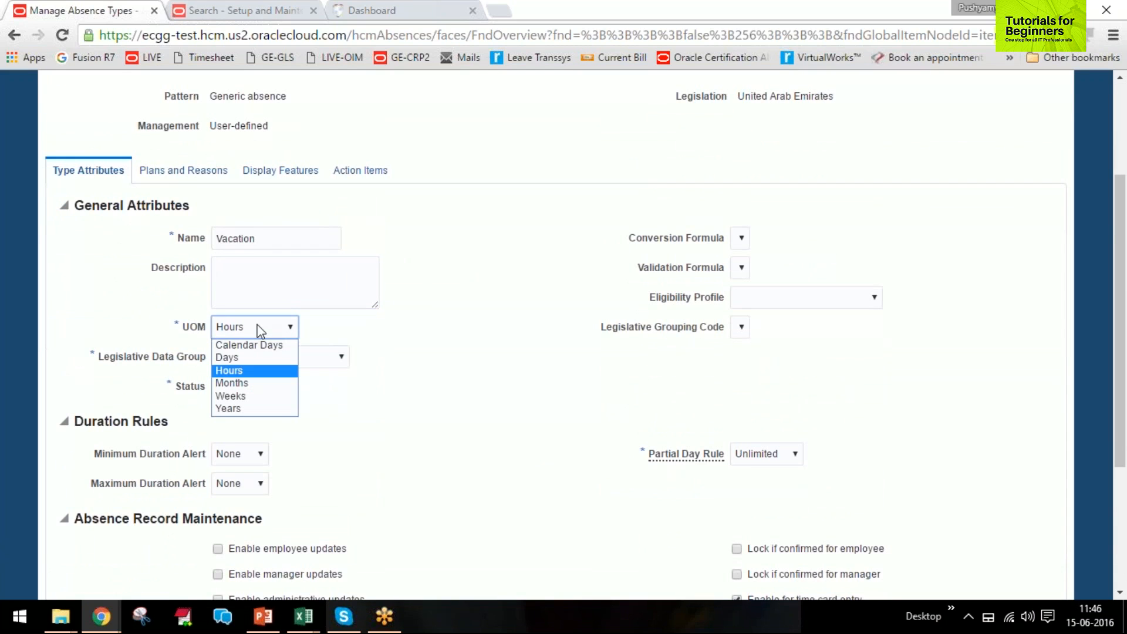
pyautogui.click(260, 357)
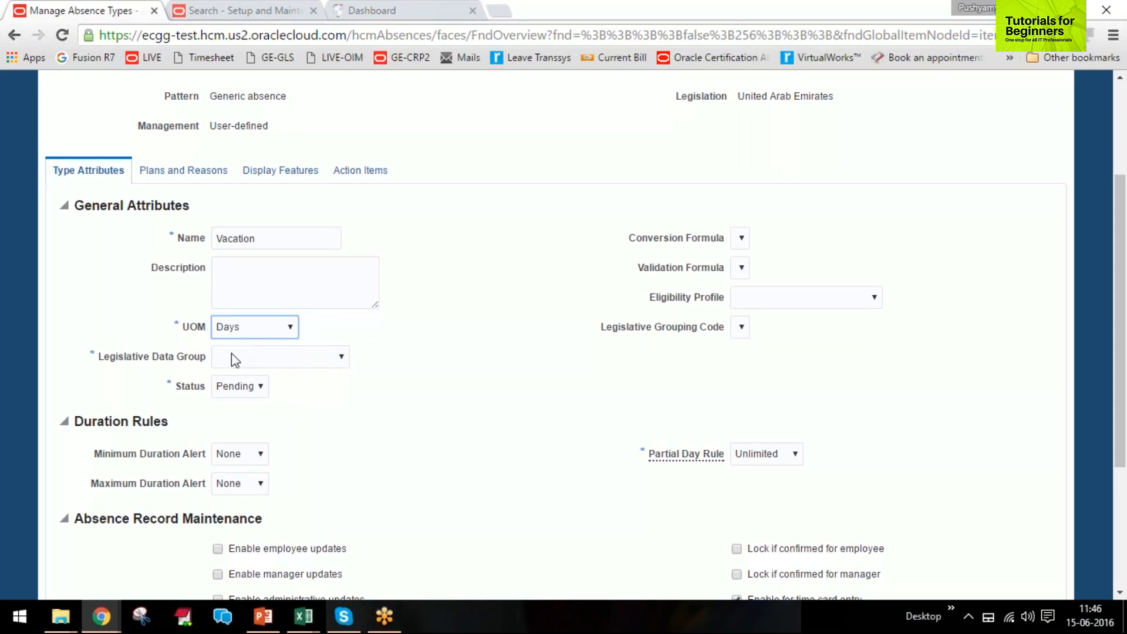
pyautogui.moveTo(331, 324); pyautogui.dragTo(182, 328)
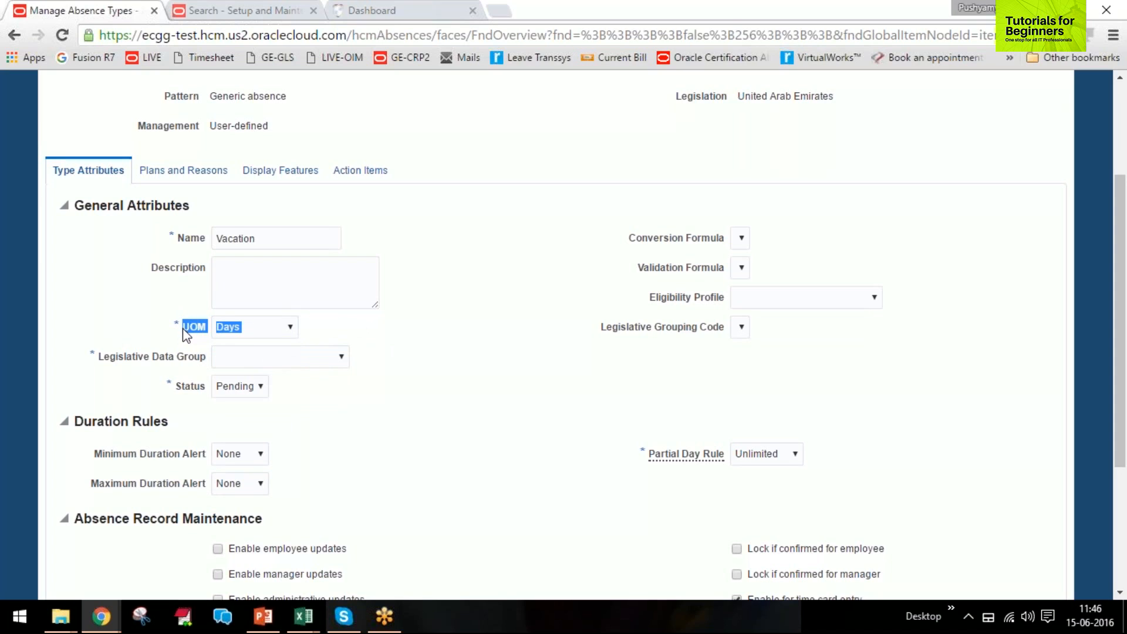
pyautogui.scroll(-1, 209, 352)
pyautogui.scroll(1, 209, 355)
pyautogui.click(326, 335)
pyautogui.moveTo(164, 330); pyautogui.dragTo(328, 326)
pyautogui.click(383, 332)
# Set the absence type's legislative data group to AE Legislative Data Group and its status to Active
pyautogui.click(270, 359)
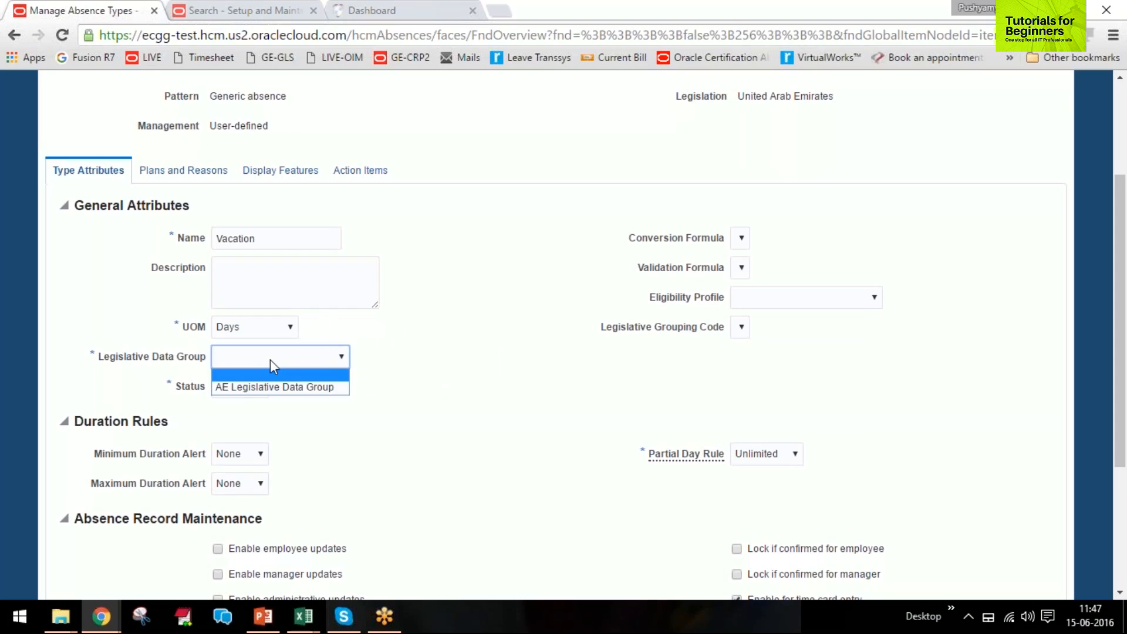
pyautogui.click(270, 385)
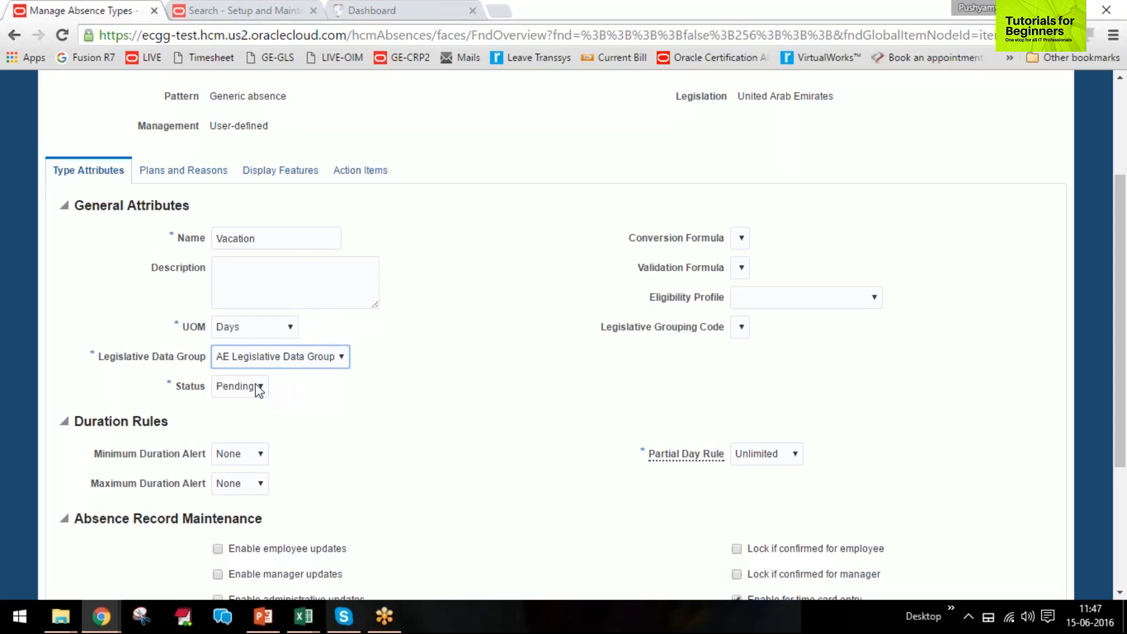
pyautogui.click(234, 390)
pyautogui.click(233, 402)
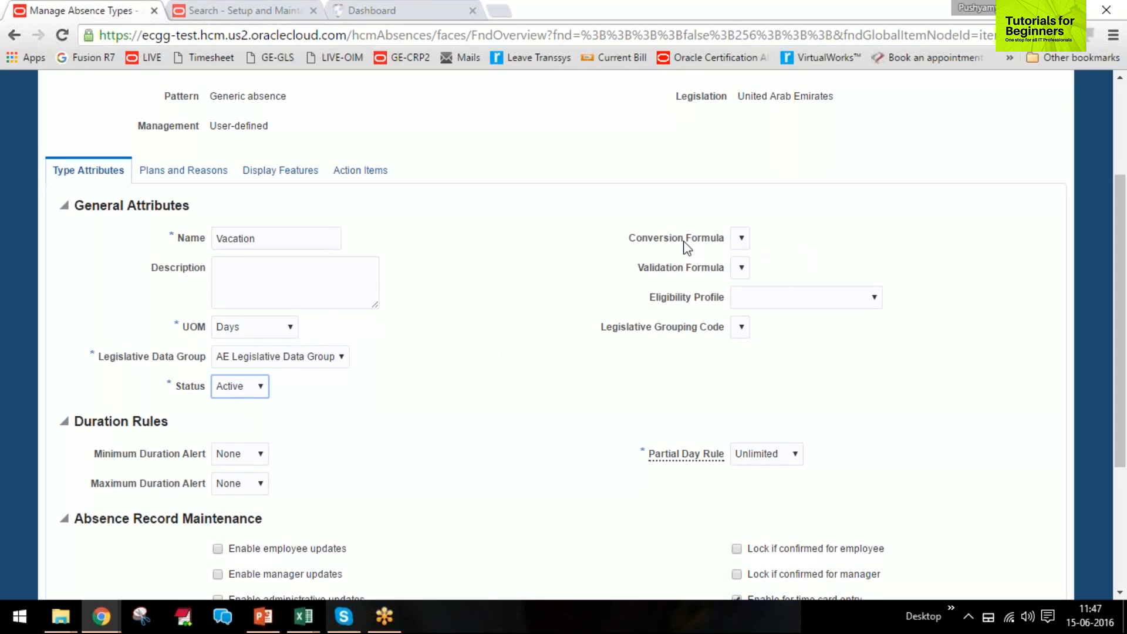
# Examine the Conversion Formula and Validation Formula fields and the available Eligibility Profile choices without selecting any
pyautogui.moveTo(624, 238); pyautogui.dragTo(787, 262)
pyautogui.click(651, 244)
pyautogui.moveTo(629, 238); pyautogui.dragTo(726, 238)
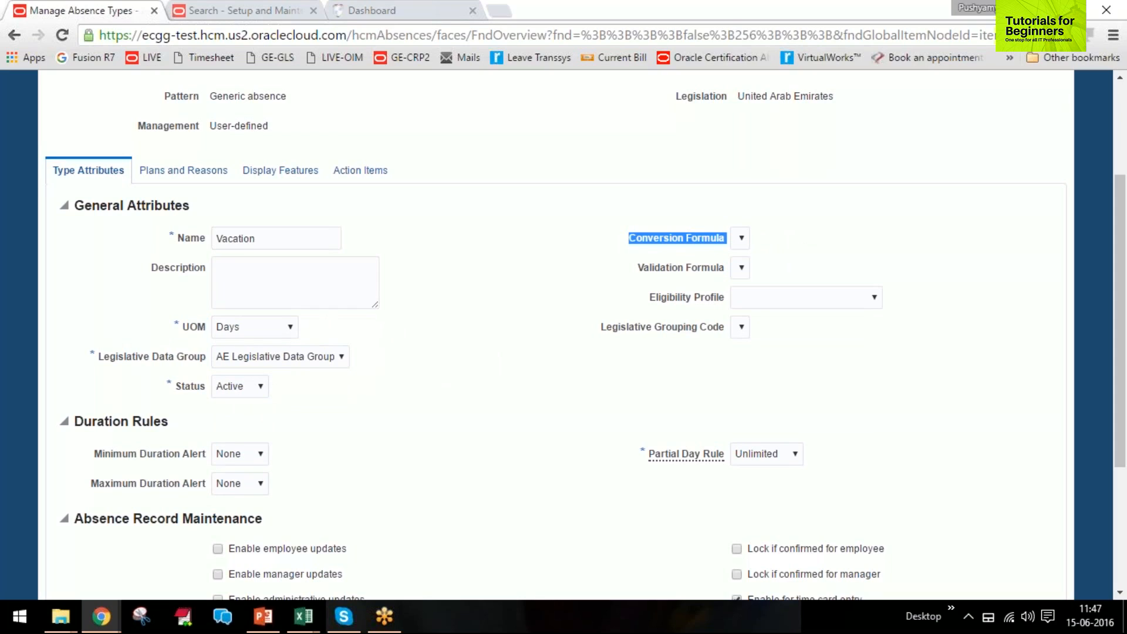
pyautogui.moveTo(636, 269); pyautogui.dragTo(731, 269)
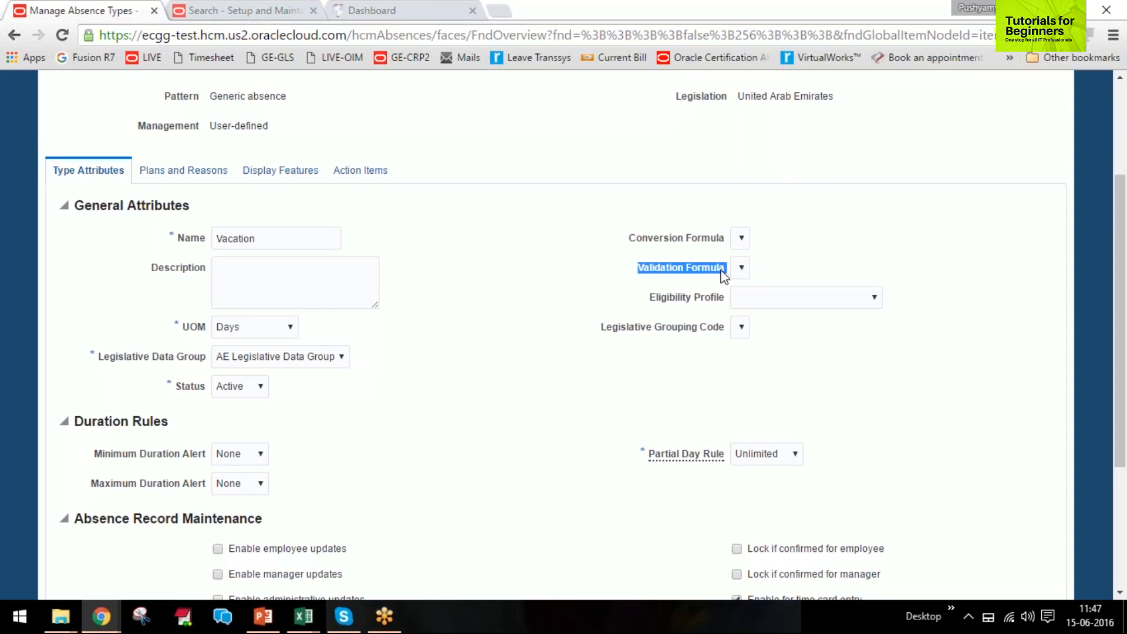
pyautogui.click(793, 300)
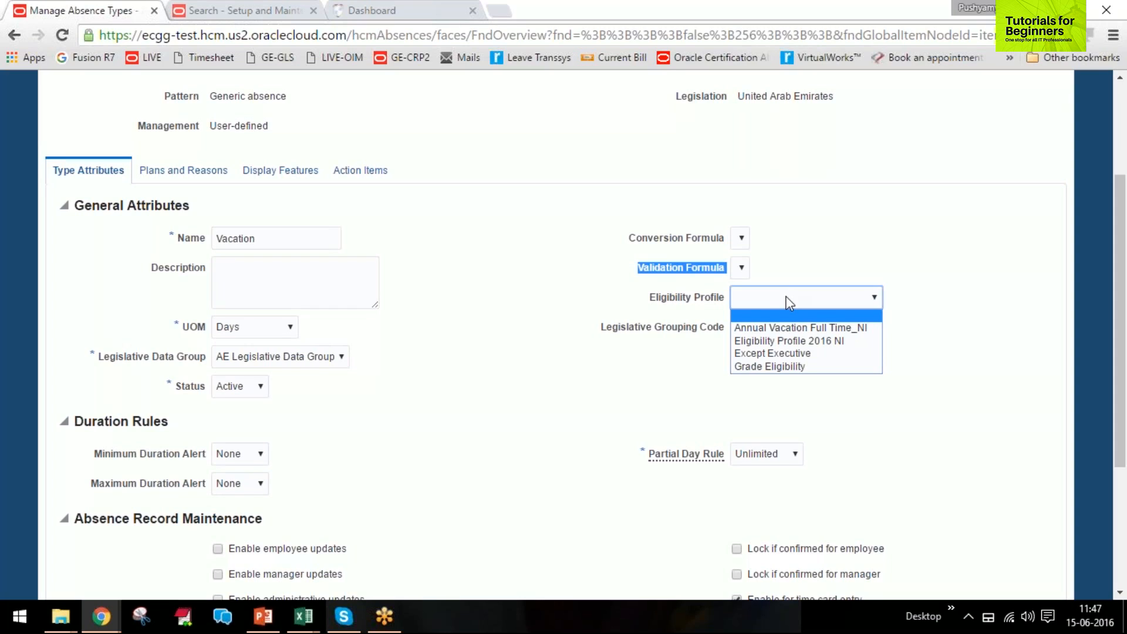
pyautogui.click(696, 388)
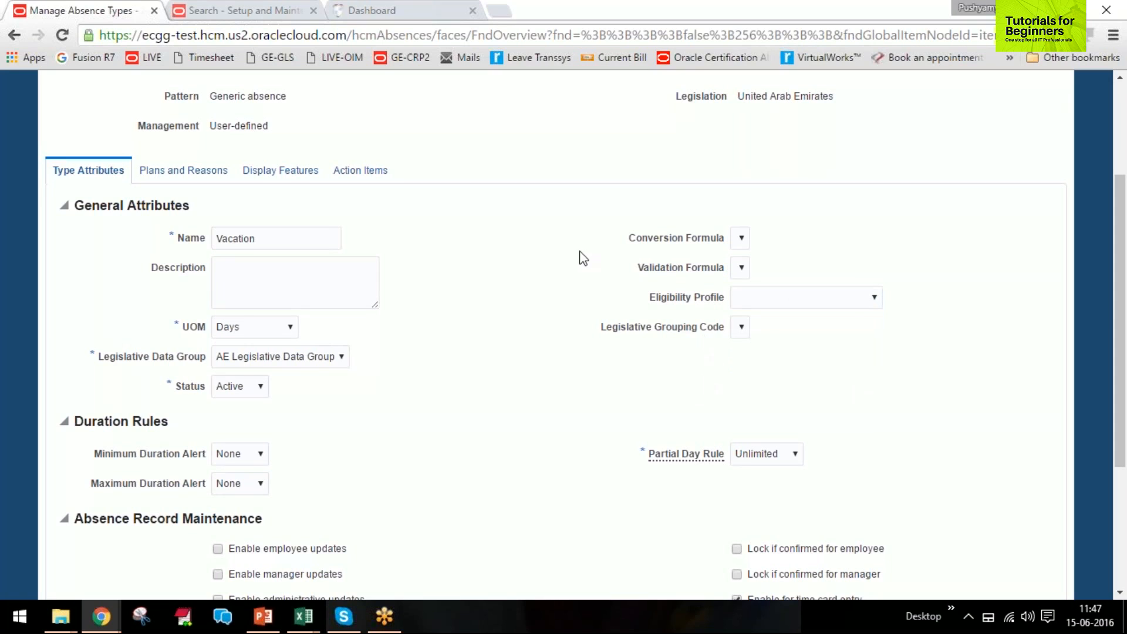
# Review the Duration Rules fields and set the Maximum Duration Alert to Error
pyautogui.scroll(-3, 646, 340)
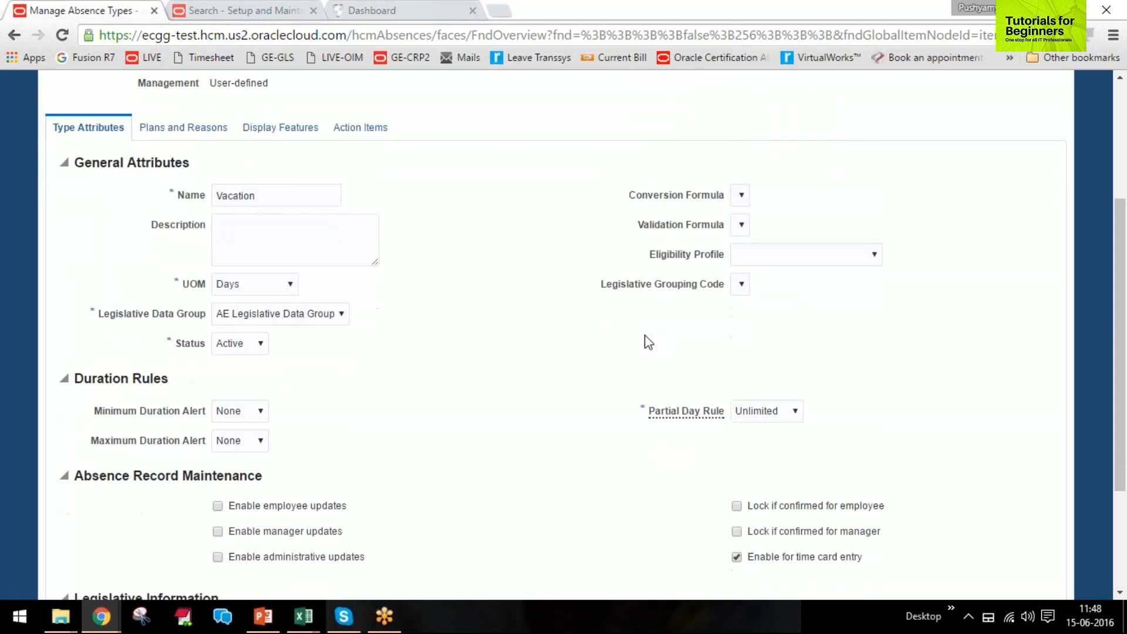
pyautogui.scroll(4, 642, 335)
pyautogui.moveTo(75, 288); pyautogui.dragTo(201, 292)
pyautogui.scroll(-4, 202, 292)
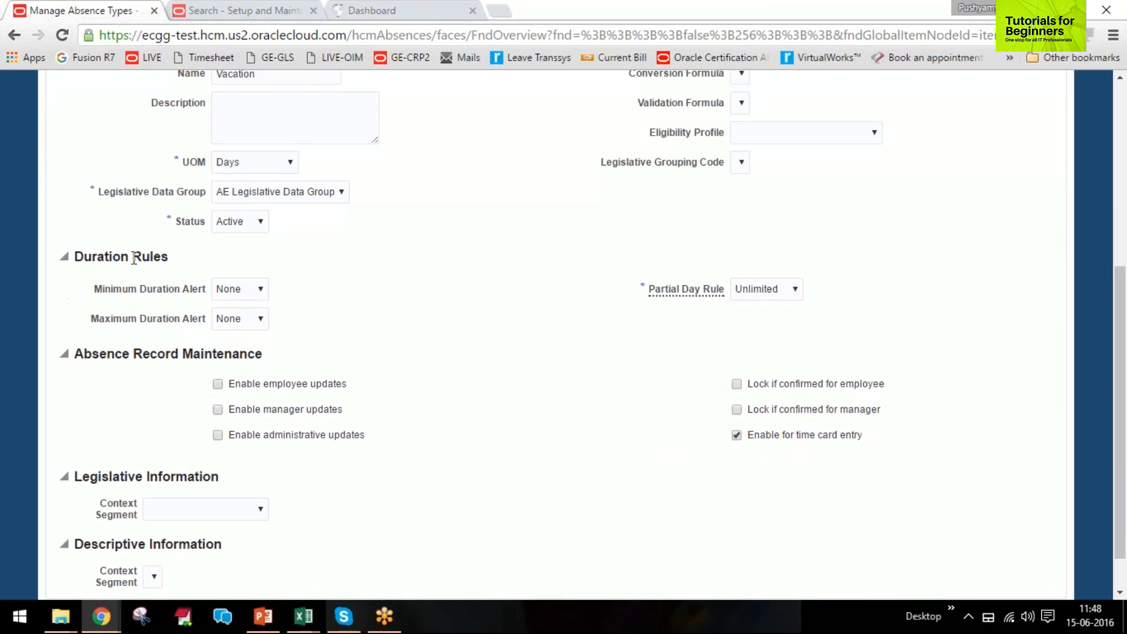
pyautogui.moveTo(93, 290); pyautogui.dragTo(94, 322)
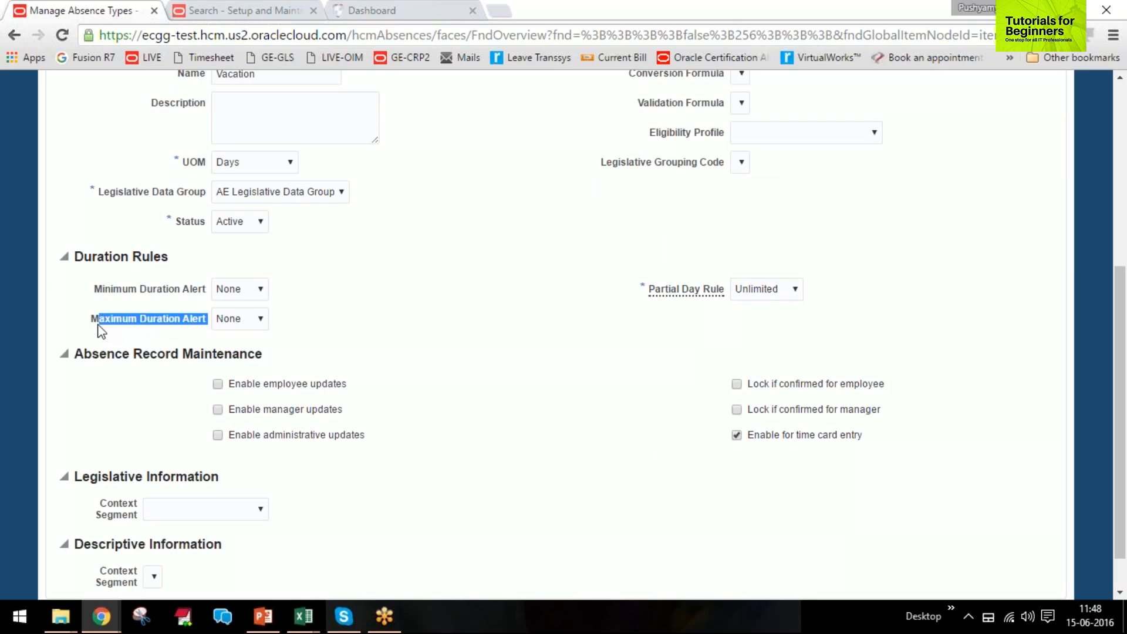
pyautogui.click(314, 311)
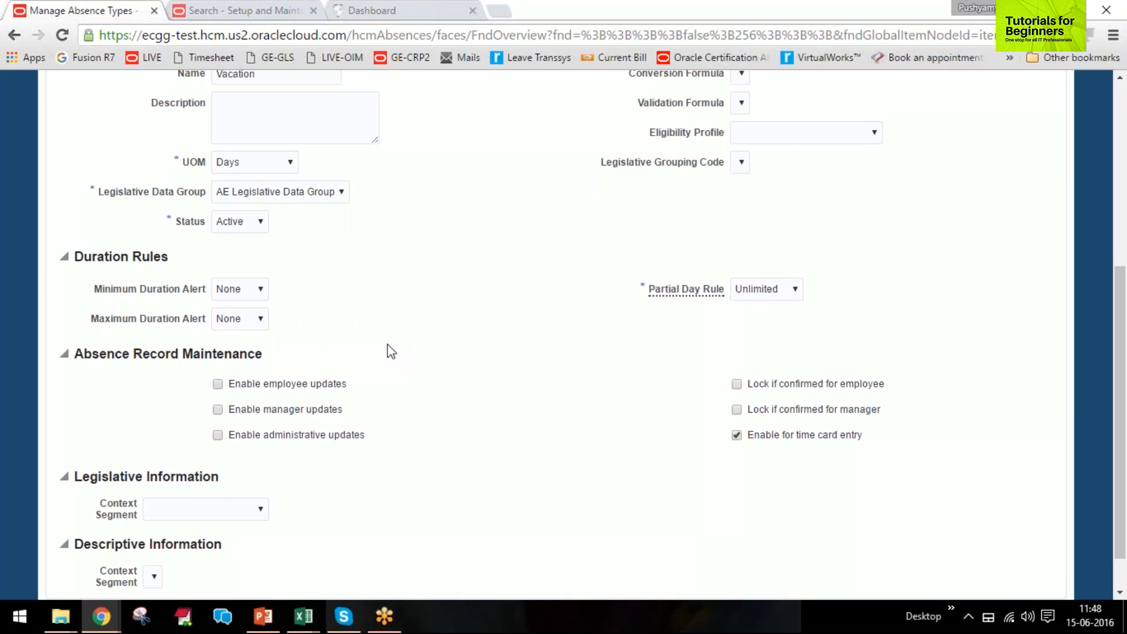
pyautogui.click(240, 320)
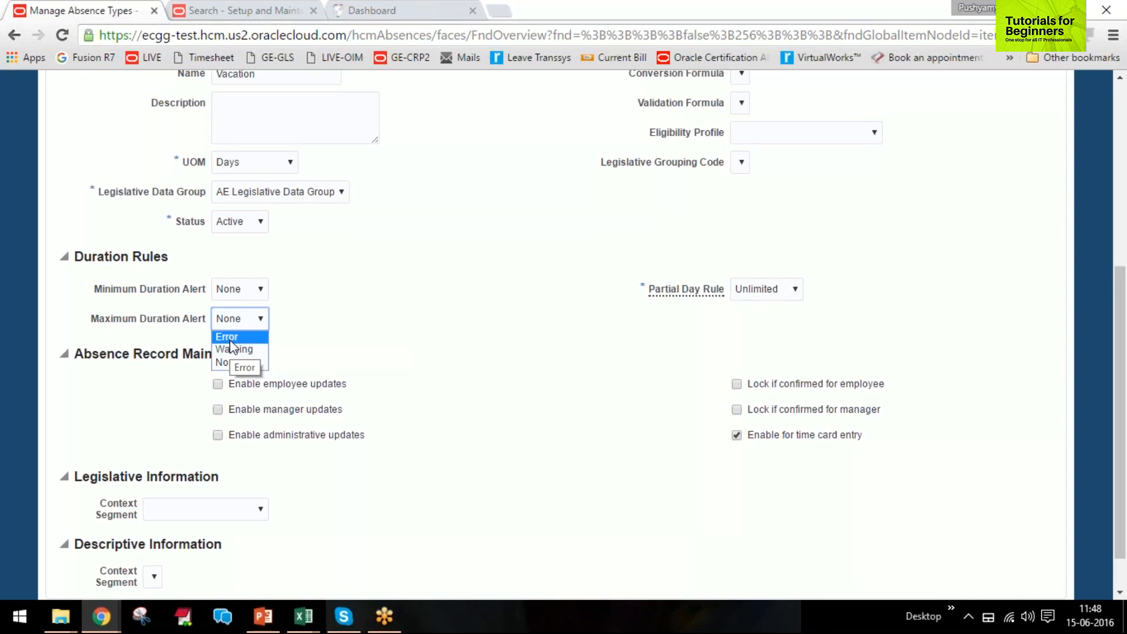
pyautogui.click(230, 337)
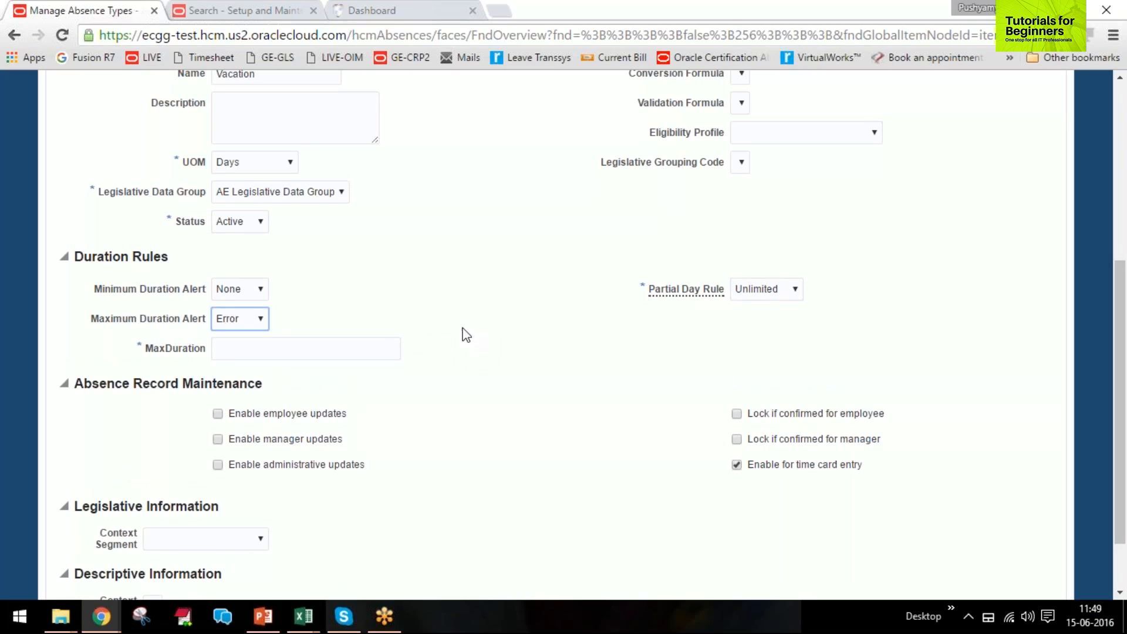
# Change the Maximum Duration Alert to Warning and set MaxDuration to 3
pyautogui.click(246, 321)
pyautogui.click(243, 350)
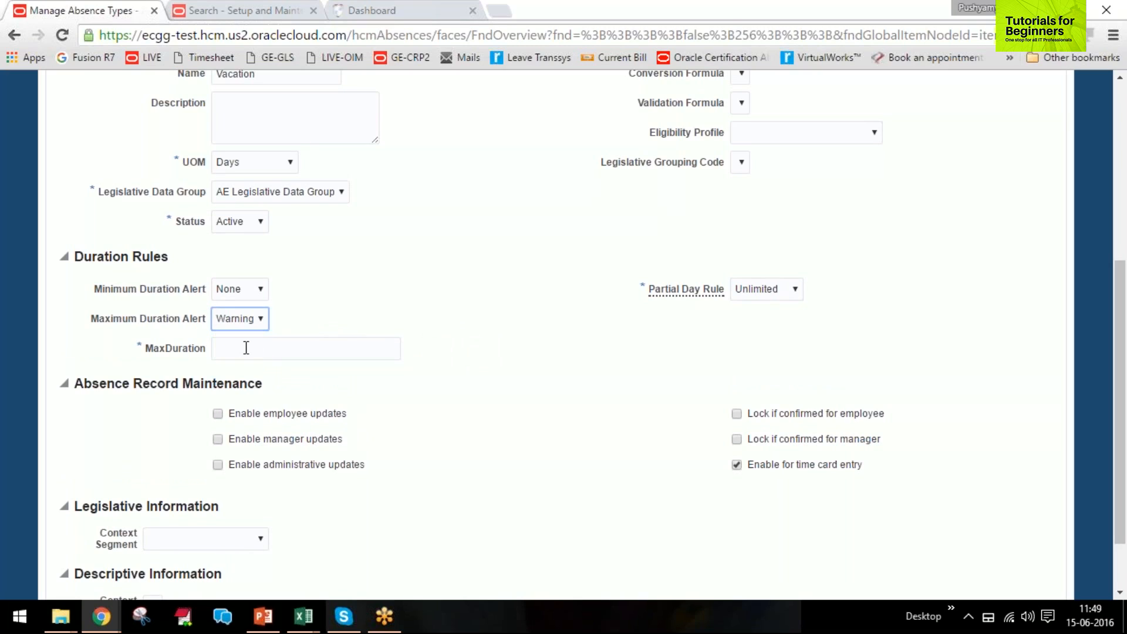
pyautogui.click(346, 348)
pyautogui.write('3')
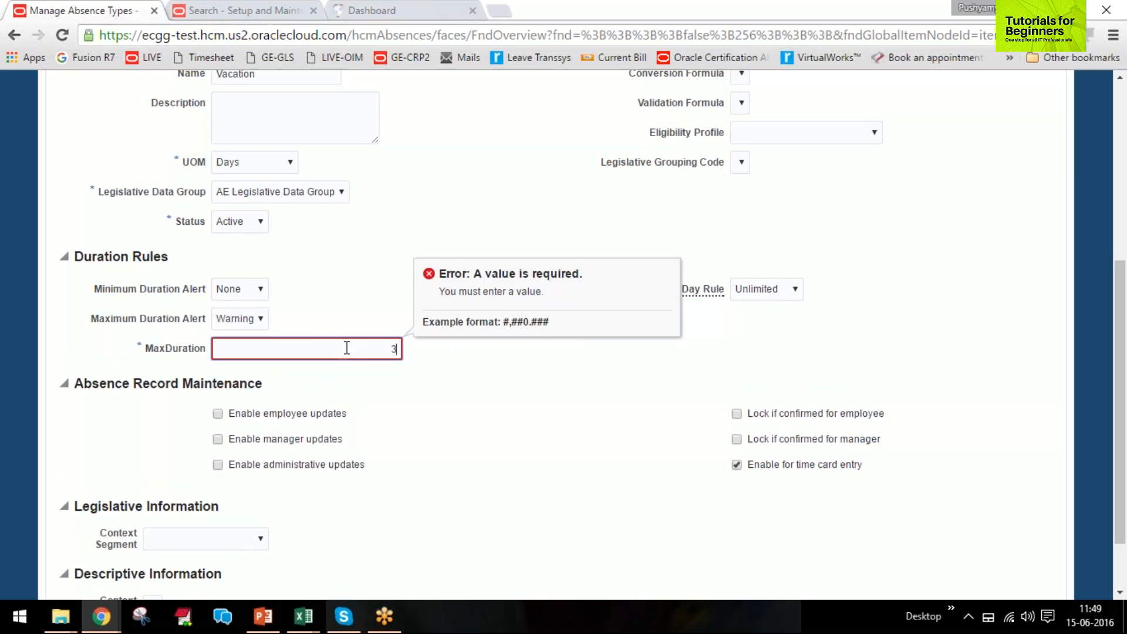
pyautogui.press('Tab')
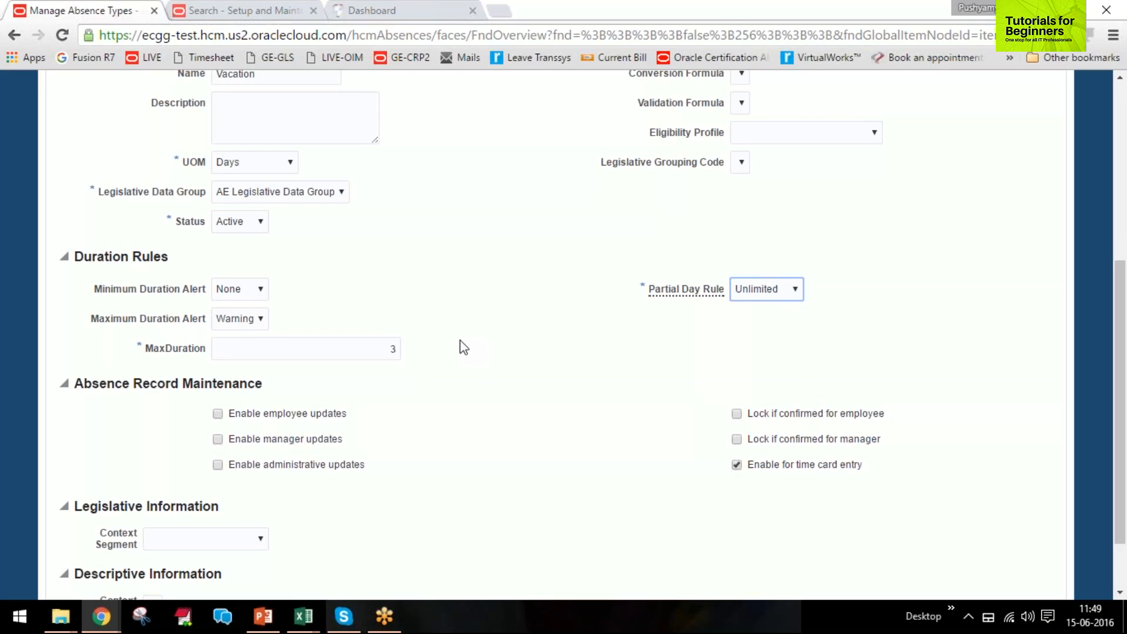
# Check the Minimum Duration Alert choices and reset the Maximum Duration Alert to None
pyautogui.click(233, 289)
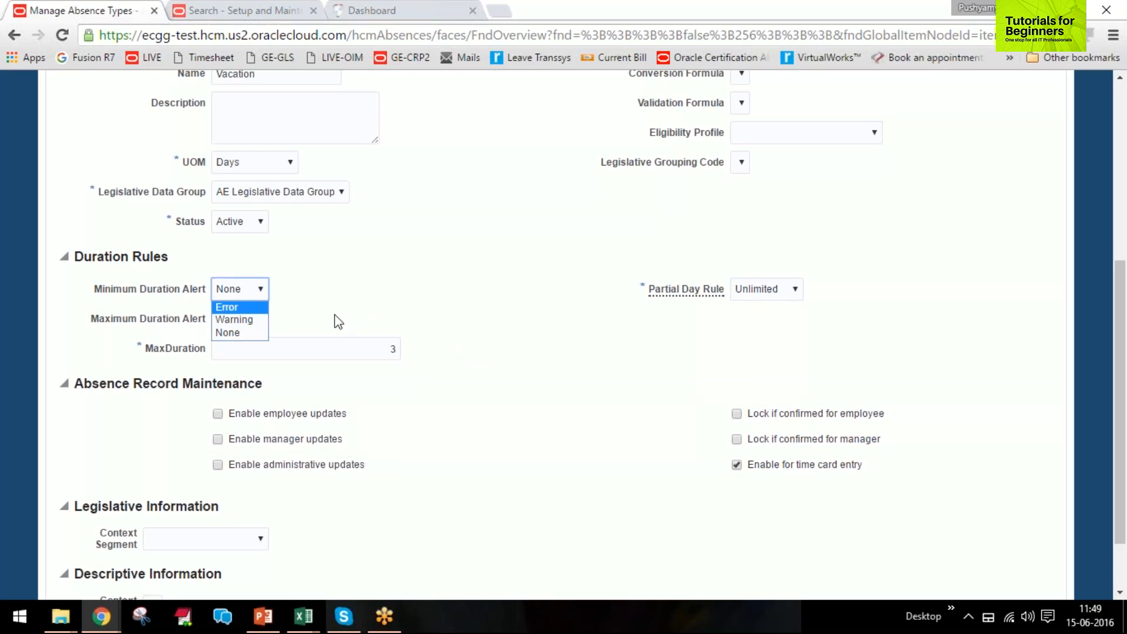
pyautogui.click(361, 315)
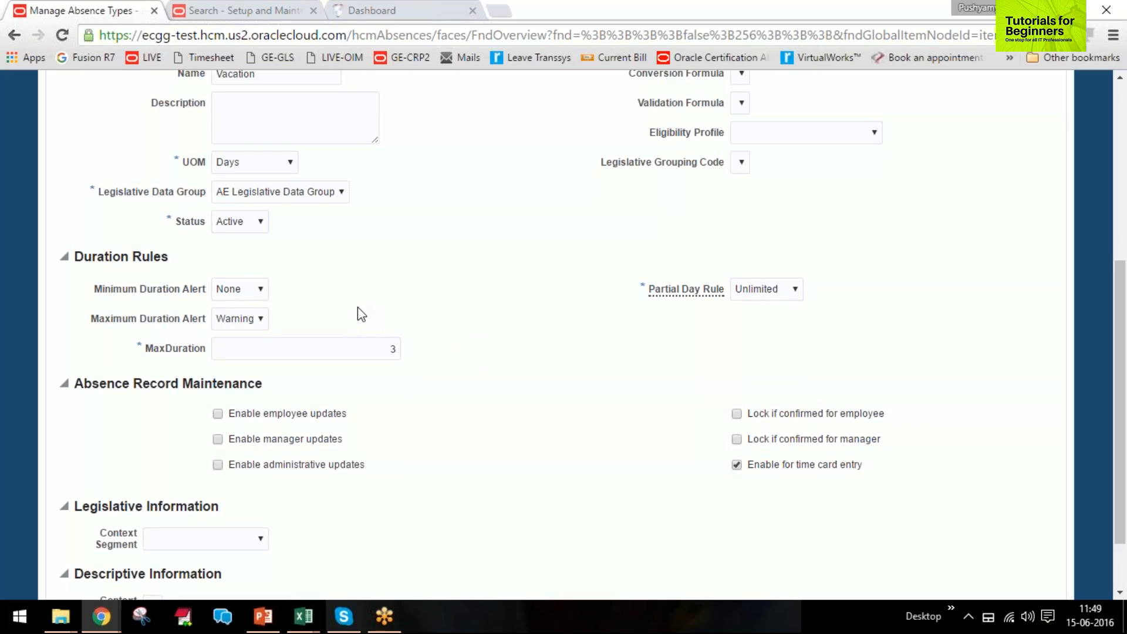
pyautogui.click(235, 318)
pyautogui.click(228, 362)
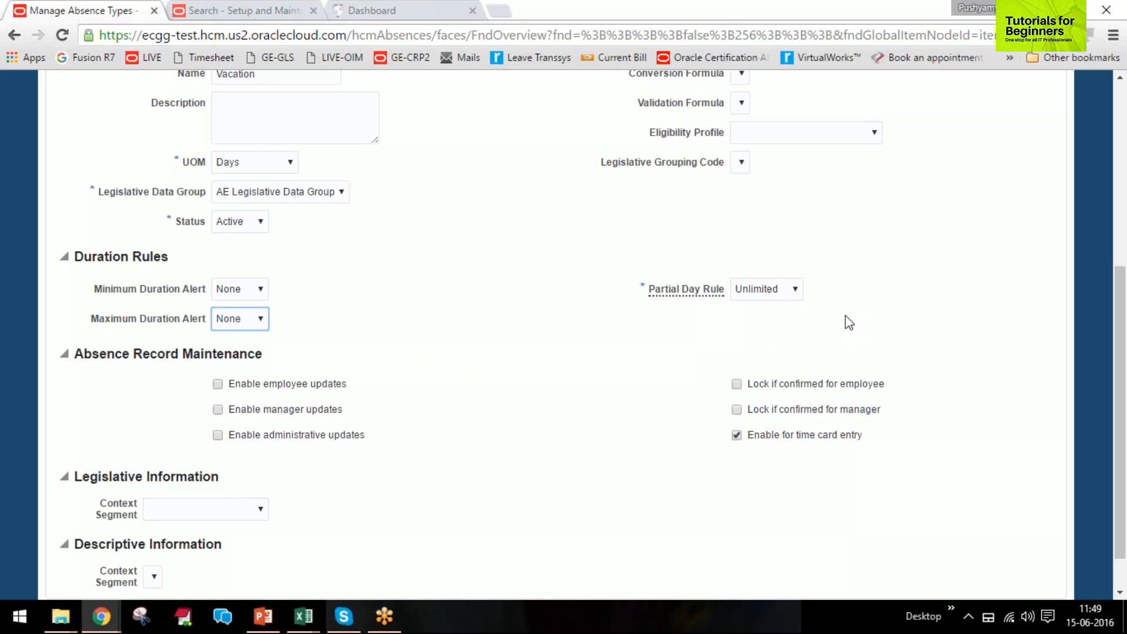
# Set the absence type's Partial Day Rule to Not allowed
pyautogui.moveTo(646, 287); pyautogui.dragTo(726, 297)
pyautogui.click(786, 291)
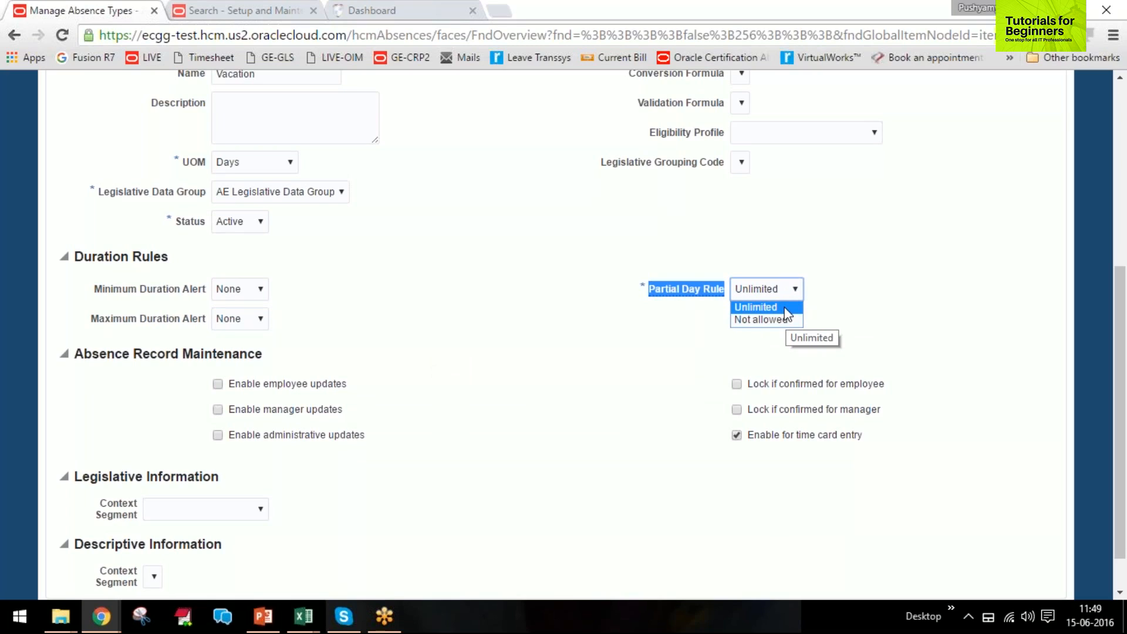
pyautogui.click(786, 322)
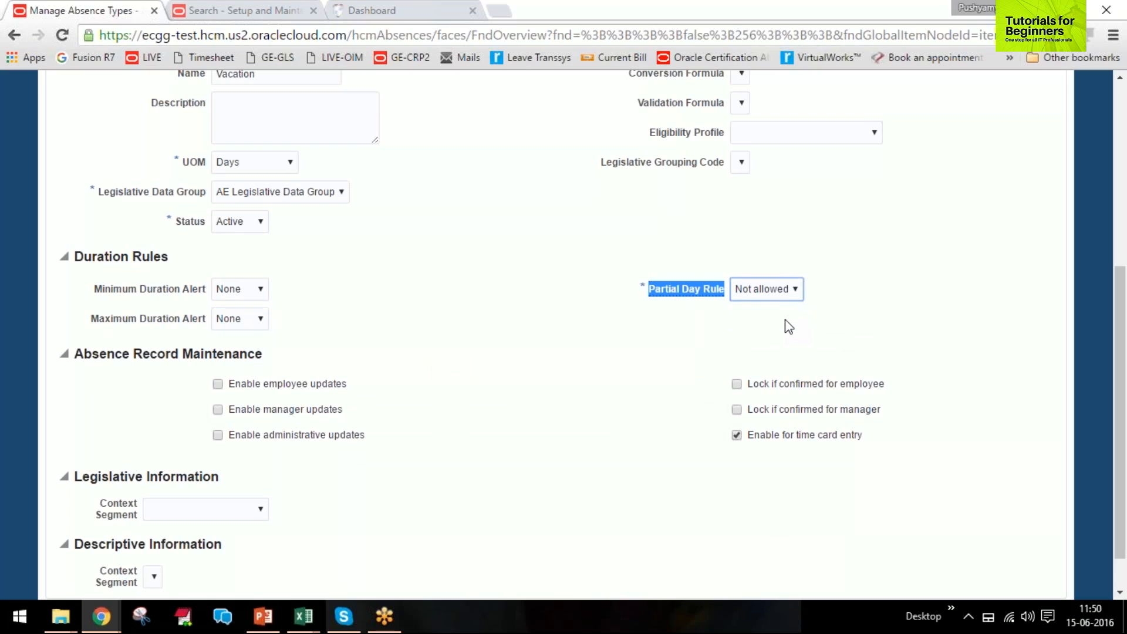
pyautogui.click(767, 338)
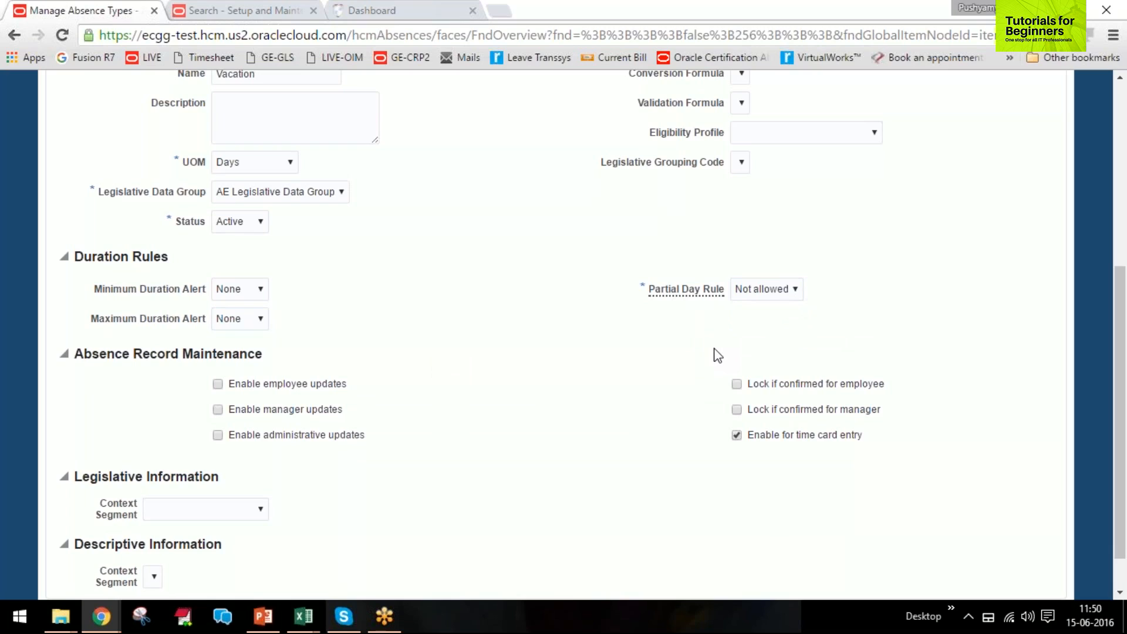
pyautogui.click(772, 291)
pyautogui.click(773, 309)
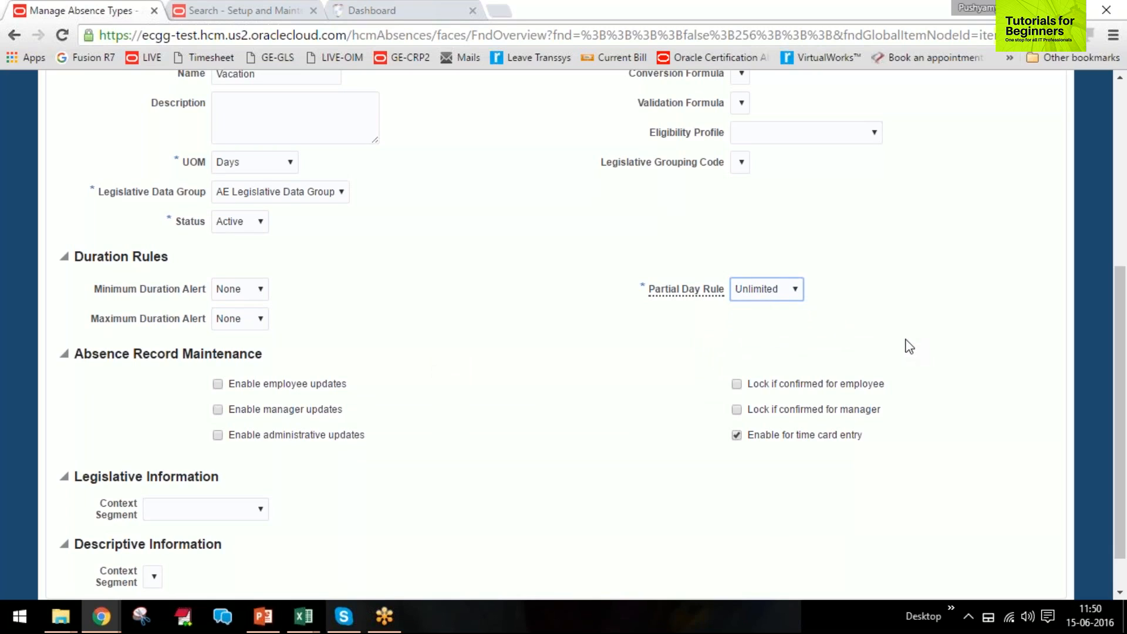
pyautogui.click(751, 291)
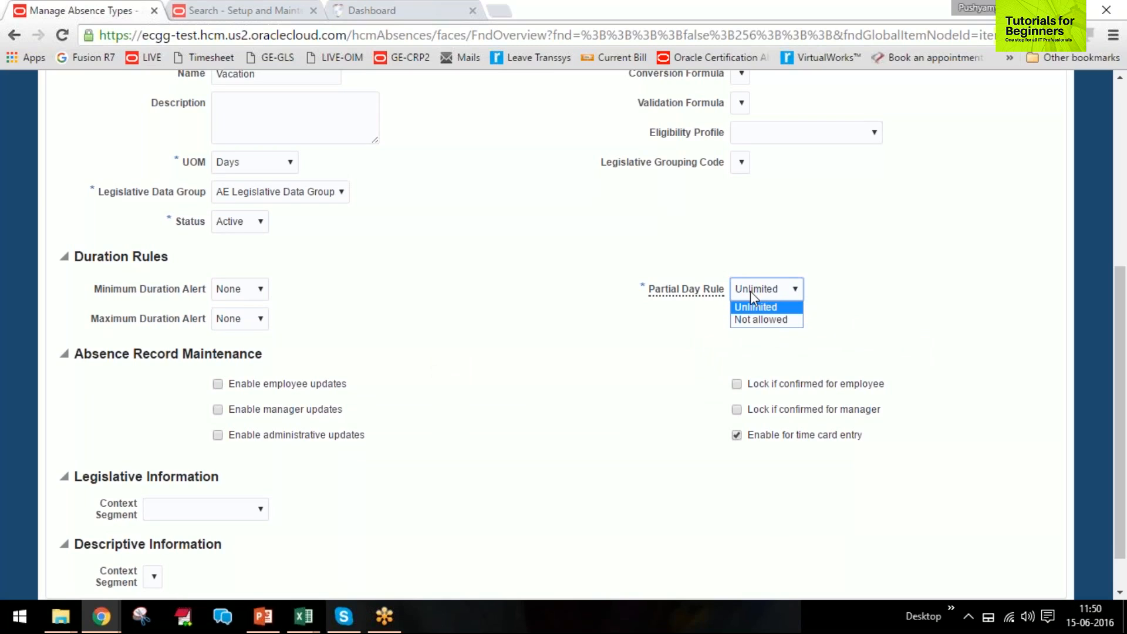
pyautogui.click(753, 320)
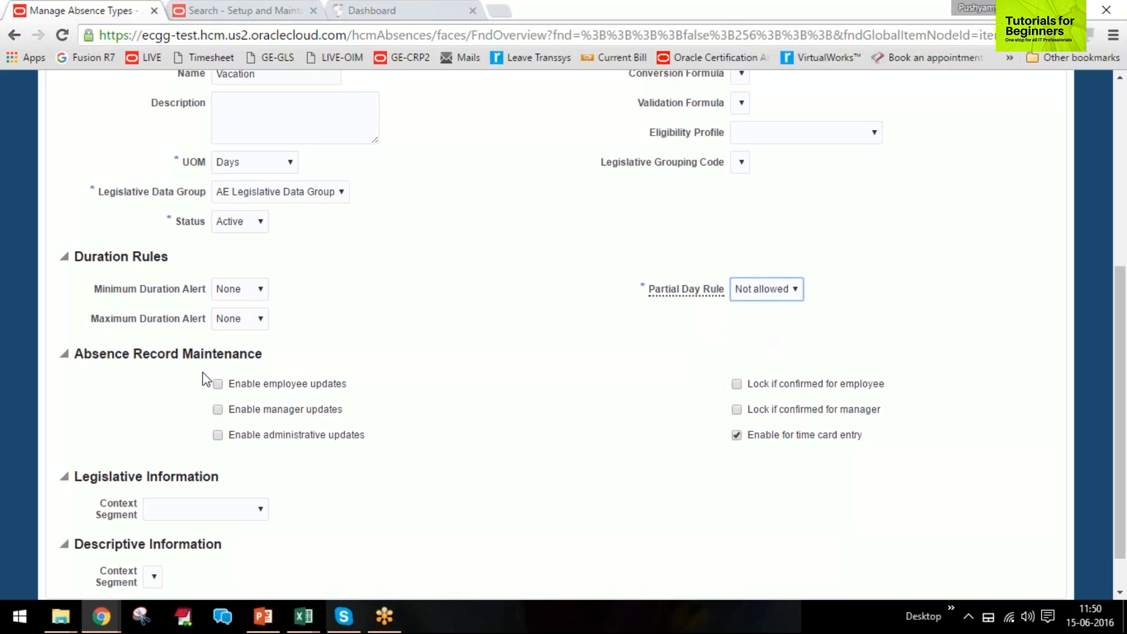
# Enable employee, manager and administrative updates under Absence Record Maintenance
pyautogui.scroll(-1, 97, 352)
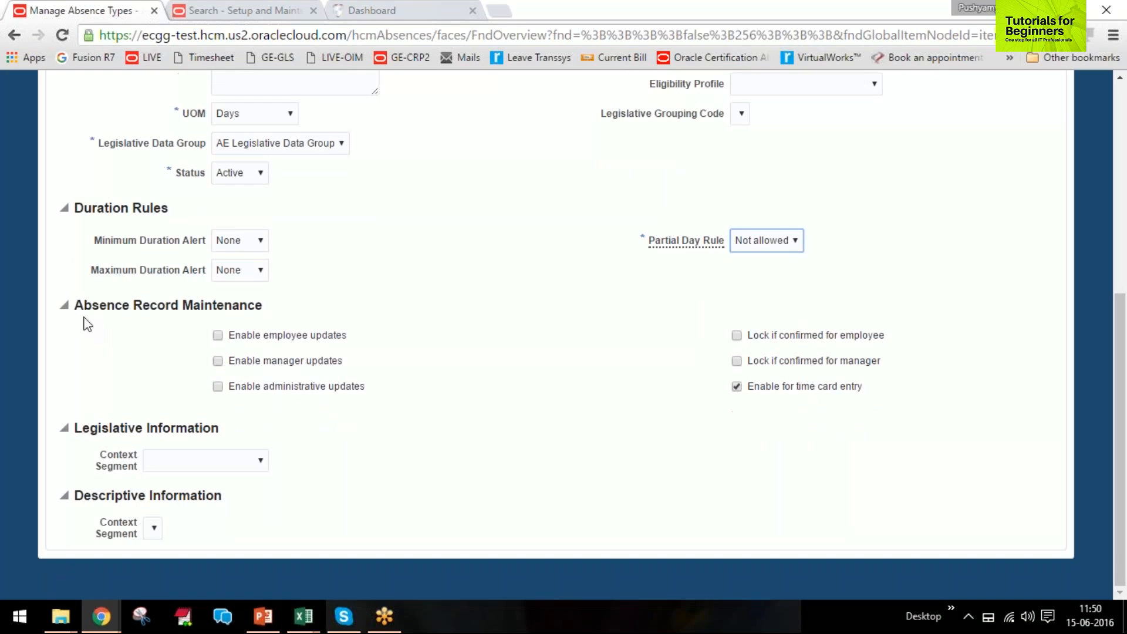
pyautogui.moveTo(84, 305); pyautogui.dragTo(280, 307)
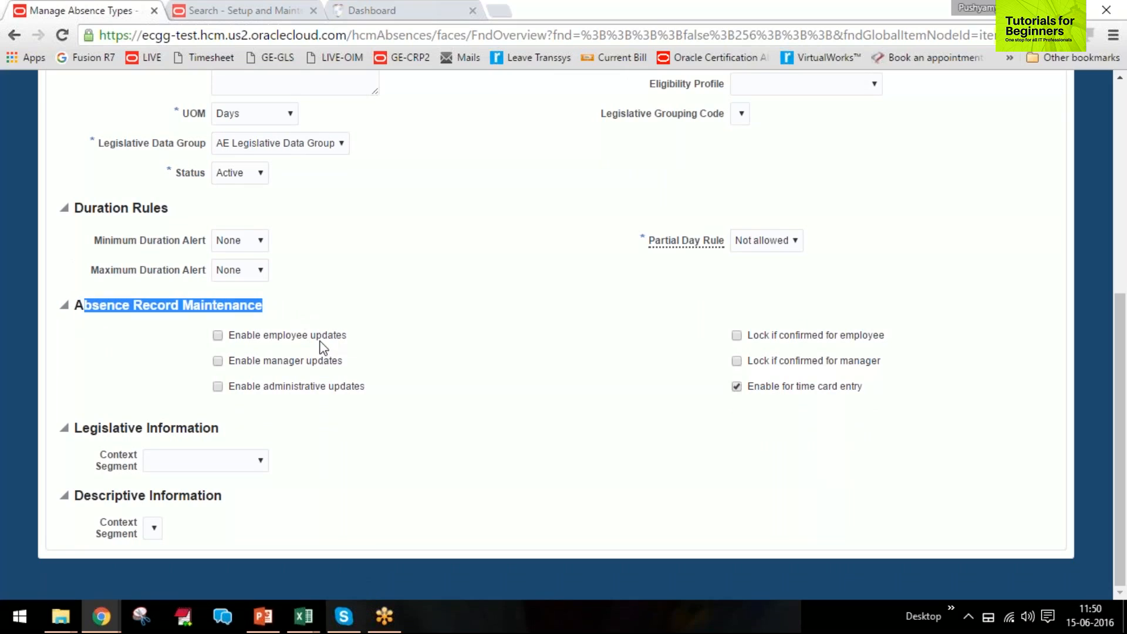
pyautogui.moveTo(229, 336); pyautogui.dragTo(339, 343)
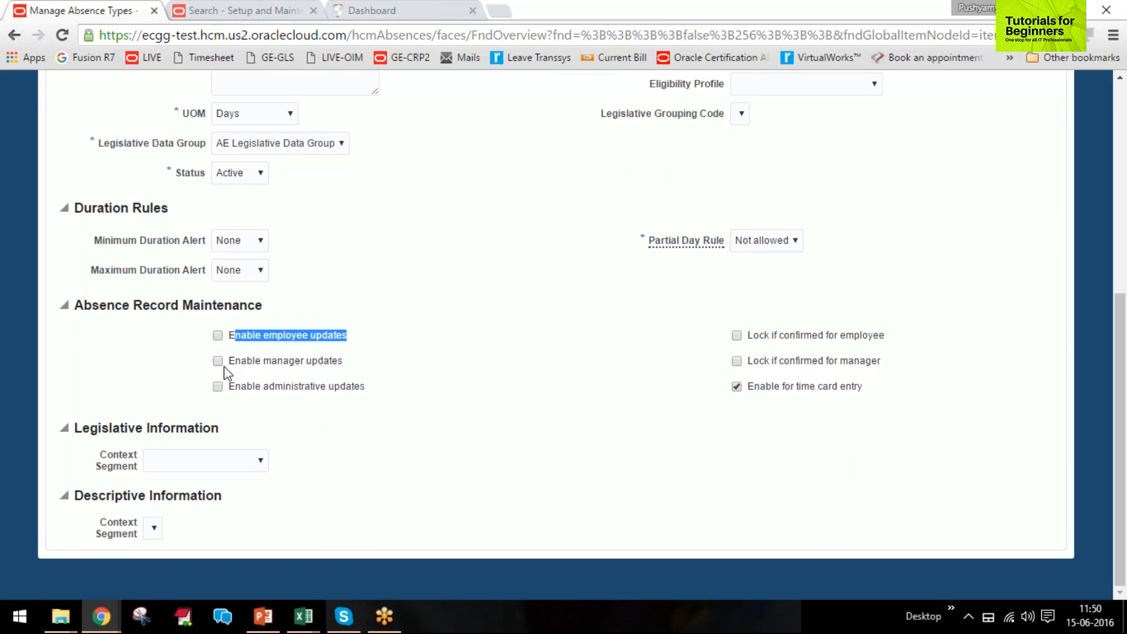
pyautogui.moveTo(227, 361); pyautogui.dragTo(343, 361)
pyautogui.moveTo(231, 391); pyautogui.dragTo(360, 393)
pyautogui.click(442, 390)
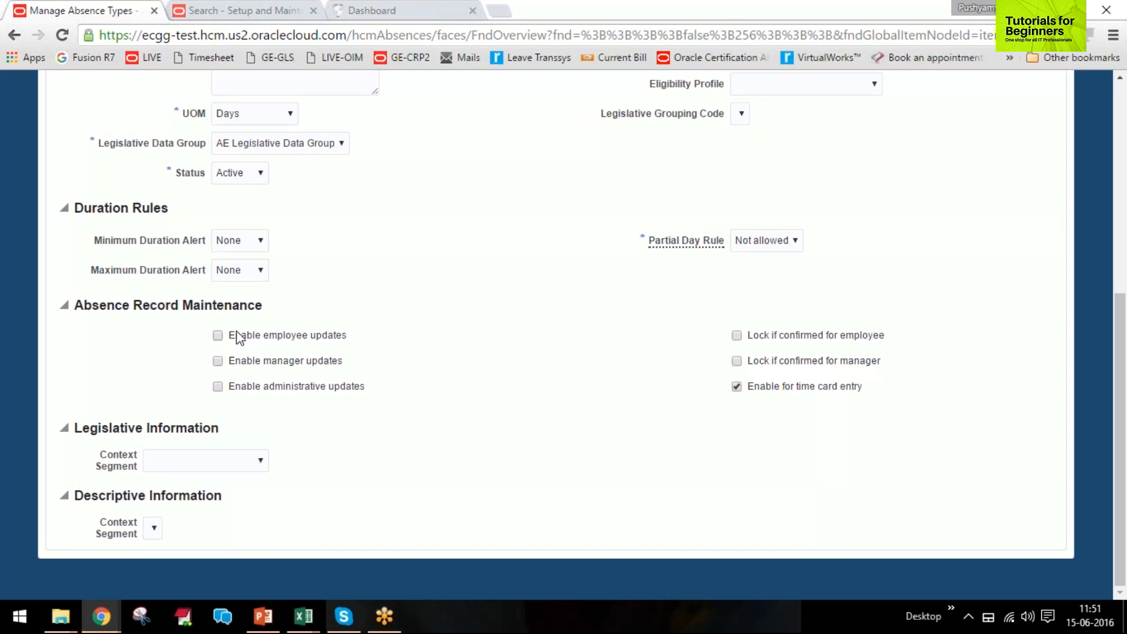
pyautogui.moveTo(234, 334); pyautogui.dragTo(347, 335)
pyautogui.click(218, 335)
pyautogui.click(217, 361)
pyautogui.click(220, 386)
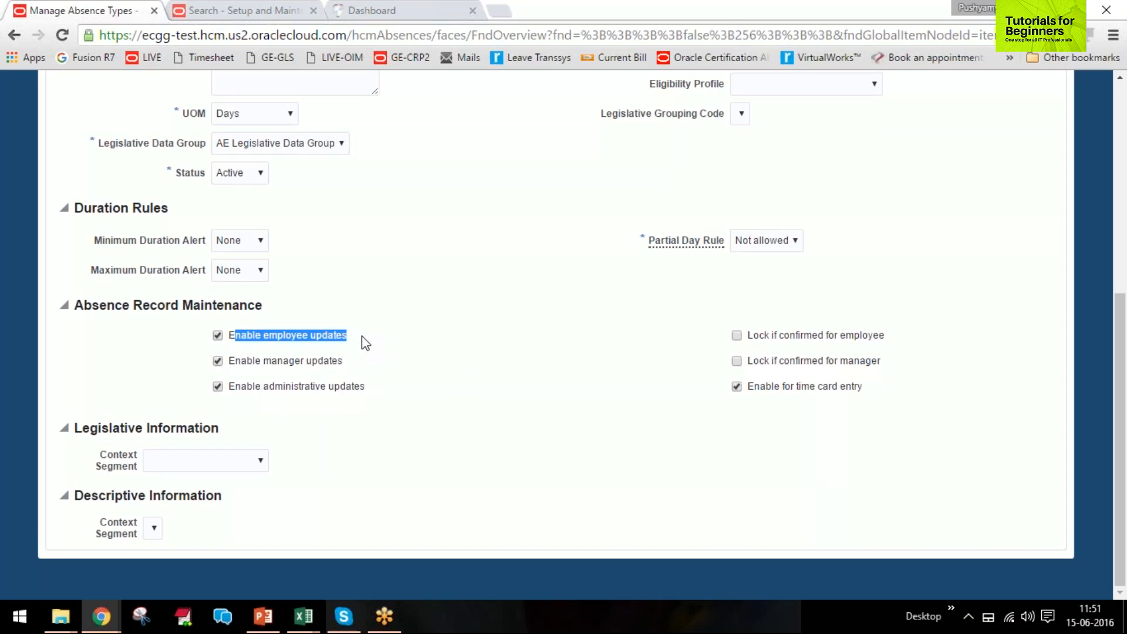
# Examine the employee updates, lock if confirmed and time card entry options under Absence Record Maintenance
pyautogui.moveTo(360, 336); pyautogui.dragTo(227, 336)
pyautogui.click(284, 343)
pyautogui.click(217, 336)
pyautogui.click(715, 307)
pyautogui.moveTo(723, 317); pyautogui.dragTo(939, 403)
pyautogui.click(955, 416)
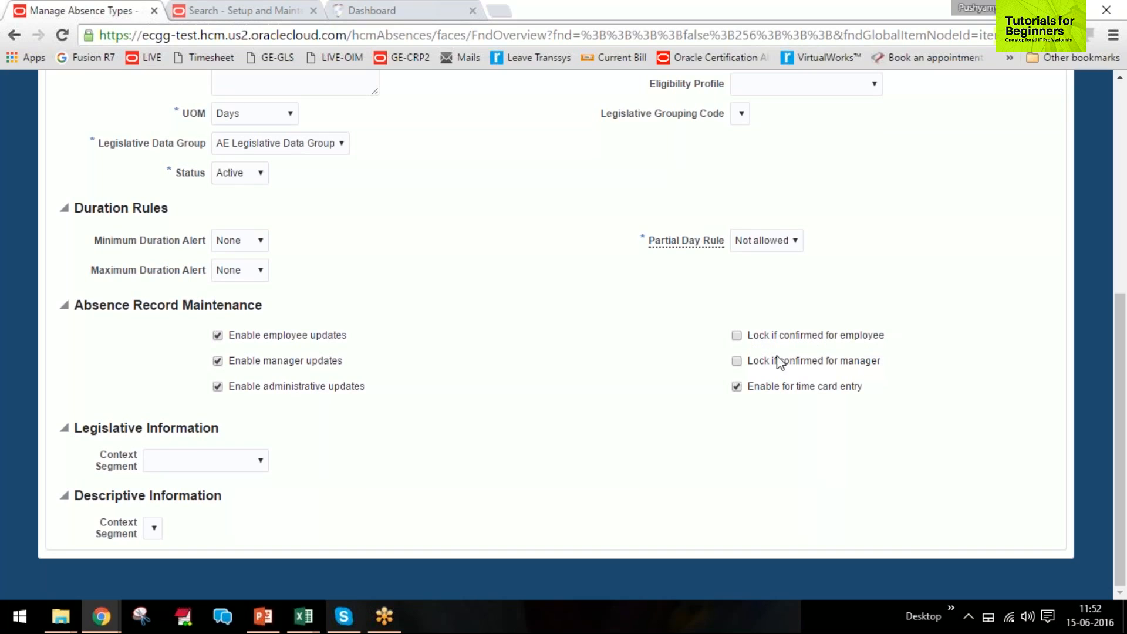
pyautogui.moveTo(885, 338); pyautogui.dragTo(751, 389)
pyautogui.click(887, 376)
pyautogui.click(913, 385)
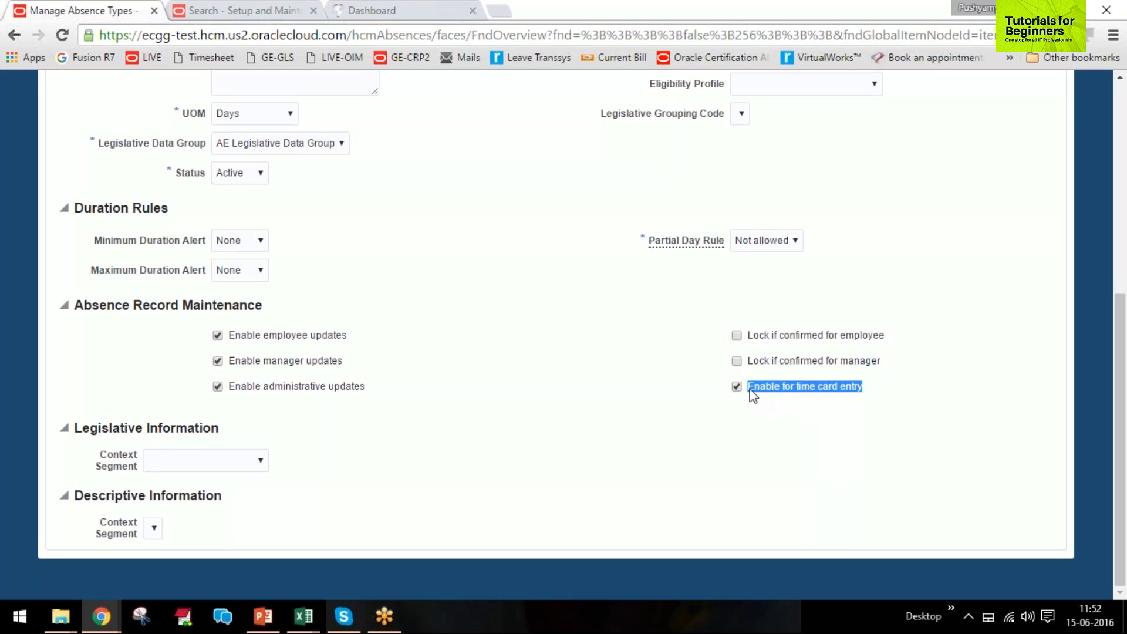
pyautogui.click(757, 409)
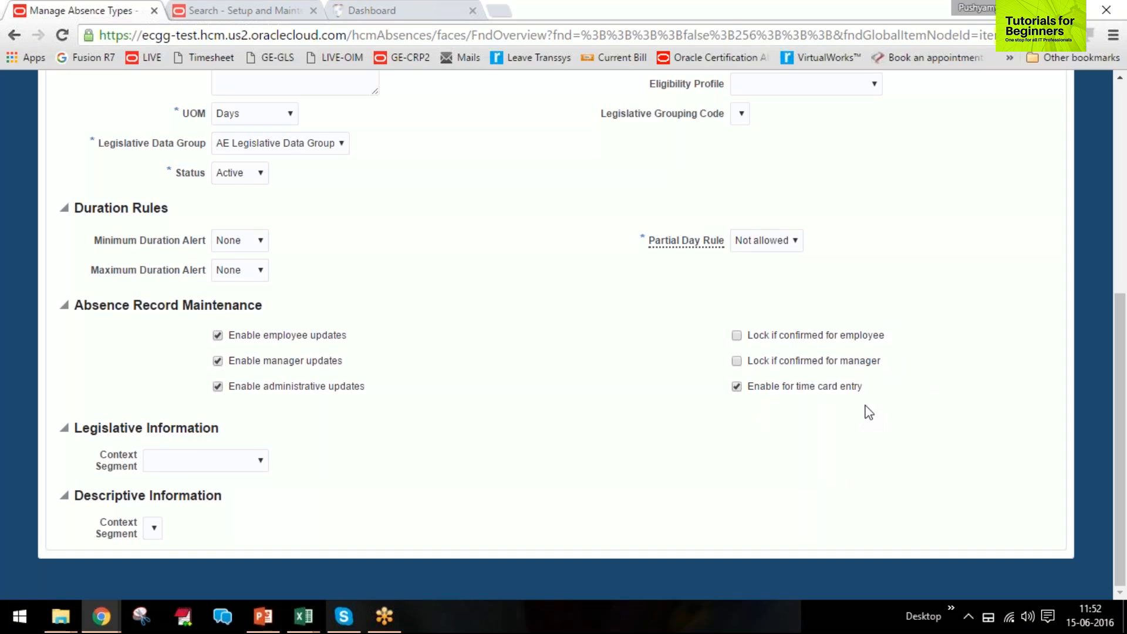
# Add the Vacation plan to the absence type's absence plans with priority 1
pyautogui.scroll(3, 370, 357)
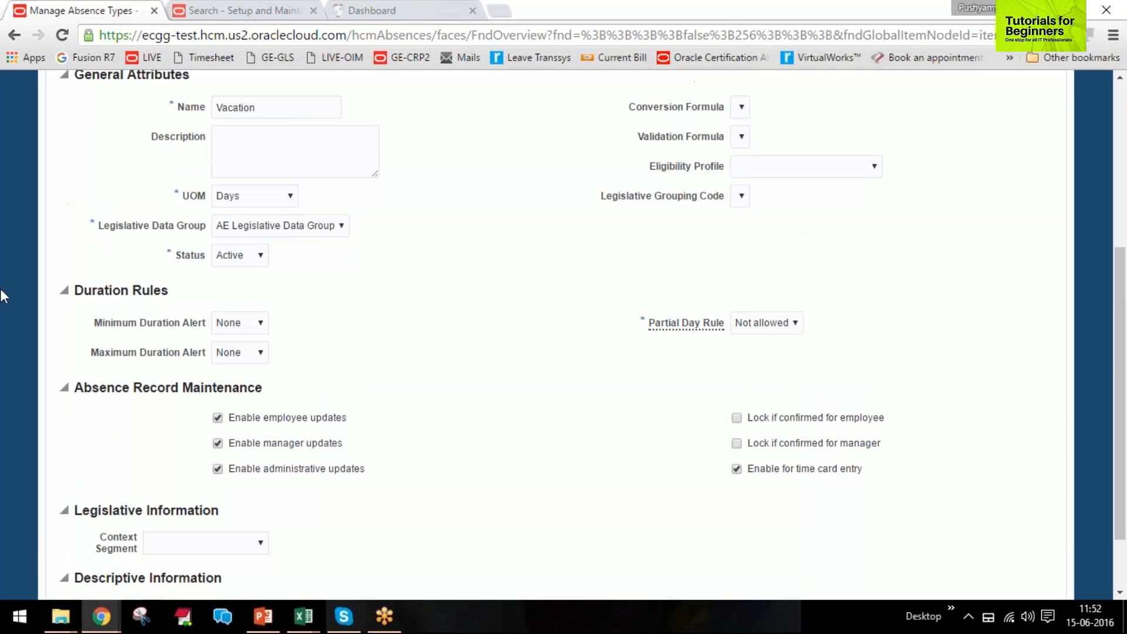
pyautogui.scroll(4, 371, 385)
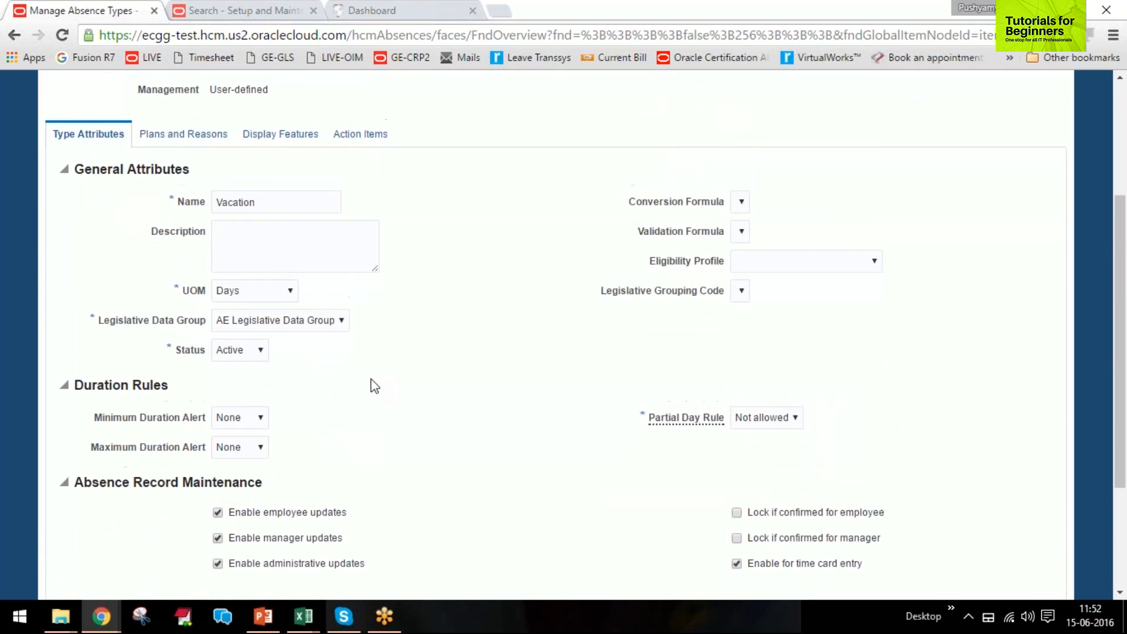
pyautogui.scroll(-2, 384, 364)
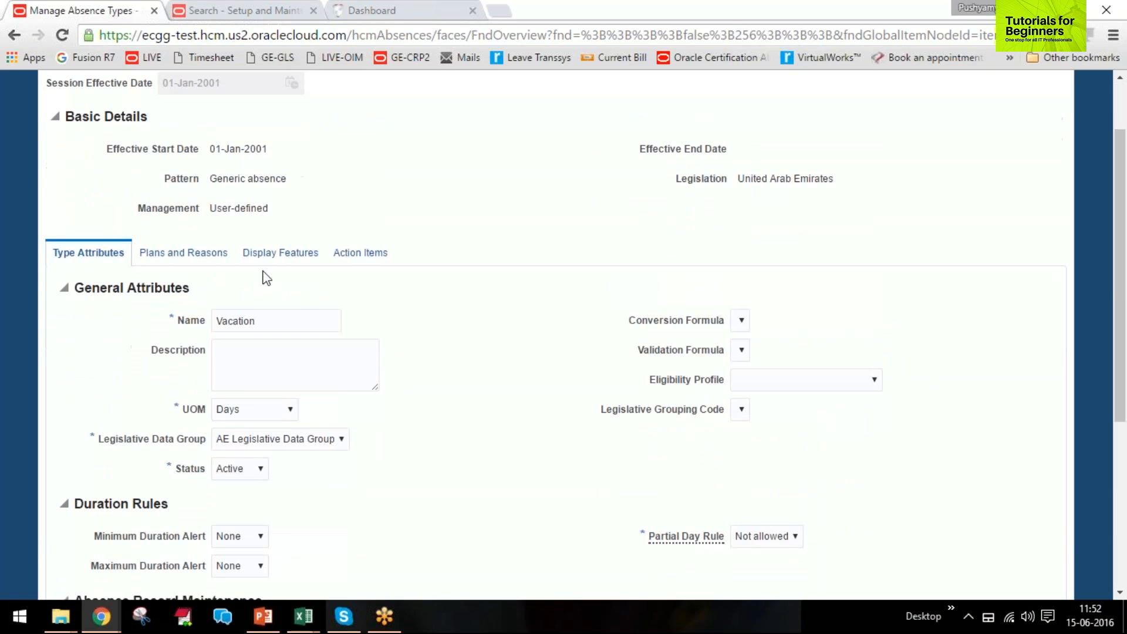
pyautogui.click(182, 253)
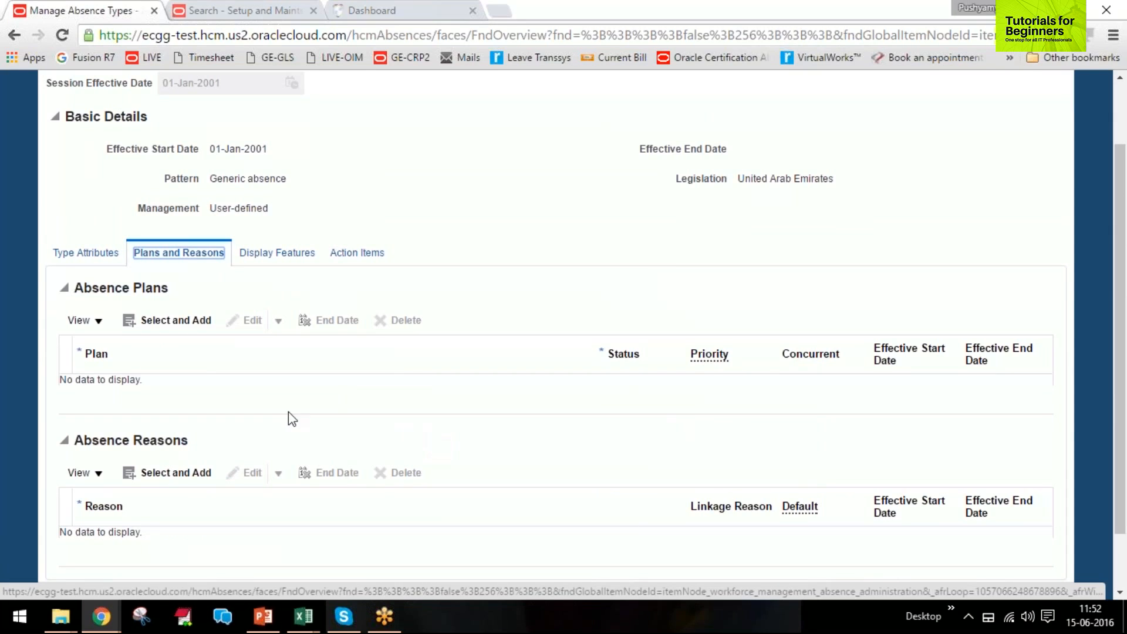
pyautogui.click(170, 321)
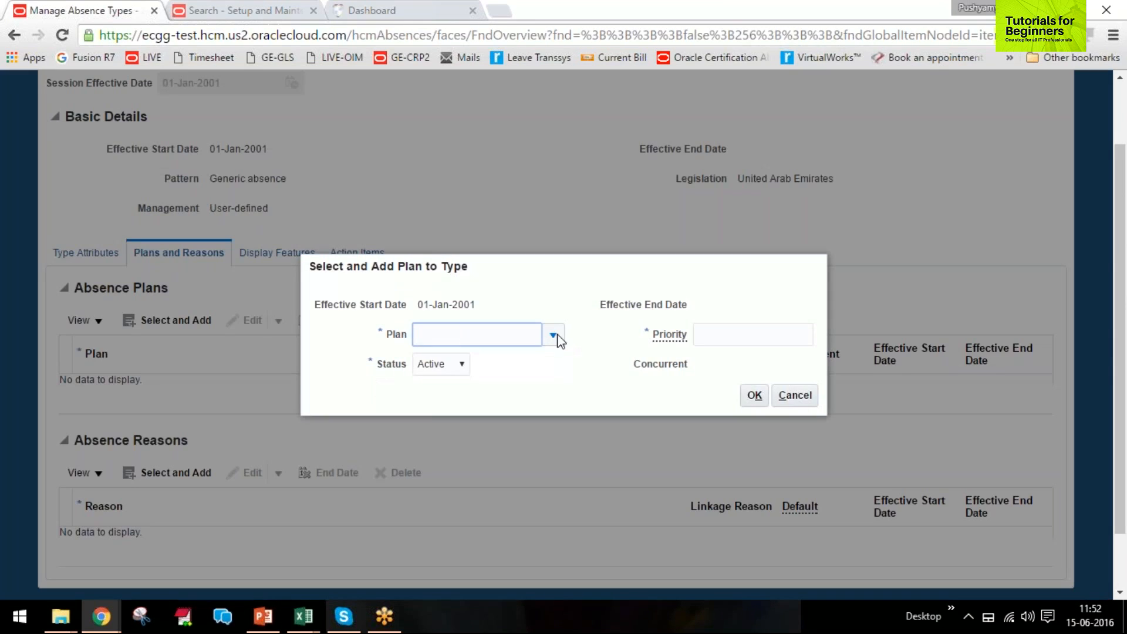
pyautogui.click(553, 335)
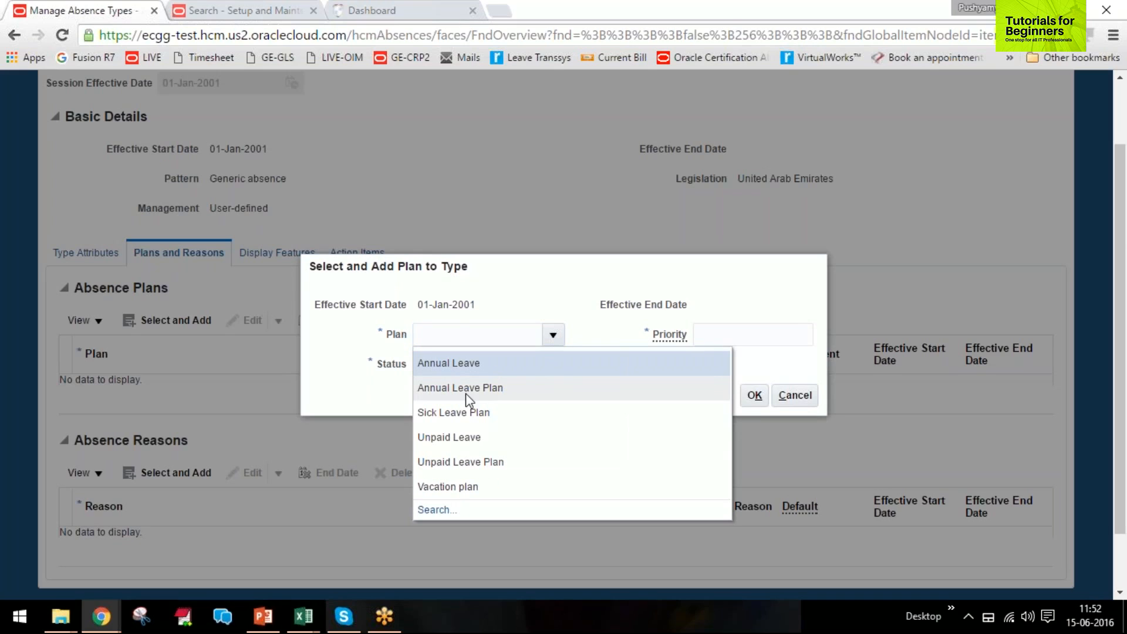
pyautogui.click(445, 487)
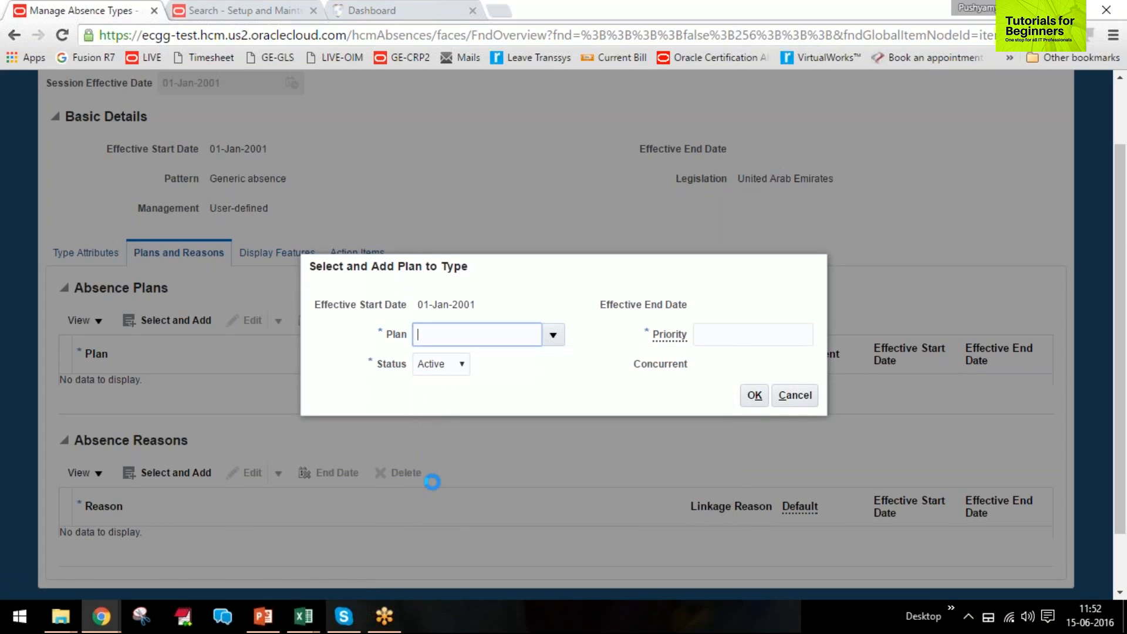
pyautogui.click(749, 340)
pyautogui.write('1')
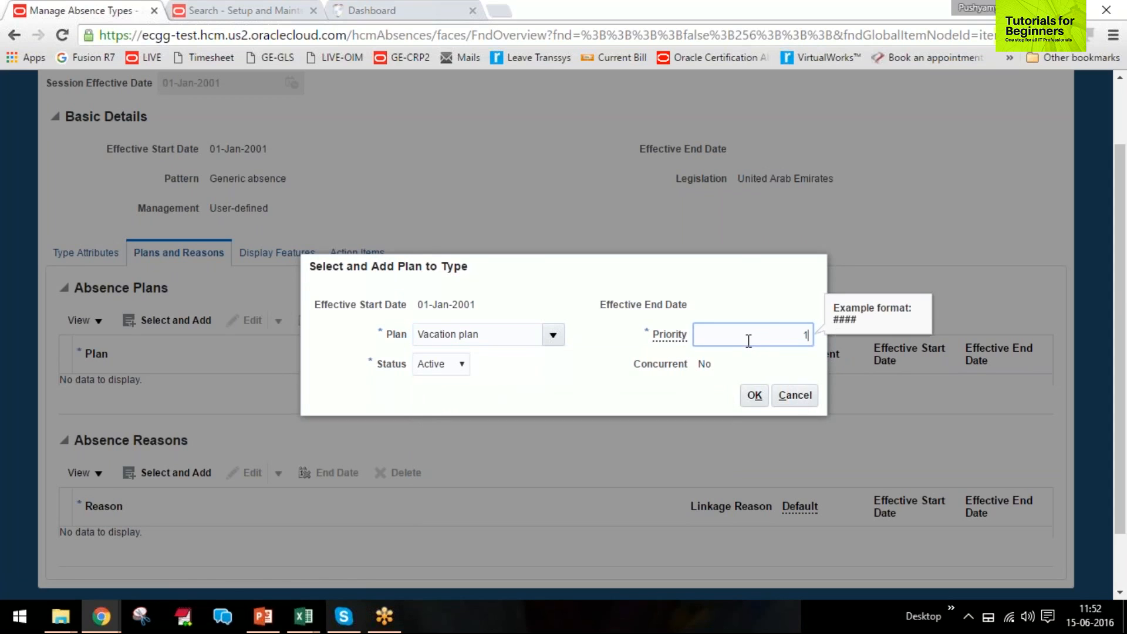
pyautogui.click(754, 395)
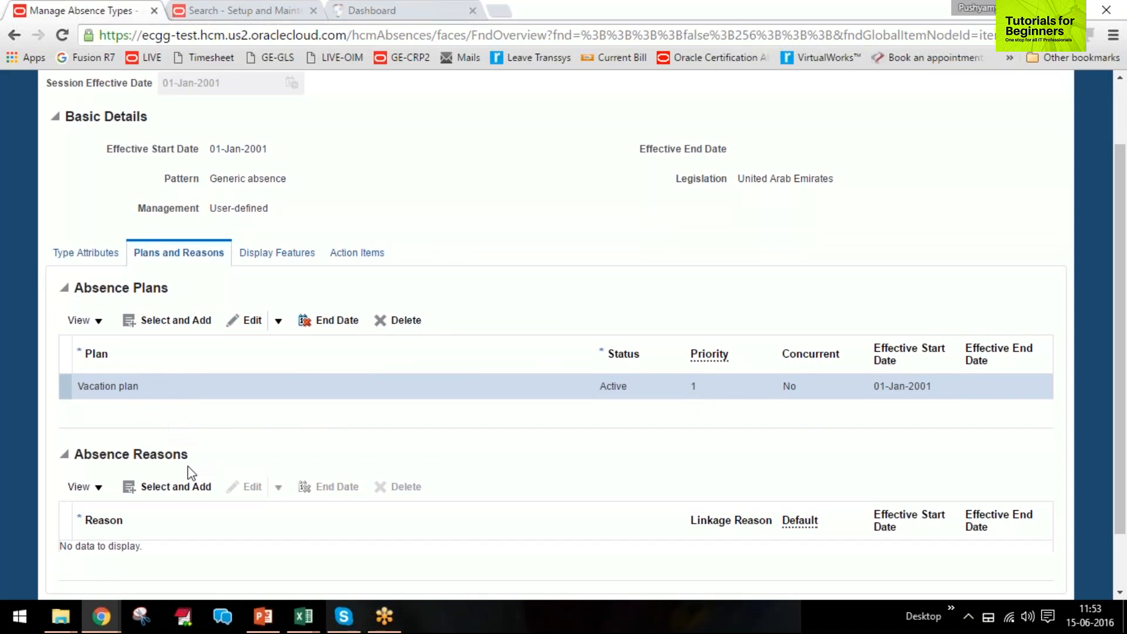
# Add the Vacation reason to the absence type's absence reasons, with Default and Linkage Reason set to No
pyautogui.scroll(-1, 185, 468)
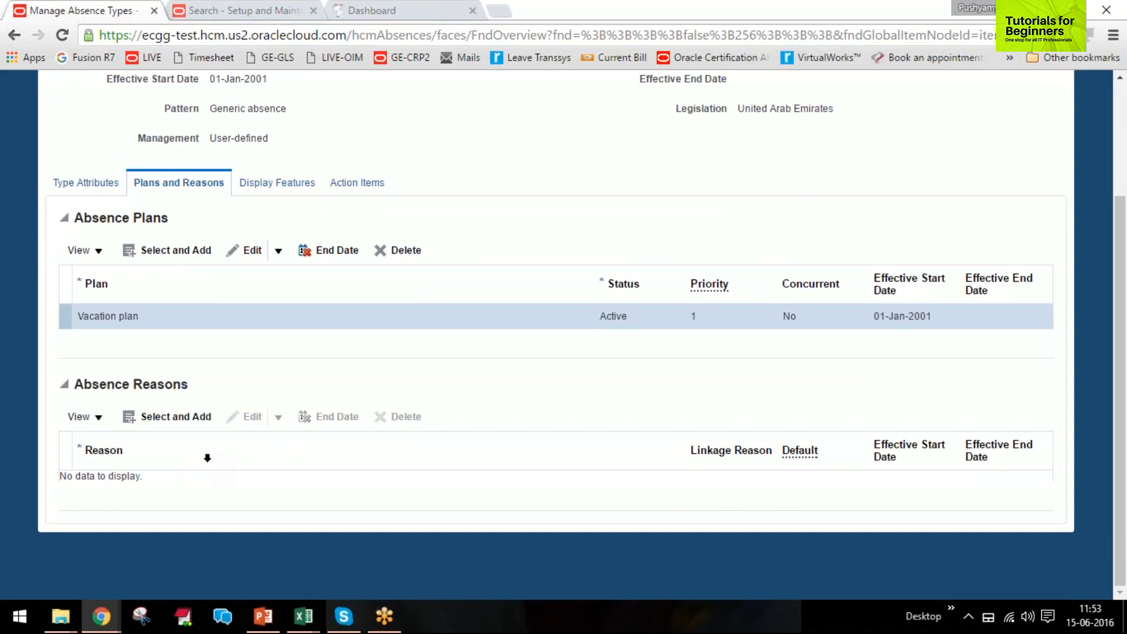
pyautogui.click(168, 418)
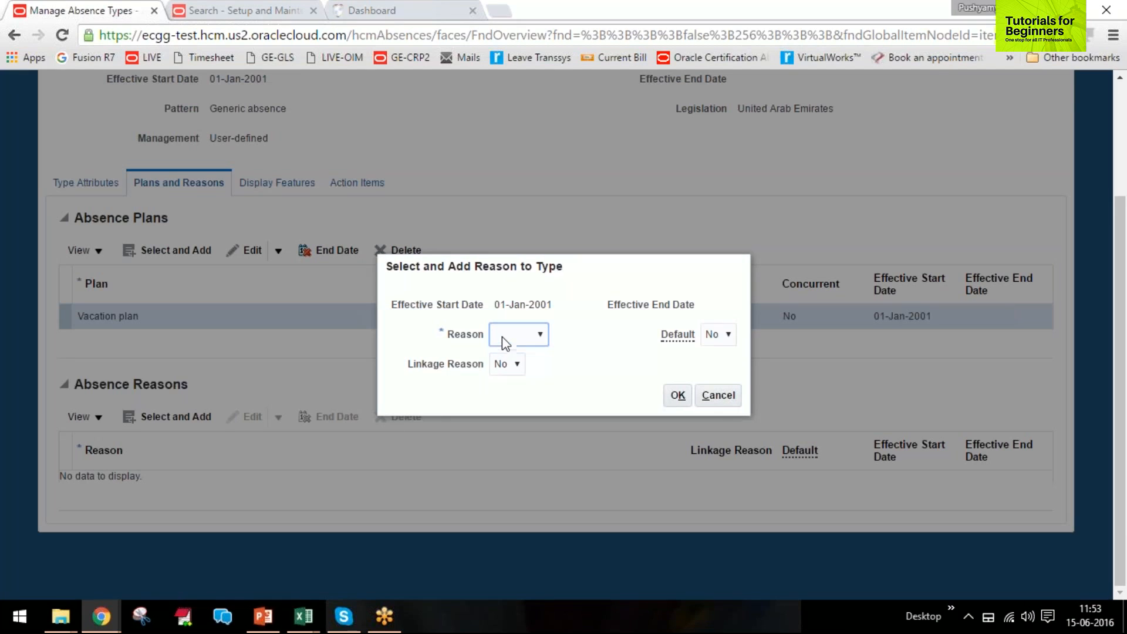
pyautogui.click(502, 336)
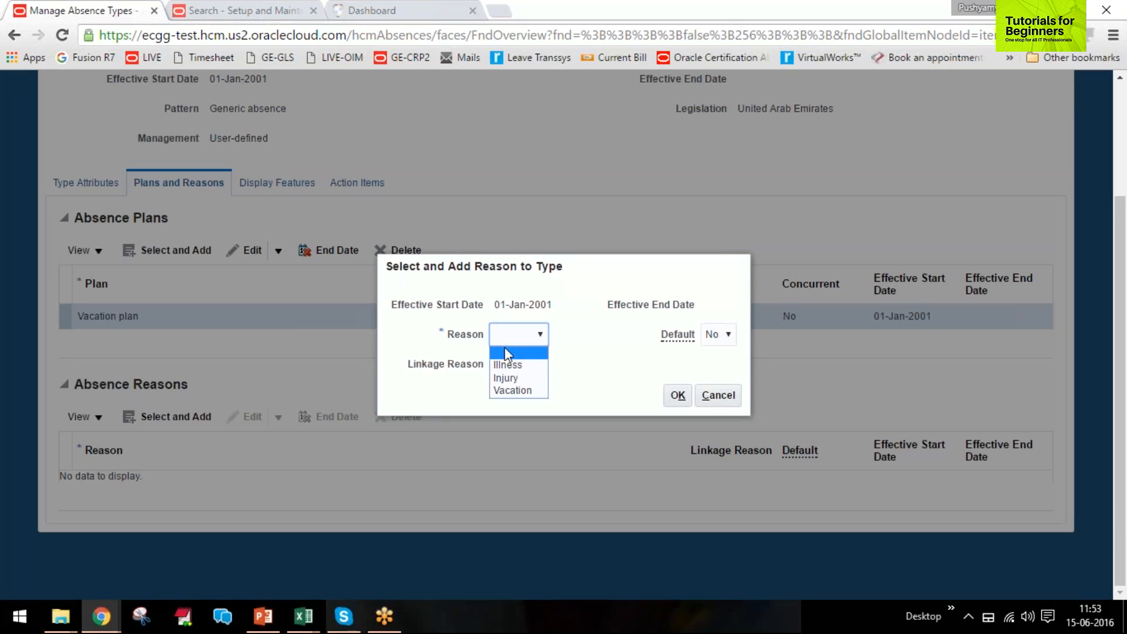
pyautogui.click(505, 389)
pyautogui.click(722, 336)
pyautogui.click(722, 337)
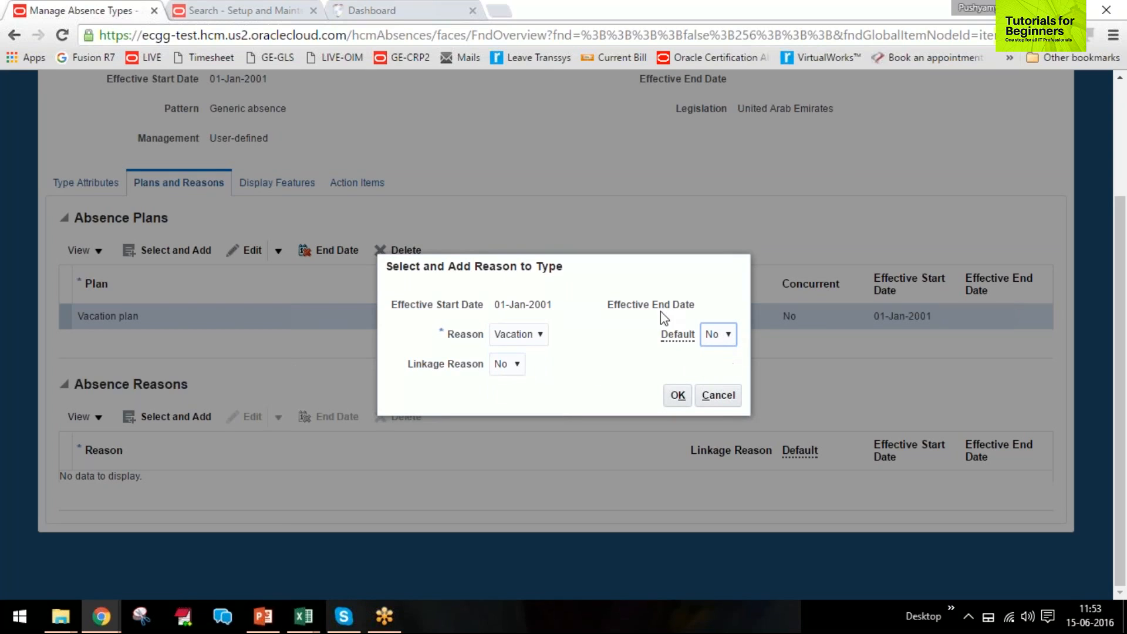
pyautogui.click(676, 395)
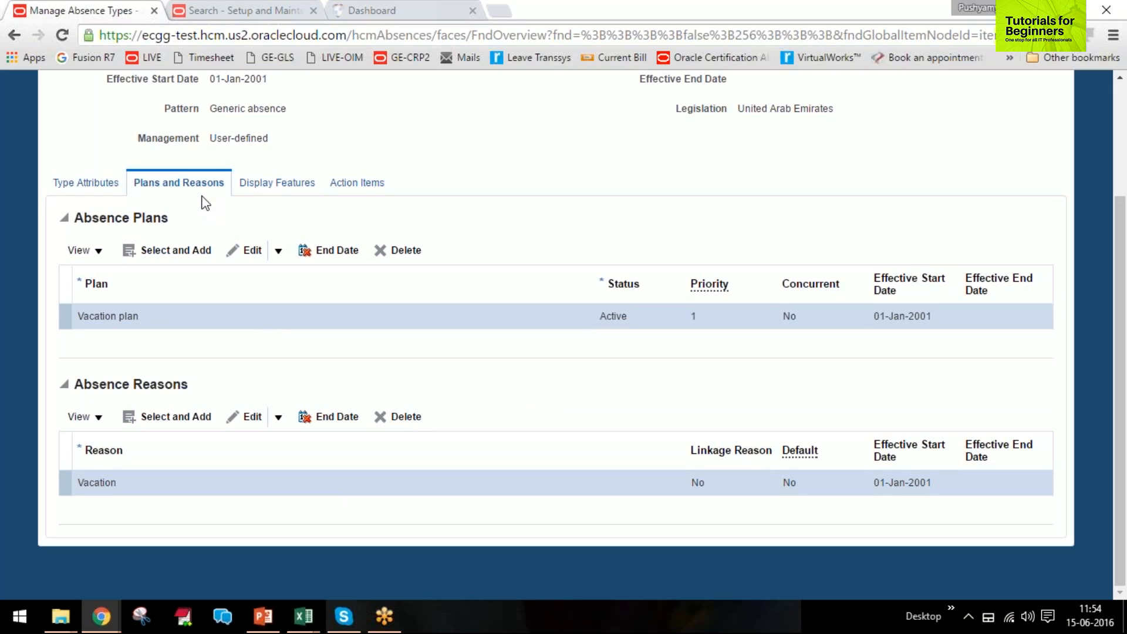
# Examine the absence type's display features, from Primary Absence Details through Supplemental Absence Details
pyautogui.click(277, 183)
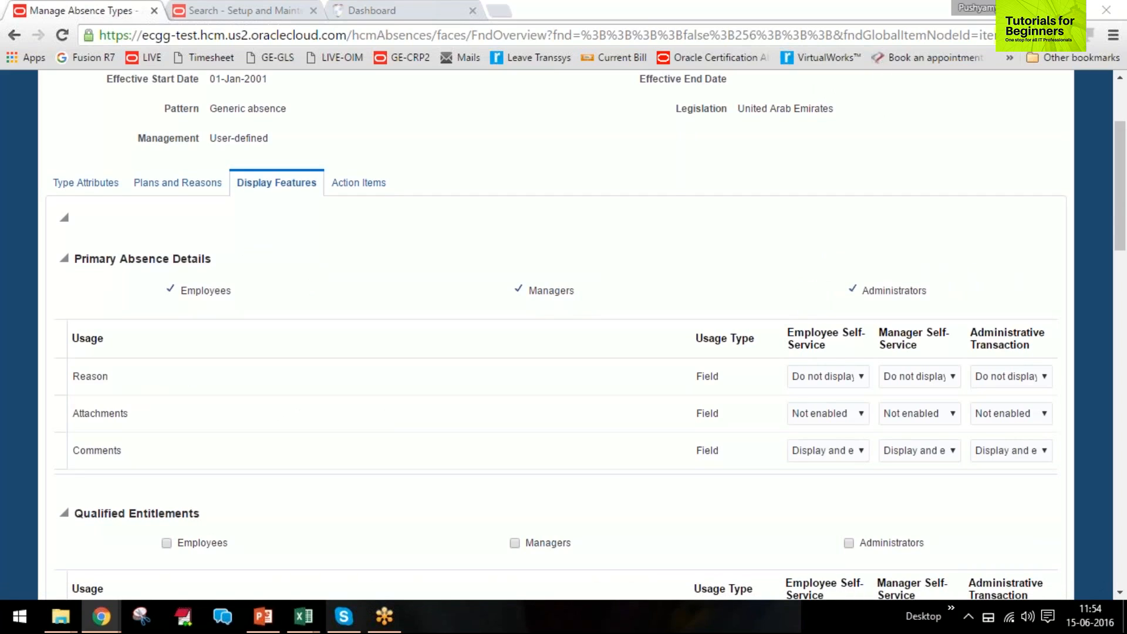
pyautogui.click(869, 178)
pyautogui.scroll(-1, 575, 282)
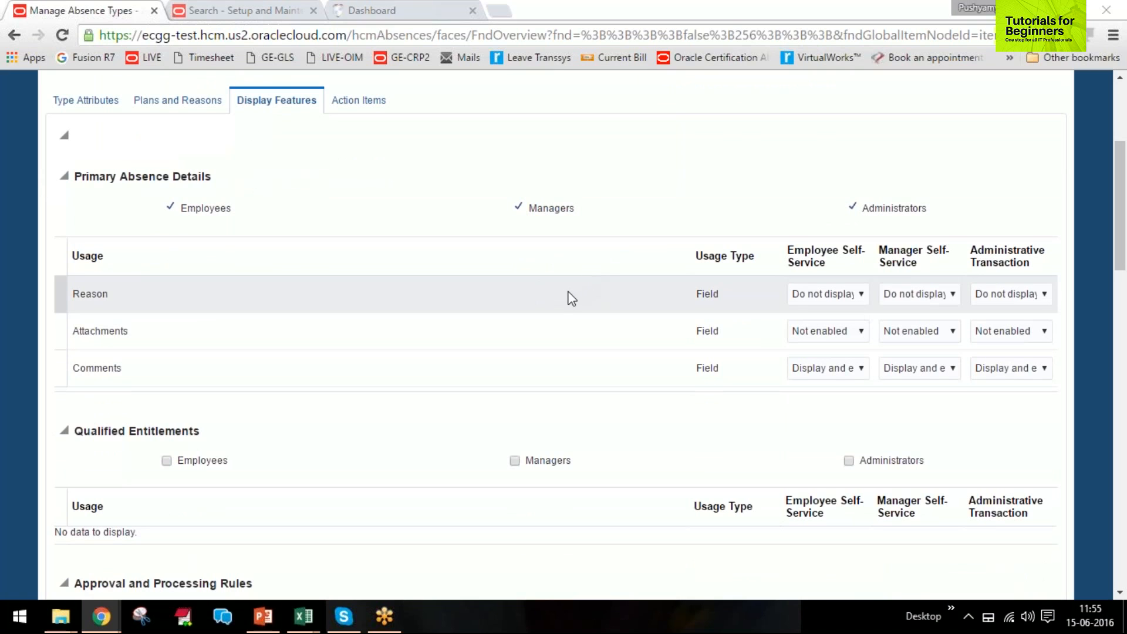
pyautogui.scroll(-10, 541, 307)
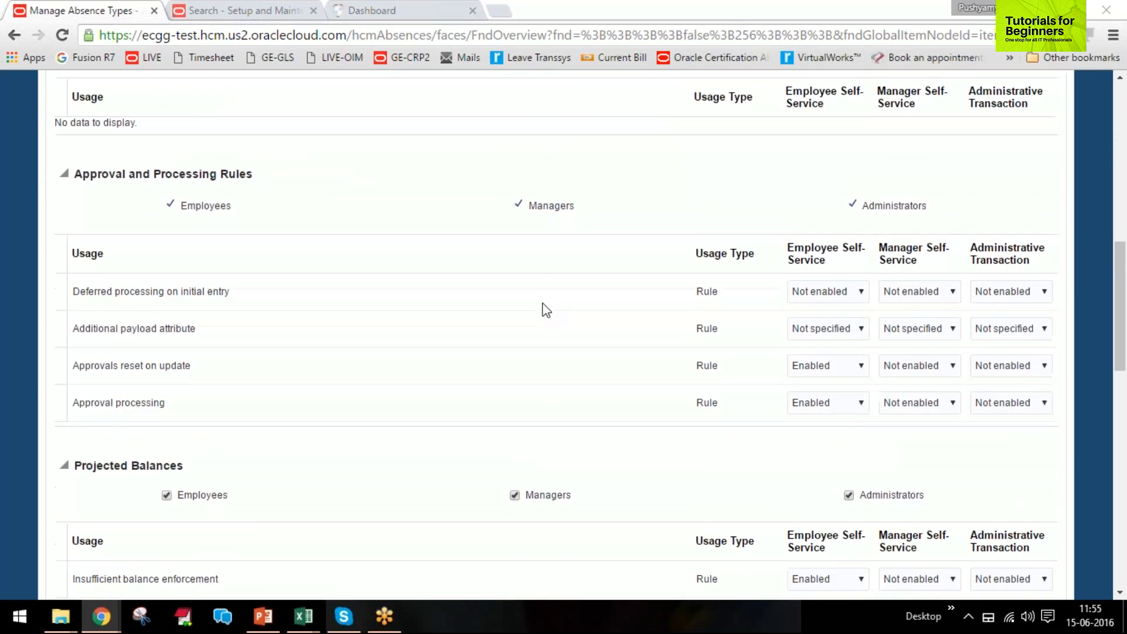
pyautogui.scroll(-10, 542, 302)
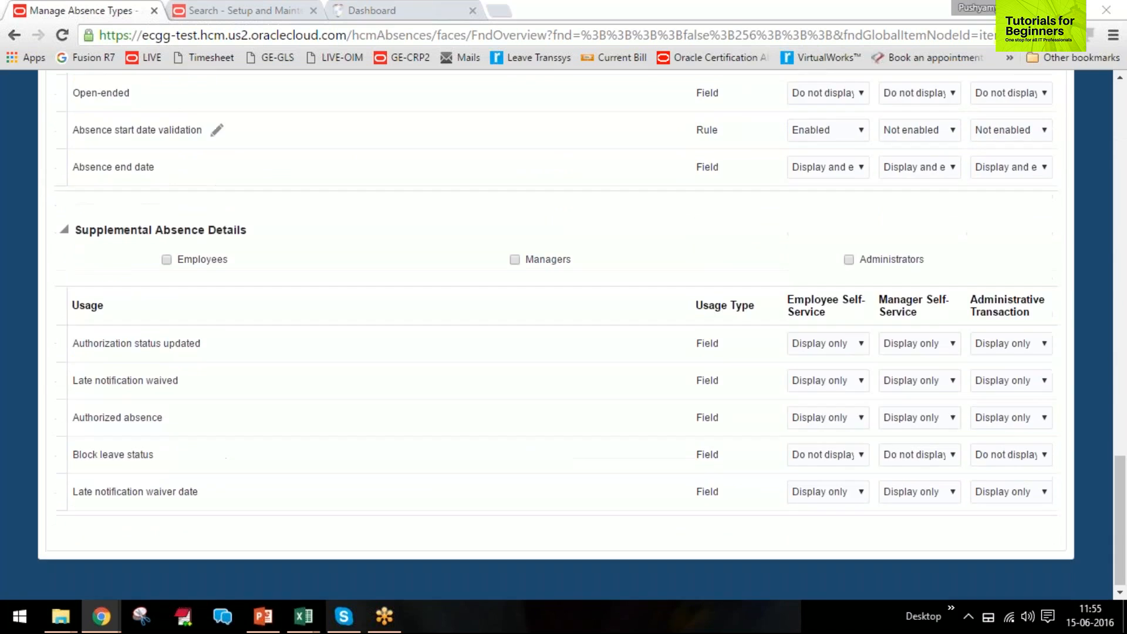
pyautogui.scroll(20, 540, 301)
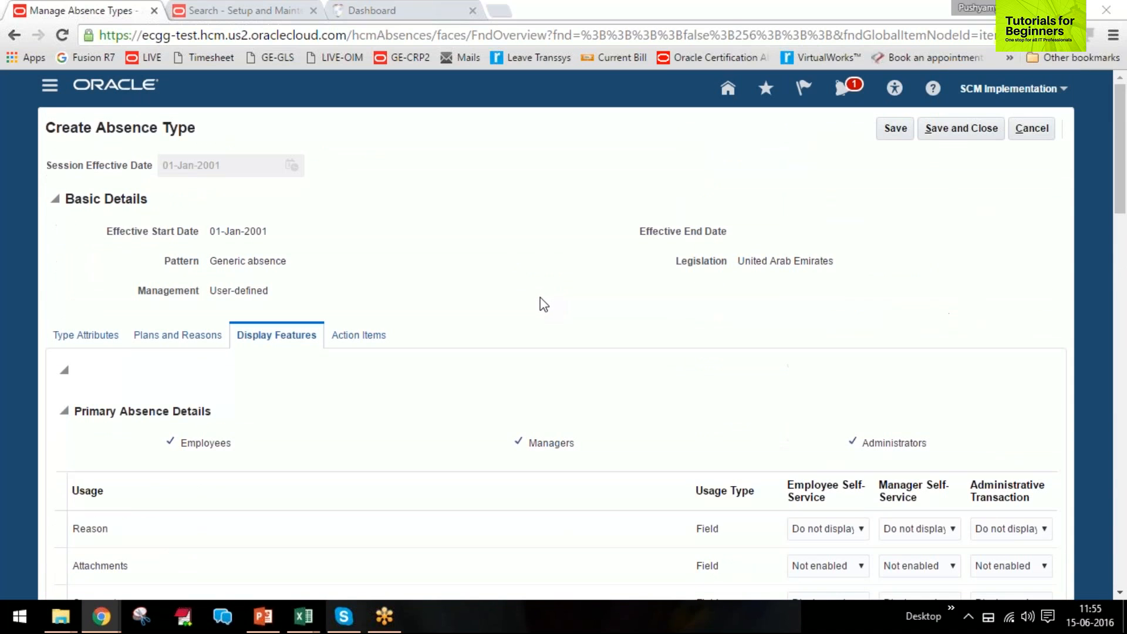
pyautogui.scroll(-3, 501, 327)
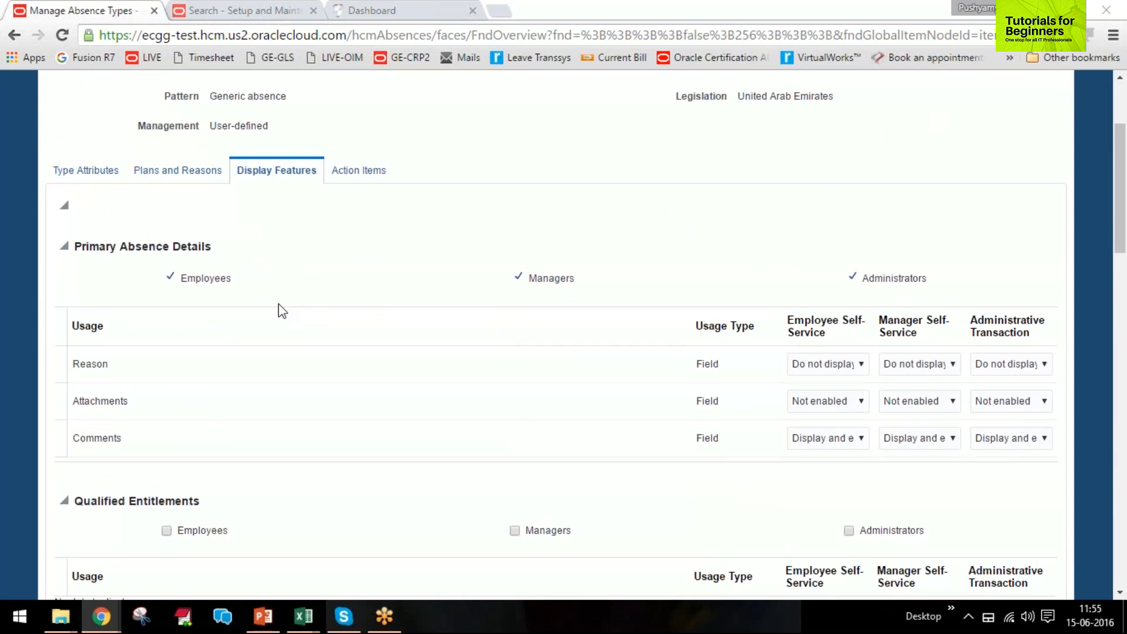
pyautogui.scroll(-1, 281, 308)
pyautogui.scroll(-3, 280, 311)
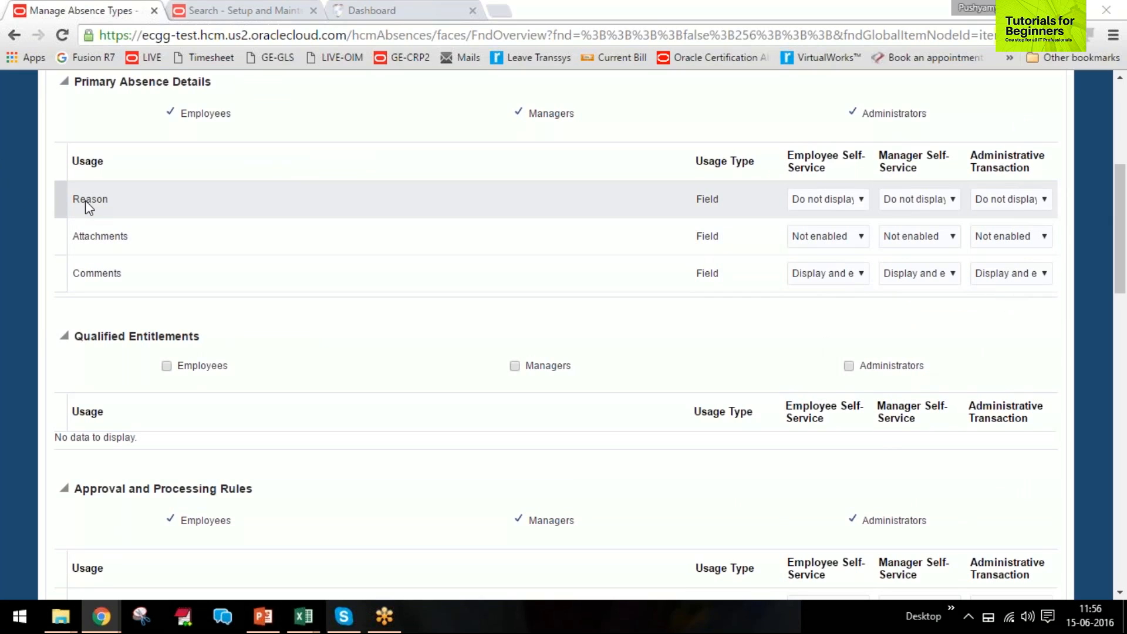
# Set the Reason field under Primary Absence Details to Display and edit for employee self-service, manager self-service and administrative transactions
pyautogui.click(832, 198)
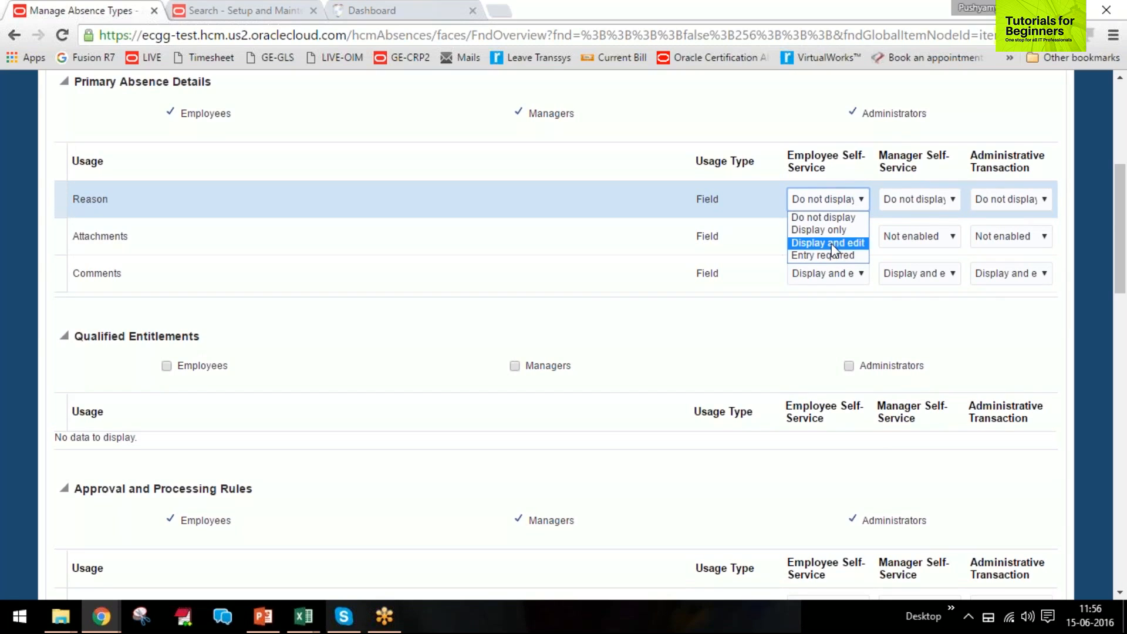
pyautogui.click(832, 243)
pyautogui.click(838, 199)
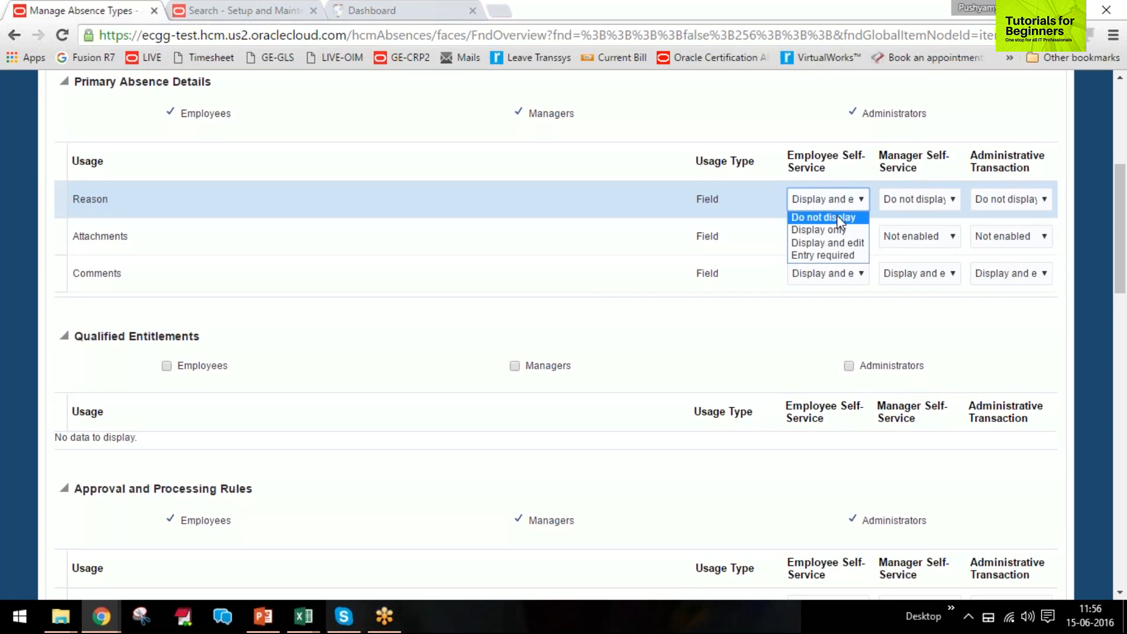
pyautogui.click(856, 242)
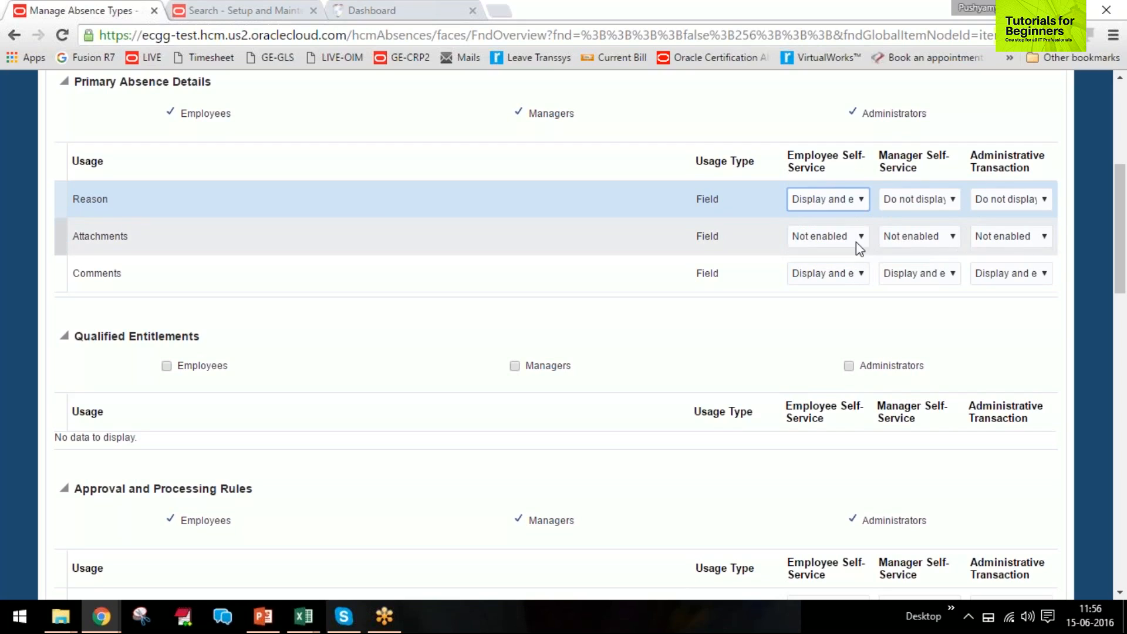
pyautogui.click(899, 206)
pyautogui.click(912, 242)
pyautogui.click(1022, 203)
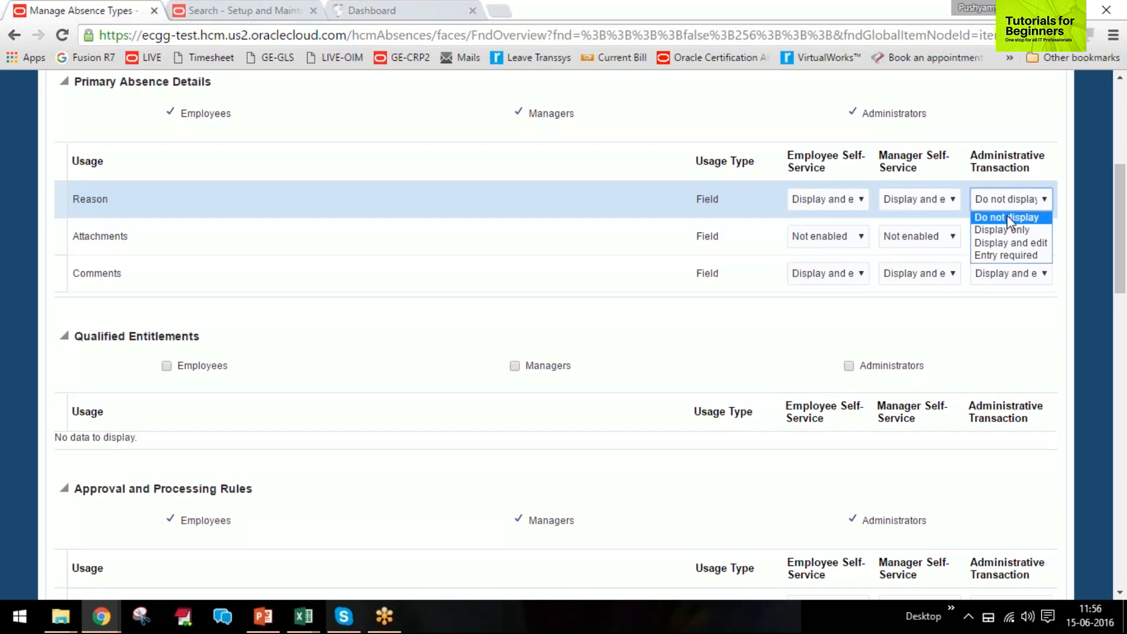
pyautogui.click(1004, 241)
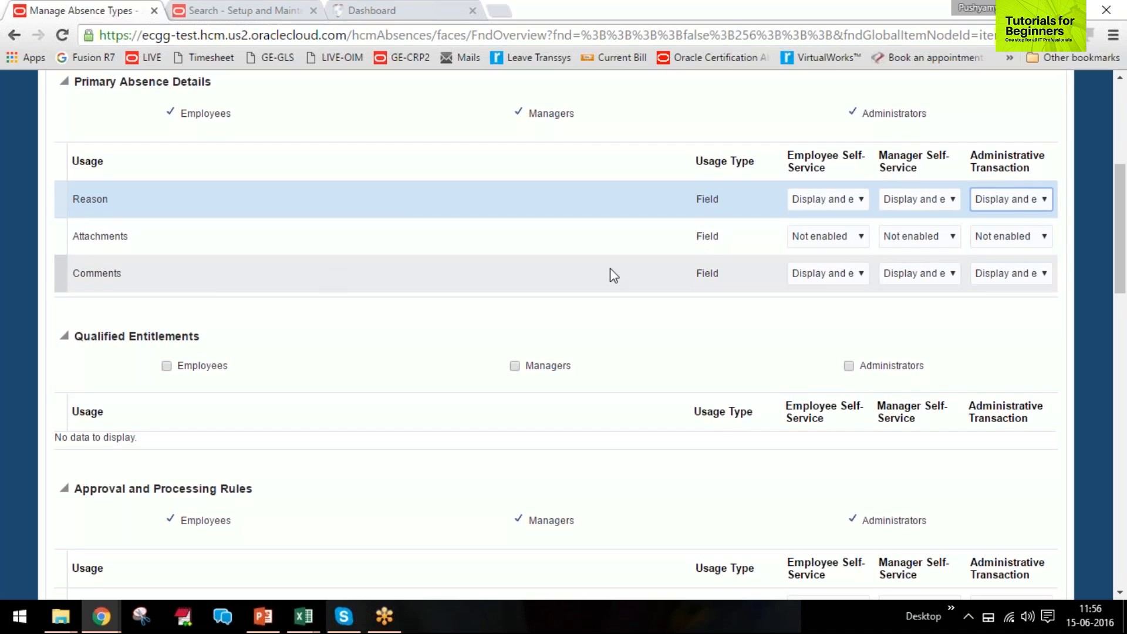
# Set Attachments under Primary Absence Details to Enabled for employee self-service, manager self-service and administrative transactions
pyautogui.click(820, 237)
pyautogui.click(816, 254)
pyautogui.click(916, 237)
pyautogui.click(927, 253)
pyautogui.click(1033, 237)
pyautogui.click(1027, 265)
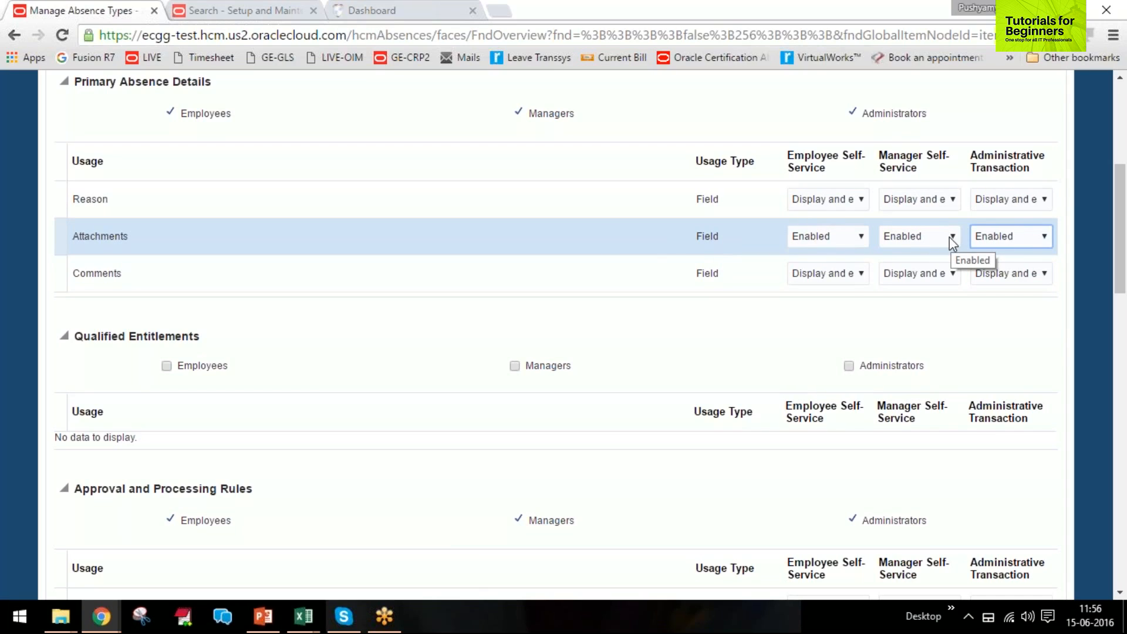
# Set Comments to Display only for employee self-service, keeping Display and edit for manager self-service and administrative transactions
pyautogui.click(845, 275)
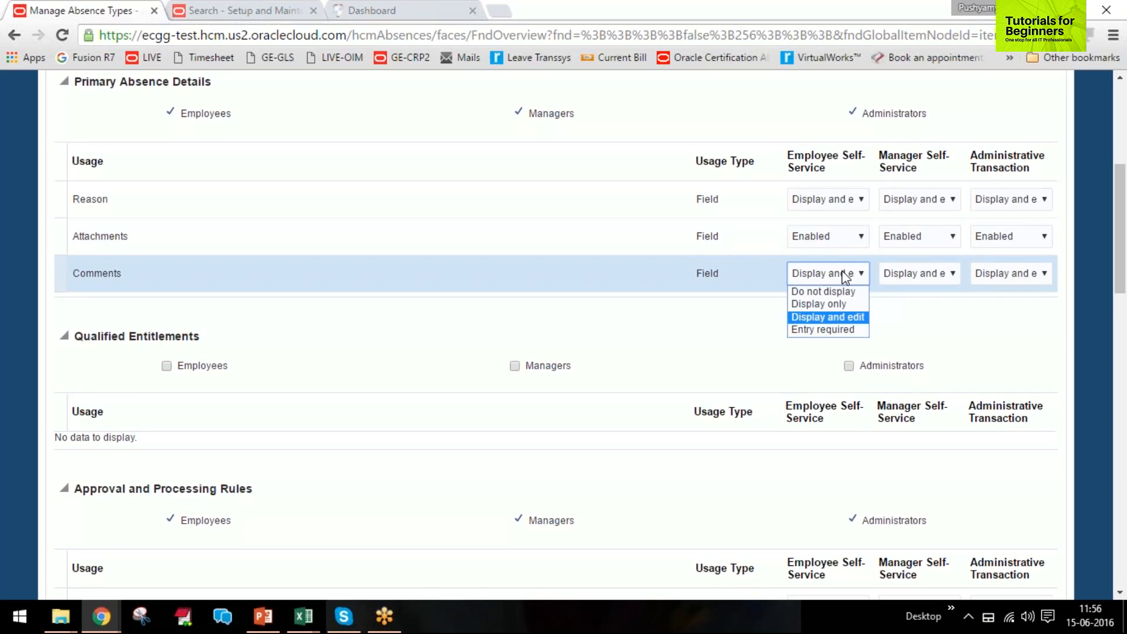
pyautogui.click(837, 290)
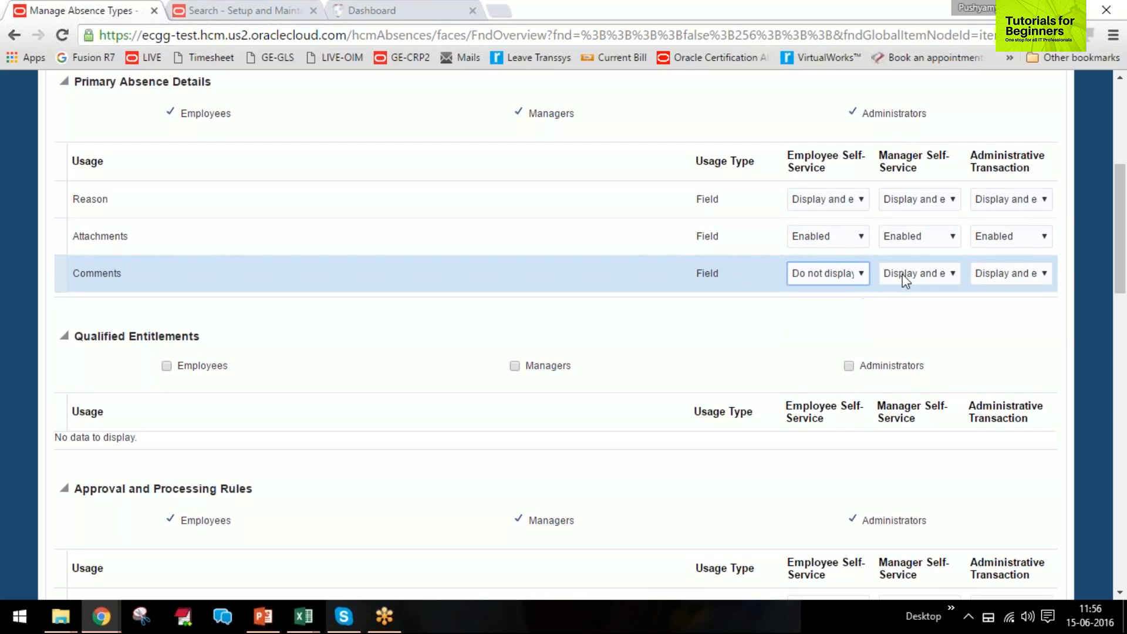
pyautogui.click(839, 281)
pyautogui.click(835, 302)
pyautogui.click(923, 276)
pyautogui.click(923, 317)
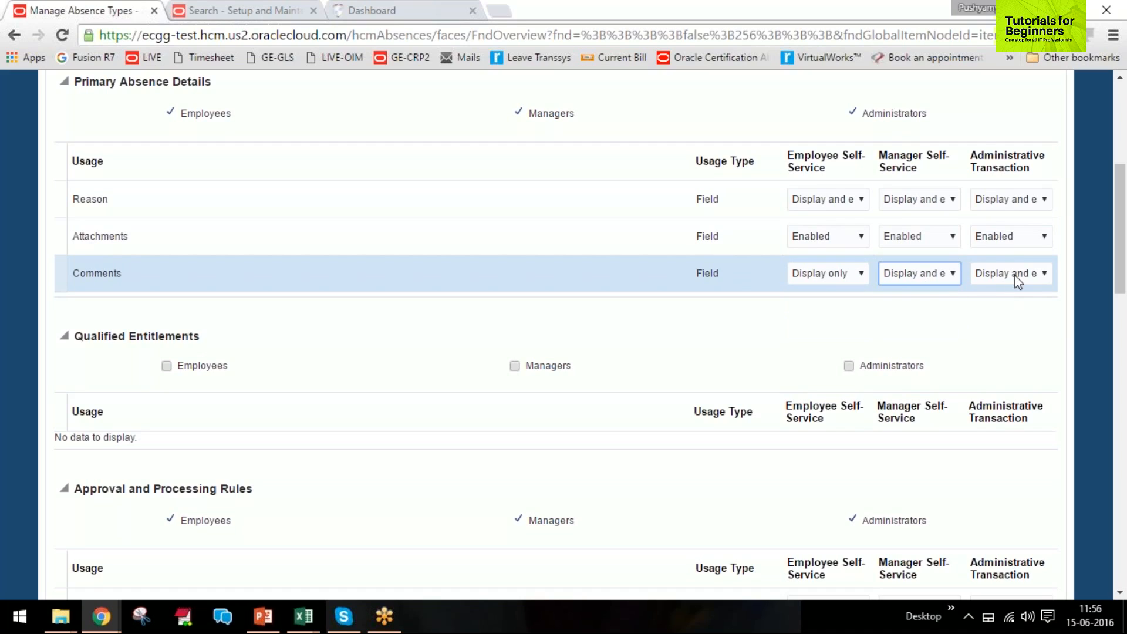
pyautogui.click(1005, 319)
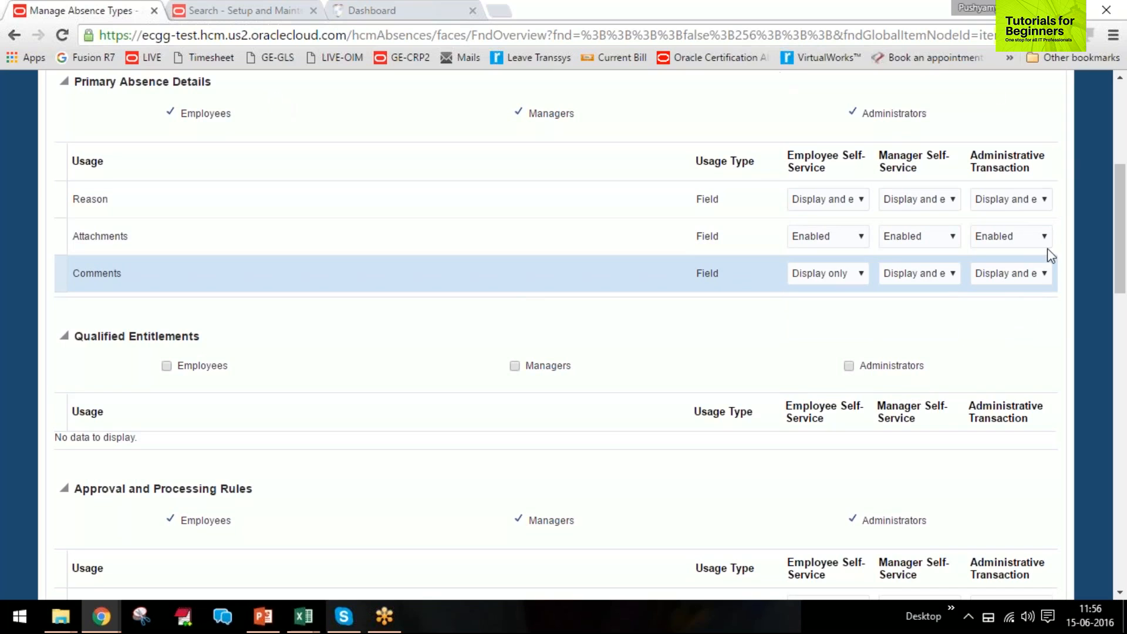
# Examine the Qualified Entitlements section of the display features
pyautogui.scroll(-1, 658, 221)
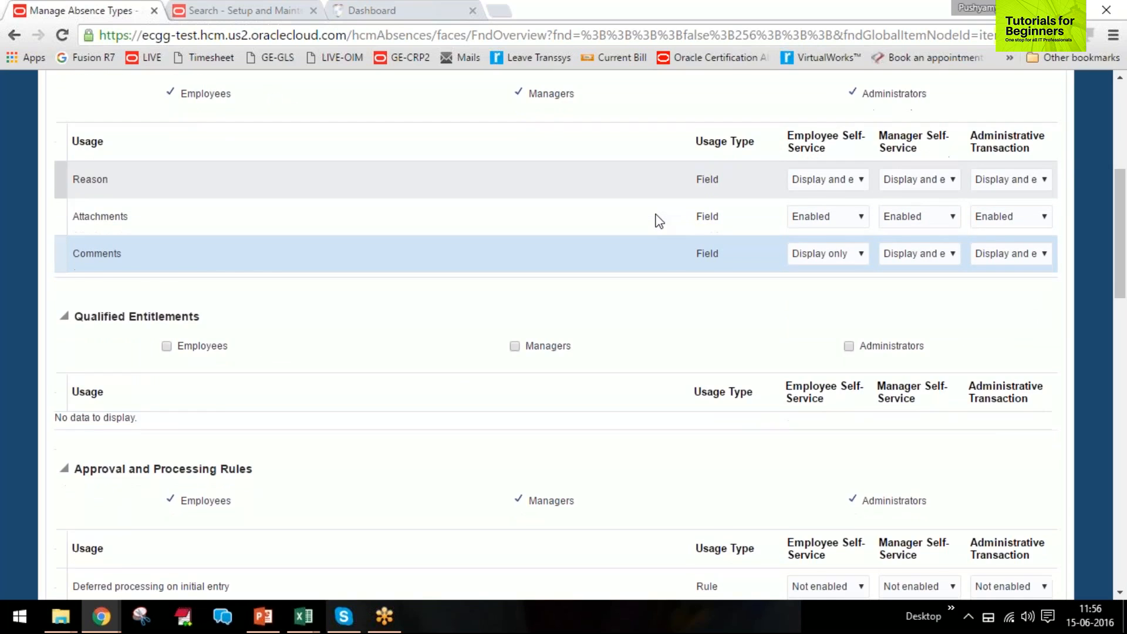
pyautogui.scroll(-1, 658, 221)
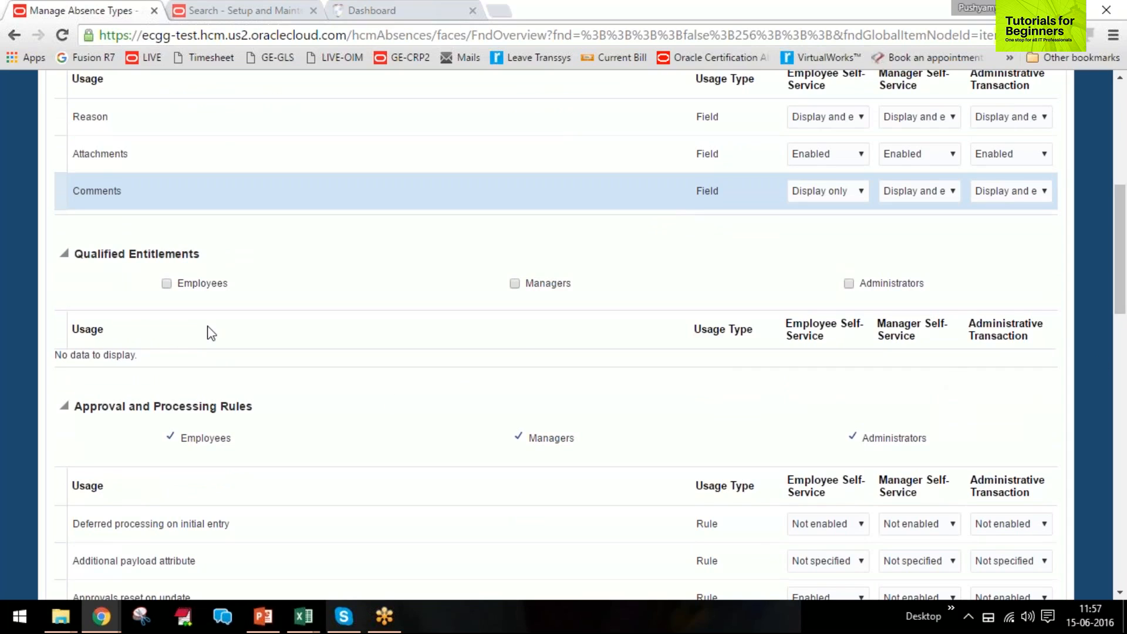
pyautogui.moveTo(73, 253); pyautogui.dragTo(207, 254)
pyautogui.click(209, 256)
pyautogui.scroll(-1, 623, 347)
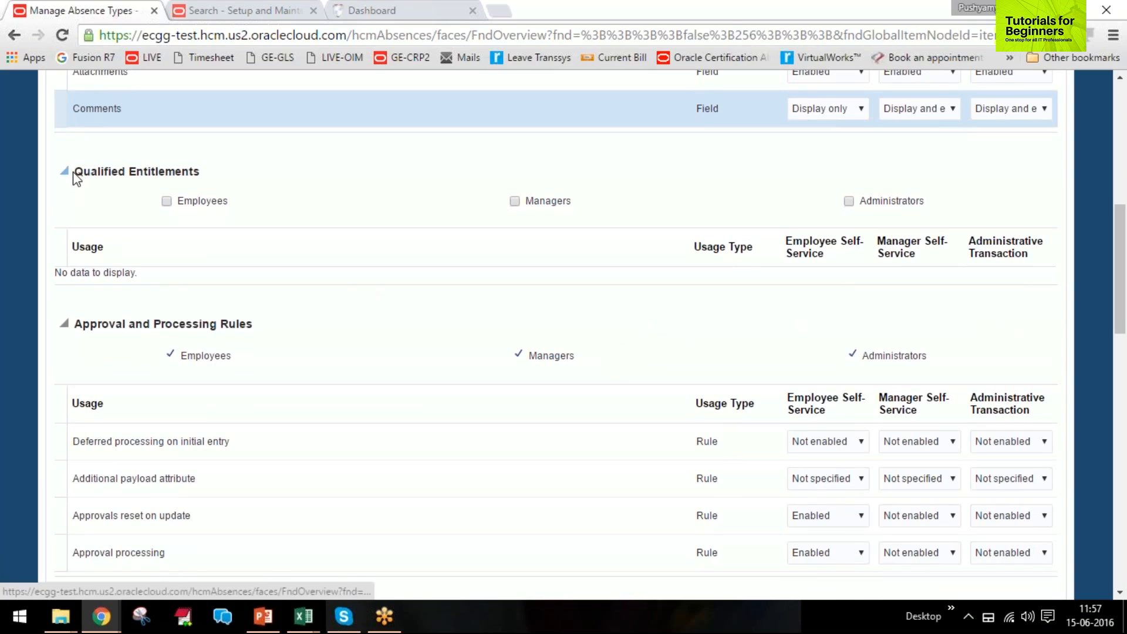
pyautogui.moveTo(74, 171); pyautogui.dragTo(201, 170)
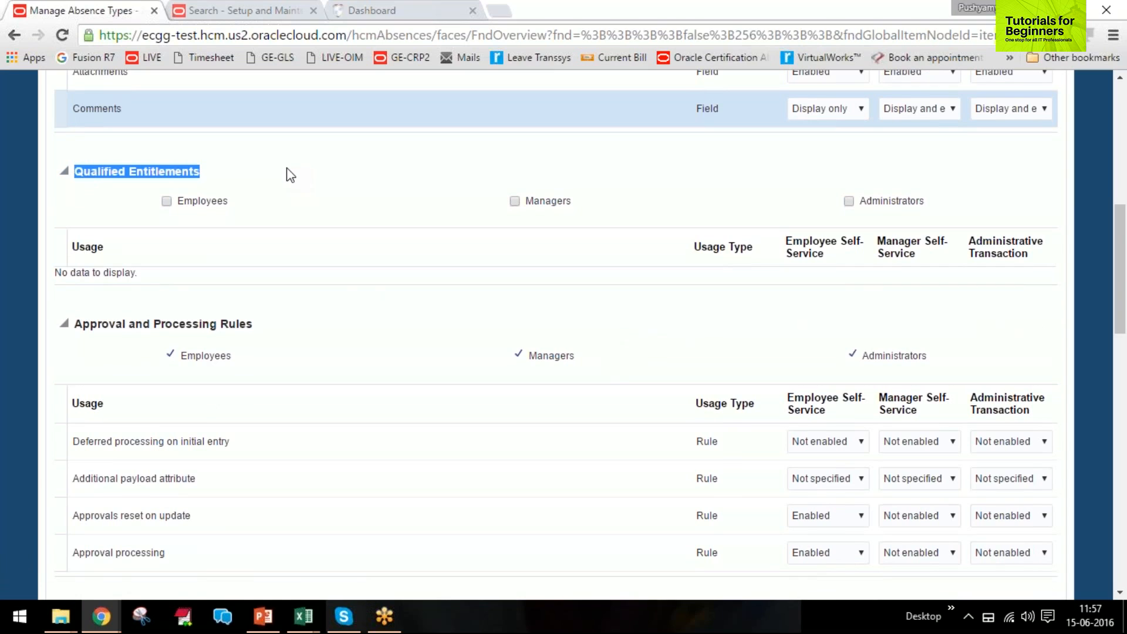
# Review the Approval and Processing Rules and keep the employee self-service Additional payload attribute at Not specified
pyautogui.scroll(-3, 289, 175)
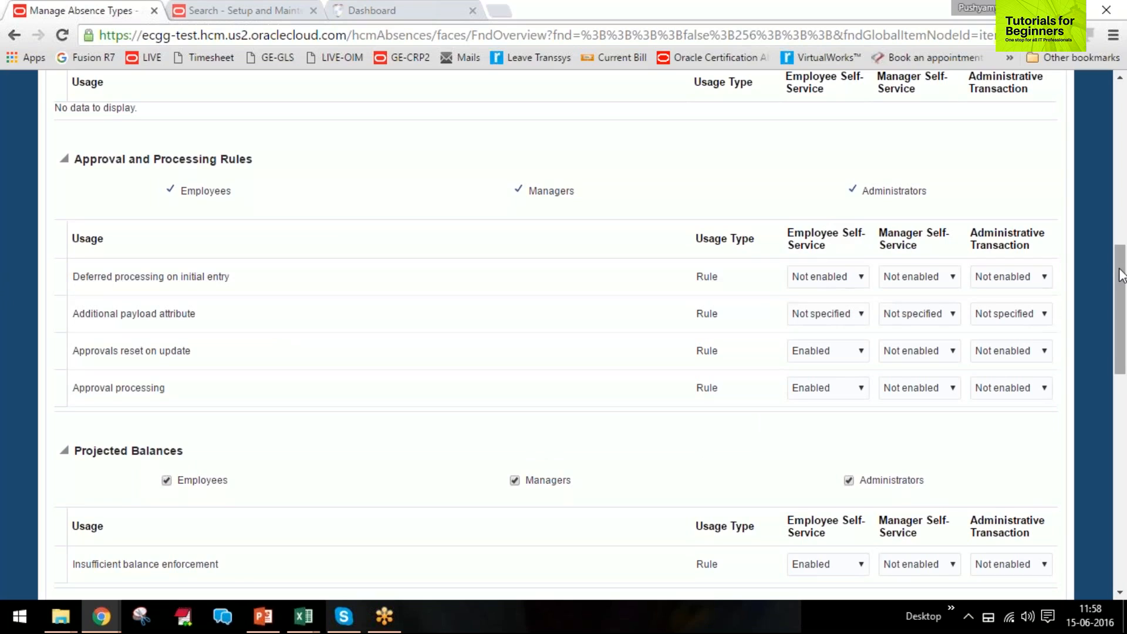
pyautogui.click(61, 278)
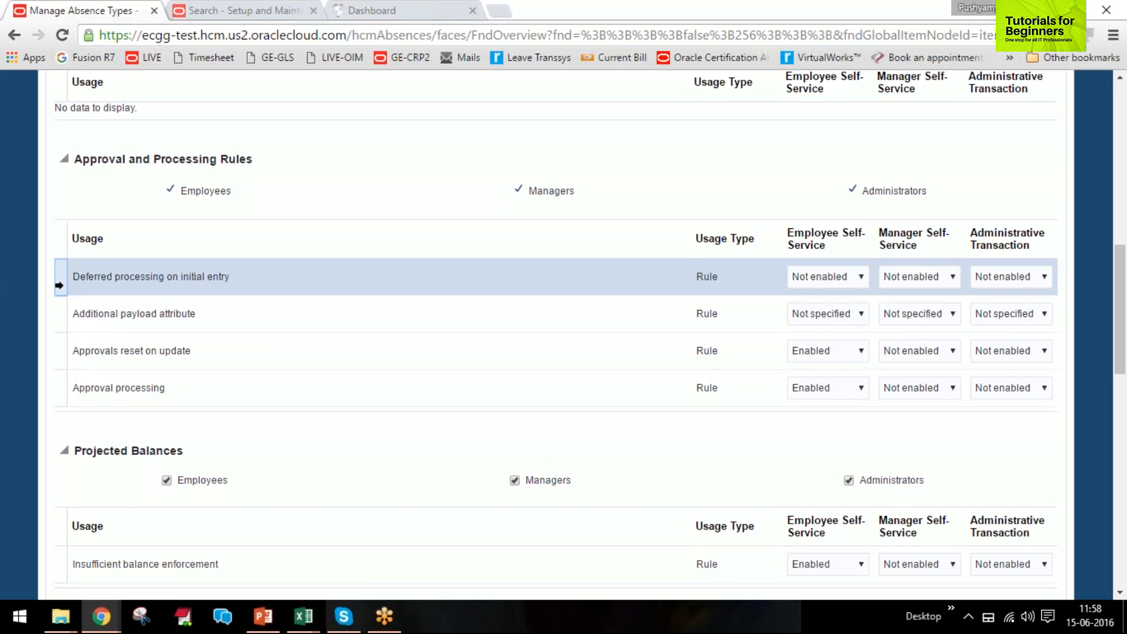
pyautogui.click(837, 314)
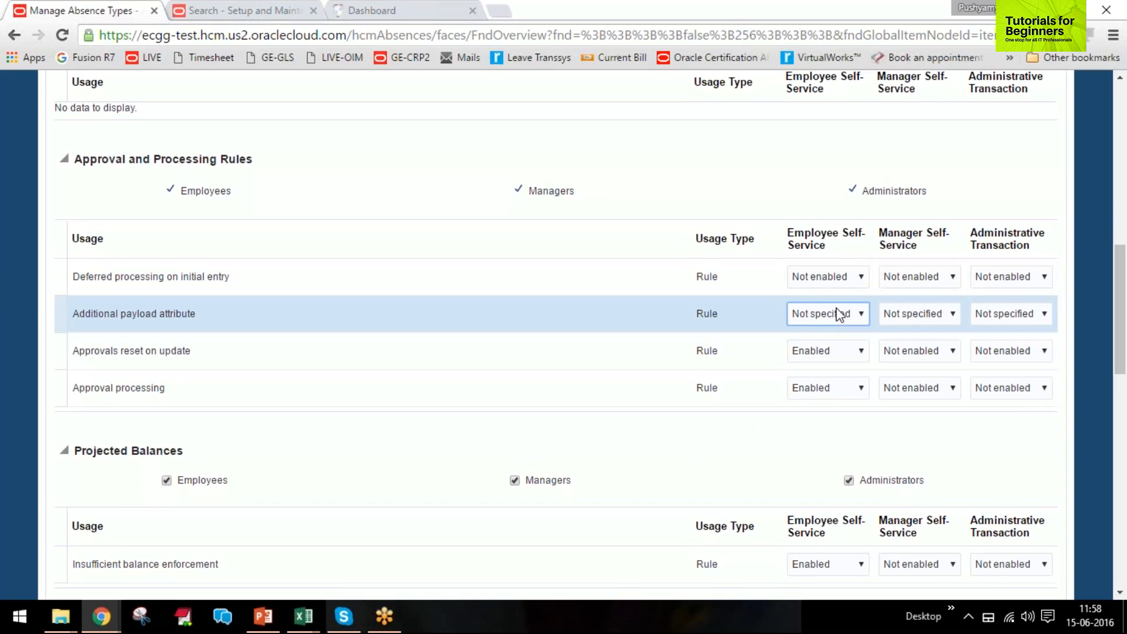
pyautogui.click(837, 314)
pyautogui.click(845, 331)
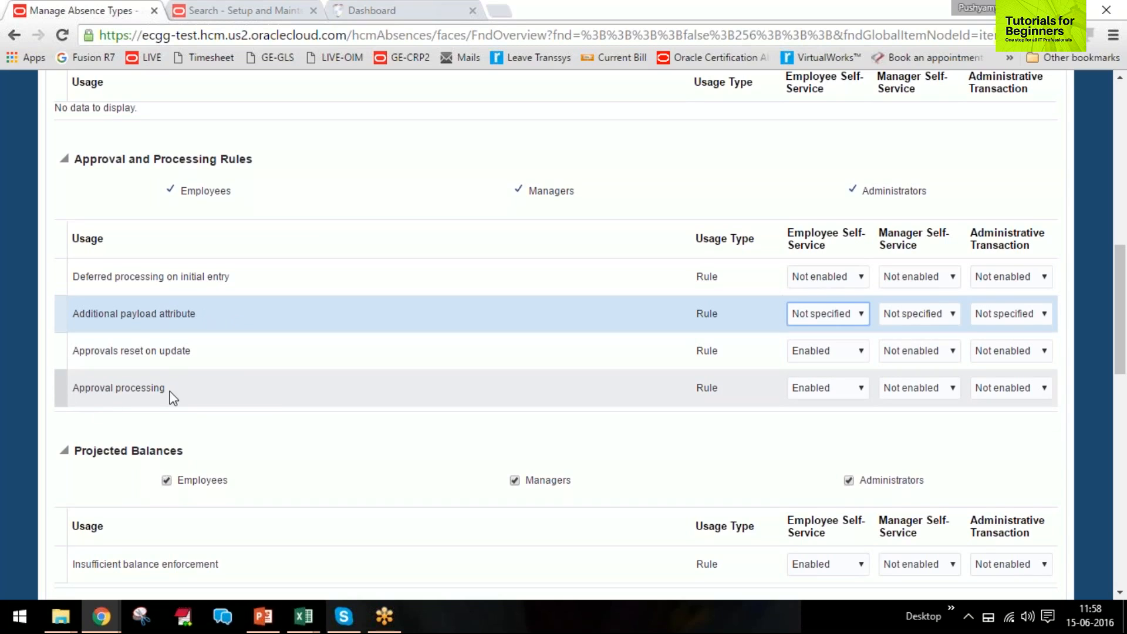
# Review the Approval processing rule, keeping Enabled for employee self-service and Not enabled for manager self-service
pyautogui.click(183, 393)
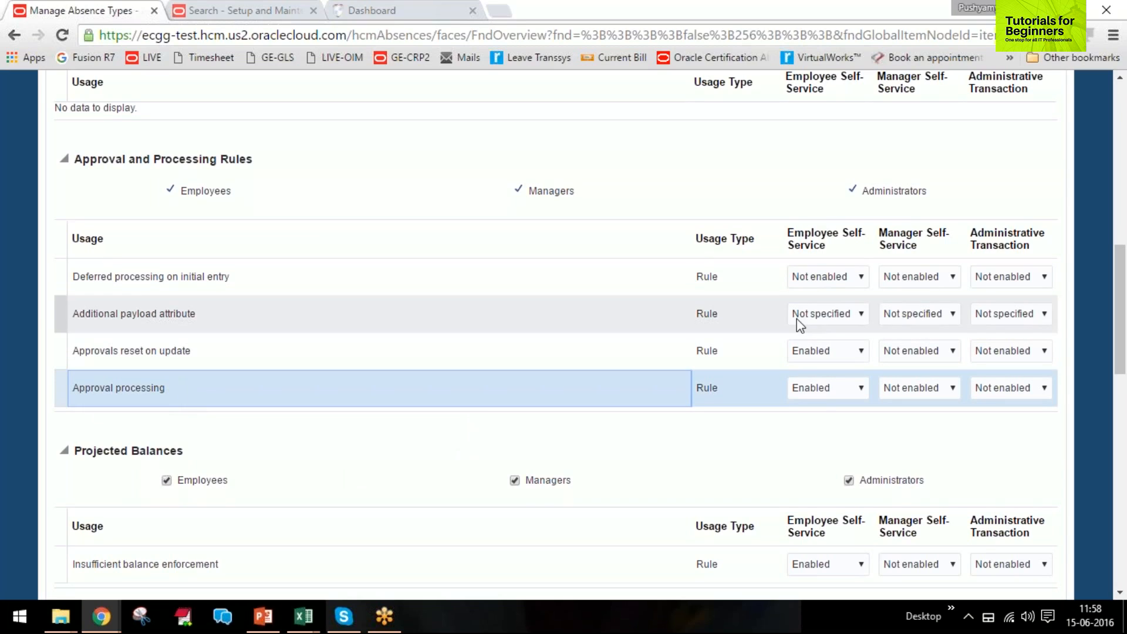
pyautogui.click(834, 389)
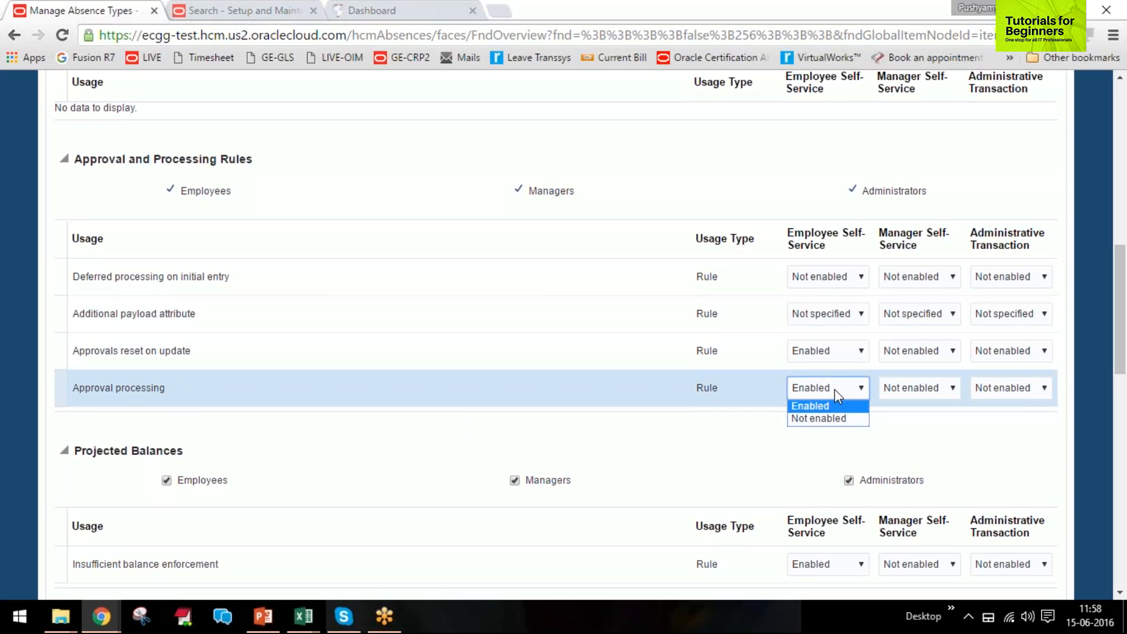
pyautogui.click(832, 411)
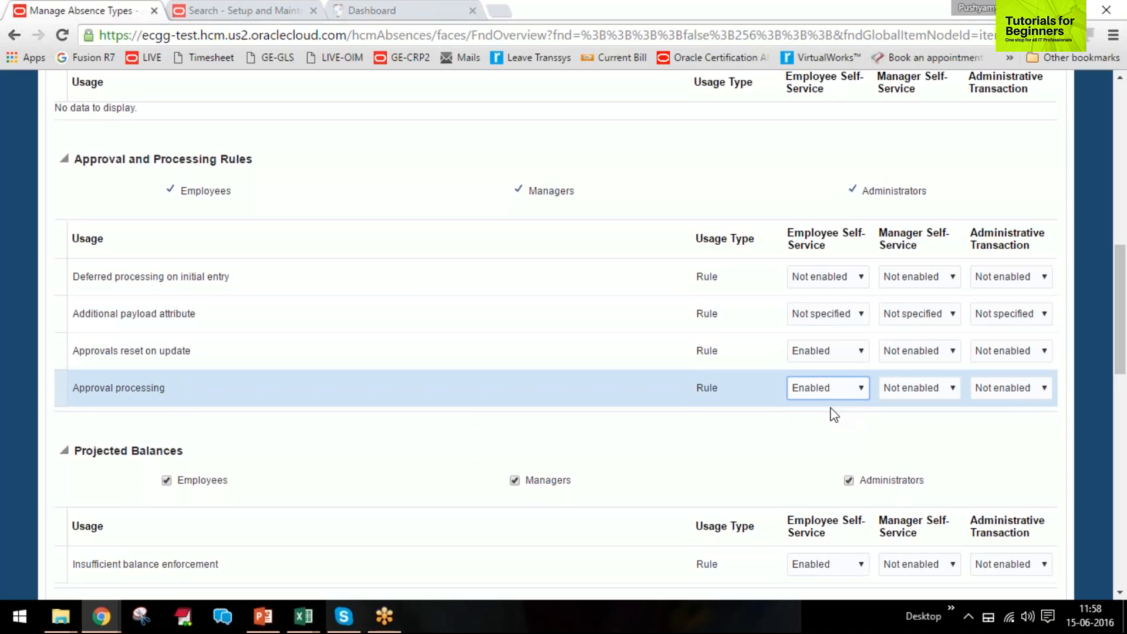
pyautogui.click(930, 392)
pyautogui.click(931, 396)
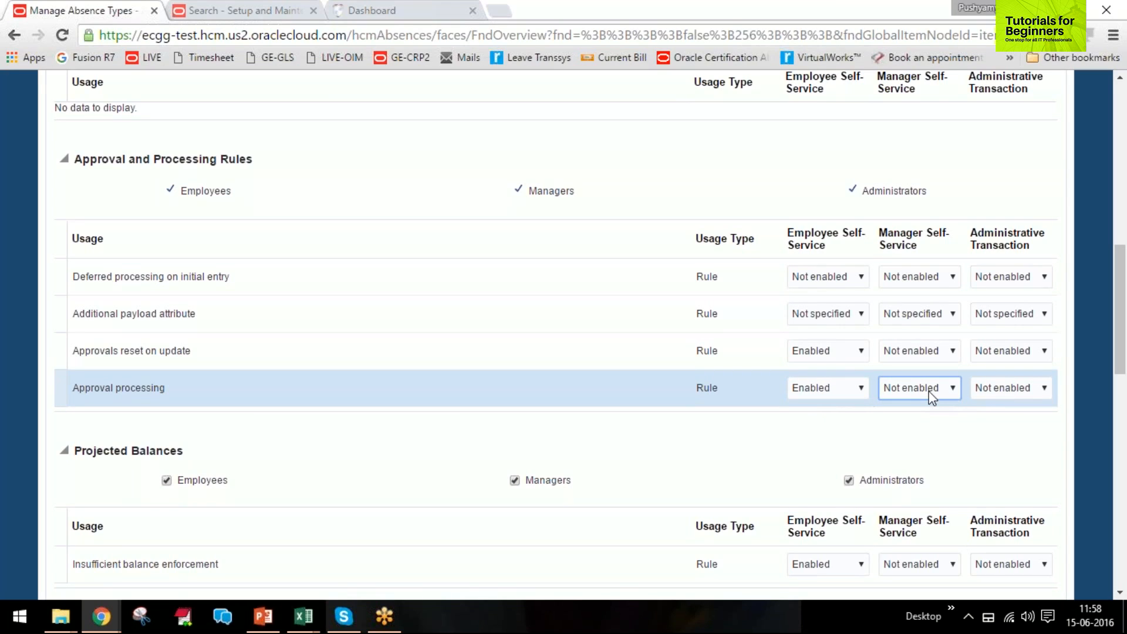
pyautogui.click(928, 390)
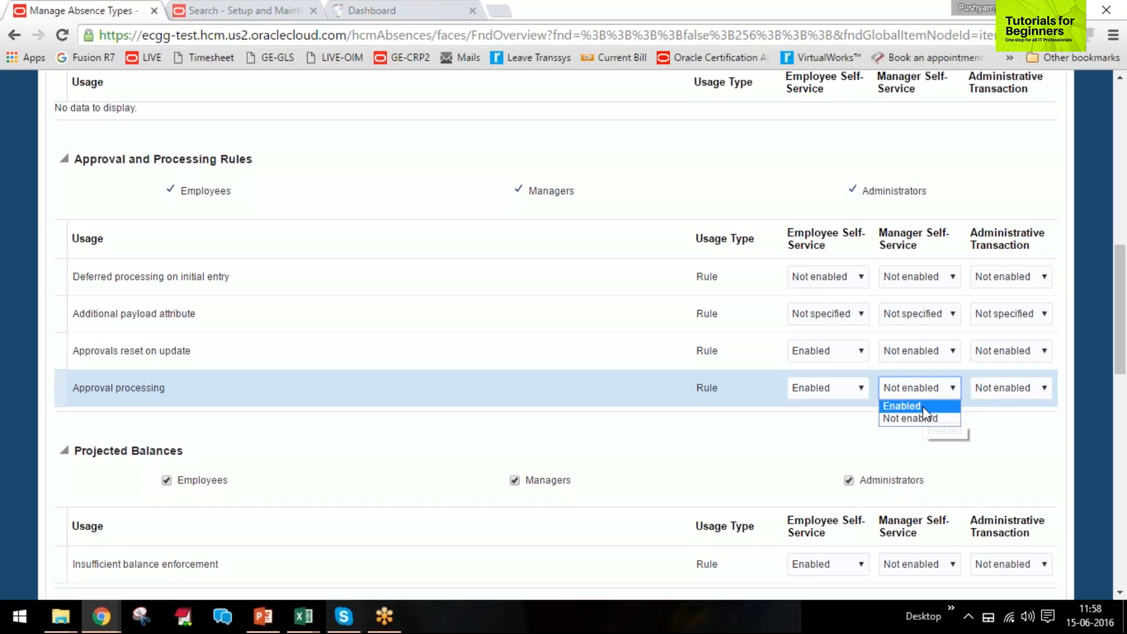
pyautogui.click(923, 417)
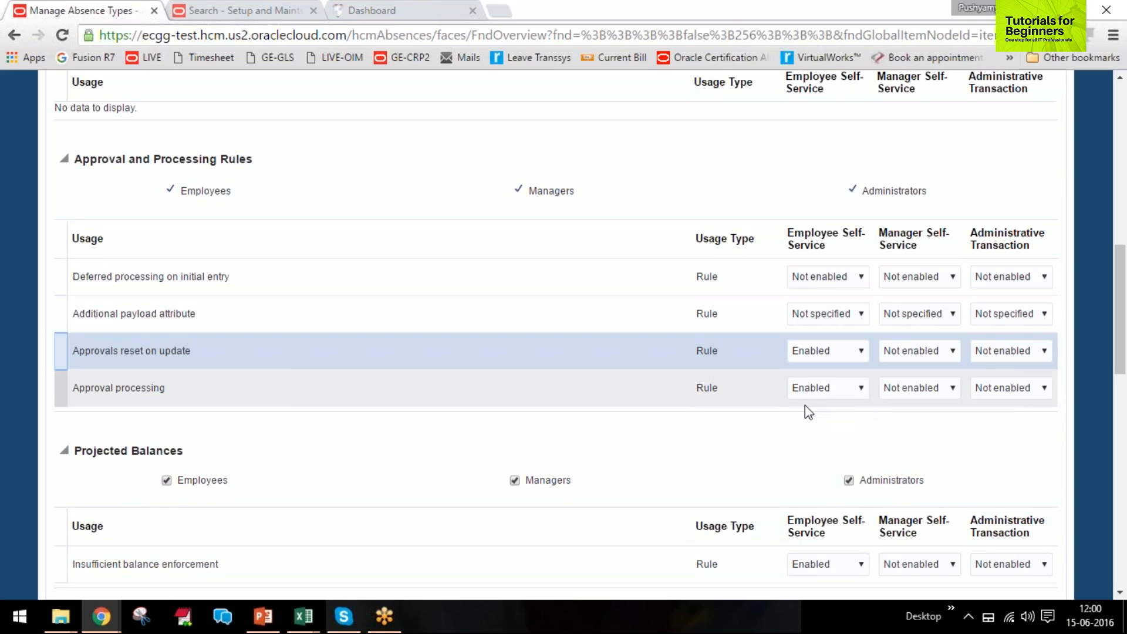
# Check the employee self-service options of the Approvals reset on update rule and review the neighbouring Projected Balances section
pyautogui.scroll(-2, 808, 413)
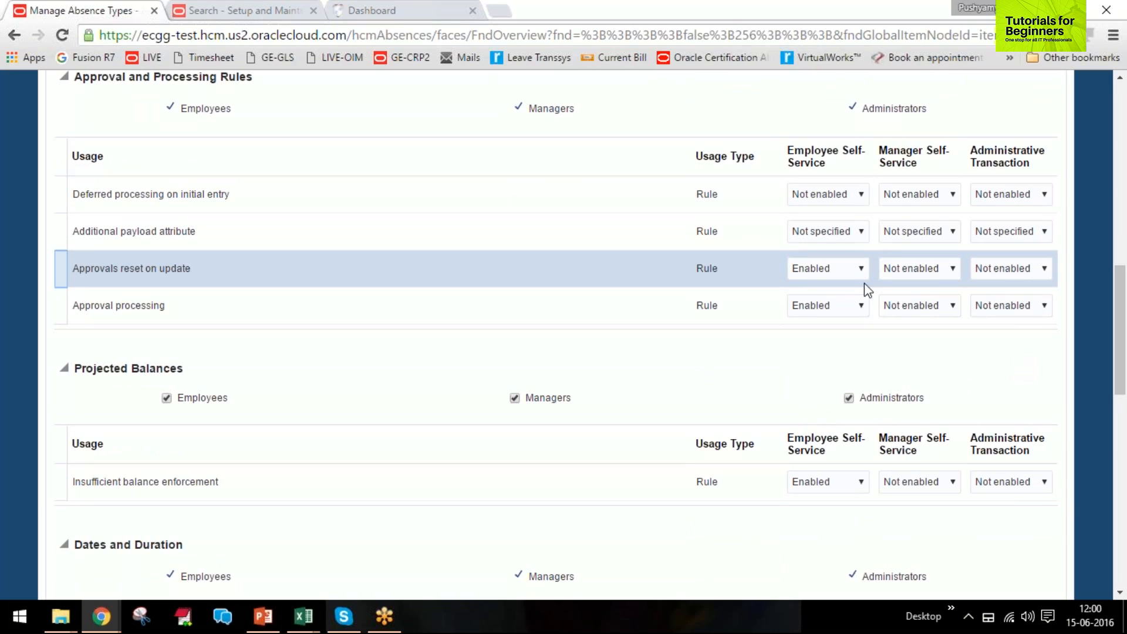
pyautogui.click(844, 273)
pyautogui.click(856, 353)
pyautogui.scroll(-2, 868, 351)
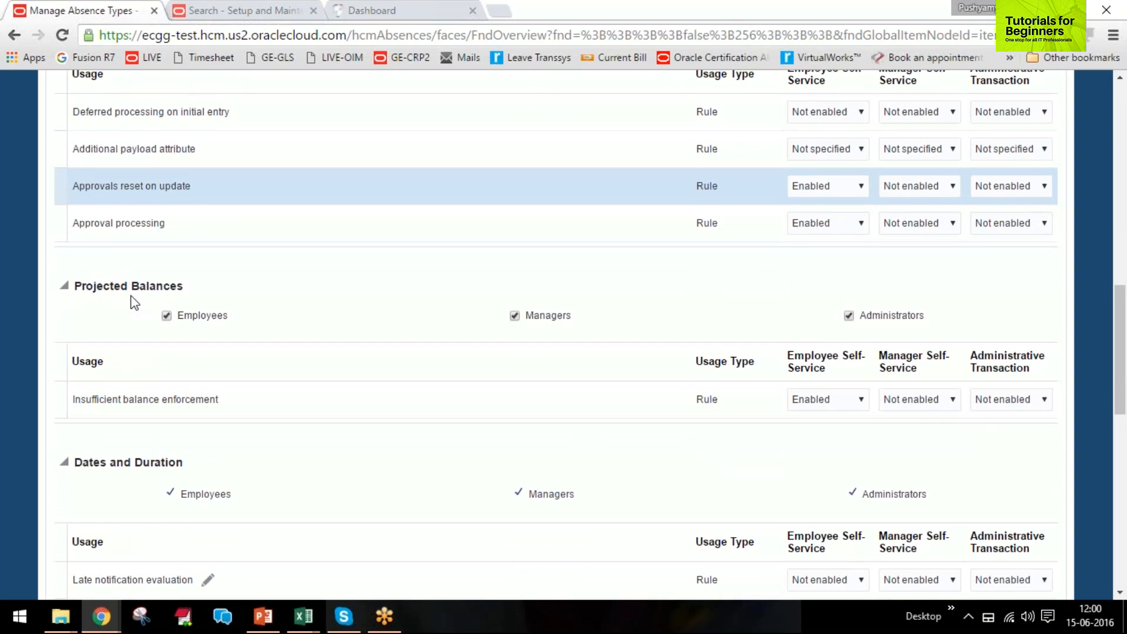
pyautogui.scroll(2, 134, 303)
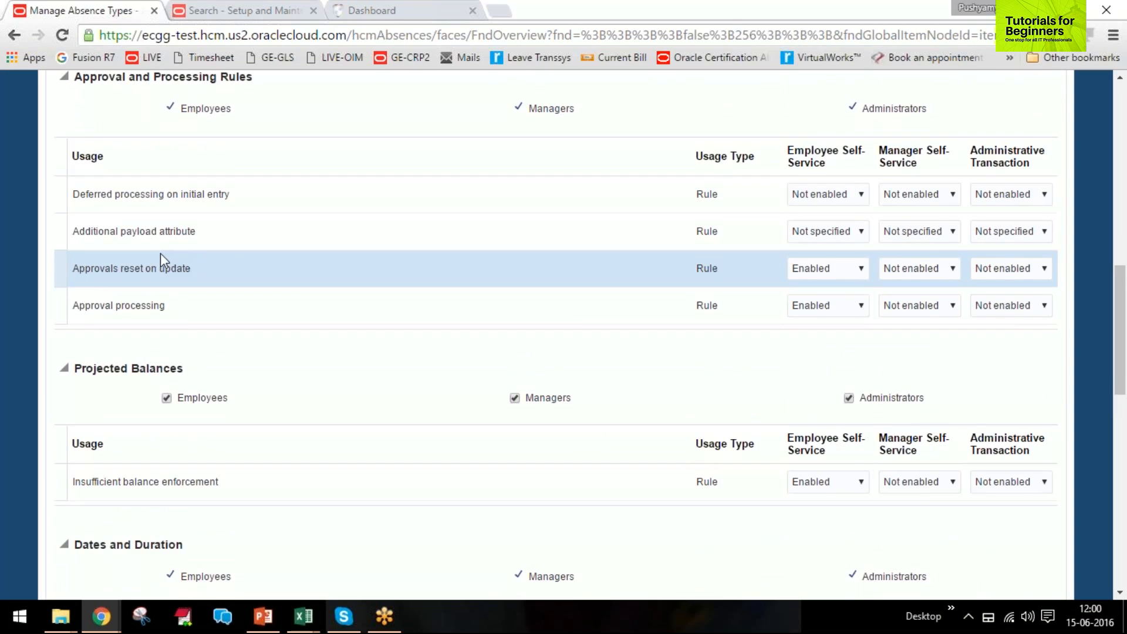
pyautogui.scroll(-2, 160, 252)
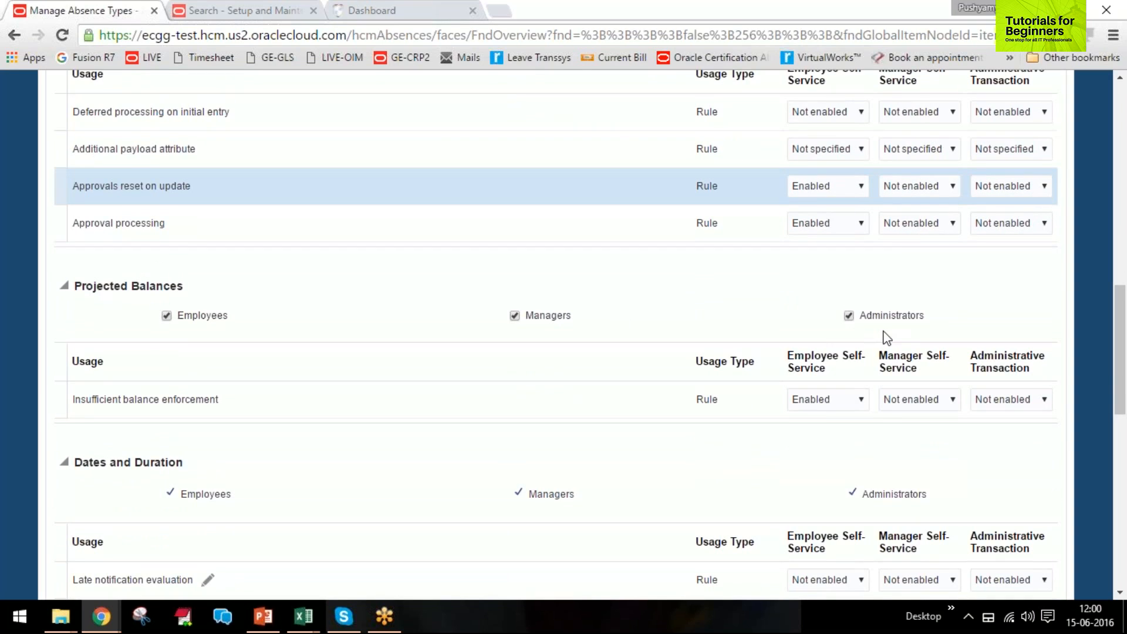
# Set Insufficient balance enforcement to Enabled for manager self-service and administrative transactions, keeping Enabled for employee self-service
pyautogui.click(75, 399)
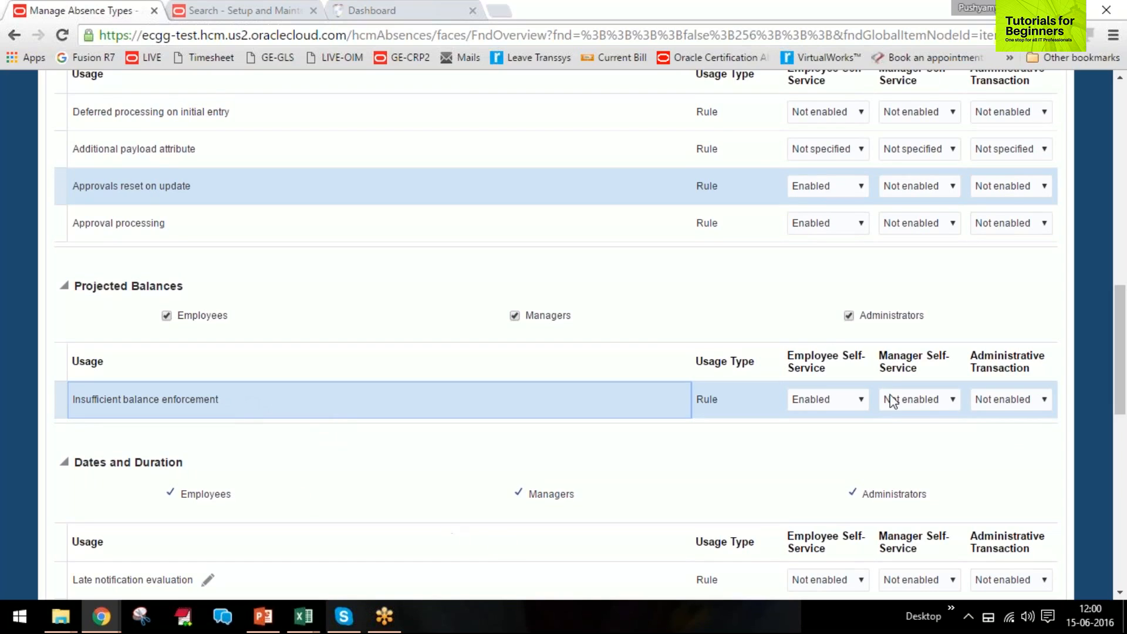
pyautogui.click(924, 402)
pyautogui.click(919, 416)
pyautogui.click(1001, 405)
pyautogui.click(1001, 417)
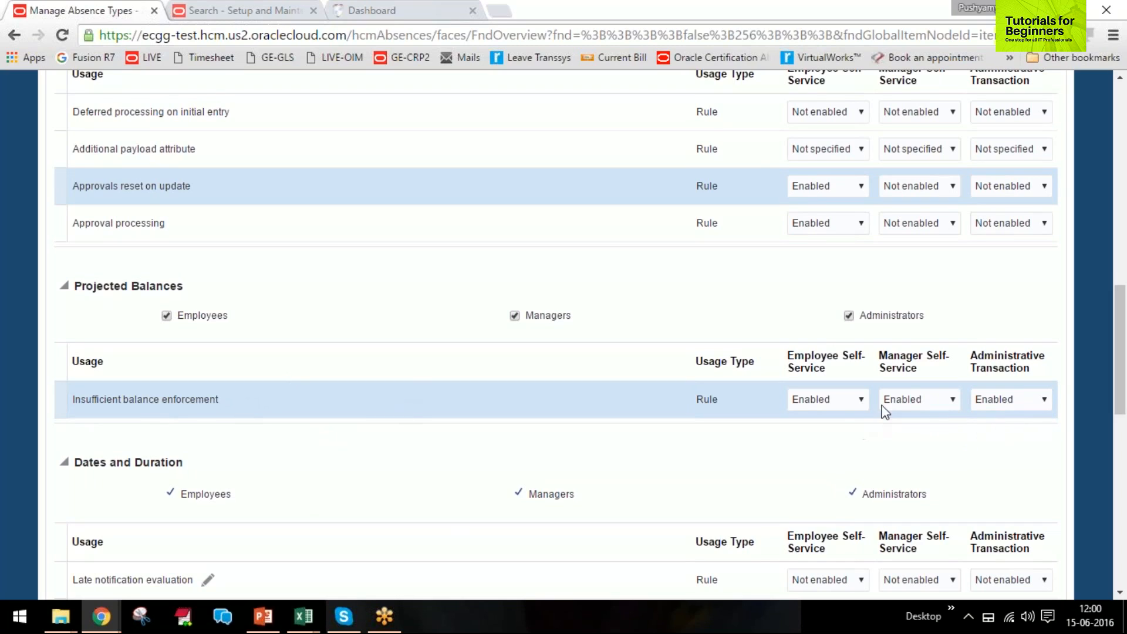
pyautogui.click(839, 399)
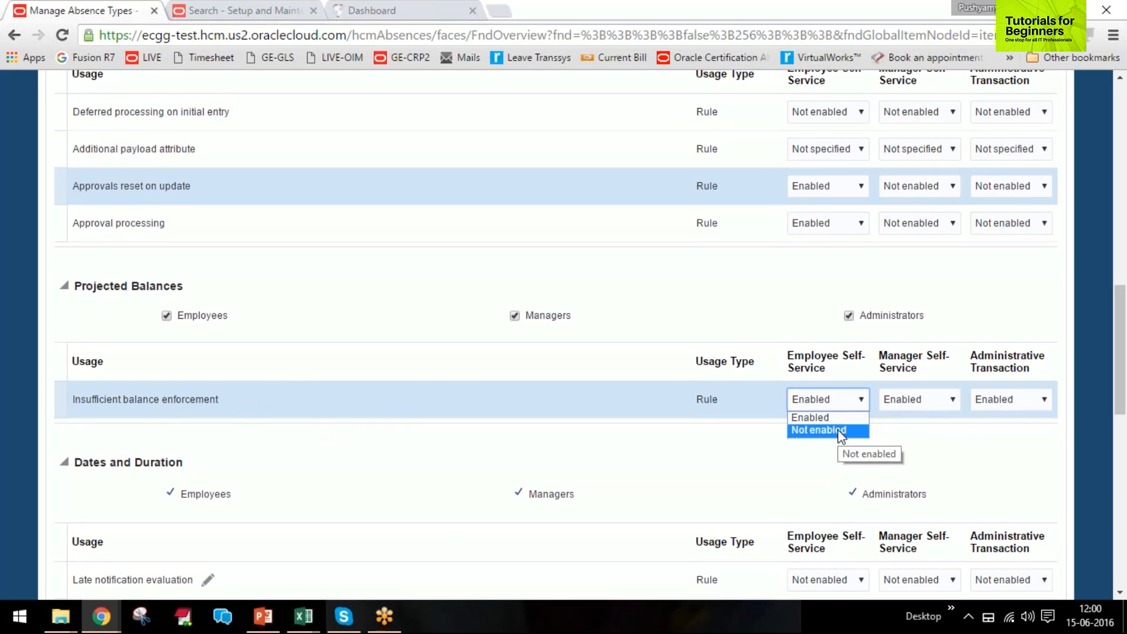
pyautogui.click(690, 432)
pyautogui.click(646, 410)
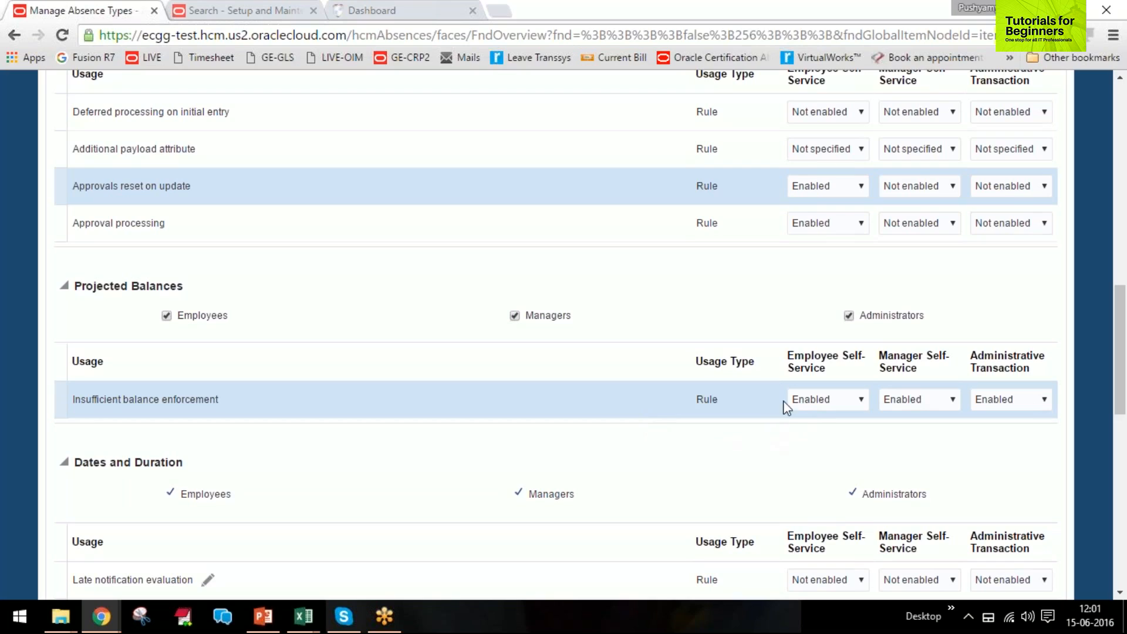
# Try Not enabled for manager self-service under Insufficient balance enforcement and switch it back to Enabled
pyautogui.moveTo(784, 346); pyautogui.dragTo(791, 355)
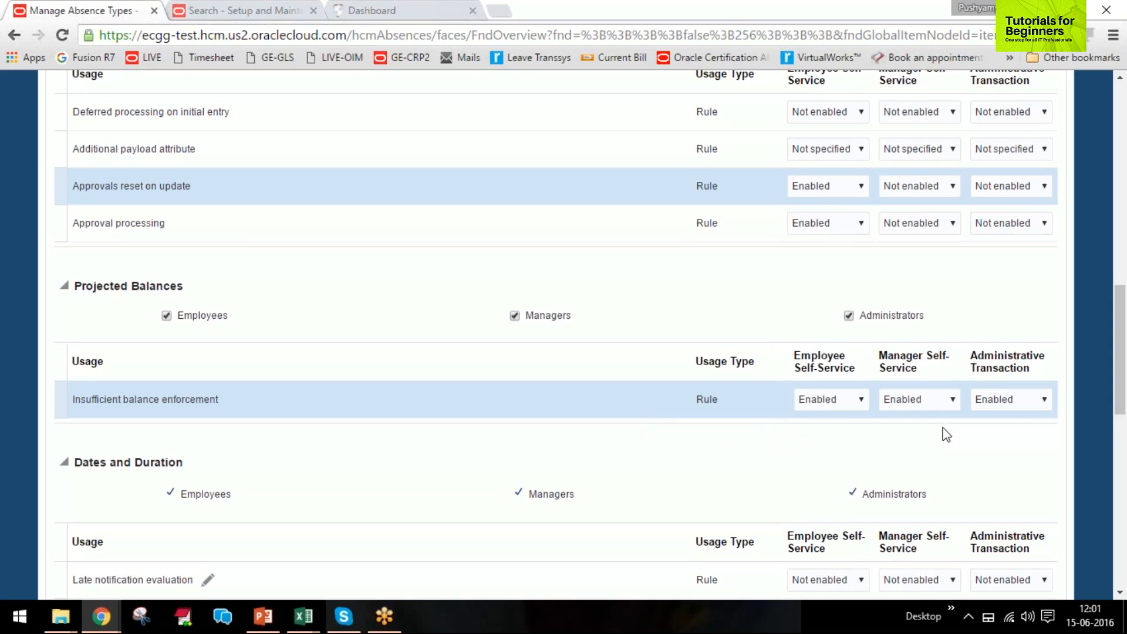
pyautogui.click(929, 397)
pyautogui.click(919, 427)
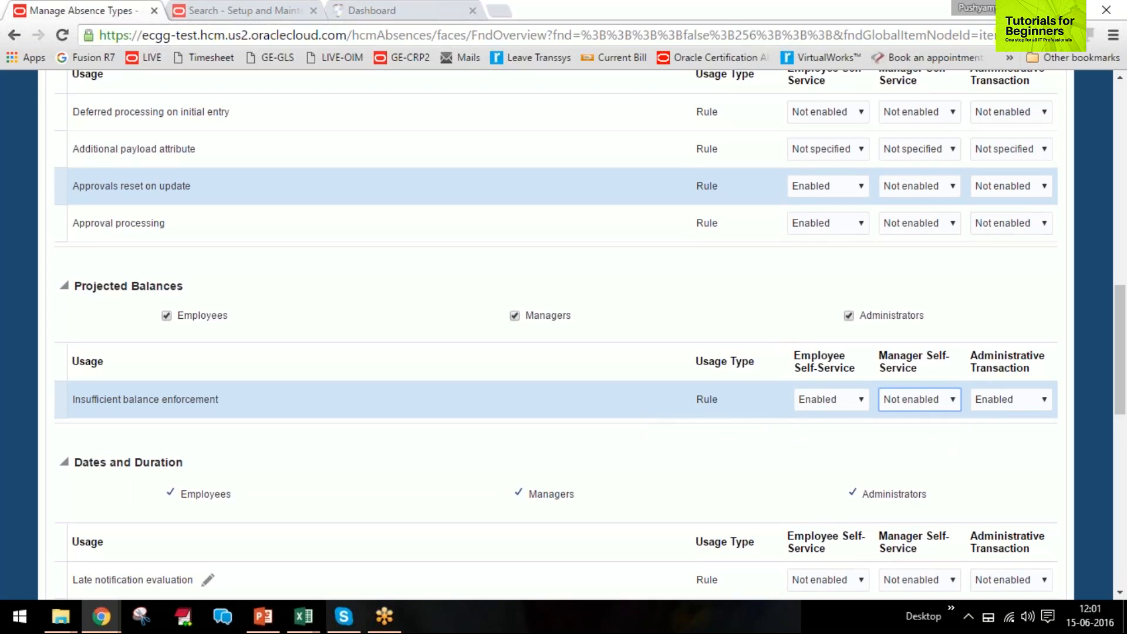
pyautogui.click(923, 406)
pyautogui.click(918, 419)
pyautogui.click(941, 399)
pyautogui.click(930, 430)
pyautogui.click(939, 401)
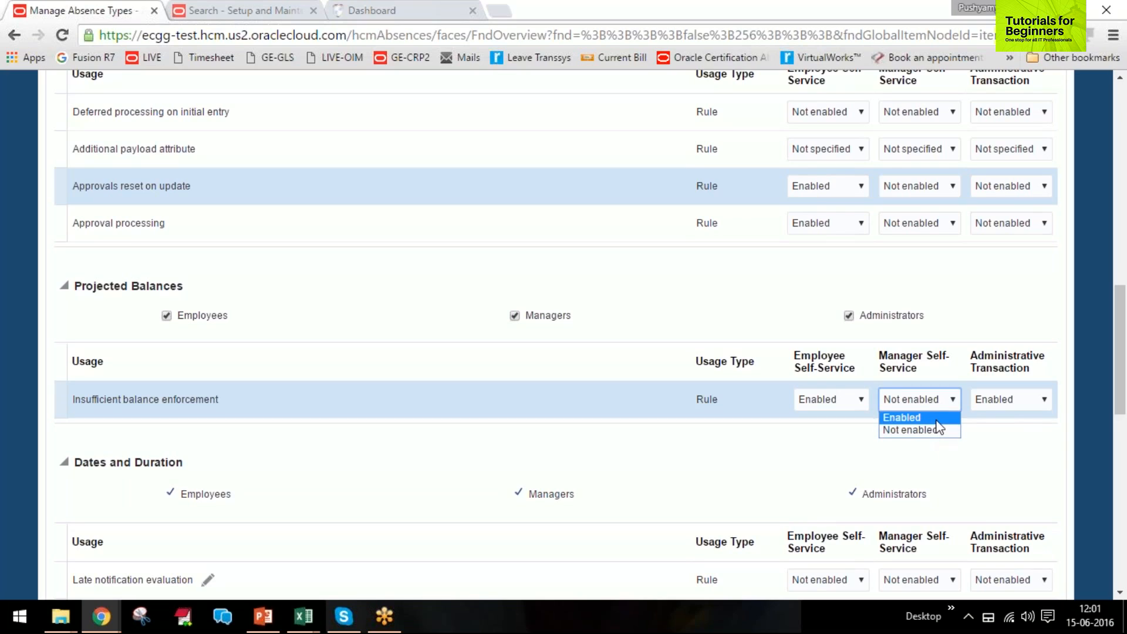
pyautogui.click(934, 417)
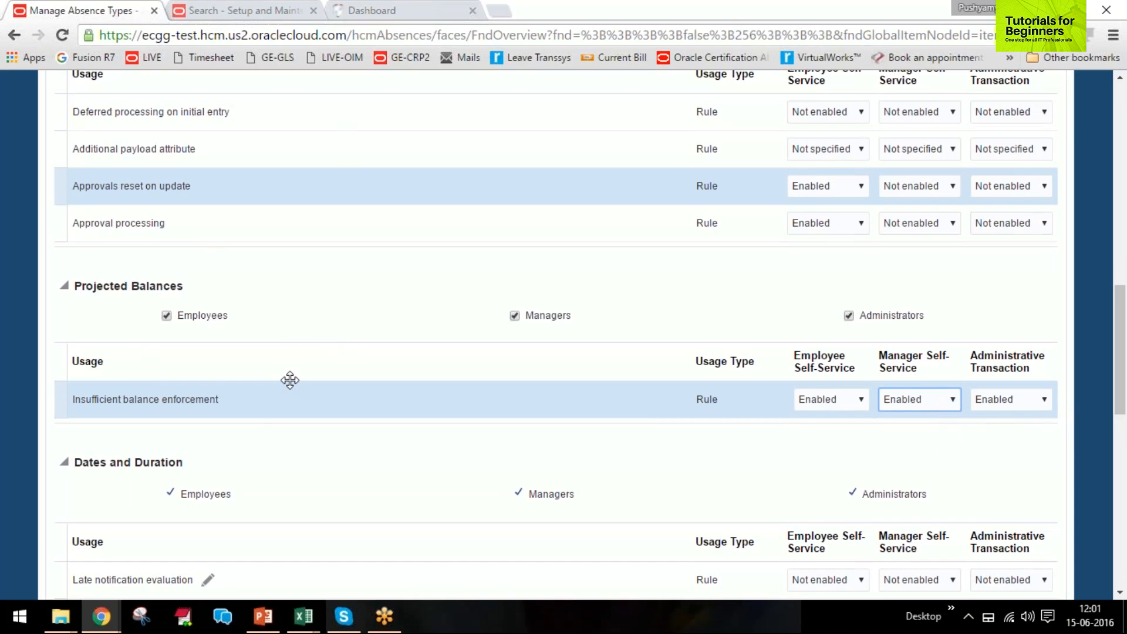
# Examine the rules and fields in the Dates and Duration section of the display features
pyautogui.scroll(-4, 290, 381)
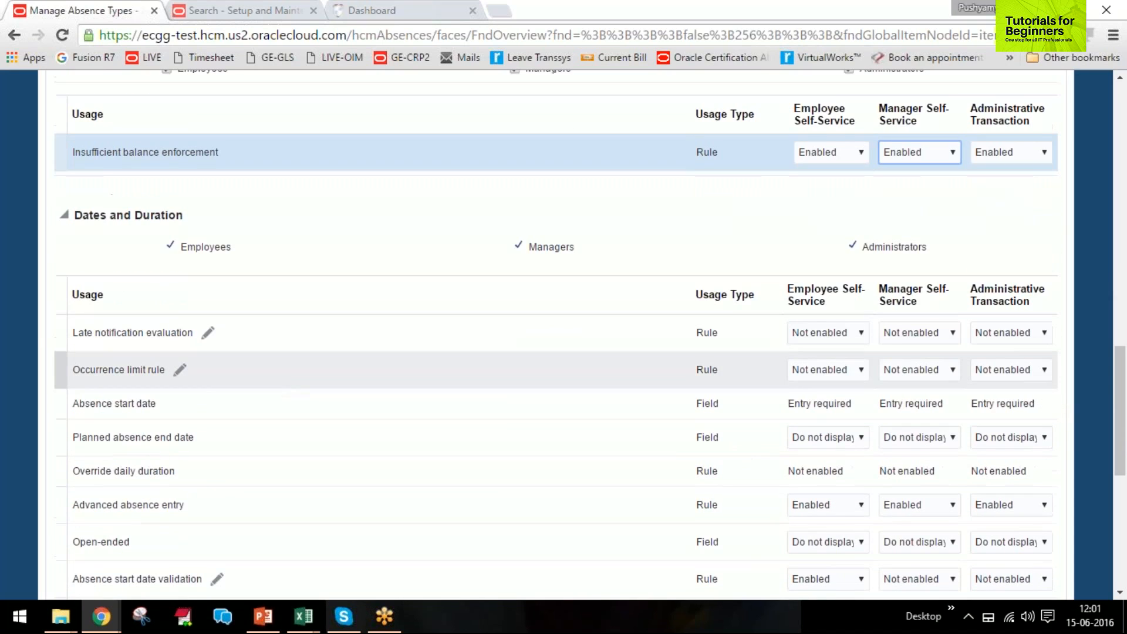
pyautogui.scroll(-1, 294, 382)
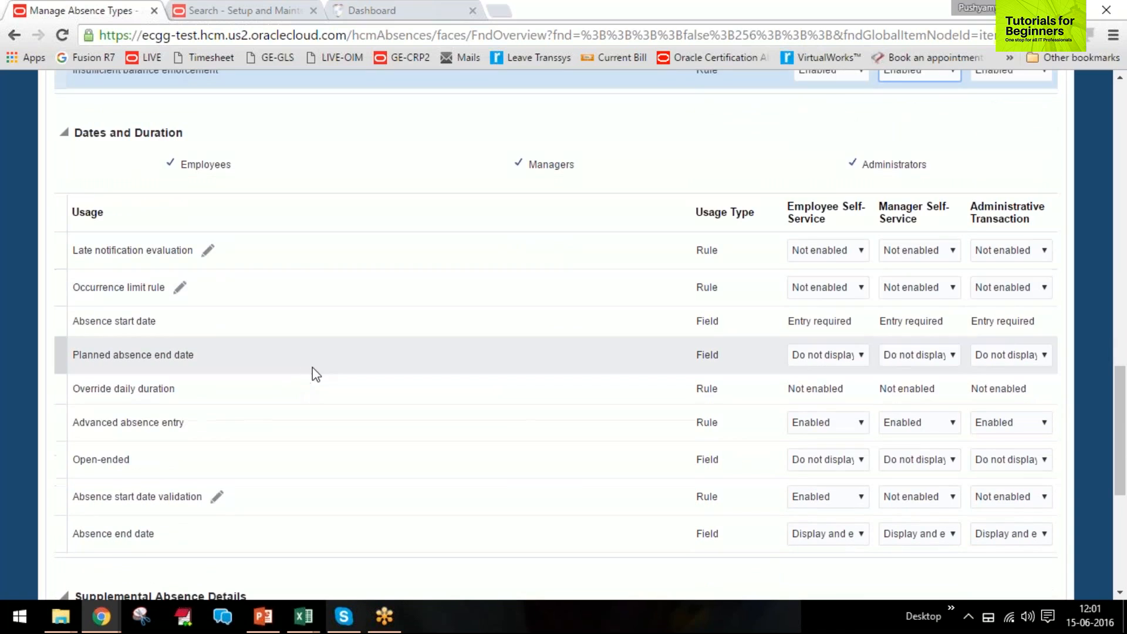
pyautogui.scroll(3, 126, 208)
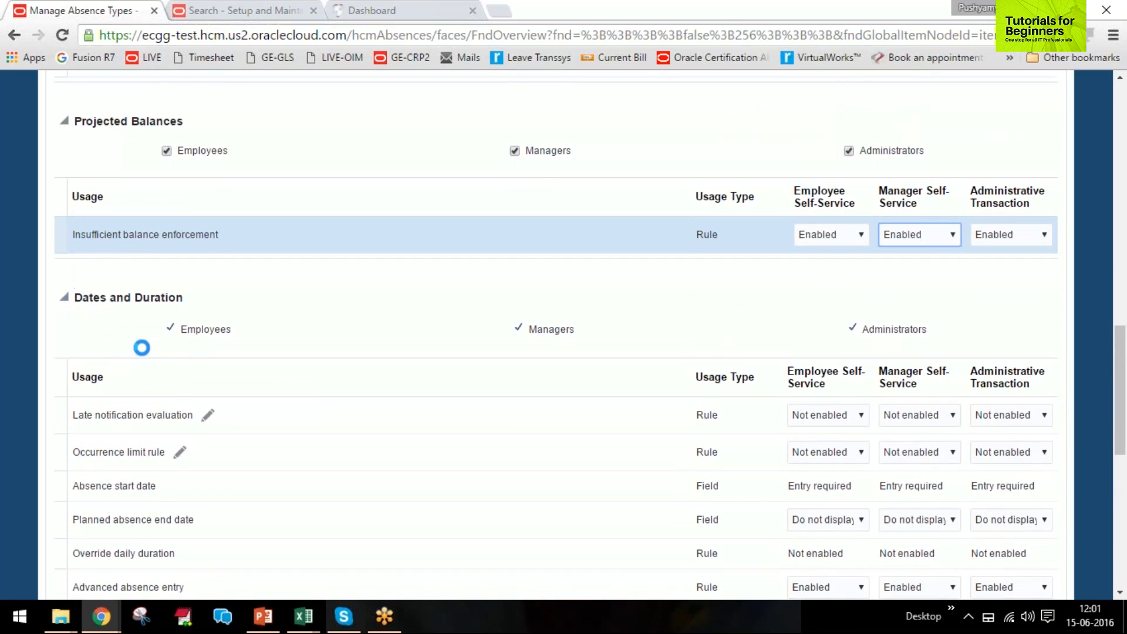
pyautogui.scroll(-1, 141, 346)
pyautogui.scroll(-2, 247, 369)
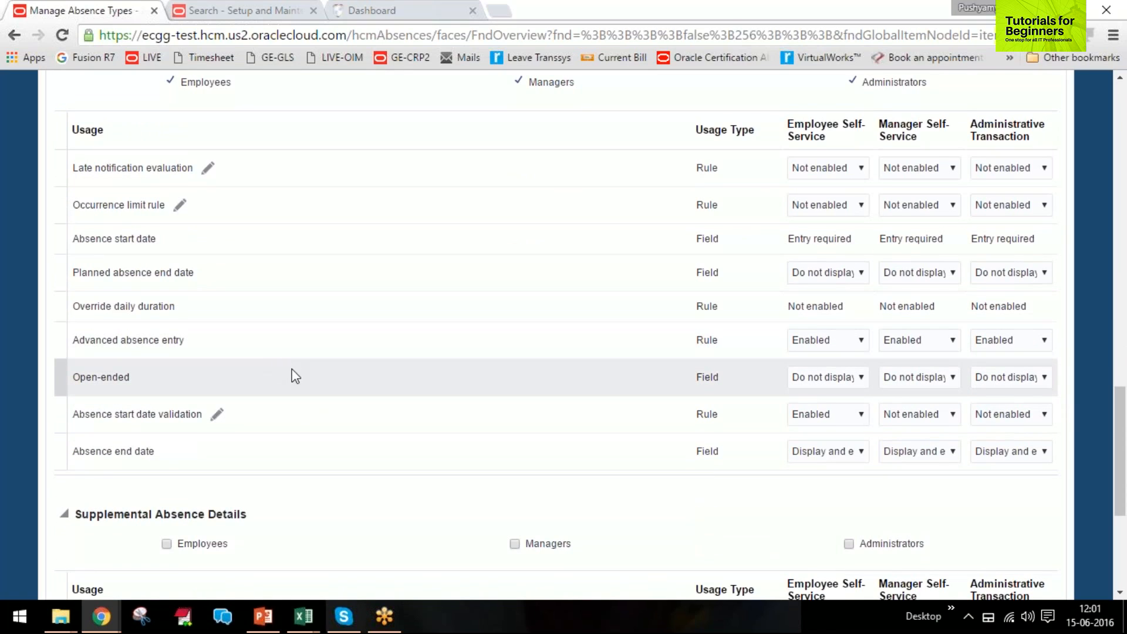
pyautogui.scroll(1, 296, 377)
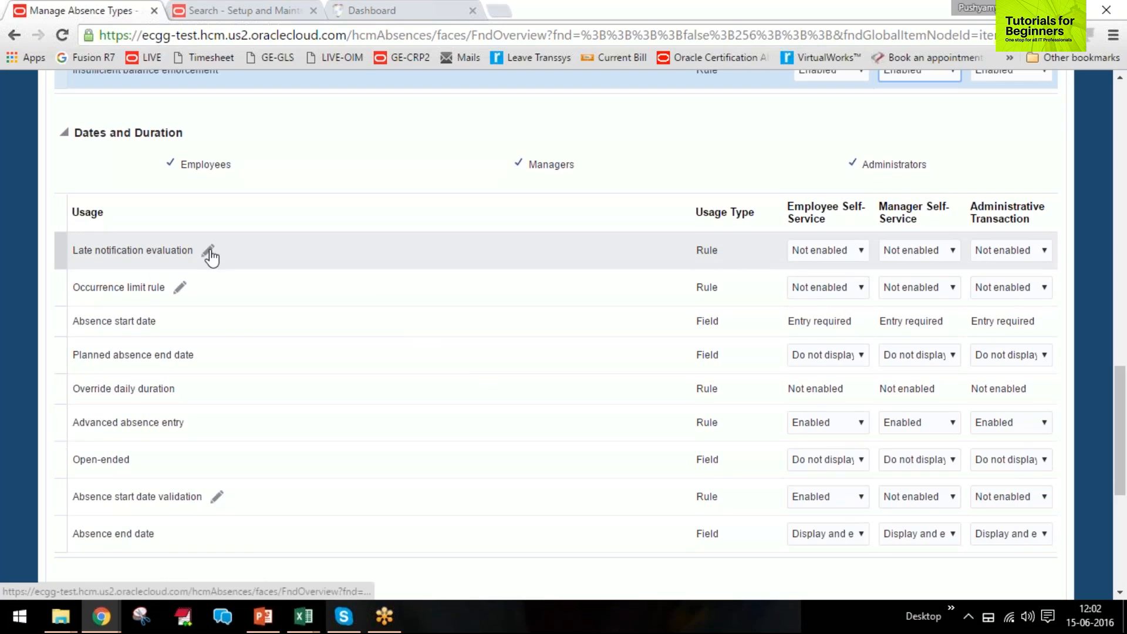
# Open the Late notification evaluation date rule and set operation type Later than, reference date Absence Start Date and operand Plus
pyautogui.click(232, 262)
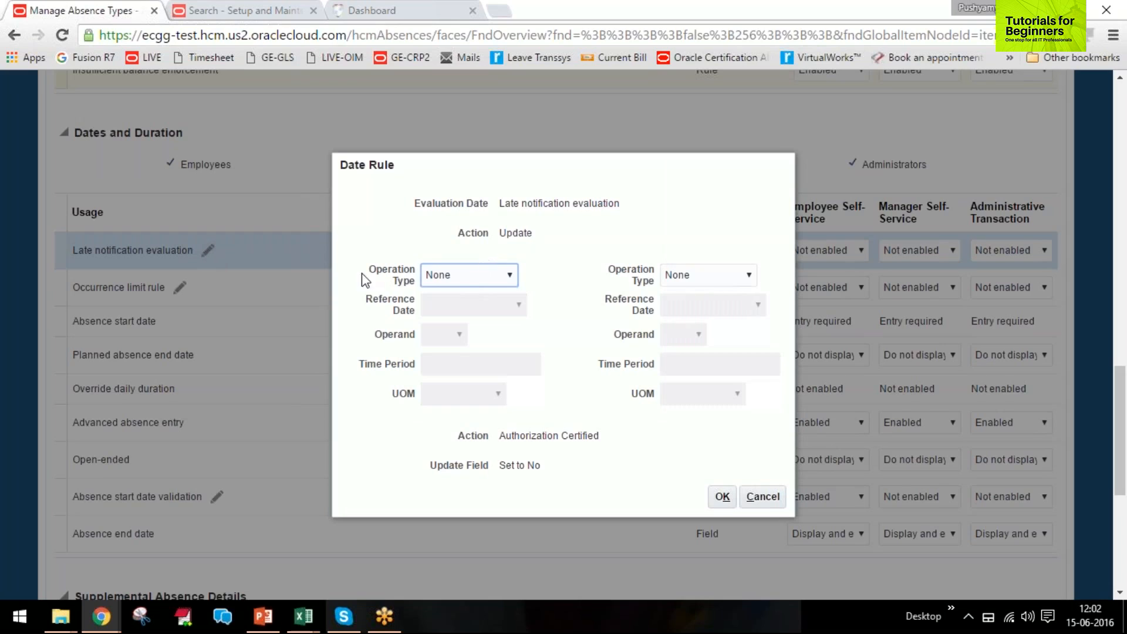
pyautogui.click(465, 273)
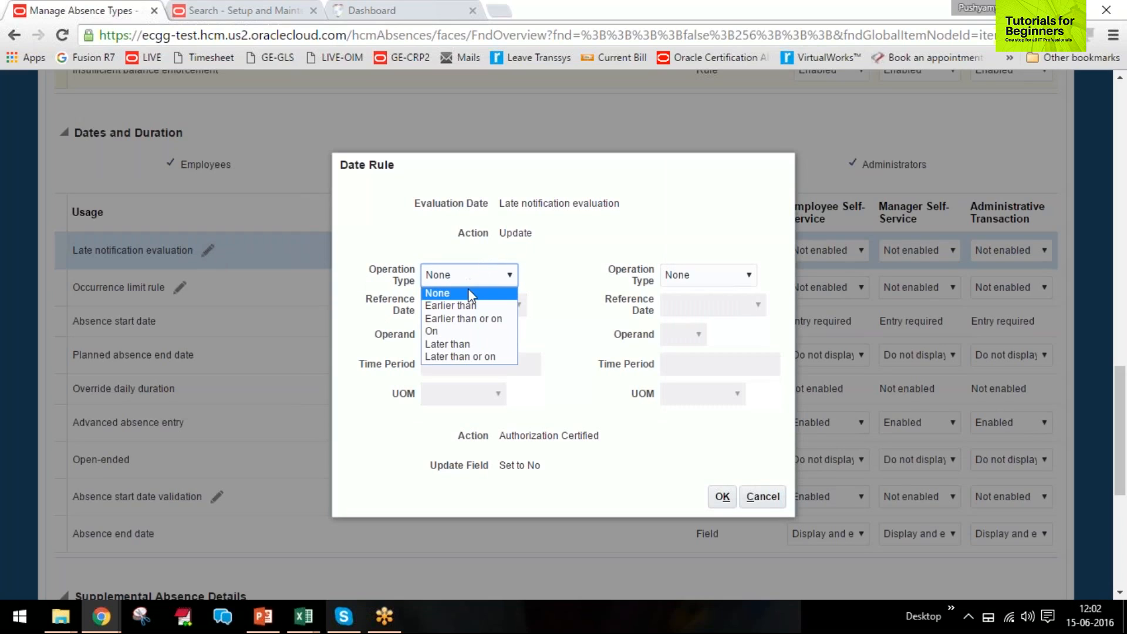
pyautogui.click(473, 345)
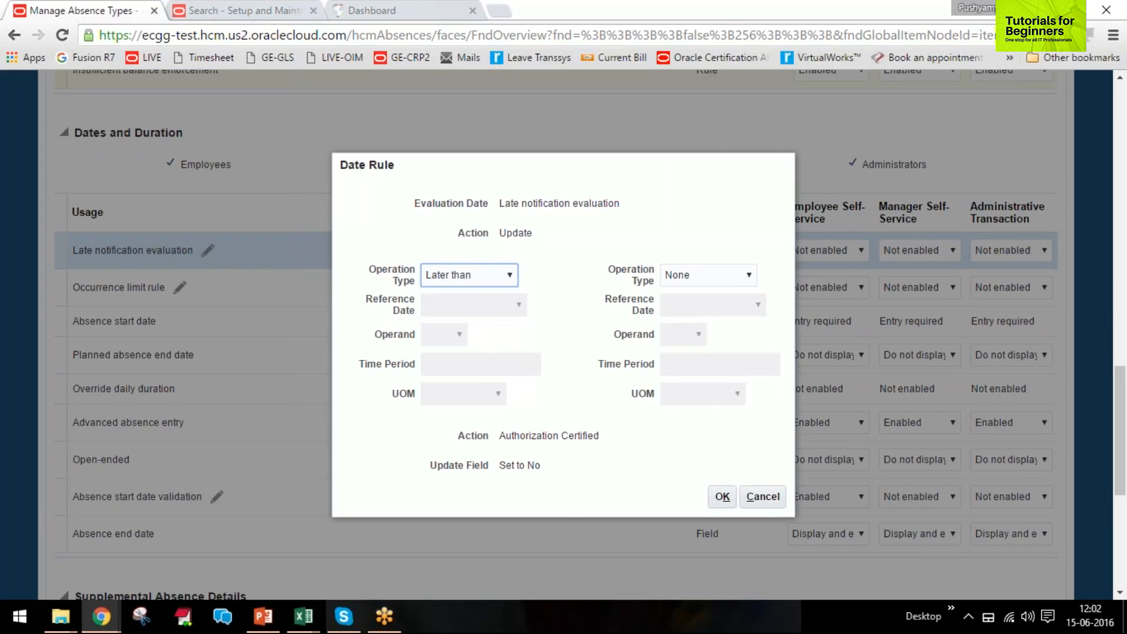
pyautogui.click(503, 308)
pyautogui.click(507, 338)
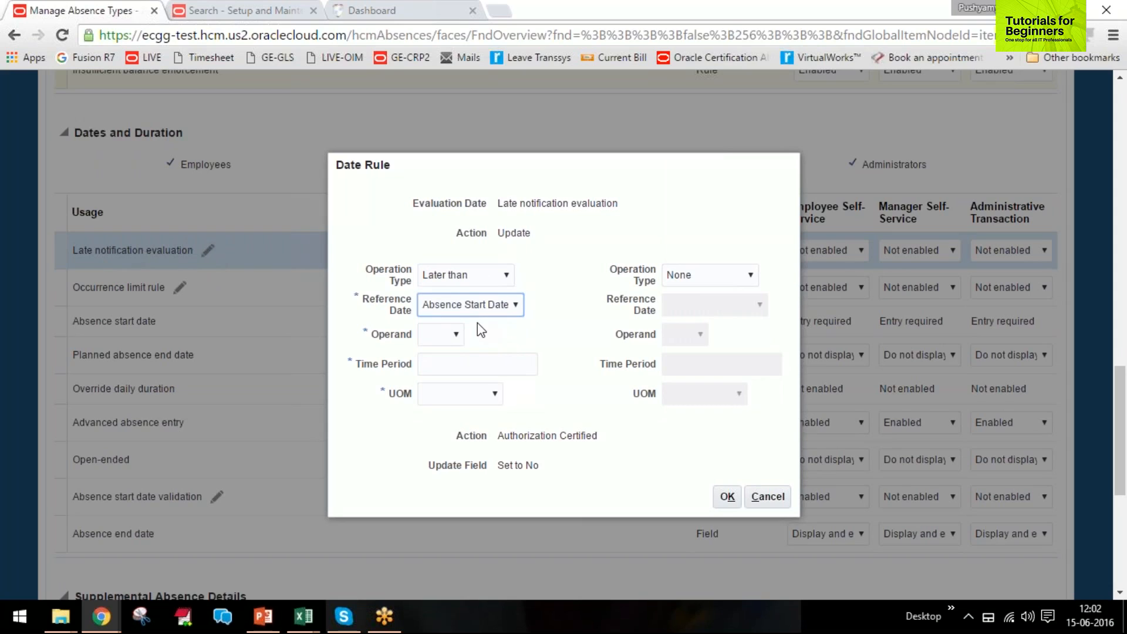
pyautogui.click(436, 335)
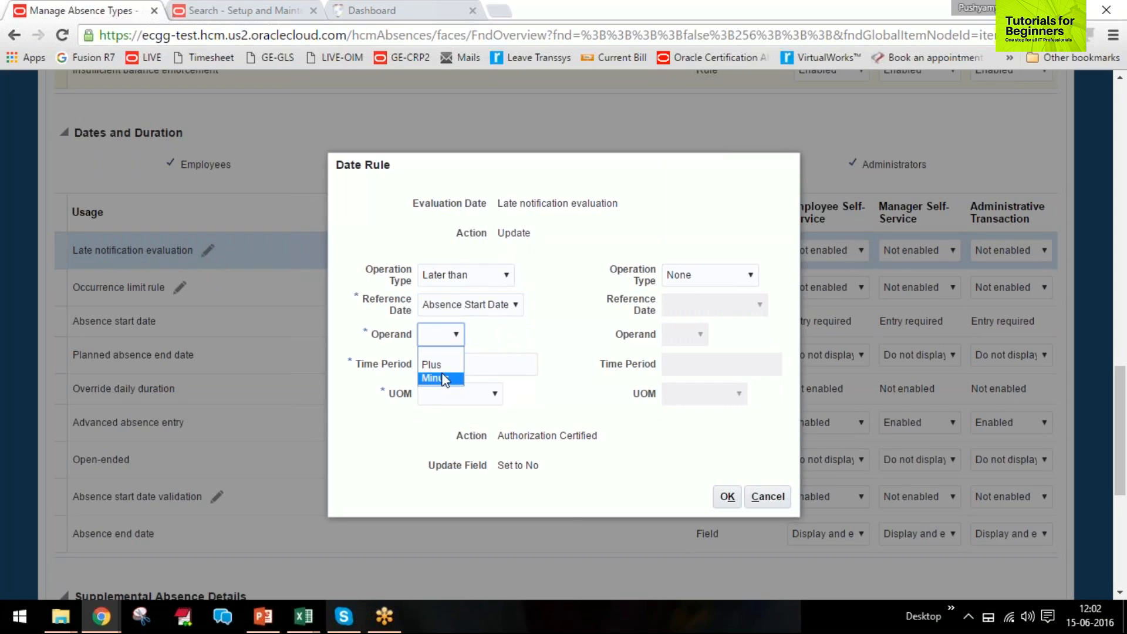
pyautogui.click(441, 364)
# Set the date rule's time period to 5 with Calendar days as UOM, and discard the rule without saving
pyautogui.click(464, 362)
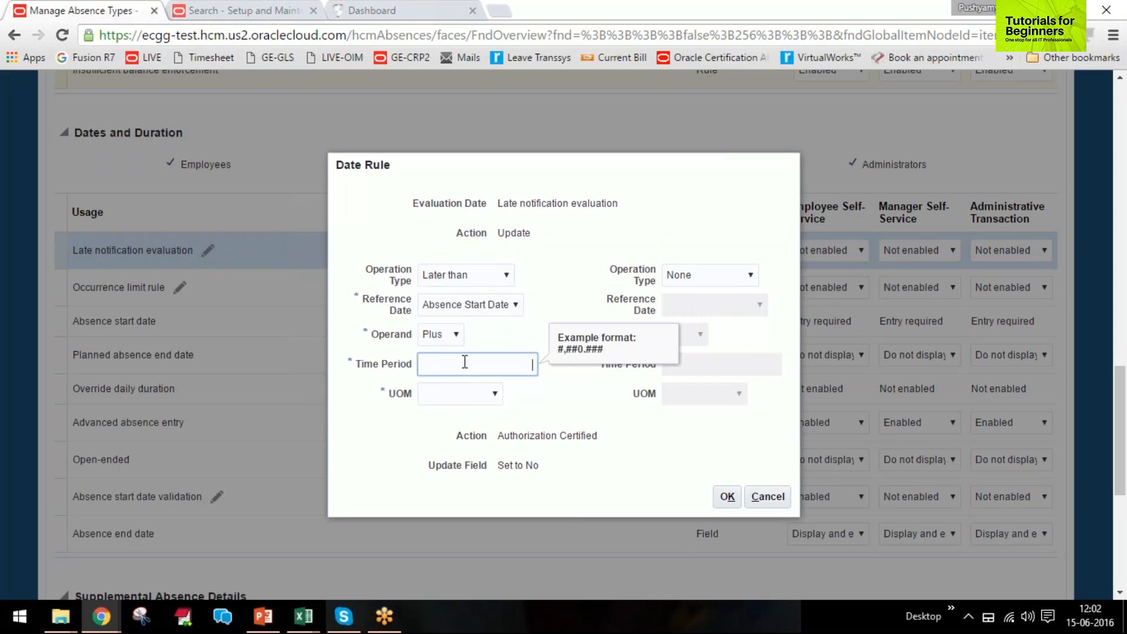
pyautogui.write('2')
pyautogui.click(465, 394)
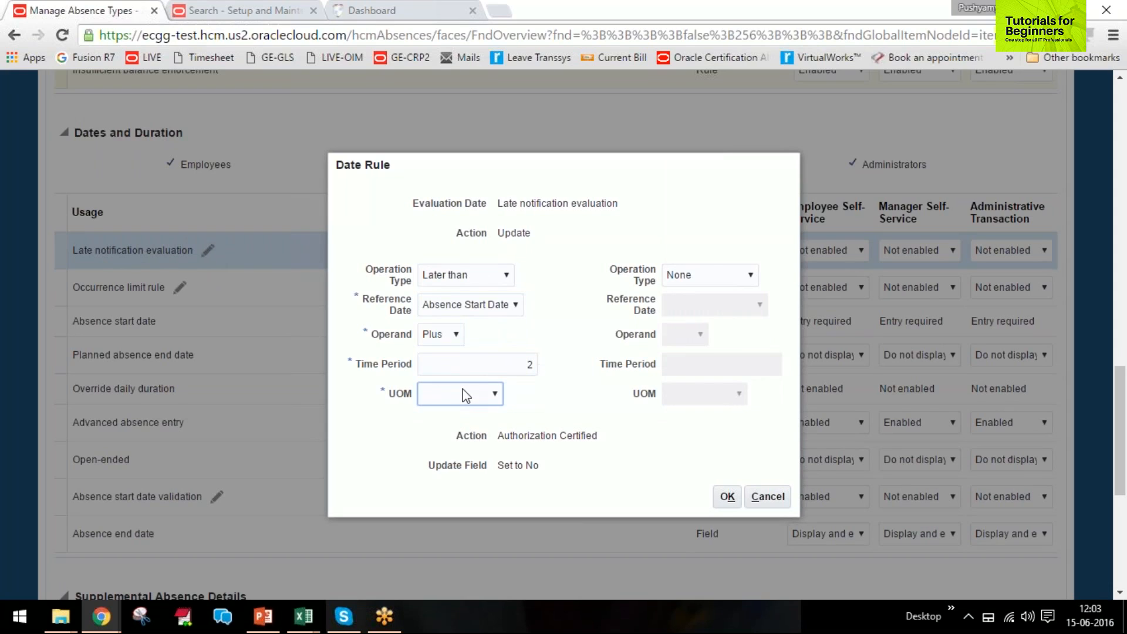
pyautogui.doubleClick(528, 365)
pyautogui.write('5')
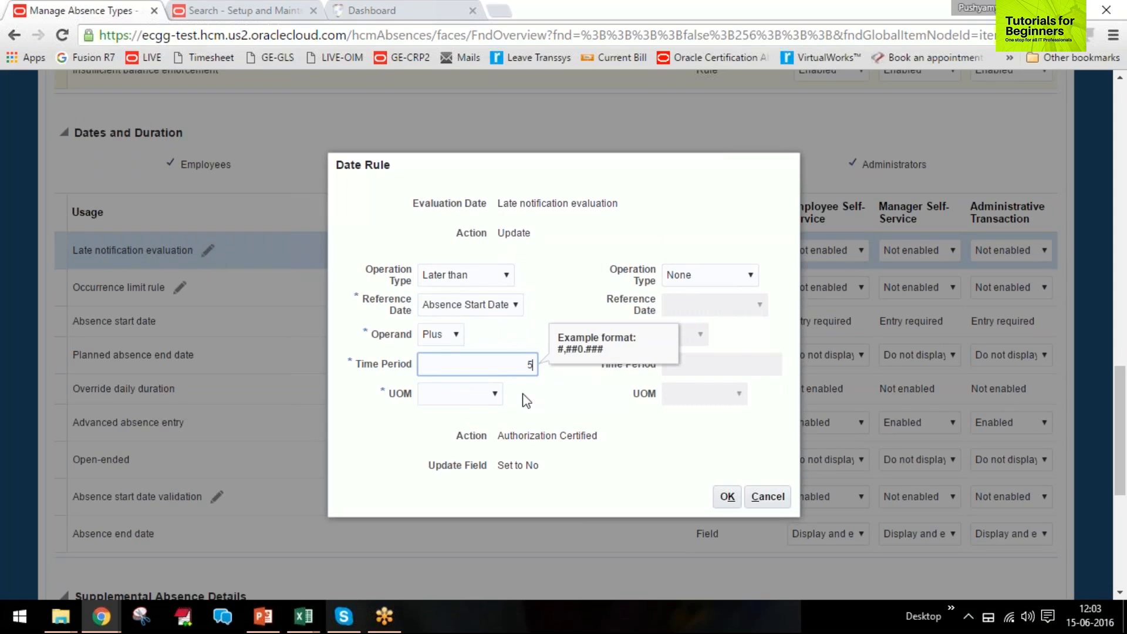
pyautogui.click(477, 394)
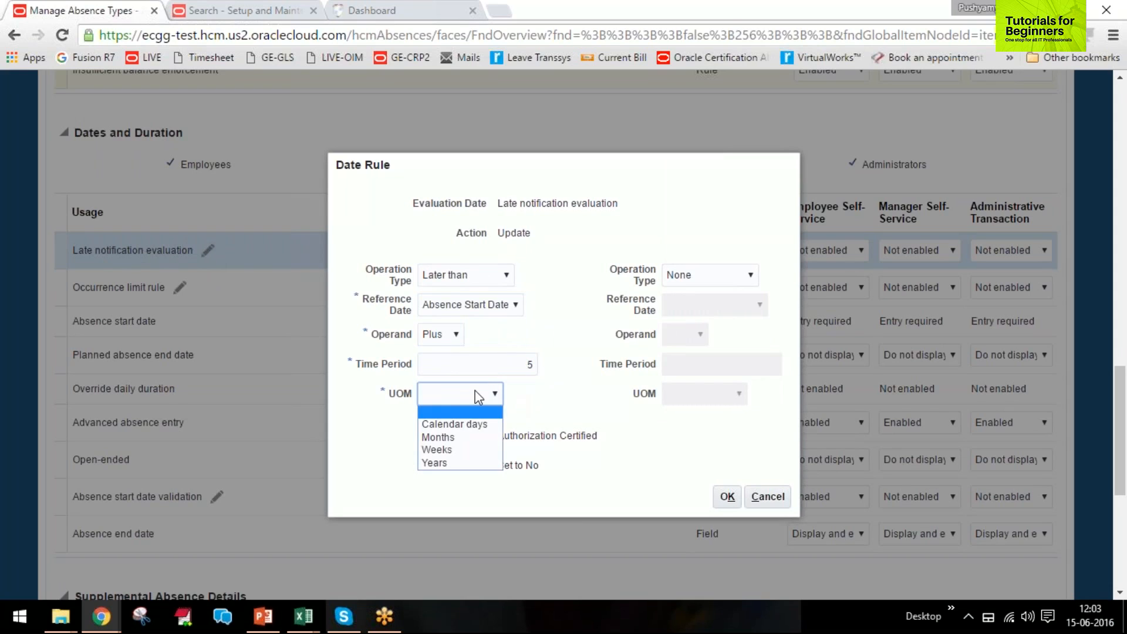
pyautogui.click(463, 424)
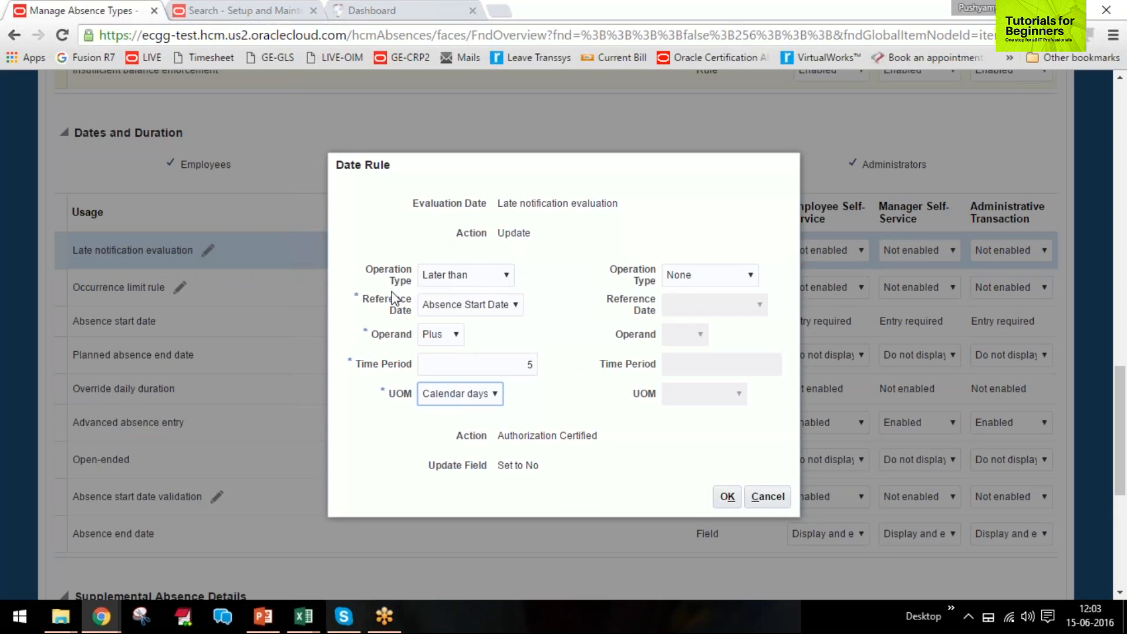
pyautogui.doubleClick(529, 365)
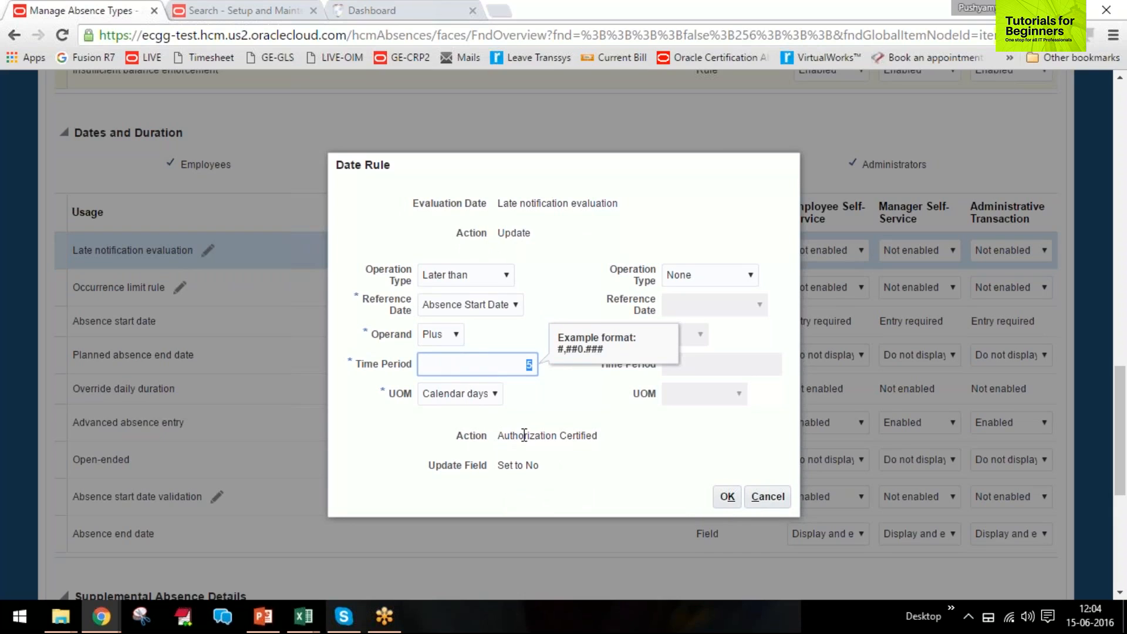
pyautogui.click(763, 497)
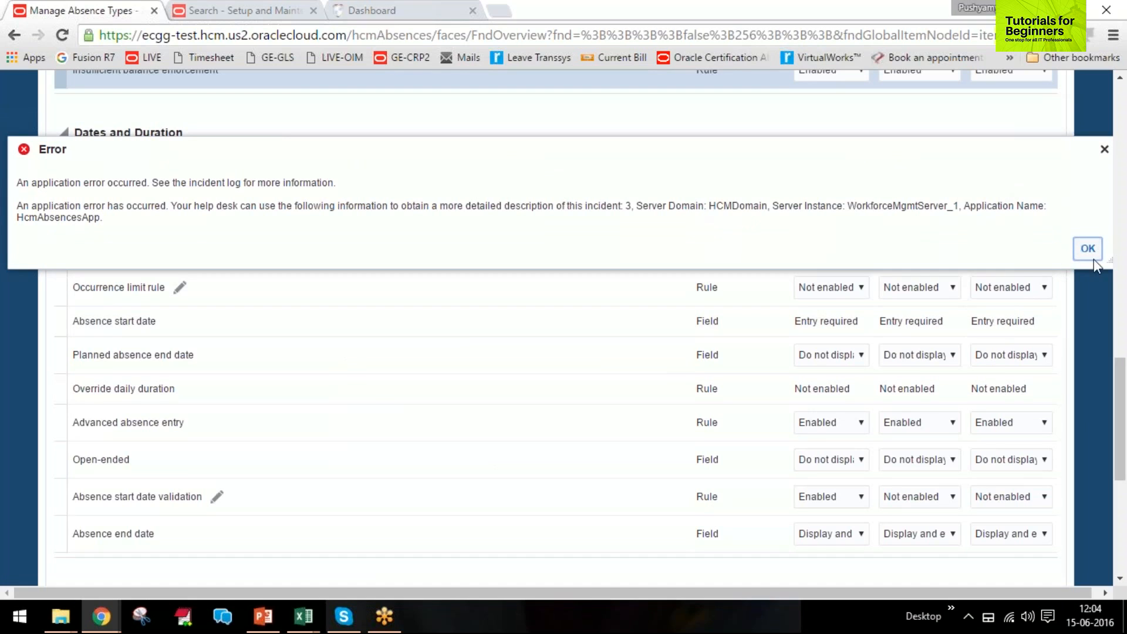
# Dismiss the error and set Late notification evaluation to Enabled for employee self-service in the Dates and Duration section
pyautogui.click(1087, 249)
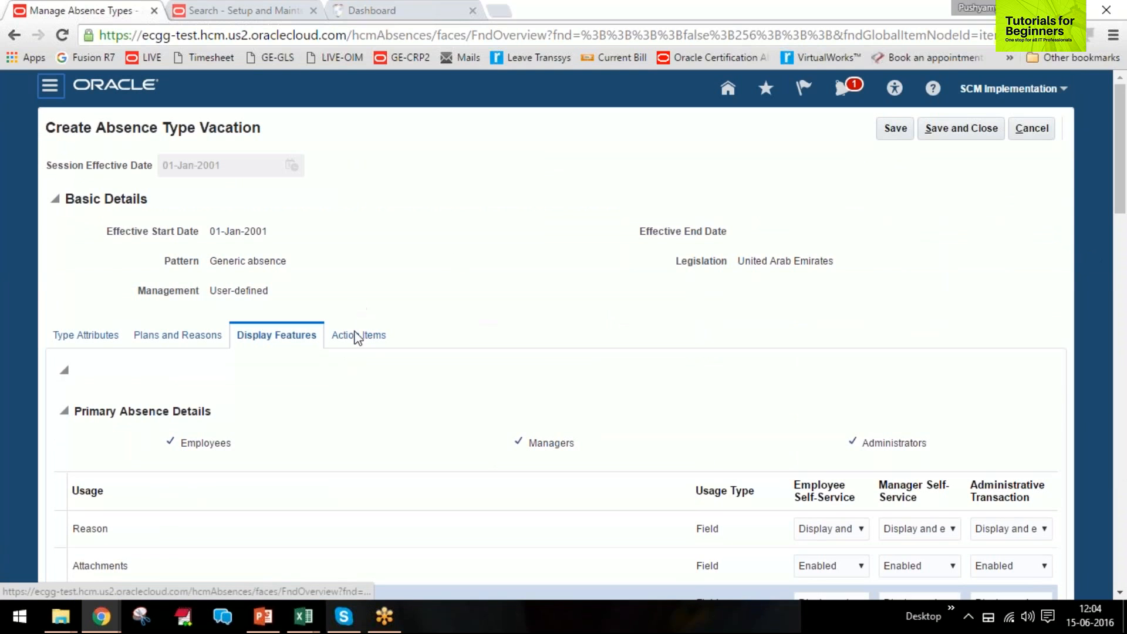
pyautogui.scroll(-12, 352, 388)
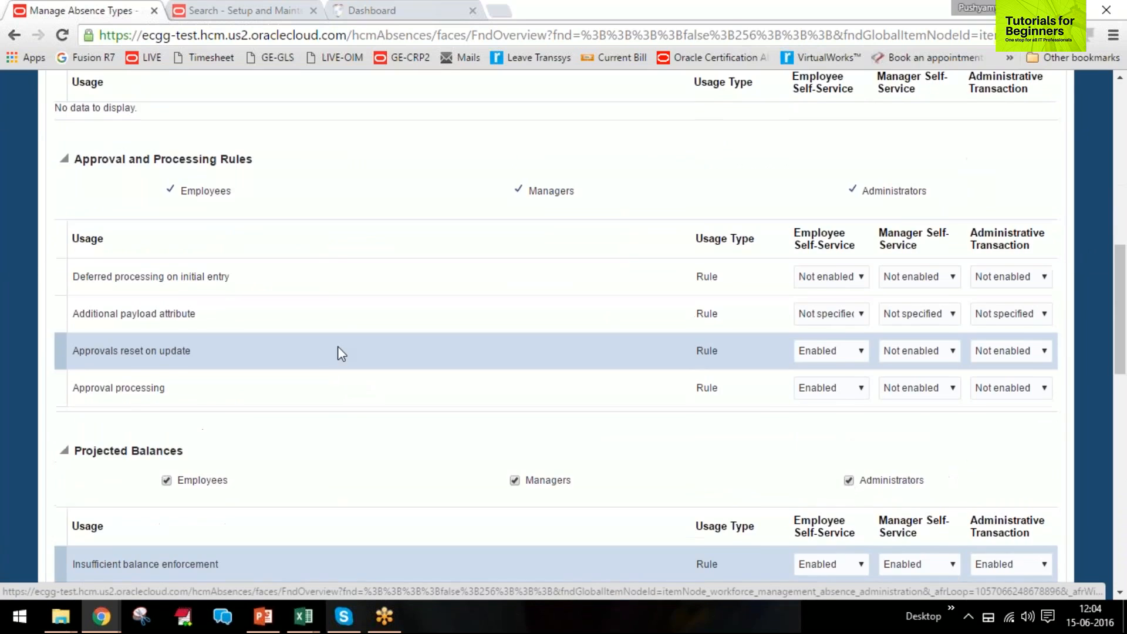
pyautogui.scroll(-5, 331, 358)
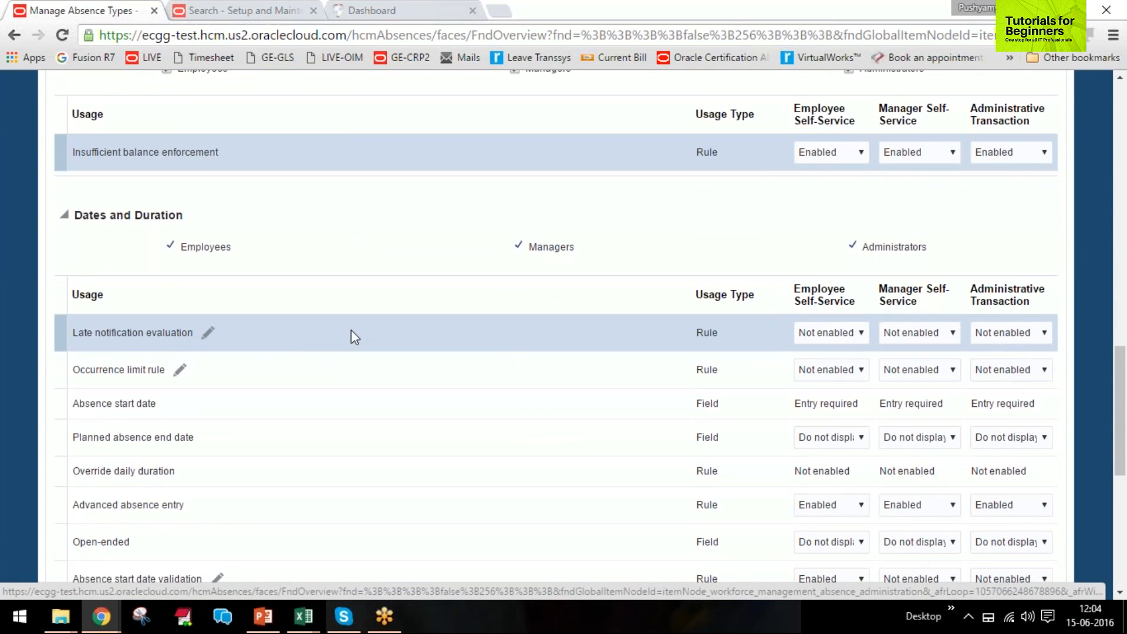
pyautogui.click(833, 332)
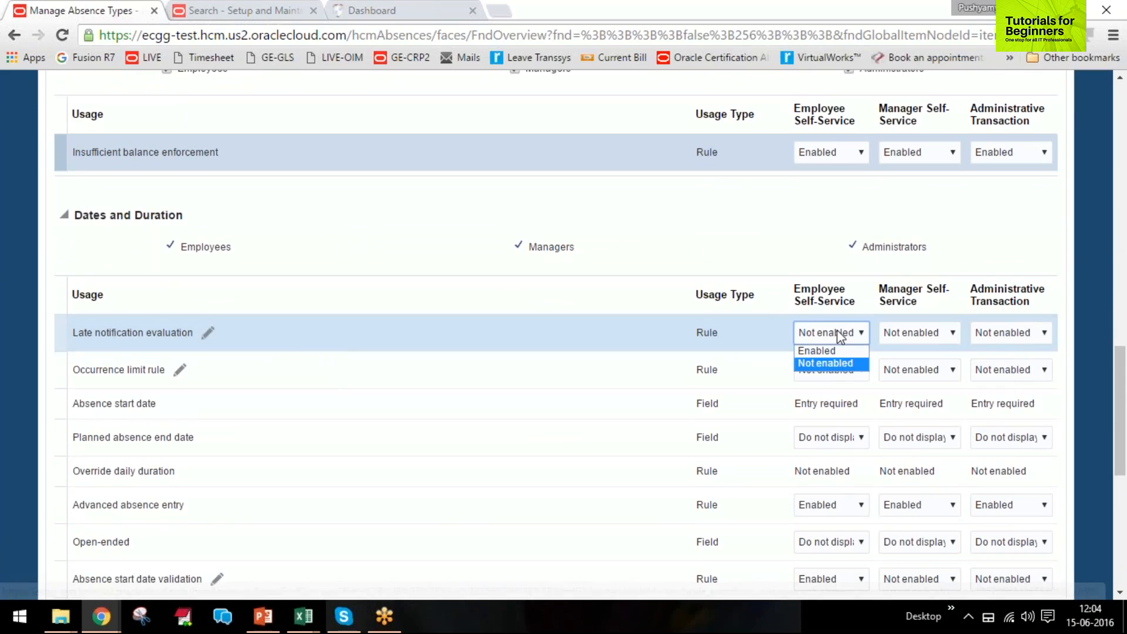
pyautogui.click(833, 351)
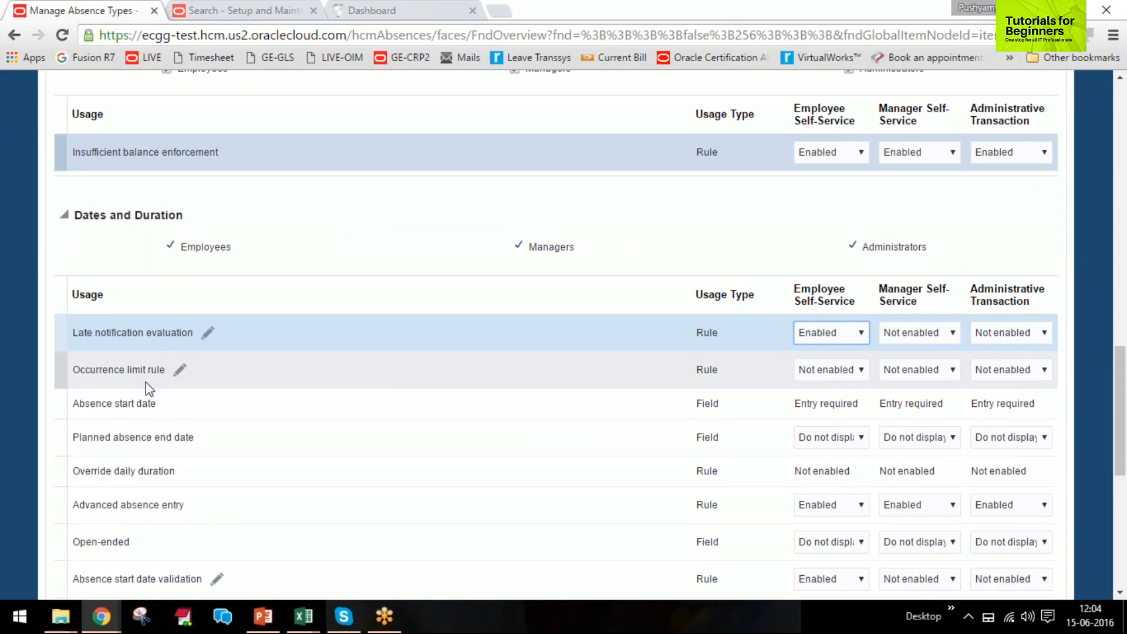
# Open the Occurrence limit rule and set occurrence limit 1 with Absence Start Date as the reference date
pyautogui.scroll(-1, 162, 367)
pyautogui.click(181, 296)
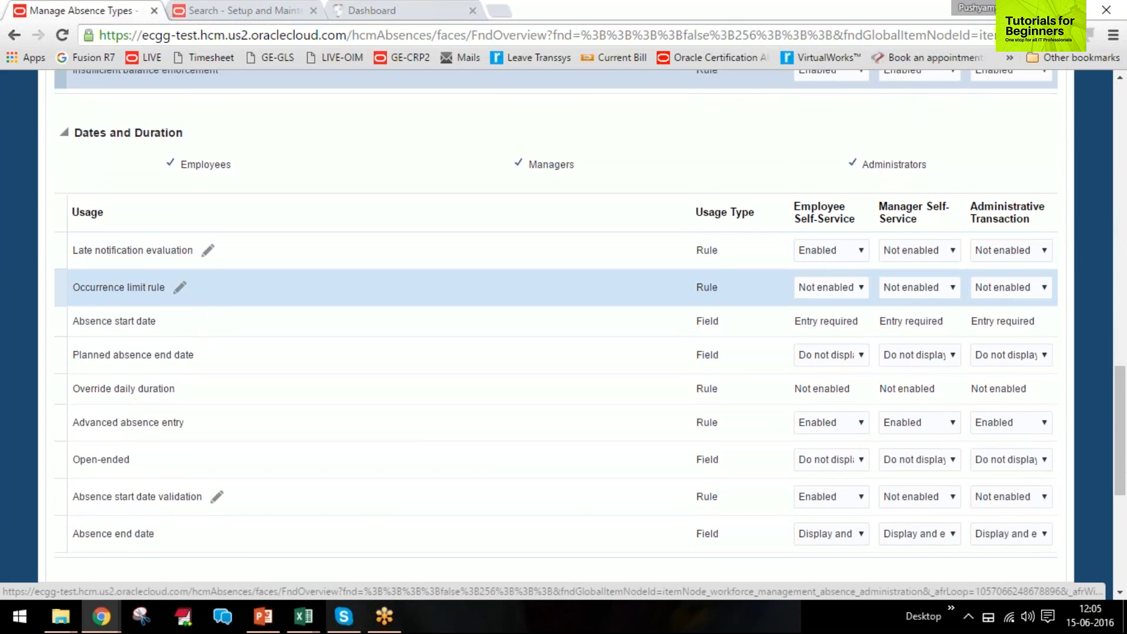
pyautogui.click(179, 287)
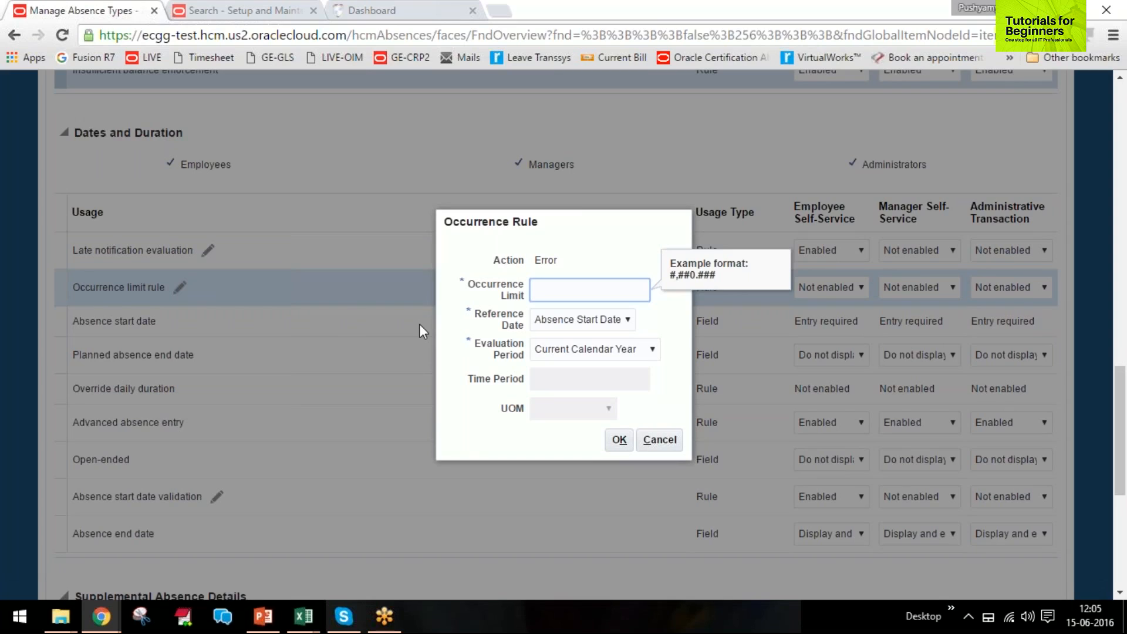
pyautogui.write('1')
pyautogui.press('Tab')
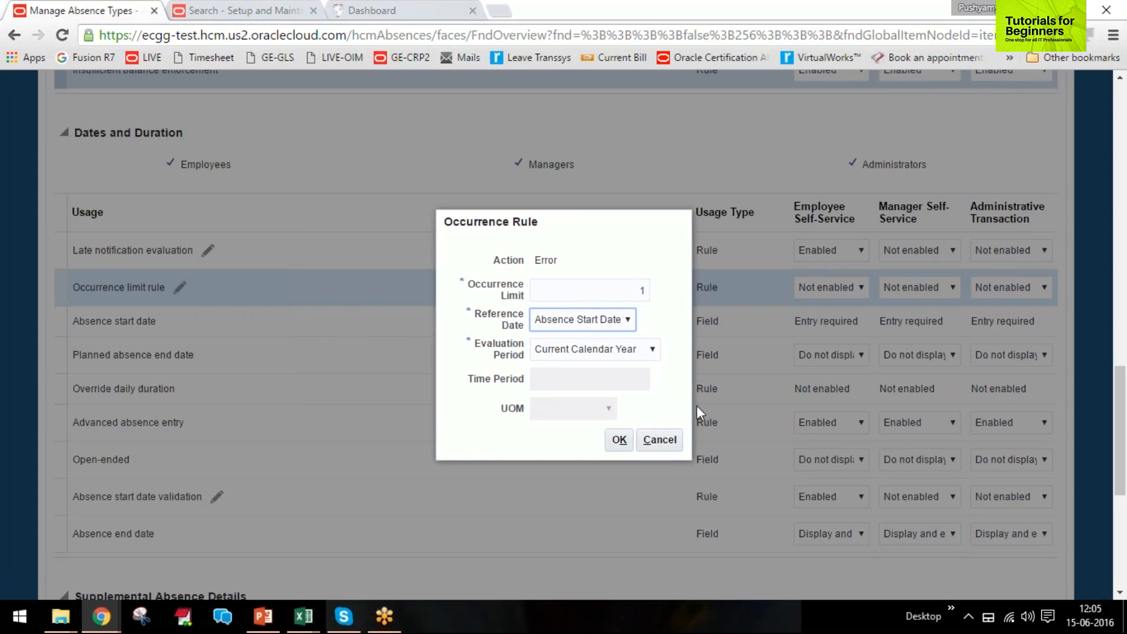
pyautogui.click(590, 320)
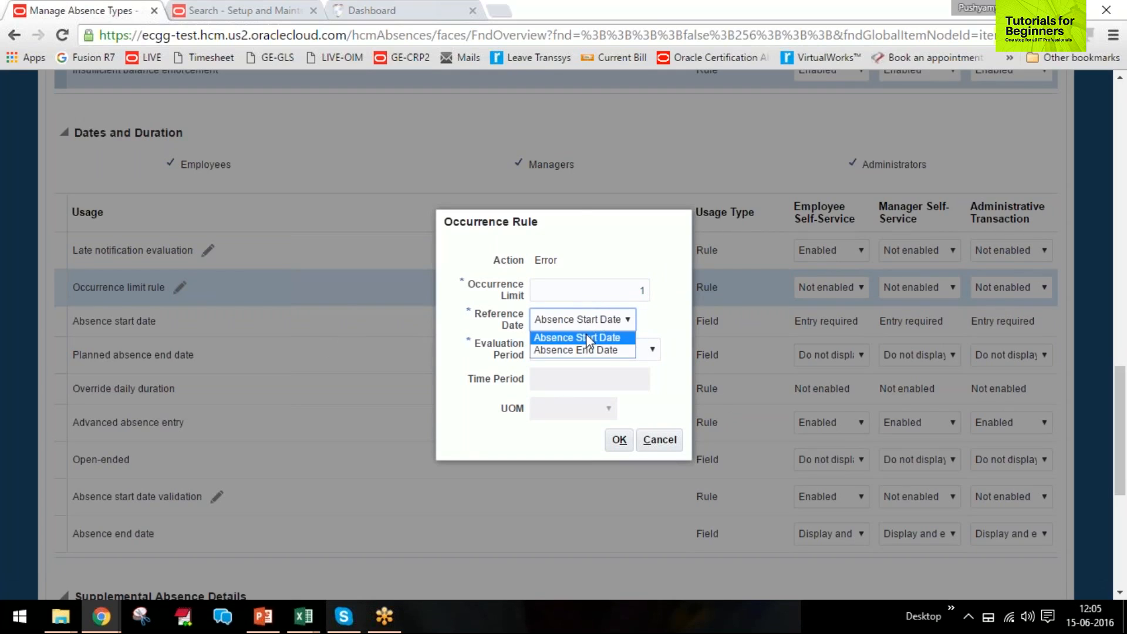
pyautogui.click(585, 333)
# Try Employment and Rolling Backward Period as the rule's evaluation period, and discard the occurrence rule without saving
pyautogui.click(629, 351)
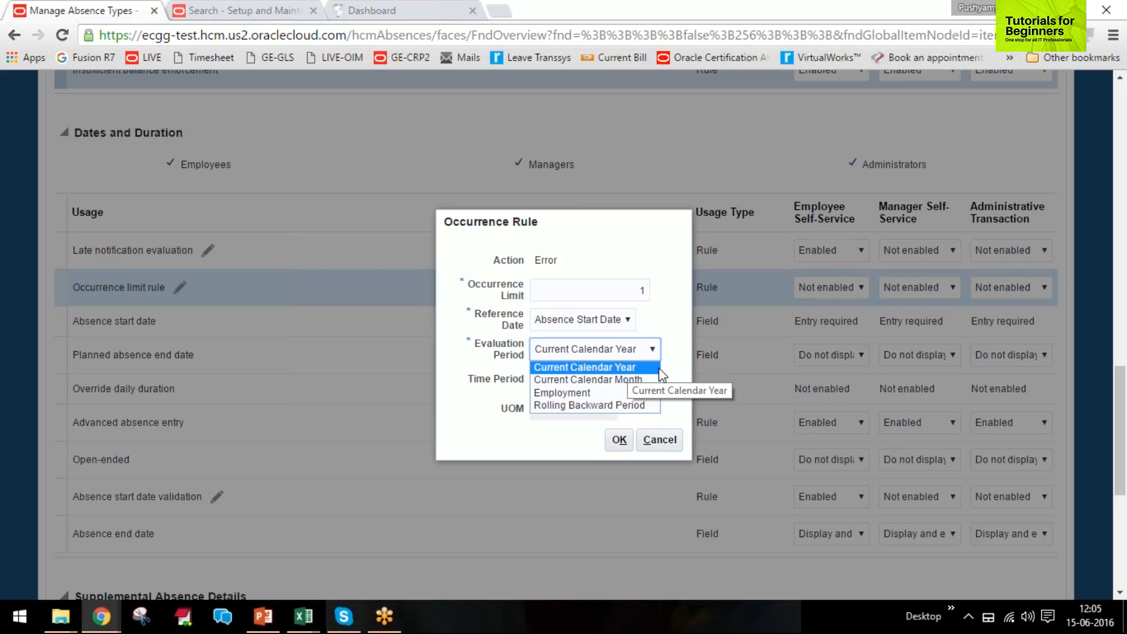
pyautogui.click(581, 394)
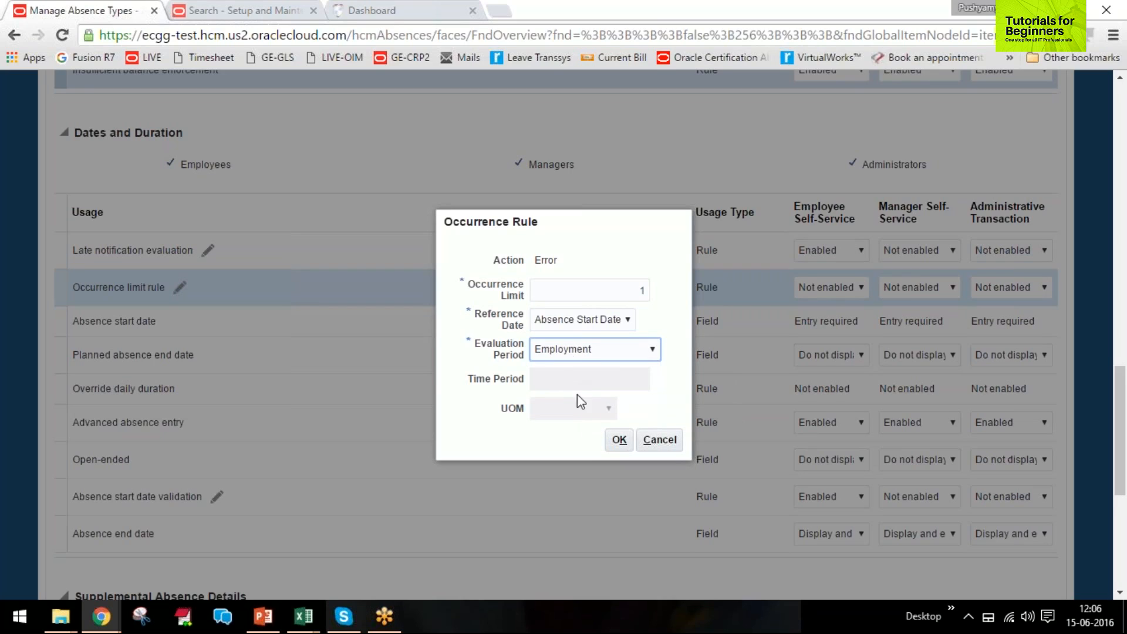
pyautogui.click(574, 354)
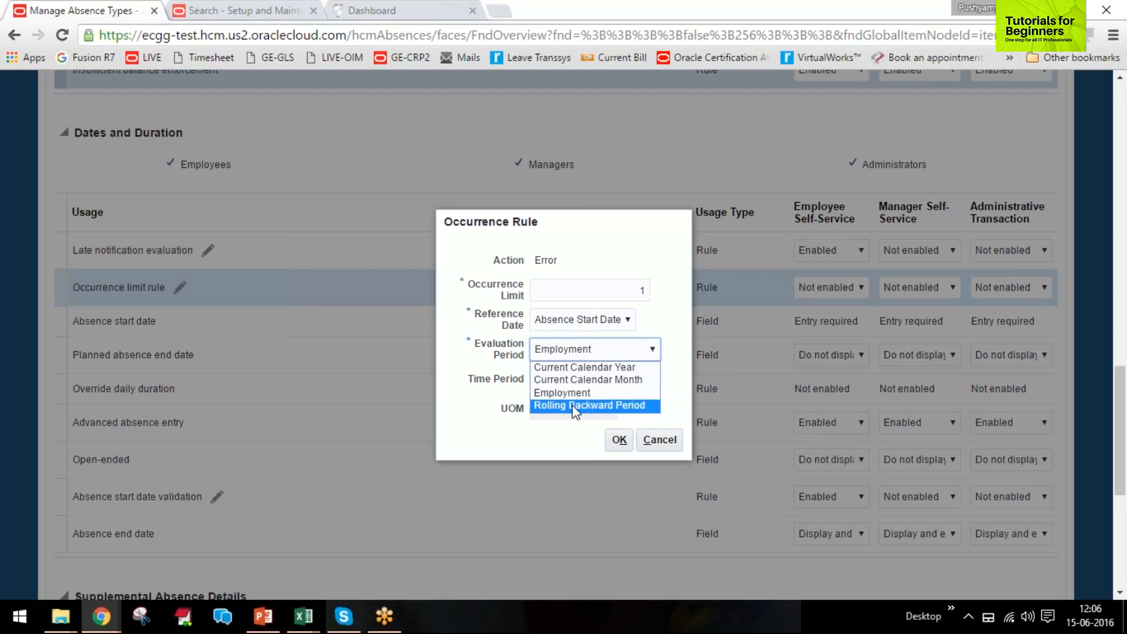
pyautogui.click(574, 407)
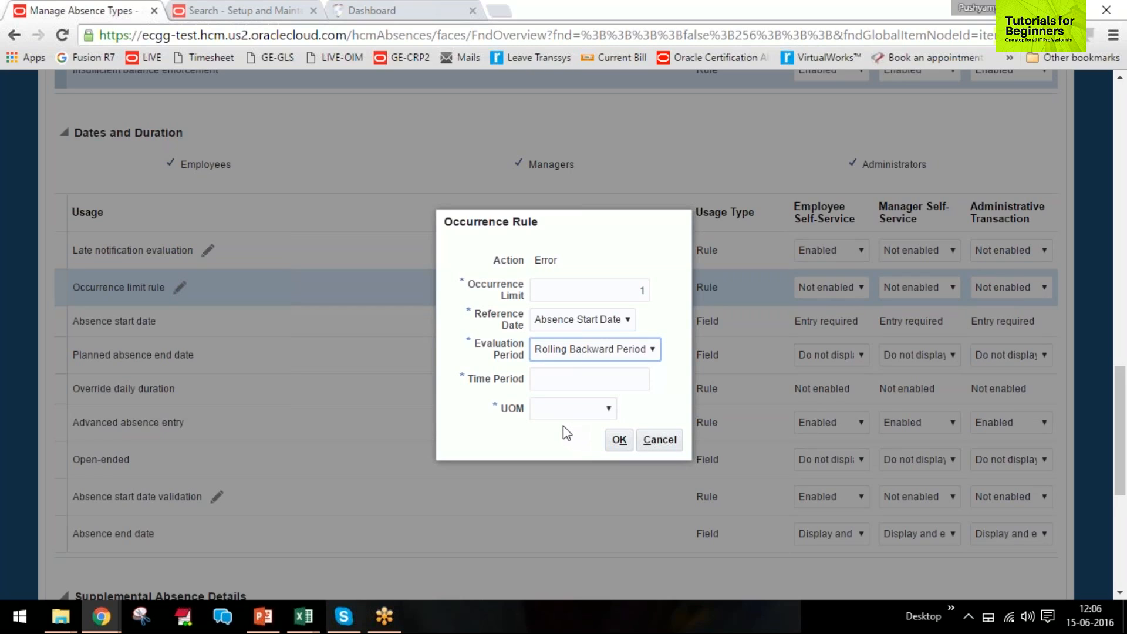
pyautogui.click(586, 352)
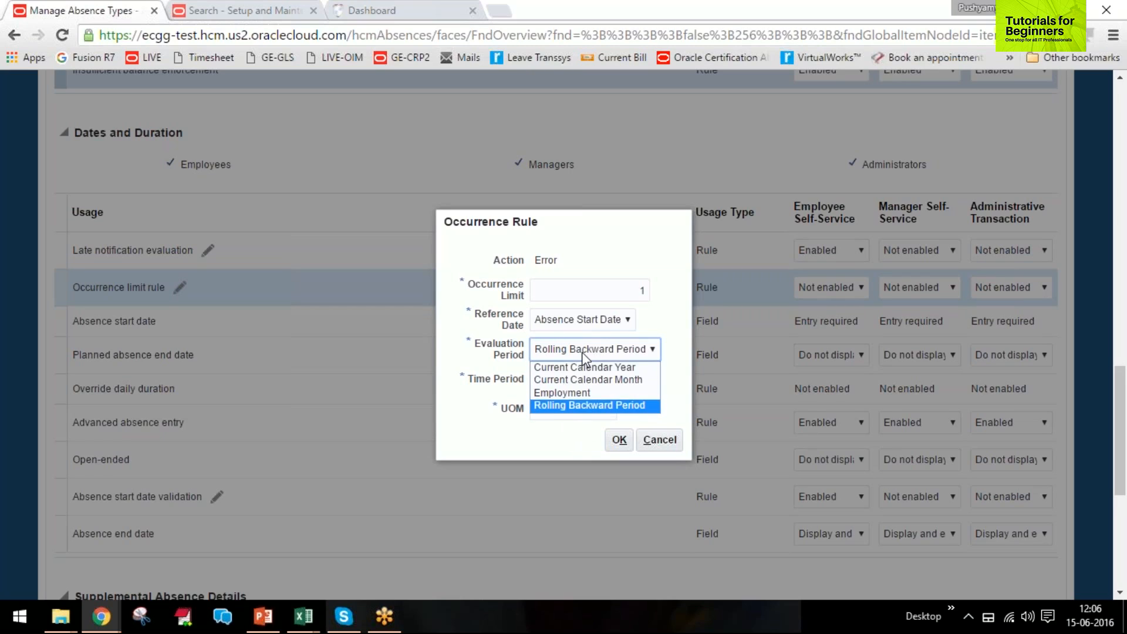
pyautogui.click(662, 445)
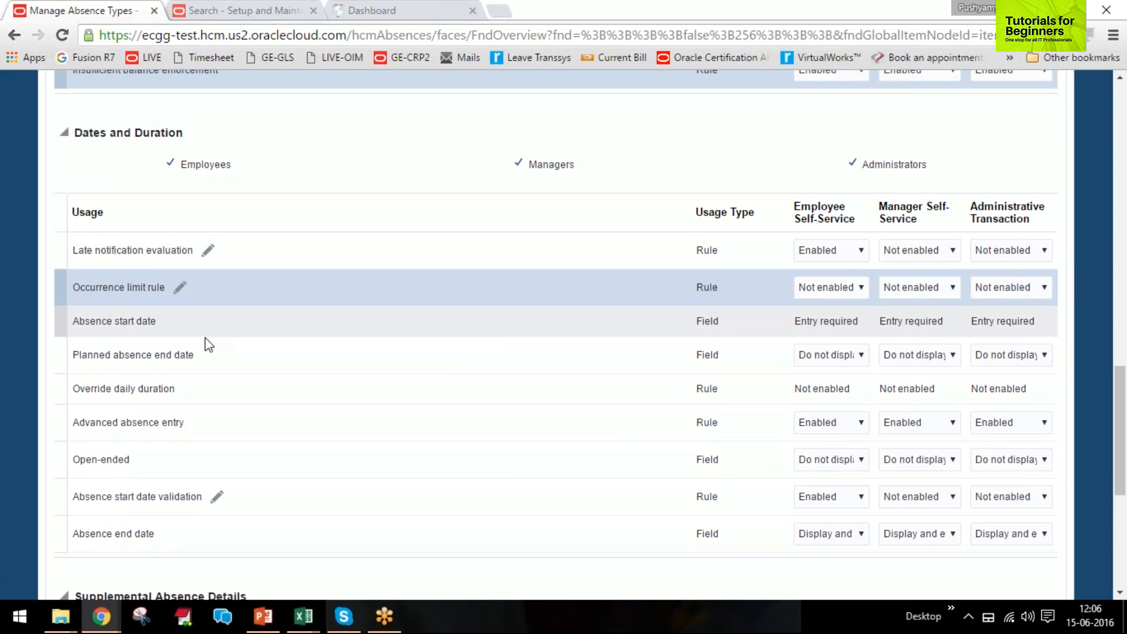
# Examine the employee self-service options for Planned absence end date and the Override daily duration rule
pyautogui.click(221, 355)
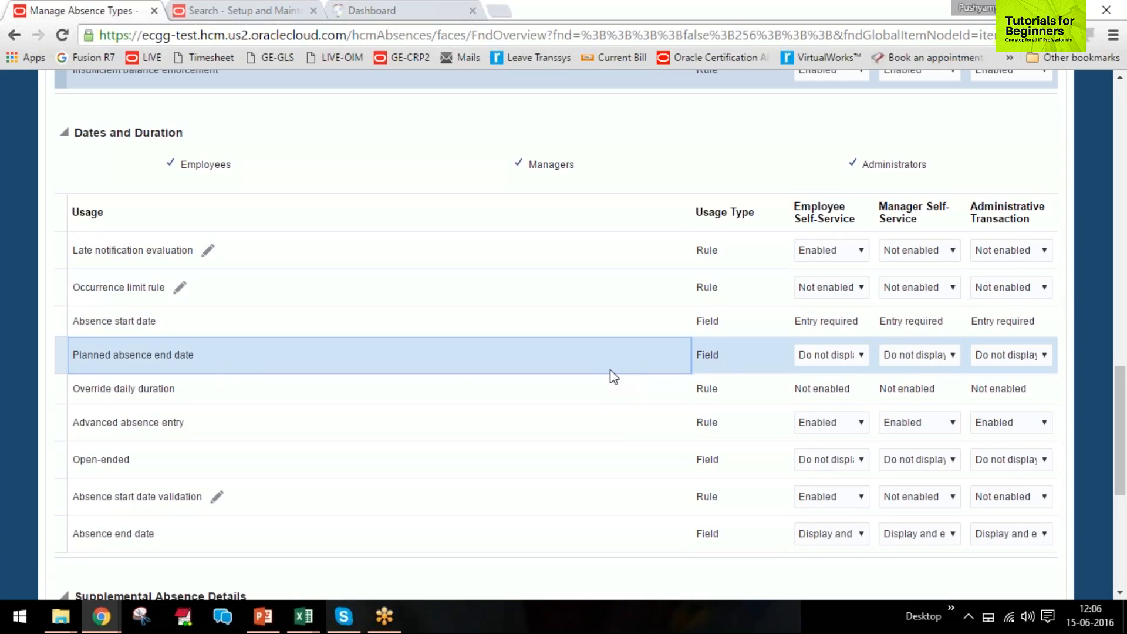
pyautogui.click(822, 359)
pyautogui.click(819, 358)
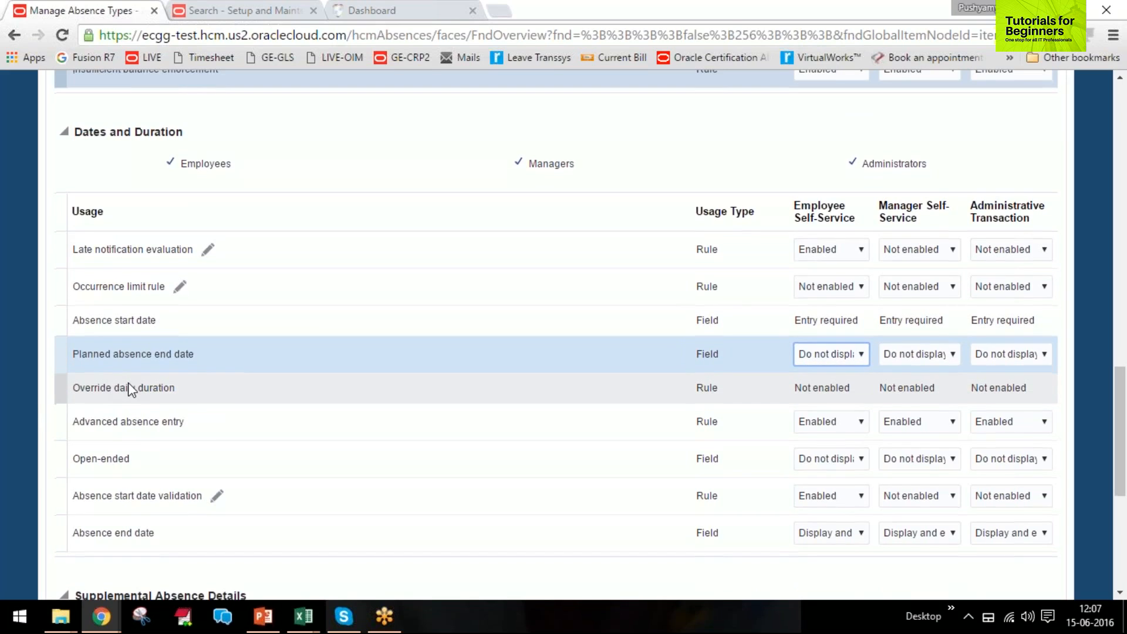
pyautogui.scroll(-1, 131, 389)
pyautogui.click(324, 317)
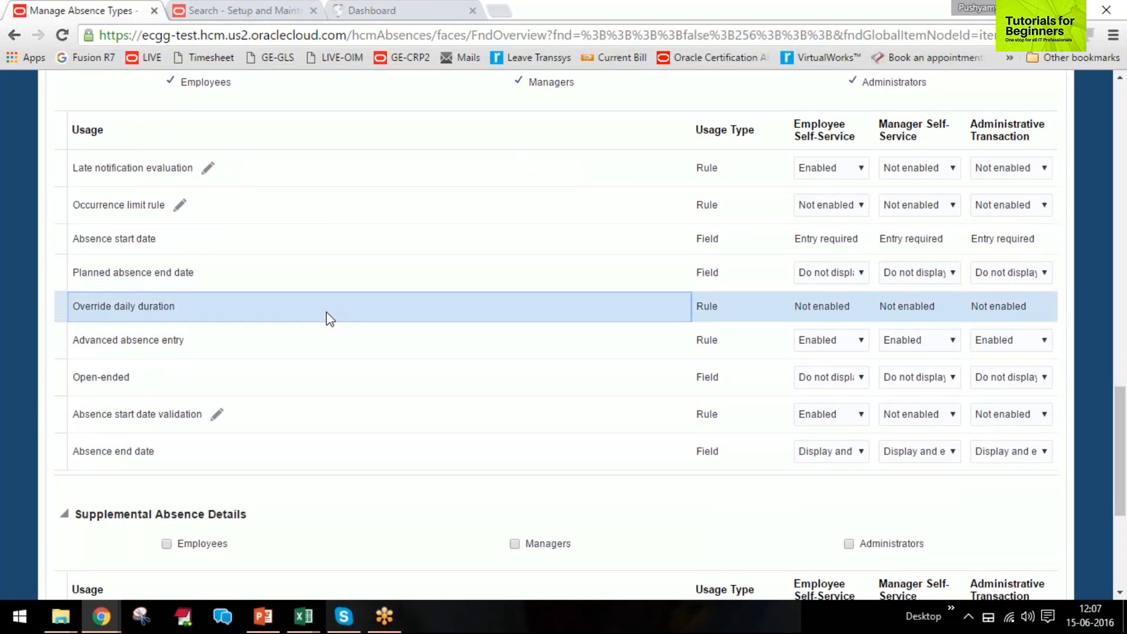
# Set Advanced absence entry to Not enabled for employee self-service, manager self-service and administrative transactions
pyautogui.click(285, 346)
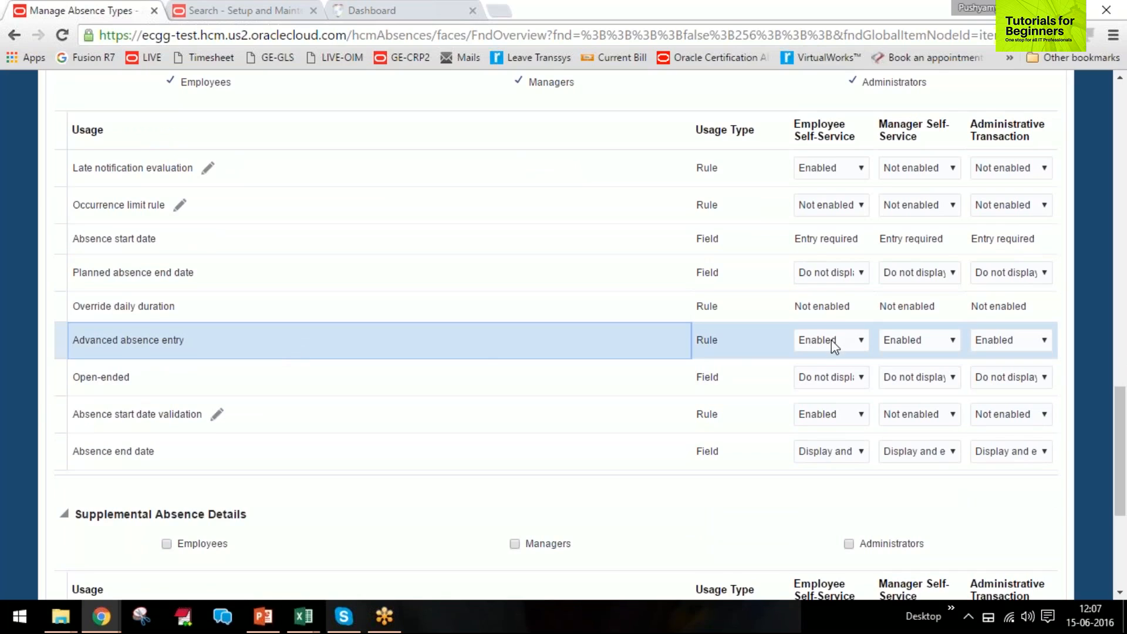
pyautogui.click(59, 340)
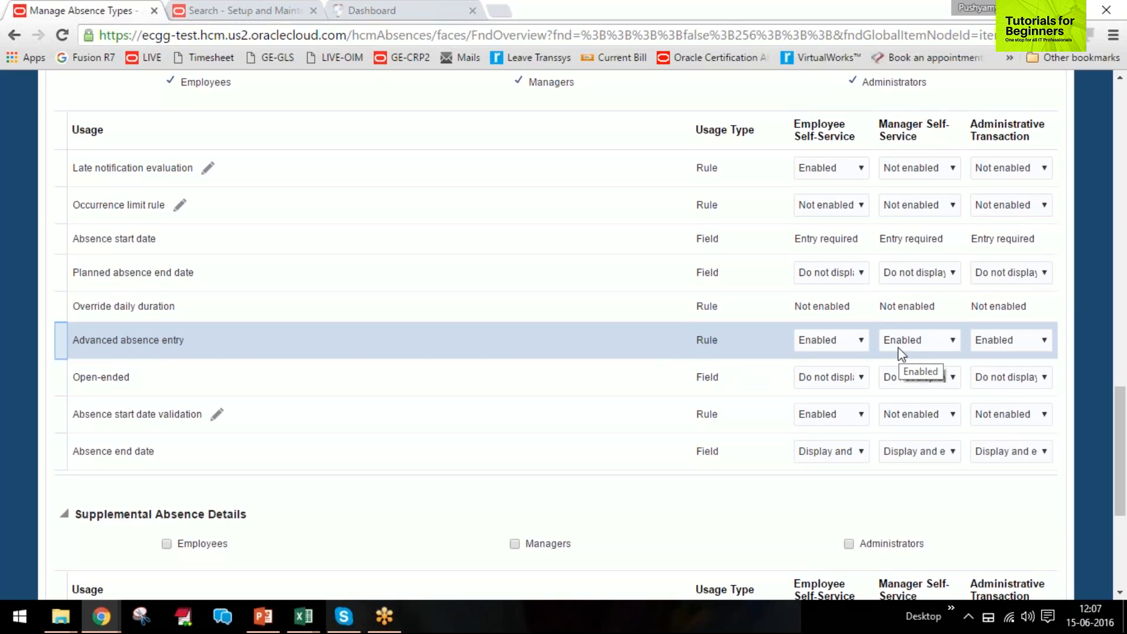
pyautogui.click(831, 344)
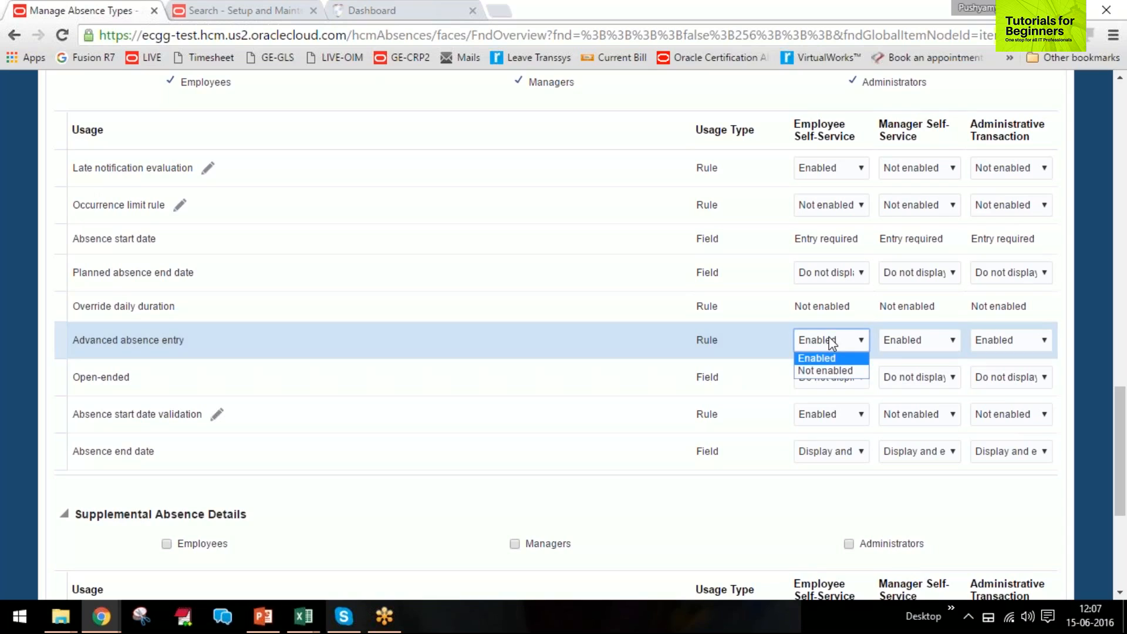
pyautogui.click(833, 369)
pyautogui.click(919, 342)
pyautogui.click(916, 369)
pyautogui.click(999, 338)
pyautogui.click(999, 371)
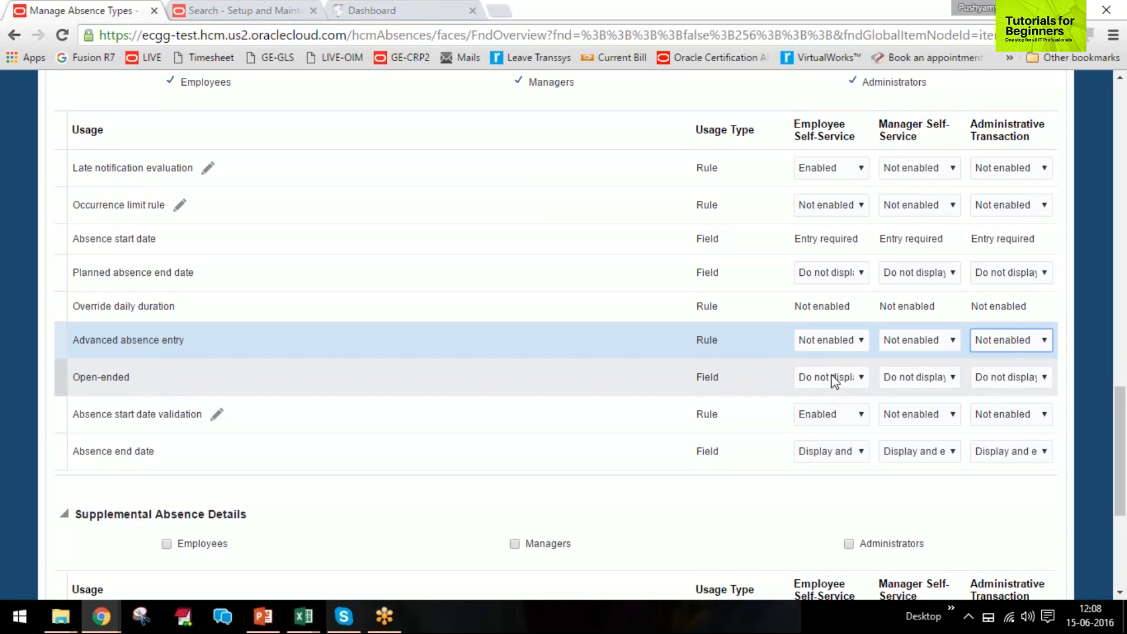
# Examine the employee self-service options of the Open-ended field and compare it with Planned absence end date
pyautogui.scroll(-1, 834, 365)
pyautogui.scroll(-1, 833, 365)
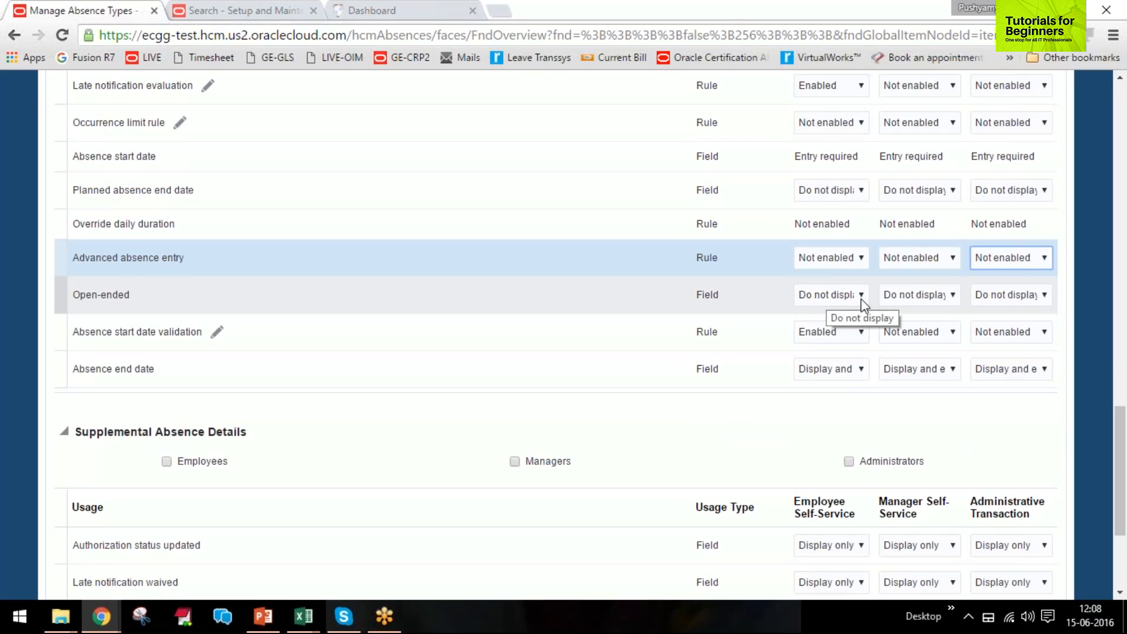
pyautogui.click(857, 294)
pyautogui.click(854, 290)
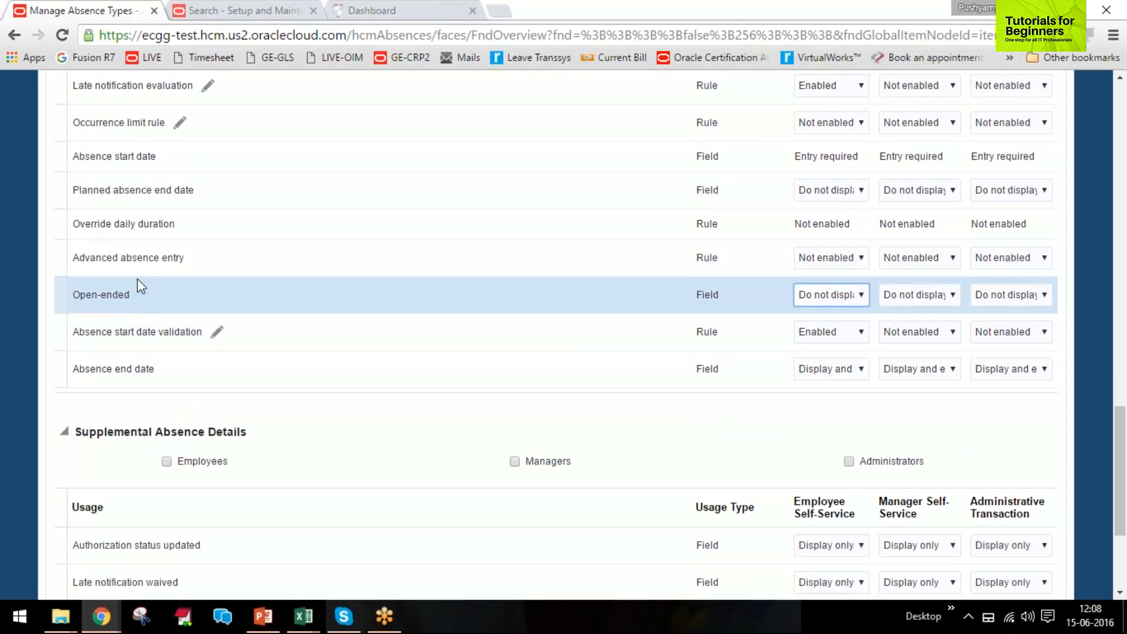
pyautogui.click(203, 196)
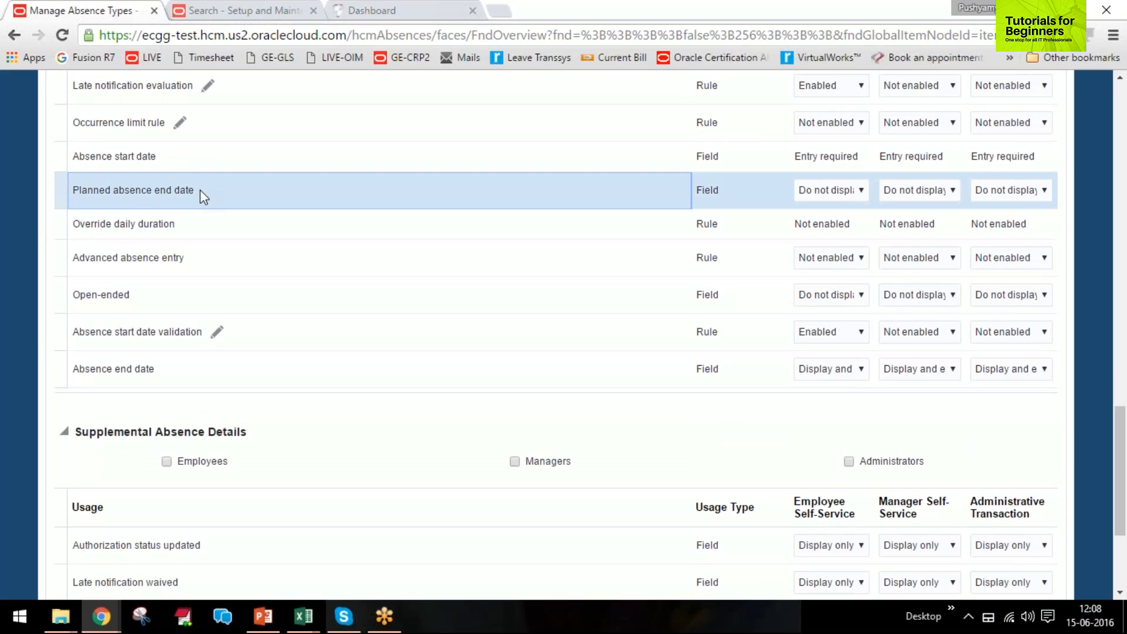
pyautogui.click(272, 301)
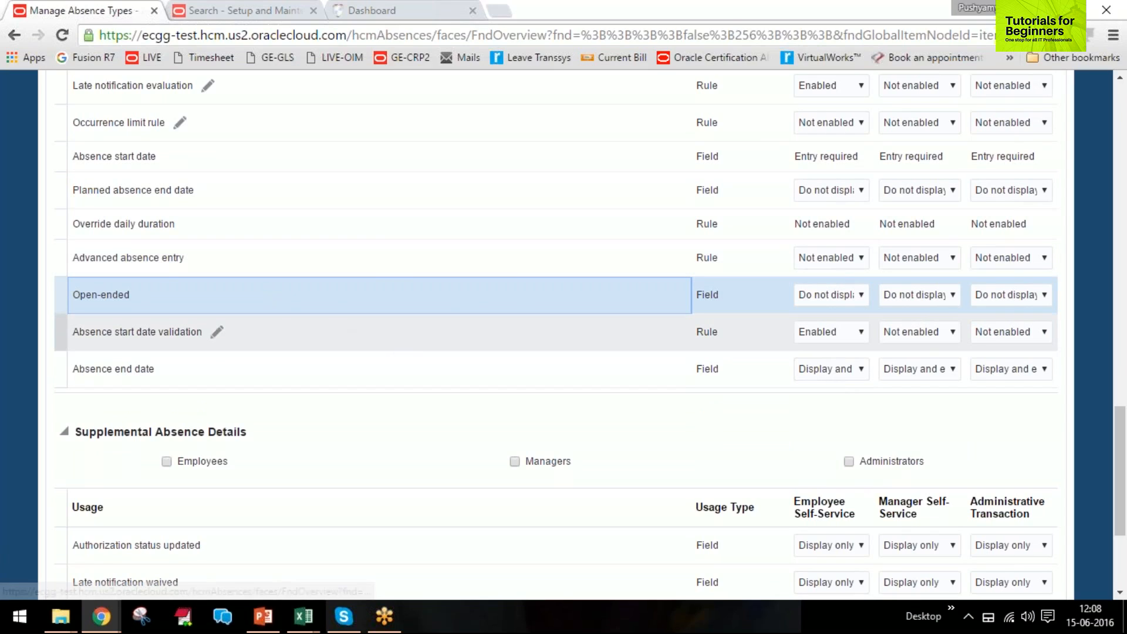
# Examine the Absence start date validation rule and the employee self-service display options for Absence end date
pyautogui.click(216, 333)
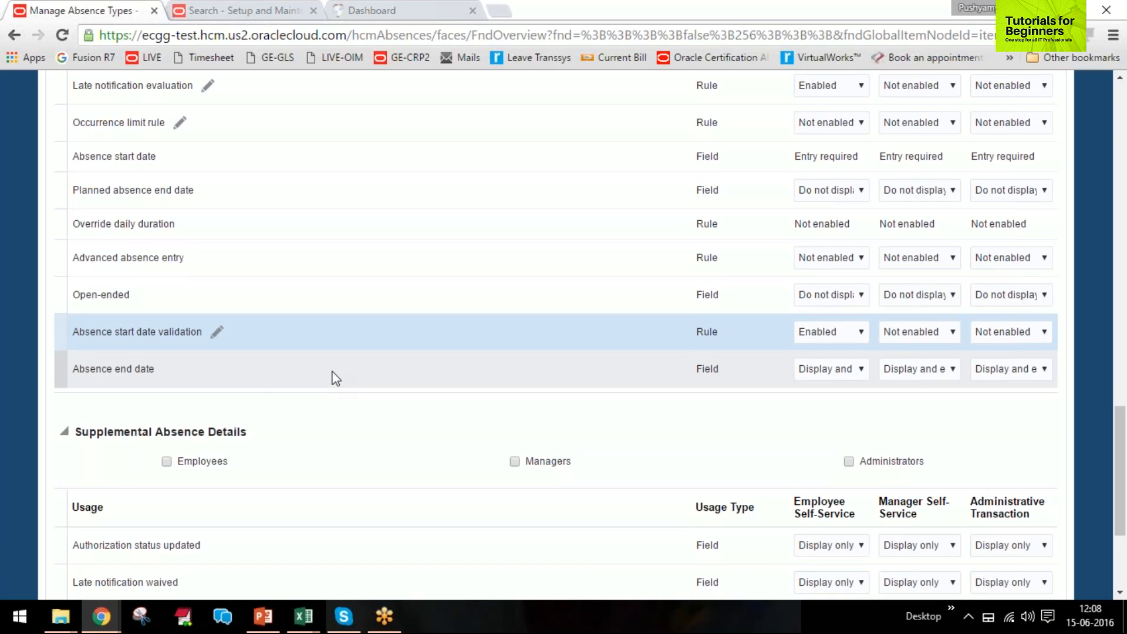
pyautogui.click(217, 332)
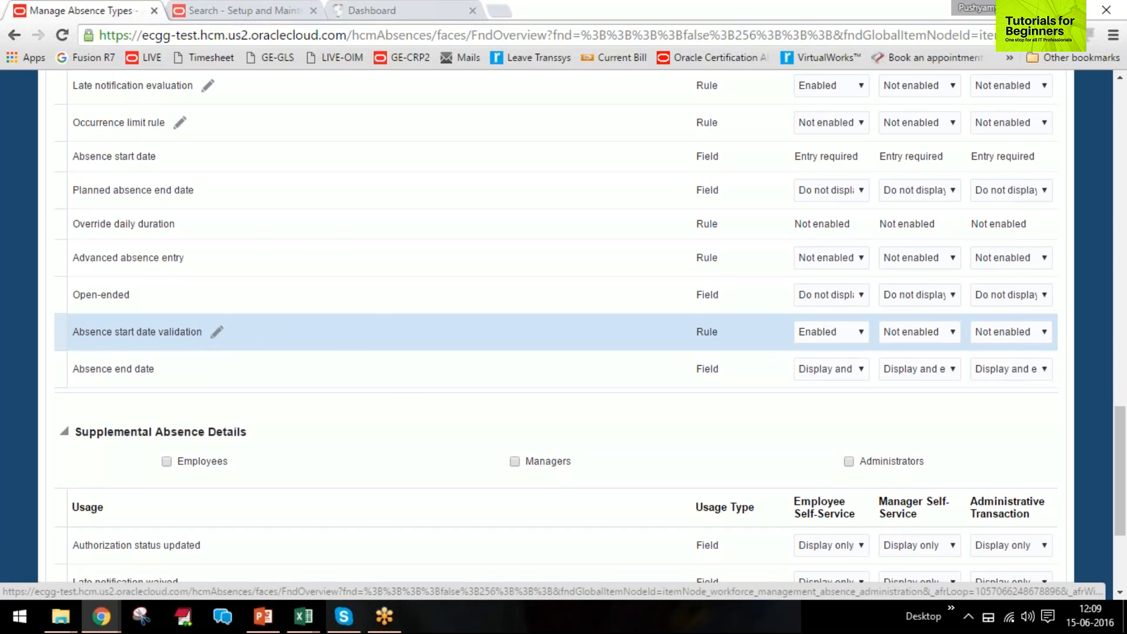
pyautogui.scroll(-1, 216, 329)
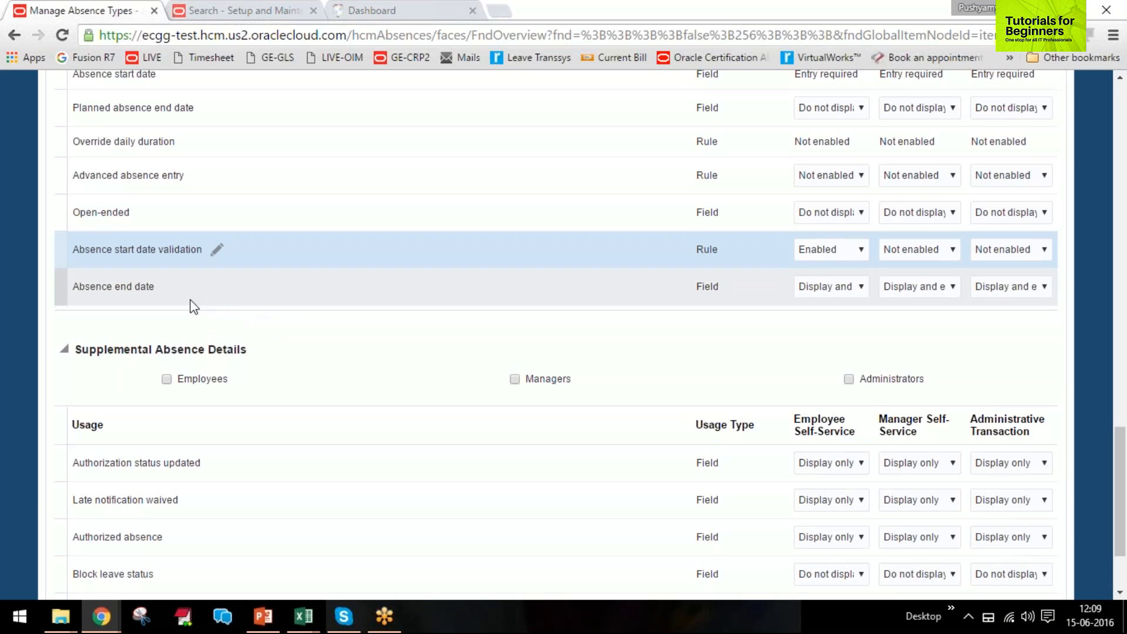
pyautogui.scroll(-2, 209, 273)
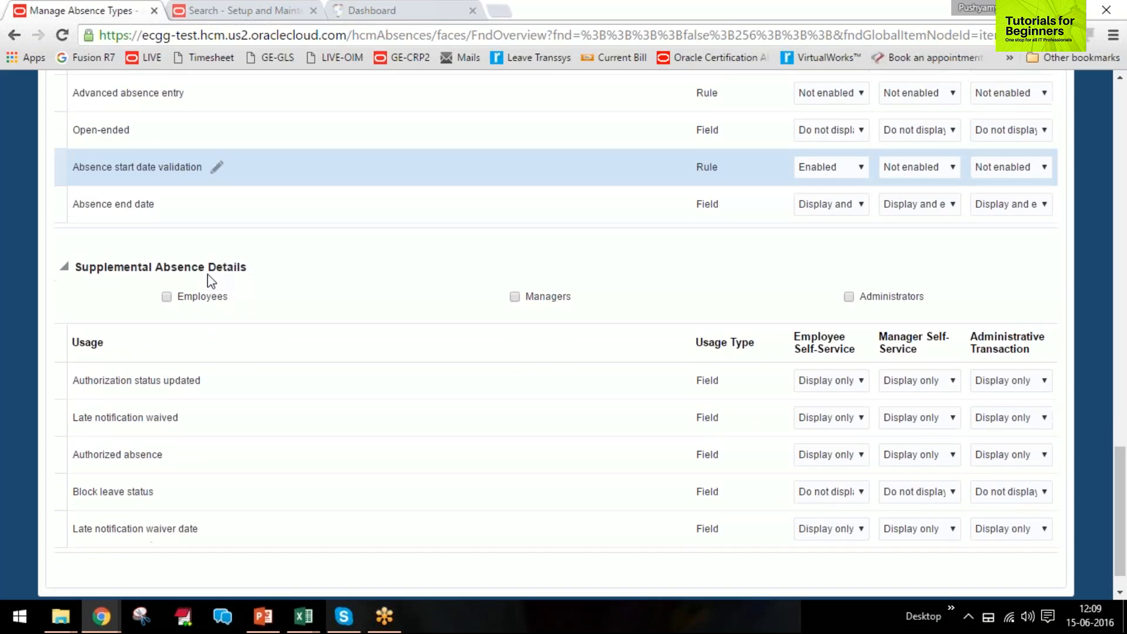
pyautogui.click(833, 209)
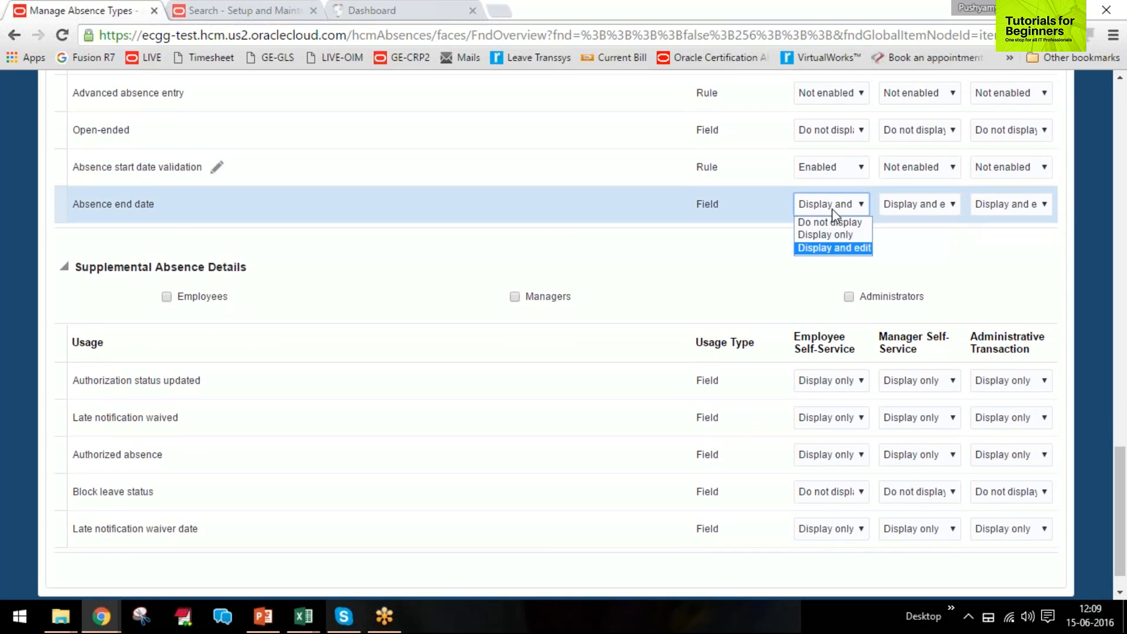
pyautogui.click(832, 209)
# Review the Supplemental Absence Details fields and recheck the Projected Balances and Dates and Duration settings
pyautogui.scroll(-1, 787, 213)
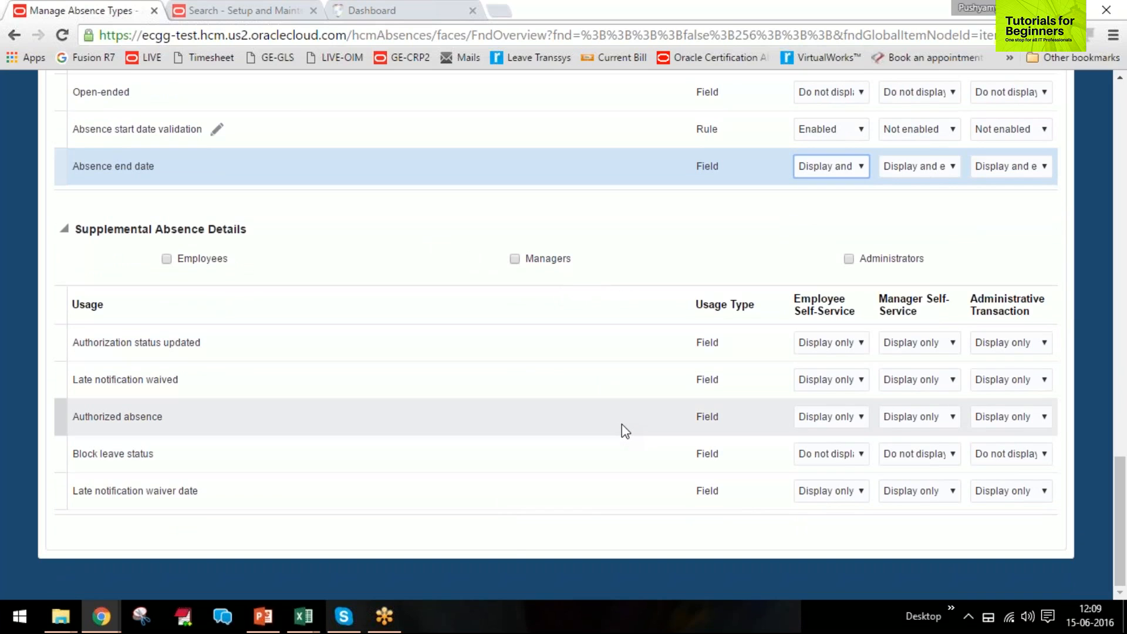
pyautogui.scroll(3, 616, 427)
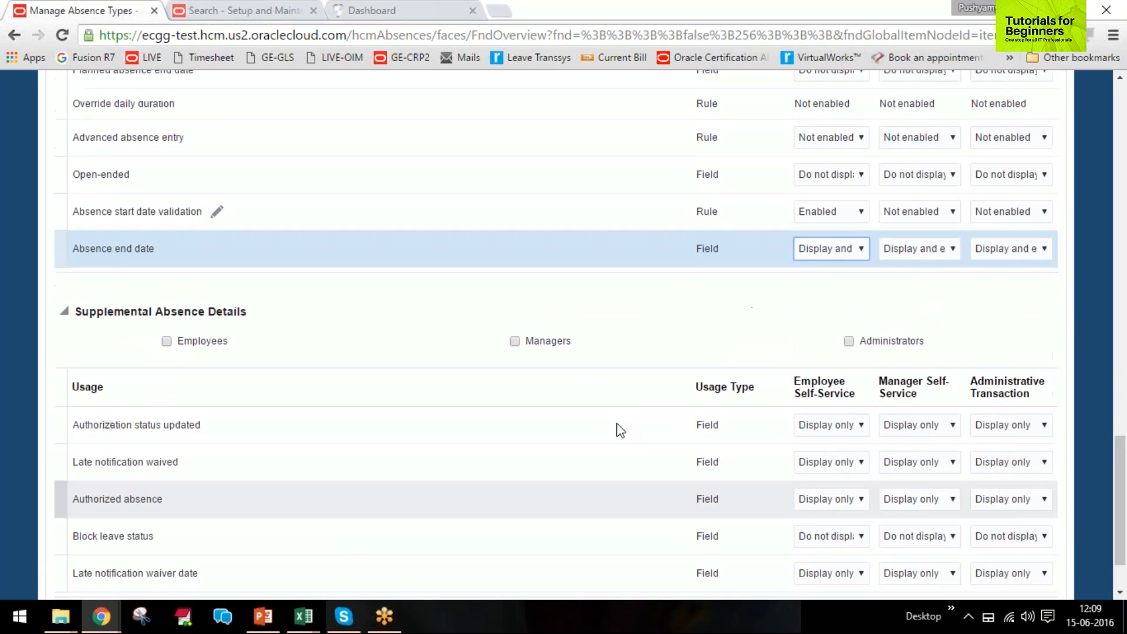
pyautogui.scroll(-3, 617, 440)
pyautogui.scroll(10, 626, 549)
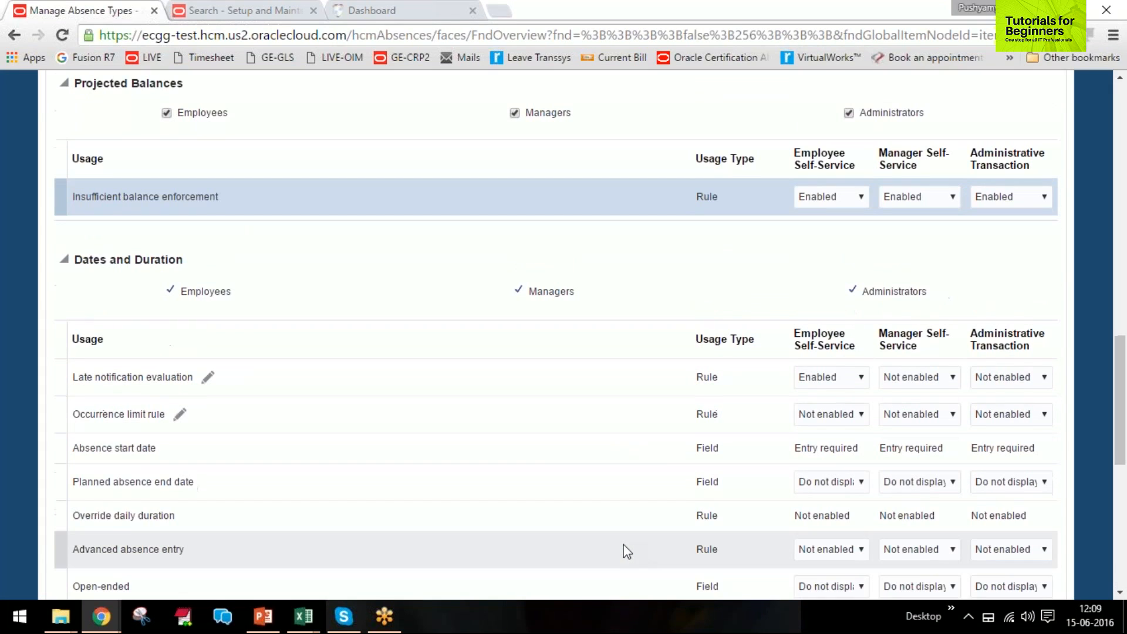
pyautogui.scroll(-3, 625, 519)
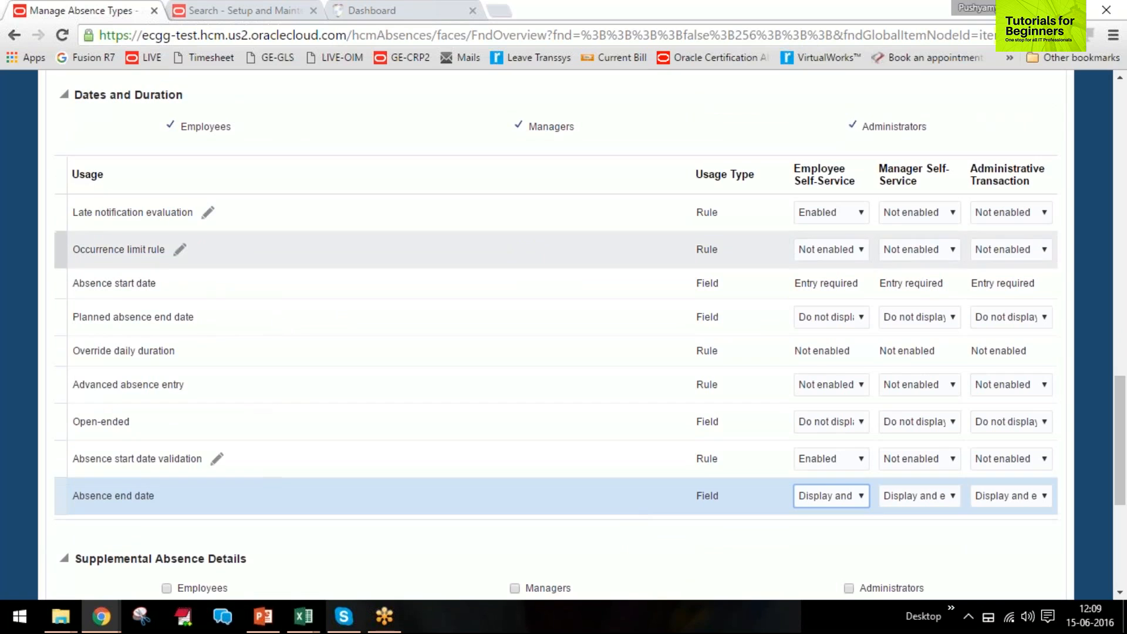
# Review the Projected Balances, Approval and Processing Rules, Qualified Entitlements and Primary Absence Details sections of the display features
pyautogui.scroll(2, 317, 460)
pyautogui.scroll(3, 321, 462)
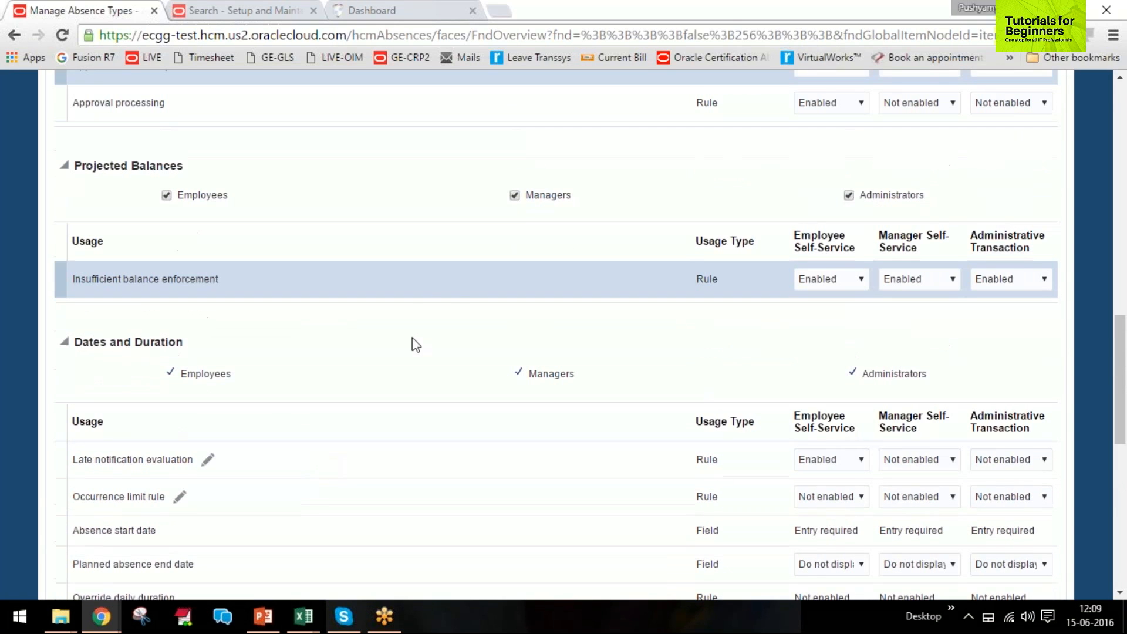
pyautogui.click(437, 271)
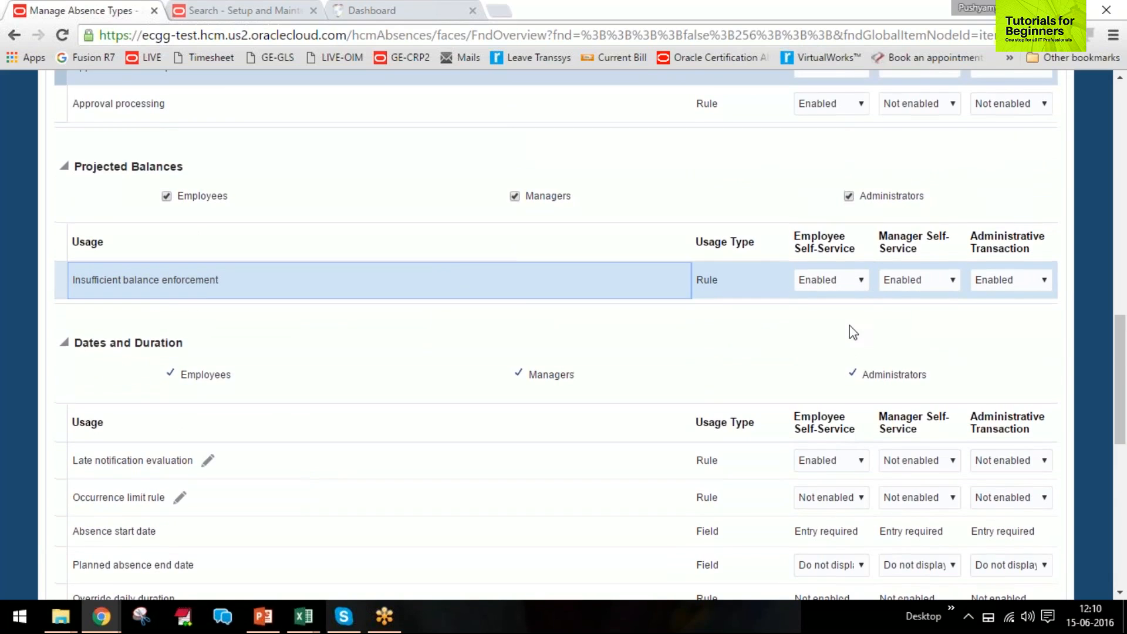
pyautogui.scroll(1, 850, 325)
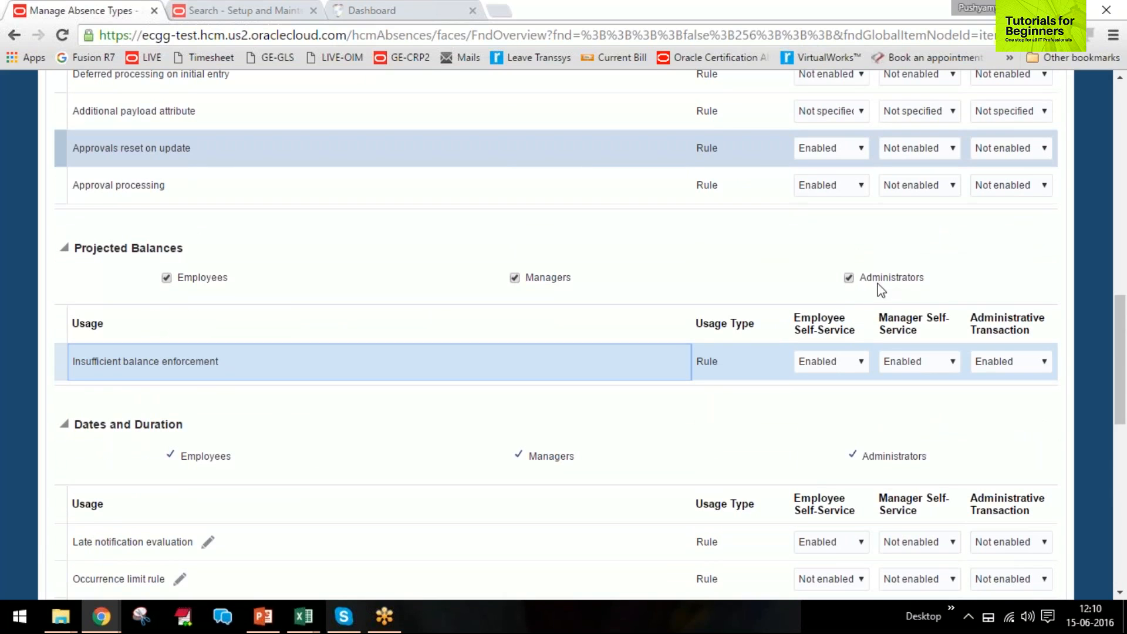
pyautogui.scroll(1, 925, 297)
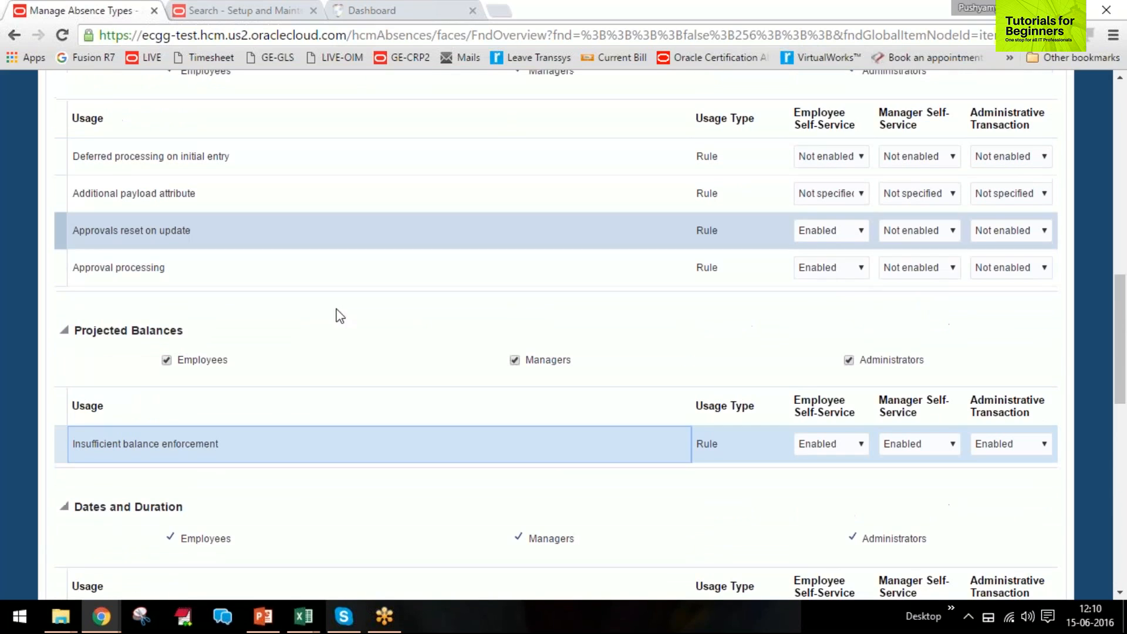
pyautogui.click(55, 220)
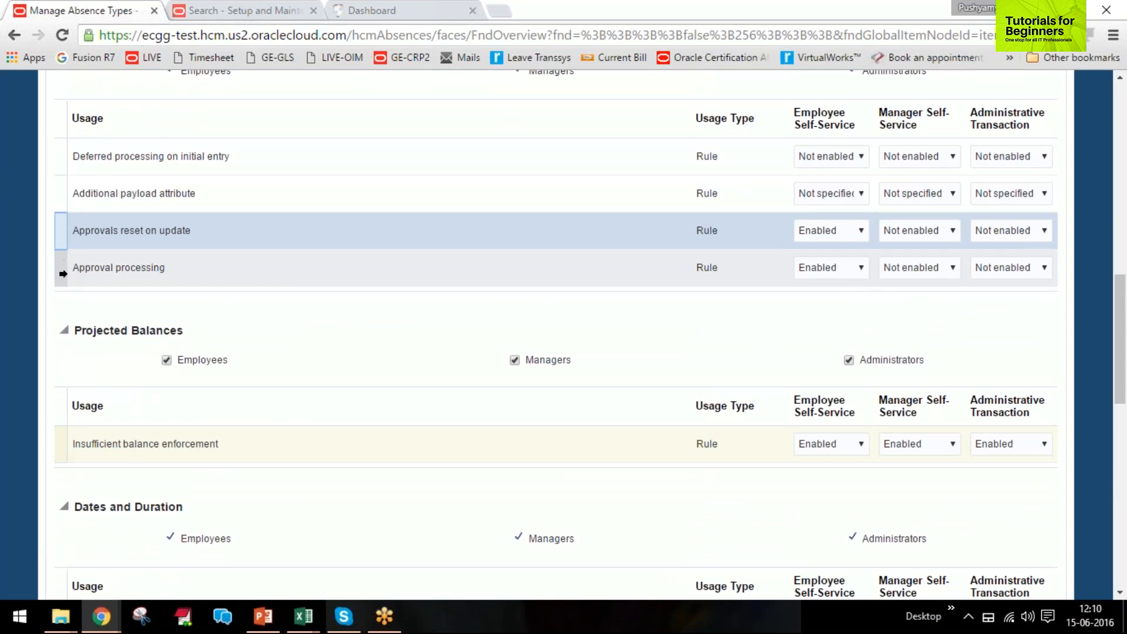
pyautogui.scroll(5, 707, 327)
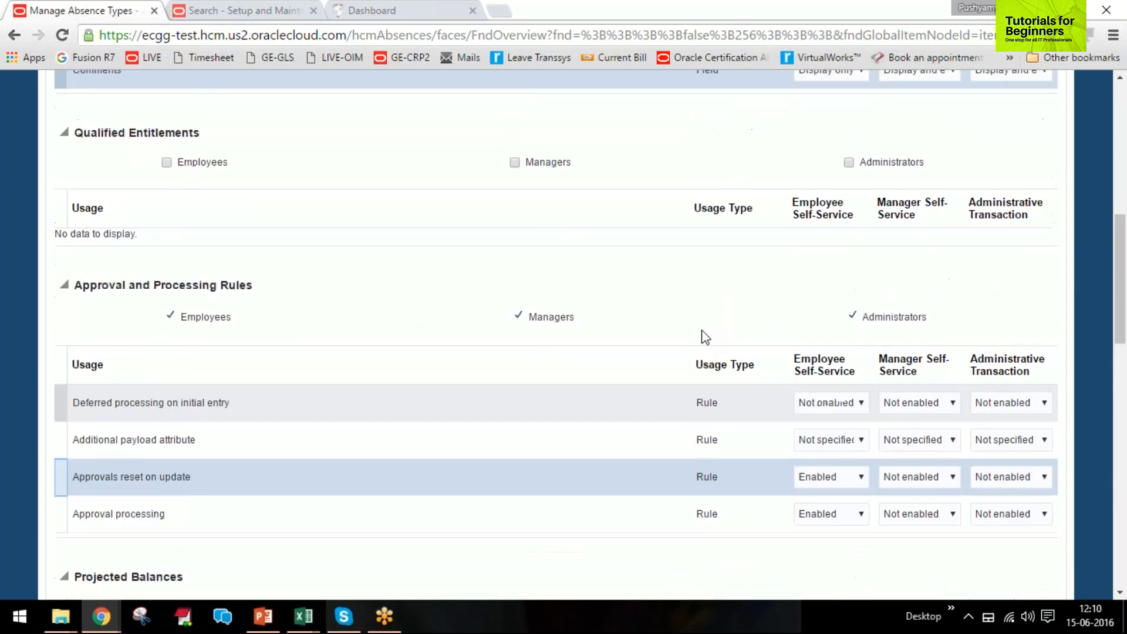
pyautogui.scroll(3, 704, 335)
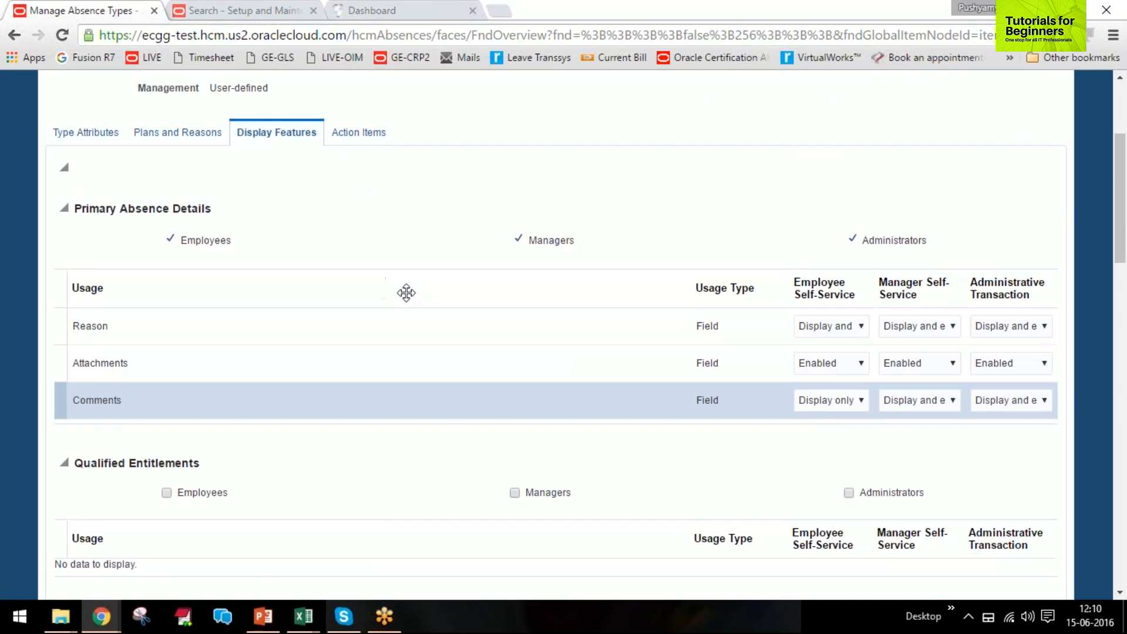
# Add the Medical Certificate certification with status Active to the absence type's action items
pyautogui.click(356, 139)
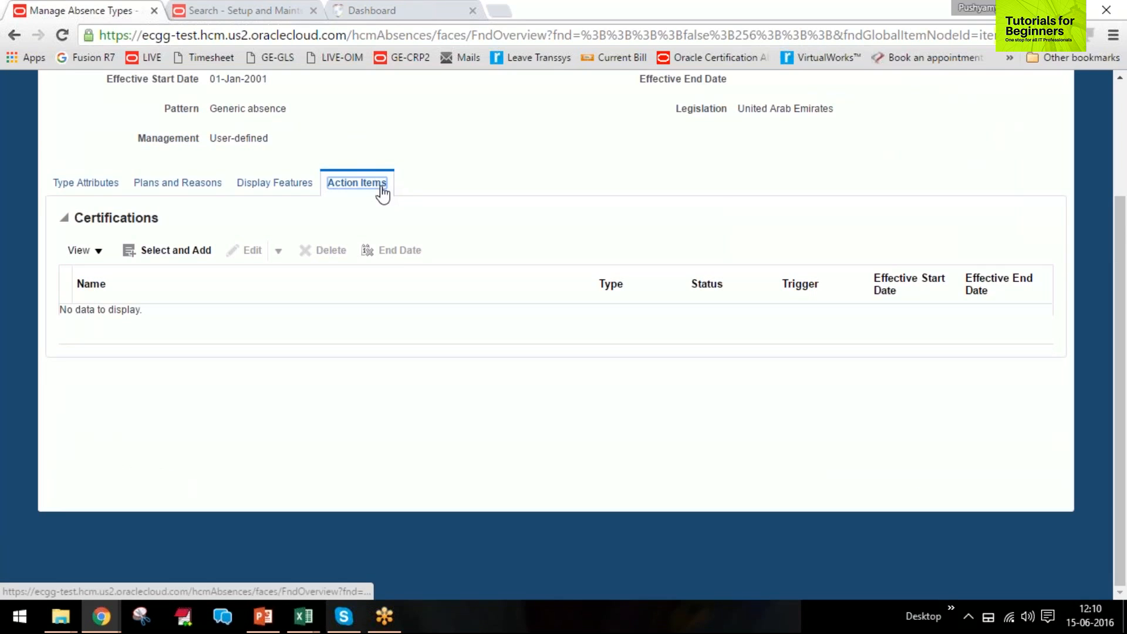
pyautogui.click(172, 247)
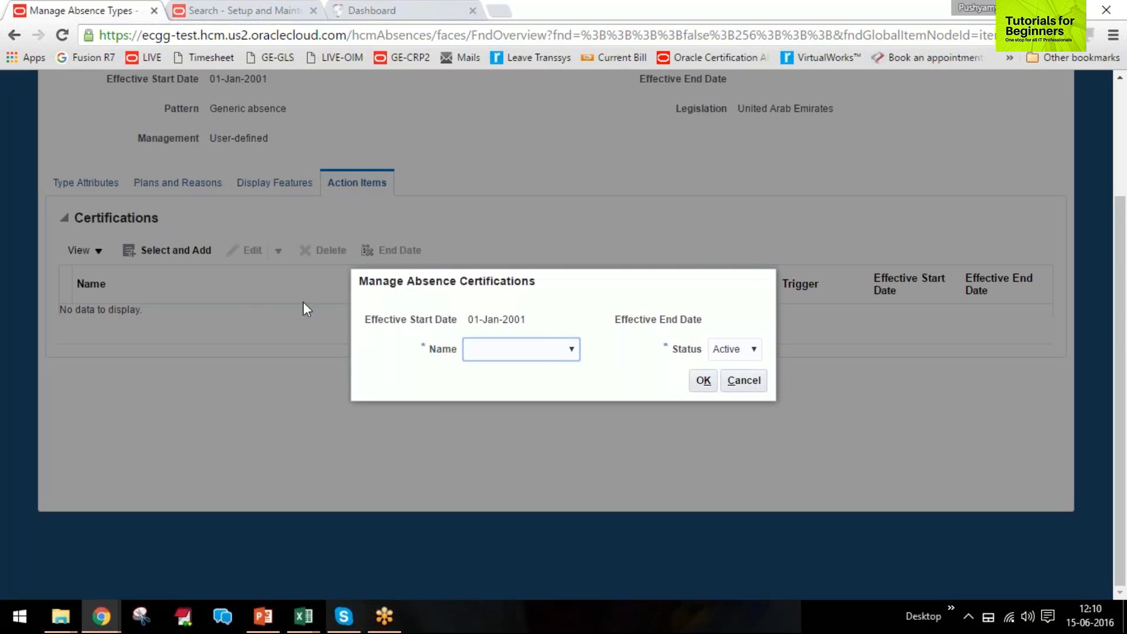
pyautogui.click(546, 355)
pyautogui.click(544, 377)
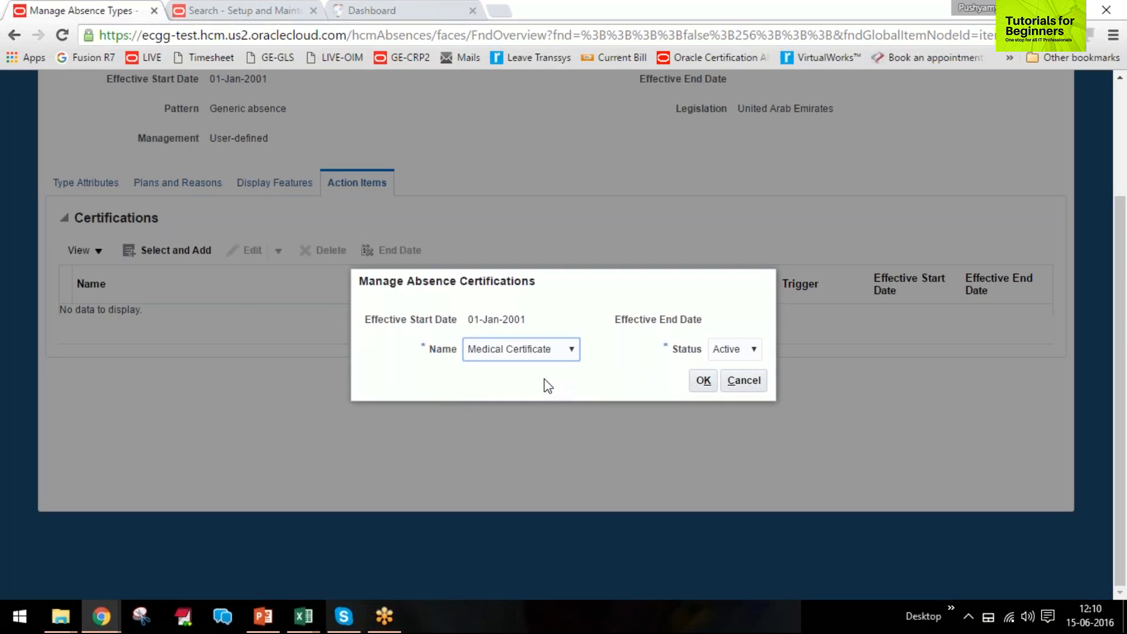
pyautogui.click(702, 380)
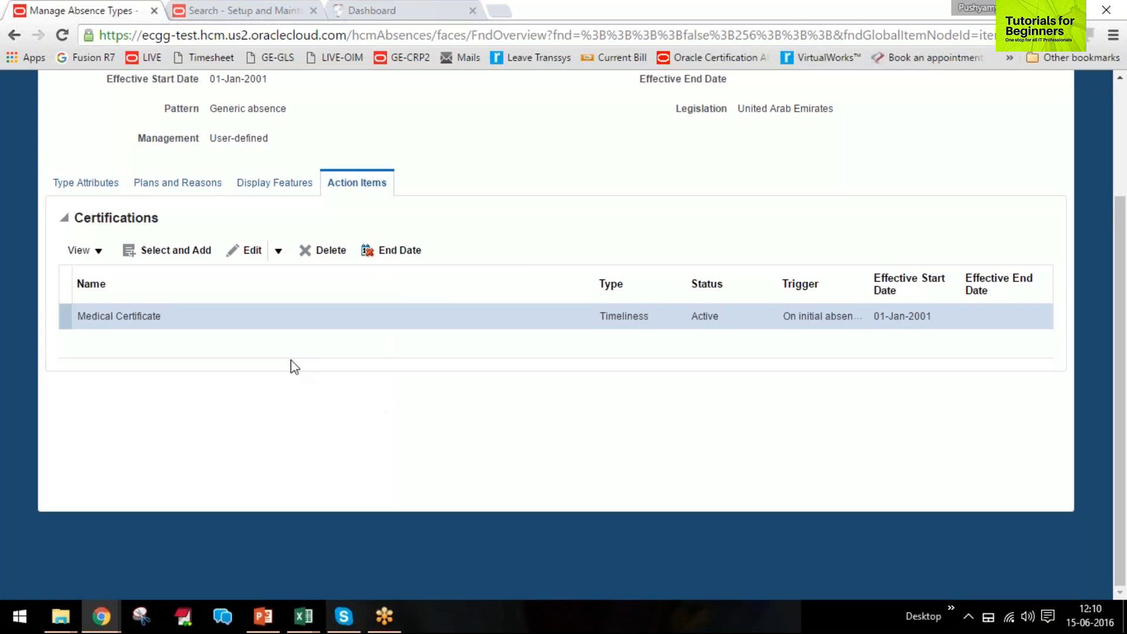
# Recheck the absence type's display features and certifications, and save and close the absence type
pyautogui.click(248, 188)
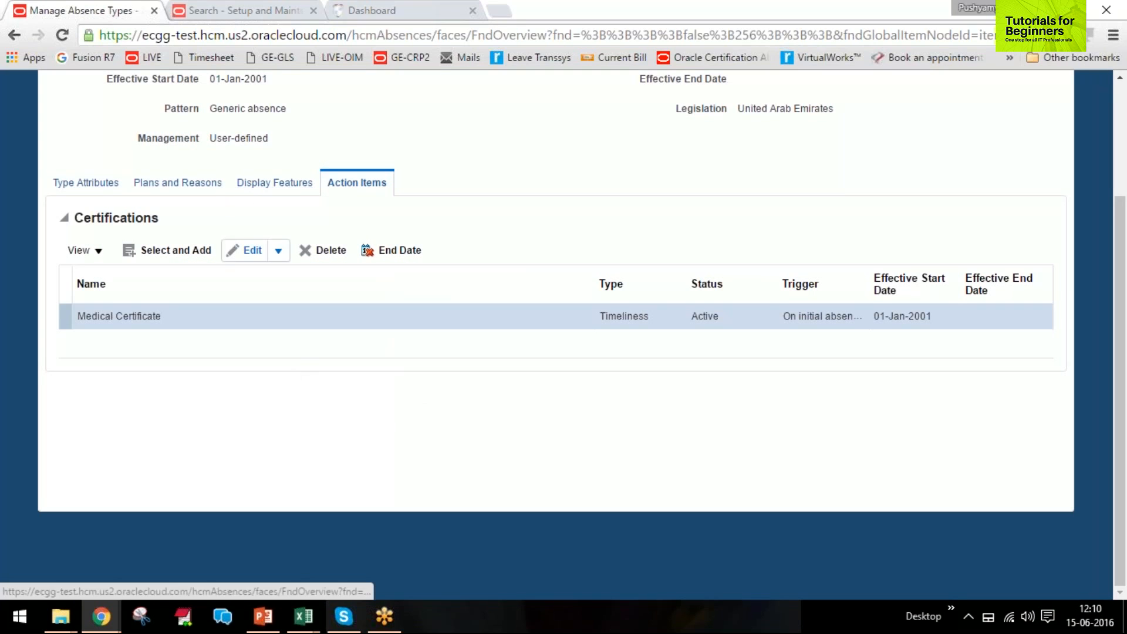
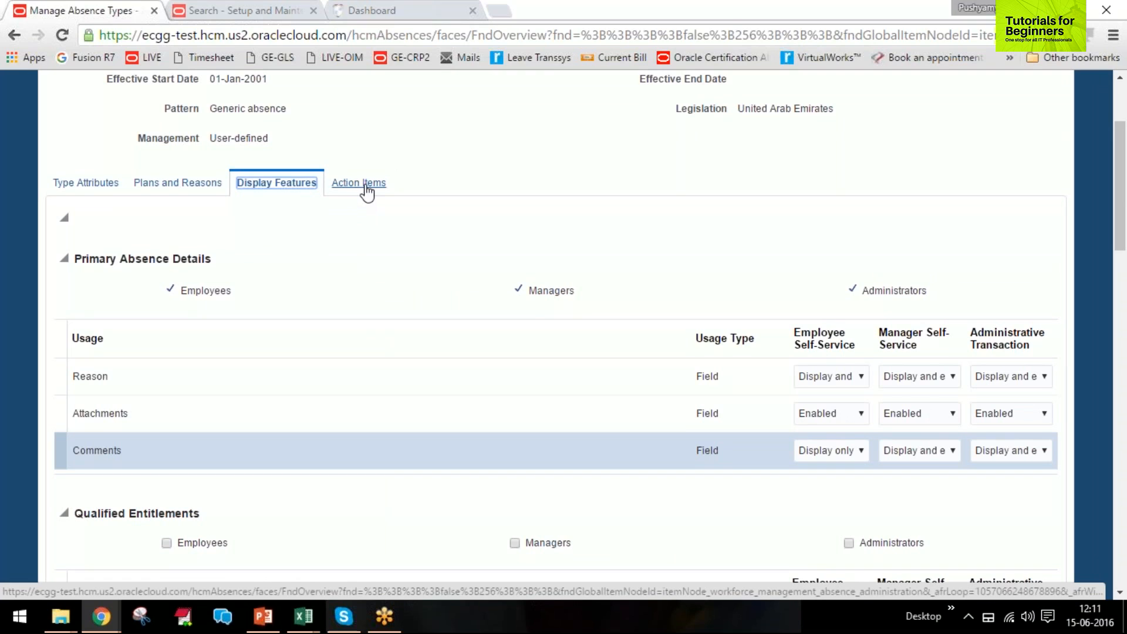
pyautogui.scroll(3, 367, 331)
pyautogui.click(358, 335)
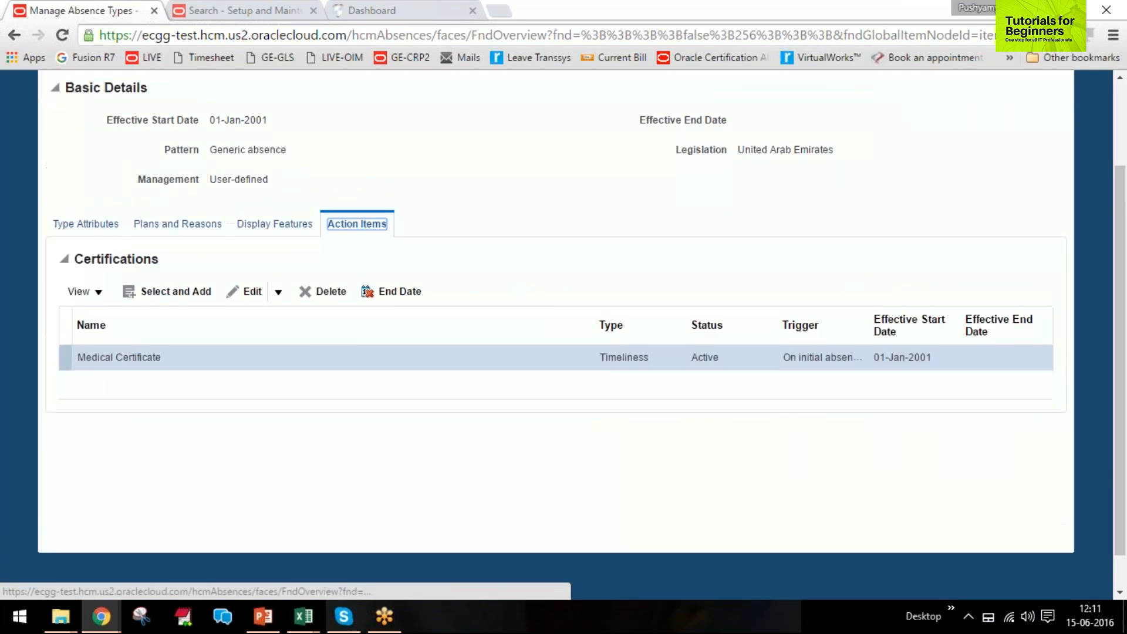
pyautogui.click(992, 128)
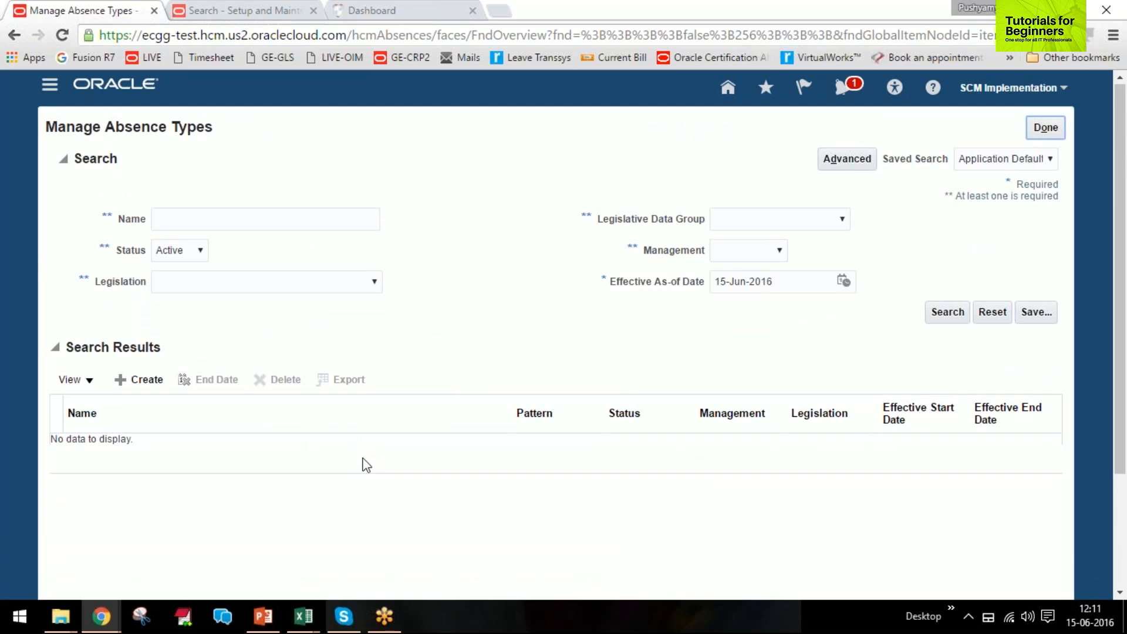
# Switch to the Training Agenda workbook in Excel and review the Absences topics from Repeating Time Periods to Scheduling and Maintaining Absences
pyautogui.moveTo(304, 617)
pyautogui.click(340, 563)
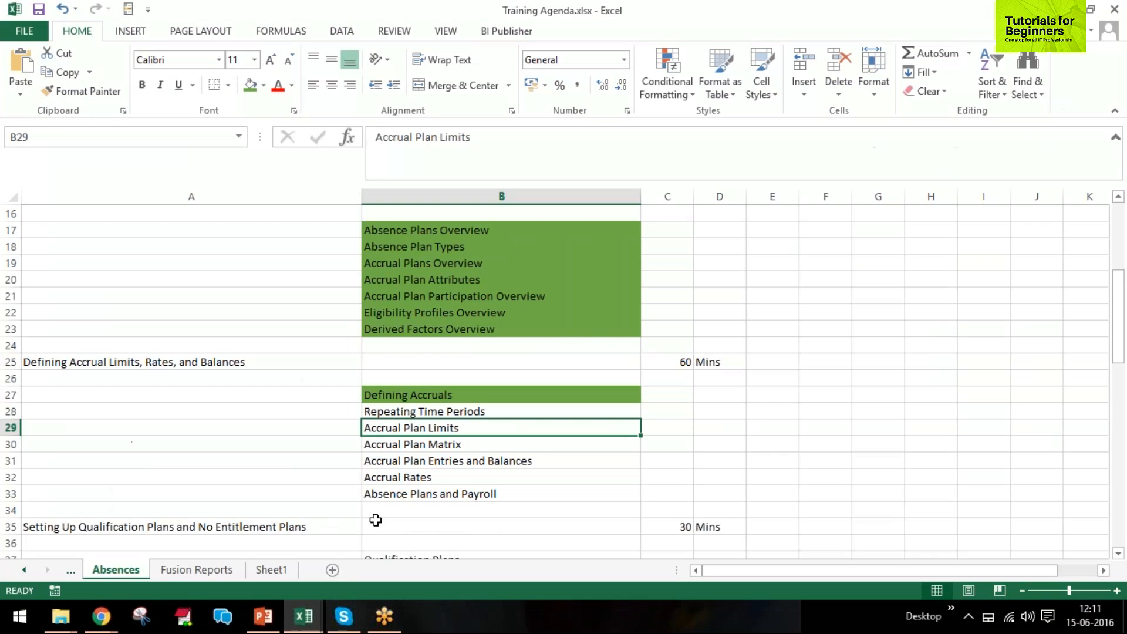
pyautogui.moveTo(449, 411); pyautogui.dragTo(447, 496)
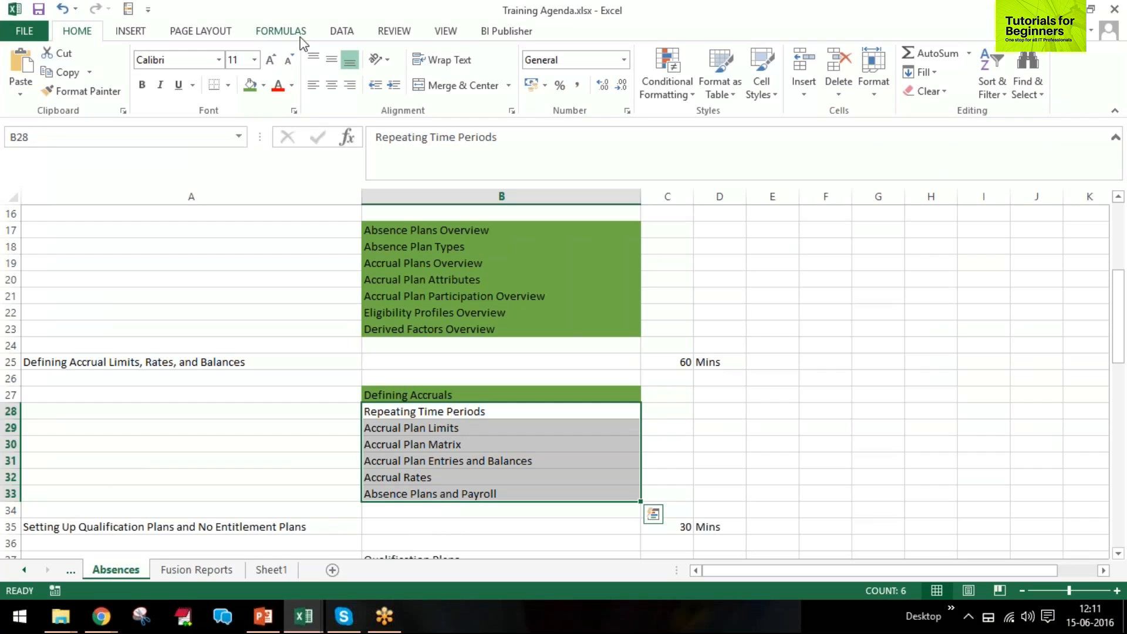
pyautogui.scroll(-5, 549, 359)
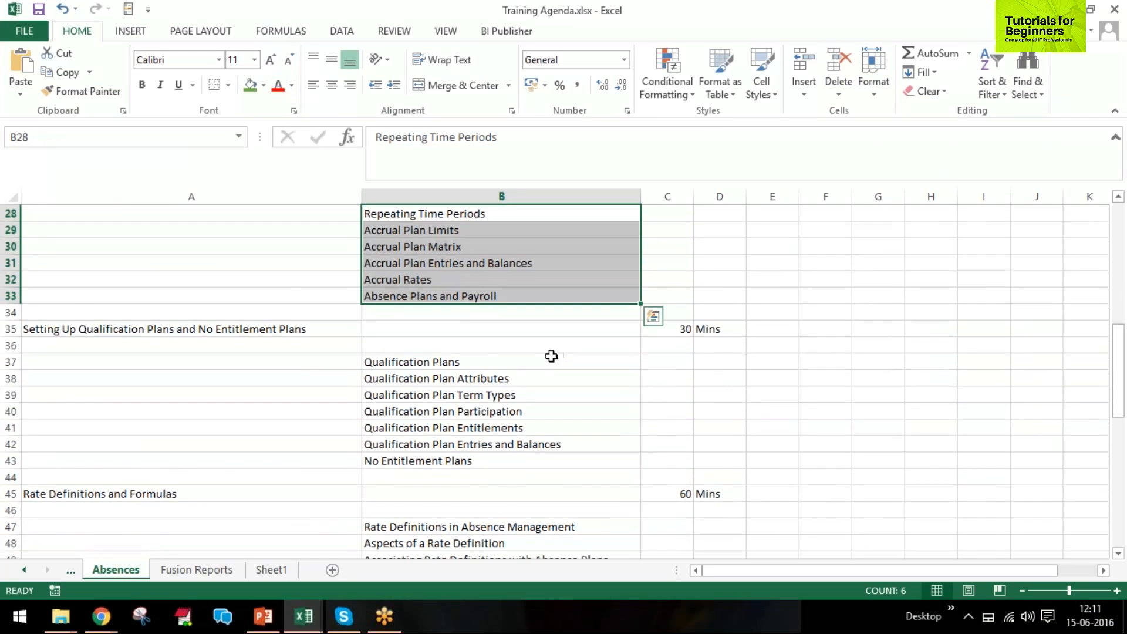
pyautogui.scroll(-3, 549, 359)
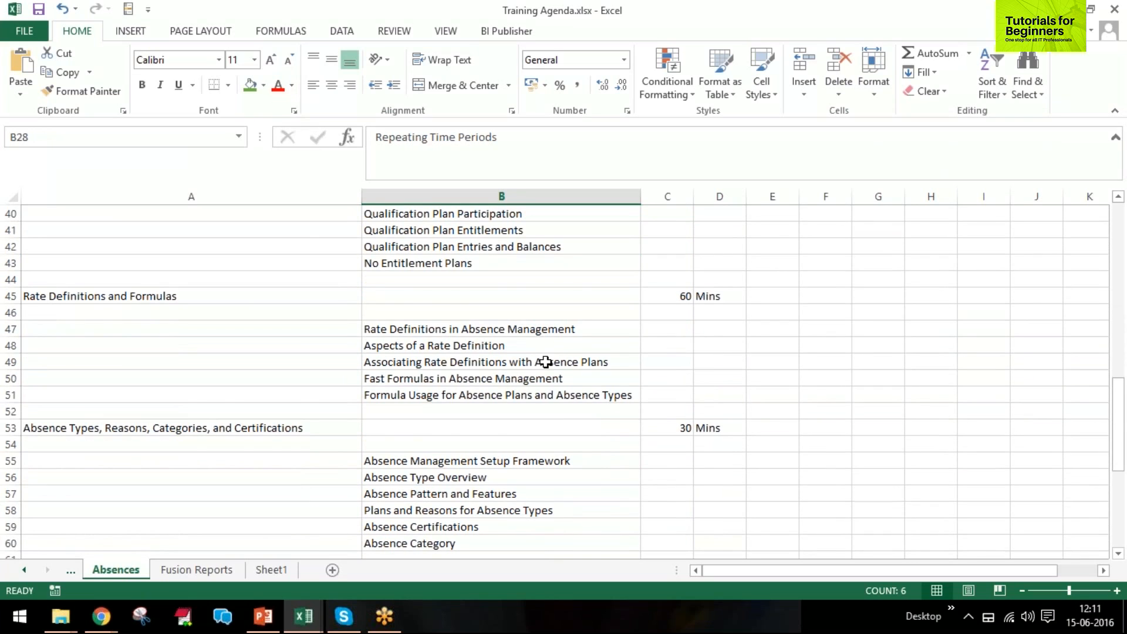
pyautogui.scroll(-3, 546, 361)
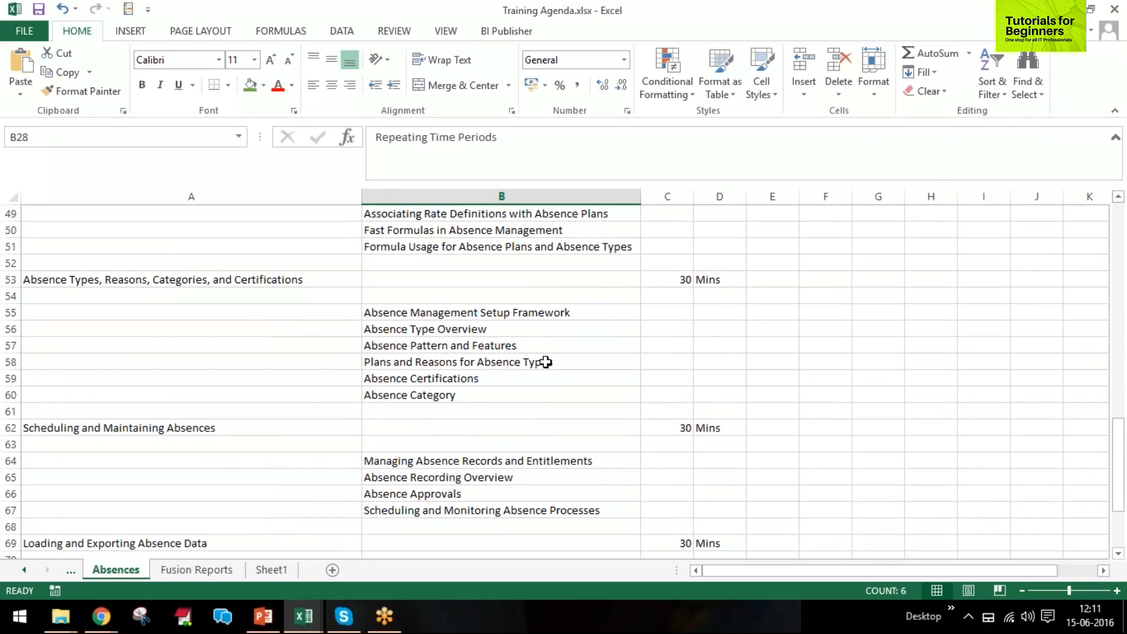
# Return to Oracle HCM Cloud in the browser, open Setup and Maintenance and search it for "approval%transa"
pyautogui.hotkey('alt', 'Tab')
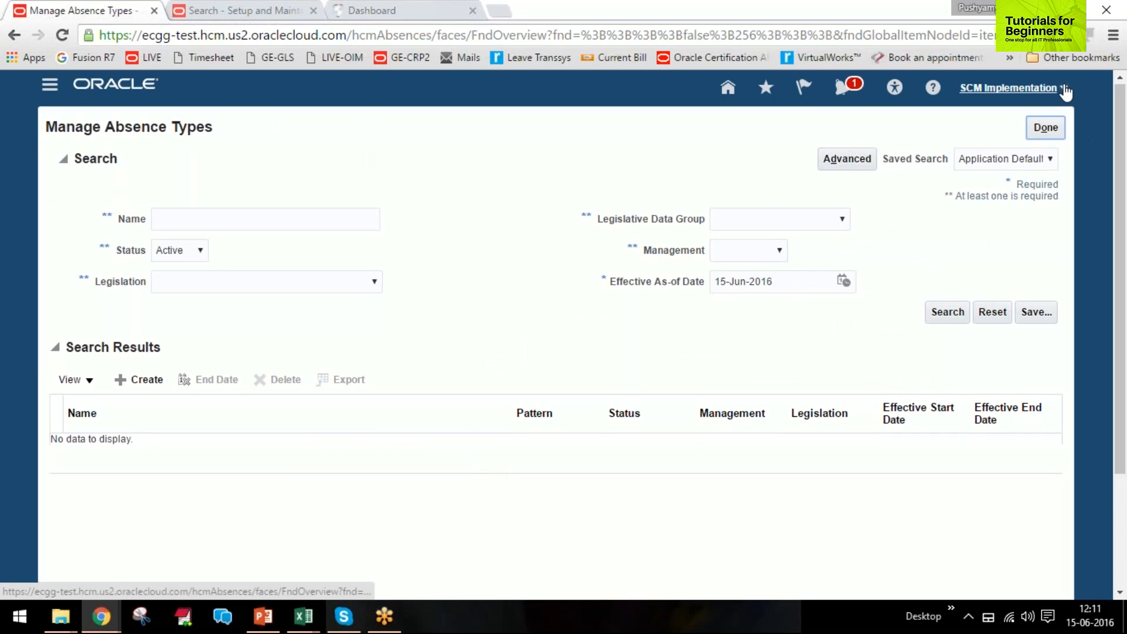
pyautogui.click(1064, 90)
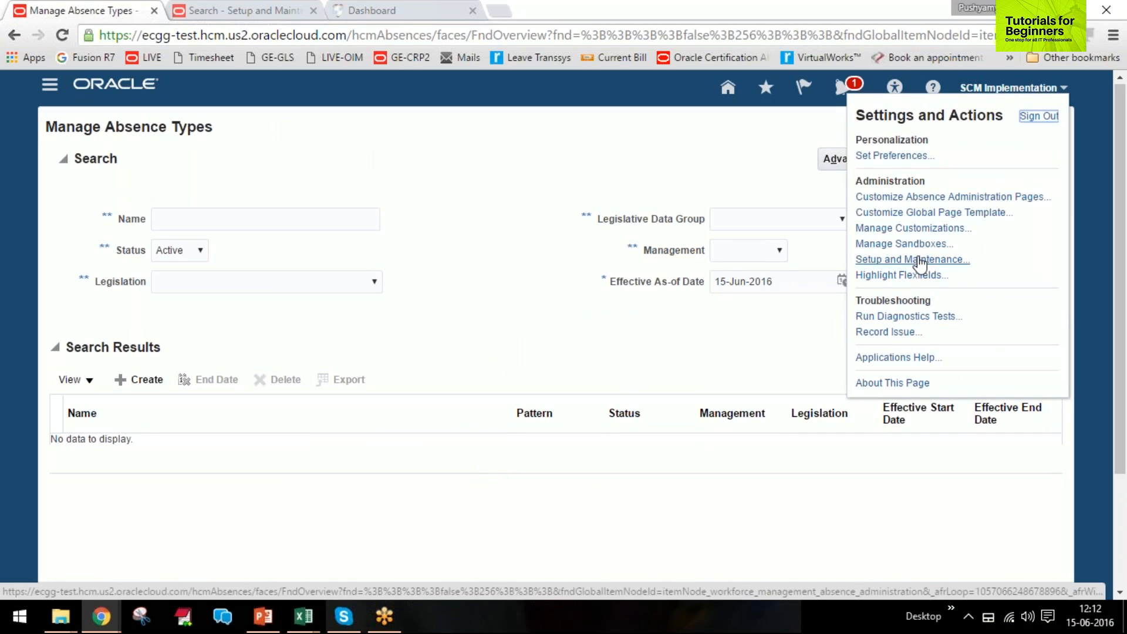
pyautogui.click(920, 261)
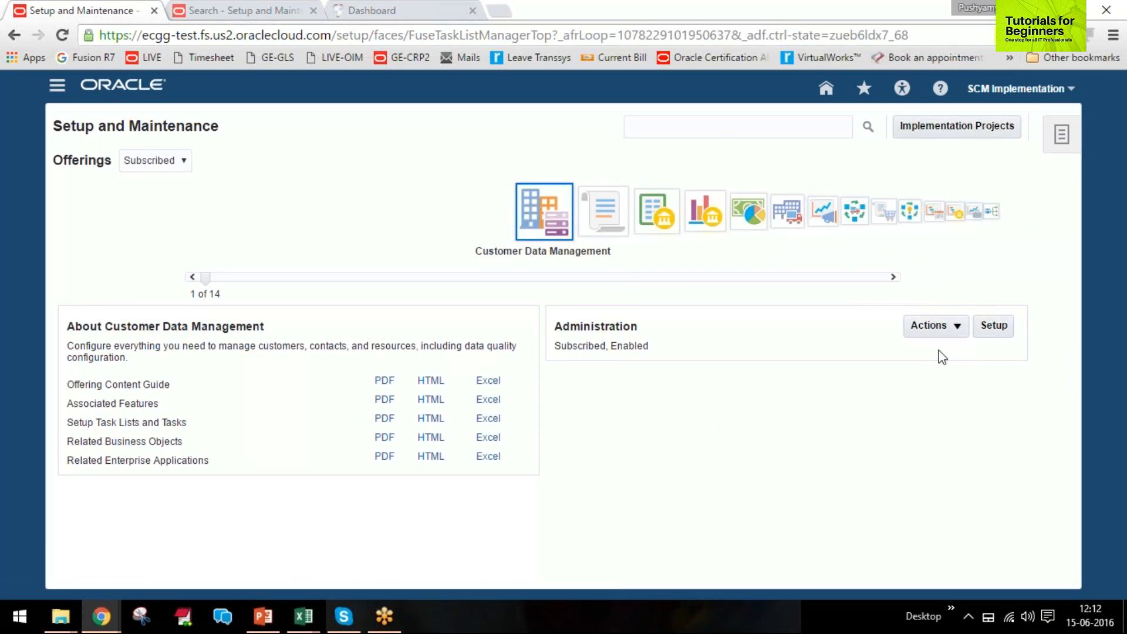
pyautogui.click(722, 136)
pyautogui.write('approval%transa')
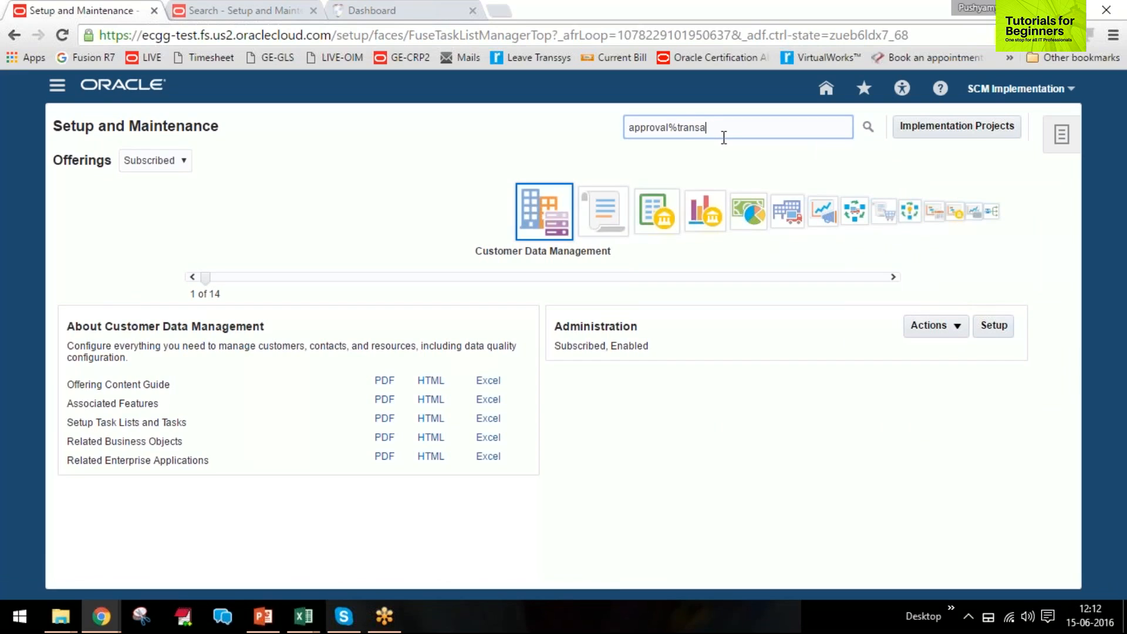
pyautogui.press('Return')
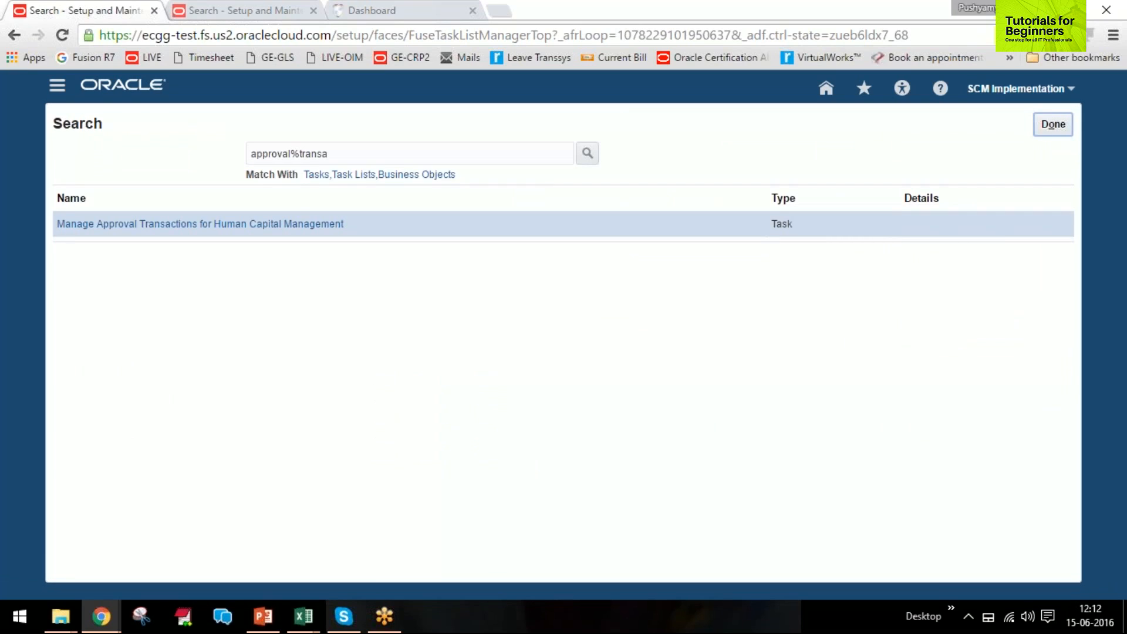
# Go back to Setup and Maintenance, search for "approval" and open the Manage Approval Transactions for Human Capital Management task
pyautogui.hotkey('alt', 'Left')
pyautogui.hotkey('alt', 'Left')
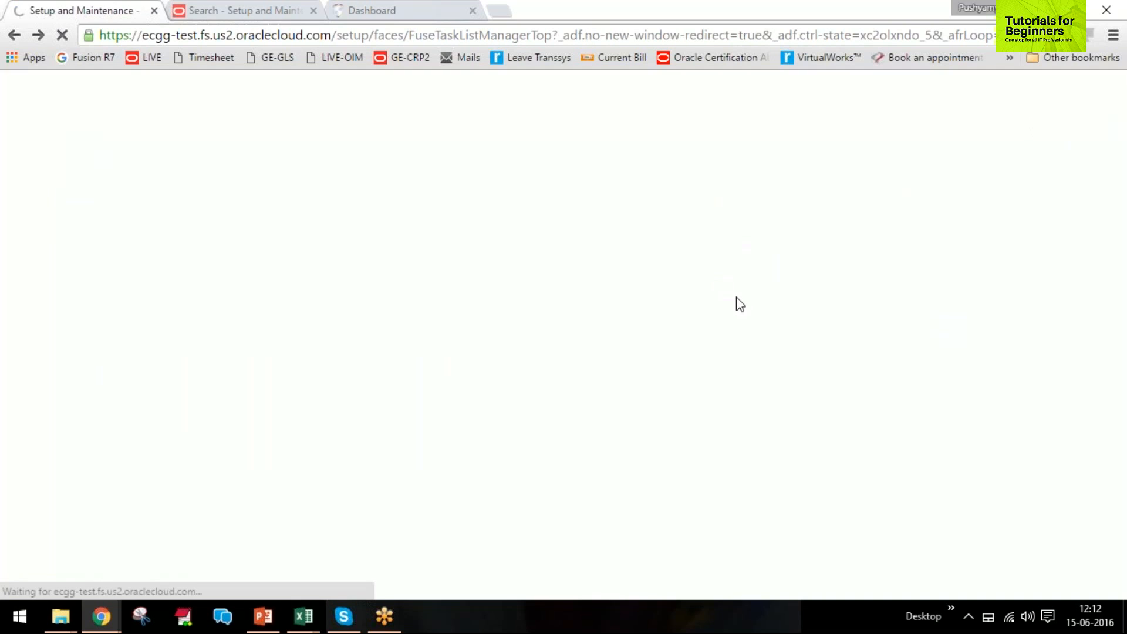
pyautogui.click(672, 131)
pyautogui.write('approval')
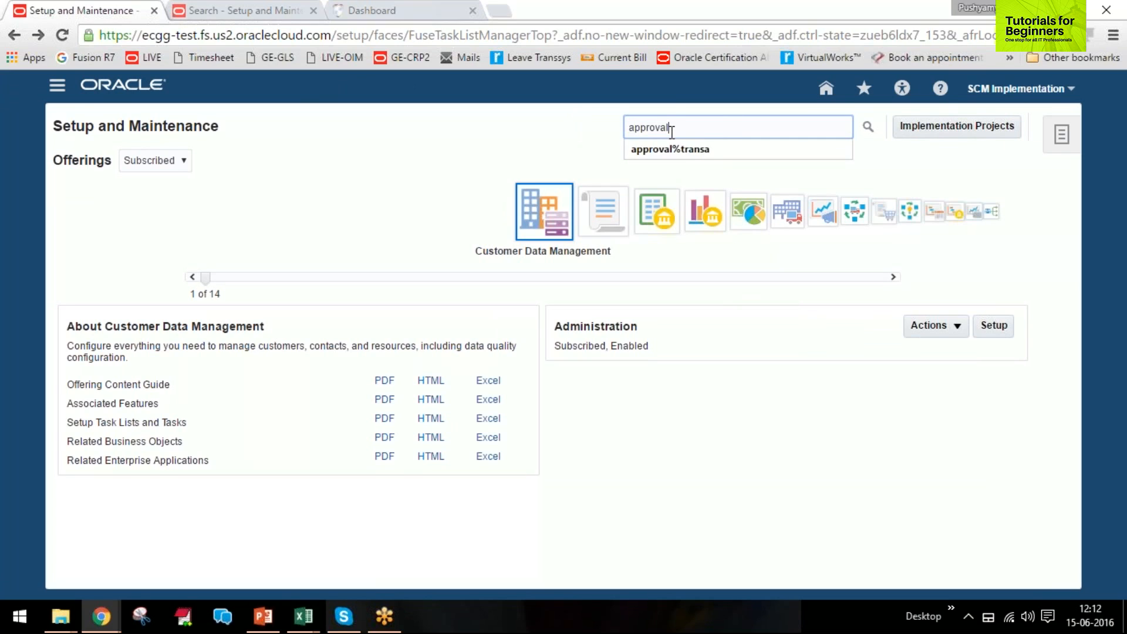
pyautogui.press('Return')
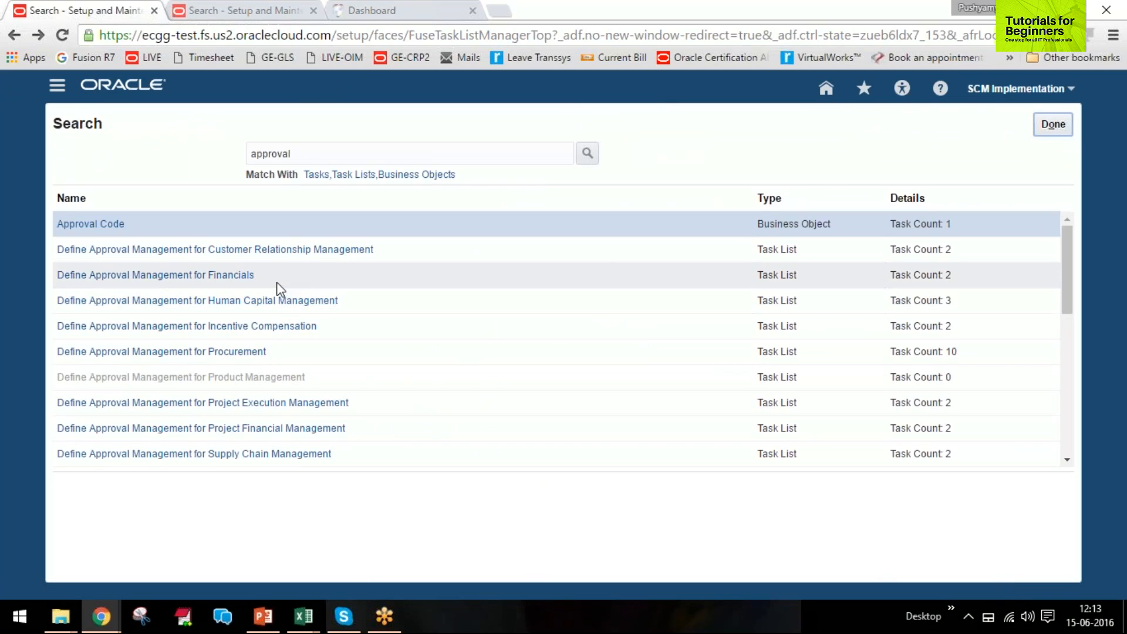
pyautogui.scroll(-2, 272, 350)
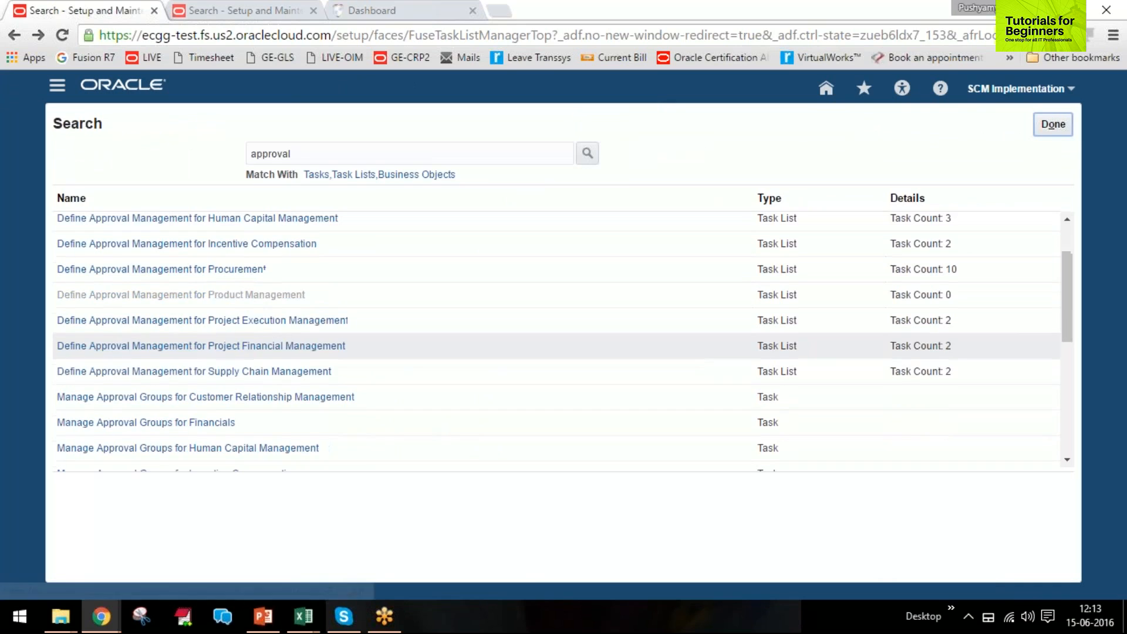
pyautogui.scroll(-2, 258, 361)
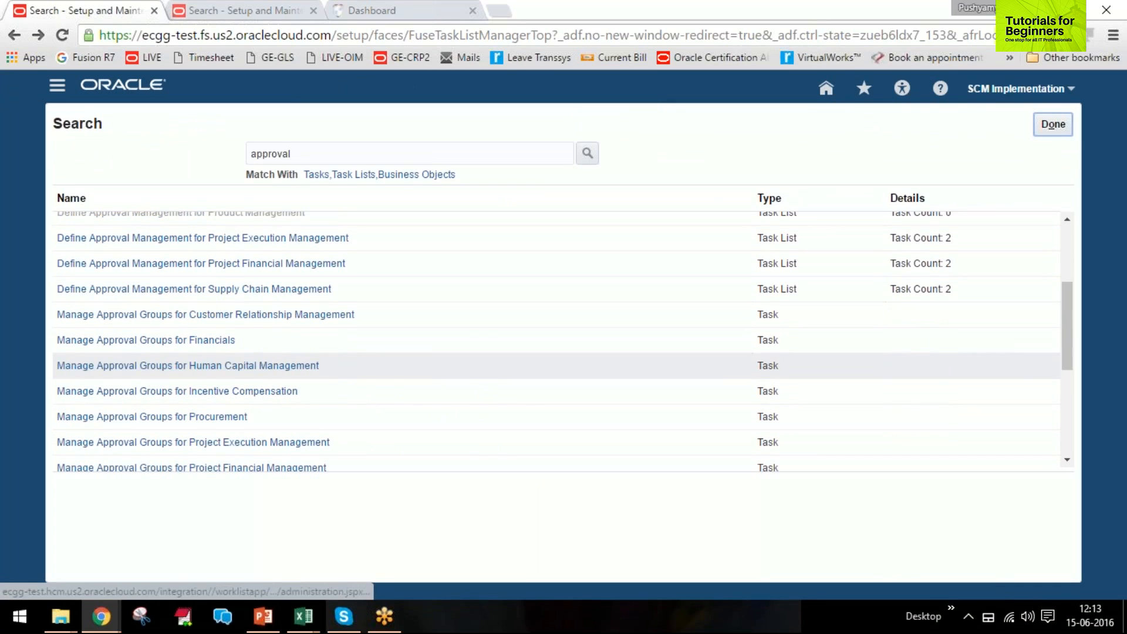
pyautogui.scroll(-2, 305, 390)
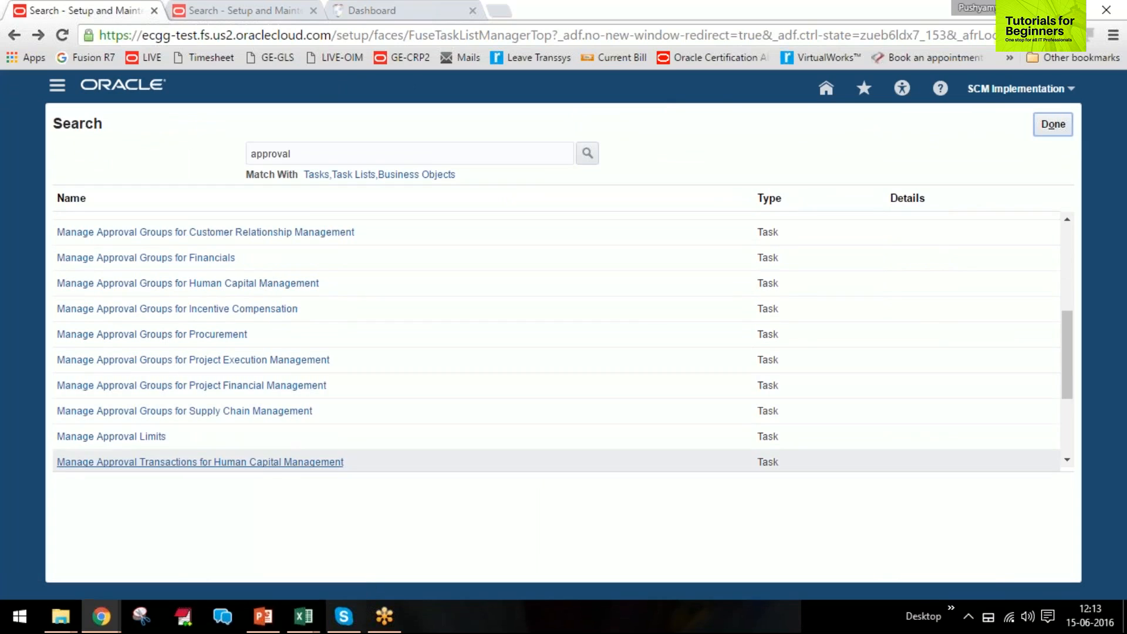
pyautogui.click(265, 462)
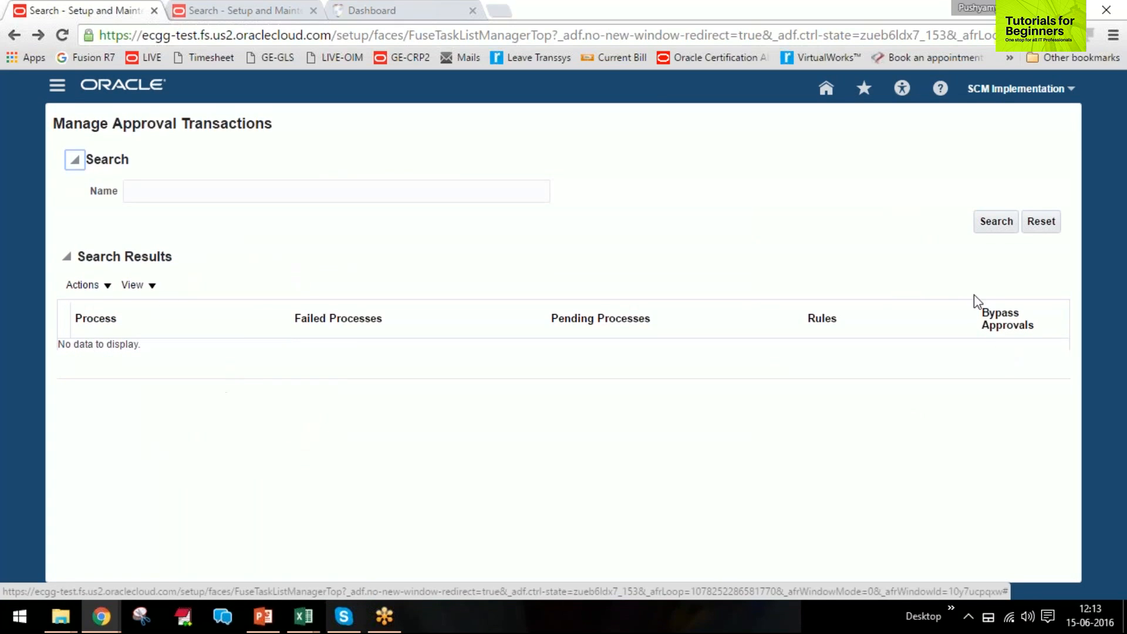
# Search the approval transactions by the name "Absence" and select the Global Absence Recording process
pyautogui.click(322, 188)
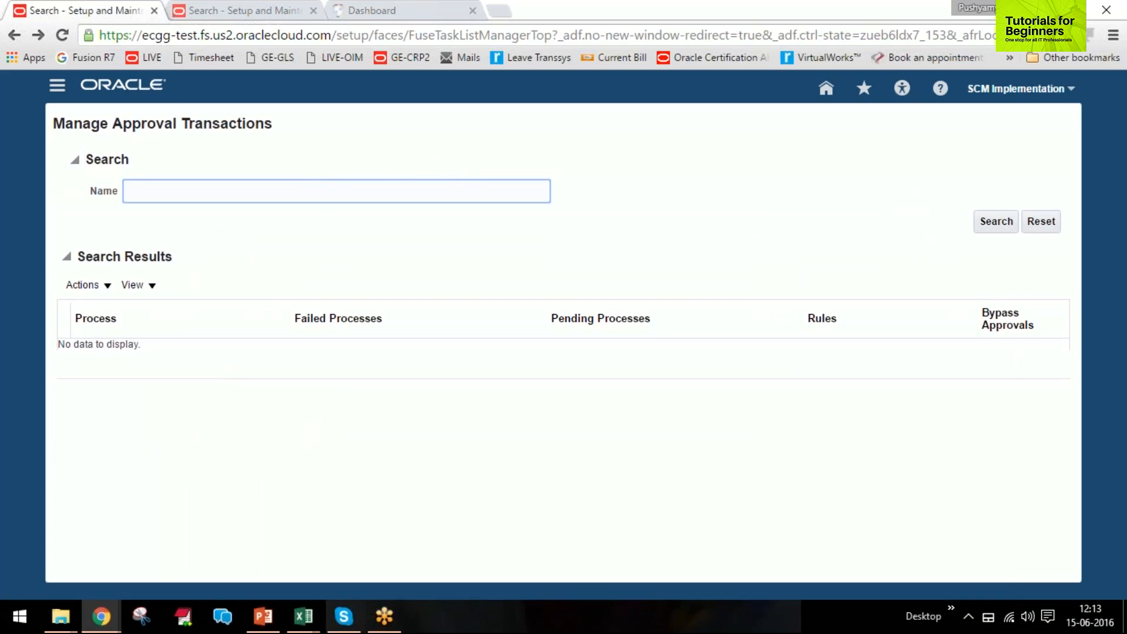
pyautogui.write('Absence')
pyautogui.press('Return')
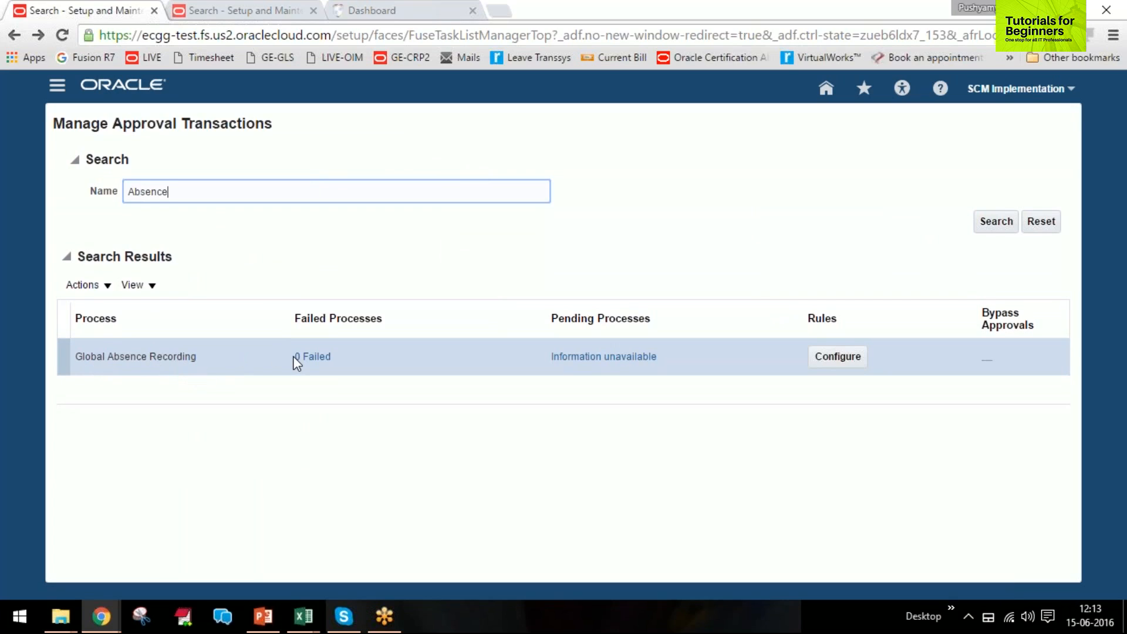
pyautogui.moveTo(294, 357); pyautogui.dragTo(369, 356)
pyautogui.click(369, 355)
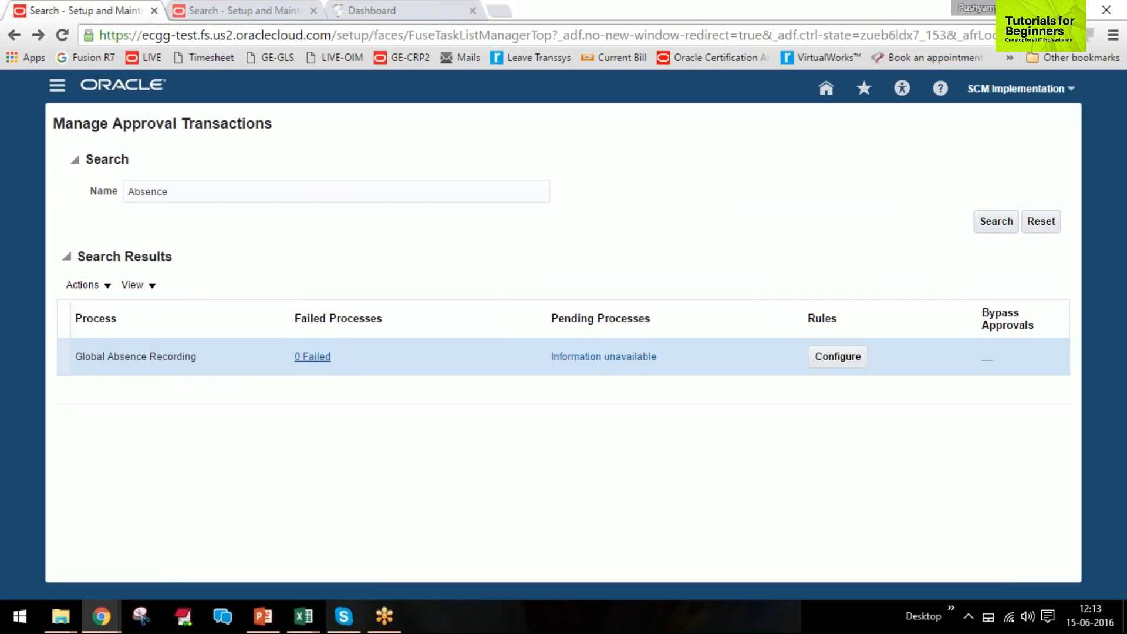
# Check the failed processes of Global Absence Recording, return to the transaction list and open its approval rules configuration
pyautogui.click(314, 356)
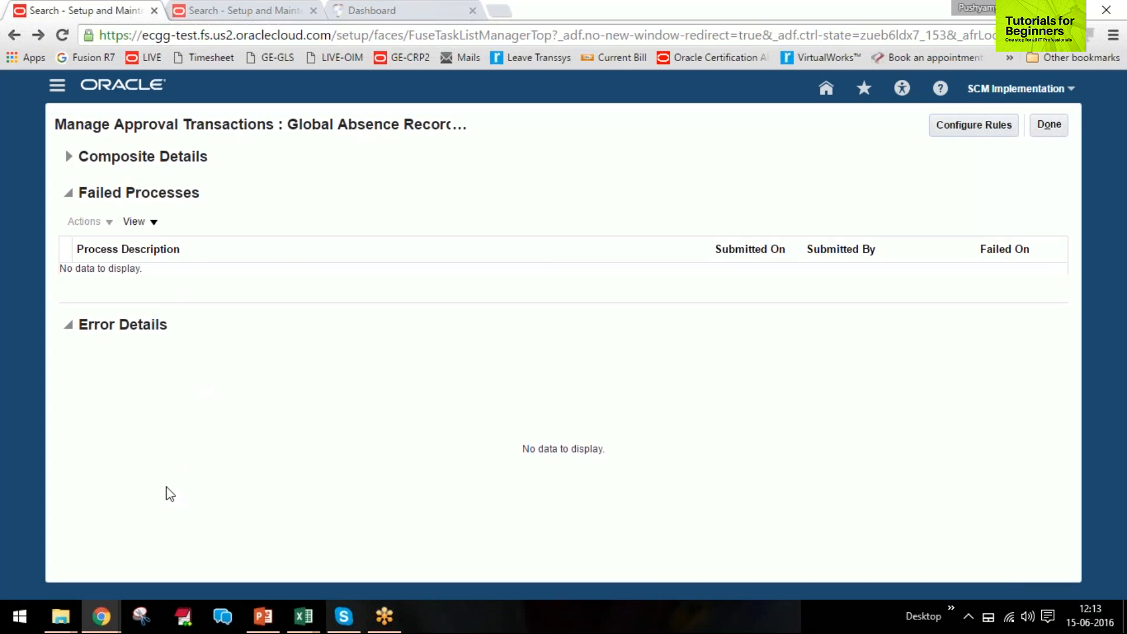
pyautogui.click(1050, 125)
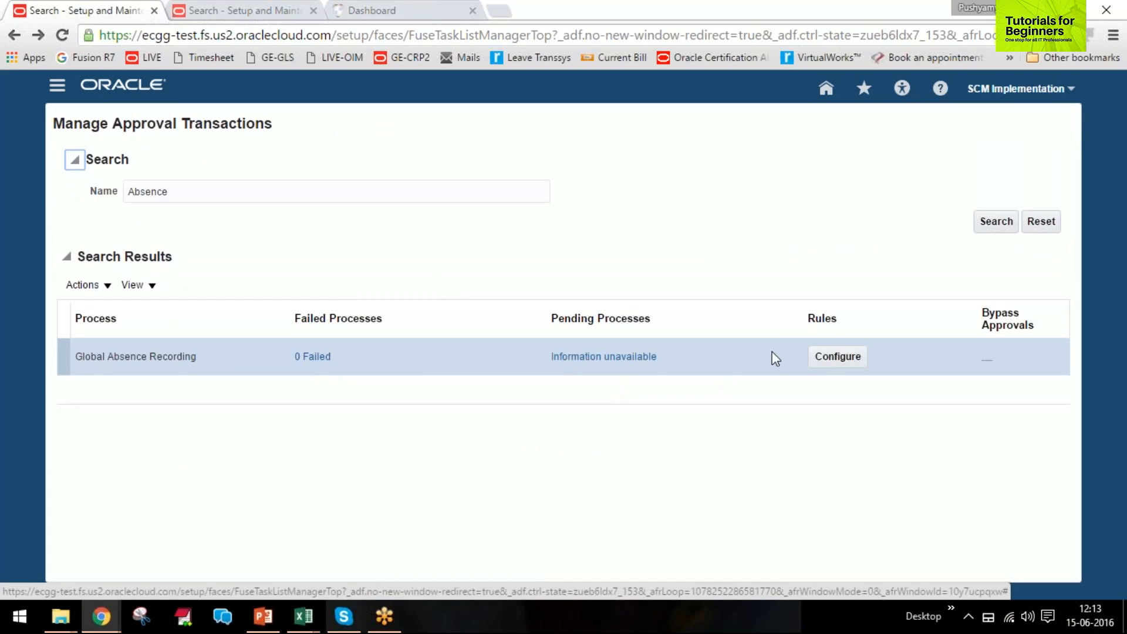
pyautogui.click(832, 358)
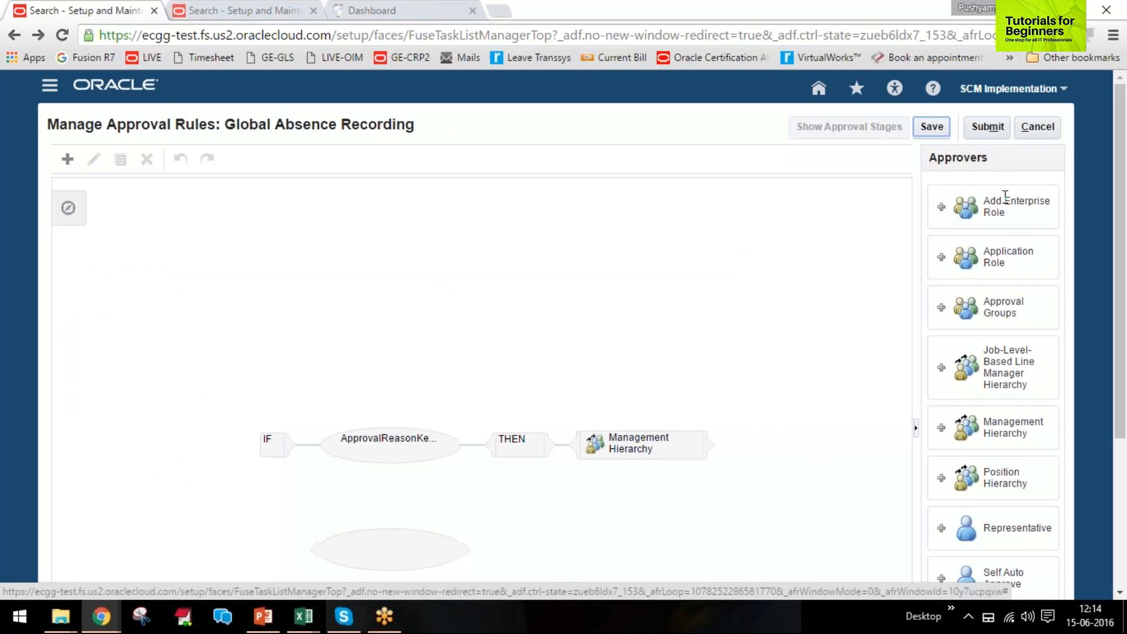
# Review the available approver types, from Add Enterprise Role to Users, for the Global Absence Recording rules
pyautogui.scroll(-3, 991, 256)
pyautogui.scroll(3, 991, 256)
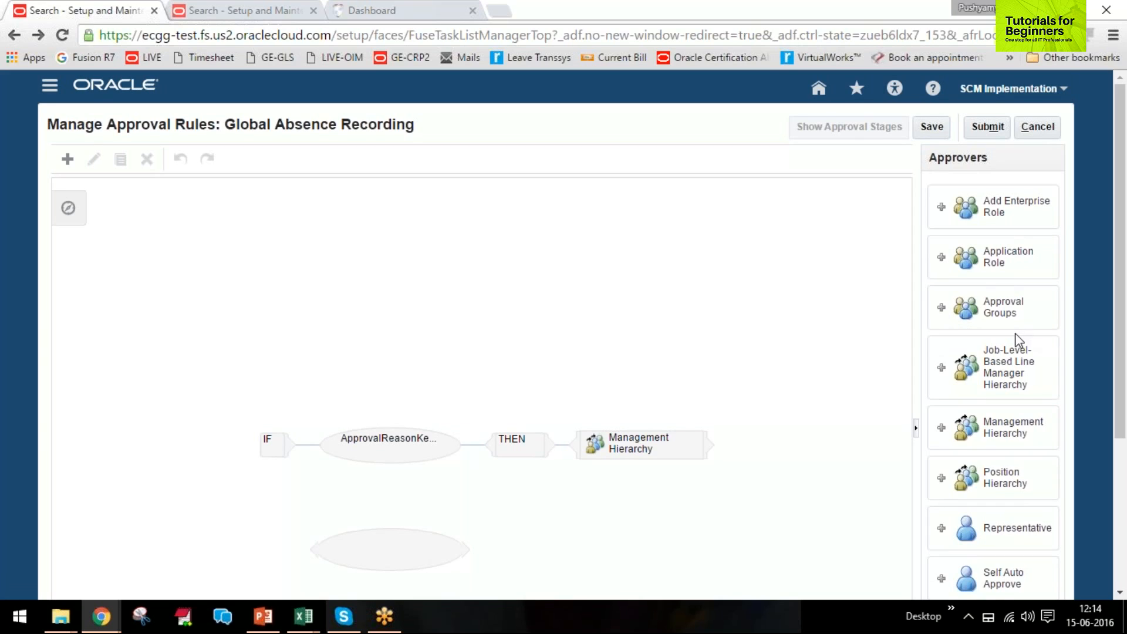
pyautogui.scroll(-2, 1016, 332)
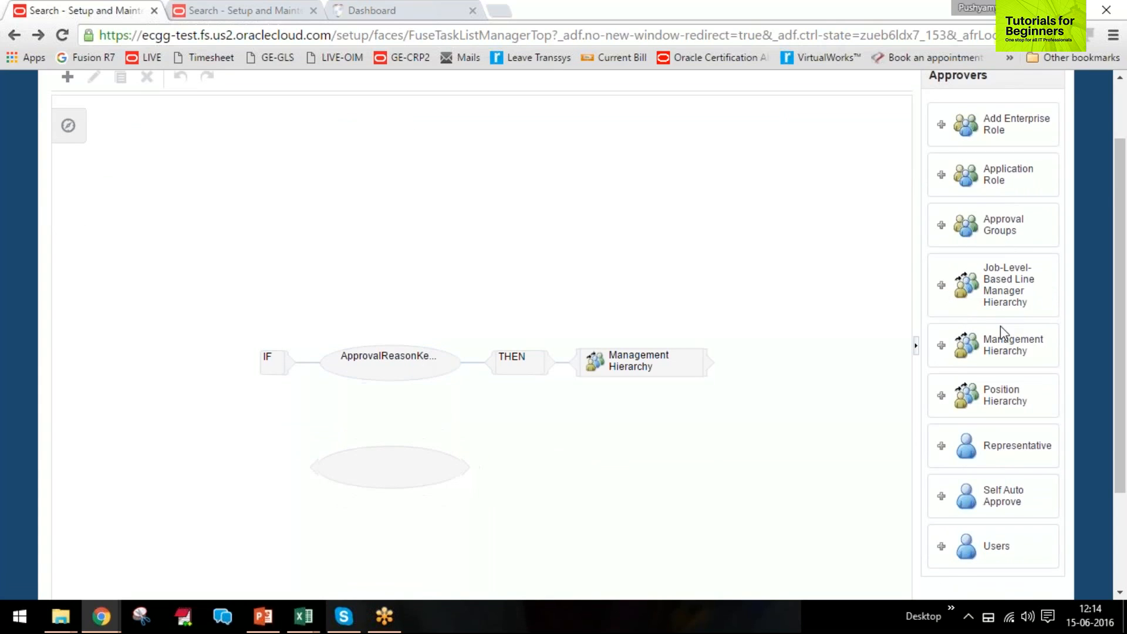
pyautogui.scroll(-2, 991, 329)
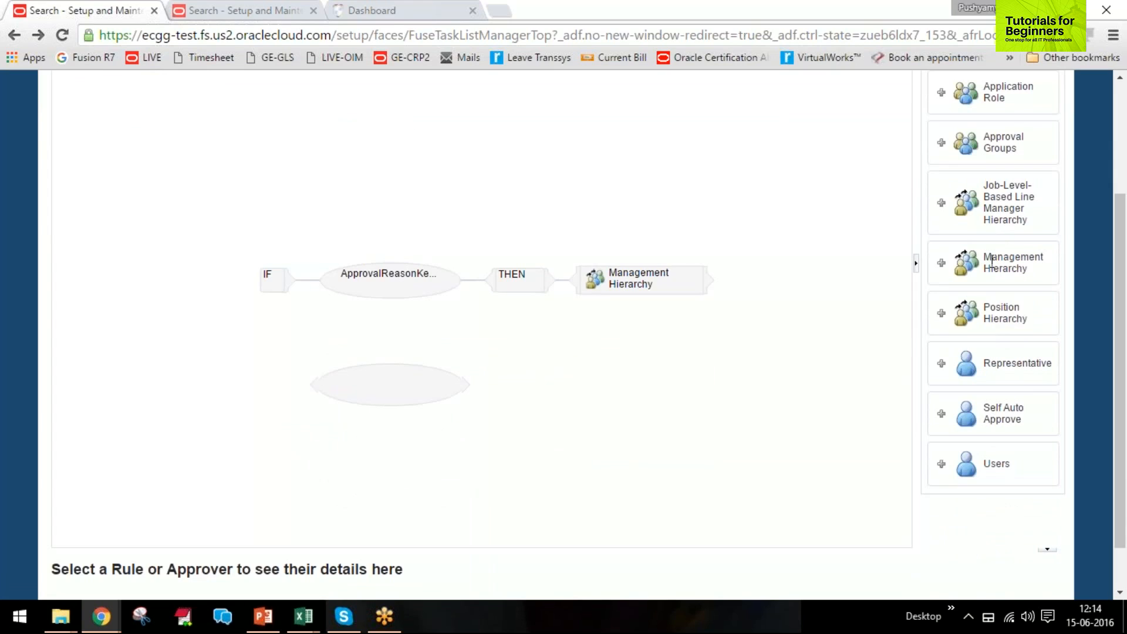
# Select the ApprovalReasonKey condition in the rule flow and examine its name, status, priority, validity and rule conditions
pyautogui.click(376, 288)
pyautogui.rightClick(376, 287)
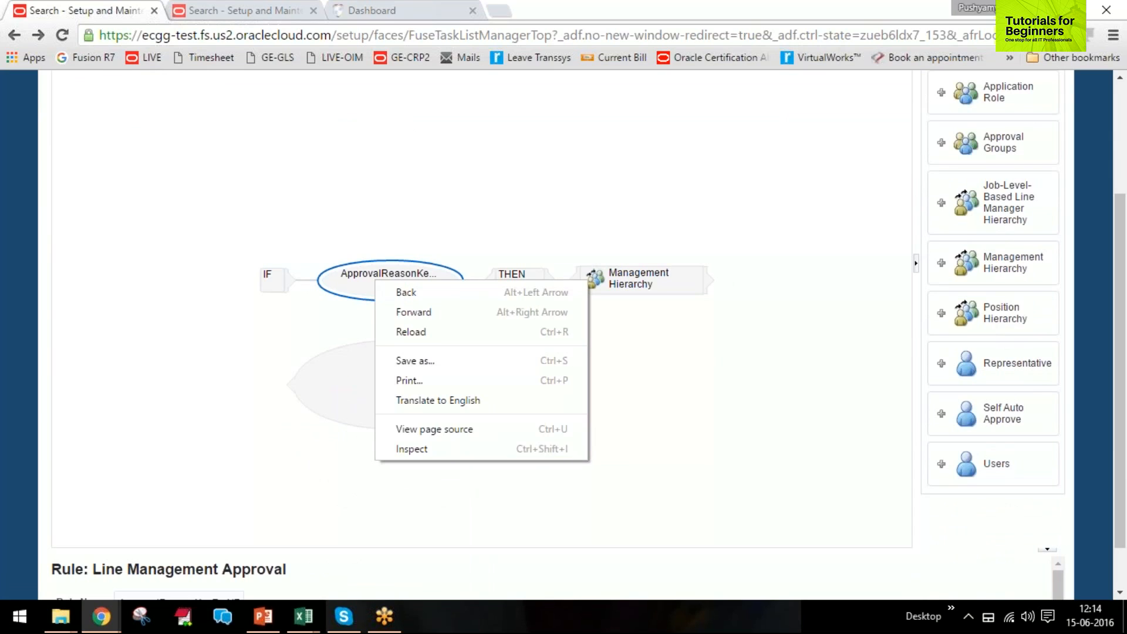
pyautogui.click(376, 282)
pyautogui.scroll(-1, 432, 403)
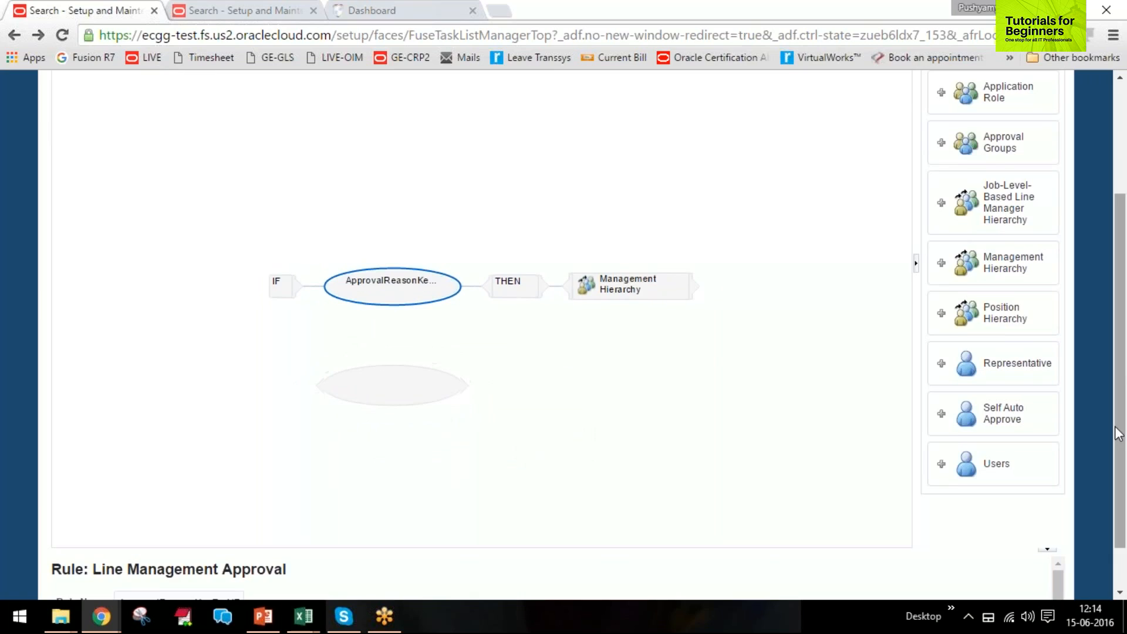
pyautogui.scroll(-1, 1121, 505)
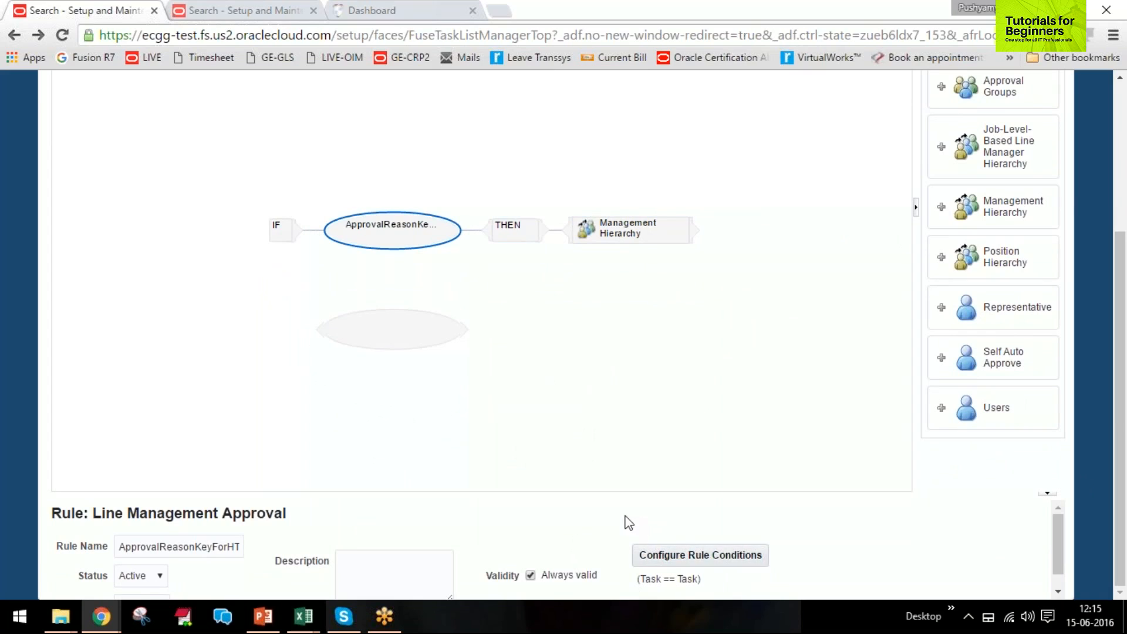
pyautogui.scroll(-1, 626, 520)
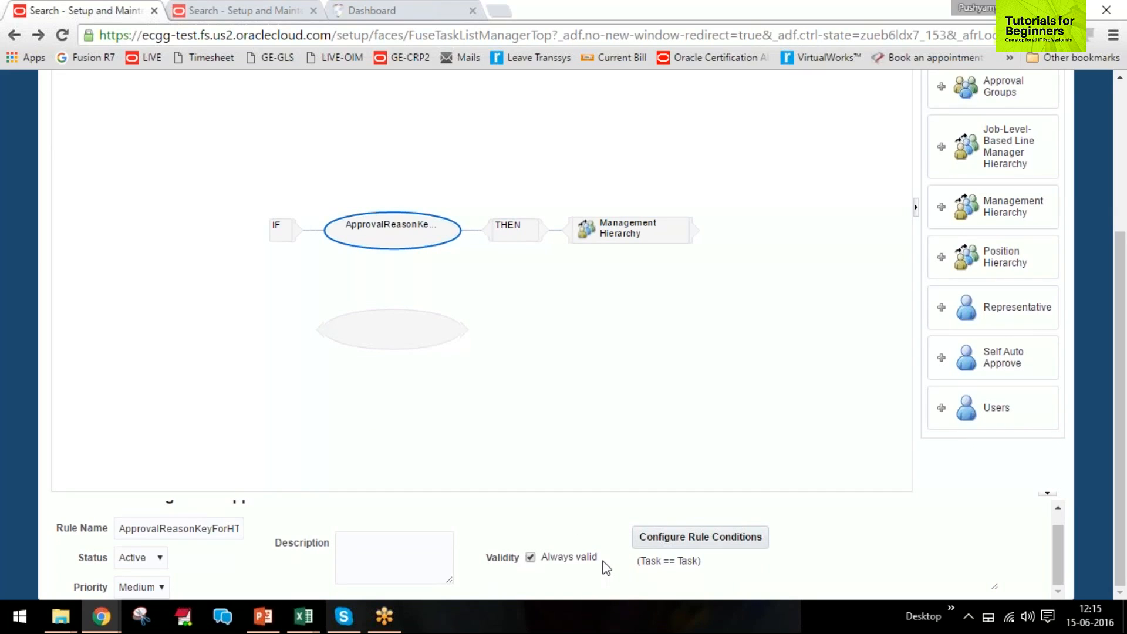
# Select the Management Hierarchy approver and check its Action Type, Route Using and Approval Chain of options, keeping Approval required and Line manager
pyautogui.rightClick(623, 230)
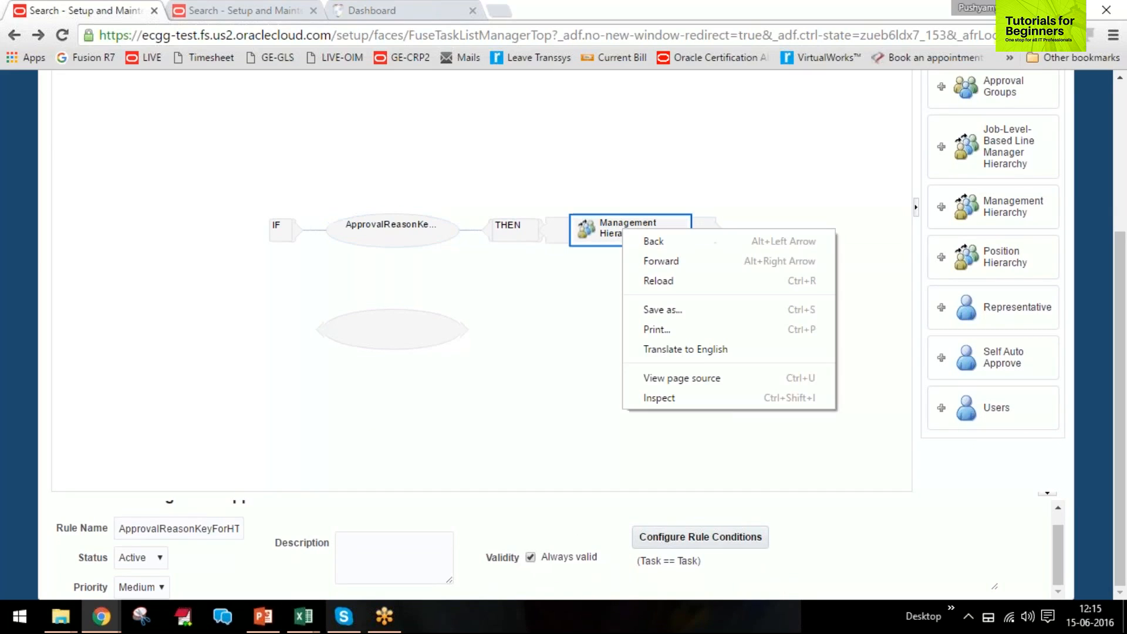
pyautogui.click(623, 238)
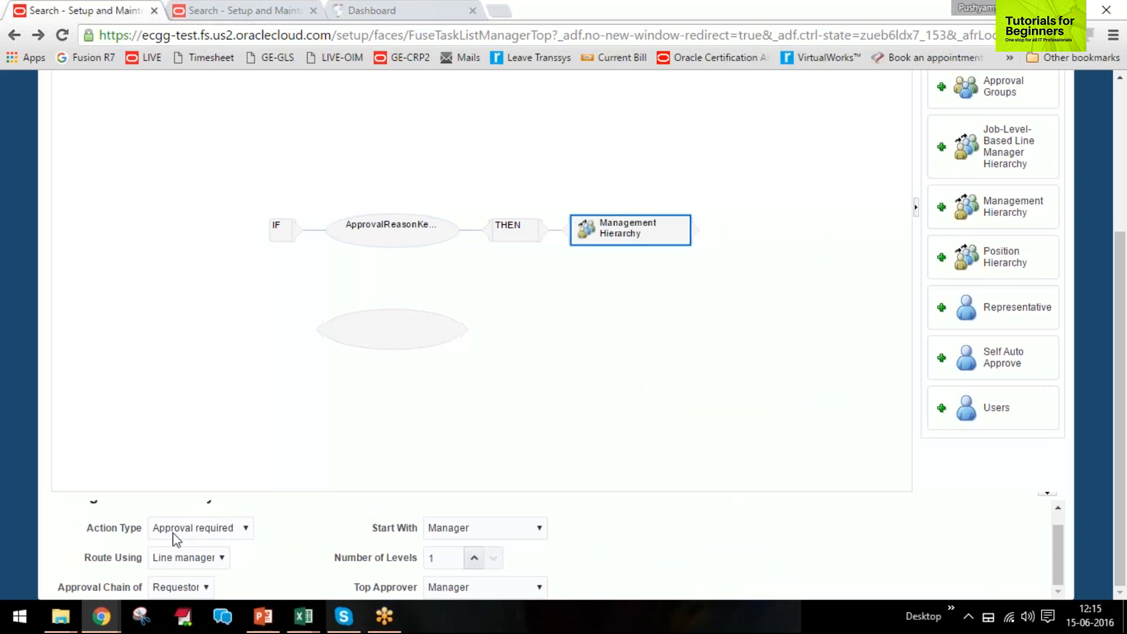
pyautogui.click(235, 528)
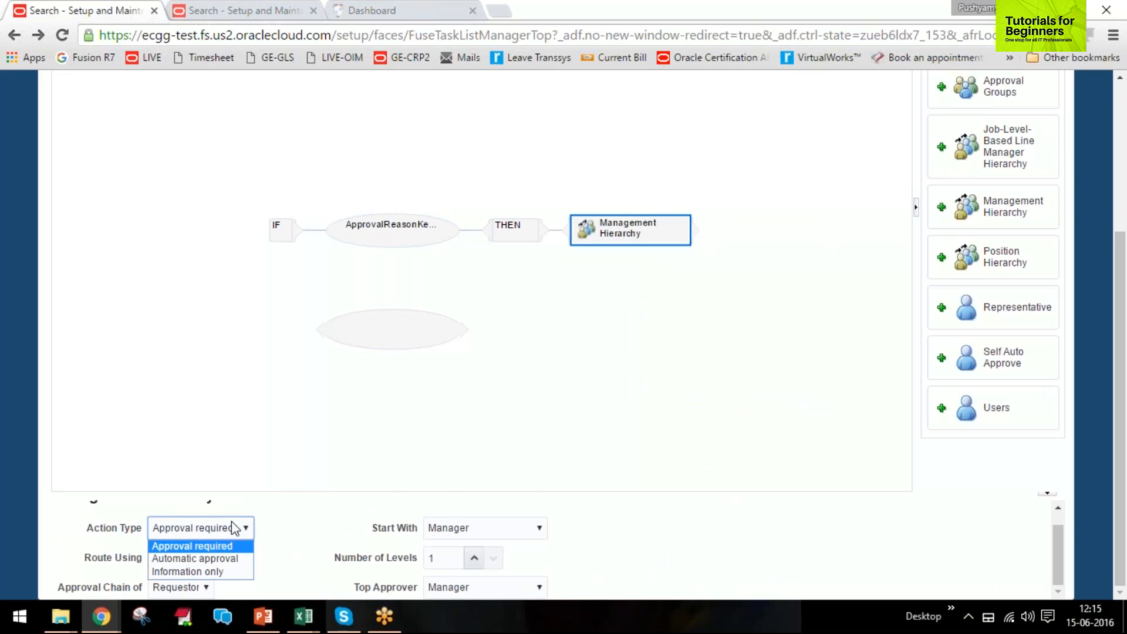
pyautogui.click(221, 550)
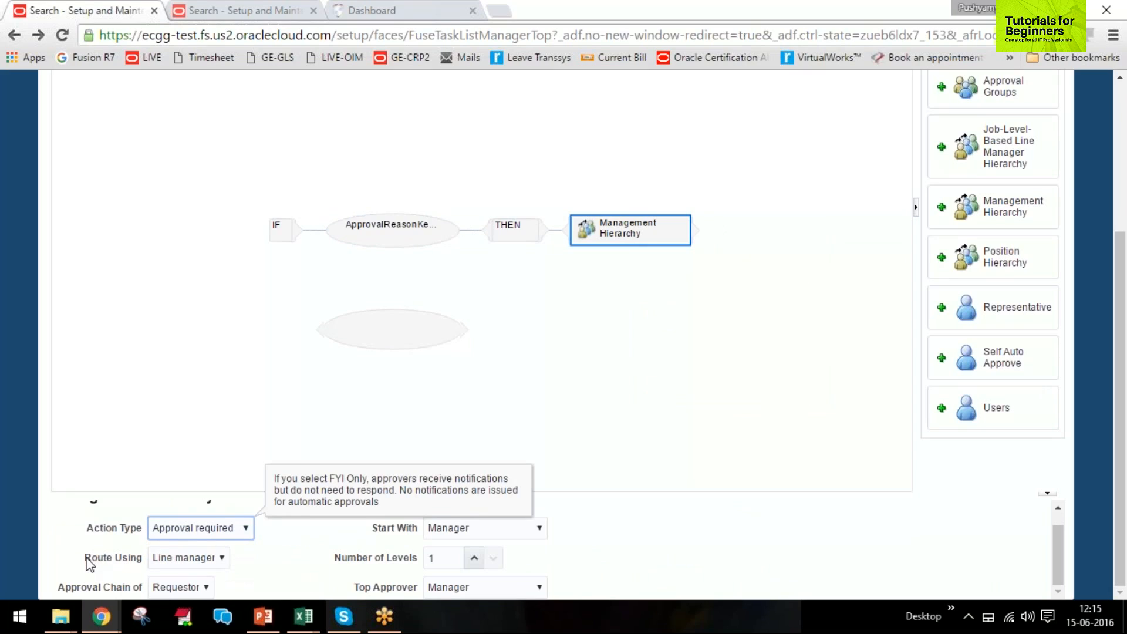
pyautogui.click(200, 562)
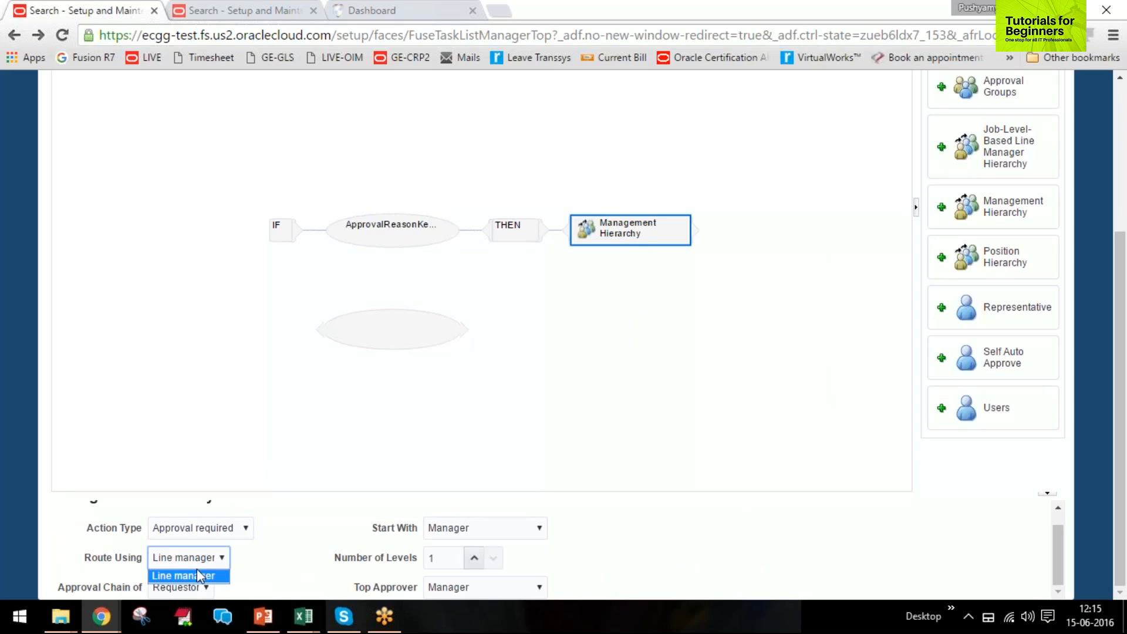
pyautogui.click(197, 574)
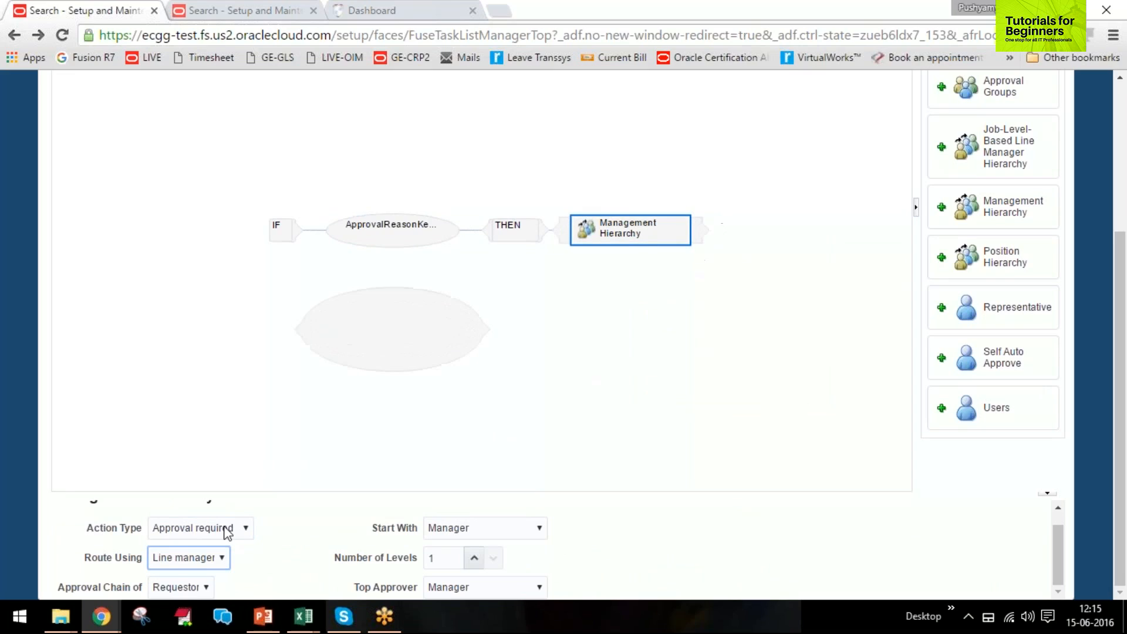
pyautogui.click(294, 547)
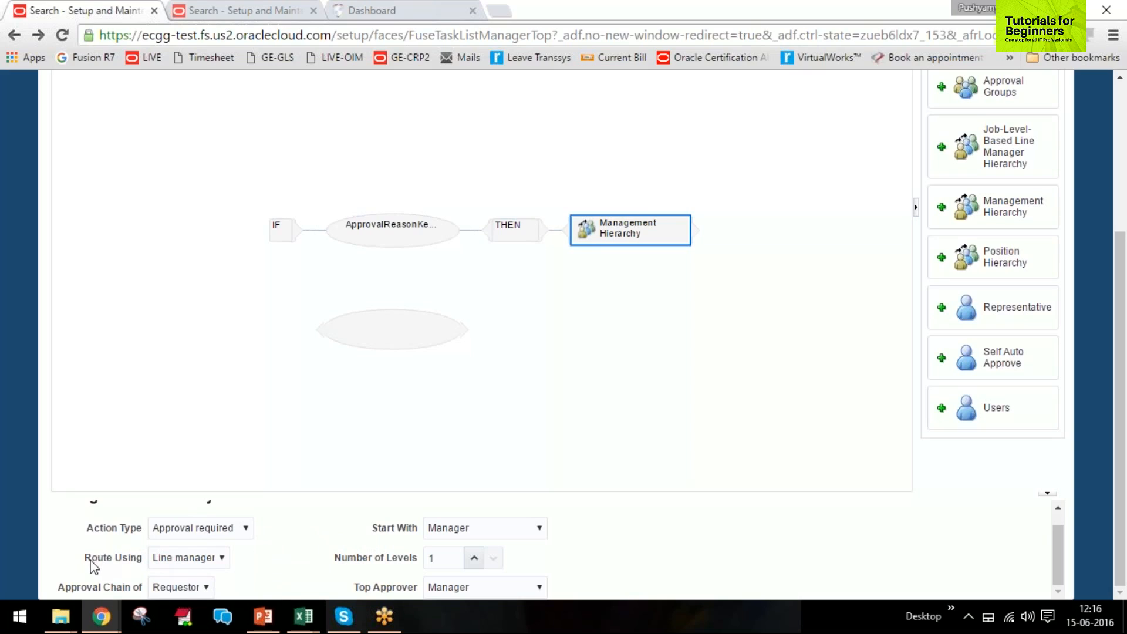
pyautogui.moveTo(86, 562); pyautogui.dragTo(268, 558)
pyautogui.click(272, 562)
pyautogui.click(190, 589)
pyautogui.click(190, 589)
# Try 2 as the Management Hierarchy's Number of Levels, restore it to 1 and keep Manager as the Top Approver
pyautogui.click(476, 561)
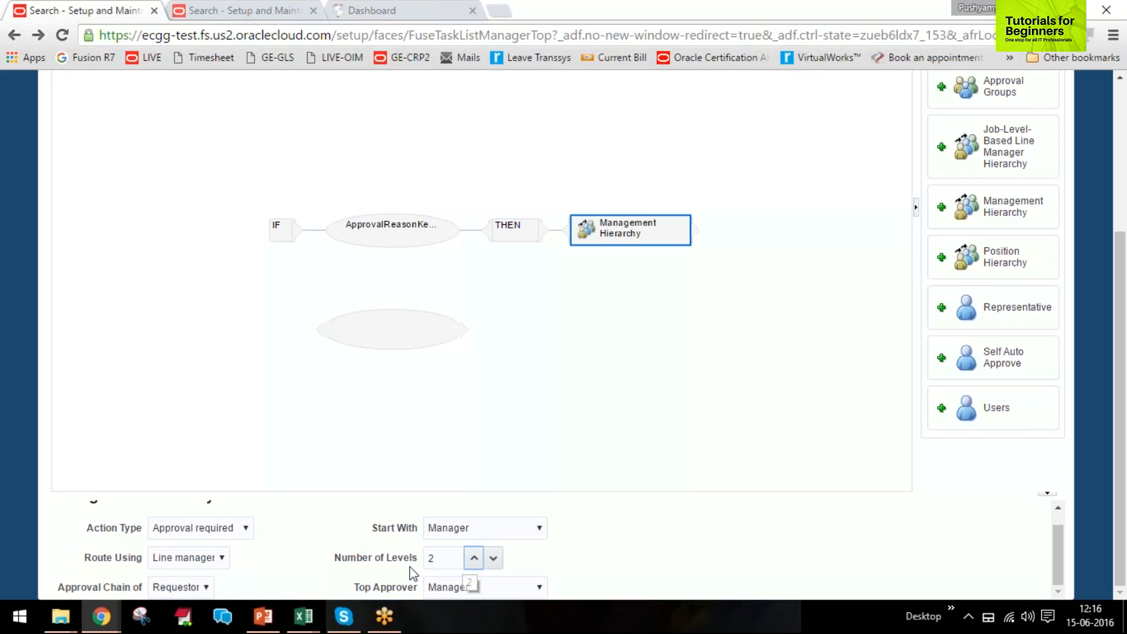
pyautogui.doubleClick(439, 558)
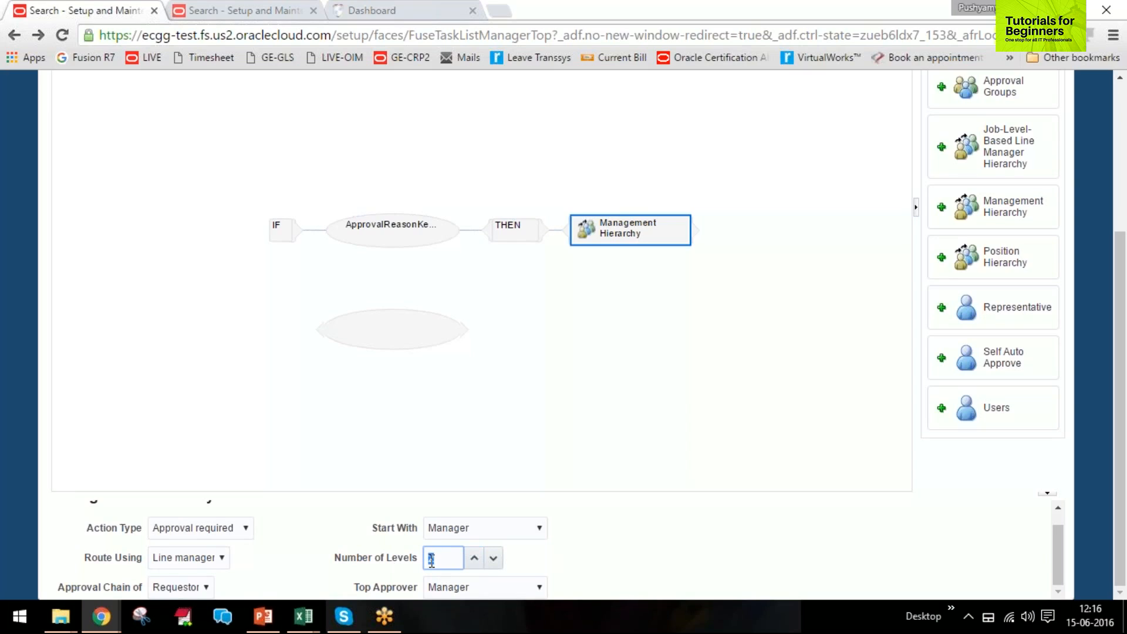
pyautogui.write('1')
pyautogui.click(639, 553)
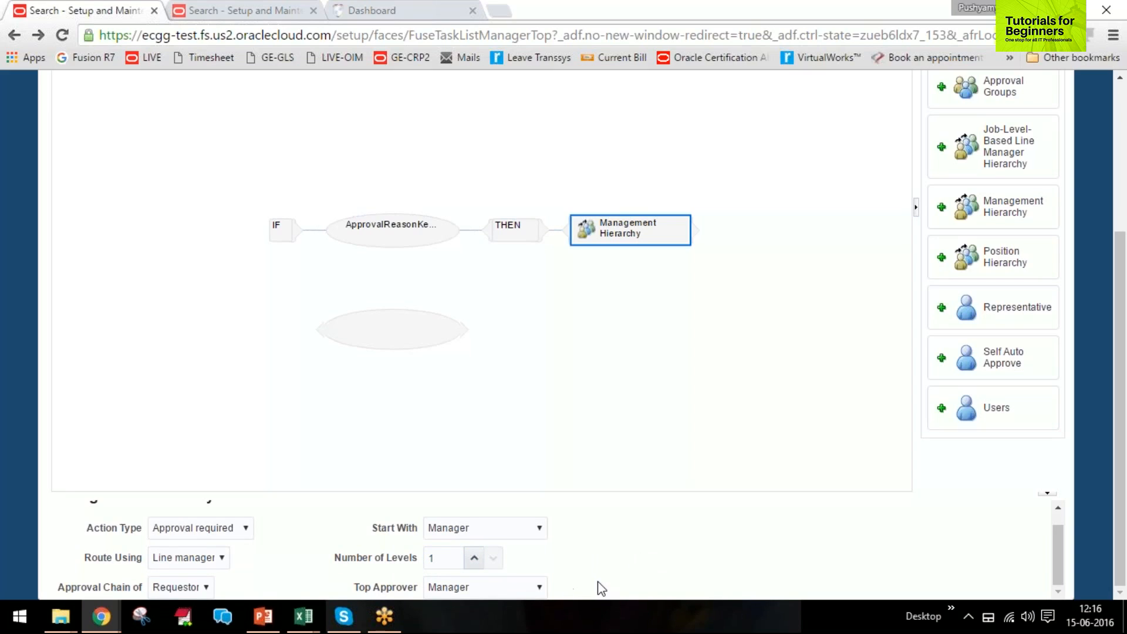
pyautogui.click(514, 589)
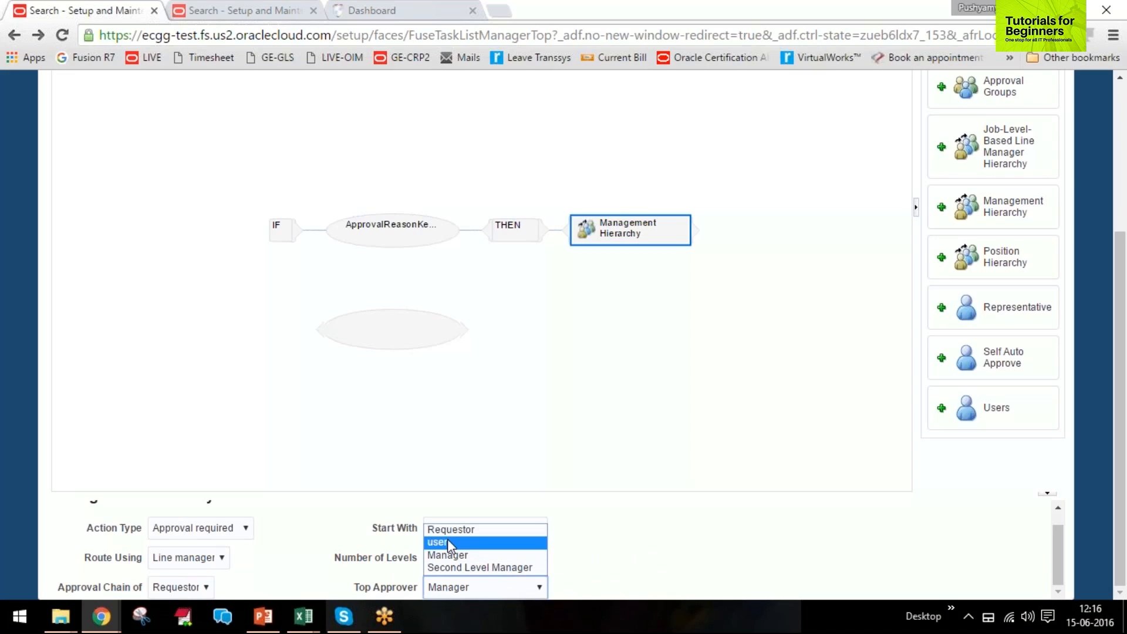
pyautogui.click(447, 555)
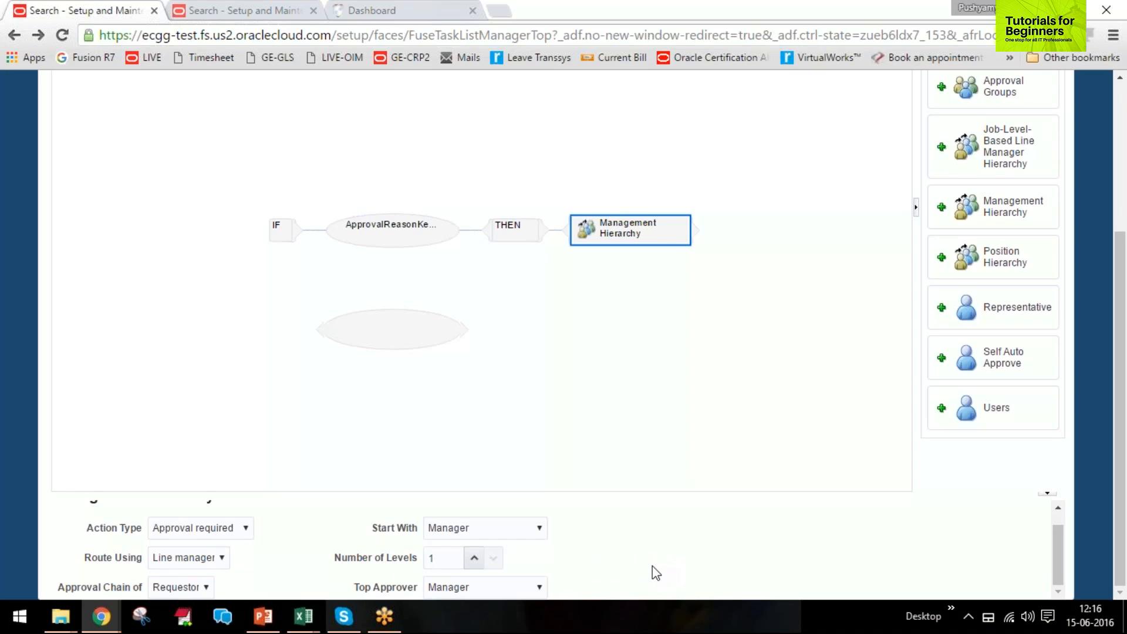
# Review the approval flow alongside the approver types and cancel out of the Global Absence Recording rules
pyautogui.scroll(1, 653, 566)
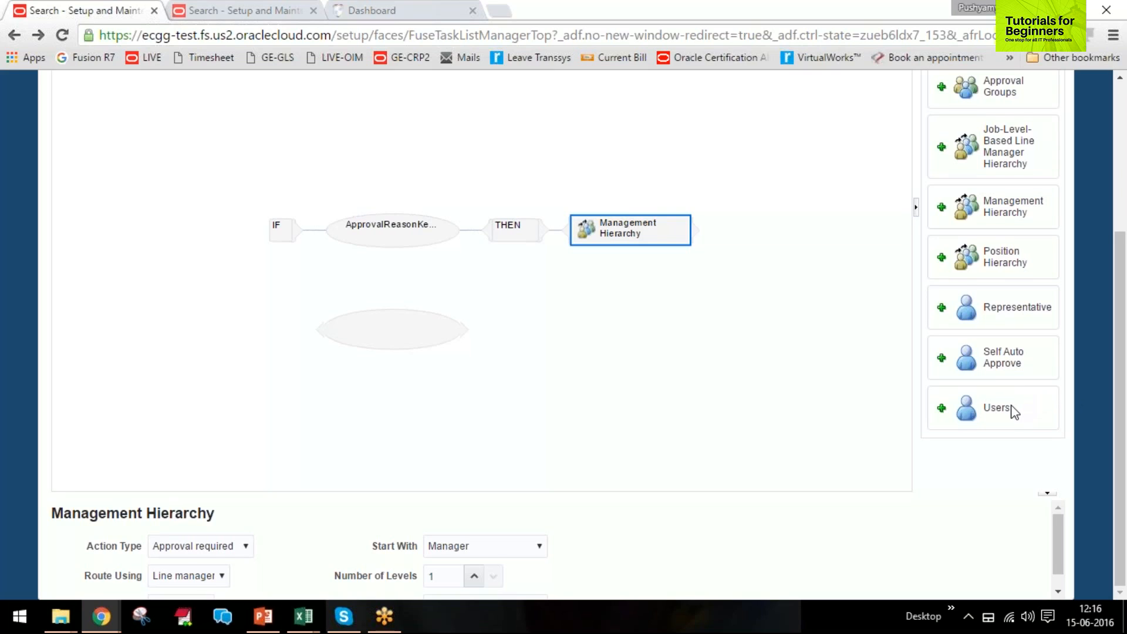
pyautogui.scroll(4, 1014, 411)
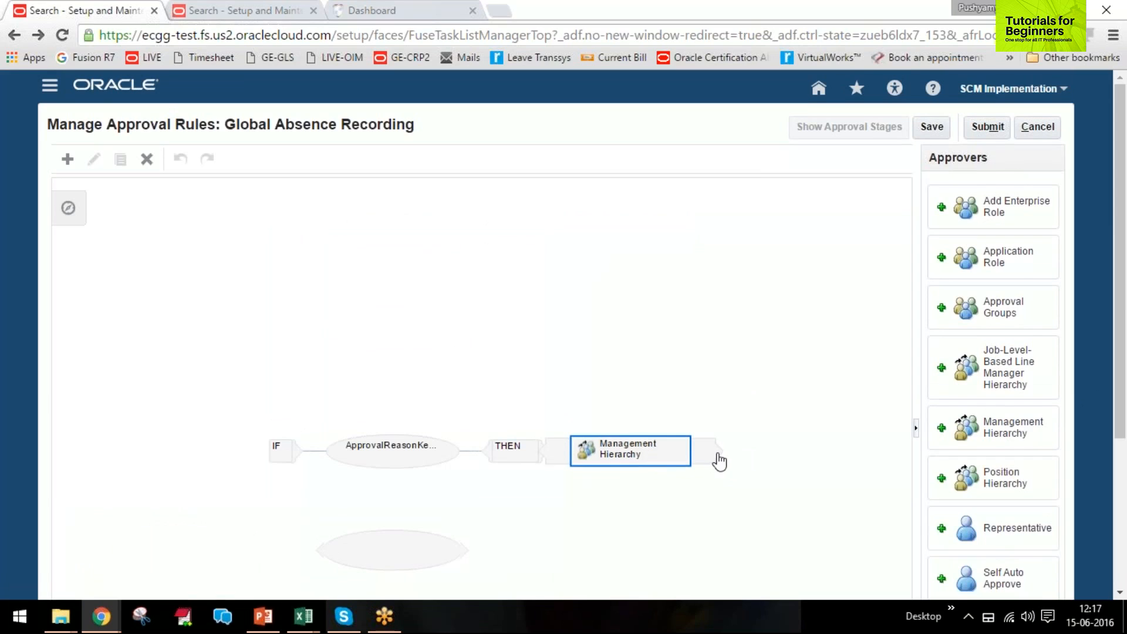
pyautogui.scroll(1, 763, 463)
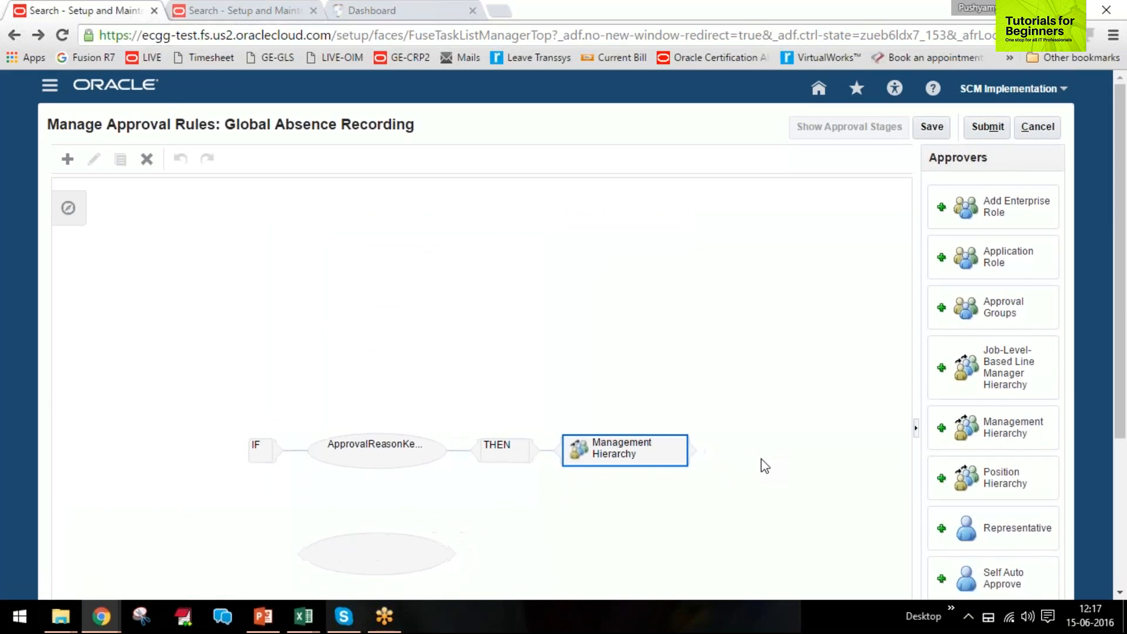
pyautogui.moveTo(1122, 338); pyautogui.dragTo(1121, 440)
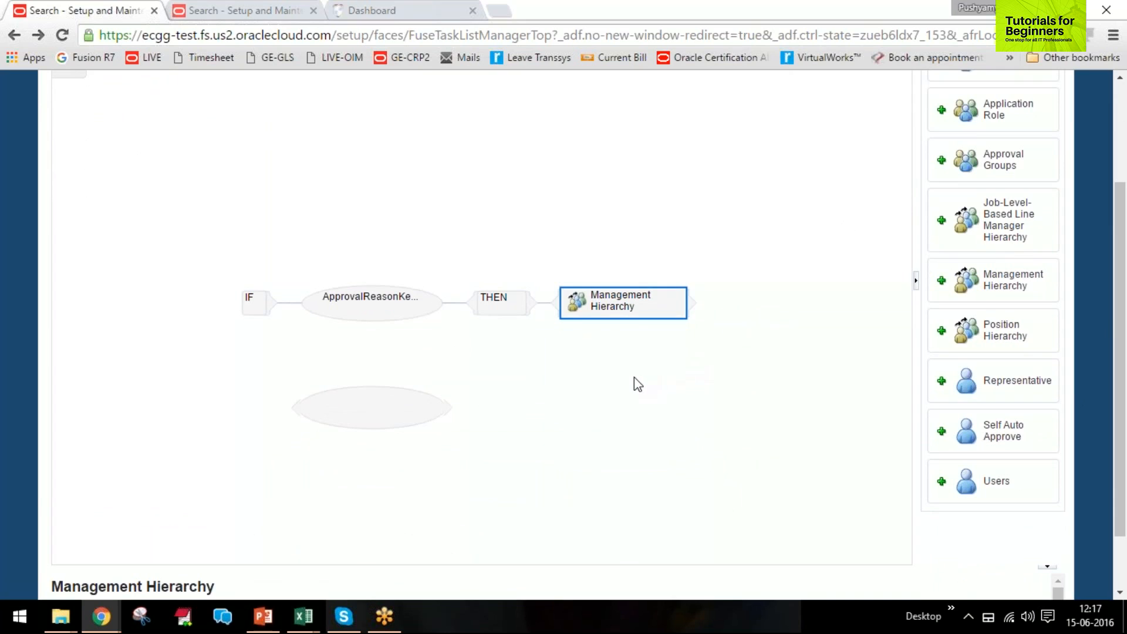
pyautogui.moveTo(1121, 299); pyautogui.dragTo(1121, 170)
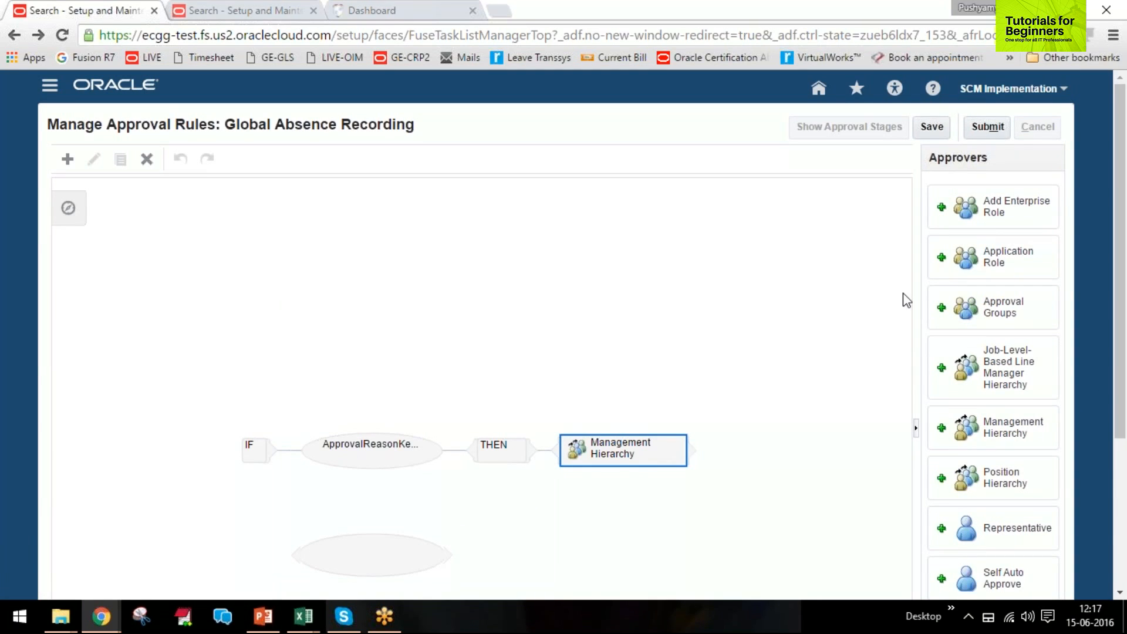
pyautogui.click(1038, 126)
pyautogui.click(773, 360)
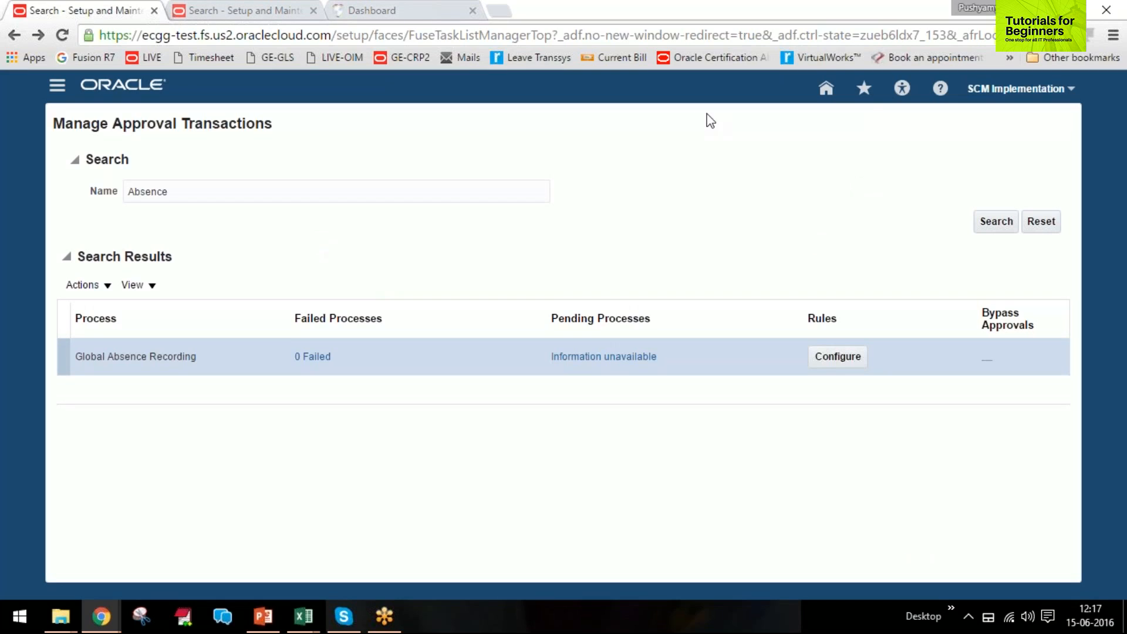
# Return to Setup and Maintenance, search for "task configuration%human" and open the Manage Task Configurations for Human Capital Management task
pyautogui.click(1071, 92)
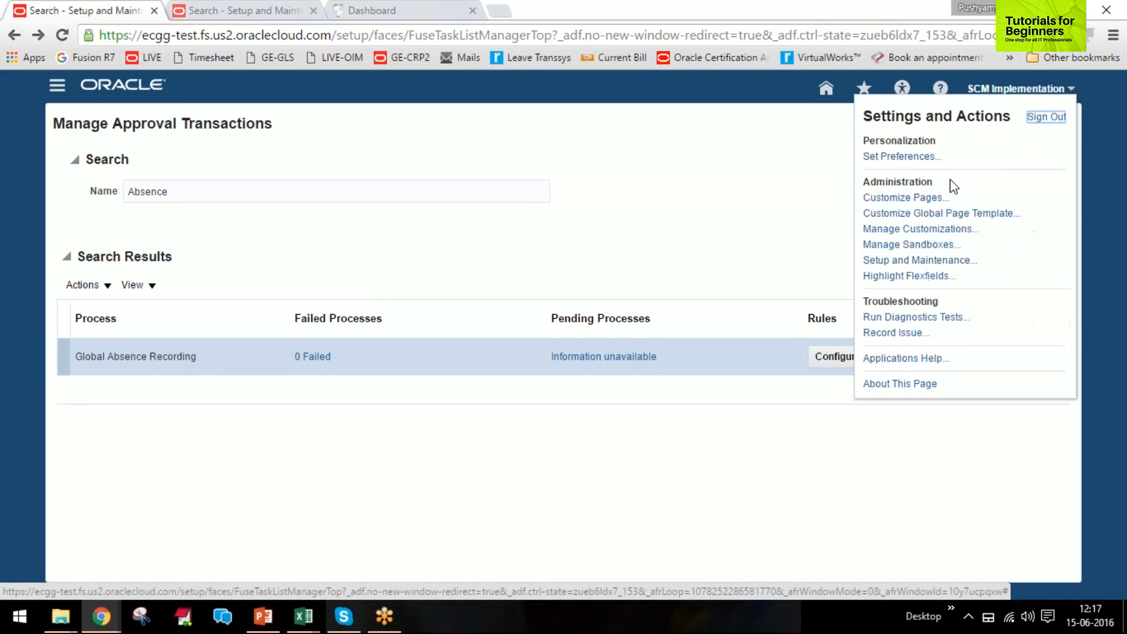
pyautogui.click(918, 260)
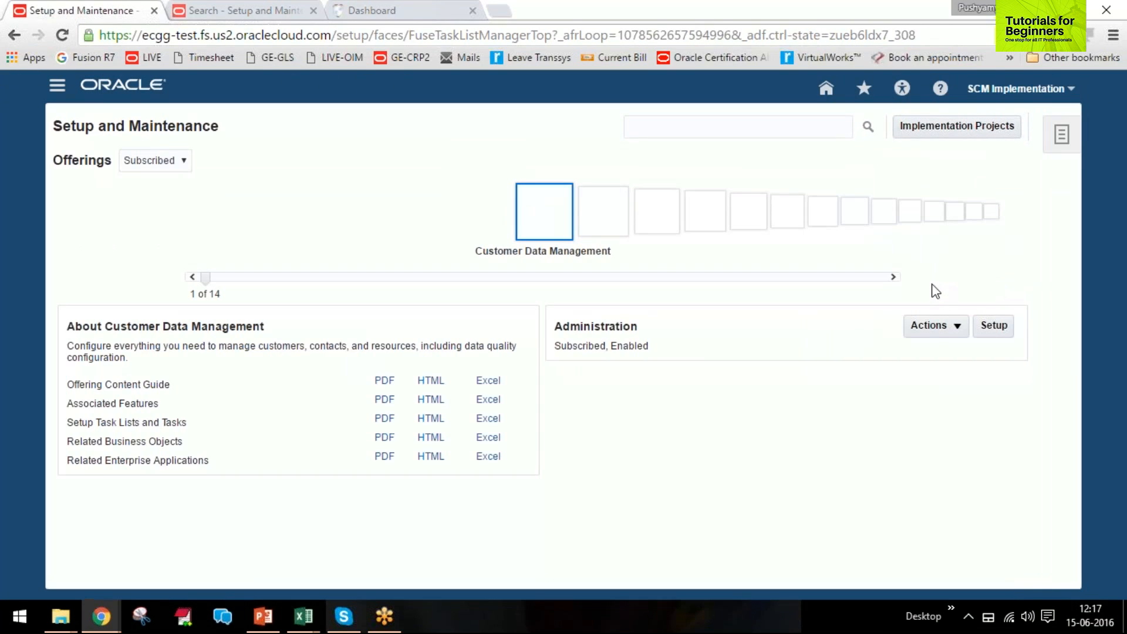
pyautogui.click(706, 130)
pyautogui.write('t')
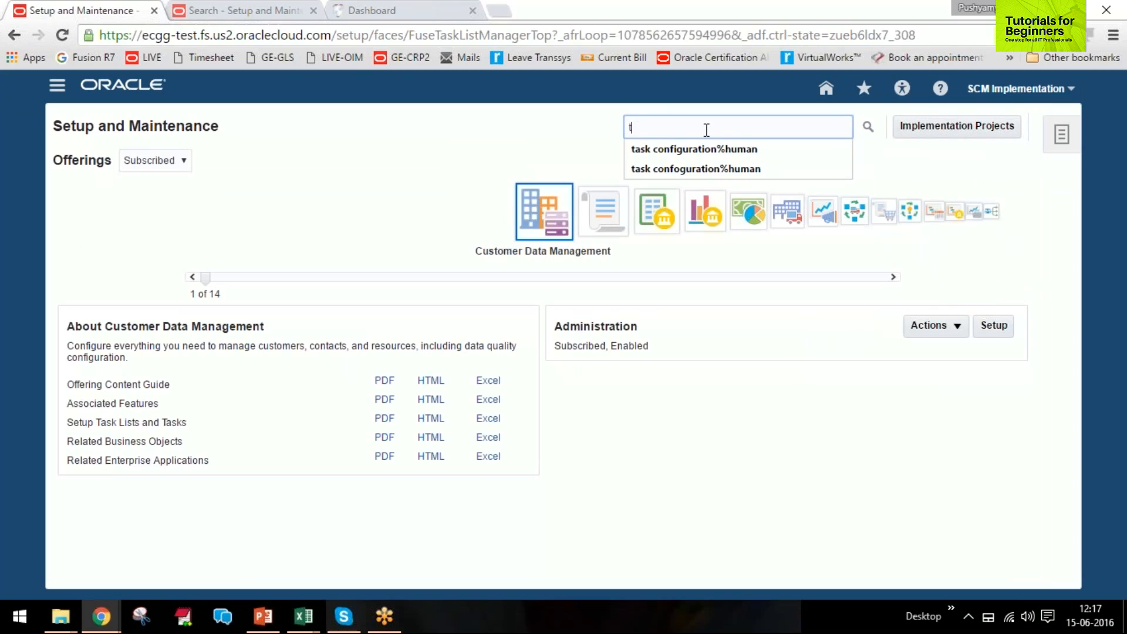
pyautogui.write('ask configuratio')
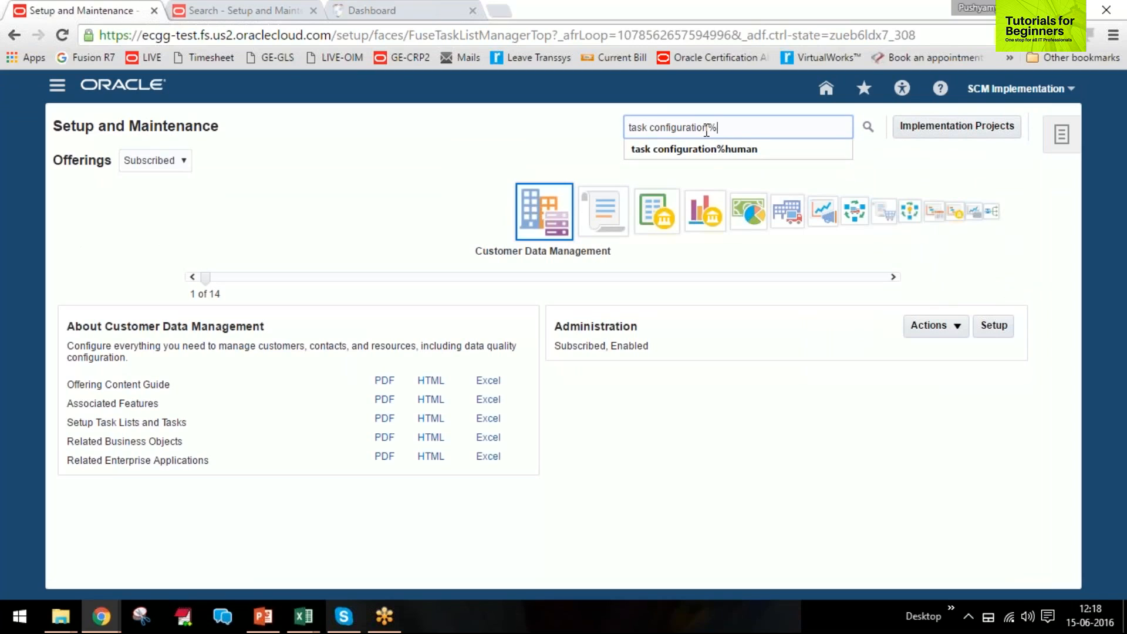
pyautogui.write('n%')
pyautogui.click(704, 150)
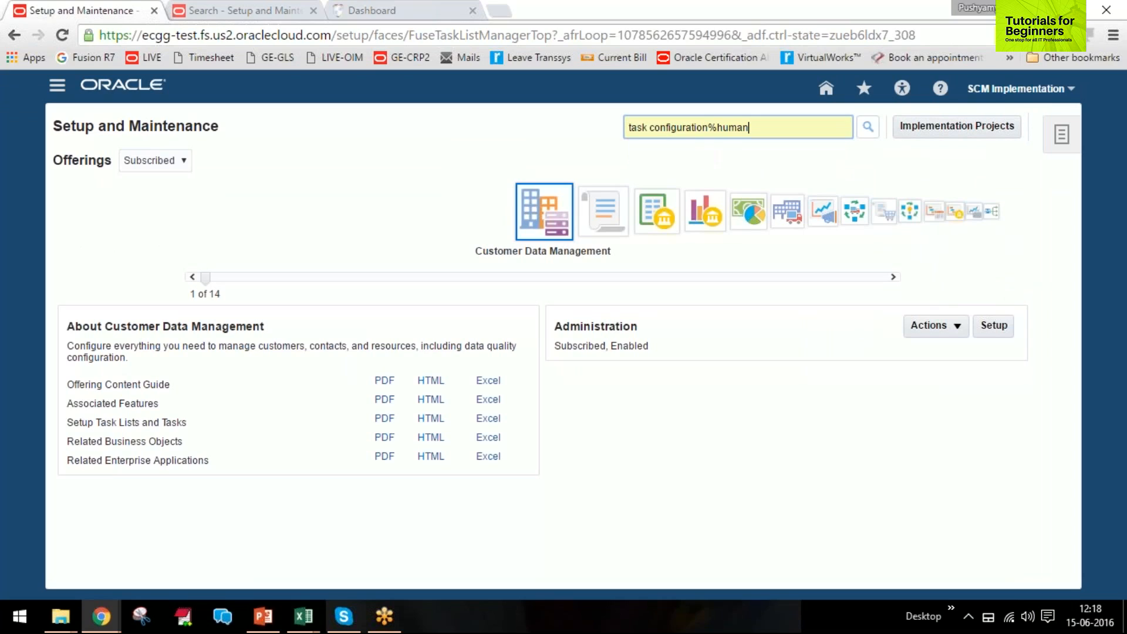
pyautogui.click(867, 130)
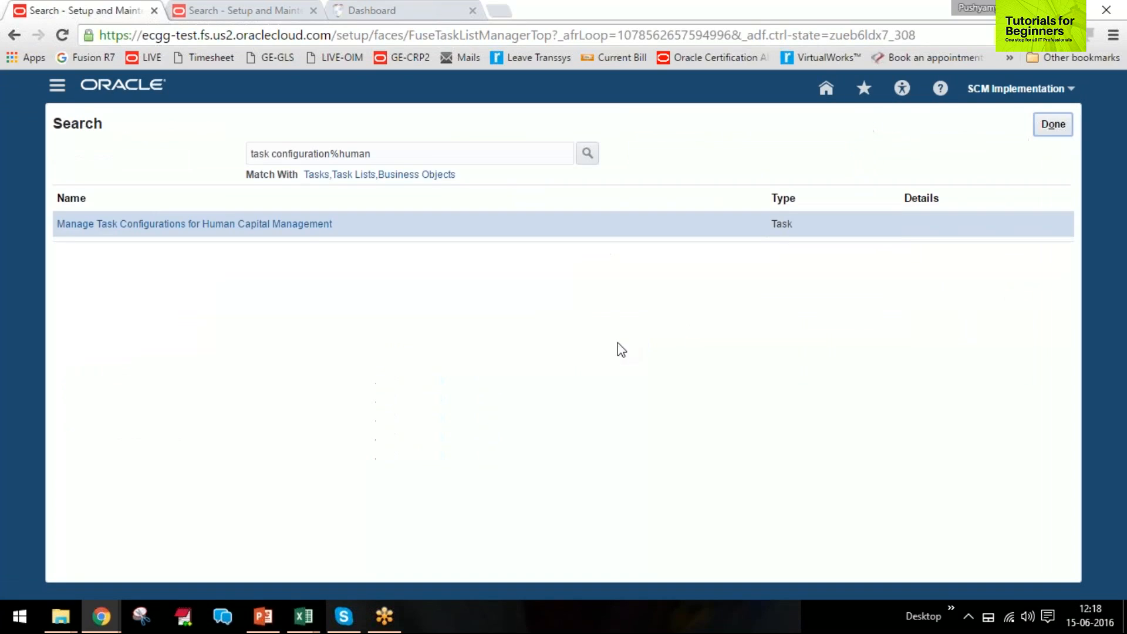
pyautogui.click(239, 225)
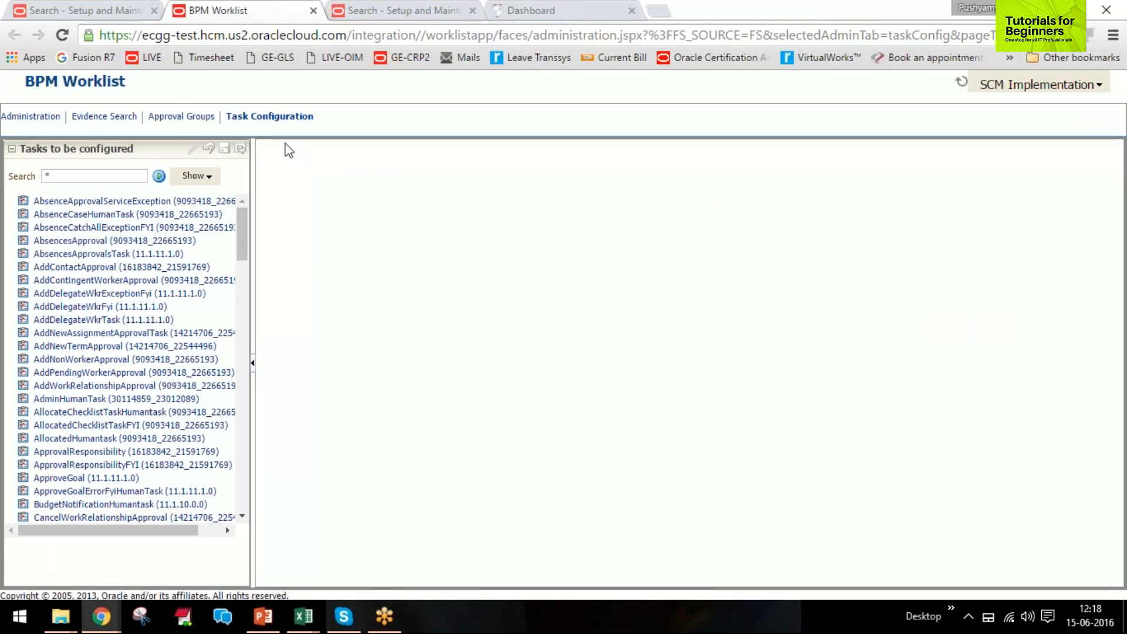
# Review the approval group creation options and the application preferences in BPM Worklist, and close the worklist
pyautogui.click(176, 115)
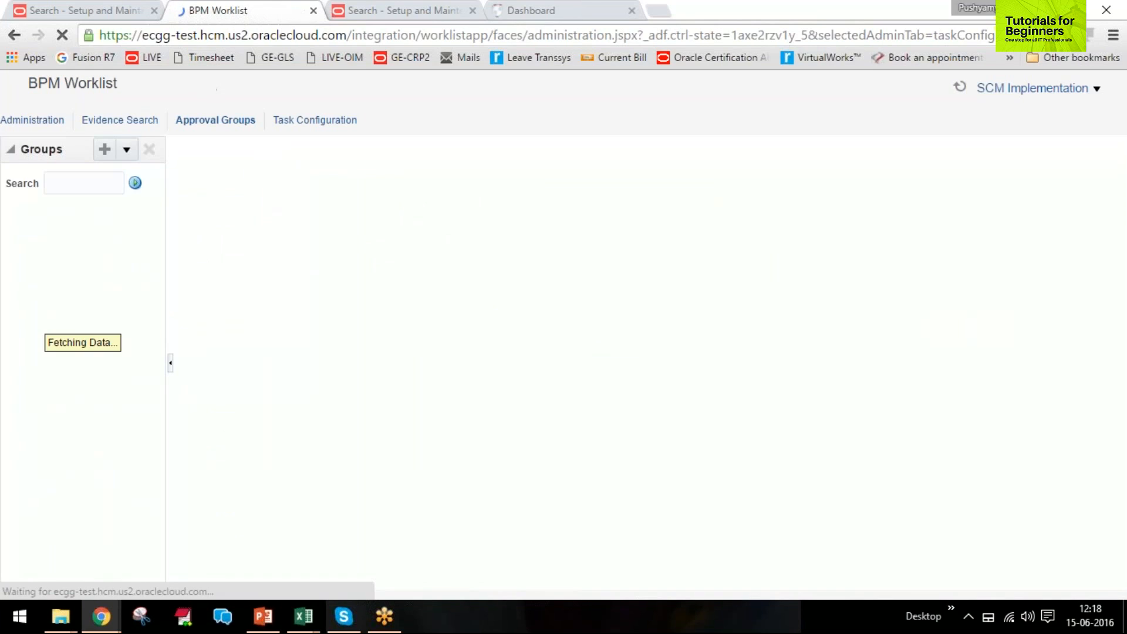
pyautogui.click(127, 150)
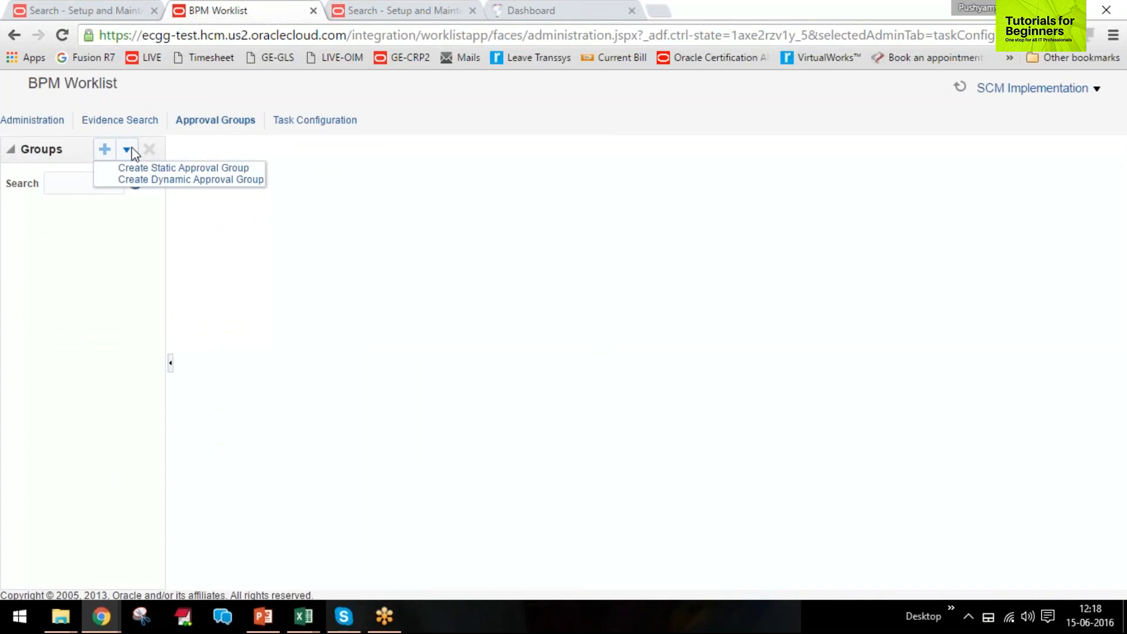
pyautogui.click(240, 180)
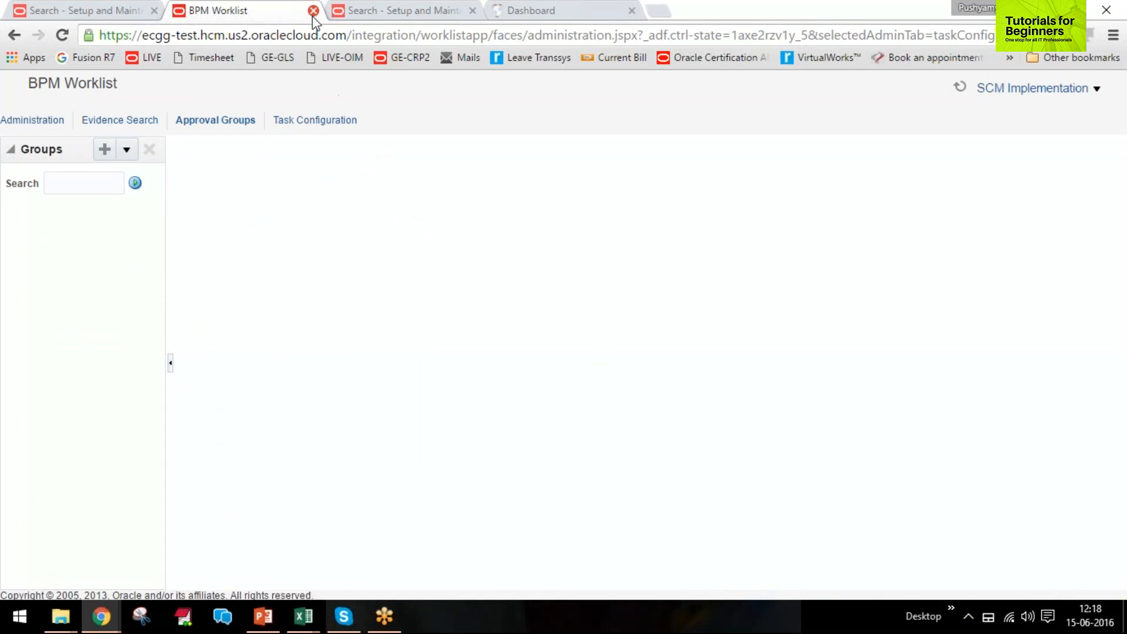
pyautogui.click(14, 123)
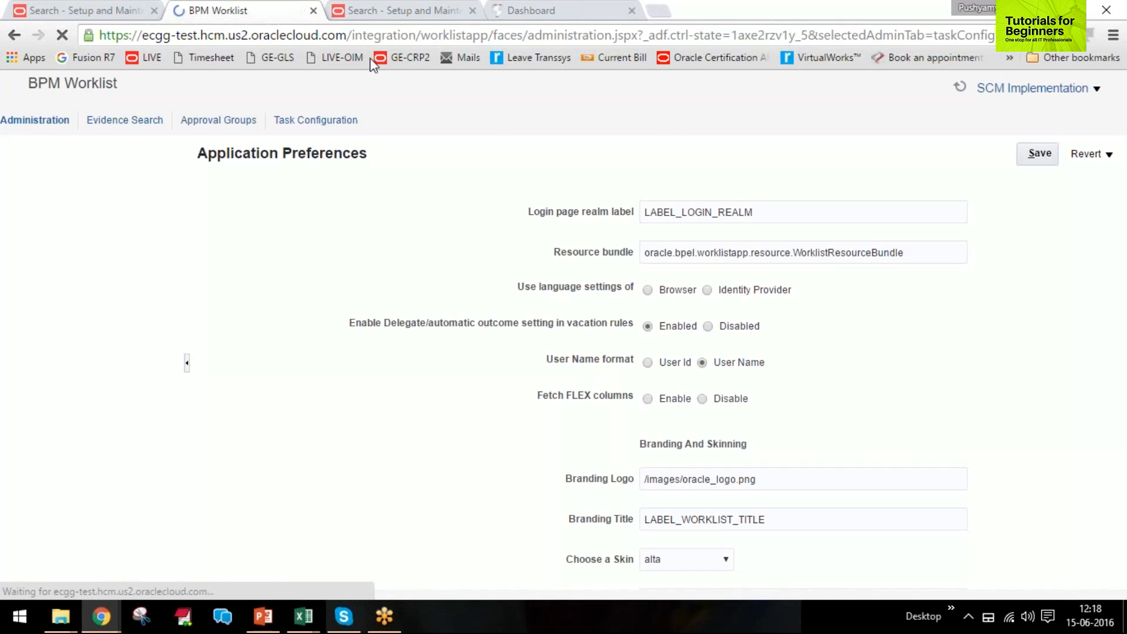
pyautogui.click(313, 11)
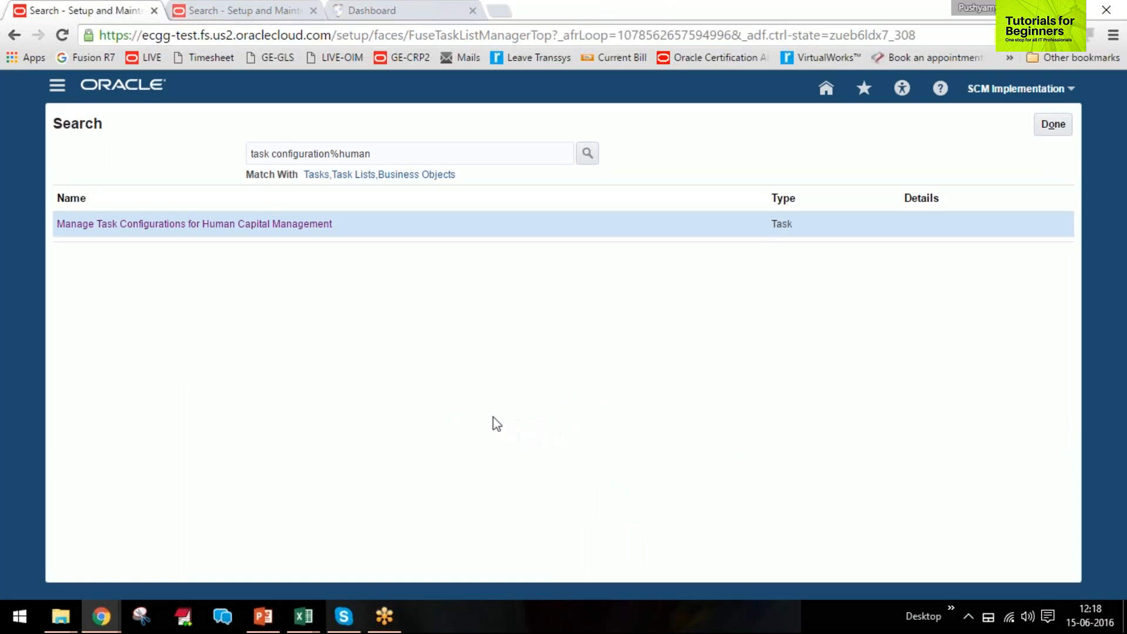
# Leave the task search and open Manage Absence Plans in Absence Administration
pyautogui.click(1053, 124)
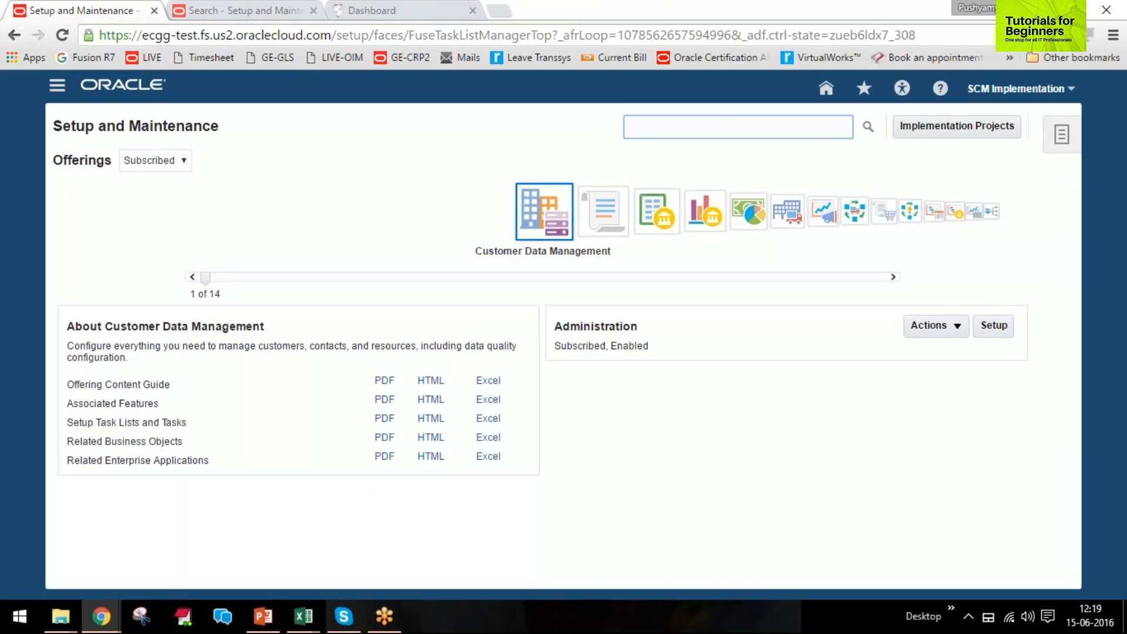
pyautogui.click(974, 264)
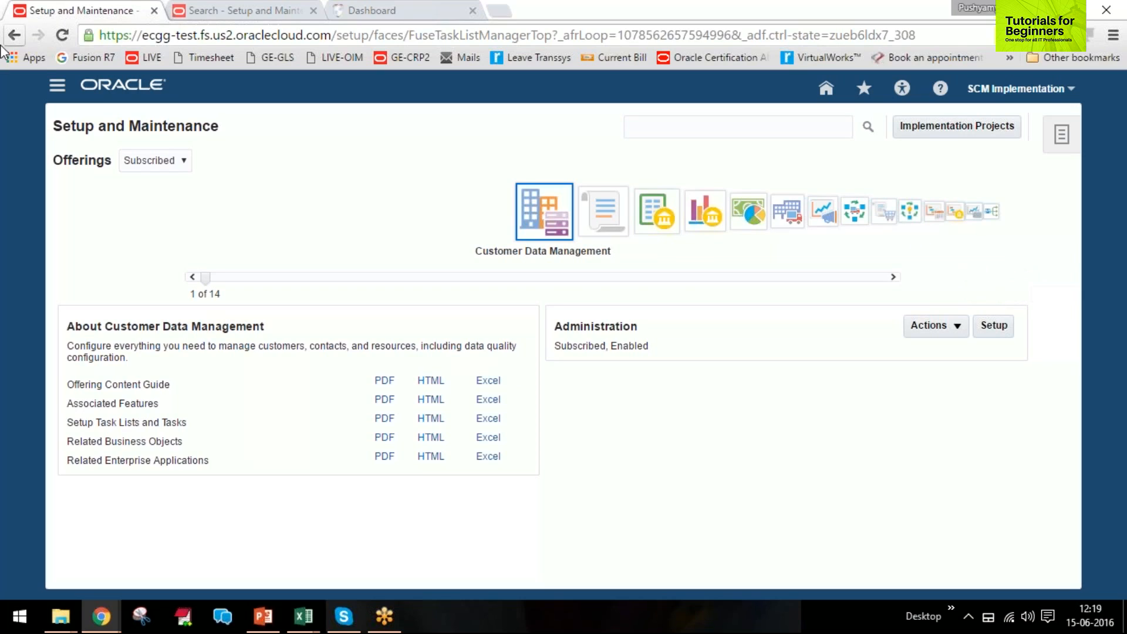
pyautogui.click(56, 91)
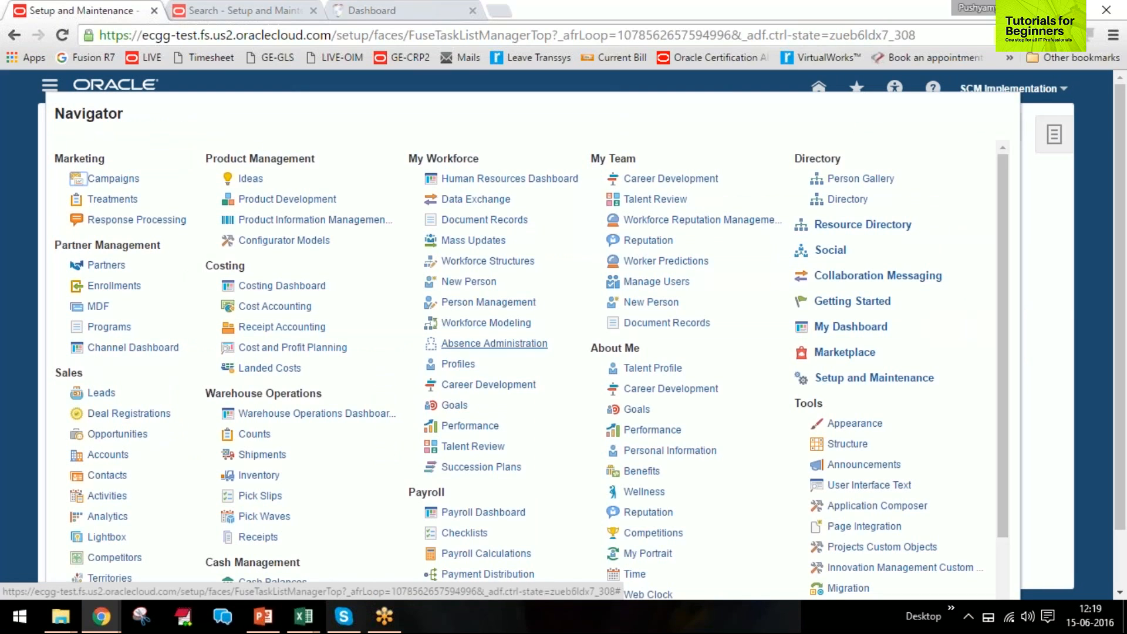
pyautogui.click(494, 343)
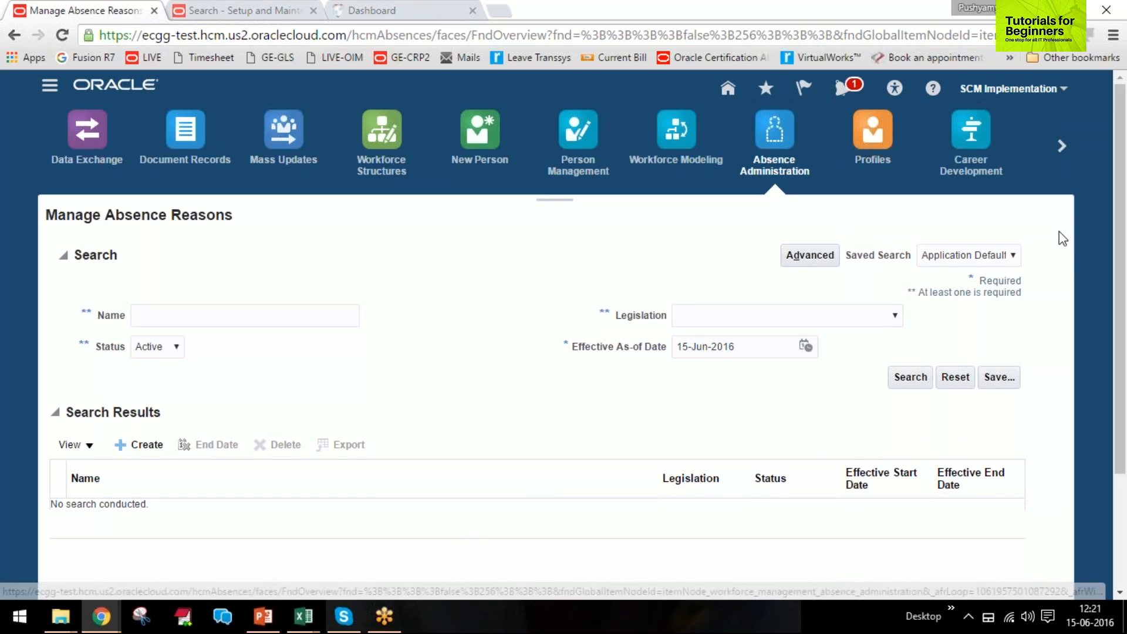
pyautogui.click(1059, 239)
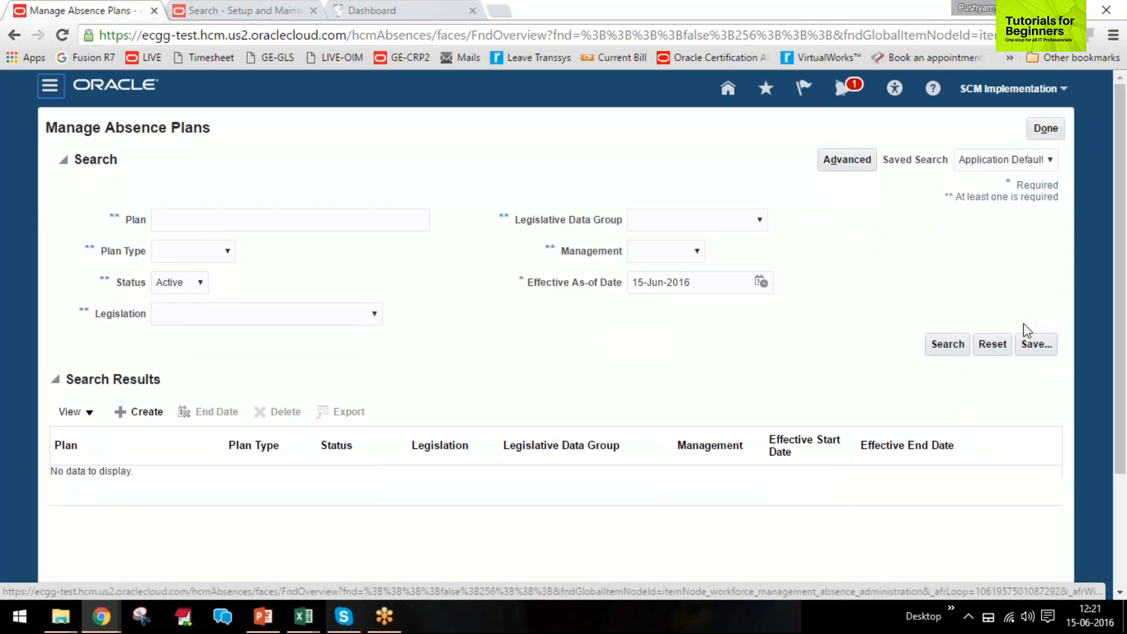
# Start a new absence plan effective 01-Jan-2001 with United Arab Emirates legislation and the Qualification plan type
pyautogui.click(138, 412)
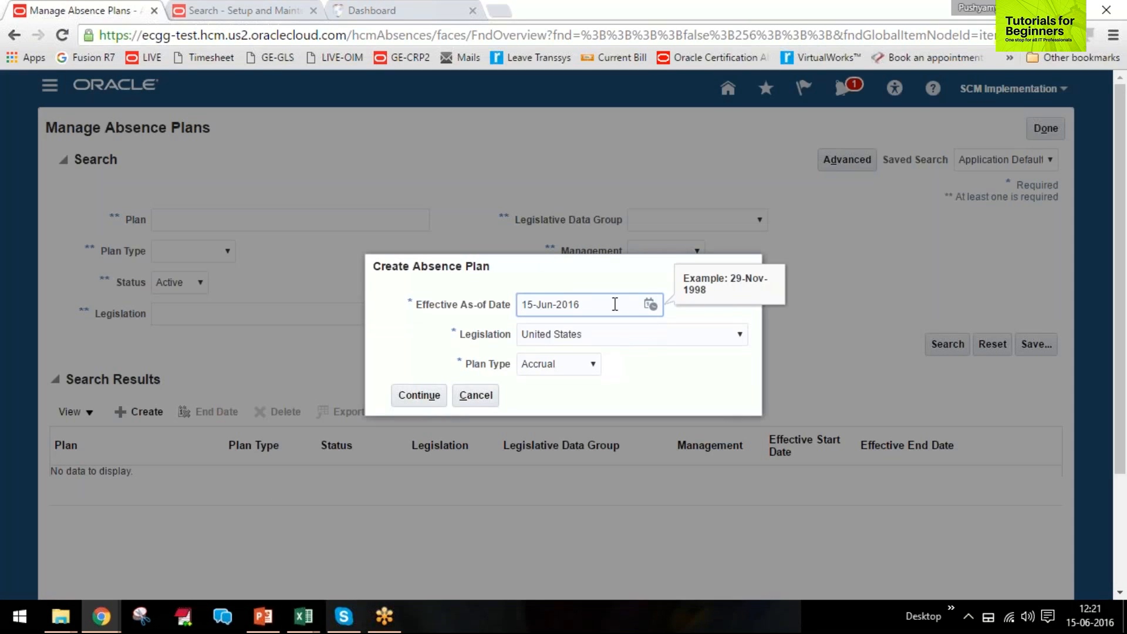
pyautogui.moveTo(614, 303); pyautogui.dragTo(415, 310)
pyautogui.write('01/01/2001')
pyautogui.press('Tab')
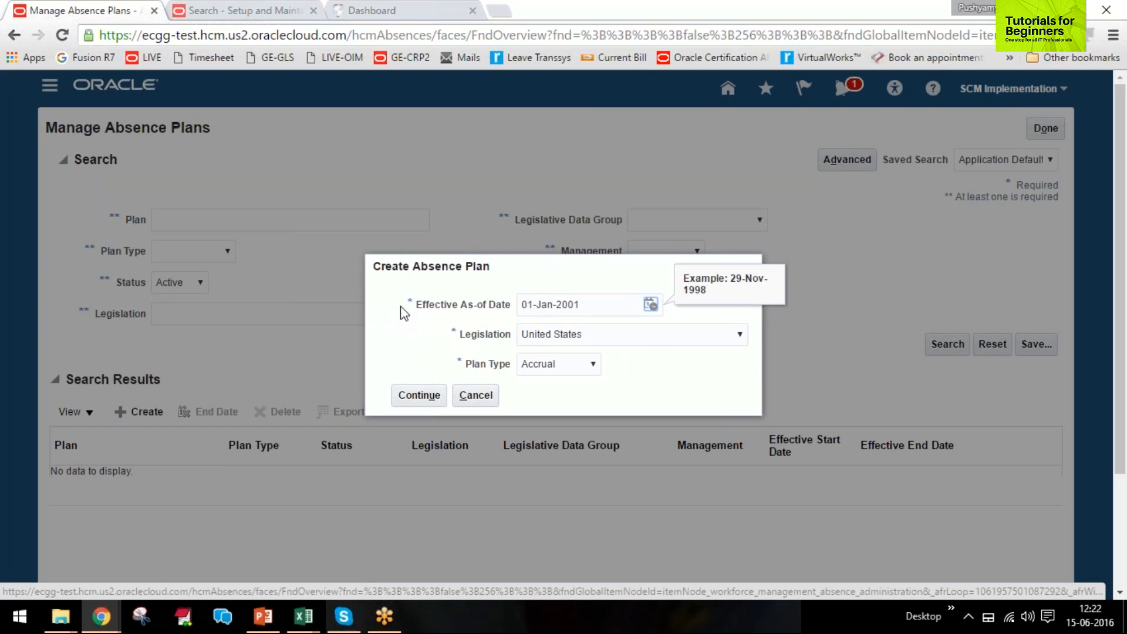
pyautogui.click(675, 337)
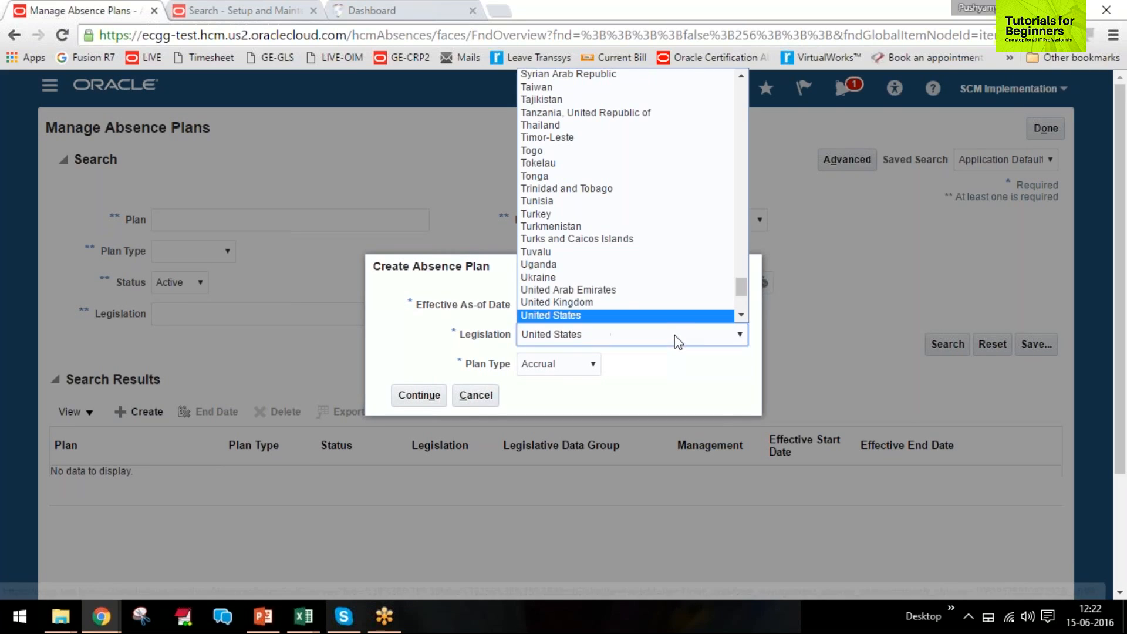
pyautogui.click(662, 289)
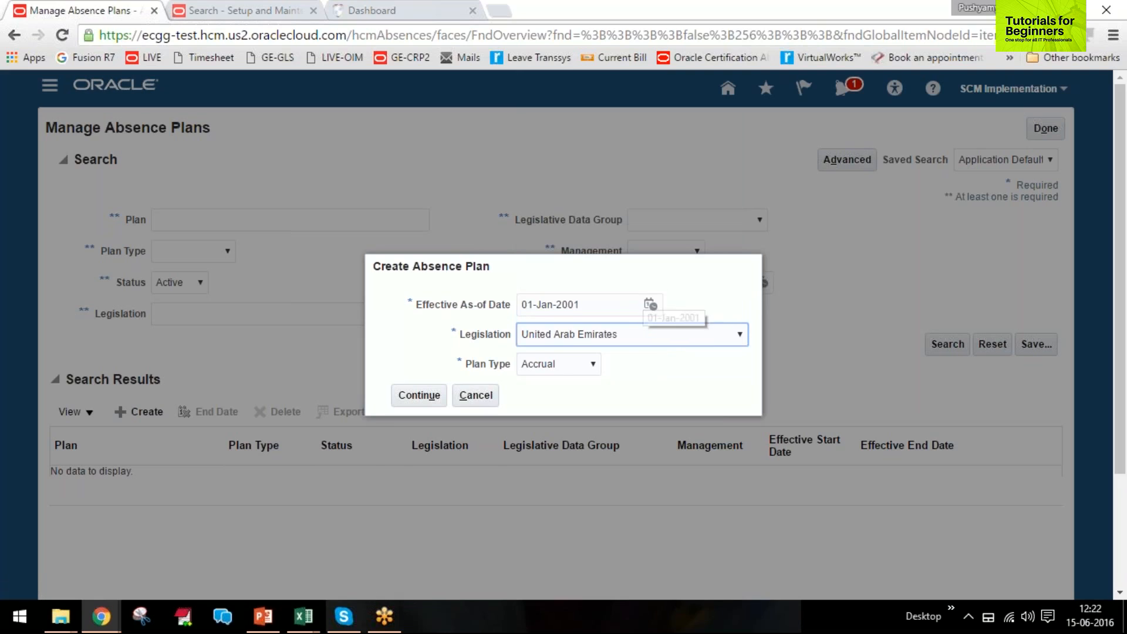
pyautogui.click(522, 365)
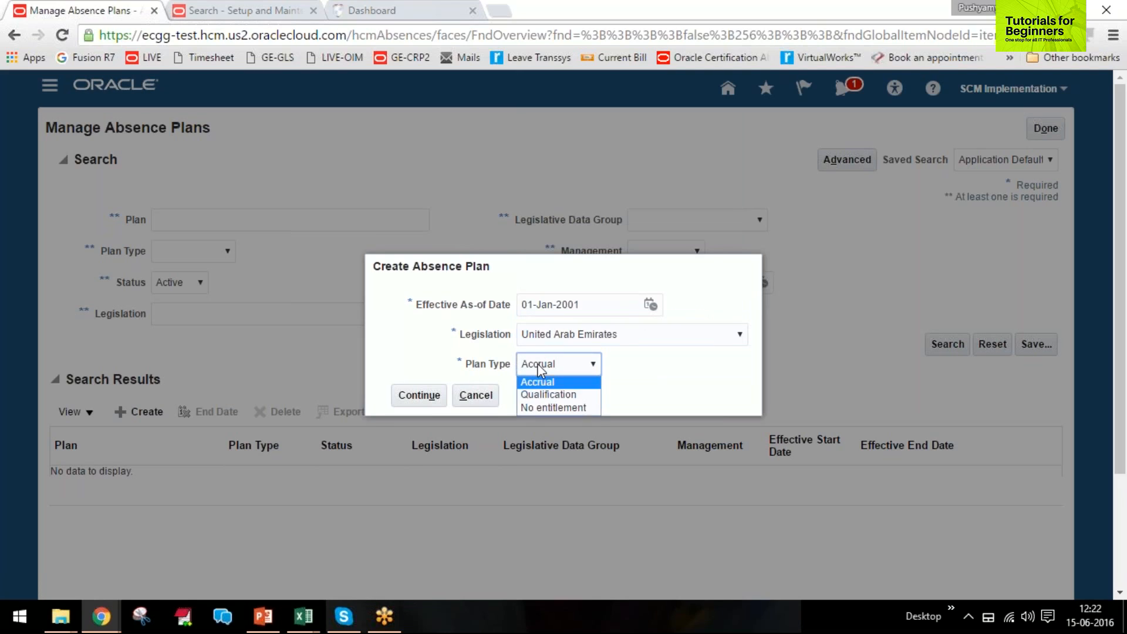
pyautogui.click(555, 394)
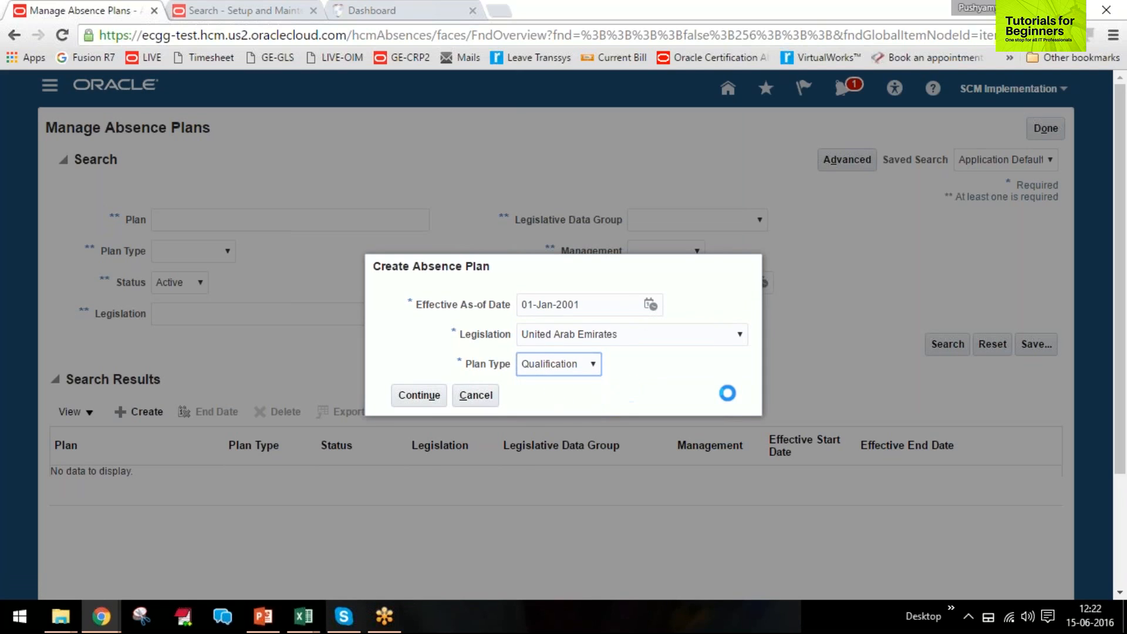
pyautogui.click(419, 397)
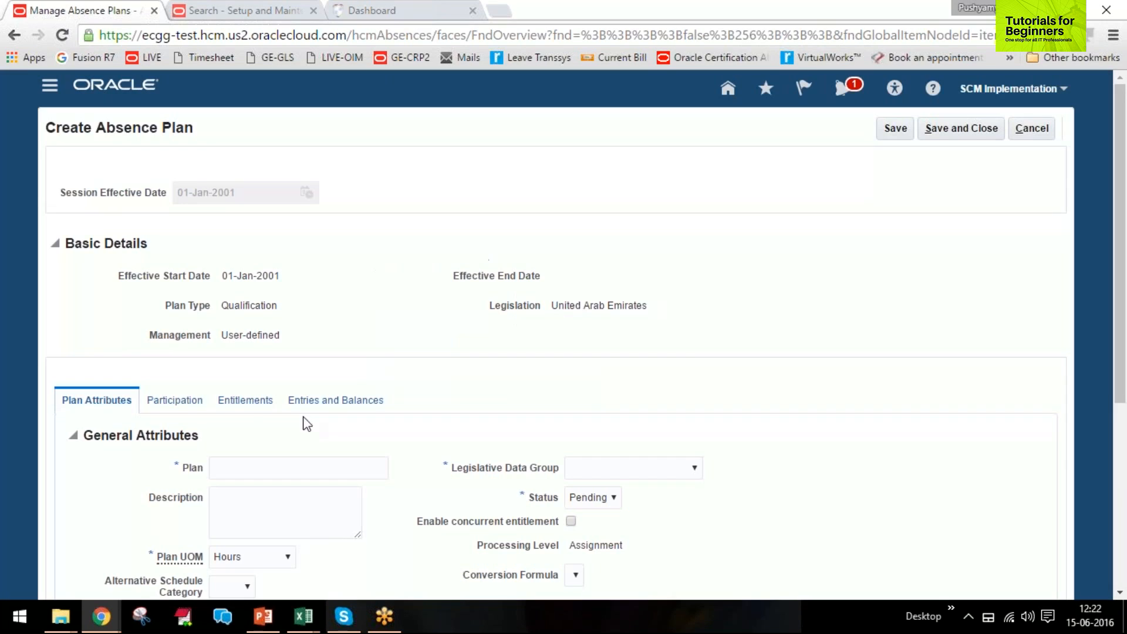
# Name the absence plan Sick Plan and set its Plan UOM to Days
pyautogui.click(248, 467)
pyautogui.write('Sick Plan')
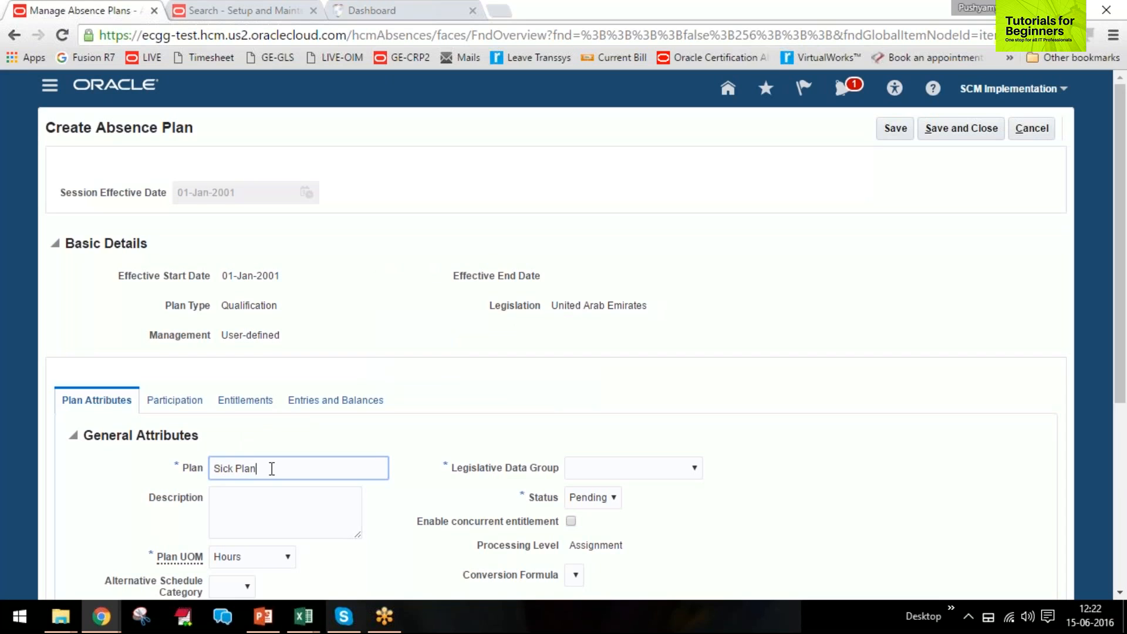
pyautogui.press('Tab')
pyautogui.scroll(-5, 198, 441)
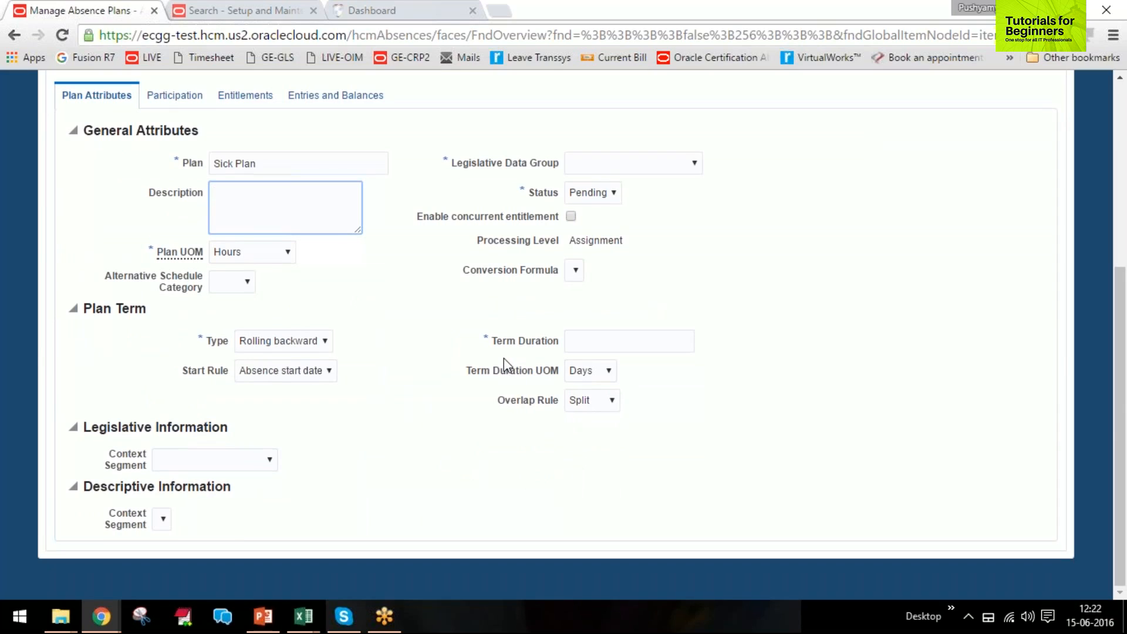
pyautogui.click(276, 252)
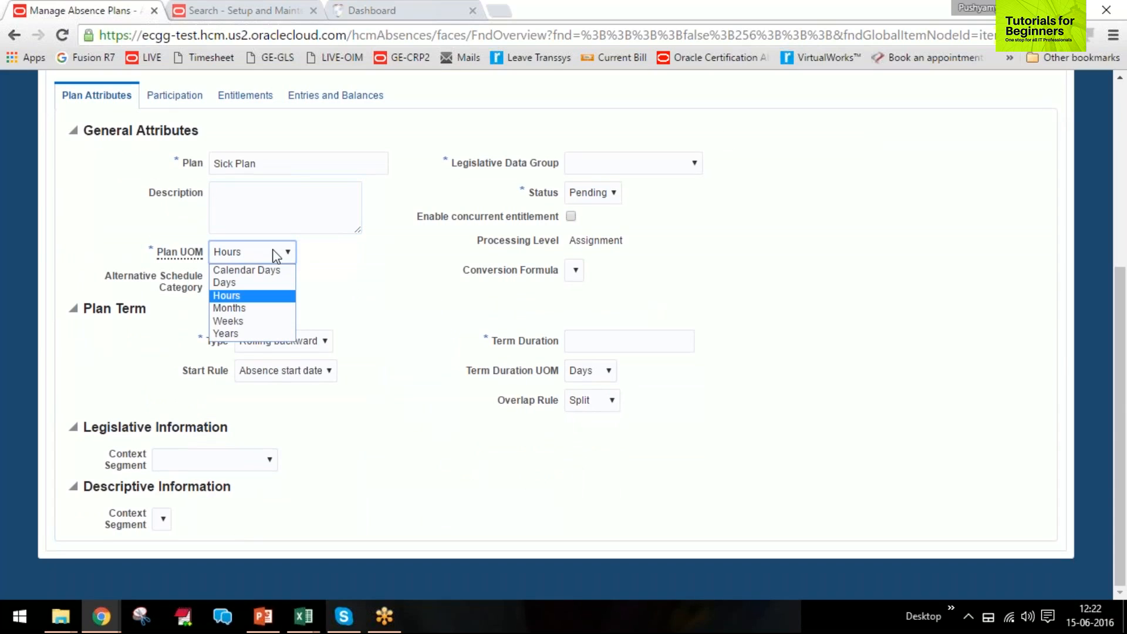
pyautogui.click(267, 283)
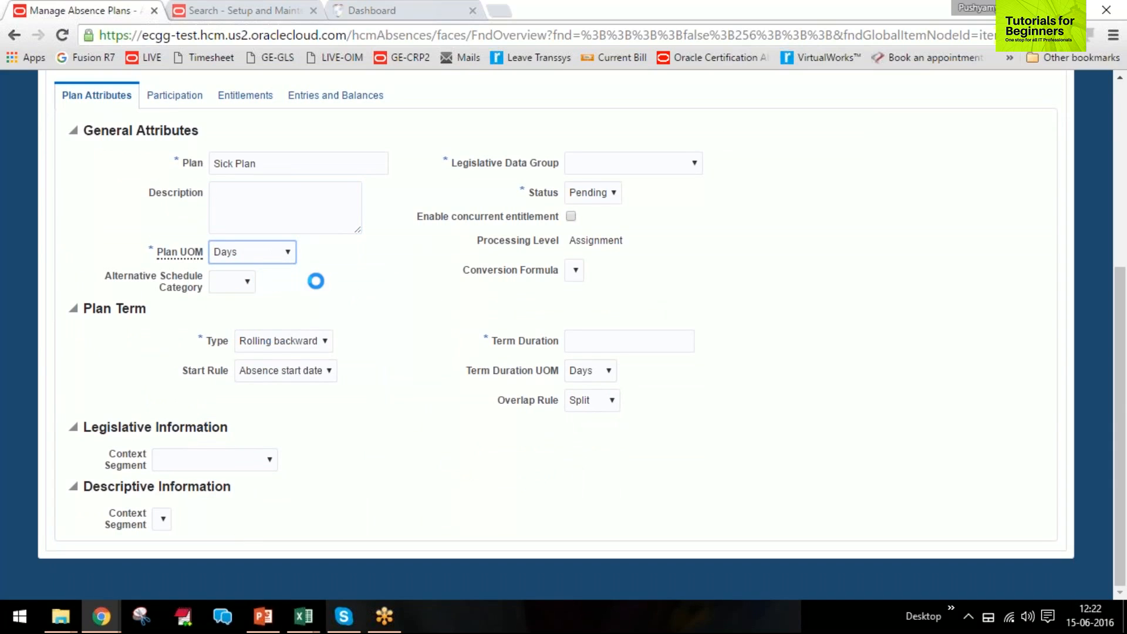
# Assign the AE Legislative Data Group to the plan and set its Status to Active
pyautogui.click(597, 169)
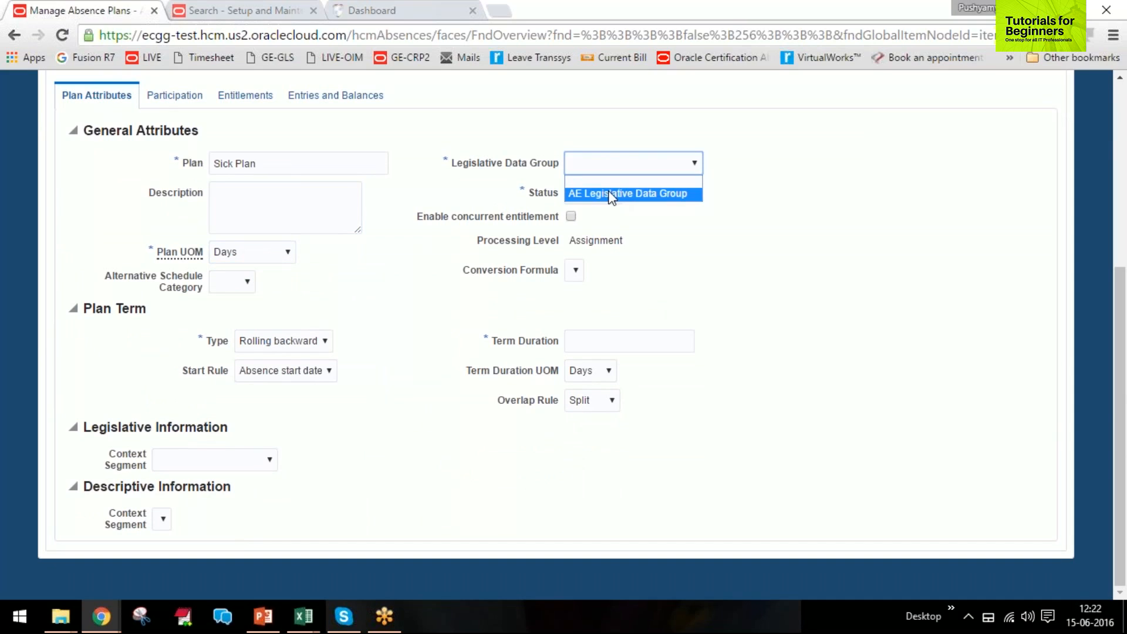
pyautogui.click(608, 193)
pyautogui.click(606, 194)
pyautogui.click(596, 211)
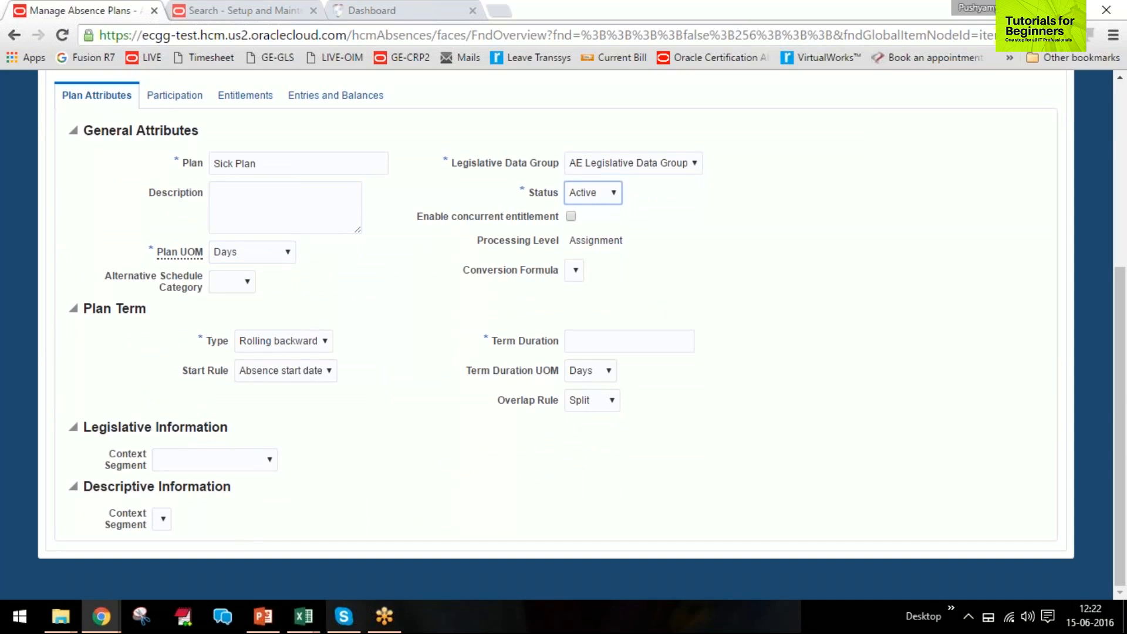
# Try Absence duration, Calendar year and Rolling backward as the plan term type to compare their fields
pyautogui.click(300, 346)
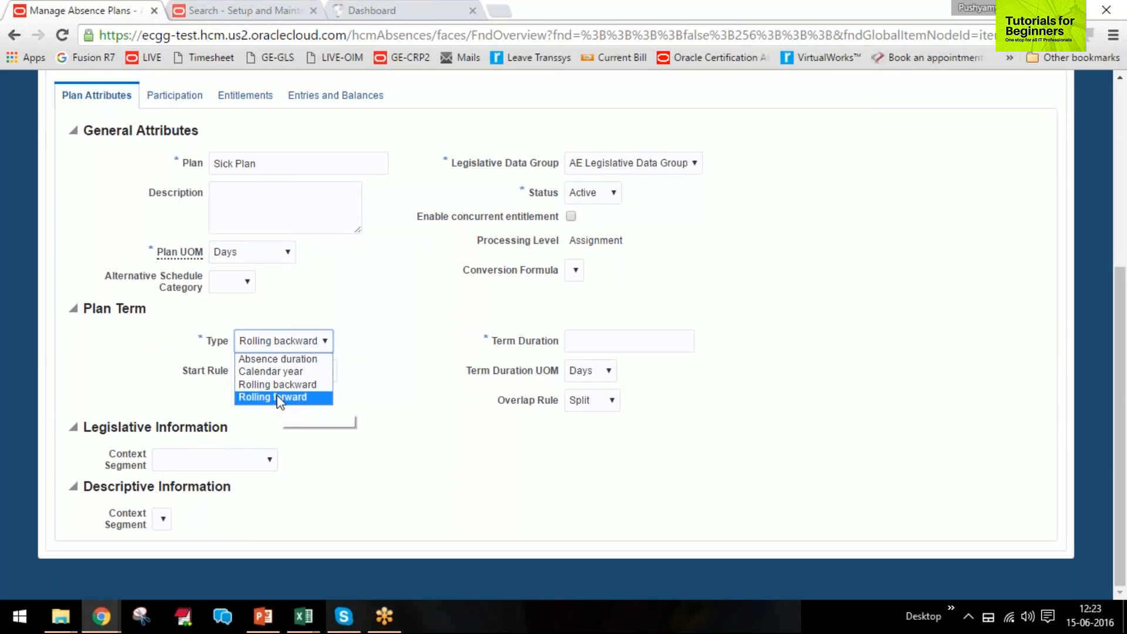
pyautogui.click(274, 358)
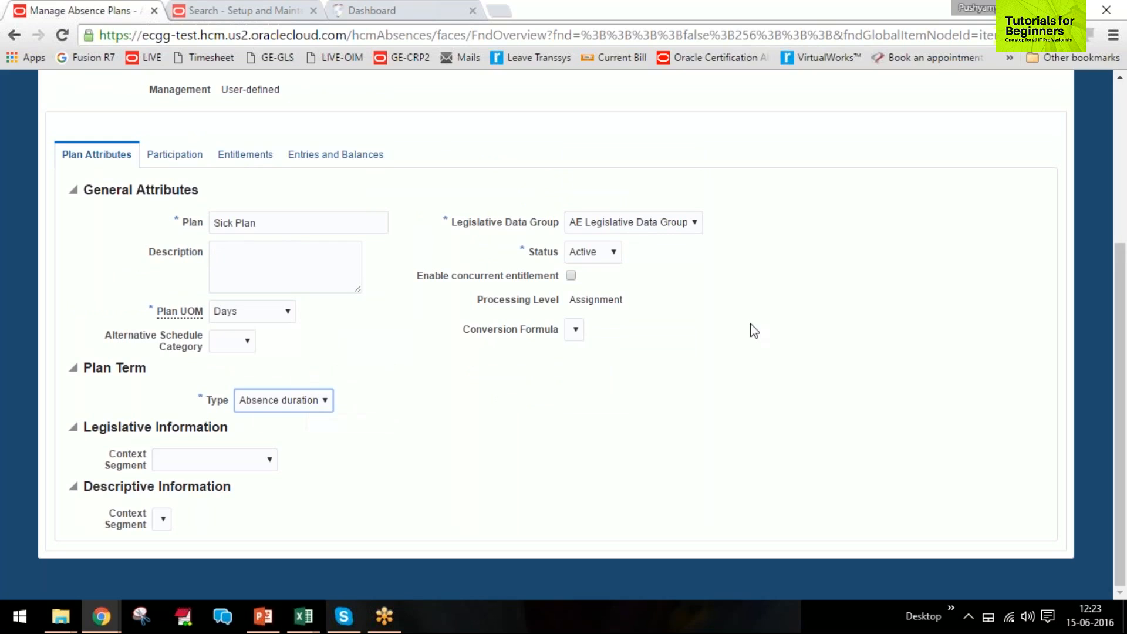
pyautogui.click(280, 400)
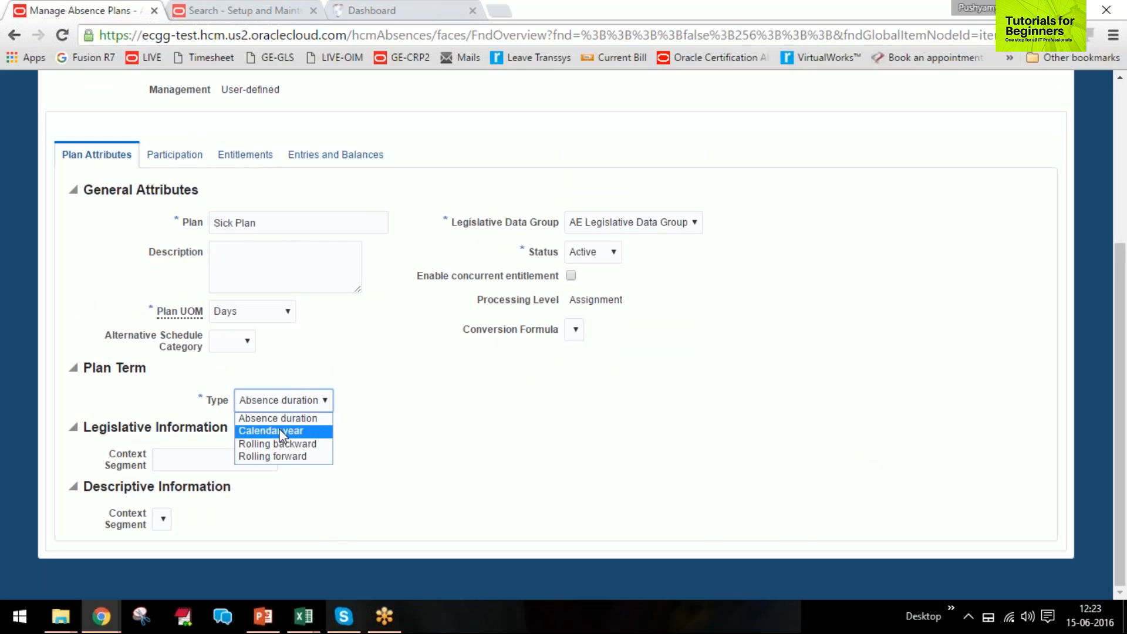
pyautogui.click(276, 430)
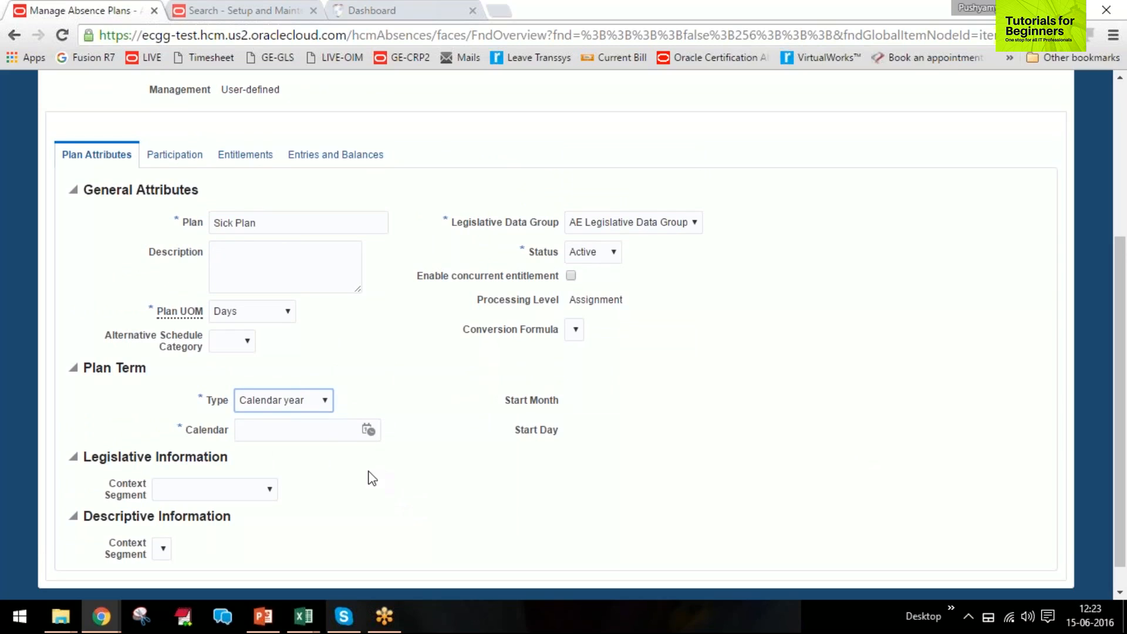
pyautogui.click(290, 403)
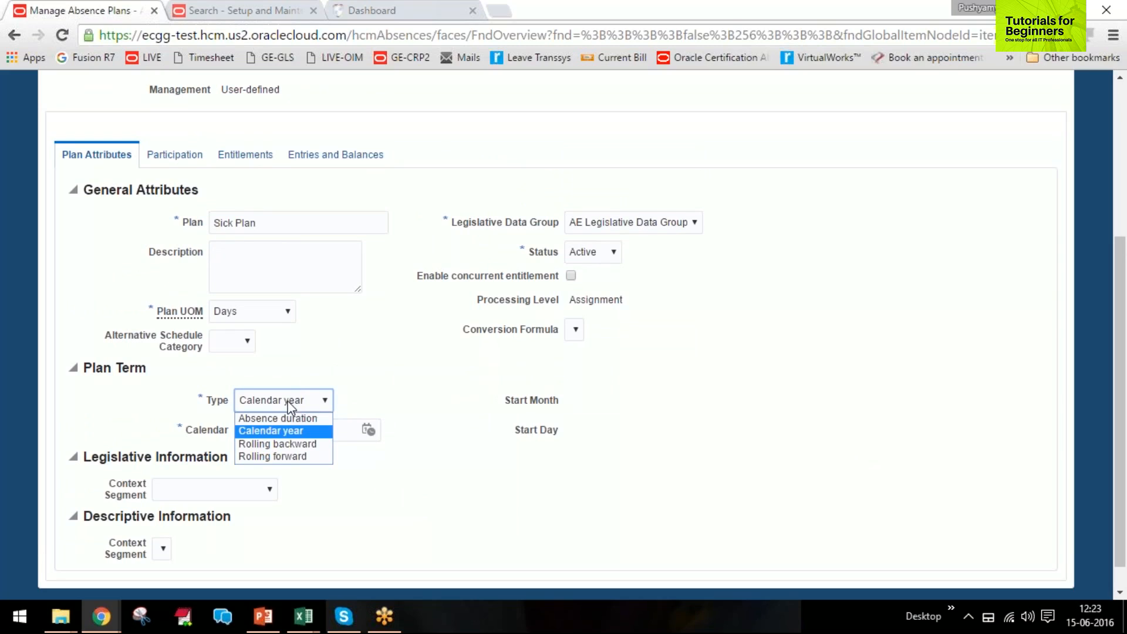
pyautogui.click(285, 446)
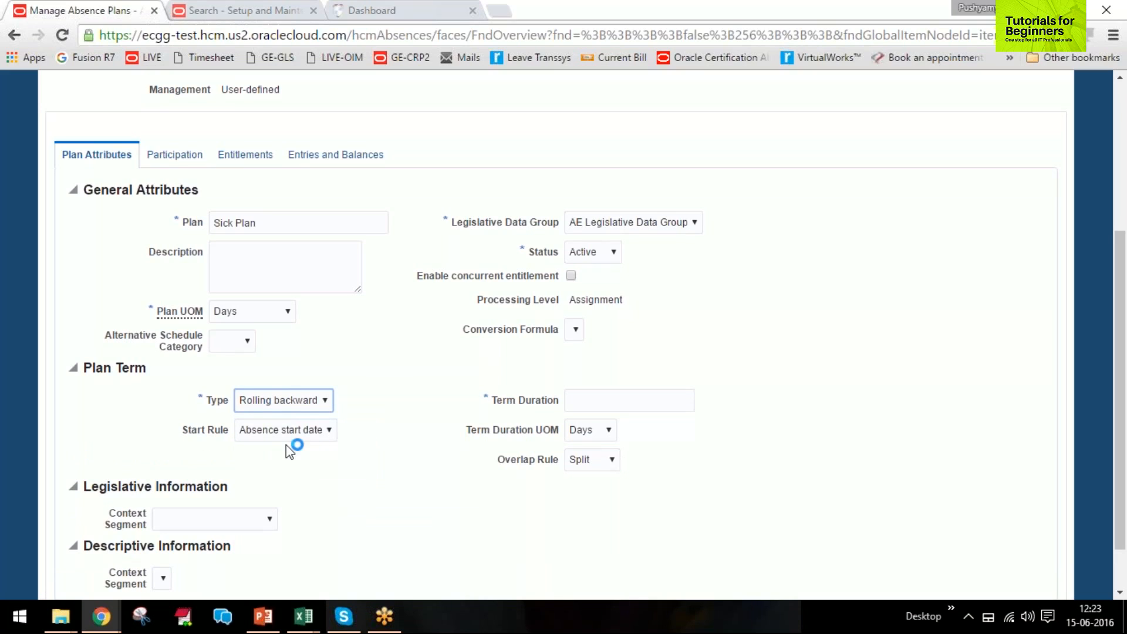
pyautogui.click(648, 399)
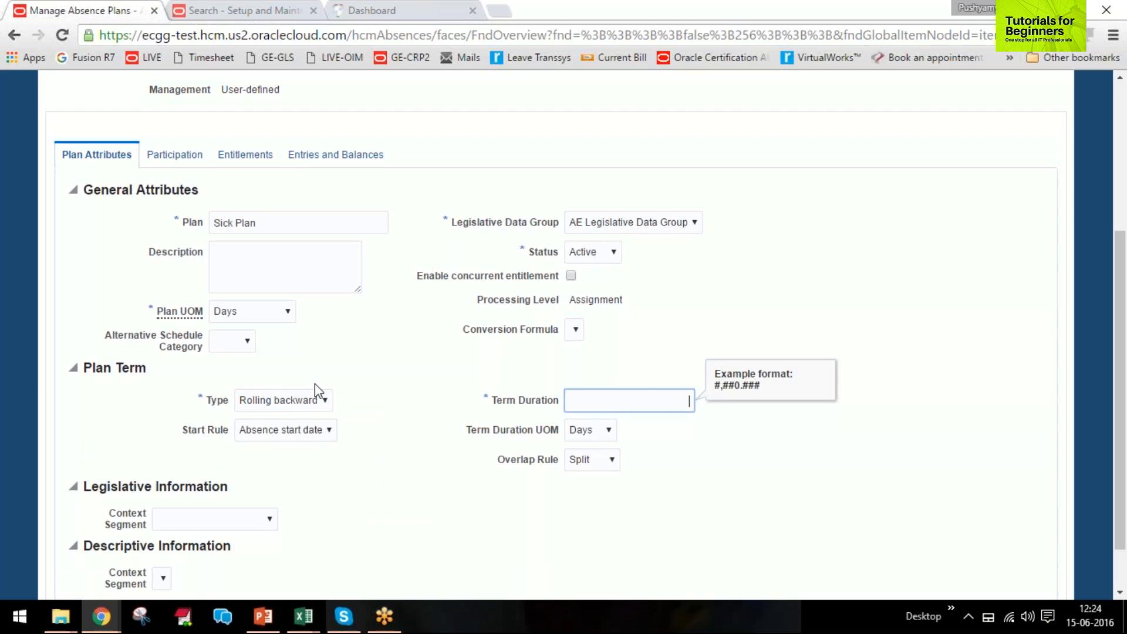
# Set the plan term type to Calendar year with 01-Jan-2001 as the Calendar date
pyautogui.click(265, 399)
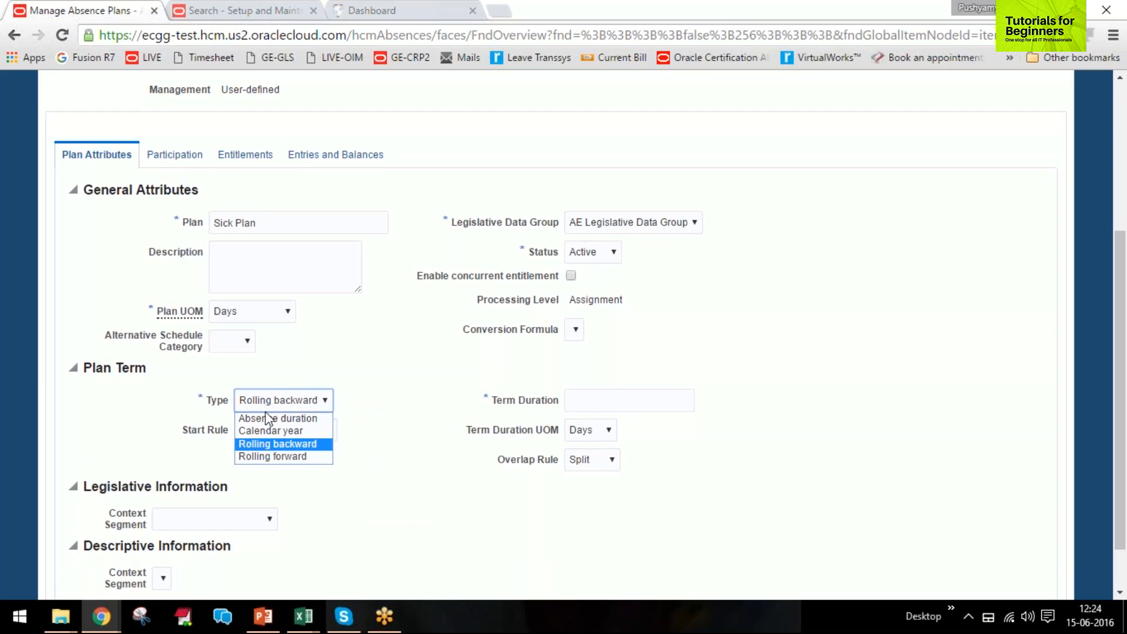
pyautogui.click(266, 430)
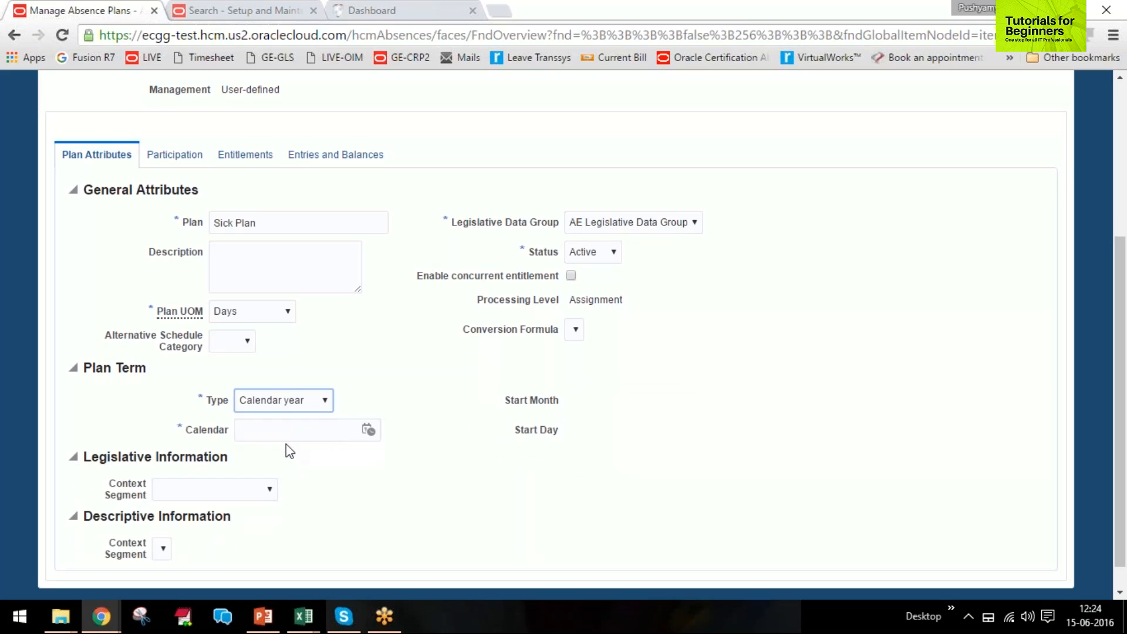
pyautogui.click(290, 433)
pyautogui.write('1/1/')
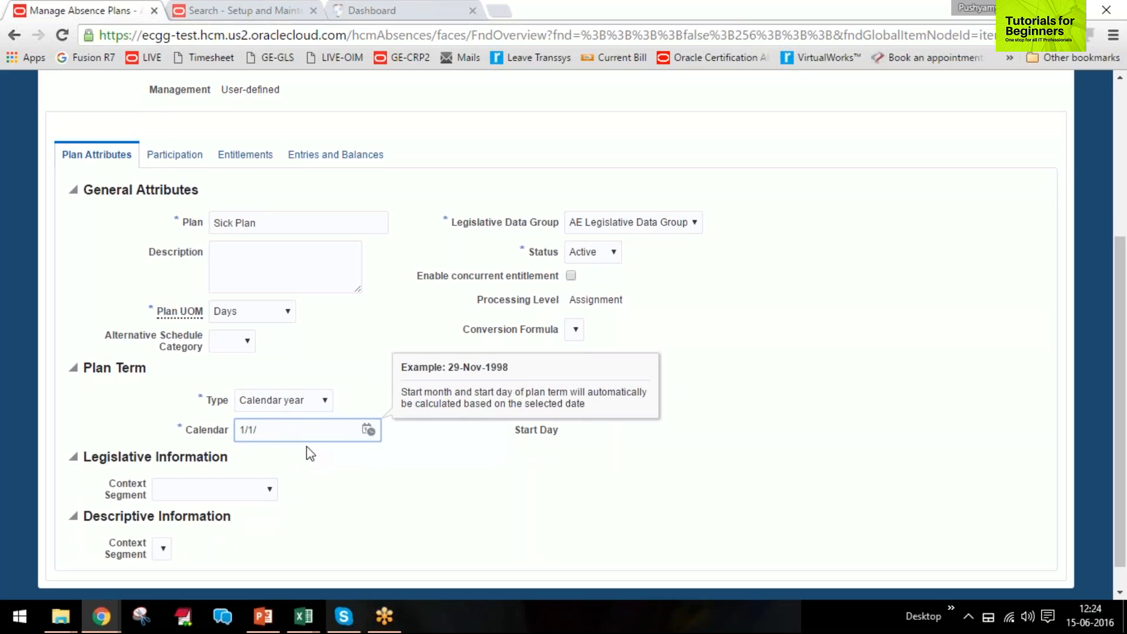
pyautogui.write('2001')
pyautogui.press('Tab')
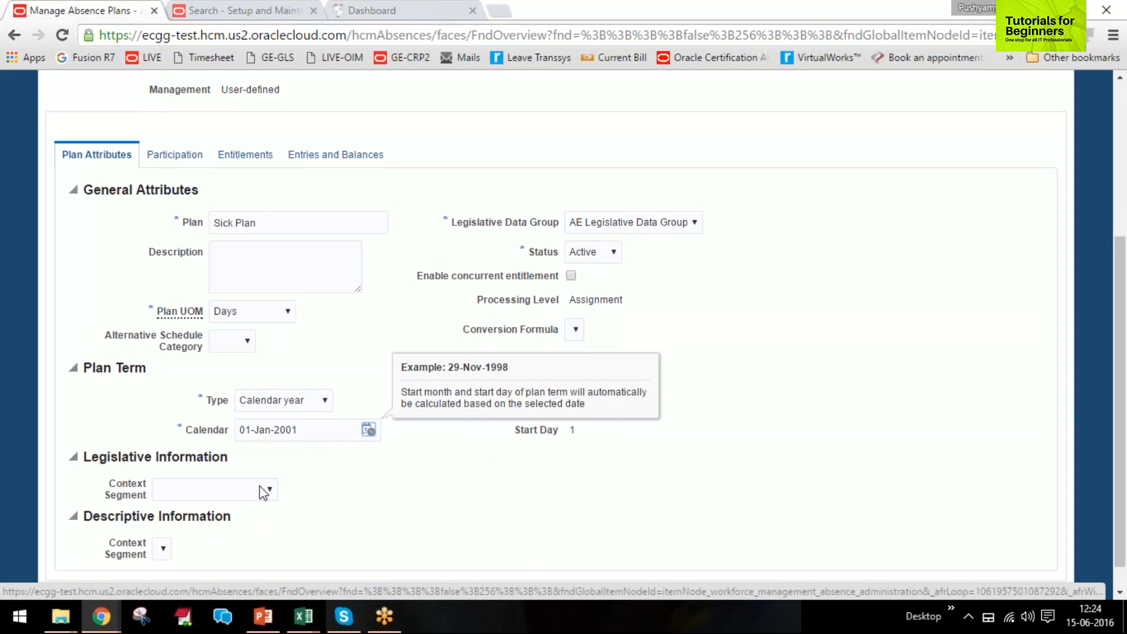
pyautogui.click(263, 505)
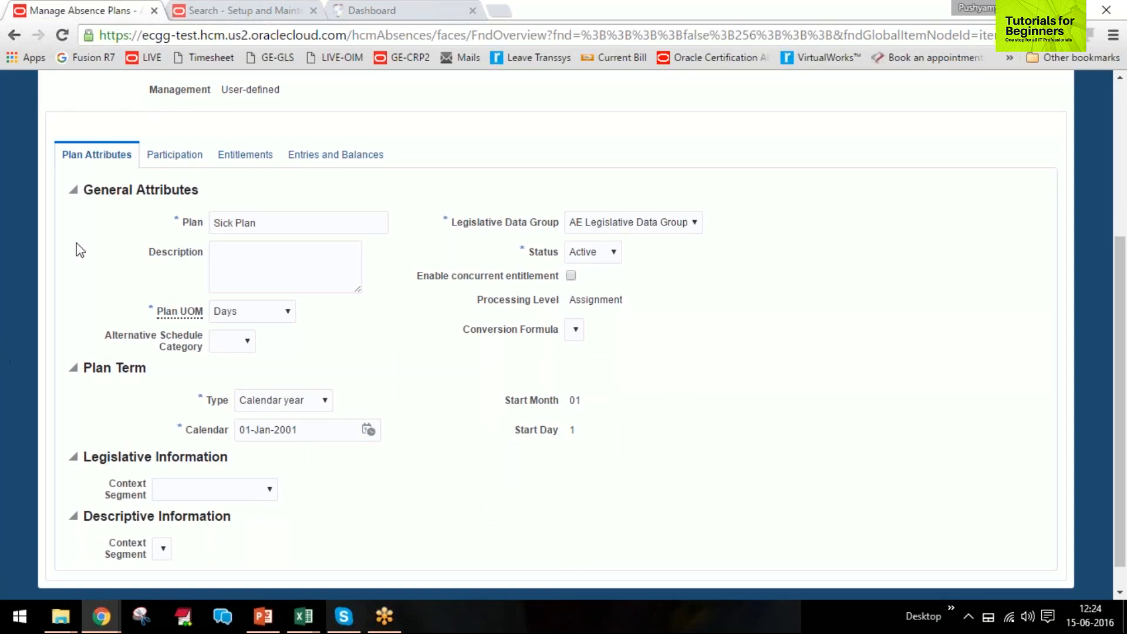
pyautogui.click(295, 401)
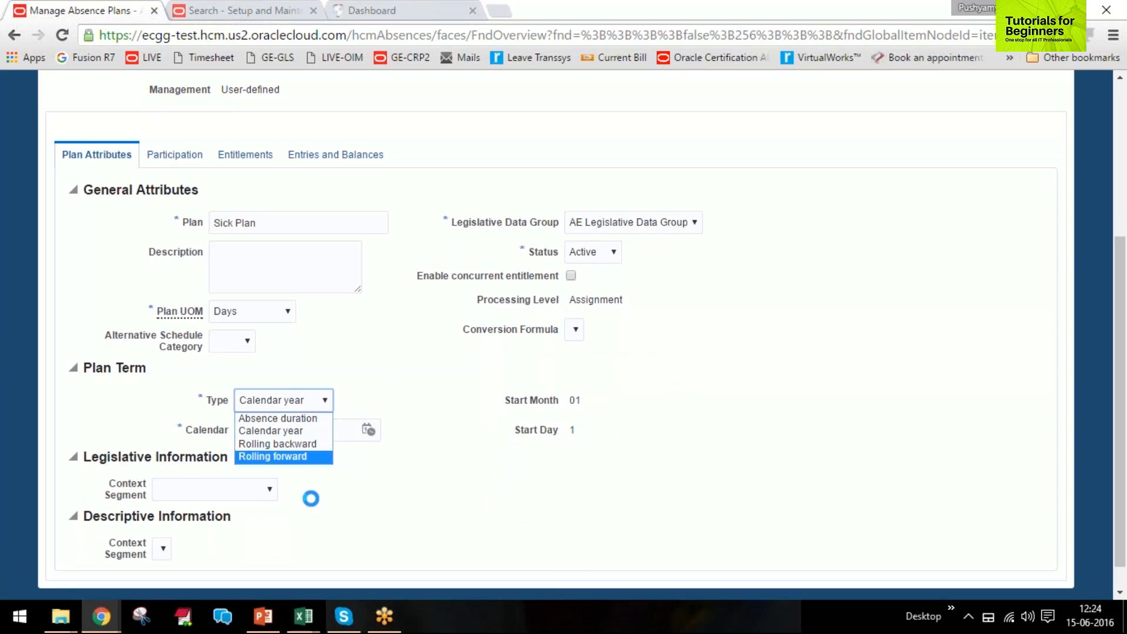
pyautogui.click(270, 404)
pyautogui.click(346, 502)
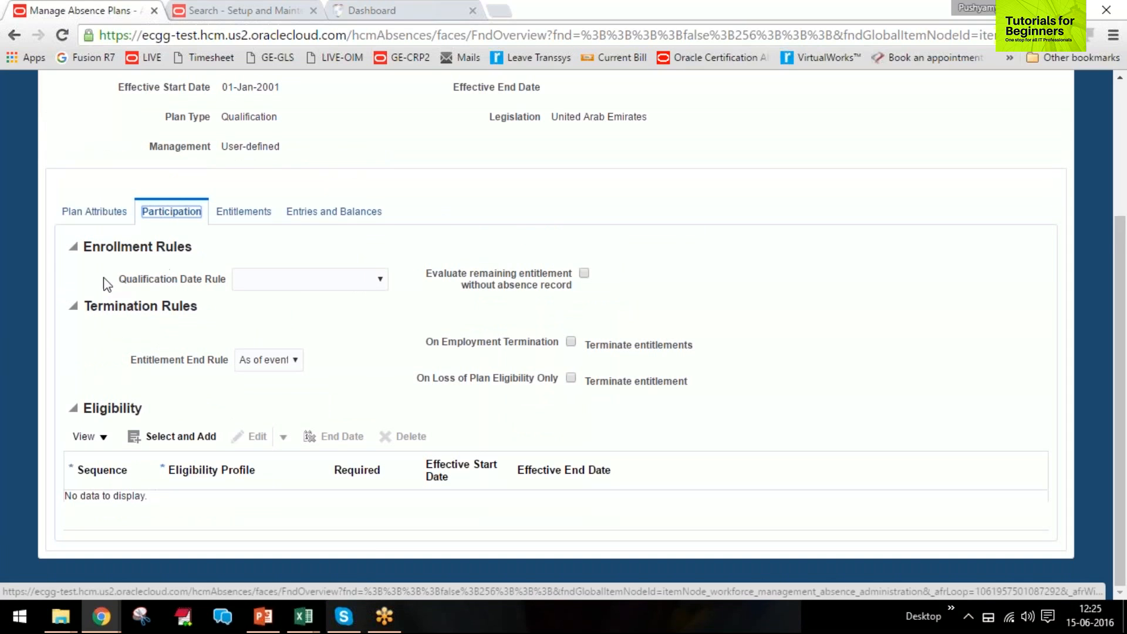
# Set the plan's Qualification Date Rule to Absence start date in the participation enrollment rules
pyautogui.moveTo(119, 278); pyautogui.dragTo(272, 279)
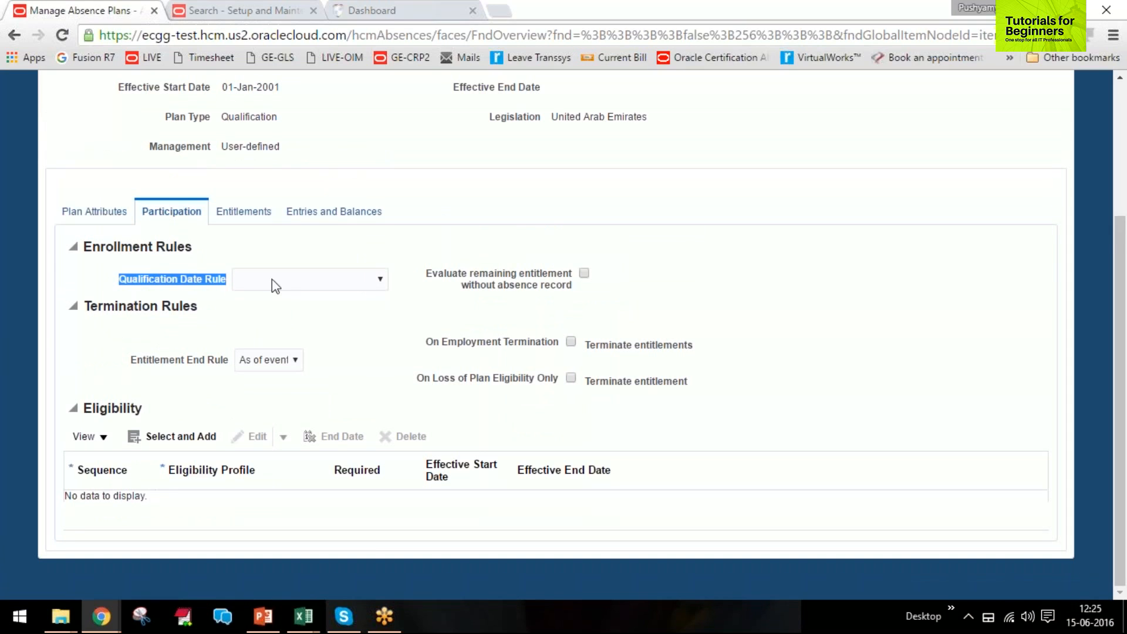
pyautogui.click(273, 279)
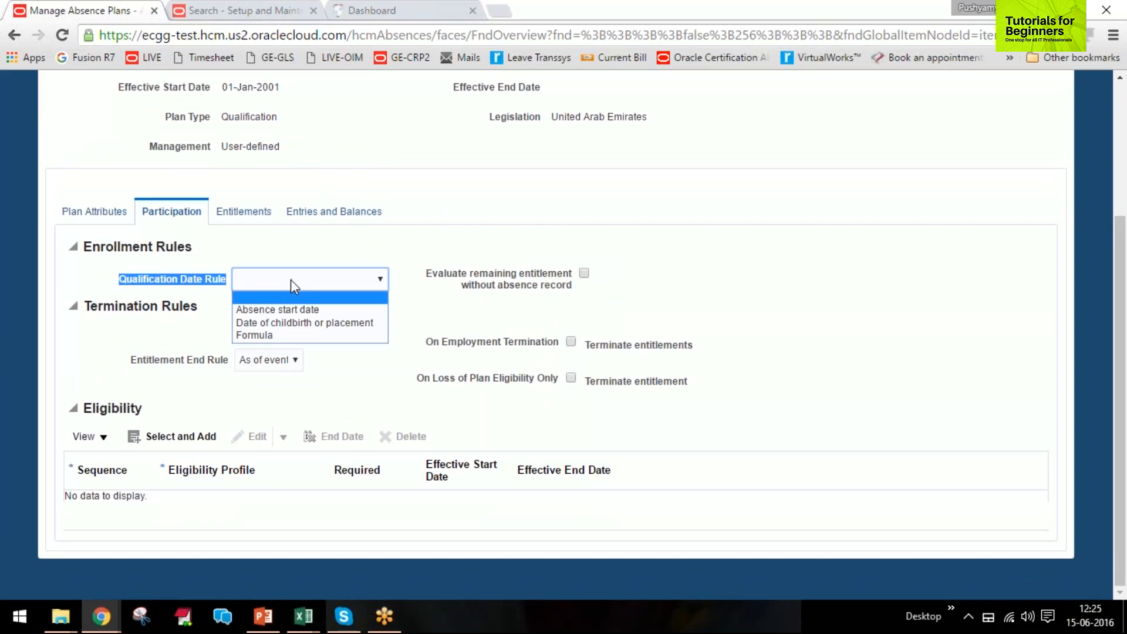
pyautogui.click(291, 308)
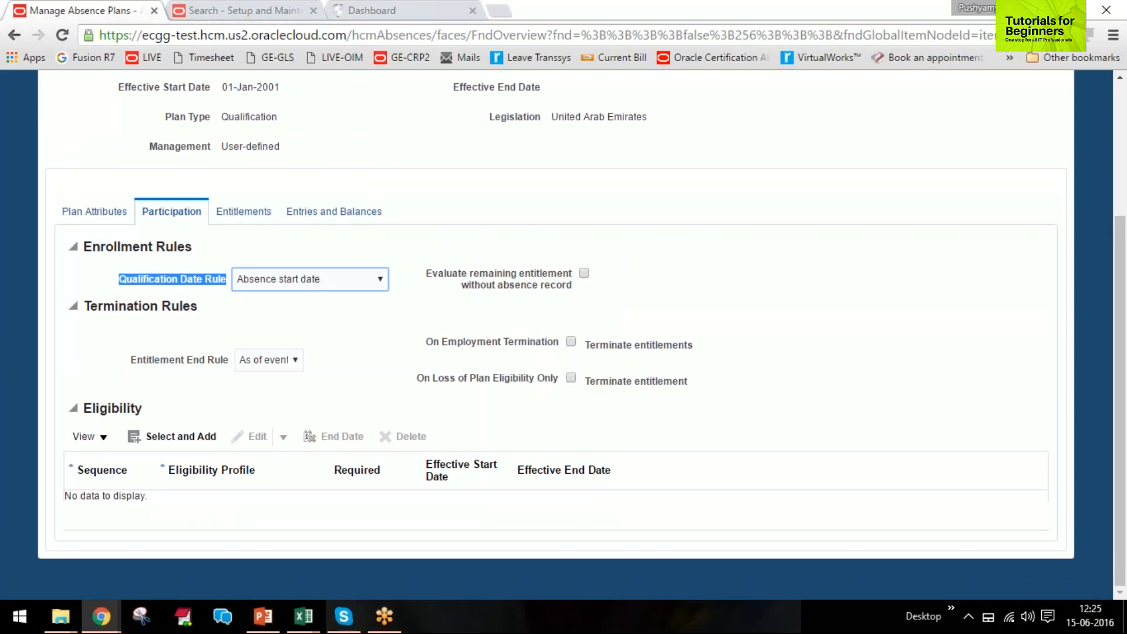
pyautogui.click(292, 273)
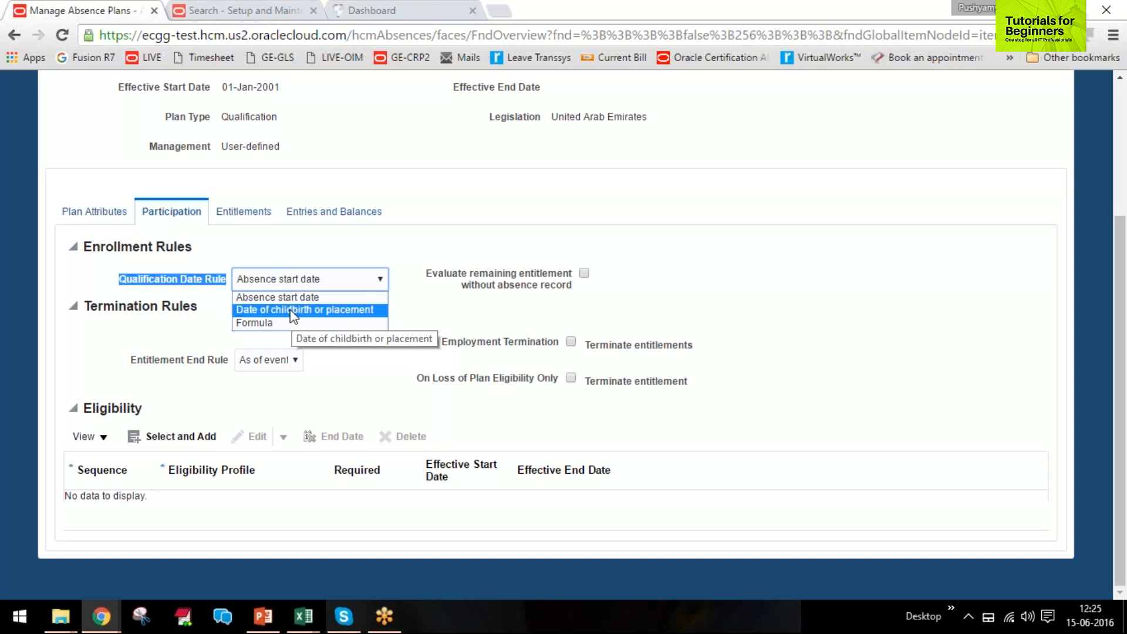
pyautogui.click(276, 295)
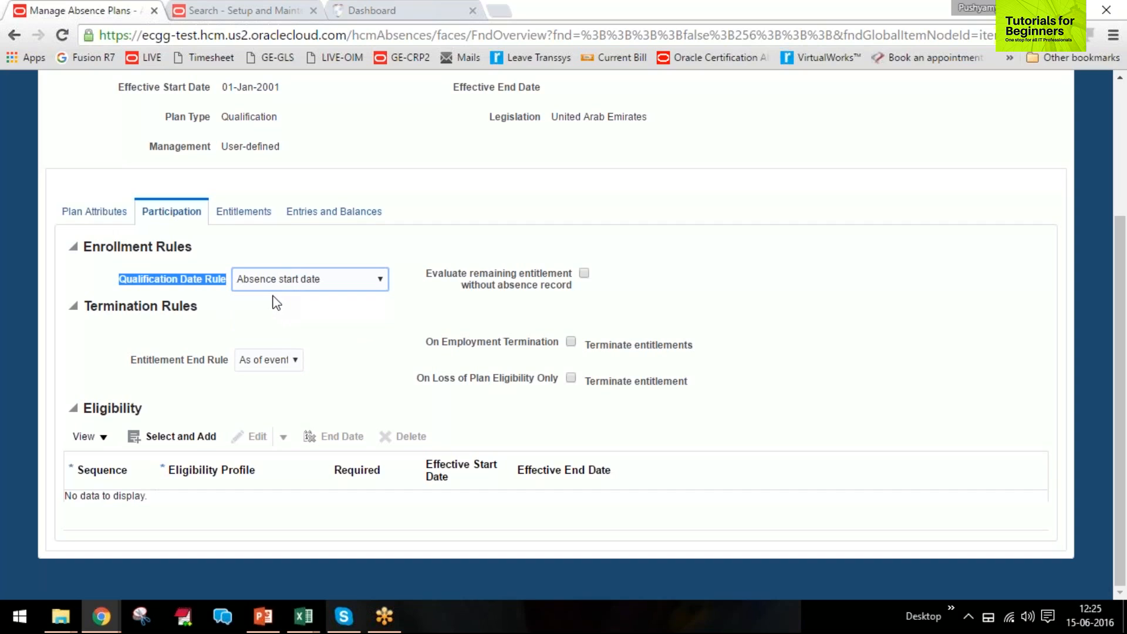
# Enable terminating entitlements on employment termination, keeping the Entitlement End Rule at As of event
pyautogui.moveTo(426, 274); pyautogui.dragTo(575, 287)
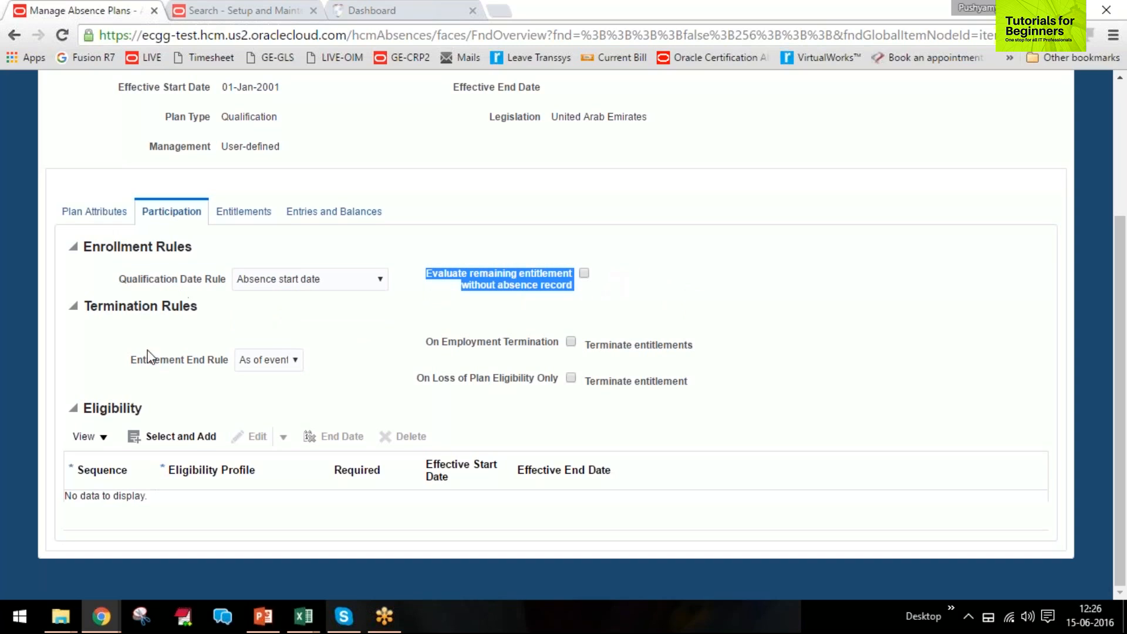
pyautogui.click(270, 361)
pyautogui.click(272, 361)
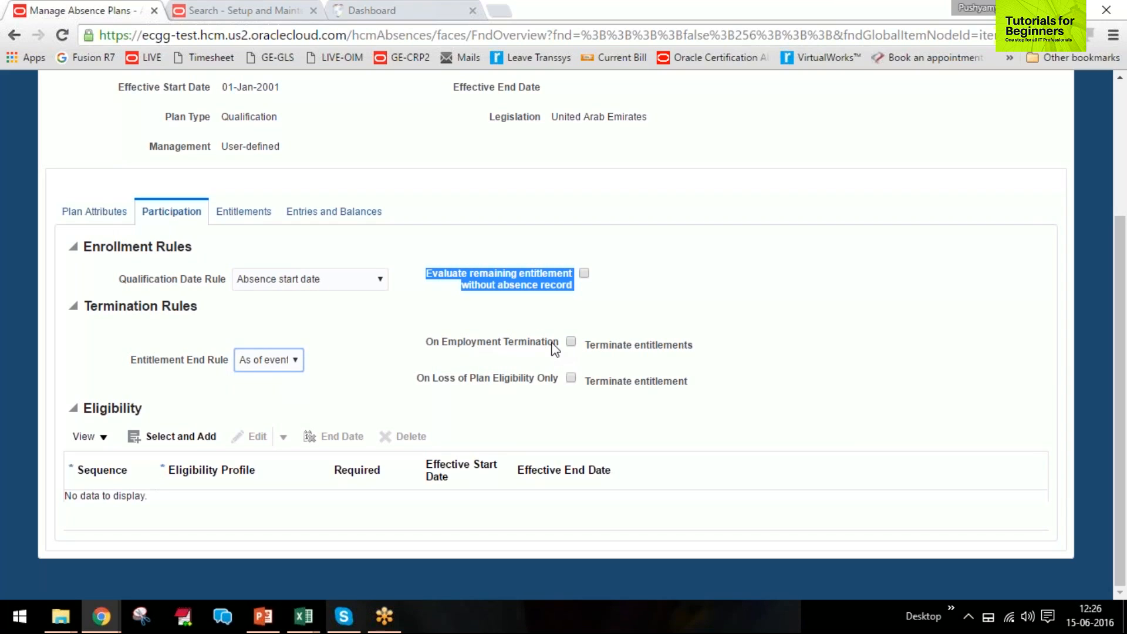
pyautogui.click(571, 341)
pyautogui.scroll(3, 281, 469)
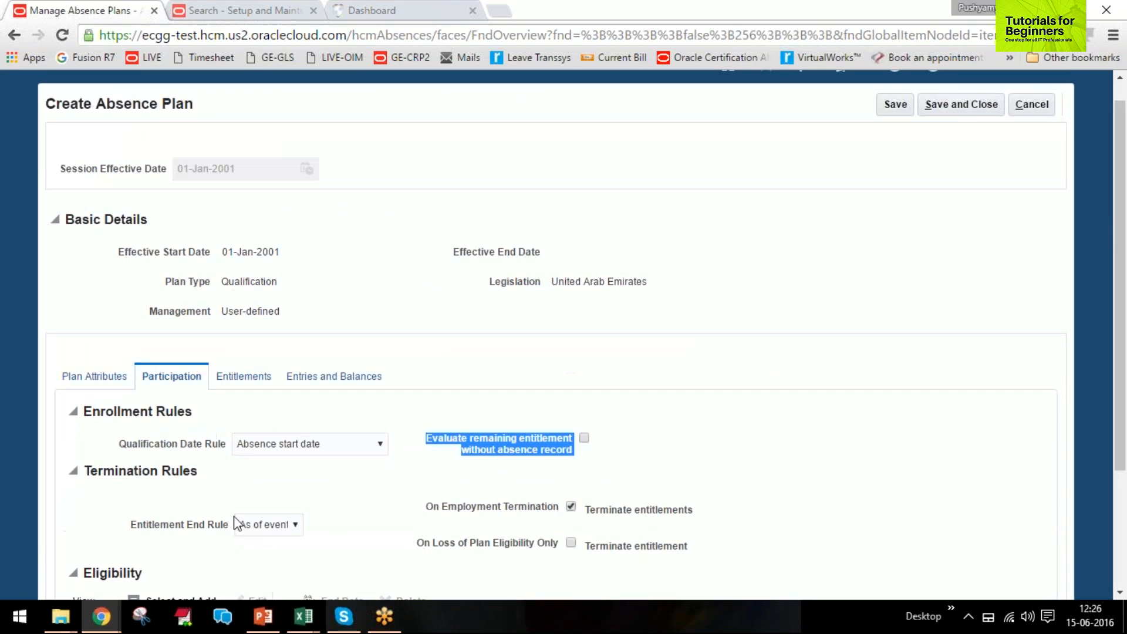
pyautogui.scroll(-3, 317, 411)
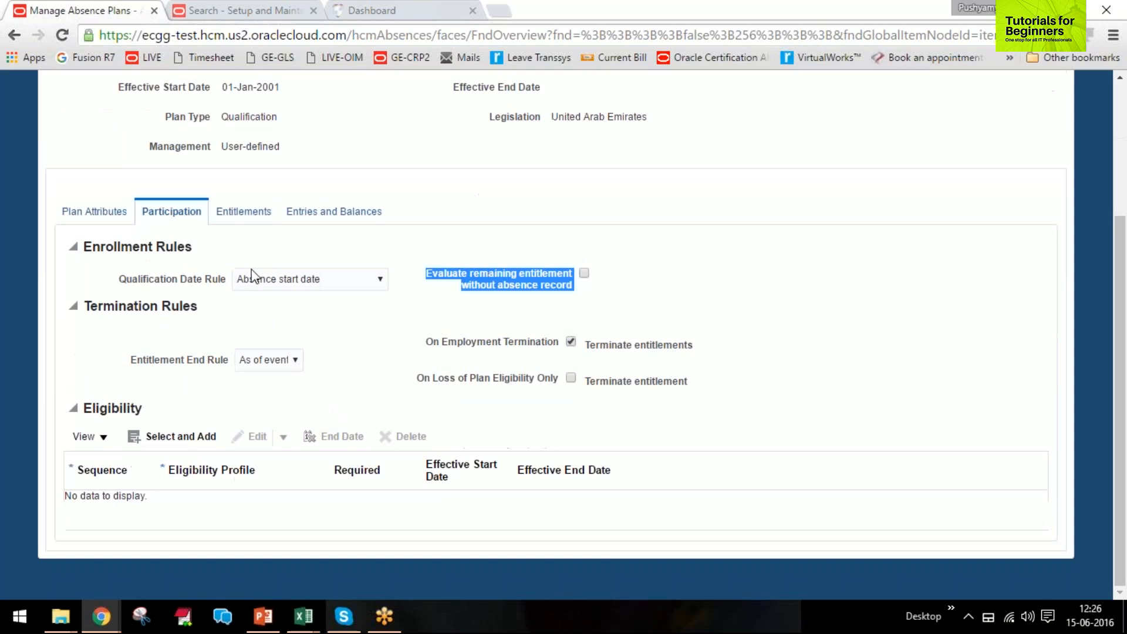
# Examine the plan's entitlement attributes, including the payment percentage override setting and the Entitlement Start Date choices
pyautogui.click(248, 214)
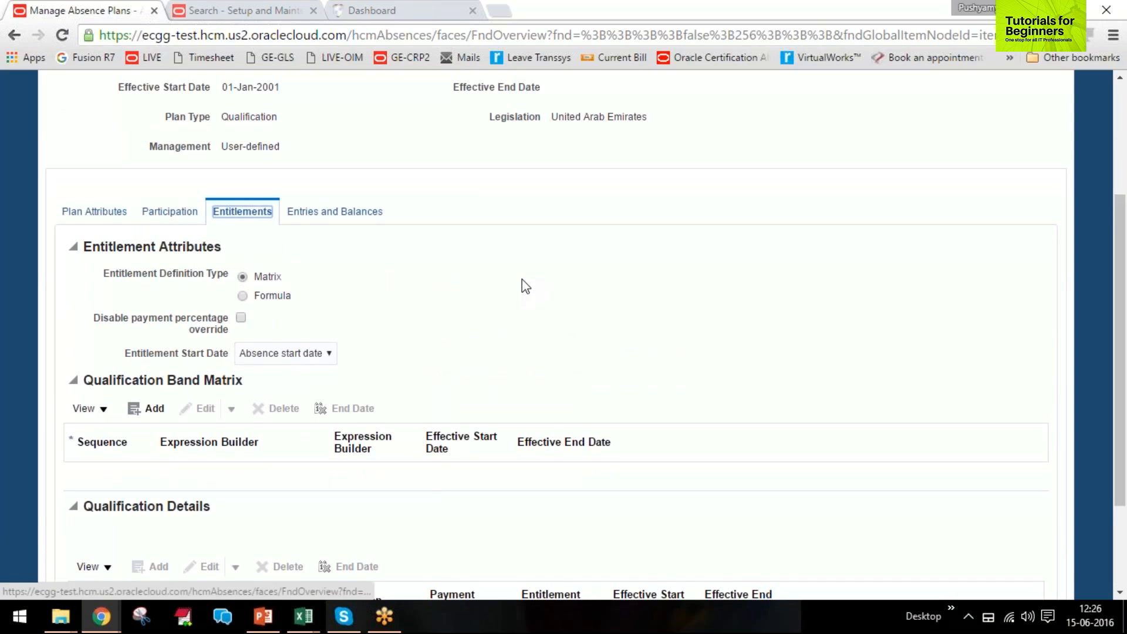
pyautogui.scroll(-2, 525, 287)
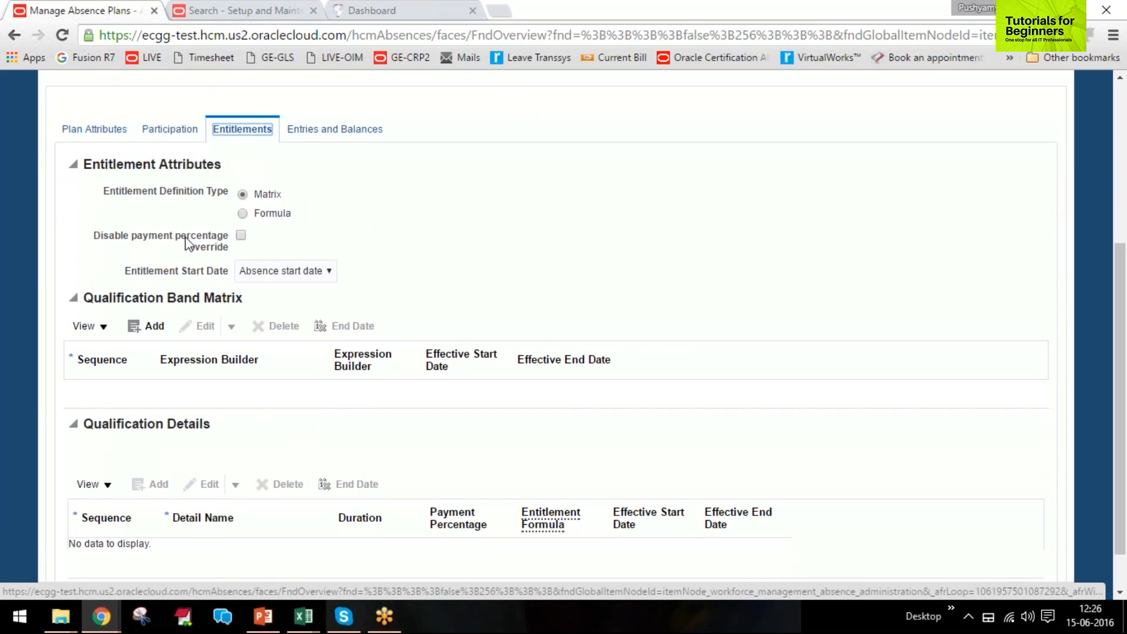
pyautogui.moveTo(93, 238); pyautogui.dragTo(231, 249)
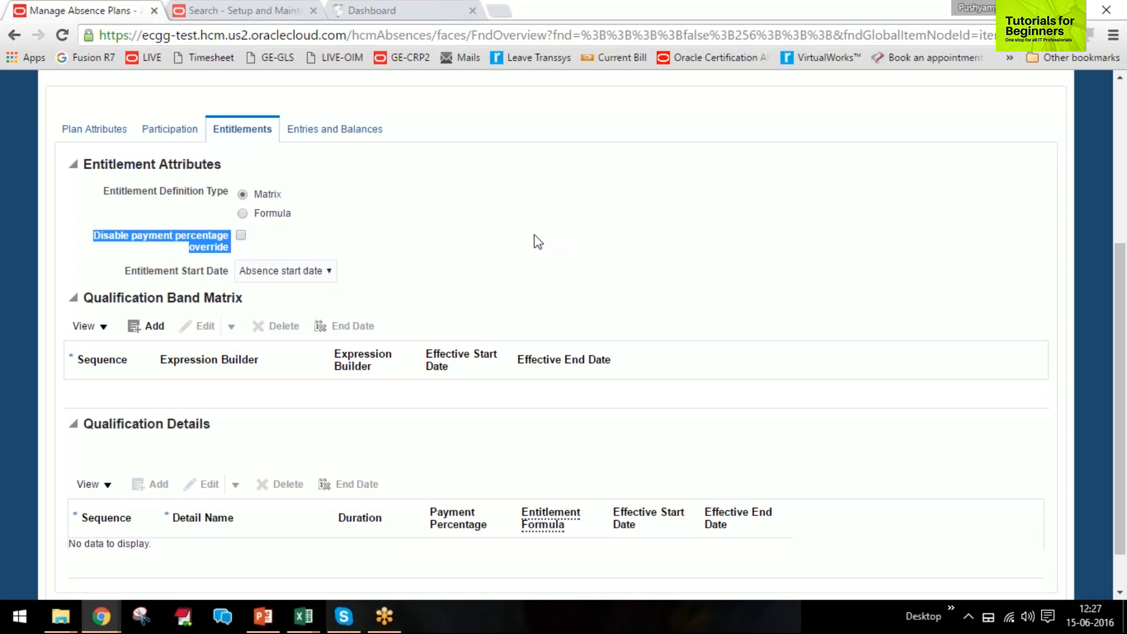
pyautogui.click(240, 236)
pyautogui.click(242, 236)
pyautogui.click(275, 272)
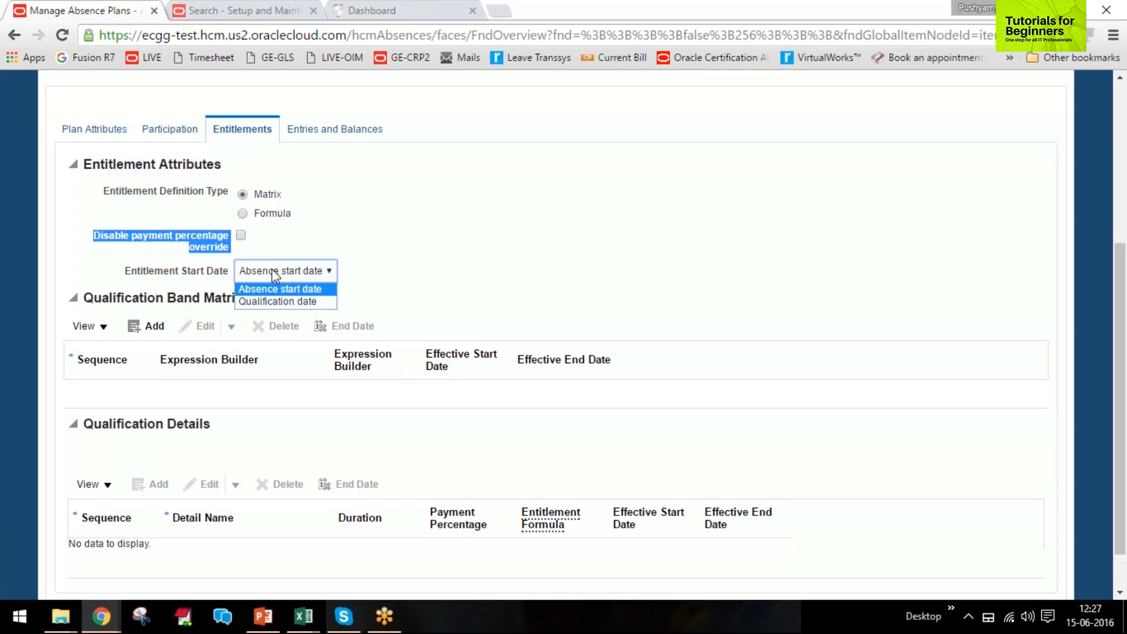
pyautogui.click(272, 271)
pyautogui.moveTo(132, 272); pyautogui.dragTo(243, 271)
pyautogui.click(279, 273)
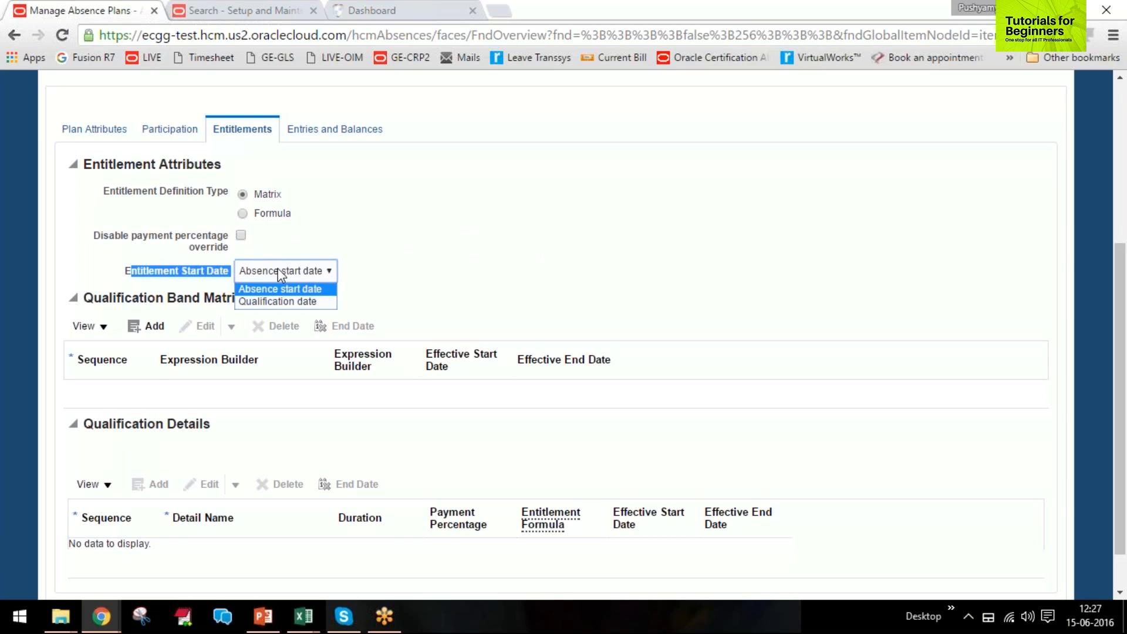
pyautogui.click(279, 274)
pyautogui.scroll(-1, 425, 284)
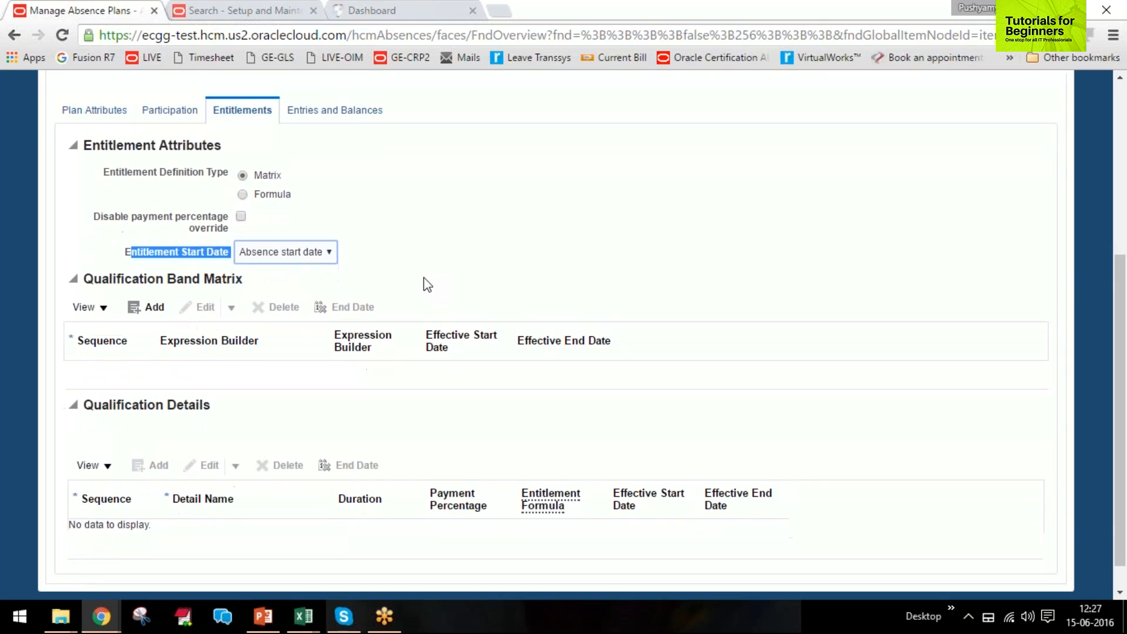
# Add a row to the Qualification Band Matrix with sequence 1 and the expression 1=1
pyautogui.click(150, 274)
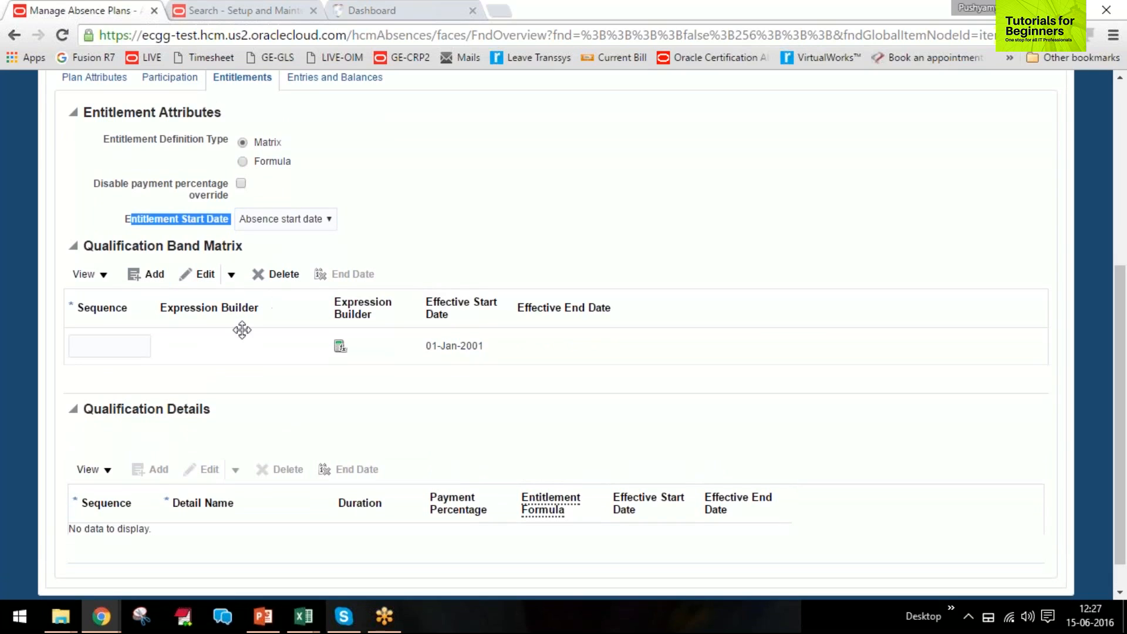
pyautogui.click(94, 353)
pyautogui.write('1')
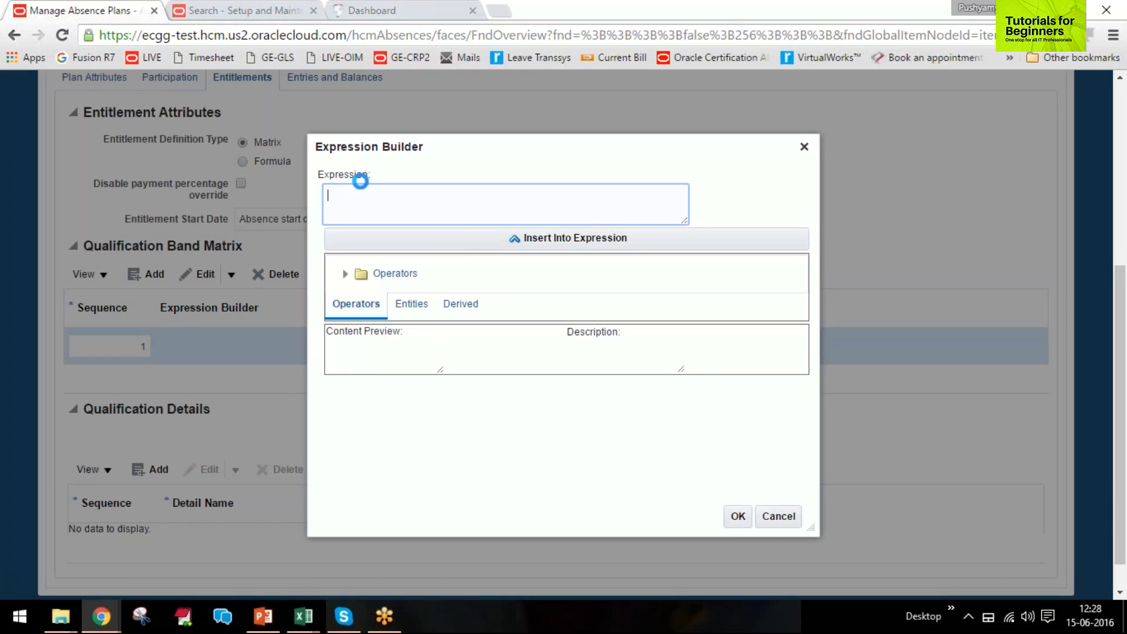
pyautogui.write('1=1')
pyautogui.click(737, 518)
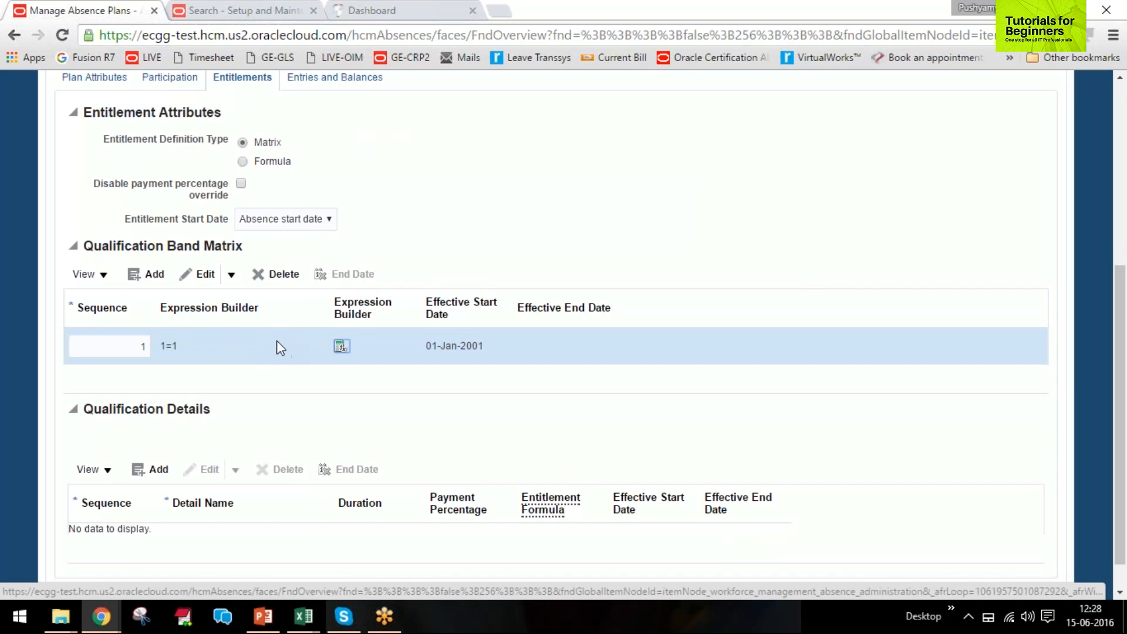
# Add a Full Pay qualification detail with sequence 1, a duration of 15 days and a payment percentage of 100
pyautogui.scroll(-1, 276, 346)
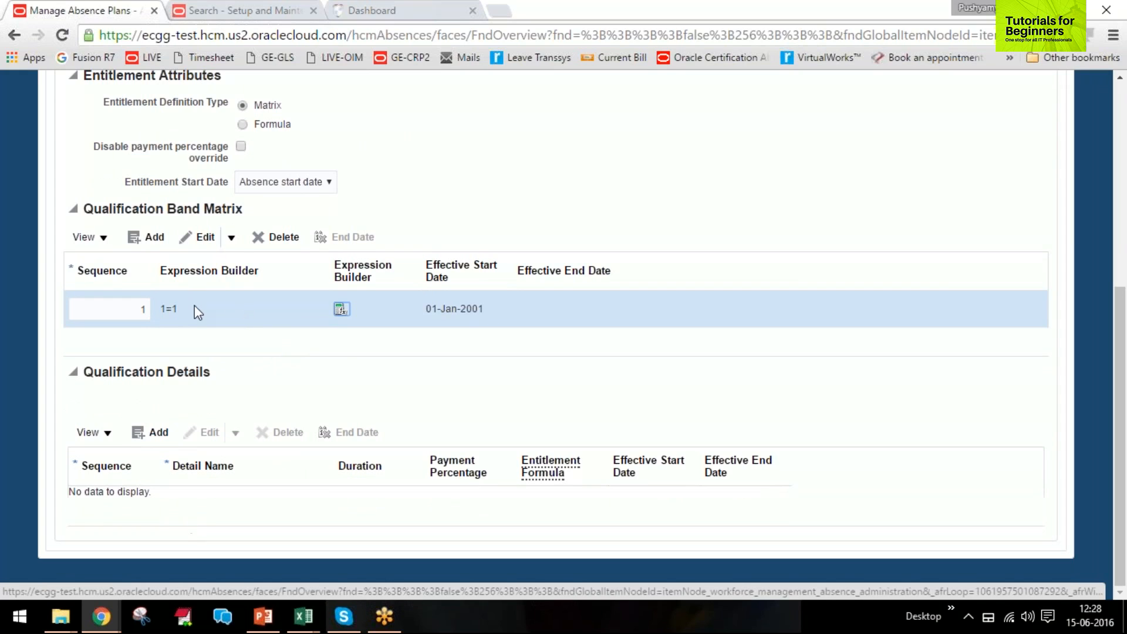
pyautogui.click(161, 434)
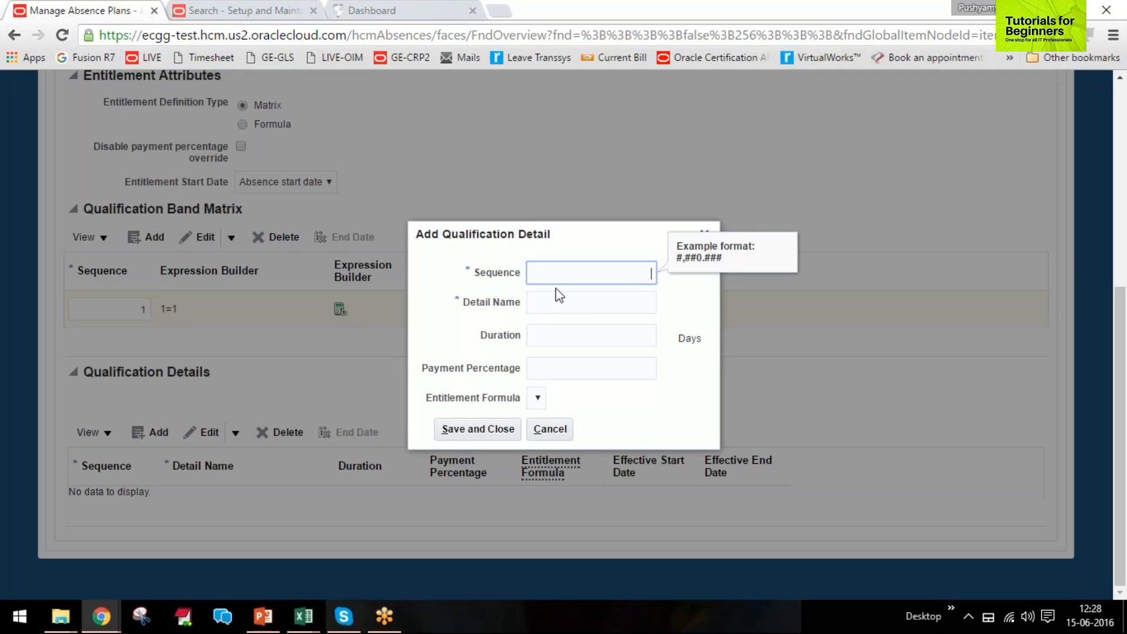
pyautogui.write('1')
pyautogui.press('Tab')
pyautogui.write('Full Pay')
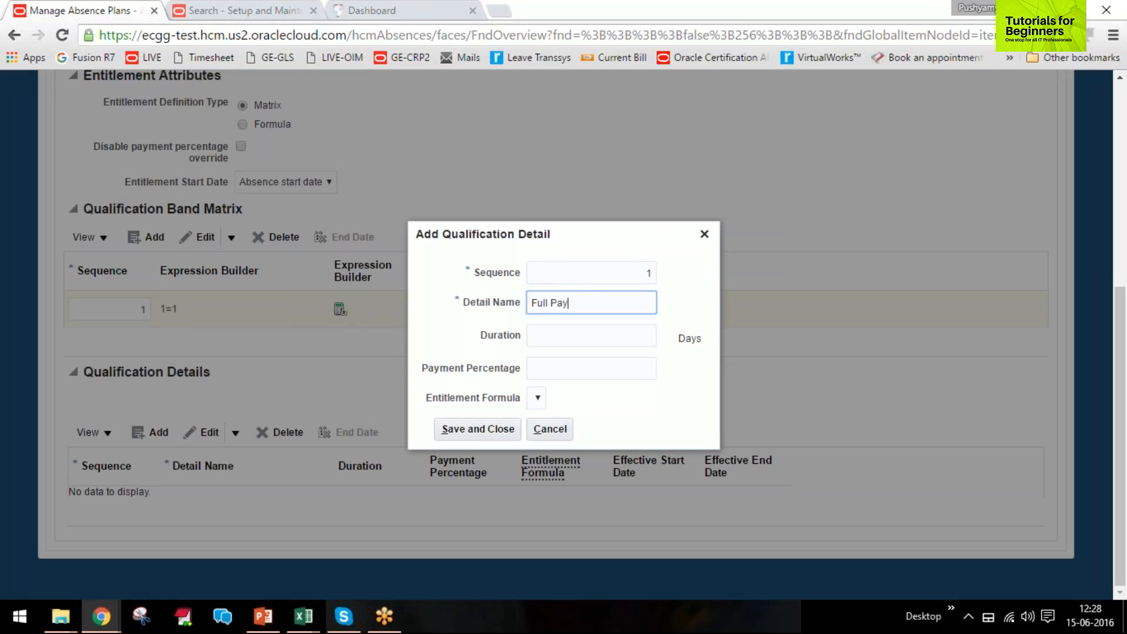
pyautogui.press('Tab')
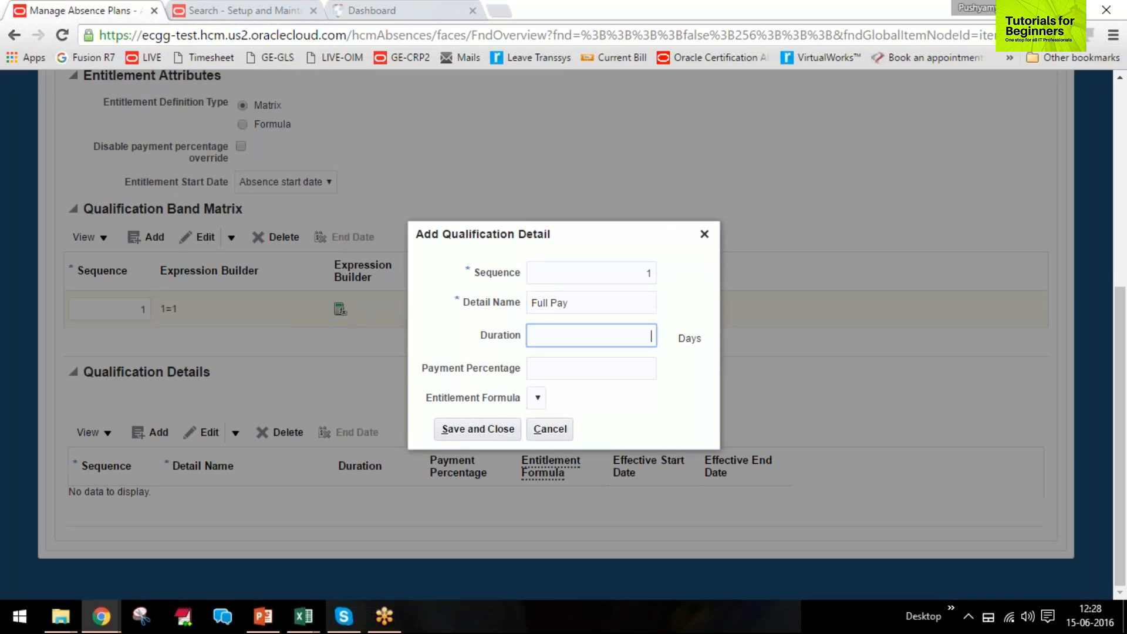
pyautogui.write('15')
pyautogui.press('Tab')
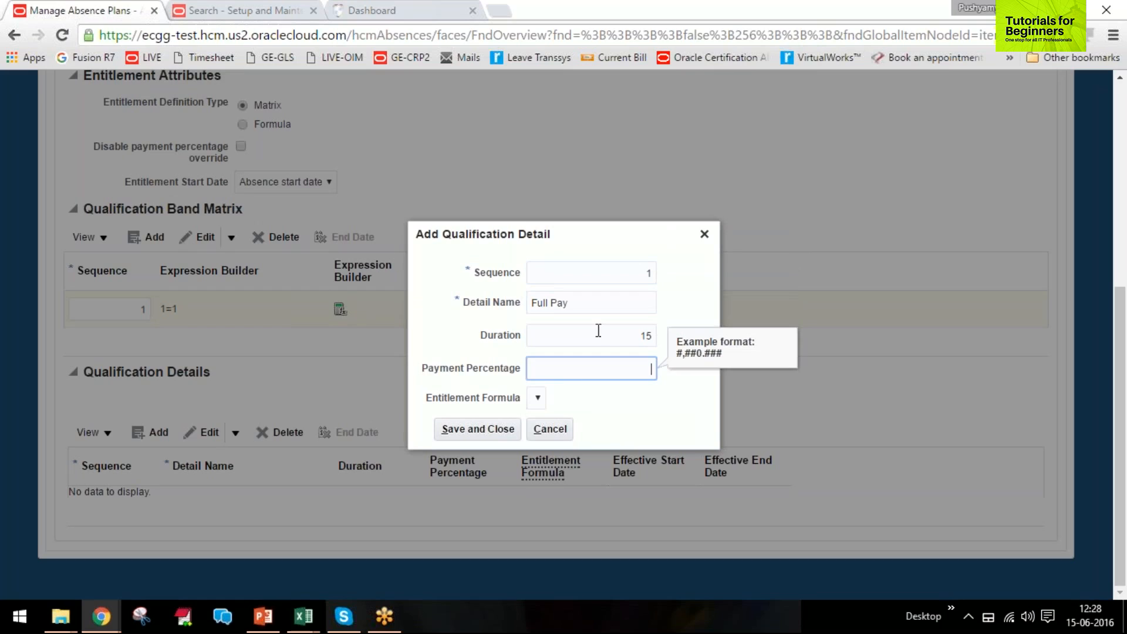
pyautogui.write('100')
pyautogui.press('Tab')
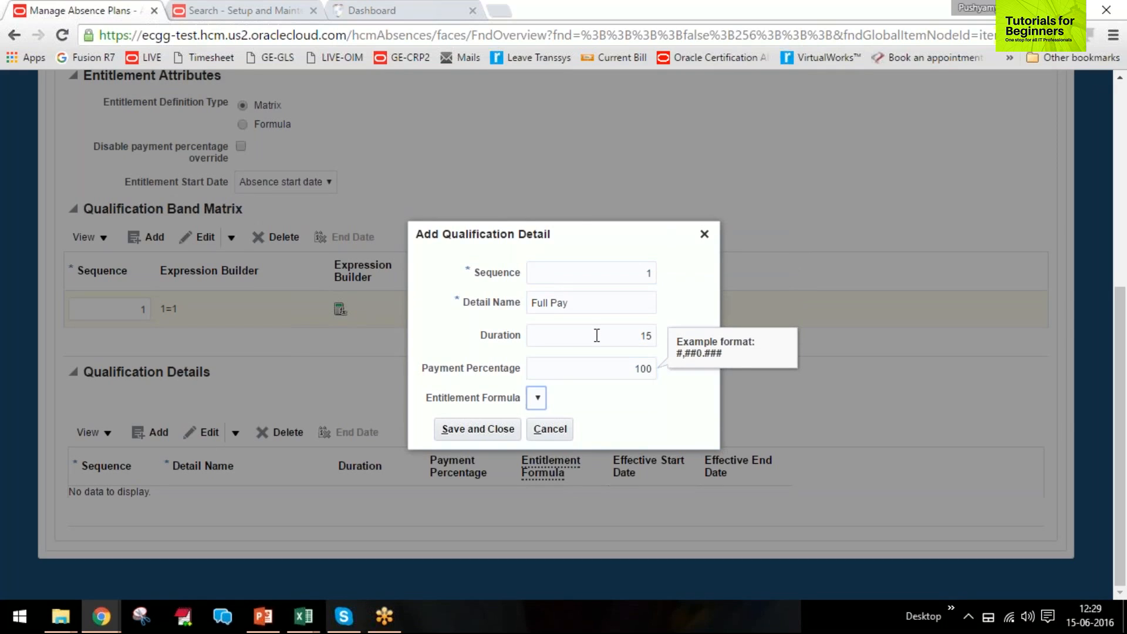
pyautogui.click(479, 434)
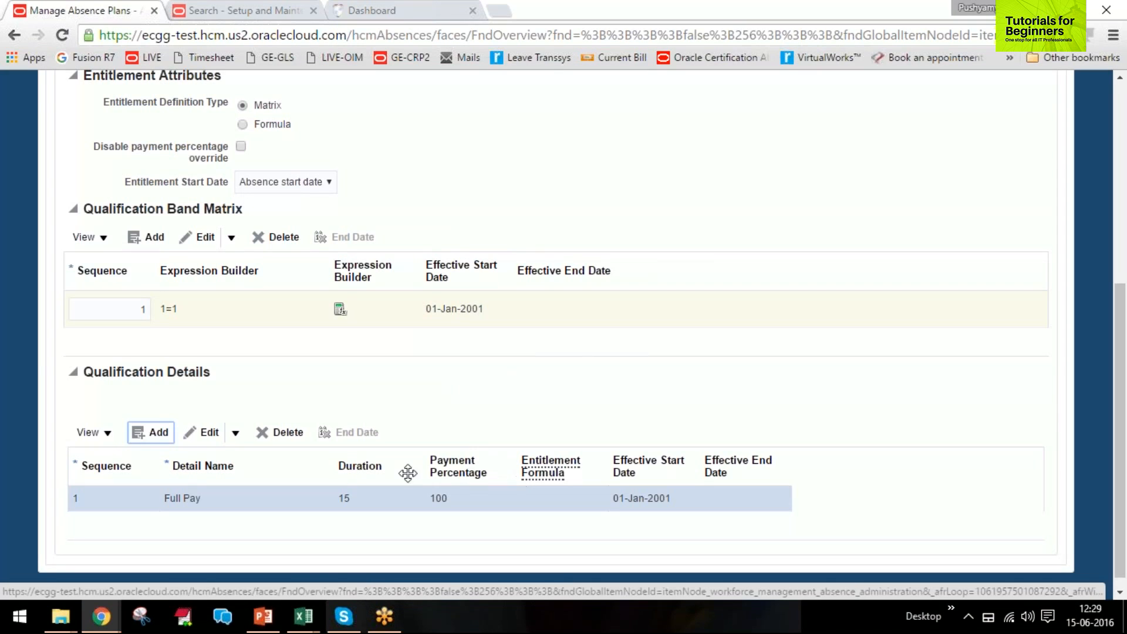
# Add a Half Pay qualification detail with sequence 2, a duration of 30 days and a payment percentage of 50
pyautogui.click(167, 434)
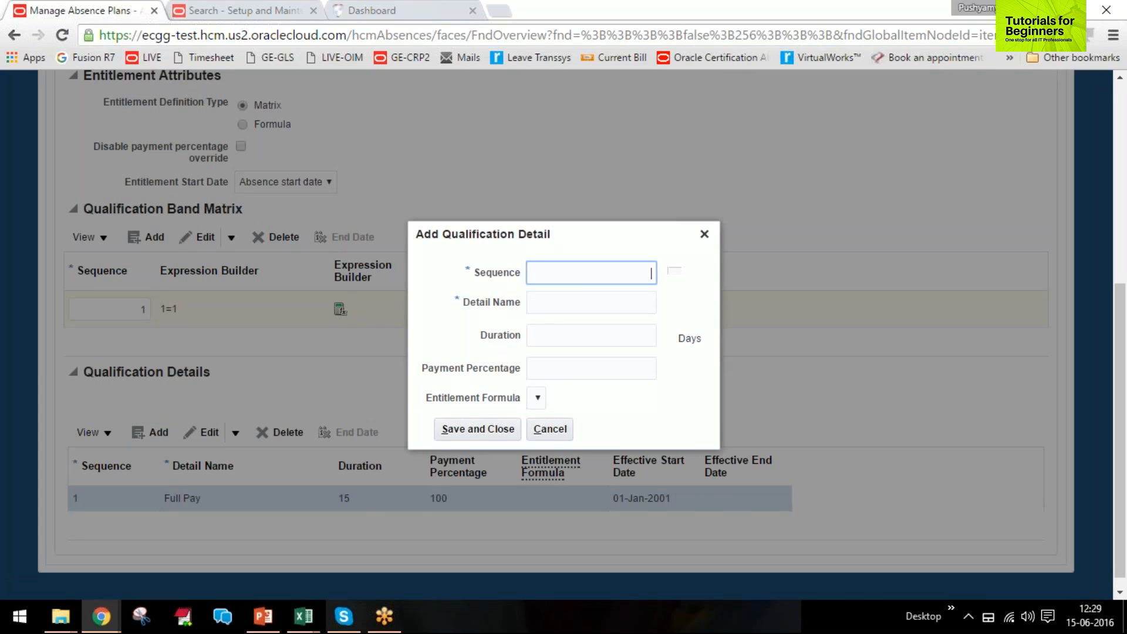
pyautogui.write('2')
pyautogui.click(531, 304)
pyautogui.write('Ha')
pyautogui.write('lf Pay')
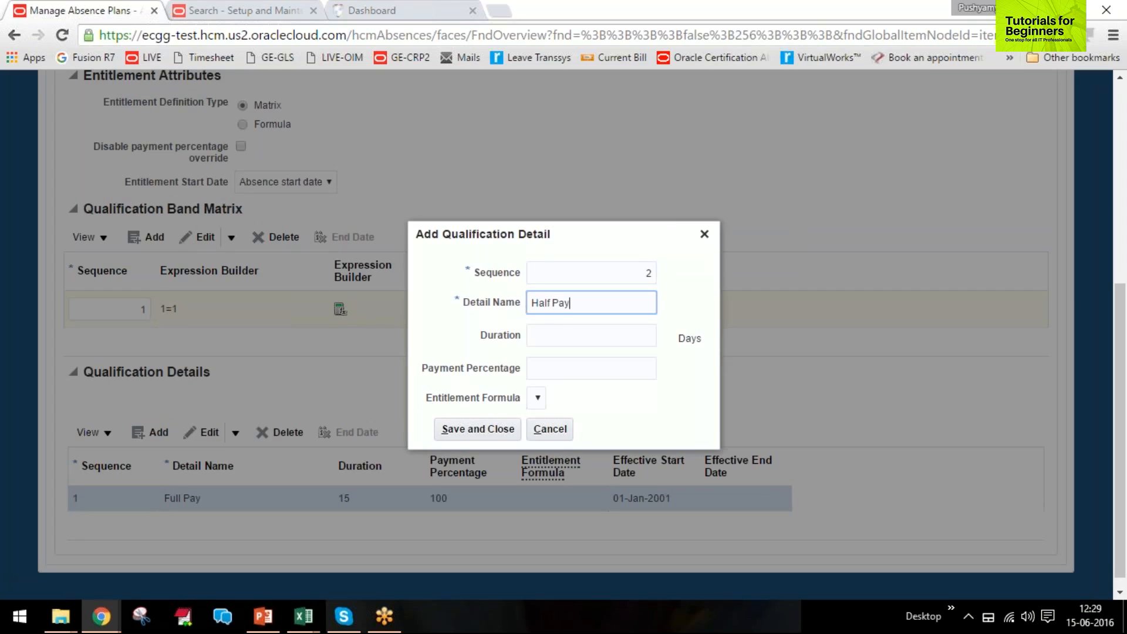
pyautogui.press('Tab')
pyautogui.write('30')
pyautogui.press('Tab')
pyautogui.write('50')
pyautogui.press('Tab')
pyautogui.click(475, 439)
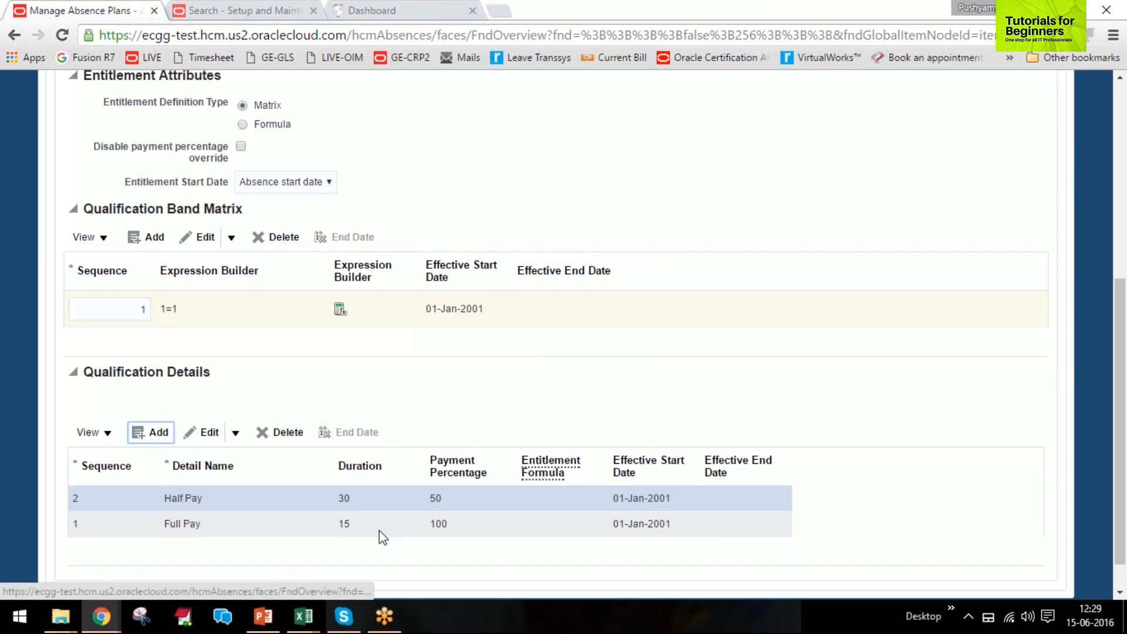
# Add a No Pay qualification detail with sequence 3, a duration of 320 days and a payment percentage of 0
pyautogui.click(171, 433)
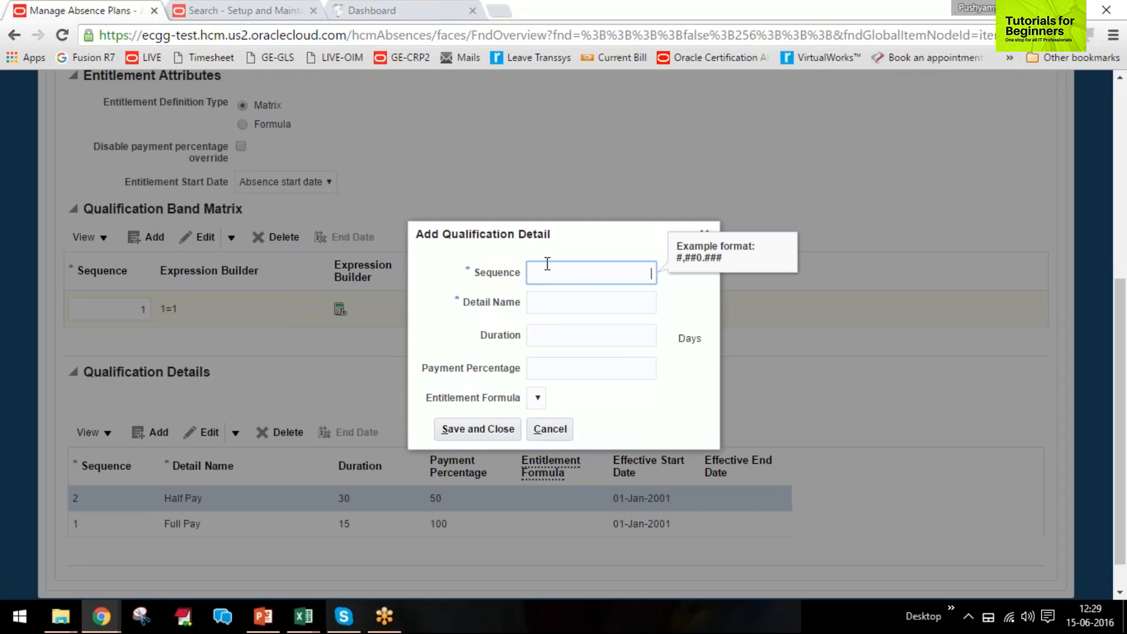
pyautogui.write('3')
pyautogui.press('Tab')
pyautogui.write('No Pay')
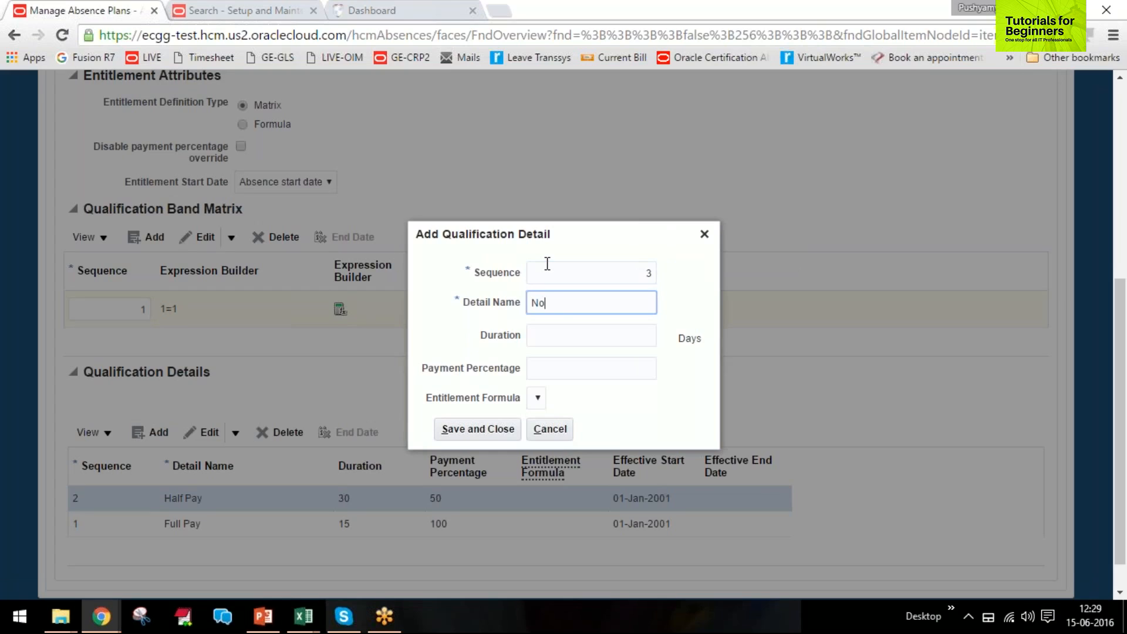
pyautogui.press('Tab')
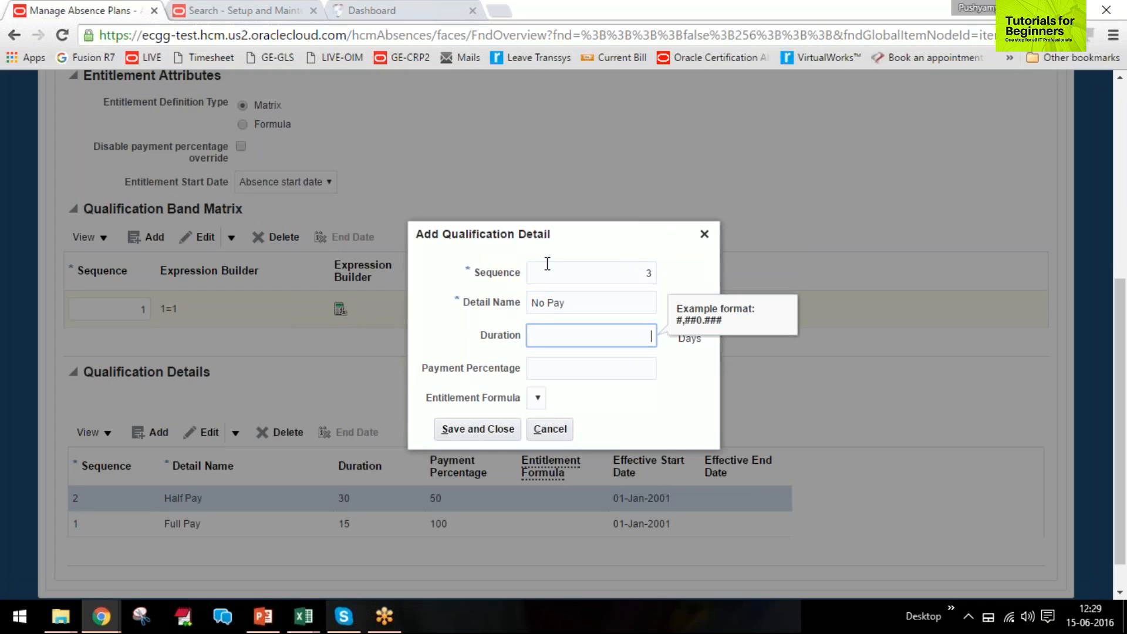
pyautogui.write('320')
pyautogui.press('Tab')
pyautogui.write('0')
pyautogui.press('Tab')
pyautogui.click(467, 431)
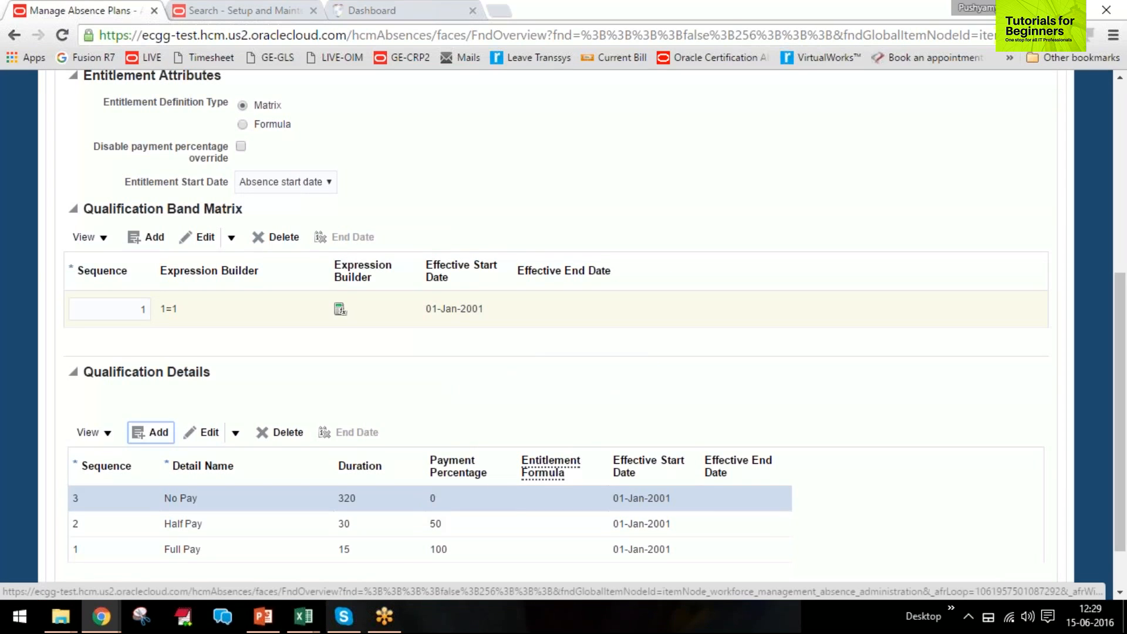
pyautogui.scroll(3, 562, 329)
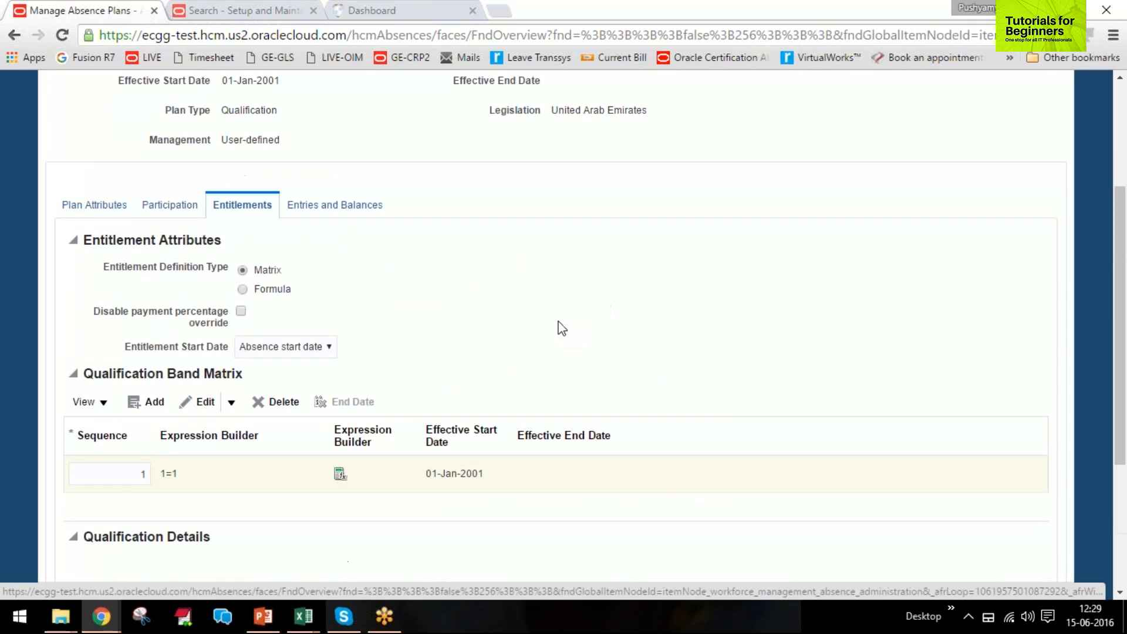
# Review the Sick Plan's entitlement attributes, qualification band matrix and the full, half and no pay qualification details
pyautogui.scroll(-4, 559, 327)
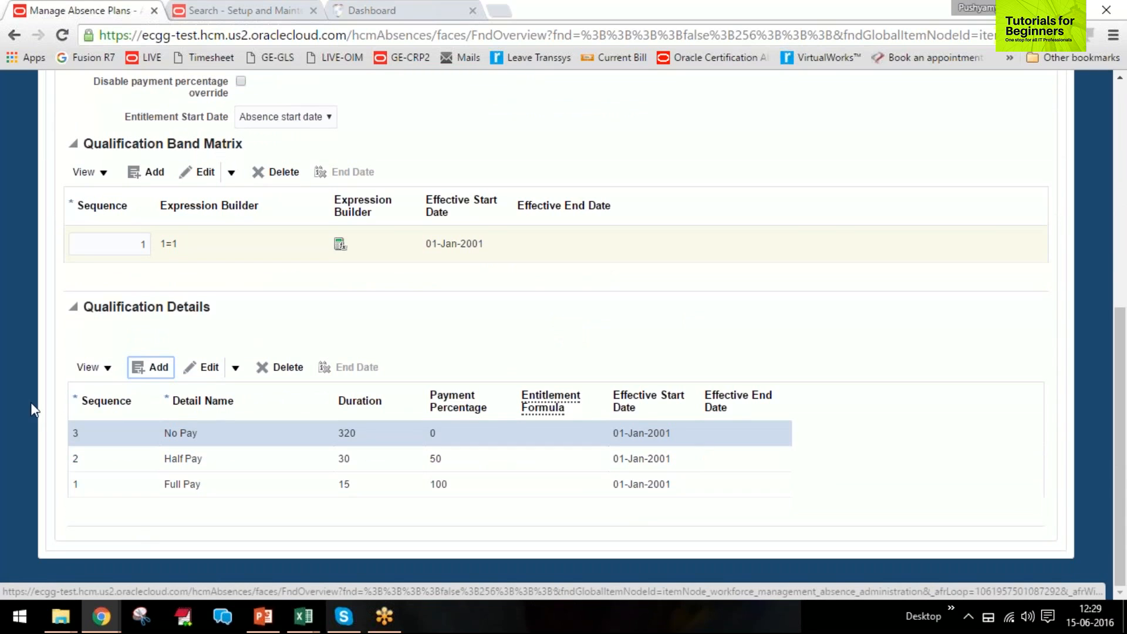
pyautogui.scroll(2, 578, 419)
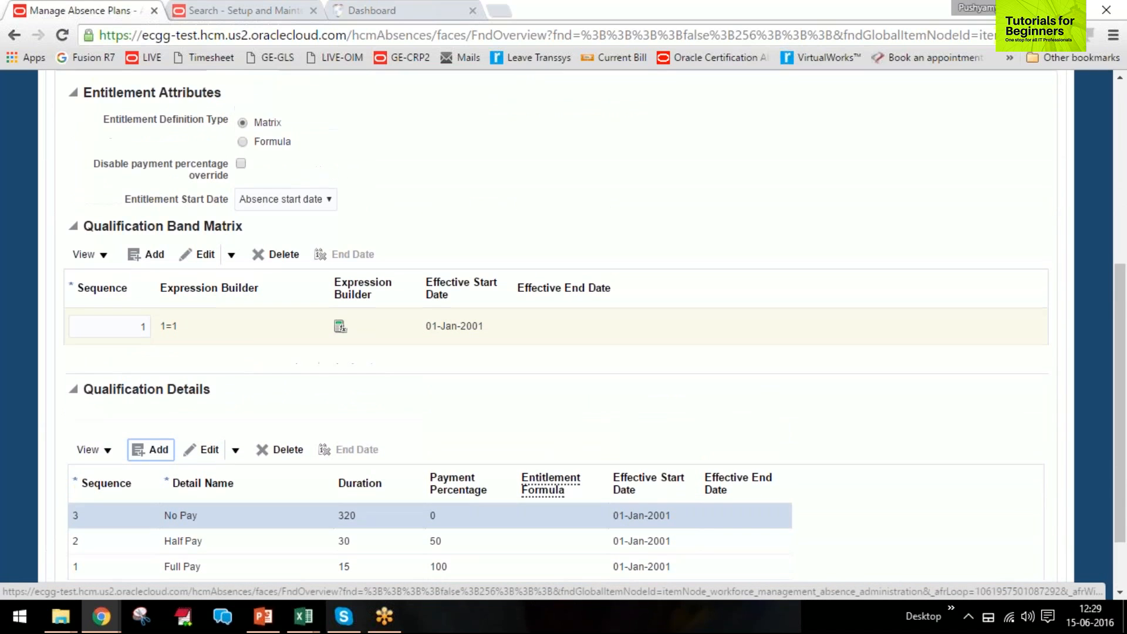
pyautogui.scroll(-2, 579, 419)
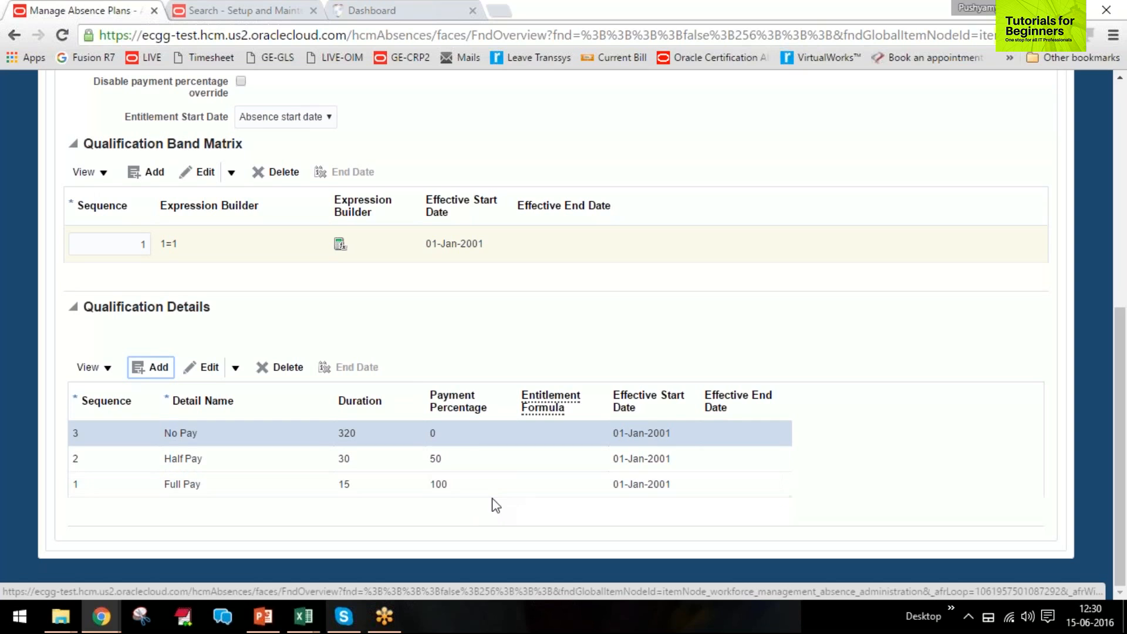
pyautogui.scroll(1, 477, 491)
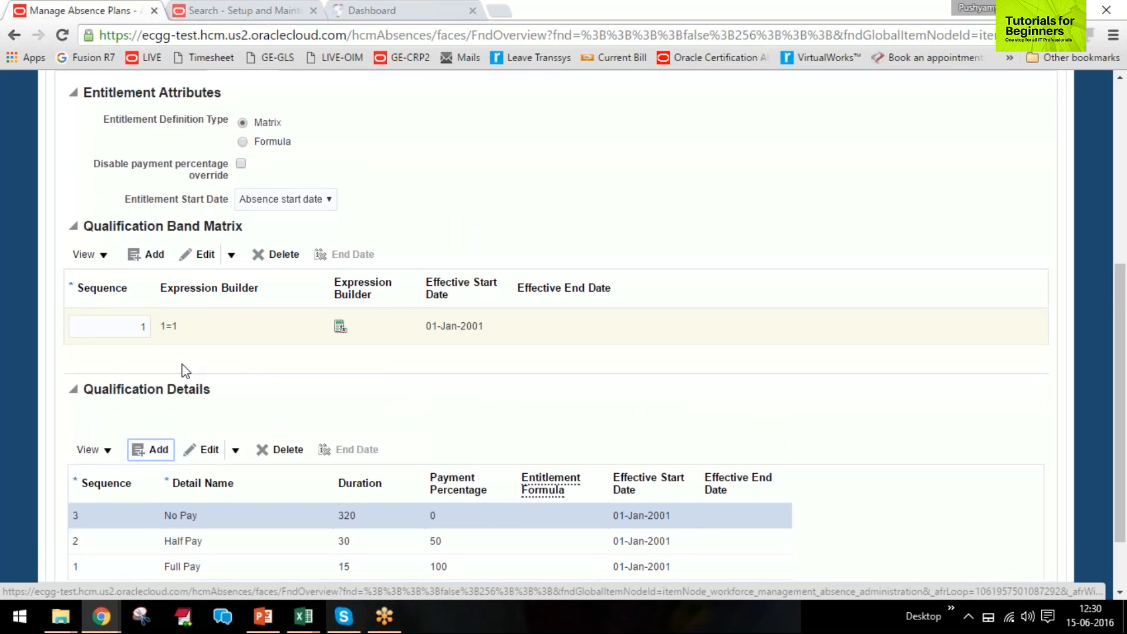
pyautogui.scroll(2, 179, 276)
pyautogui.scroll(-3, 333, 363)
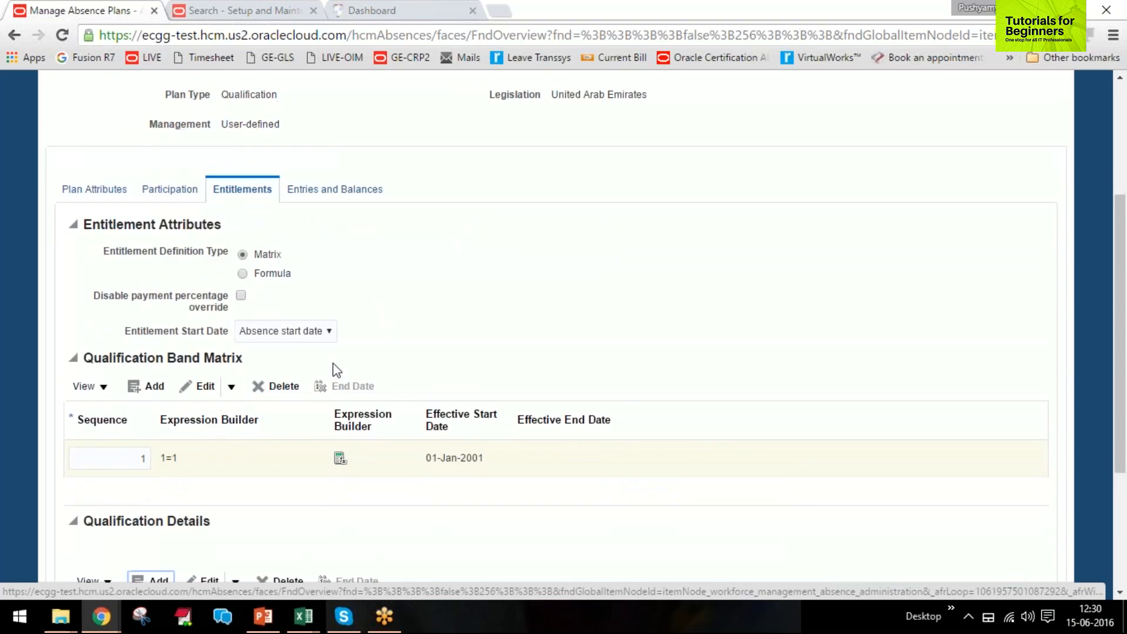
pyautogui.scroll(3, 557, 406)
pyautogui.scroll(1, 557, 406)
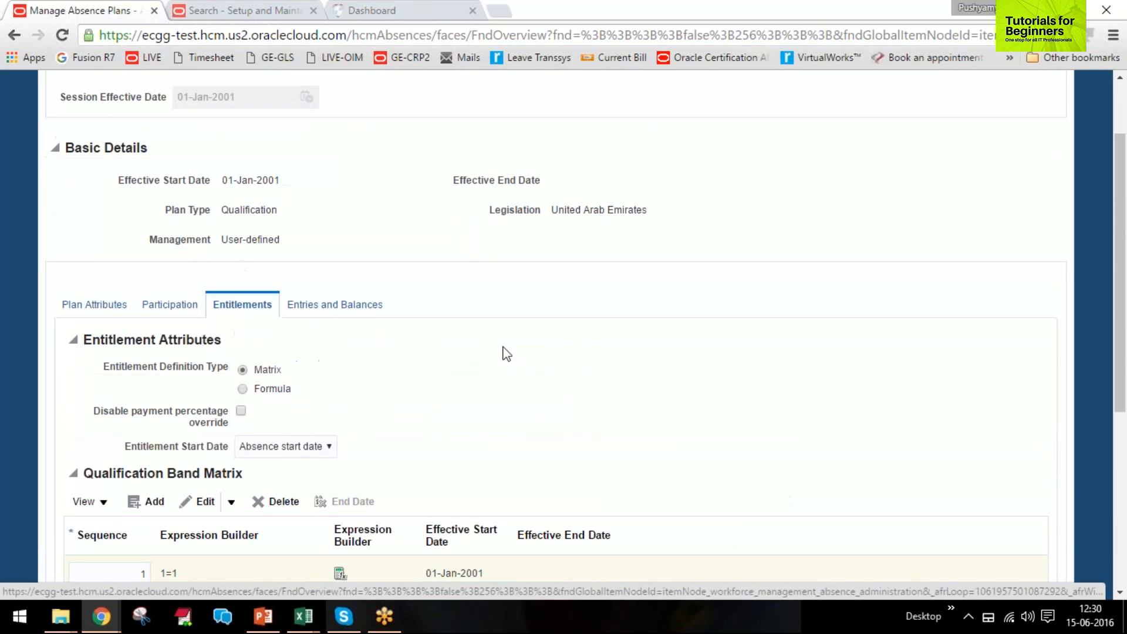
# In the plan's entries and balances, set the absence payment rate rule to Rate definition with the rate name Absence Payment Rate
pyautogui.click(333, 304)
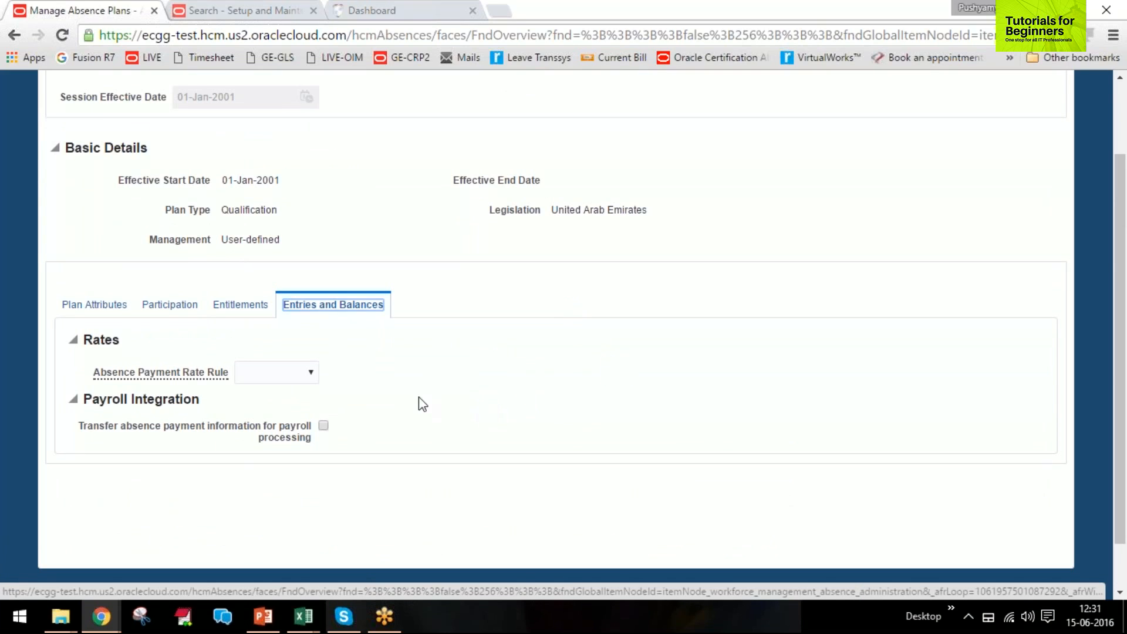
pyautogui.click(280, 378)
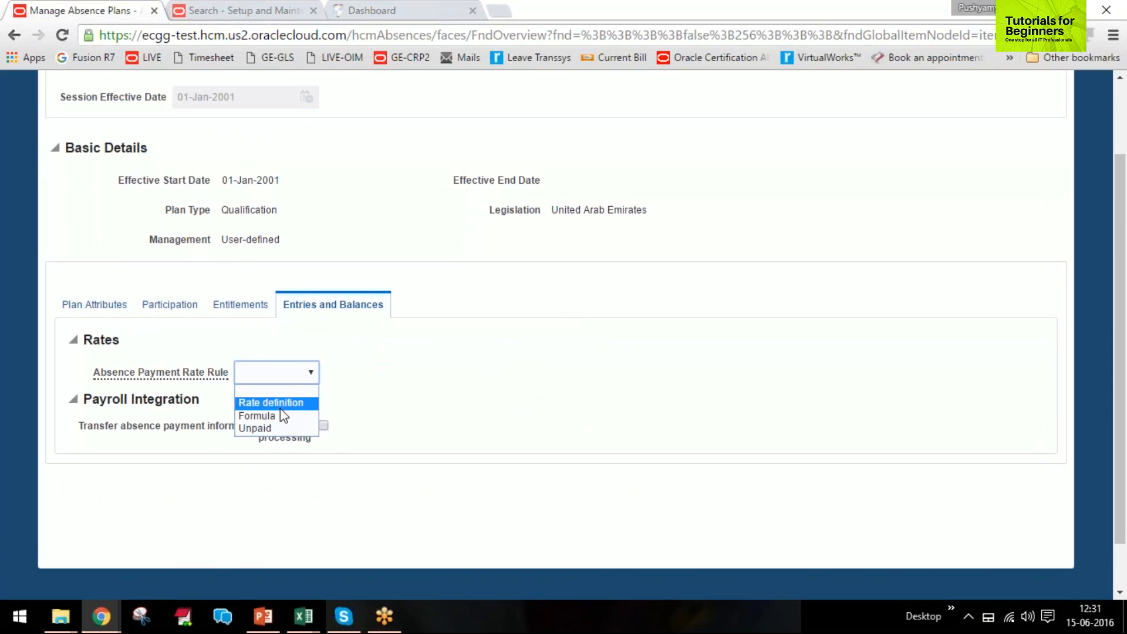
pyautogui.click(271, 403)
pyautogui.click(259, 376)
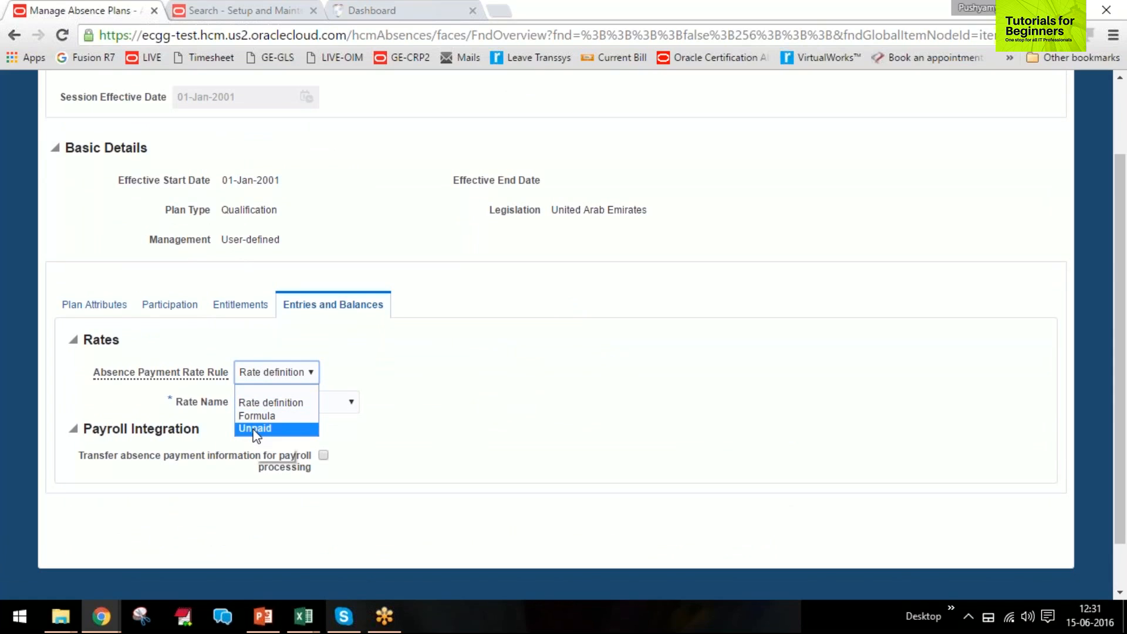
pyautogui.click(258, 405)
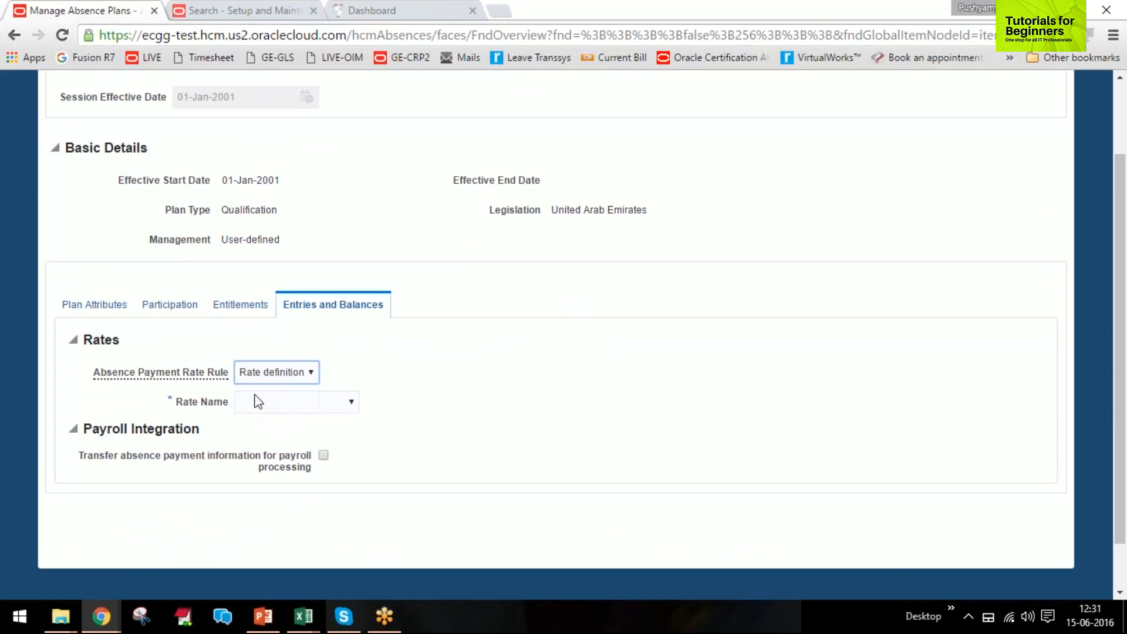
pyautogui.click(286, 405)
pyautogui.click(291, 435)
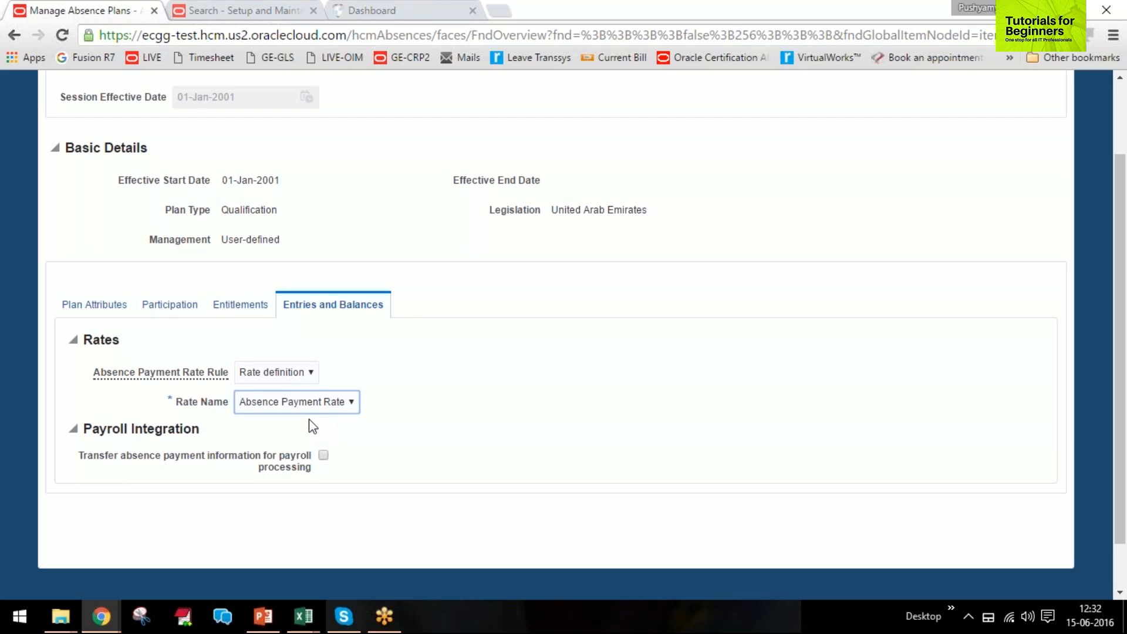
# Enable transfer of absence payment information for payroll processing and choose Sick Leave as the element
pyautogui.click(323, 455)
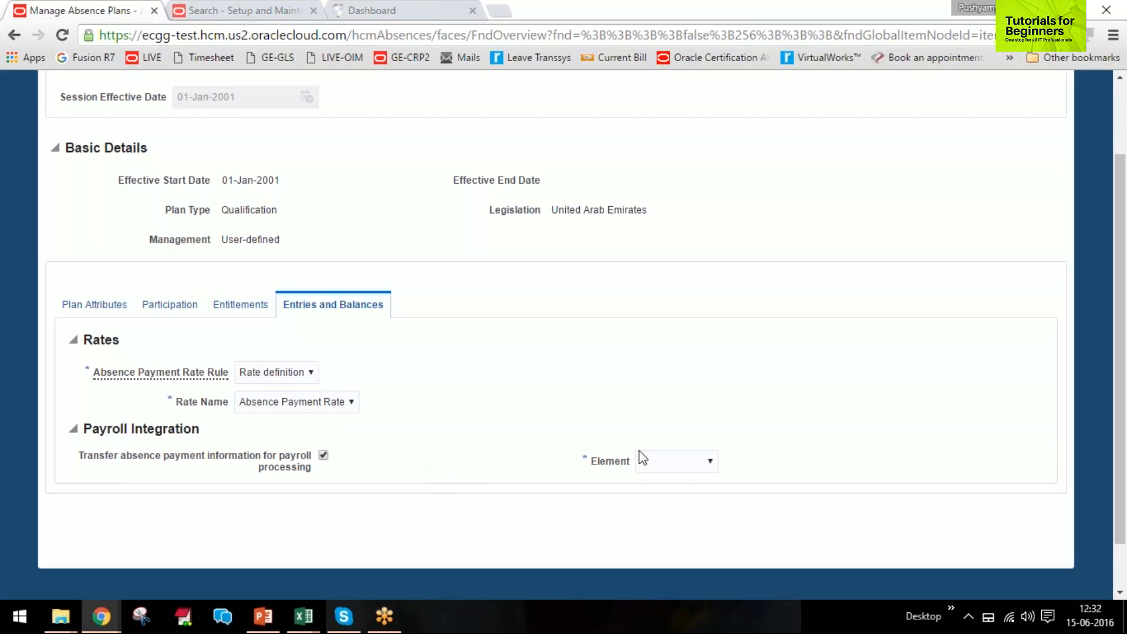
pyautogui.click(664, 463)
pyautogui.click(676, 506)
# Review the Sick Plan's general attributes and plan term, and recheck its rate and payroll integration settings
pyautogui.scroll(2, 610, 443)
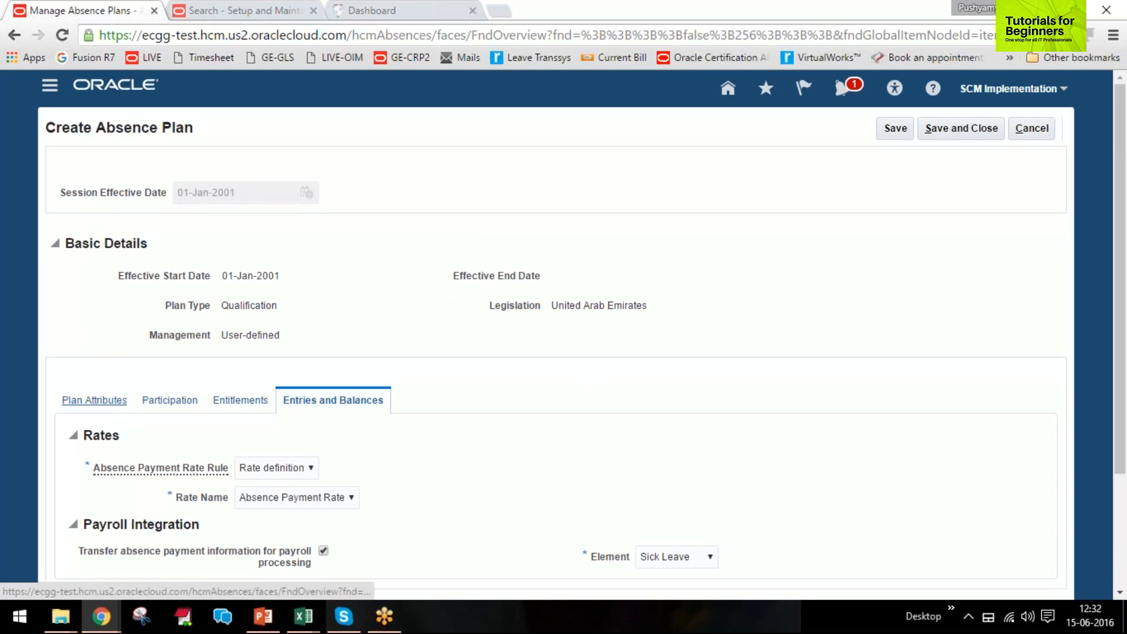
pyautogui.click(94, 401)
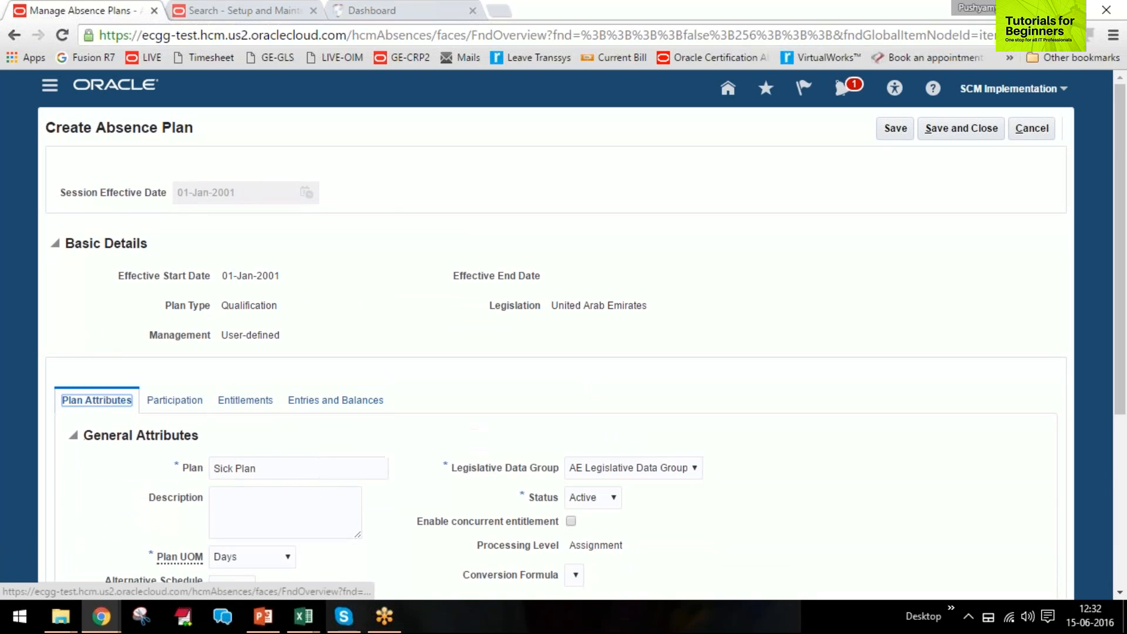
pyautogui.scroll(-1, 471, 441)
pyautogui.scroll(-4, 472, 442)
pyautogui.scroll(4, 470, 440)
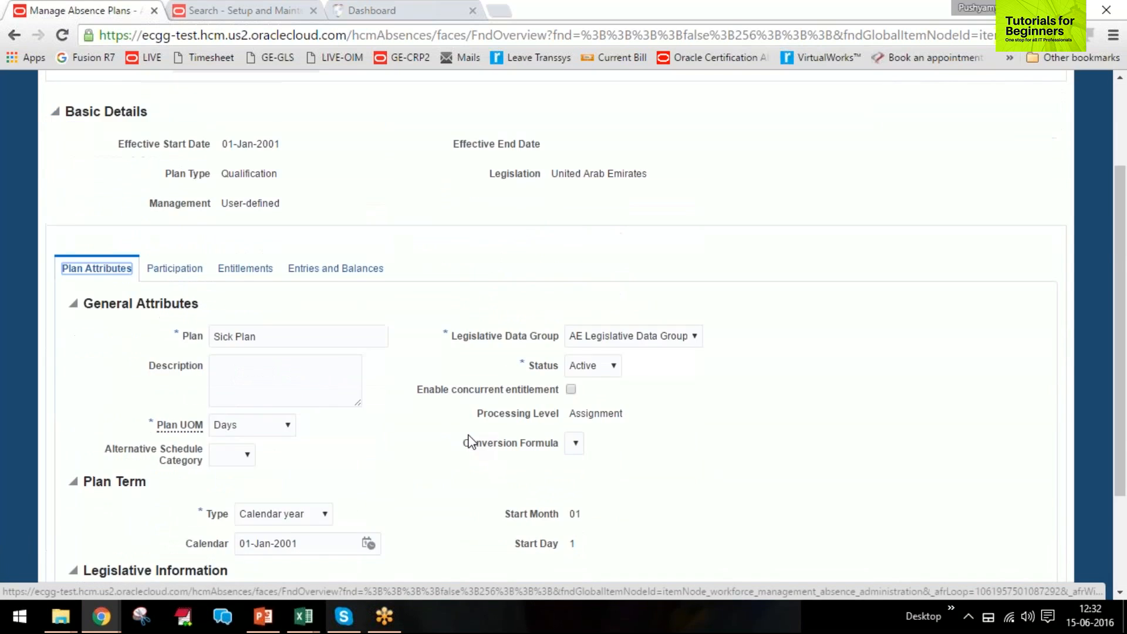
pyautogui.scroll(-4, 470, 441)
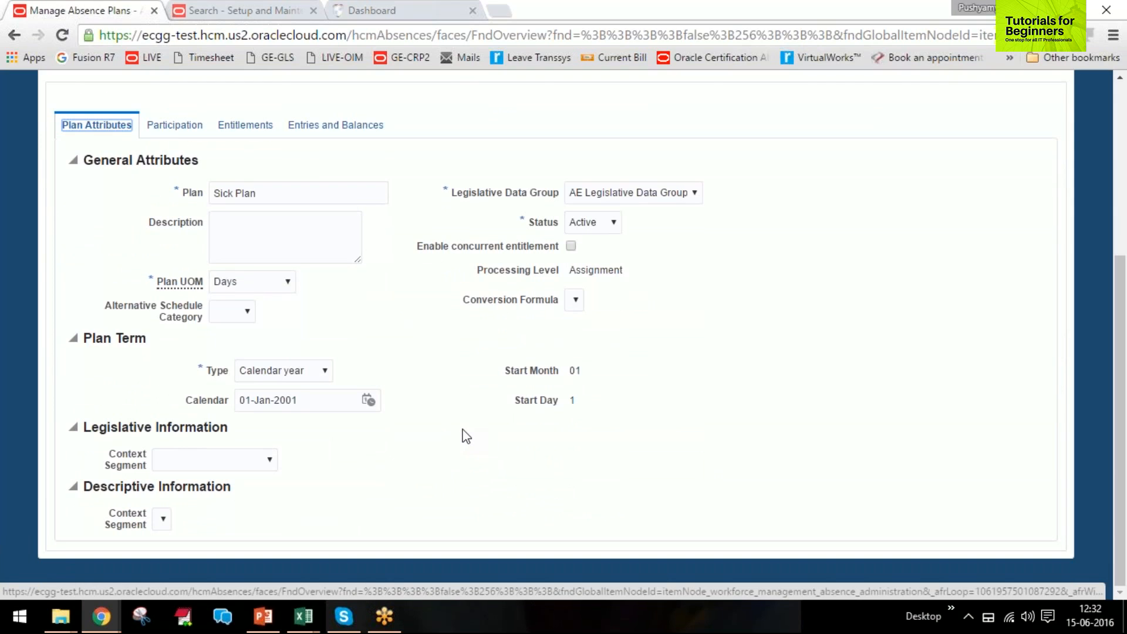
pyautogui.scroll(4, 464, 435)
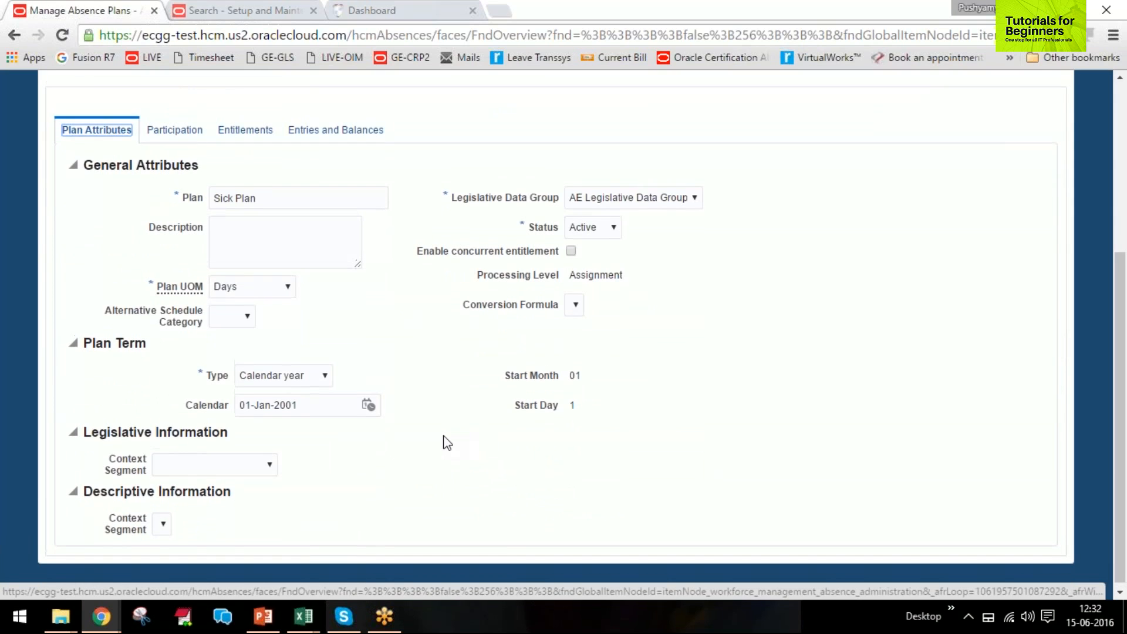
pyautogui.click(355, 375)
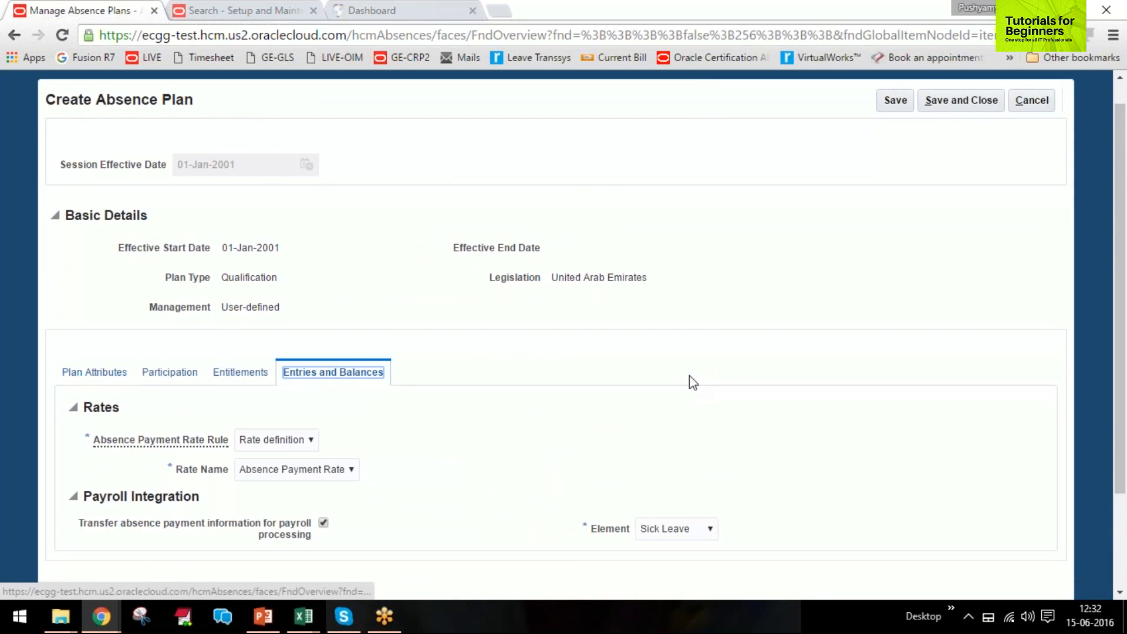
pyautogui.scroll(-2, 690, 380)
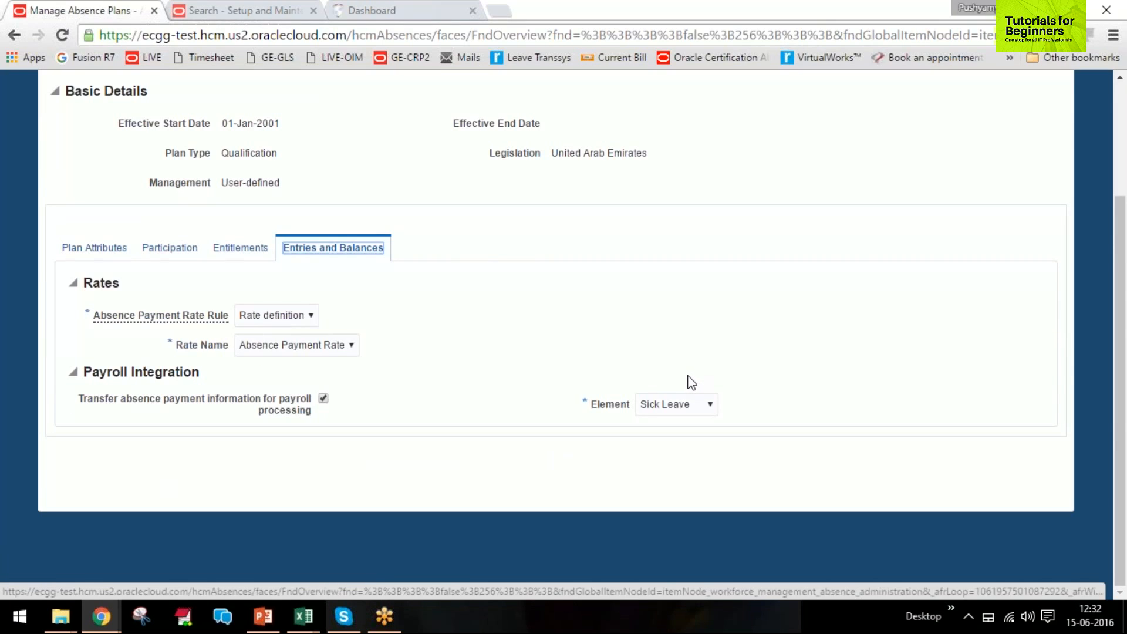